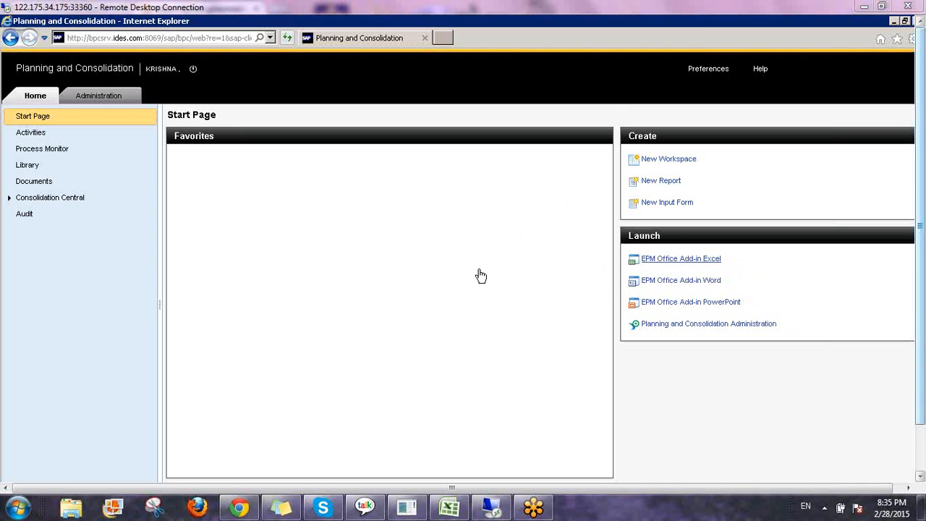
# - Open the environment's administration area and view the business rules overview, with the rules and business process flow sections expanded
pyautogui.click(113, 97)
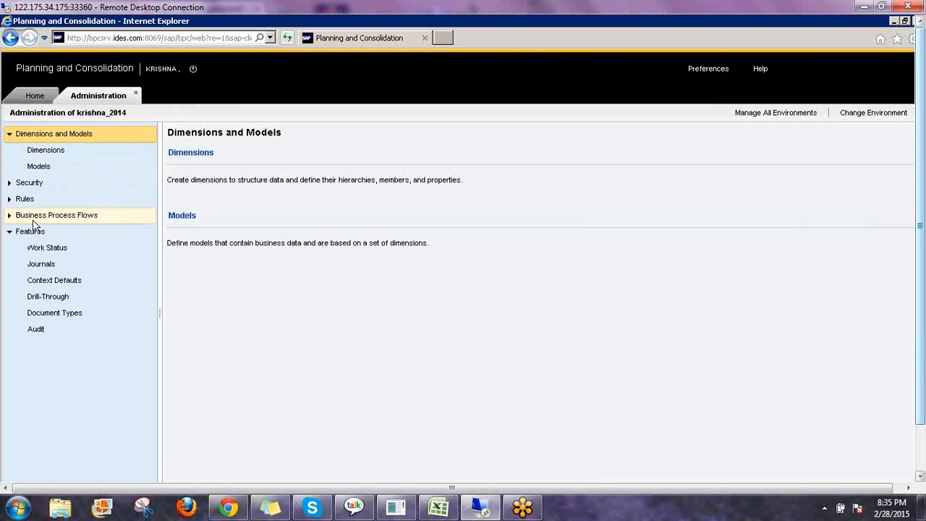
pyautogui.click(11, 216)
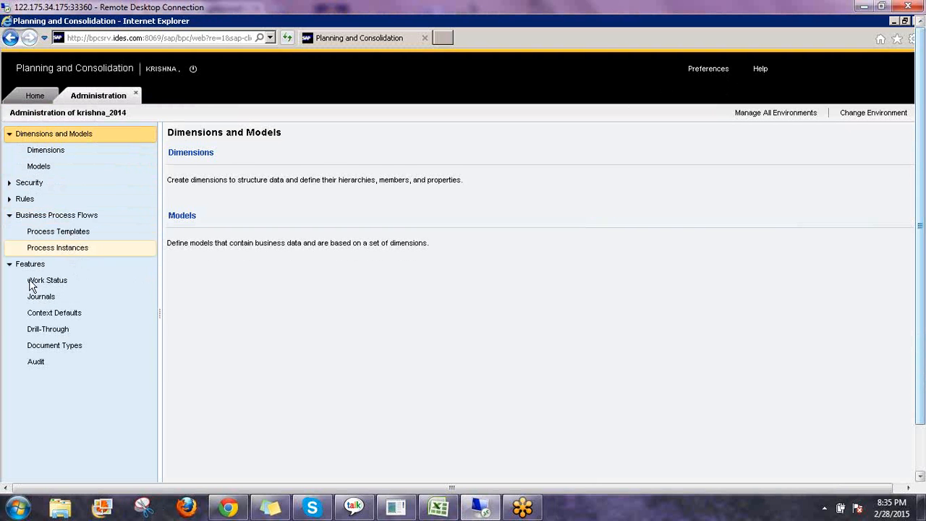
pyautogui.click(9, 200)
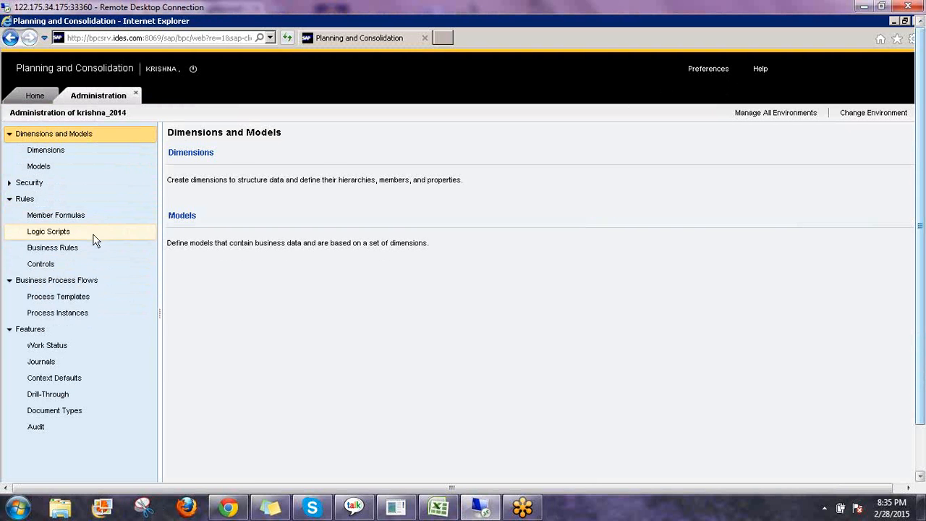
pyautogui.click(83, 249)
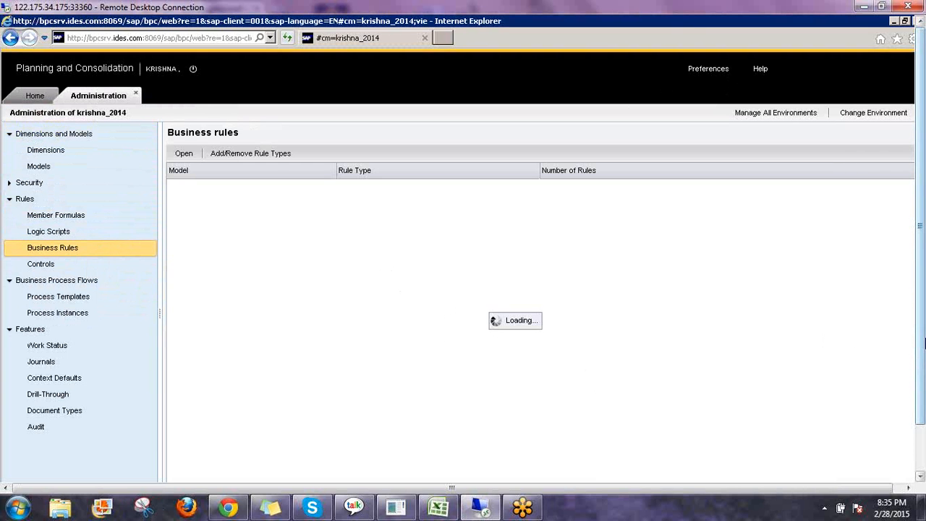
pyautogui.moveTo(919, 342); pyautogui.dragTo(919, 391)
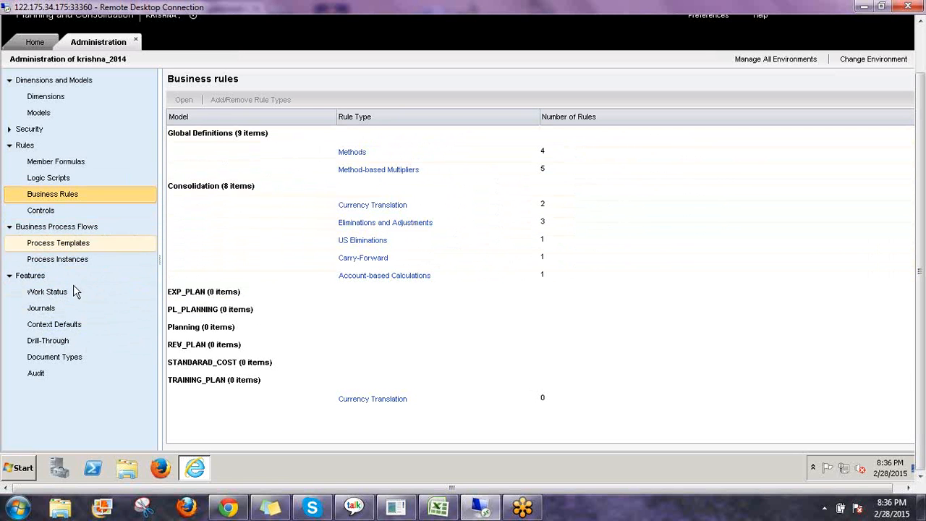
# - Open the journals overview listing the journal templates of the environment's models
pyautogui.click(48, 310)
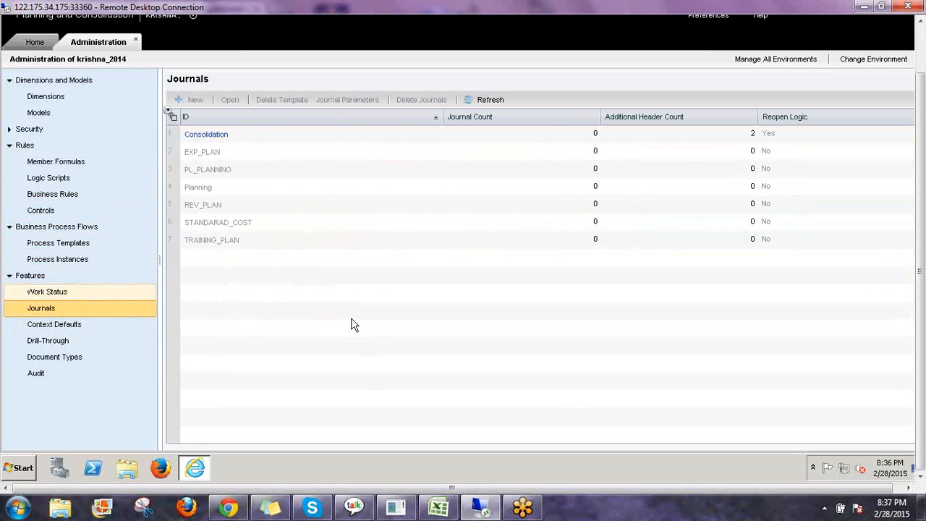
pyautogui.click(305, 155)
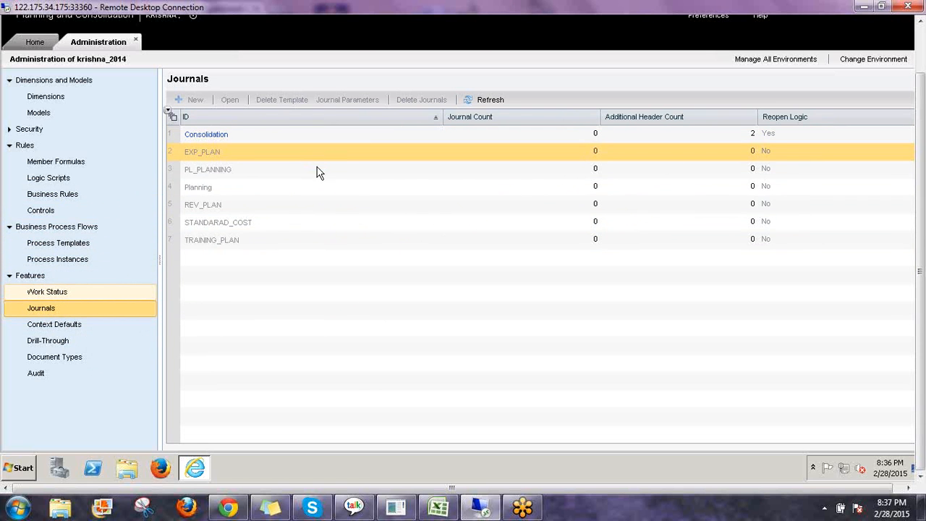
pyautogui.click(289, 117)
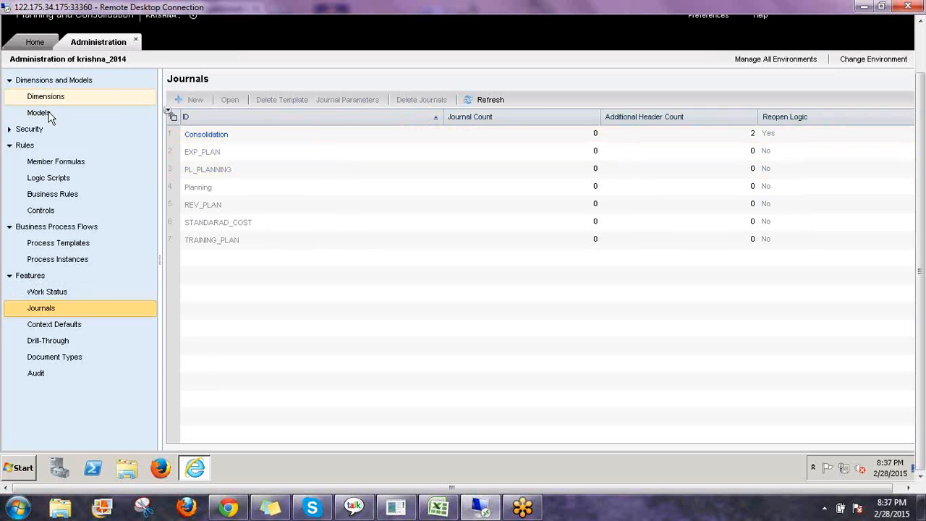
# - Open the Planning model from the models list, check its journal template feature setting, and close the model
pyautogui.click(48, 114)
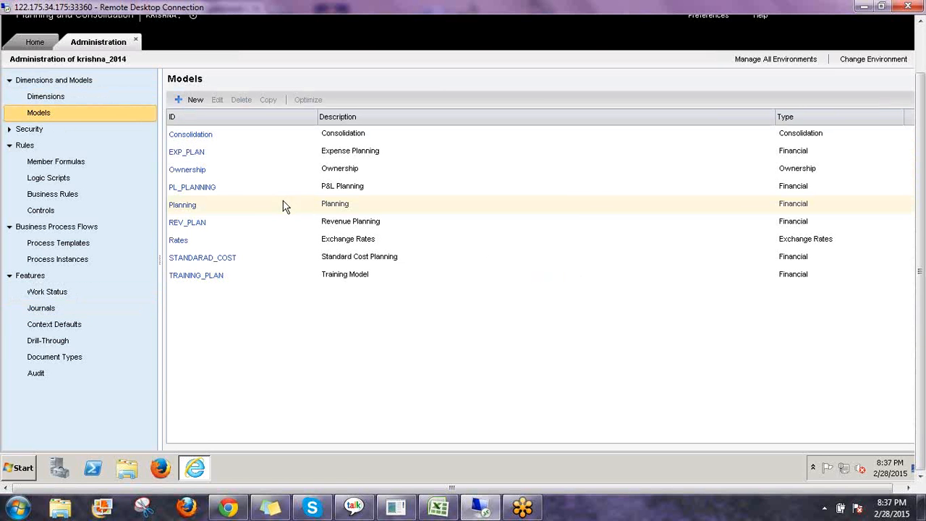
pyautogui.click(194, 138)
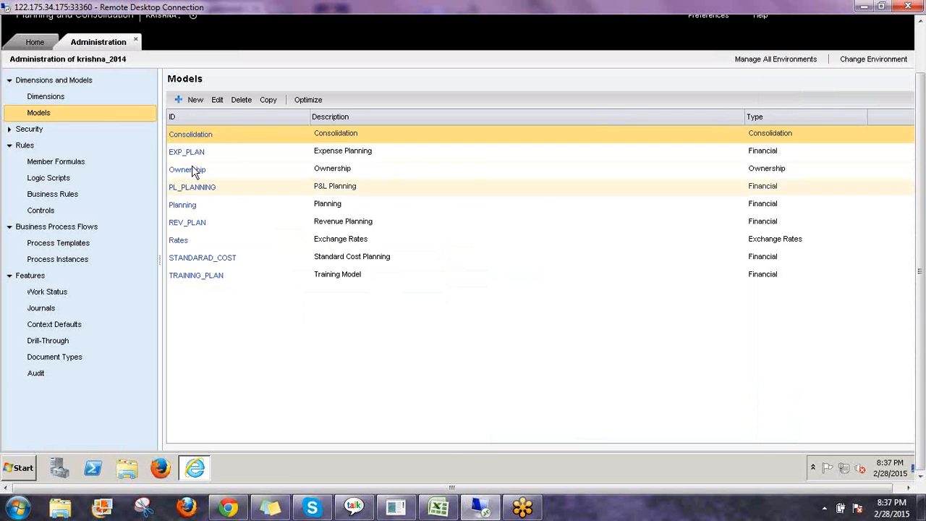
pyautogui.click(189, 209)
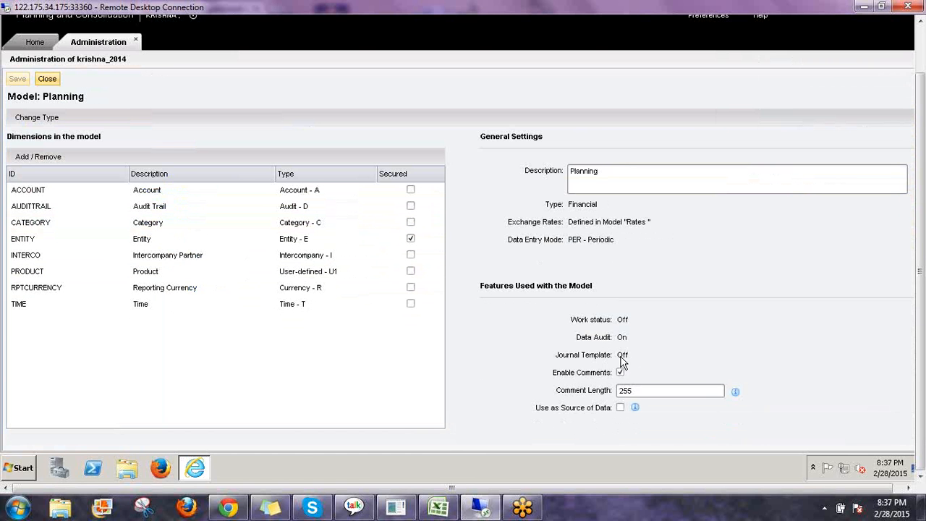
pyautogui.click(50, 78)
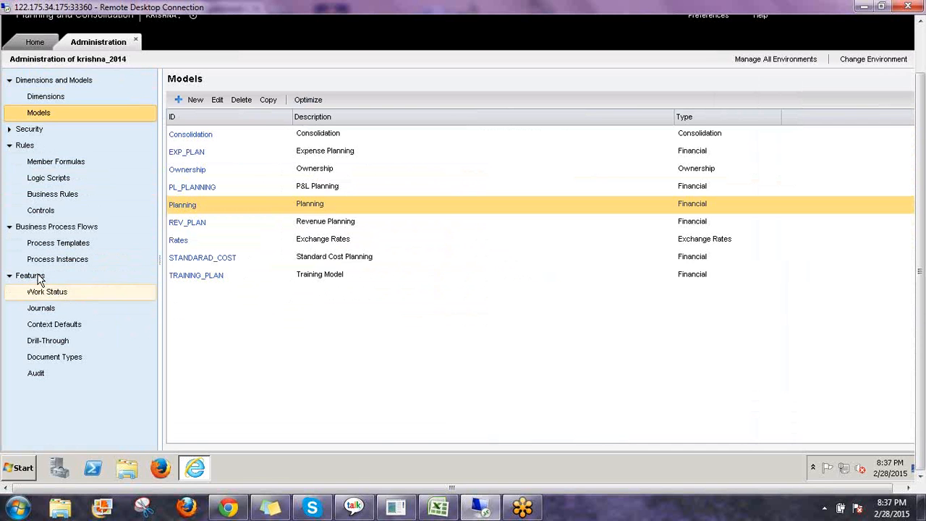
# - Return to the journals overview and compare the template actions available for the Consolidation and EXP_PLAN models
pyautogui.click(51, 312)
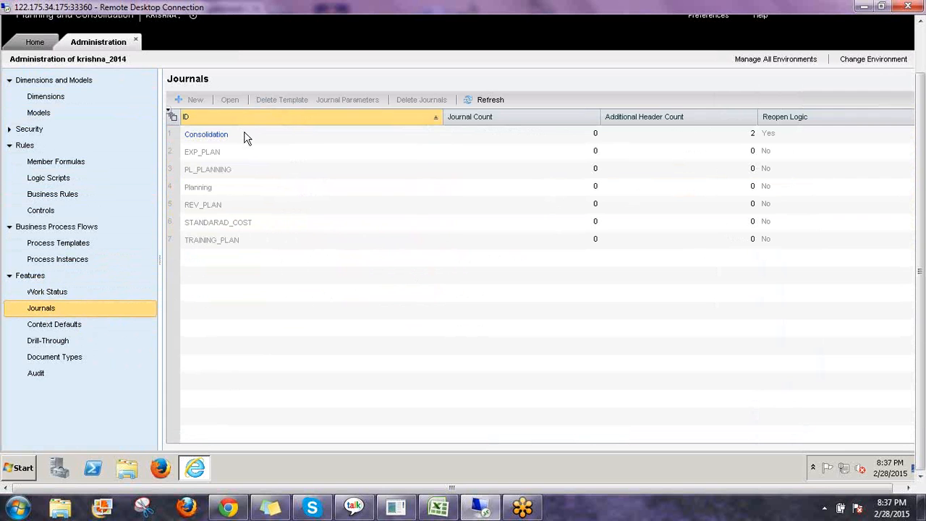
pyautogui.click(246, 137)
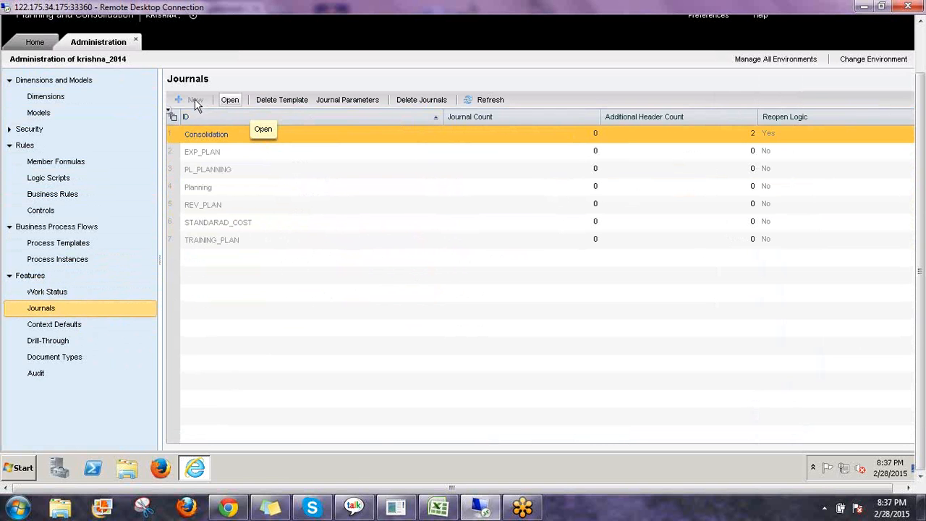
pyautogui.click(221, 154)
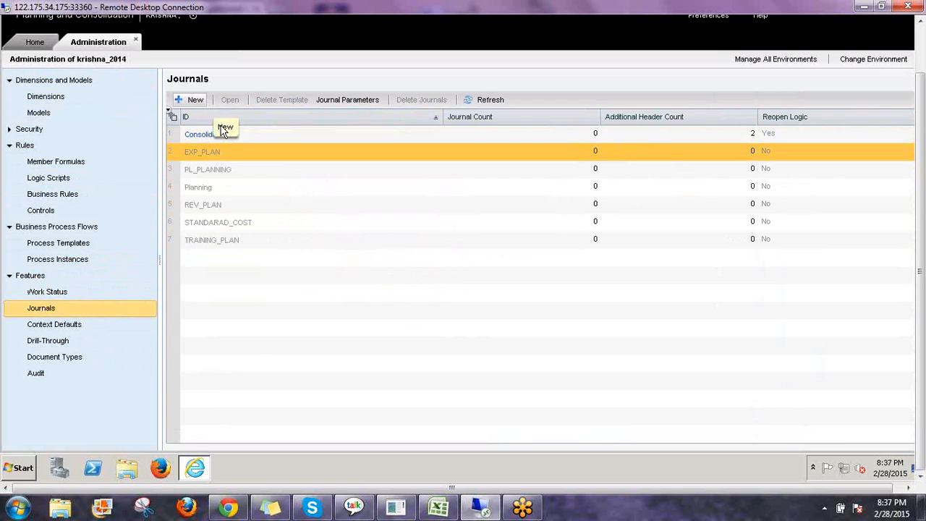
pyautogui.click(248, 139)
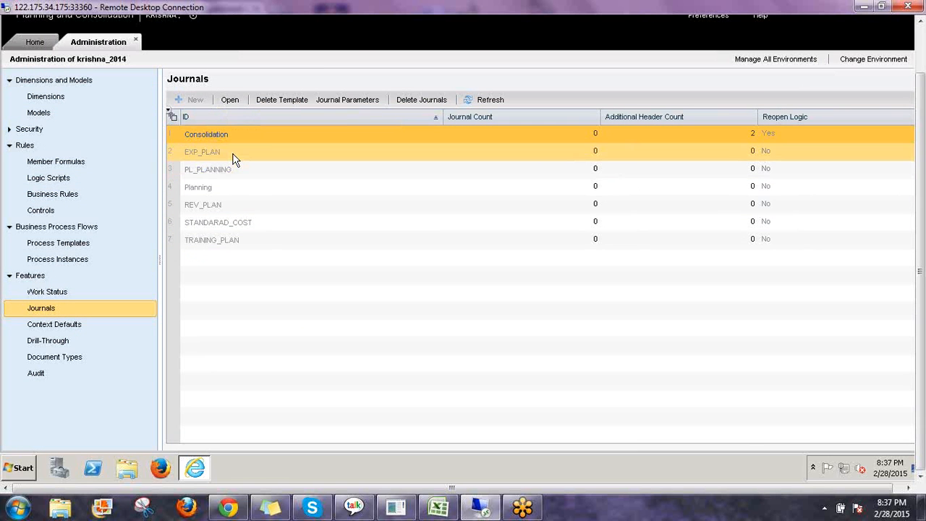
pyautogui.click(234, 153)
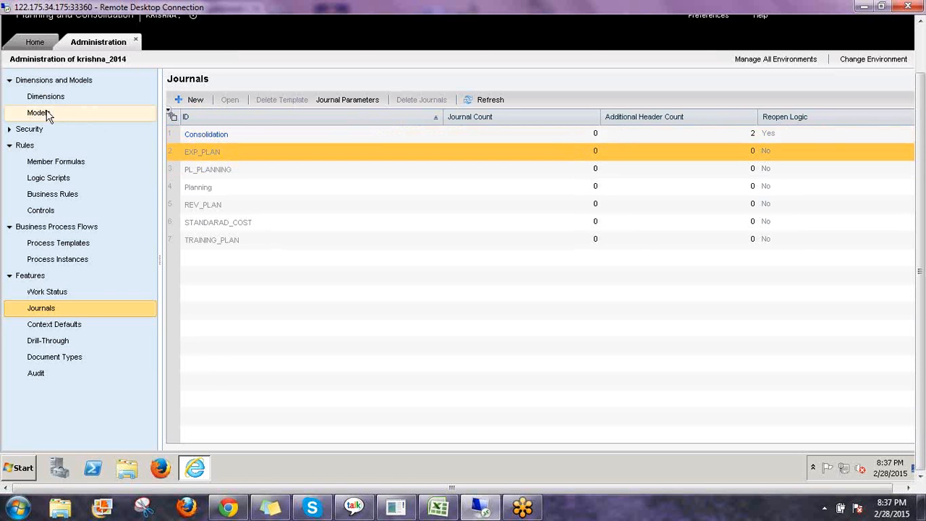
# - Open the Consolidation journal template and review its detail dimensions, including ACCOUNT and FLOW
pyautogui.click(248, 136)
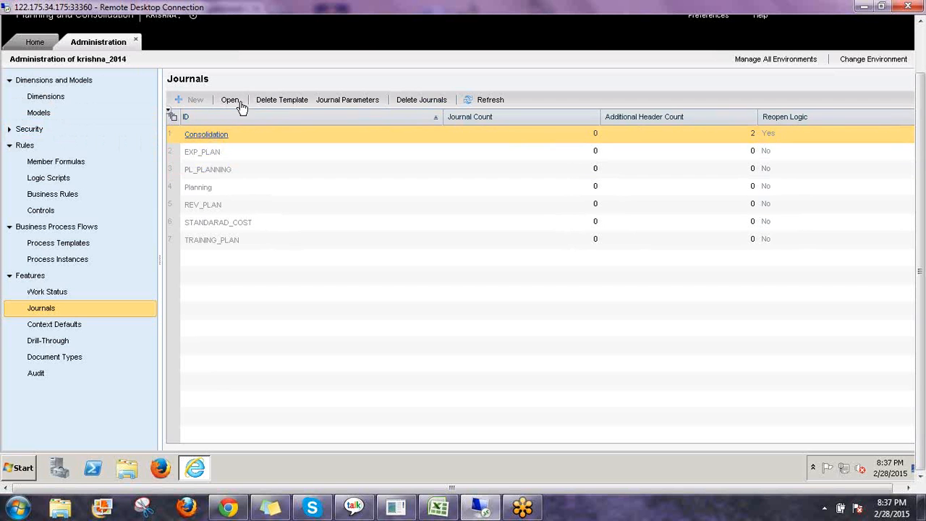
pyautogui.click(210, 136)
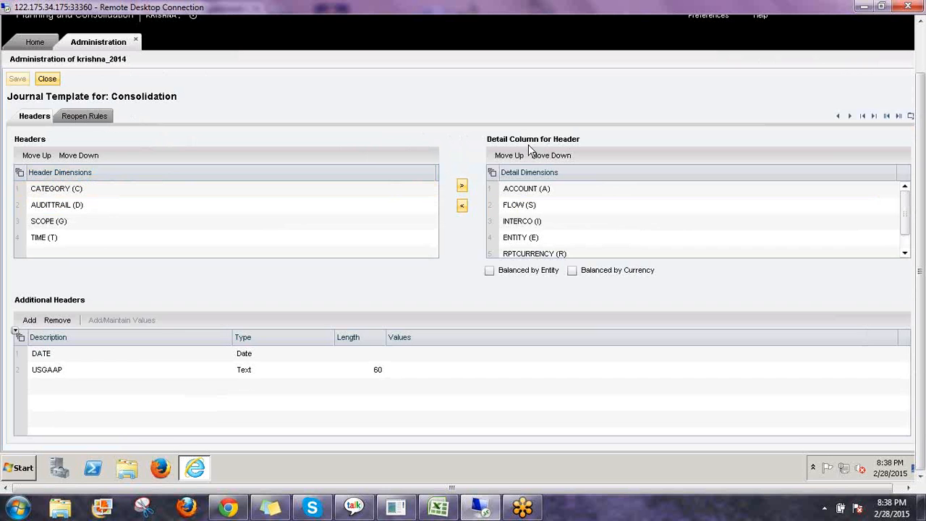
pyautogui.click(533, 189)
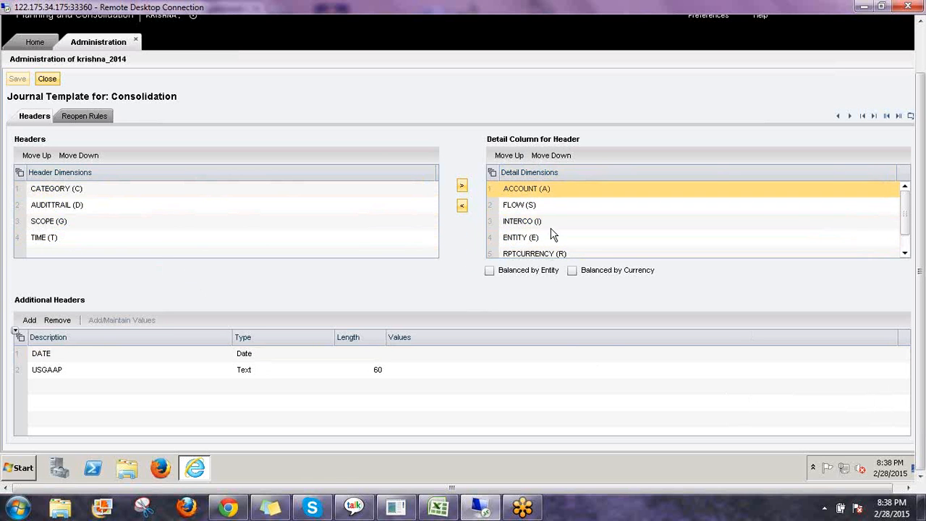
pyautogui.click(519, 205)
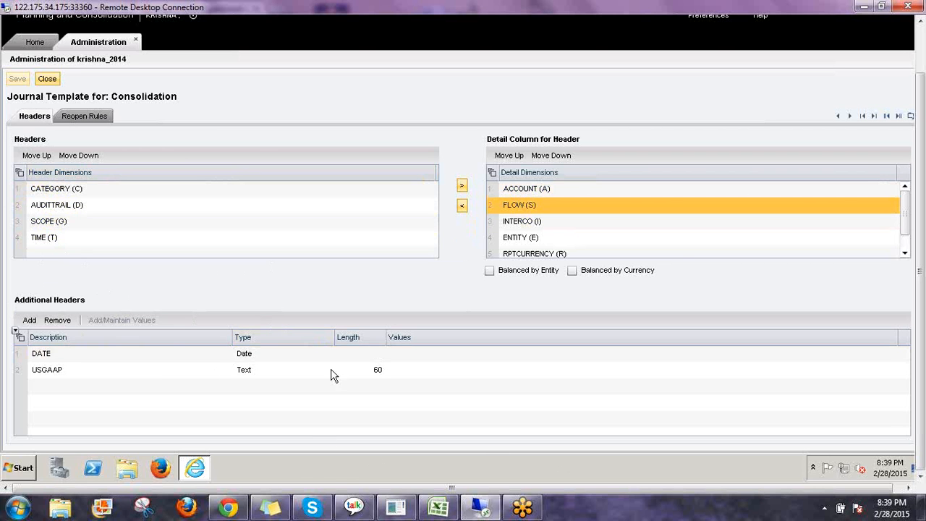
# - Examine the DATE additional header and the type options offered for a new additional header, without adding one
pyautogui.click(65, 354)
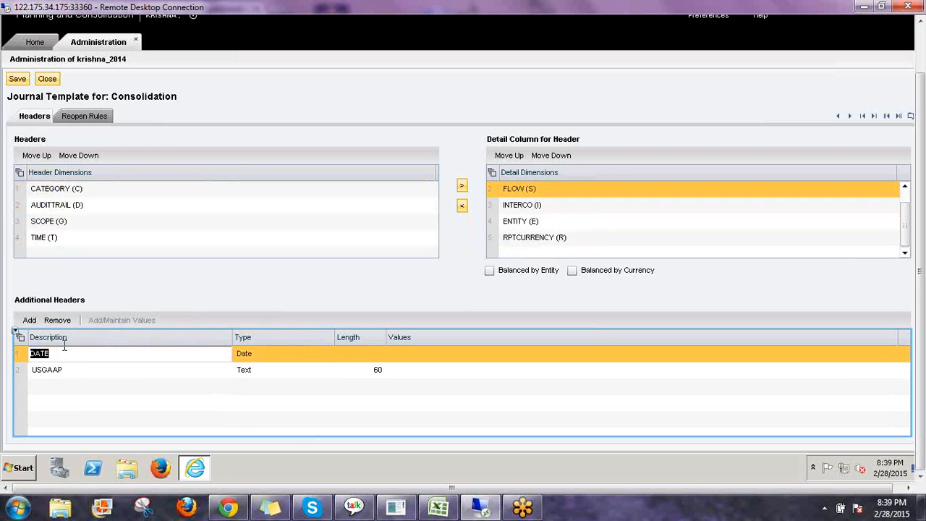
pyautogui.click(29, 320)
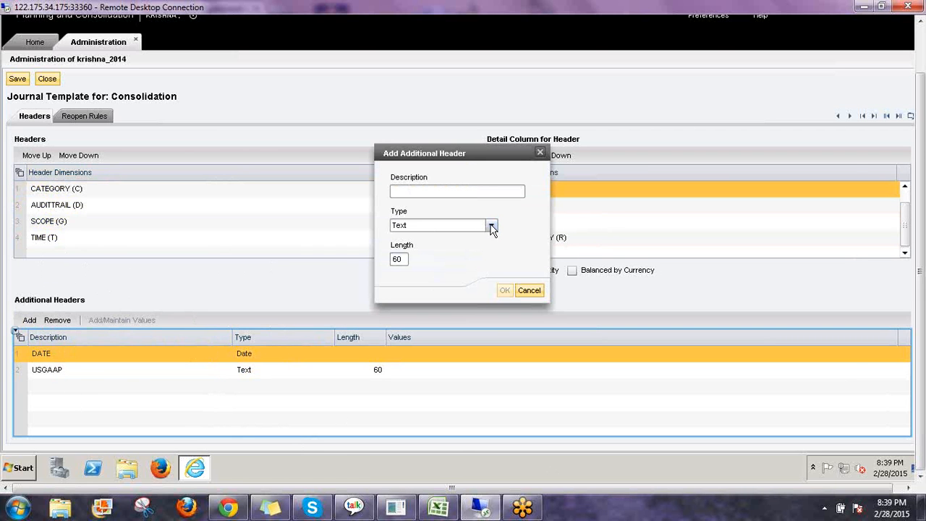
pyautogui.click(492, 227)
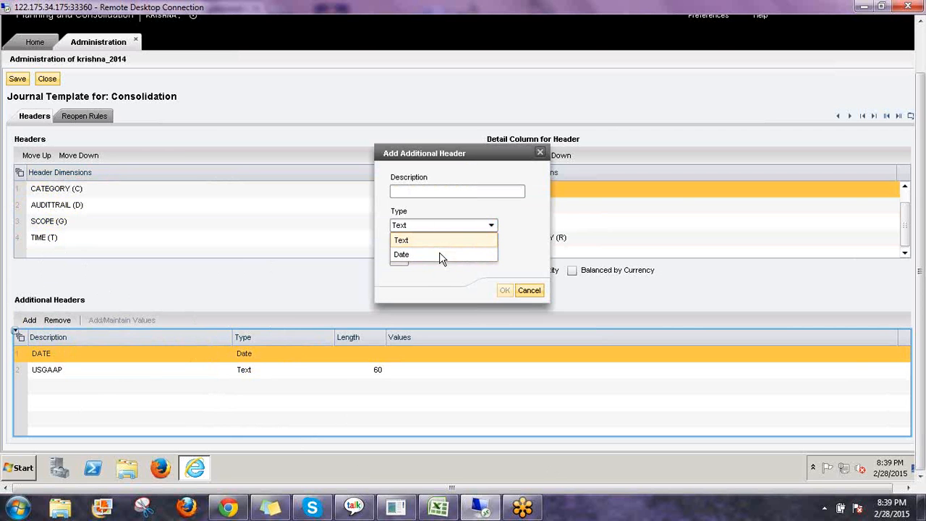
pyautogui.click(529, 290)
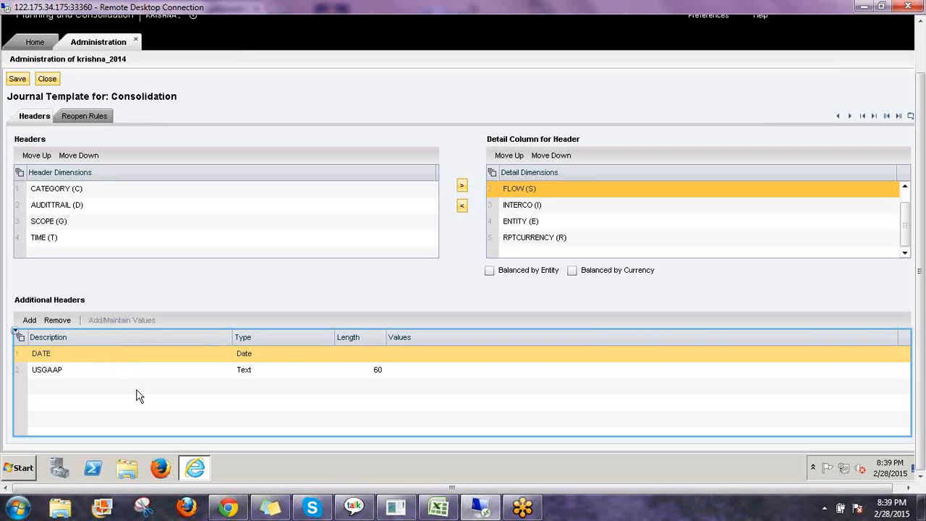
# - Inspect the USGAAP additional header and open the reopen rules of the Consolidation journal template
pyautogui.click(96, 375)
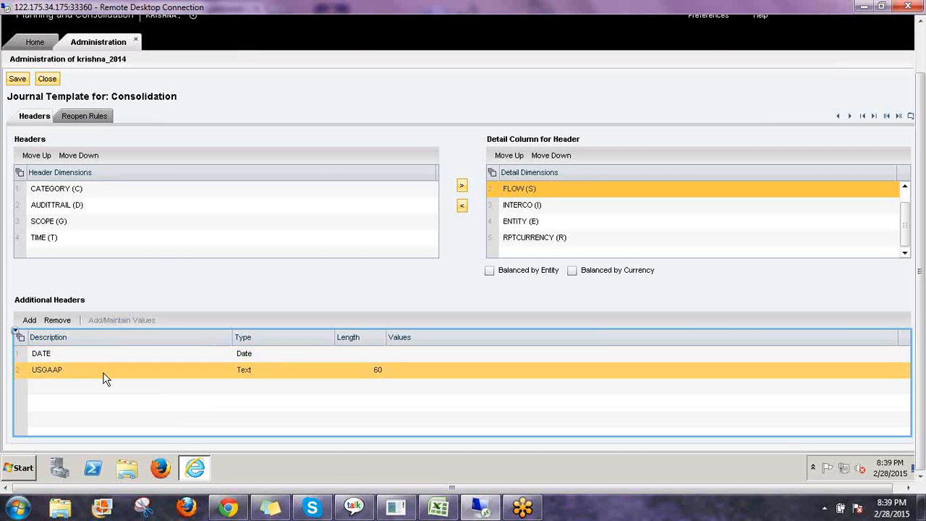
pyautogui.click(102, 376)
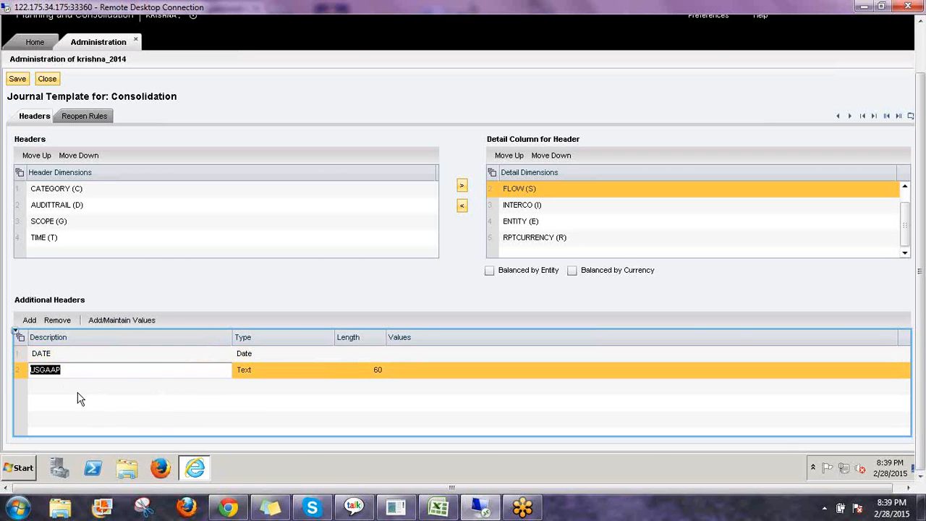
pyautogui.click(164, 297)
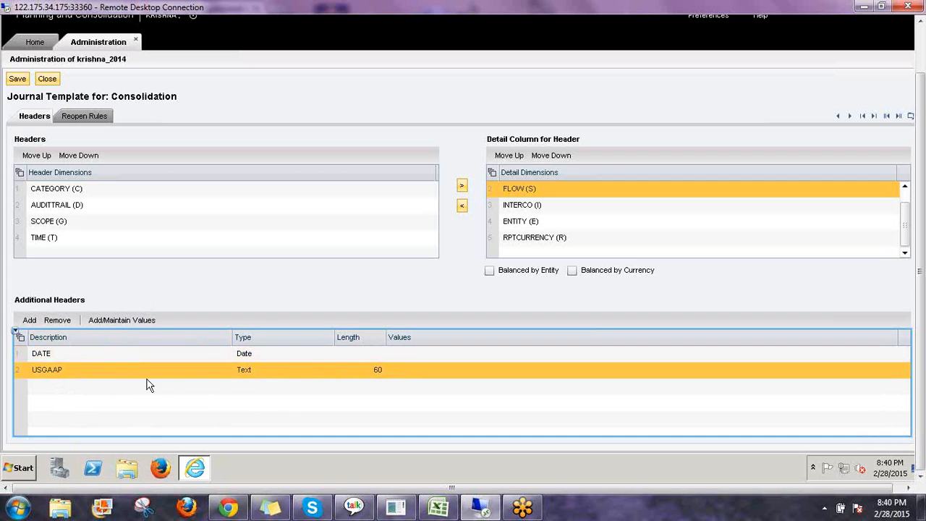
pyautogui.keyDown('ctrl'); pyautogui.click(251, 354); pyautogui.keyUp('ctrl')
pyautogui.click(208, 194)
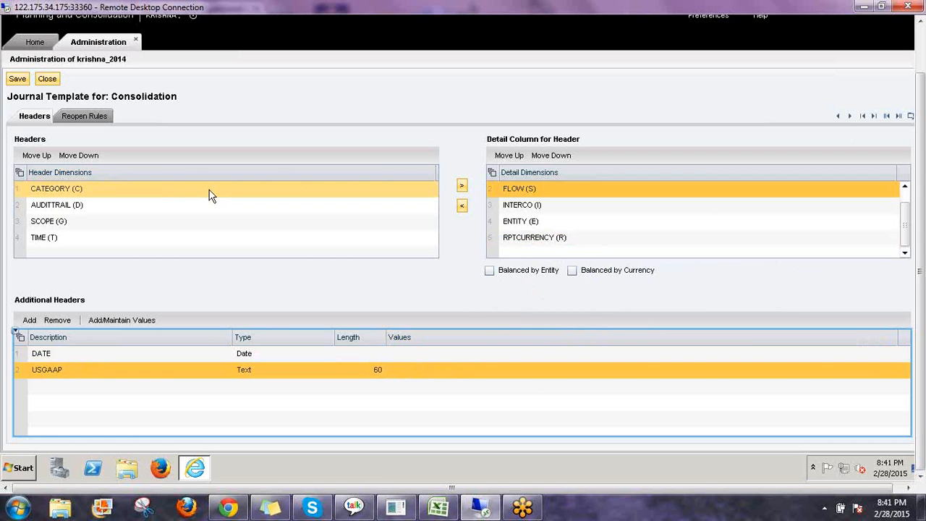
pyautogui.click(91, 116)
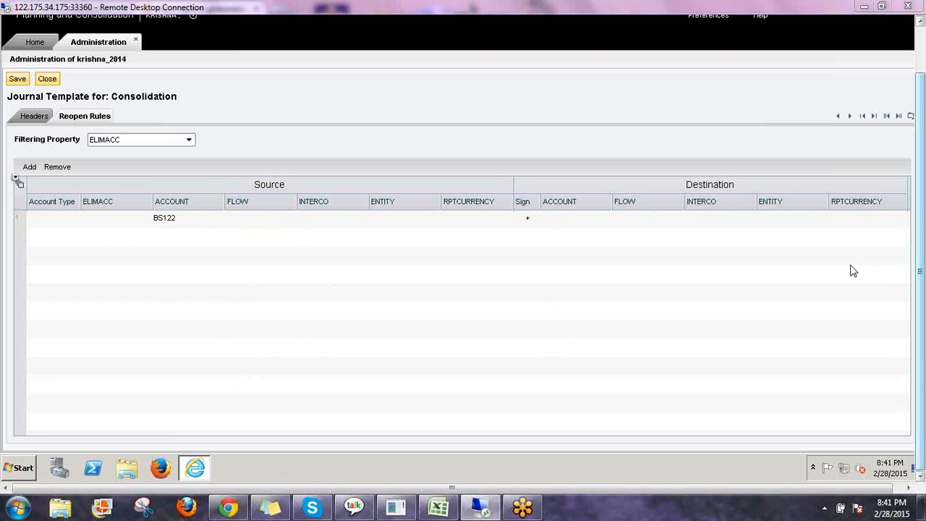
pyautogui.moveTo(196, 196)
pyautogui.mouseDown()
pyautogui.moveTo(224, 158)
pyautogui.moveTo(279, 176)
pyautogui.moveTo(311, 153)
pyautogui.moveTo(375, 157)
pyautogui.moveTo(411, 194)
pyautogui.moveTo(480, 180)
pyautogui.moveTo(487, 201)
pyautogui.mouseUp()
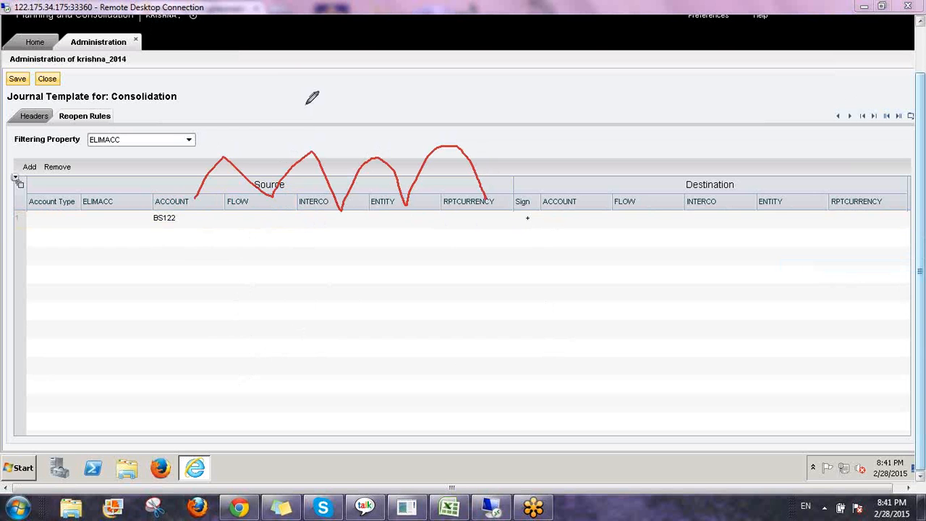
pyautogui.moveTo(304, 125)
pyautogui.mouseDown()
pyautogui.moveTo(317, 120)
pyautogui.moveTo(304, 97)
pyautogui.moveTo(325, 93)
pyautogui.moveTo(313, 69)
pyautogui.moveTo(356, 95)
pyautogui.moveTo(389, 91)
pyautogui.moveTo(385, 113)
pyautogui.mouseUp()
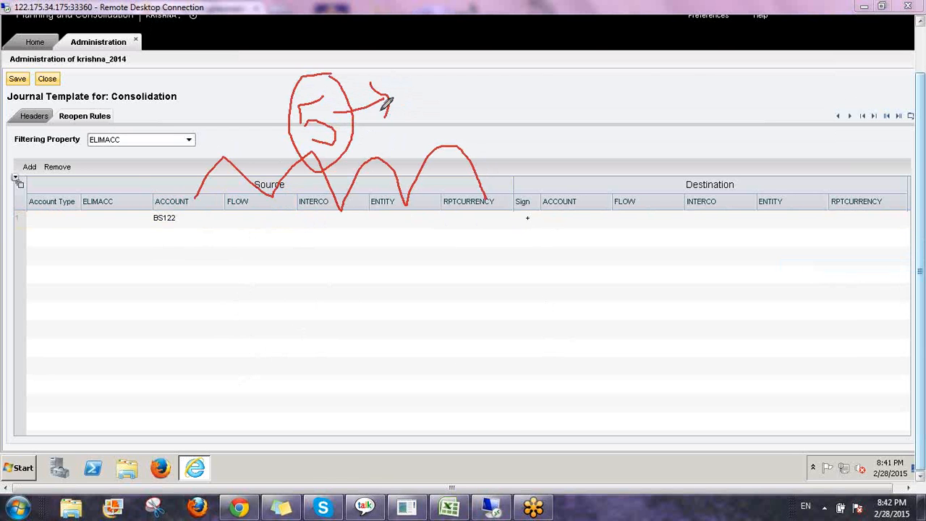
pyautogui.moveTo(416, 87); pyautogui.dragTo(410, 127)
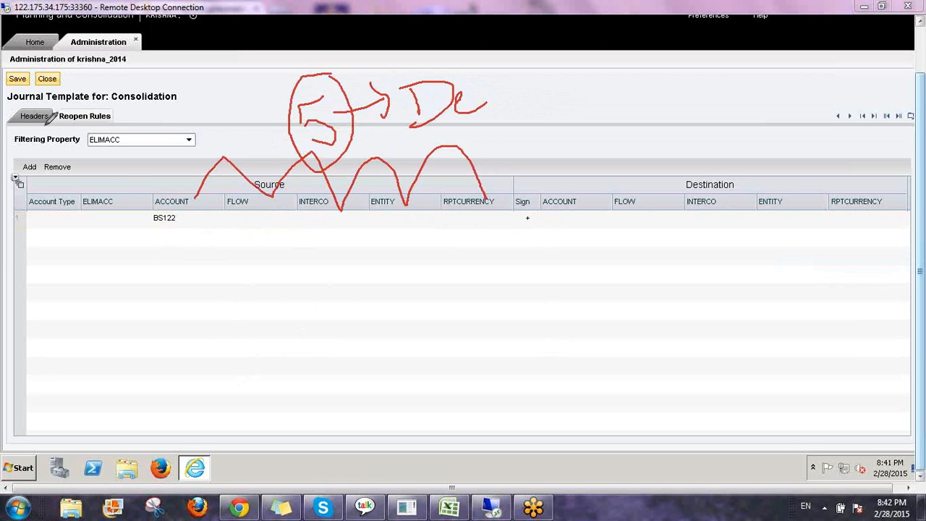
pyautogui.moveTo(17, 125)
pyautogui.mouseDown()
pyautogui.moveTo(55, 113)
pyautogui.moveTo(40, 100)
pyautogui.moveTo(7, 120)
pyautogui.moveTo(29, 123)
pyautogui.mouseUp()
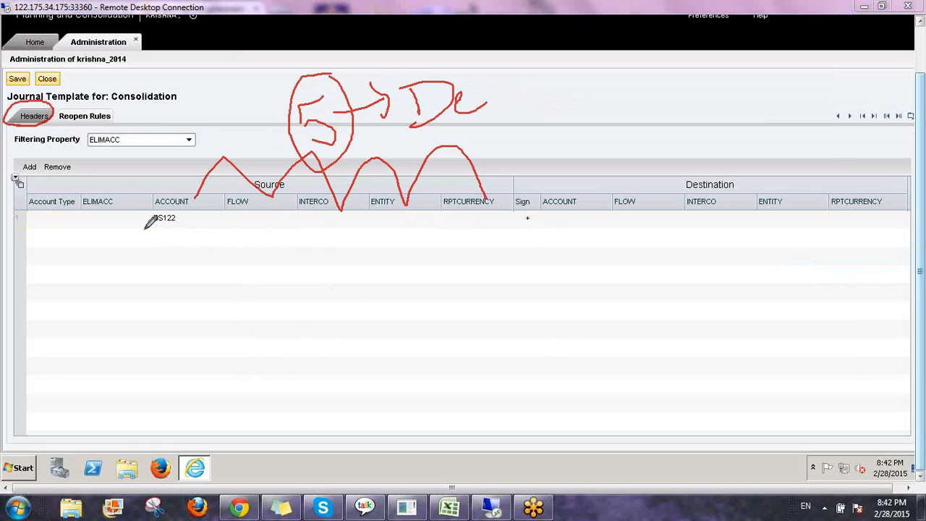
pyautogui.moveTo(145, 230); pyautogui.dragTo(505, 214)
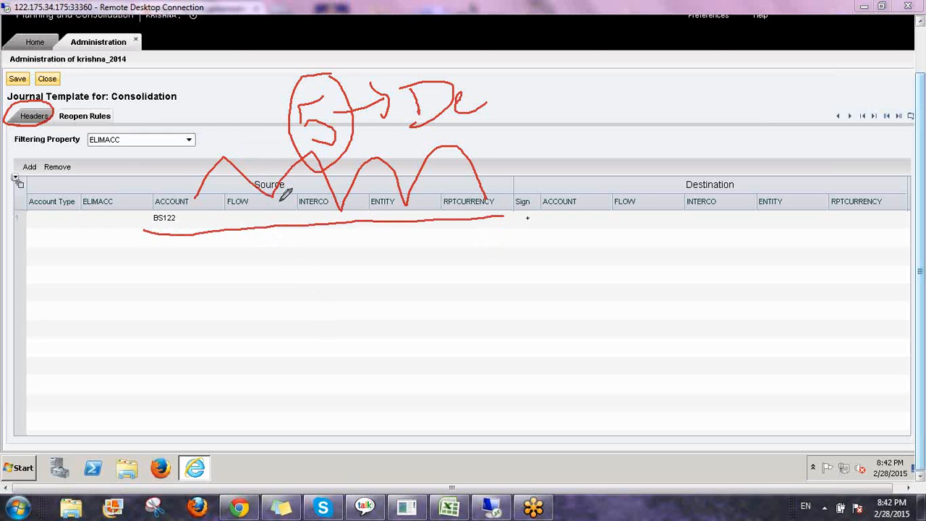
# - Examine the source dimensions of the Consolidation template's reopen rule, from ACCOUNT BS122 through FLOW, INTERCO, ENTITY and RPTCURRENCY
pyautogui.moveTo(64, 117)
pyautogui.mouseDown()
pyautogui.moveTo(119, 123)
pyautogui.moveTo(109, 89)
pyautogui.moveTo(59, 102)
pyautogui.moveTo(62, 116)
pyautogui.mouseUp()
pyautogui.moveTo(247, 216); pyautogui.dragTo(249, 247)
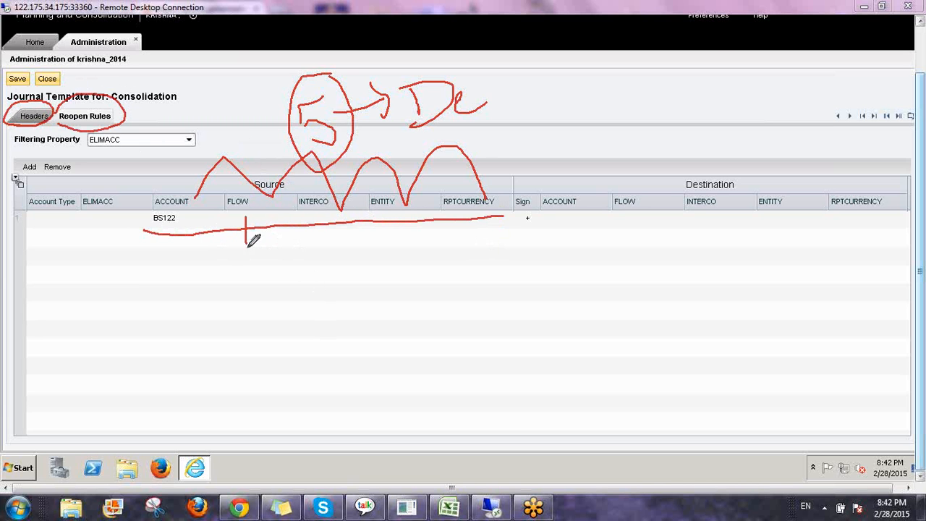
pyautogui.moveTo(320, 213); pyautogui.dragTo(324, 256)
pyautogui.moveTo(384, 212); pyautogui.dragTo(392, 253)
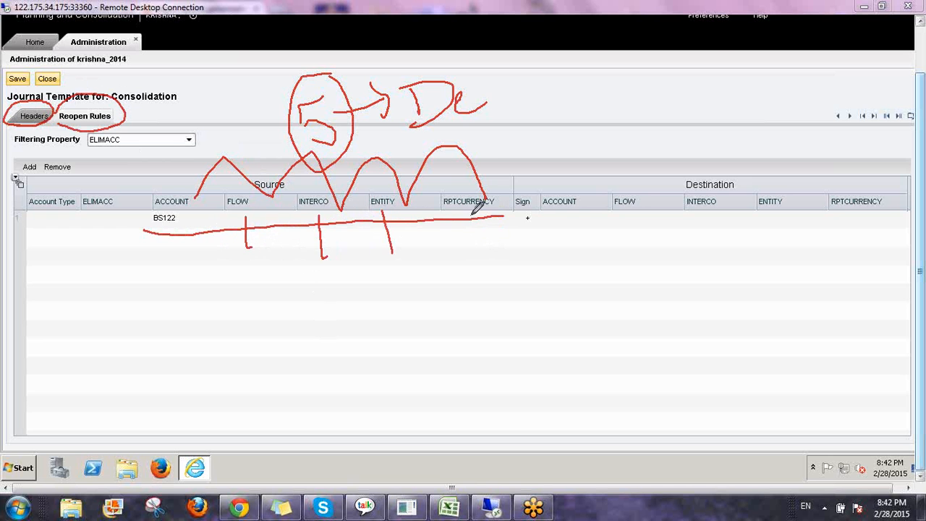
pyautogui.moveTo(472, 214); pyautogui.dragTo(477, 267)
pyautogui.moveTo(172, 233)
pyautogui.mouseDown()
pyautogui.moveTo(196, 206)
pyautogui.moveTo(151, 192)
pyautogui.moveTo(151, 231)
pyautogui.mouseUp()
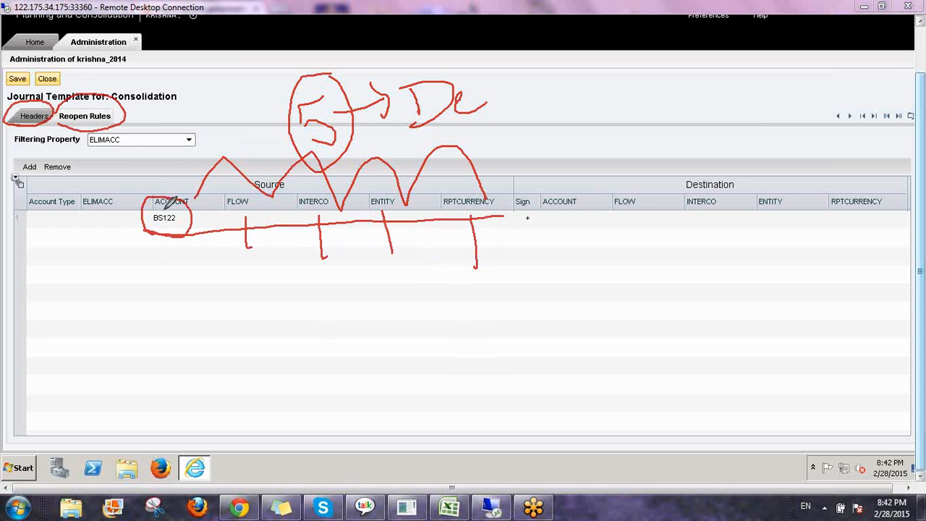
pyautogui.moveTo(168, 164)
pyautogui.mouseDown()
pyautogui.moveTo(154, 174)
pyautogui.moveTo(183, 171)
pyautogui.mouseUp()
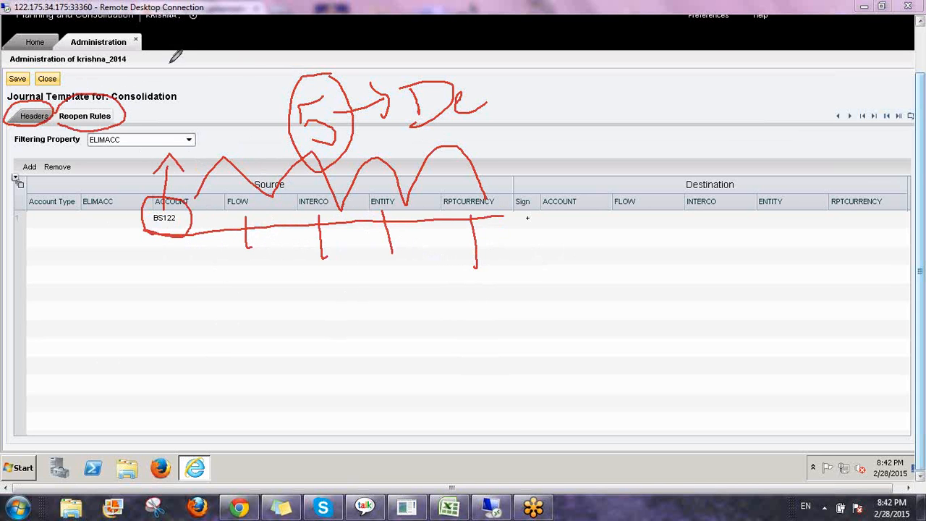
pyautogui.moveTo(186, 69)
pyautogui.mouseDown()
pyautogui.moveTo(127, 92)
pyautogui.moveTo(180, 82)
pyautogui.mouseUp()
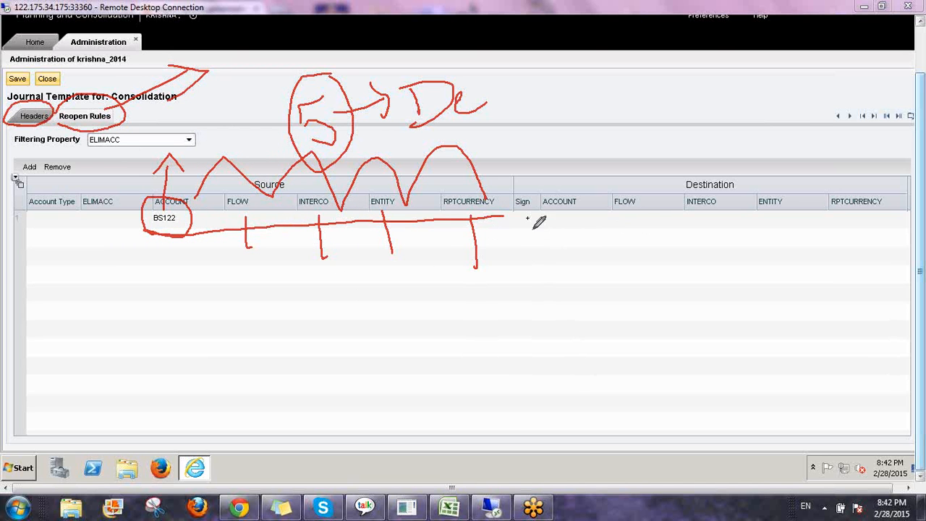
# - Examine the destination side of the reopen rule, including its sign, ACCOUNT and FLOW, and compare it with the source
pyautogui.moveTo(516, 217)
pyautogui.mouseDown()
pyautogui.moveTo(526, 255)
pyautogui.moveTo(900, 252)
pyautogui.mouseUp()
pyautogui.moveTo(905, 214)
pyautogui.mouseDown()
pyautogui.moveTo(897, 177)
pyautogui.moveTo(841, 173)
pyautogui.moveTo(516, 188)
pyautogui.mouseUp()
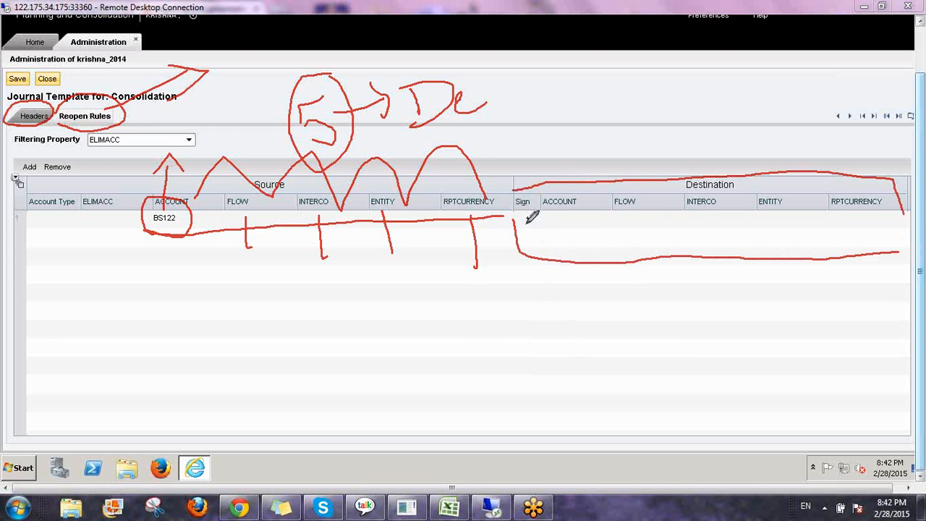
pyautogui.moveTo(528, 220)
pyautogui.mouseDown()
pyautogui.moveTo(530, 230)
pyautogui.moveTo(540, 189)
pyautogui.mouseUp()
pyautogui.moveTo(570, 219); pyautogui.dragTo(571, 243)
pyautogui.moveTo(561, 230); pyautogui.dragTo(581, 231)
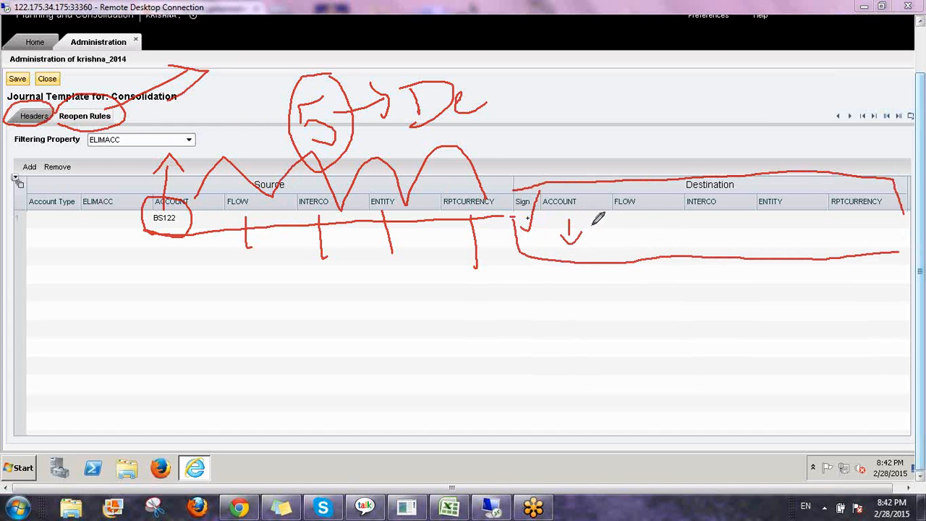
pyautogui.moveTo(642, 215)
pyautogui.mouseDown()
pyautogui.moveTo(643, 232)
pyautogui.moveTo(653, 224)
pyautogui.mouseUp()
pyautogui.moveTo(199, 288)
pyautogui.mouseDown()
pyautogui.moveTo(186, 346)
pyautogui.moveTo(159, 353)
pyautogui.mouseUp()
pyautogui.moveTo(262, 303); pyautogui.dragTo(294, 298)
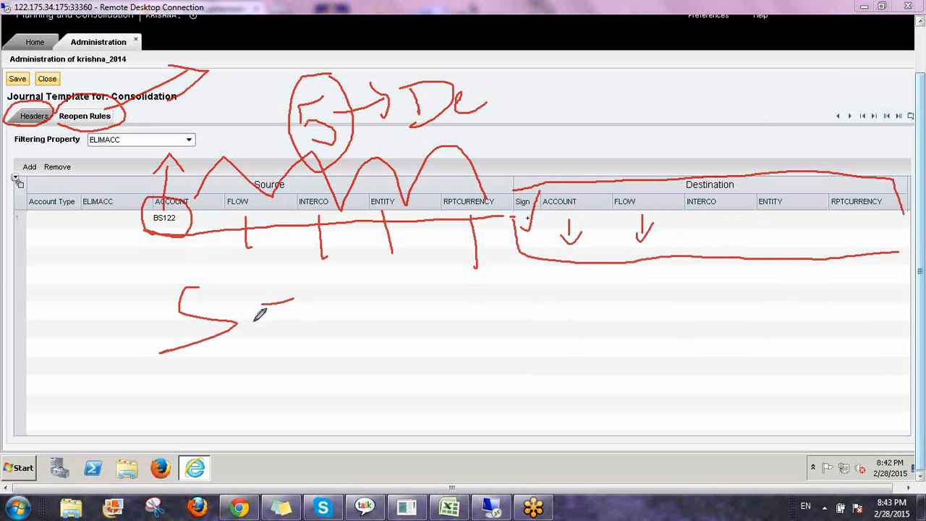
pyautogui.moveTo(248, 324); pyautogui.dragTo(301, 319)
pyautogui.moveTo(345, 282); pyautogui.dragTo(351, 324)
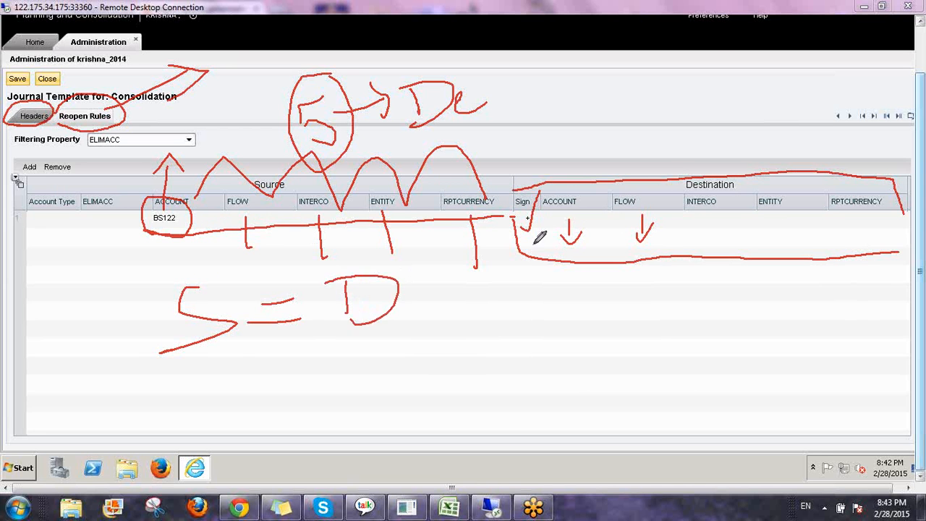
pyautogui.moveTo(527, 232); pyautogui.dragTo(553, 182)
pyautogui.moveTo(506, 324); pyautogui.dragTo(536, 317)
pyautogui.press('Escape')
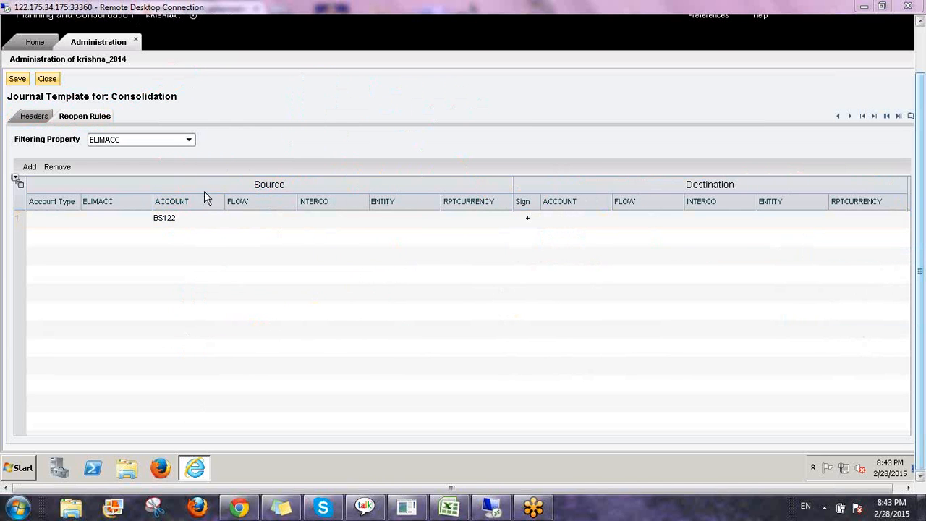
# - Save the Consolidation journal template, check that the BS122 reopen rule is kept, and close the template
pyautogui.click(184, 227)
pyautogui.click(18, 81)
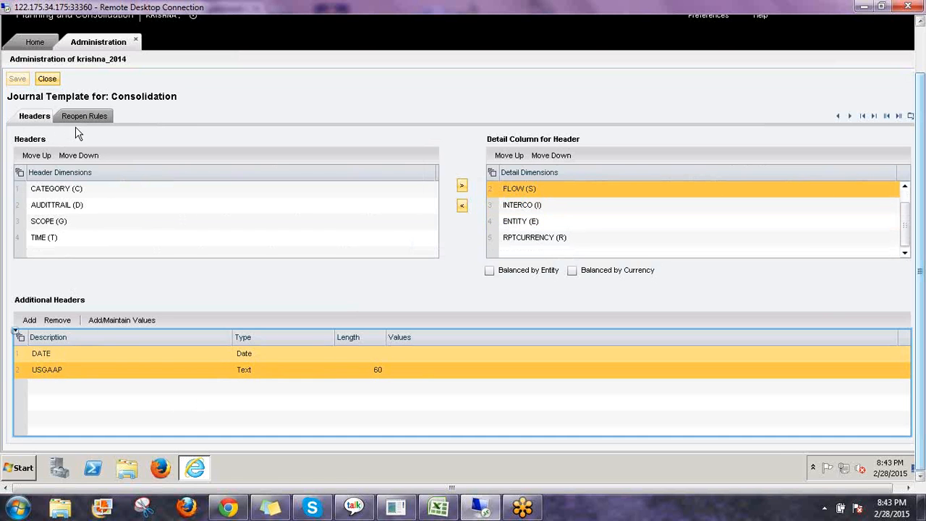
pyautogui.click(98, 115)
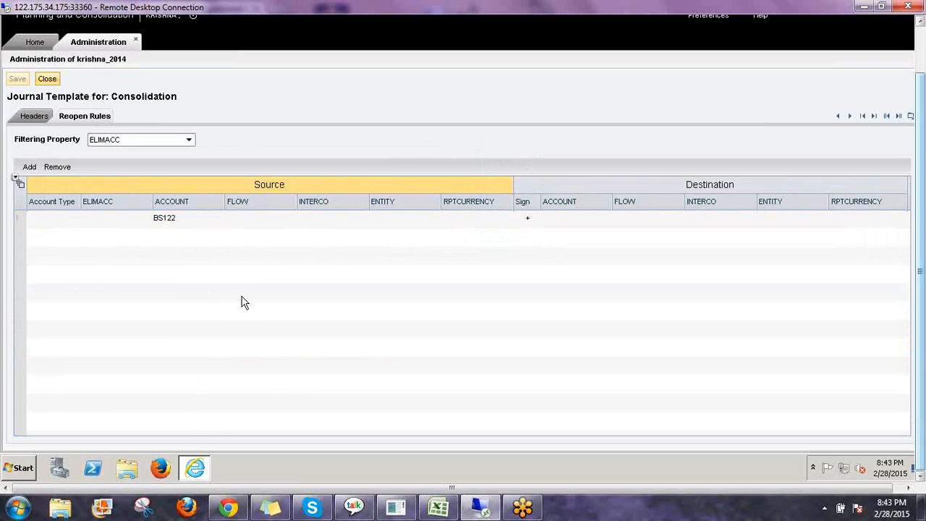
pyautogui.click(54, 79)
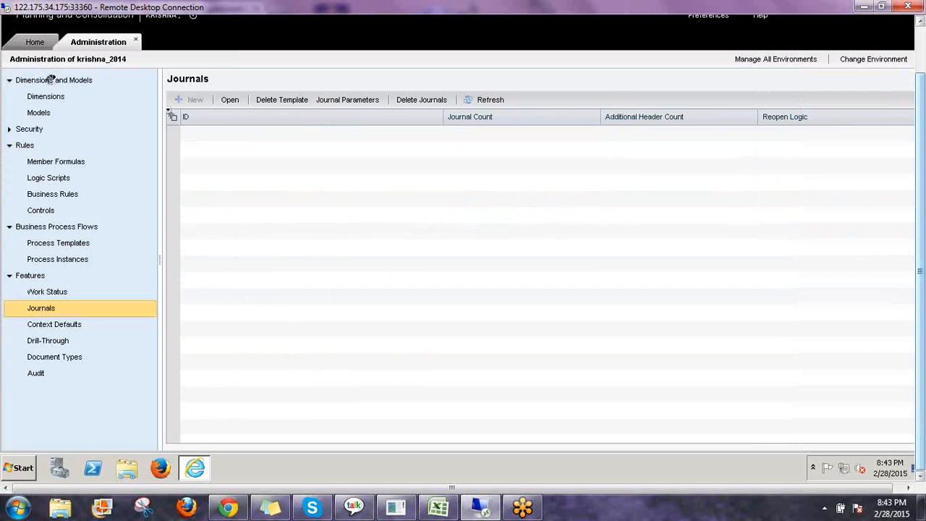
# - Select the Consolidation model in the journals overview and examine its reopen logic and additional header count
pyautogui.click(263, 154)
pyautogui.click(258, 134)
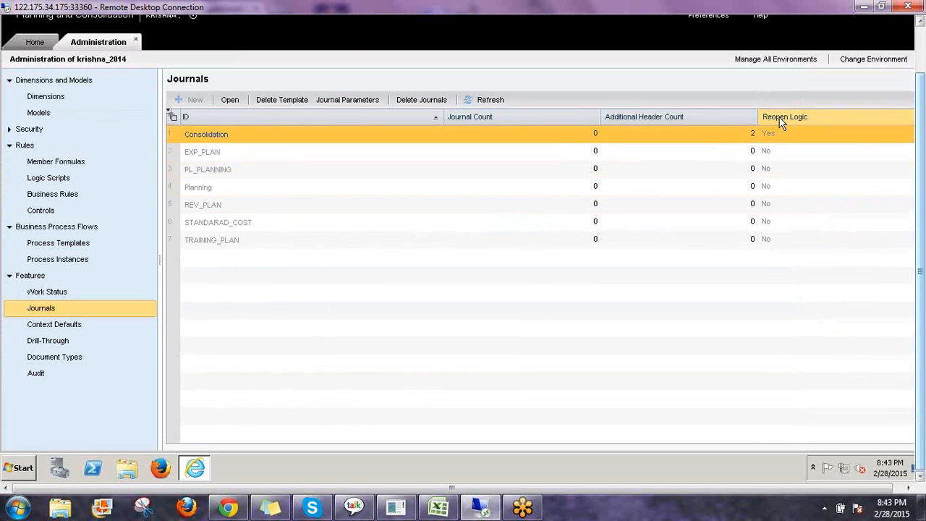
pyautogui.click(815, 272)
pyautogui.moveTo(763, 138)
pyautogui.mouseDown()
pyautogui.moveTo(798, 140)
pyautogui.moveTo(816, 118)
pyautogui.moveTo(791, 95)
pyautogui.moveTo(764, 100)
pyautogui.moveTo(766, 139)
pyautogui.mouseUp()
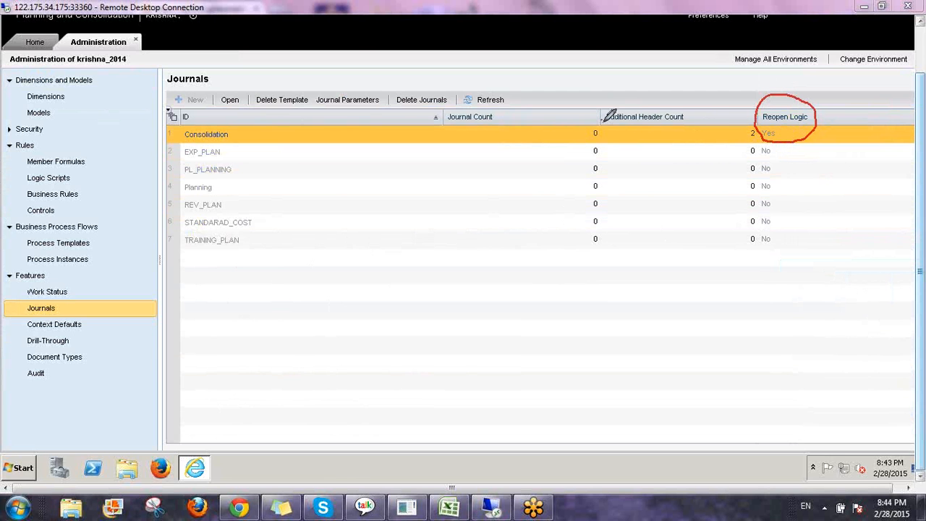
pyautogui.moveTo(602, 120)
pyautogui.mouseDown()
pyautogui.moveTo(659, 129)
pyautogui.moveTo(697, 115)
pyautogui.moveTo(698, 105)
pyautogui.mouseUp()
pyautogui.click(636, 150)
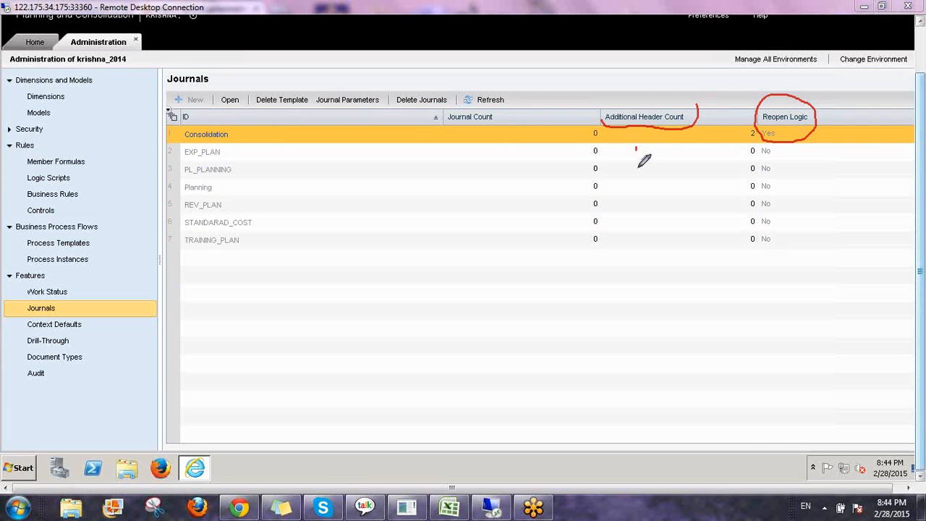
pyautogui.moveTo(637, 145)
pyautogui.mouseDown()
pyautogui.moveTo(635, 177)
pyautogui.moveTo(659, 228)
pyautogui.moveTo(652, 274)
pyautogui.mouseUp()
pyautogui.moveTo(741, 136)
pyautogui.mouseDown()
pyautogui.moveTo(765, 122)
pyautogui.moveTo(742, 123)
pyautogui.moveTo(742, 139)
pyautogui.mouseUp()
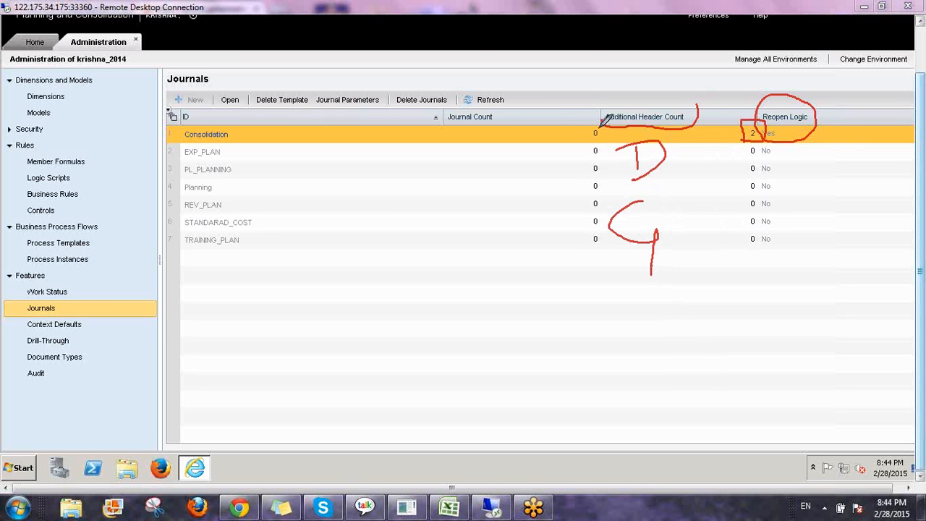
pyautogui.moveTo(600, 124)
pyautogui.mouseDown()
pyautogui.moveTo(584, 121)
pyautogui.moveTo(582, 142)
pyautogui.moveTo(602, 140)
pyautogui.mouseUp()
pyautogui.press('Escape')
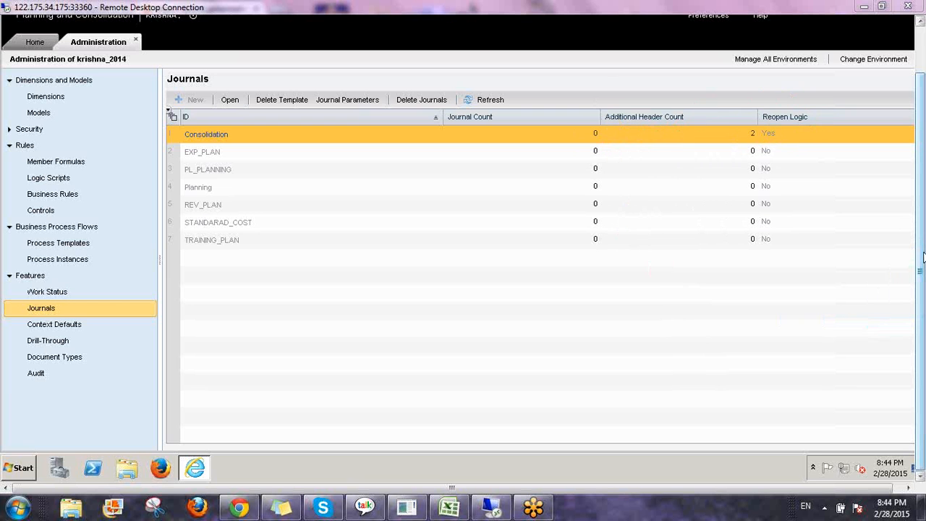
# - Review the Consolidation journal parameters and accept them with balanced journals enforced, reopening allowed and displayed journals restricted to 20
pyautogui.click(349, 100)
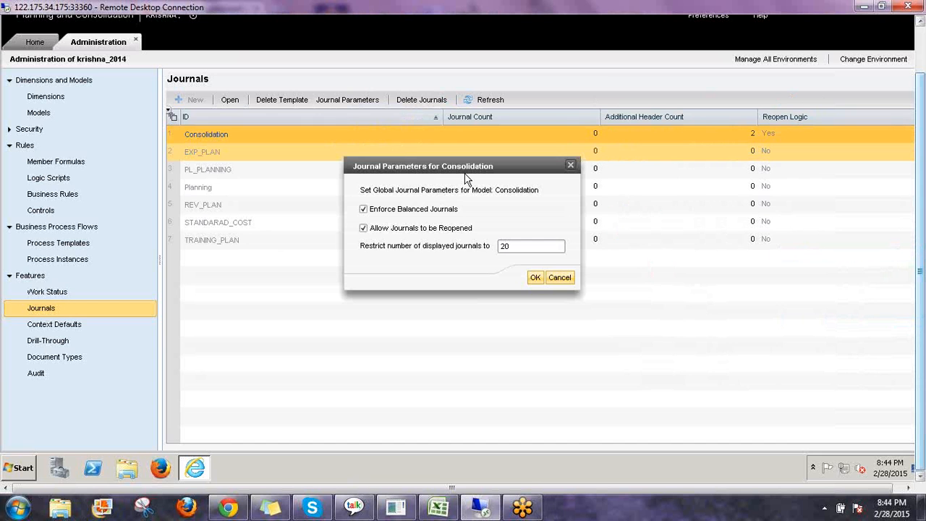
pyautogui.moveTo(485, 168); pyautogui.dragTo(539, 137)
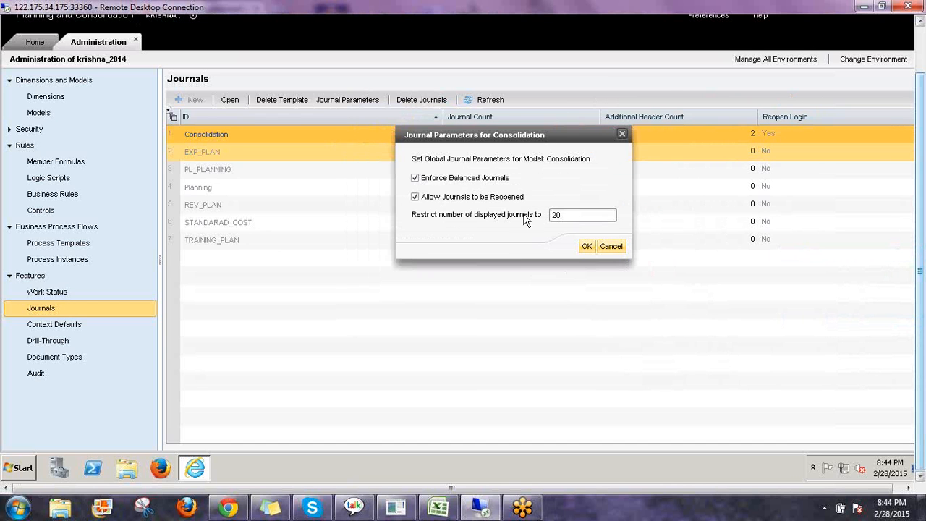
pyautogui.moveTo(526, 220); pyautogui.dragTo(548, 137)
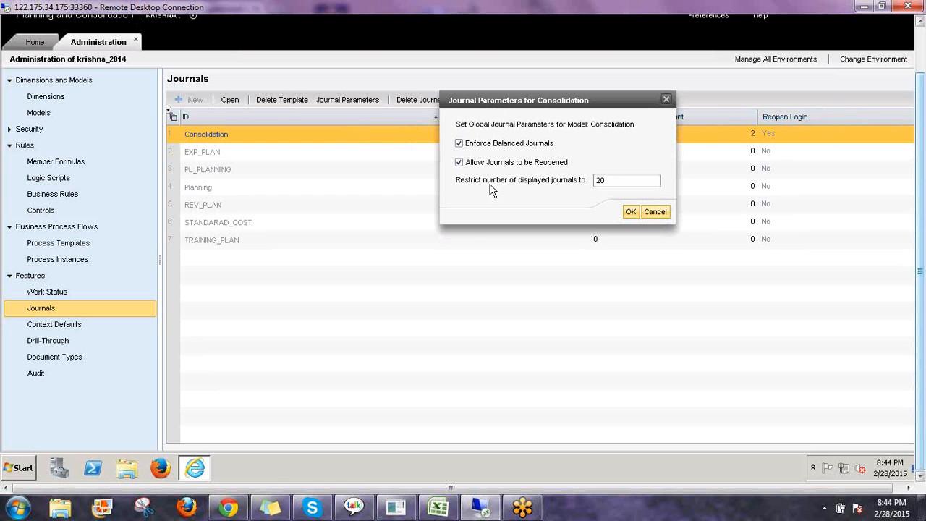
pyautogui.click(610, 180)
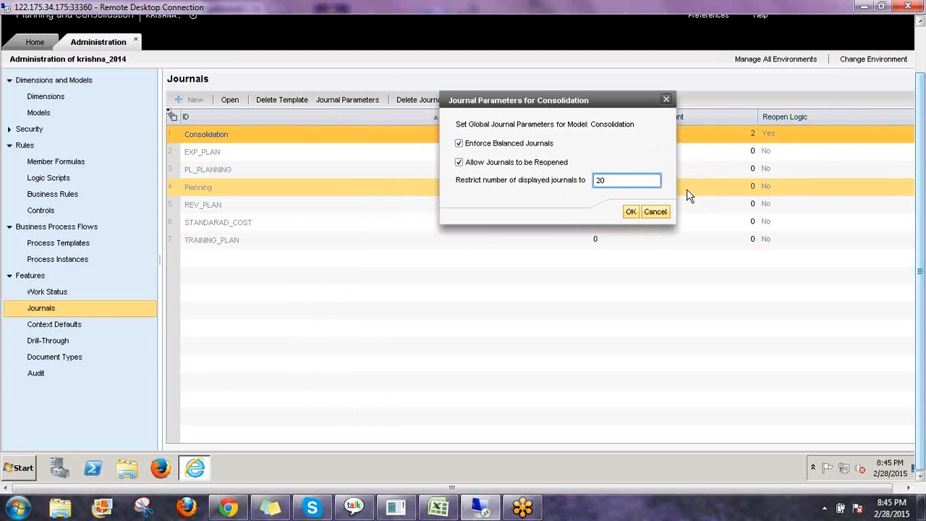
pyautogui.click(630, 212)
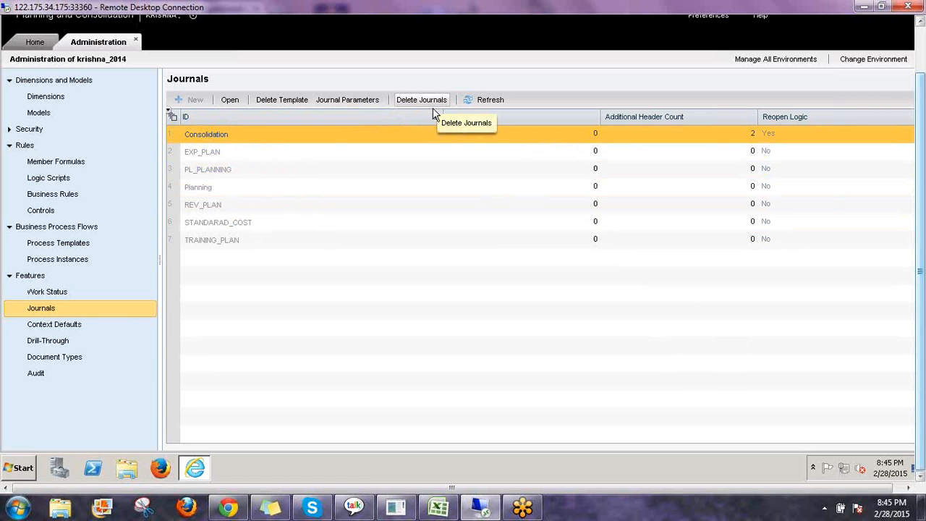
# - Refresh the journals overview and select the Consolidation model again
pyautogui.click(487, 101)
pyautogui.click(493, 141)
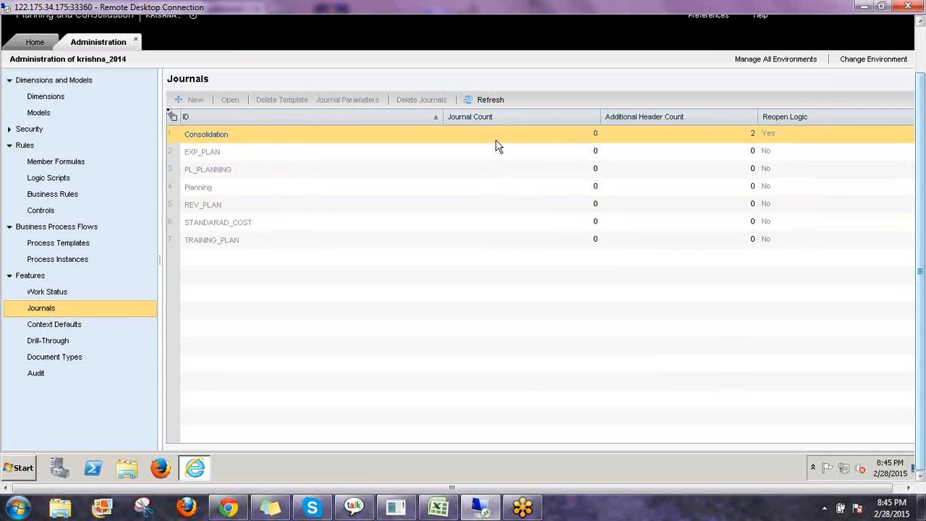
pyautogui.click(262, 147)
pyautogui.click(267, 139)
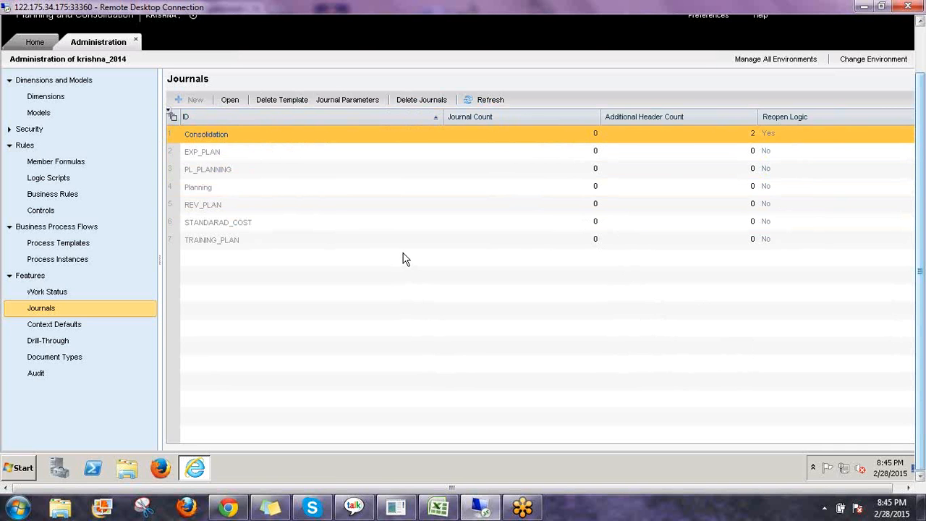
# - Go from administration to the home area and open the Journals page under Consolidation Central
pyautogui.click(32, 44)
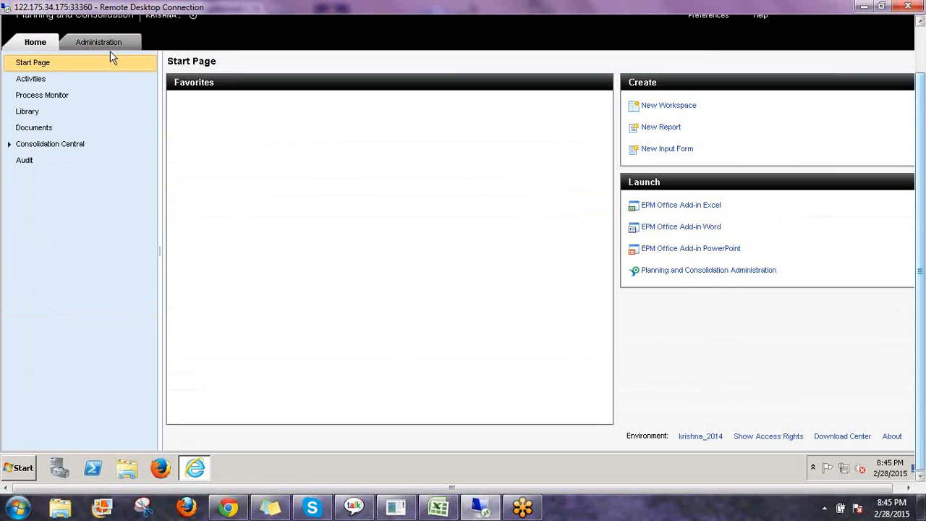
pyautogui.click(8, 144)
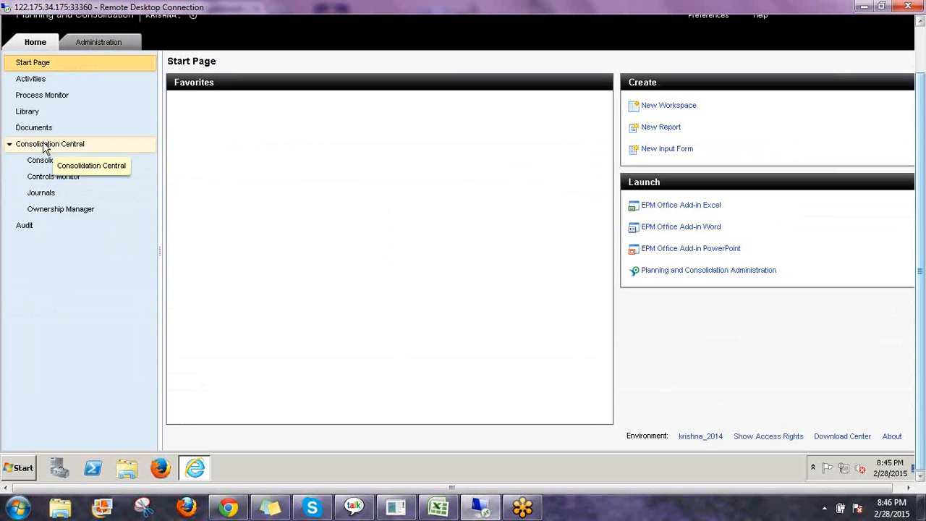
pyautogui.click(57, 195)
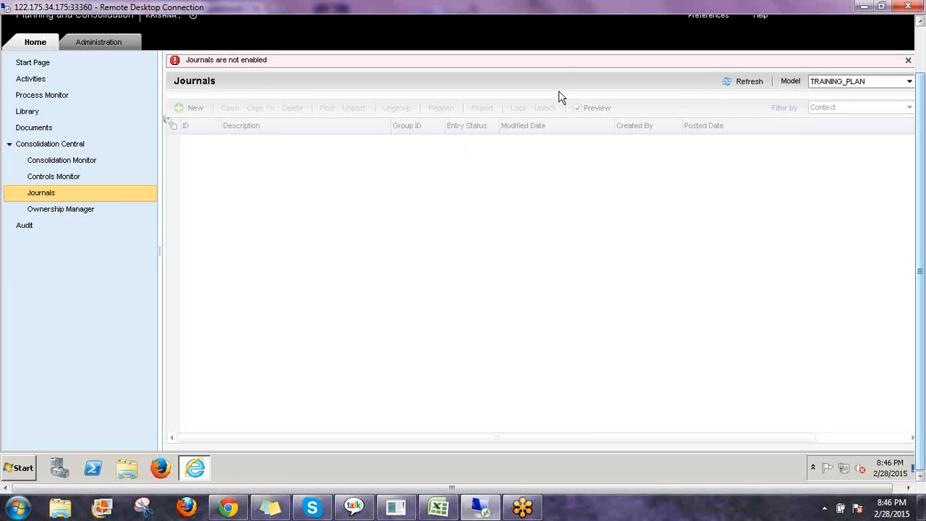
# - Set the model of the Journals page to Consolidation and look over its category, time, scope and audit trail context
pyautogui.click(839, 81)
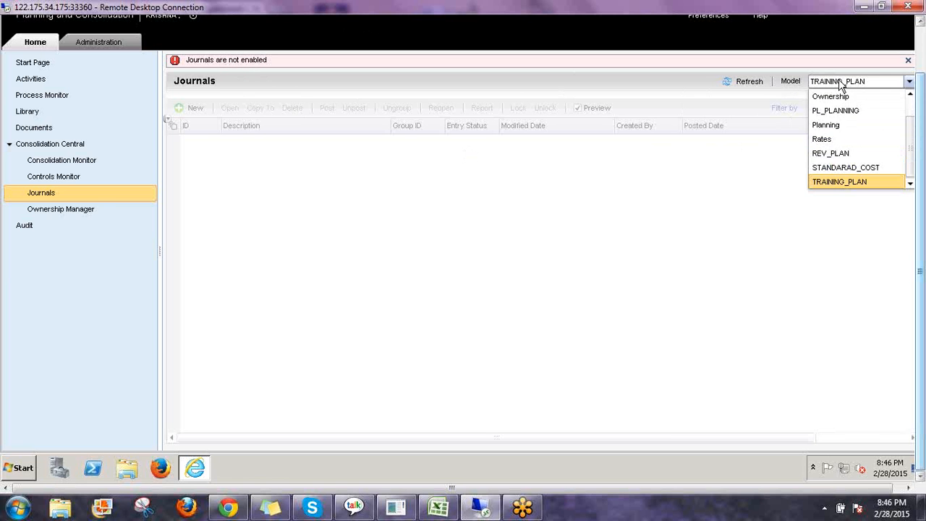
pyautogui.scroll(2, 845, 140)
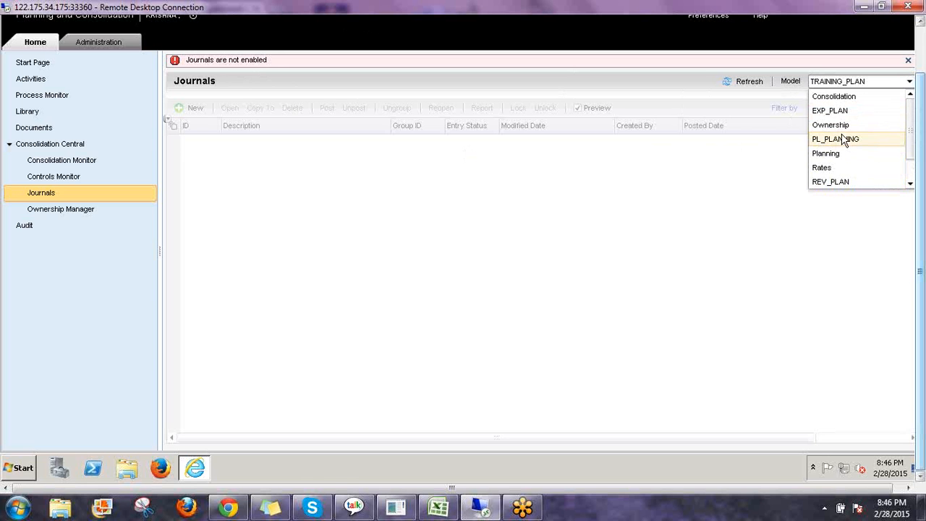
pyautogui.click(713, 202)
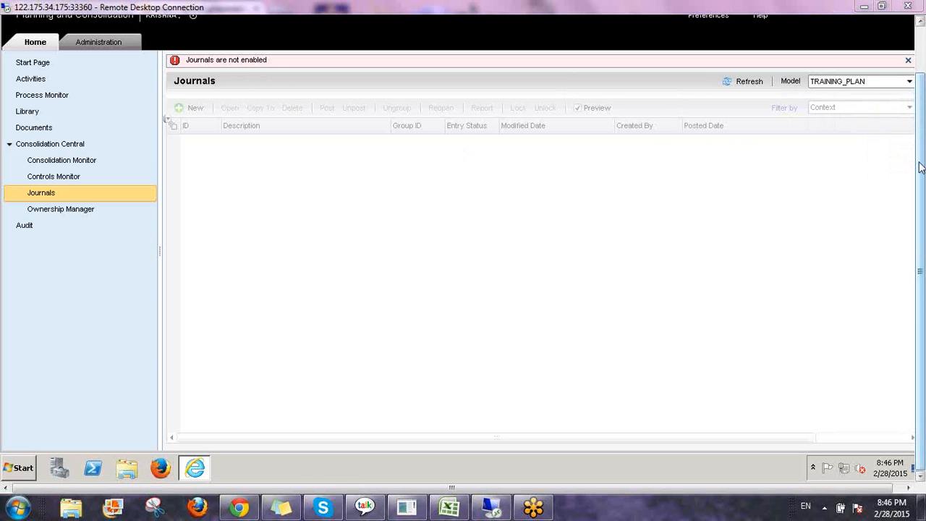
pyautogui.click(910, 82)
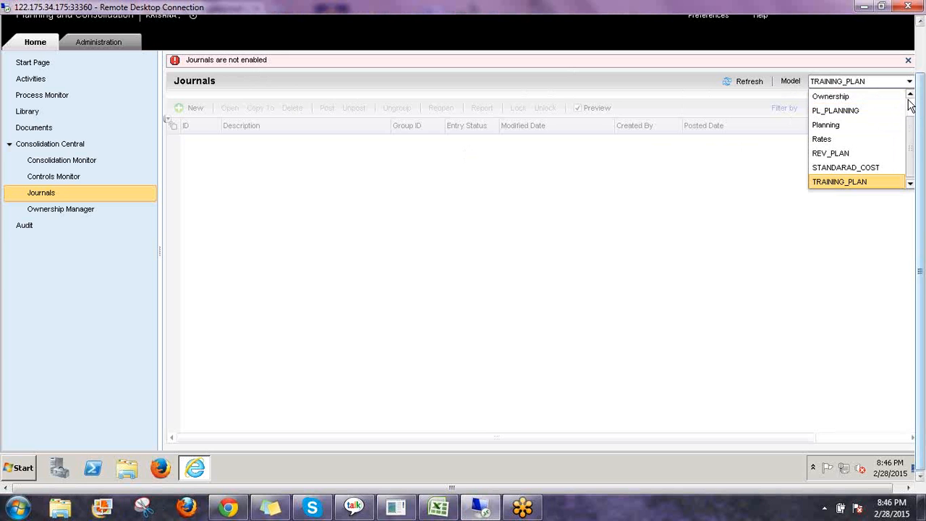
pyautogui.scroll(1, 882, 102)
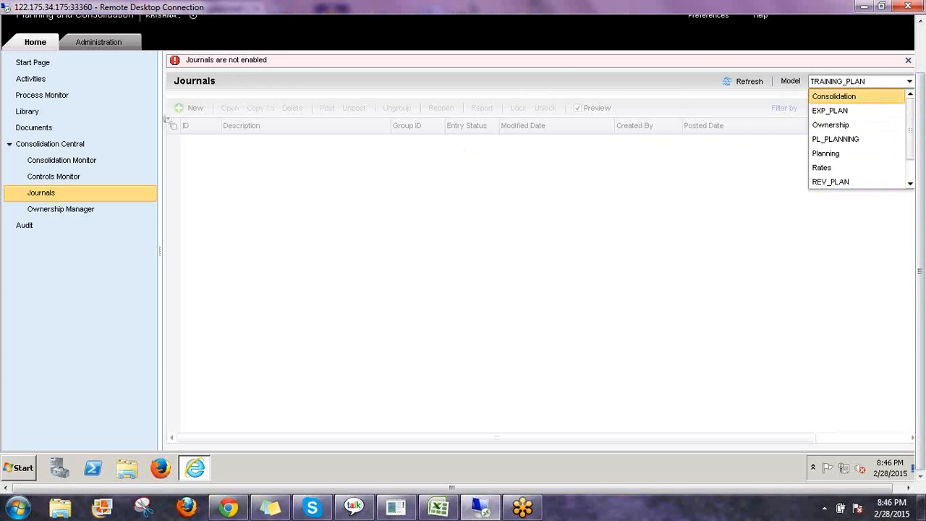
pyautogui.click(854, 96)
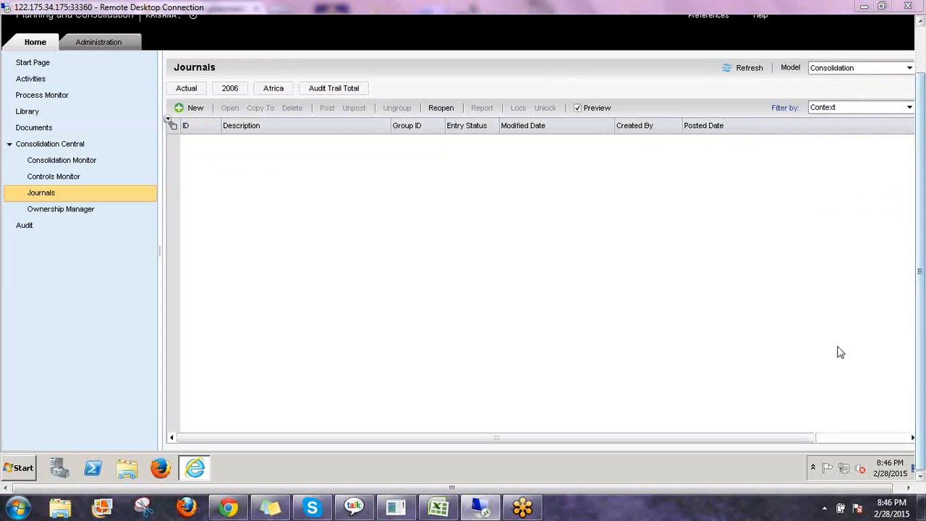
pyautogui.moveTo(168, 81)
pyautogui.mouseDown()
pyautogui.moveTo(213, 103)
pyautogui.moveTo(357, 100)
pyautogui.moveTo(389, 77)
pyautogui.moveTo(204, 69)
pyautogui.moveTo(157, 91)
pyautogui.mouseUp()
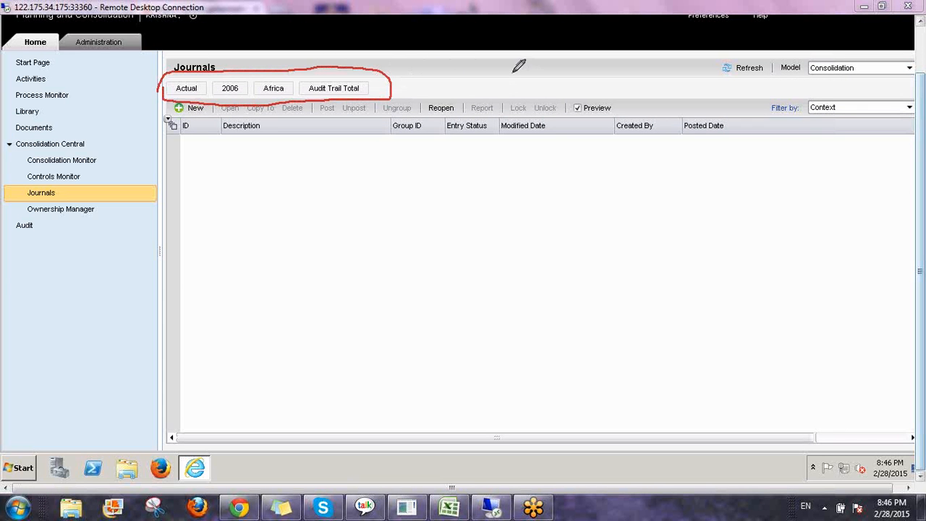
pyautogui.moveTo(507, 72)
pyautogui.mouseDown()
pyautogui.moveTo(507, 92)
pyautogui.moveTo(523, 81)
pyautogui.moveTo(595, 90)
pyautogui.mouseUp()
pyautogui.moveTo(534, 55); pyautogui.dragTo(534, 118)
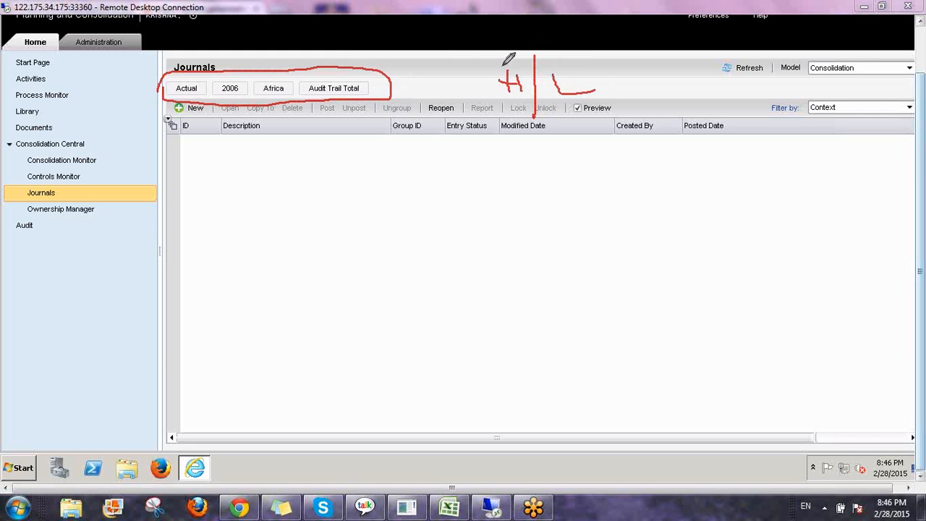
pyautogui.moveTo(497, 47)
pyautogui.mouseDown()
pyautogui.moveTo(486, 67)
pyautogui.moveTo(507, 68)
pyautogui.moveTo(497, 85)
pyautogui.mouseUp()
pyautogui.moveTo(568, 56)
pyautogui.mouseDown()
pyautogui.moveTo(580, 84)
pyautogui.moveTo(595, 52)
pyautogui.mouseUp()
pyautogui.moveTo(507, 42)
pyautogui.mouseDown()
pyautogui.moveTo(478, 85)
pyautogui.moveTo(506, 90)
pyautogui.moveTo(505, 45)
pyautogui.mouseUp()
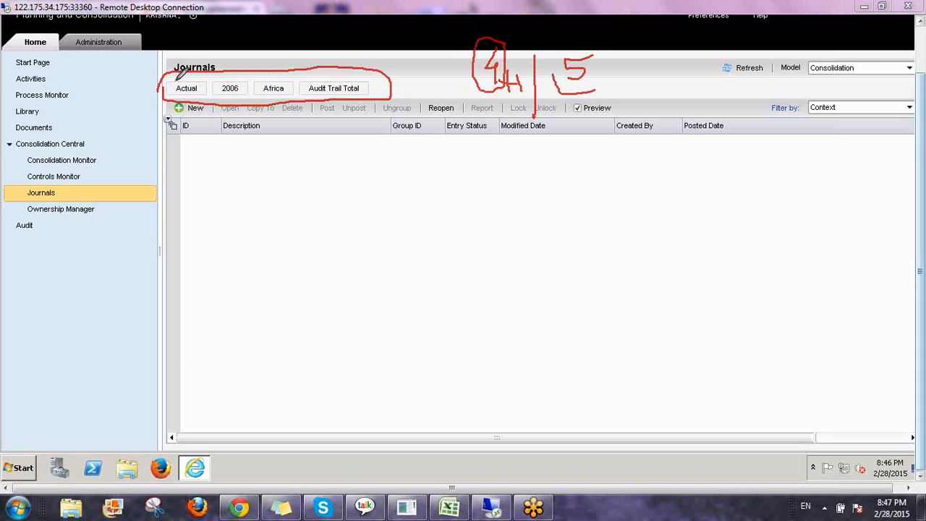
pyautogui.moveTo(178, 75); pyautogui.dragTo(248, 34)
pyautogui.moveTo(160, 114)
pyautogui.mouseDown()
pyautogui.moveTo(212, 119)
pyautogui.moveTo(217, 100)
pyautogui.moveTo(173, 85)
pyautogui.moveTo(155, 108)
pyautogui.moveTo(214, 110)
pyautogui.mouseUp()
pyautogui.moveTo(231, 79); pyautogui.dragTo(259, 59)
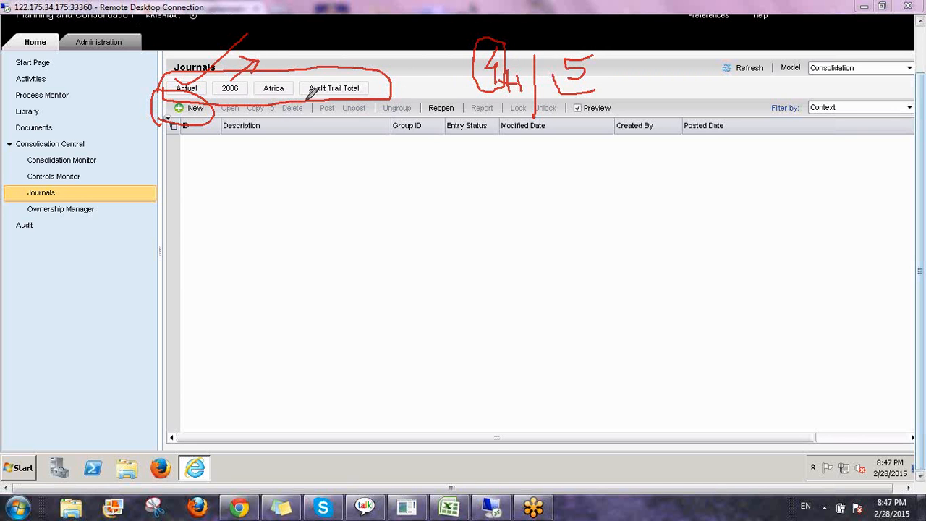
pyautogui.moveTo(208, 120); pyautogui.dragTo(289, 189)
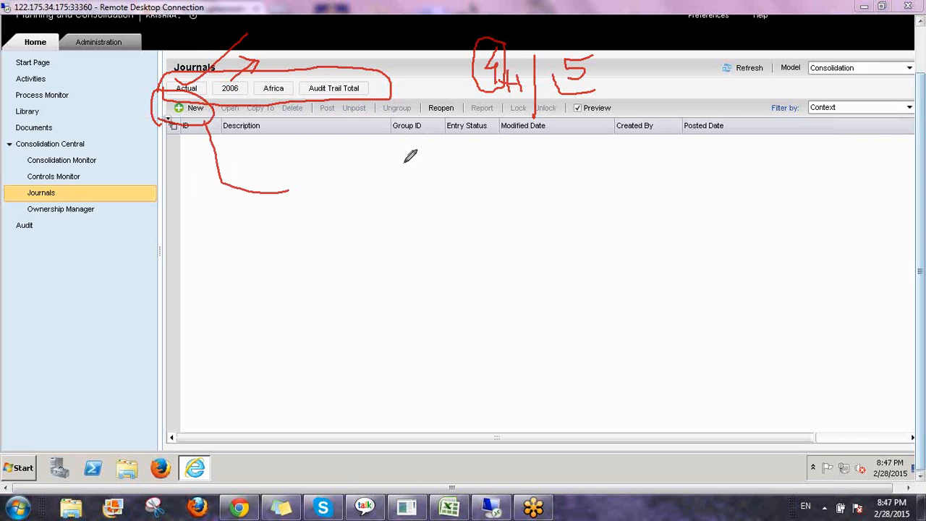
pyautogui.moveTo(287, 175); pyautogui.dragTo(272, 206)
pyautogui.click(828, 411)
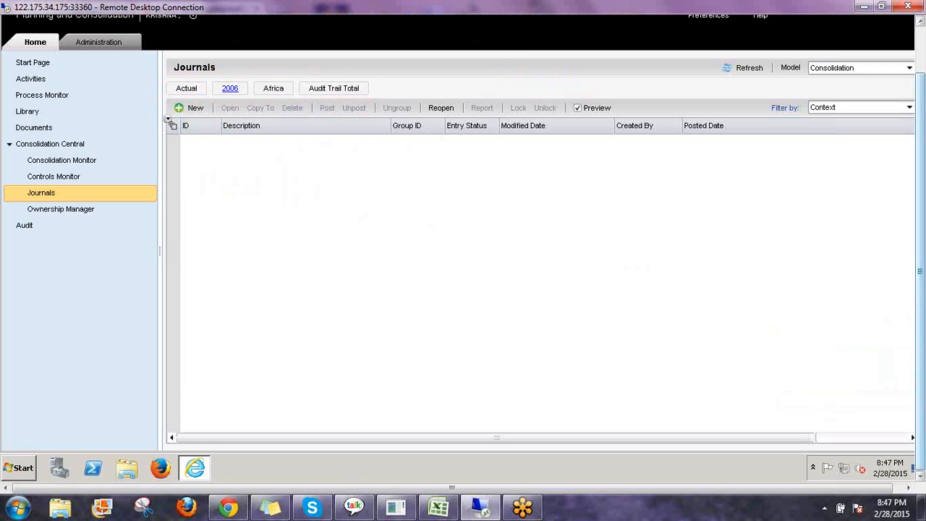
# - Set the time context of the Journals page to Jan 2013, found under Q1 2013
pyautogui.click(230, 88)
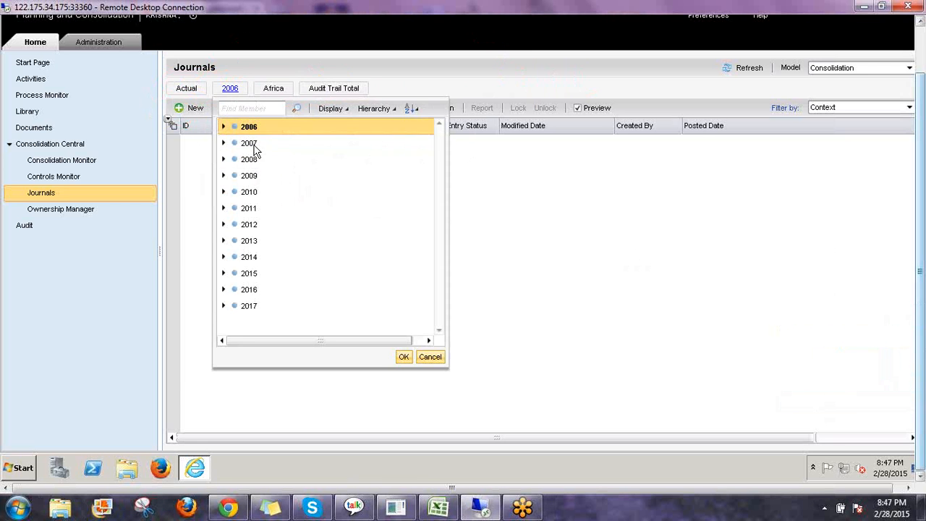
pyautogui.click(223, 241)
pyautogui.click(235, 256)
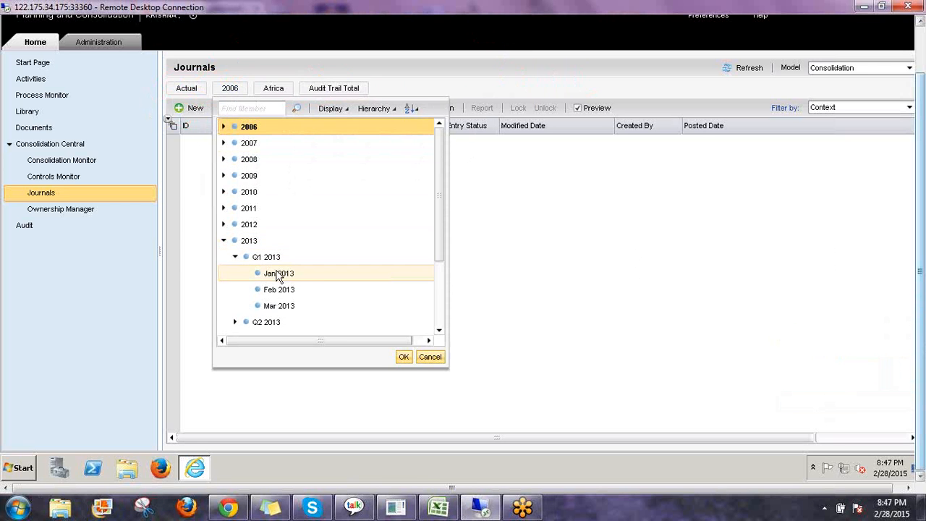
pyautogui.click(280, 274)
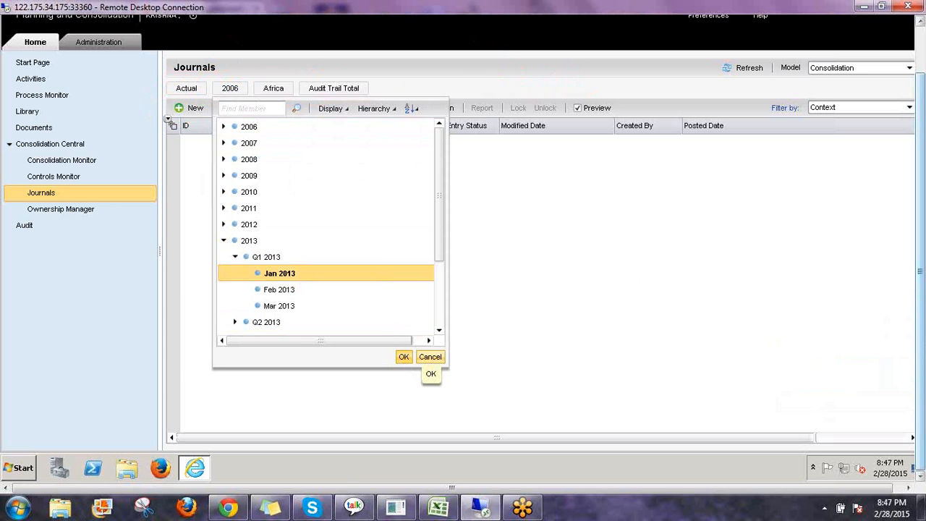
pyautogui.click(404, 357)
# - Set the scope context of the Journals page to No Scope
pyautogui.click(287, 87)
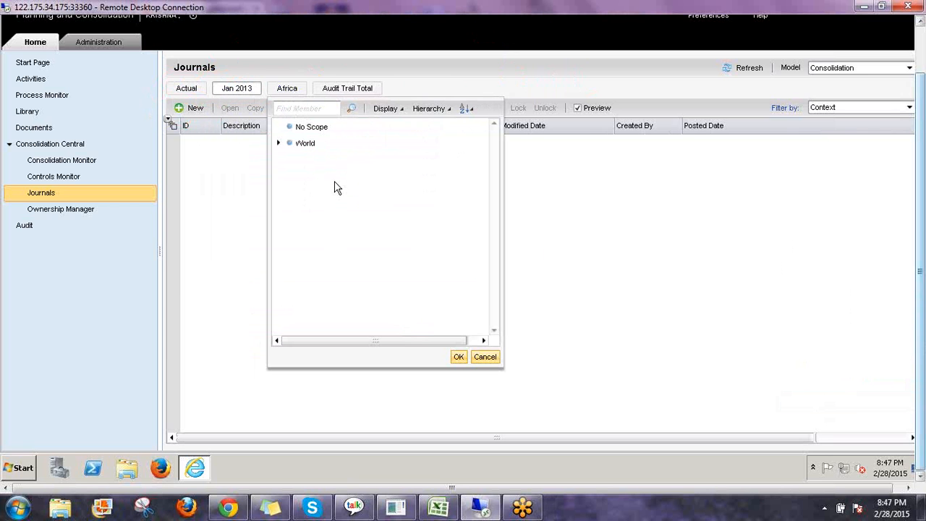
pyautogui.click(279, 143)
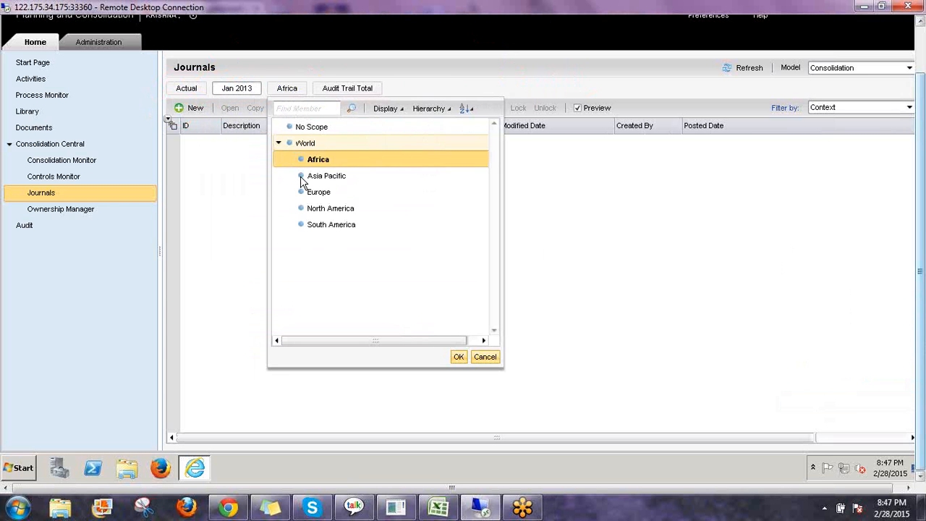
pyautogui.click(338, 181)
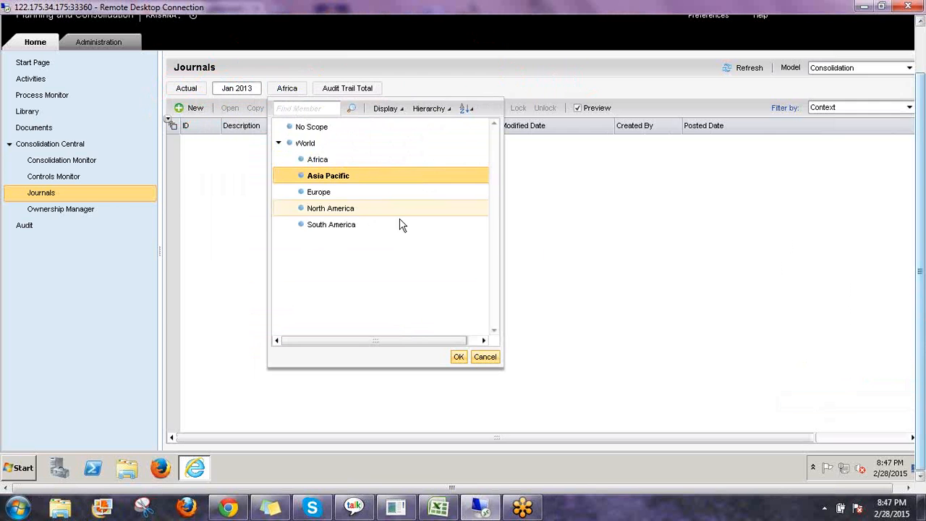
pyautogui.click(320, 129)
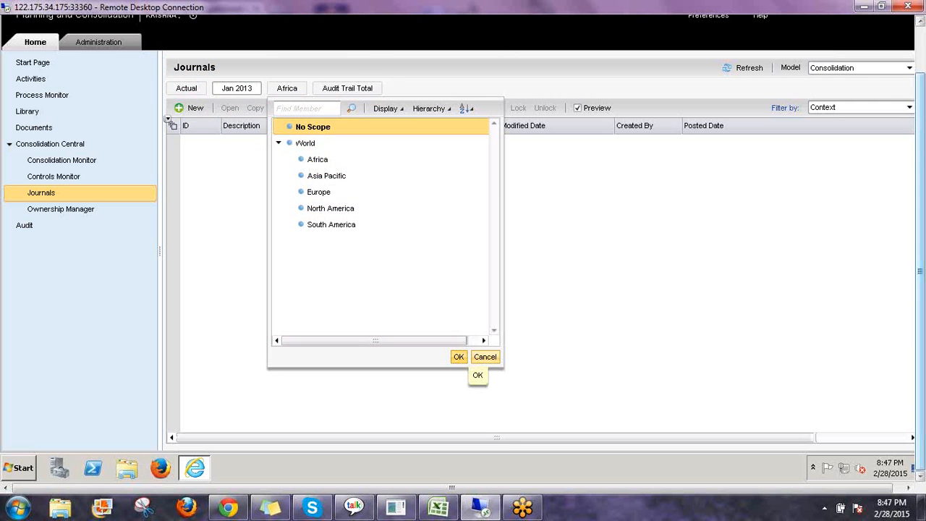
pyautogui.click(459, 356)
# - Set the audit trail context of the Journals page to Other Adjustments, found under Manual Adjustments
pyautogui.click(359, 89)
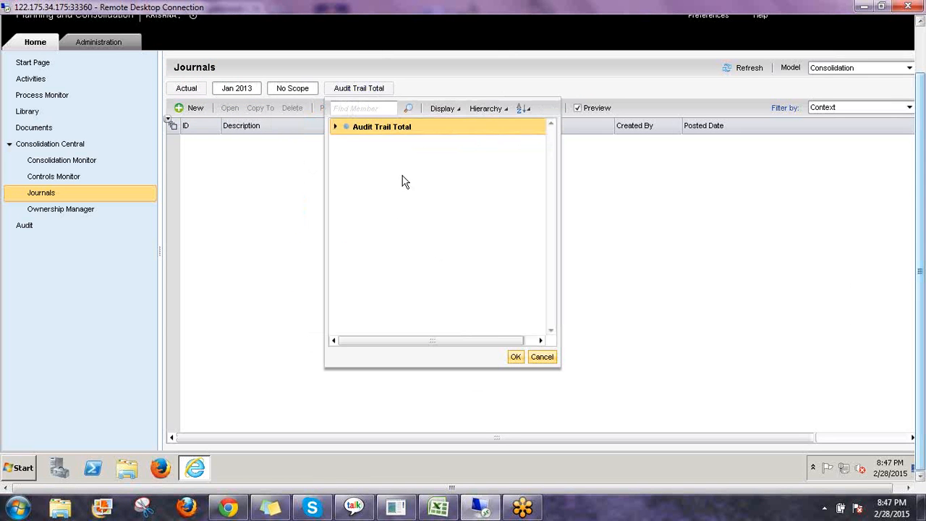
pyautogui.click(335, 124)
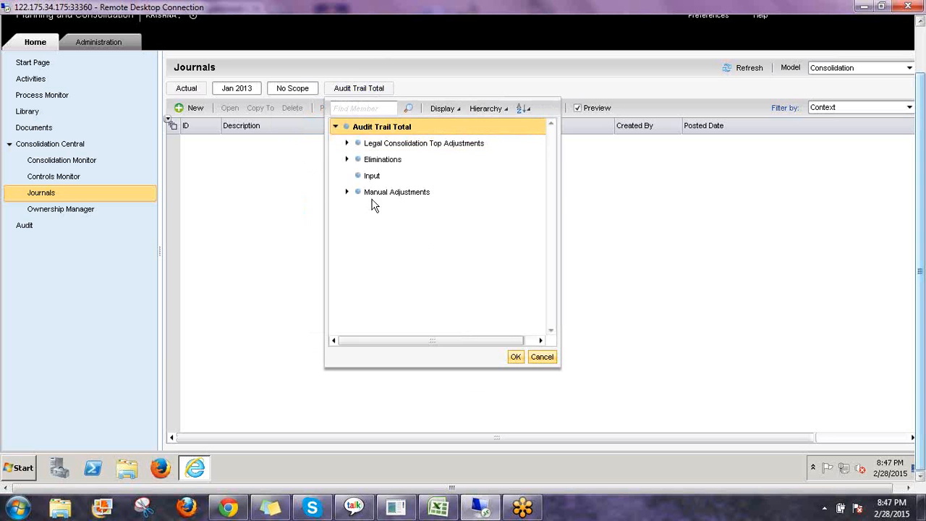
pyautogui.click(347, 193)
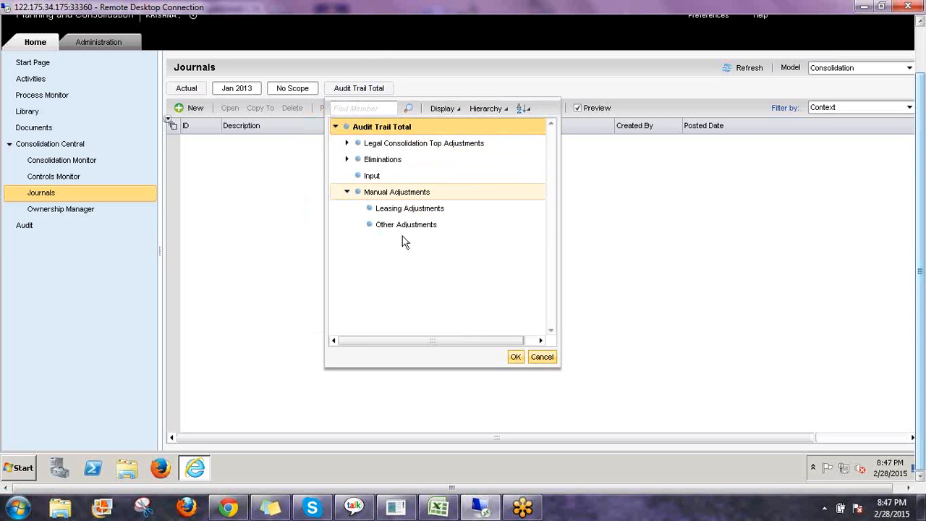
pyautogui.click(348, 159)
pyautogui.click(348, 144)
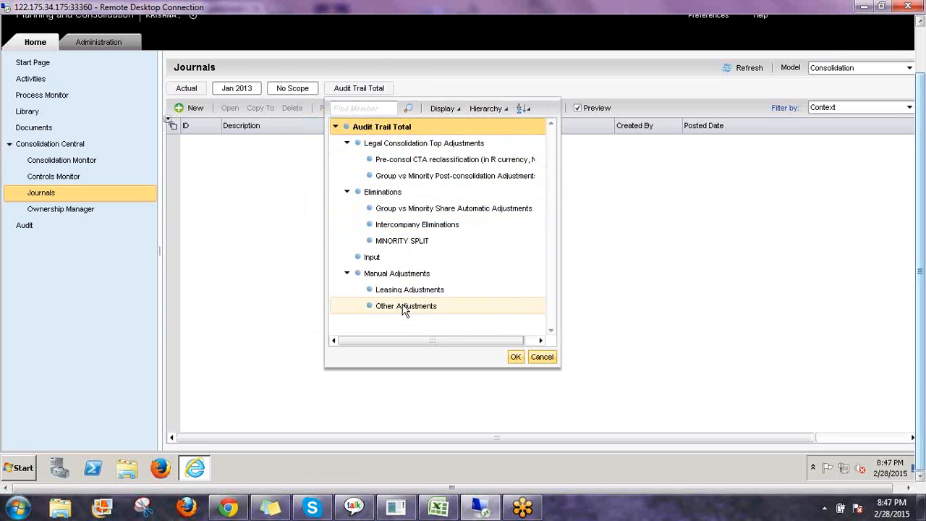
pyautogui.click(405, 306)
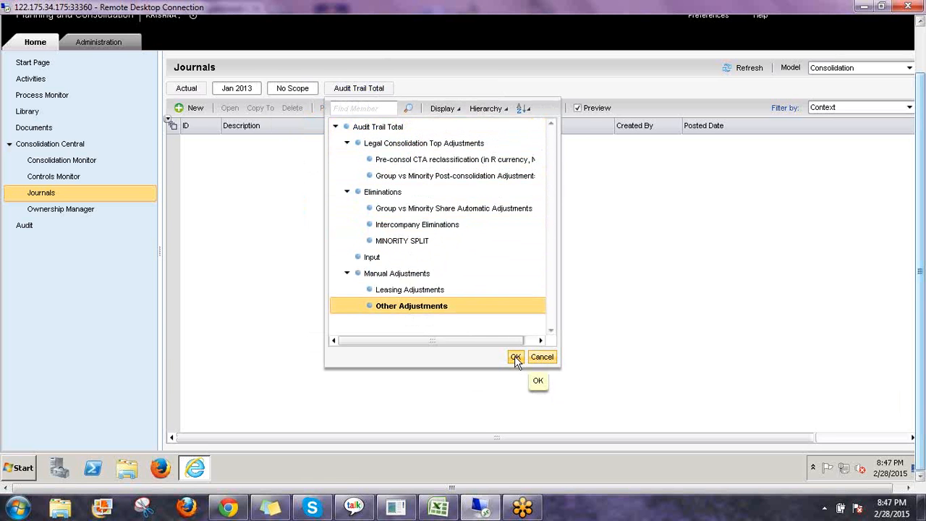
pyautogui.click(516, 357)
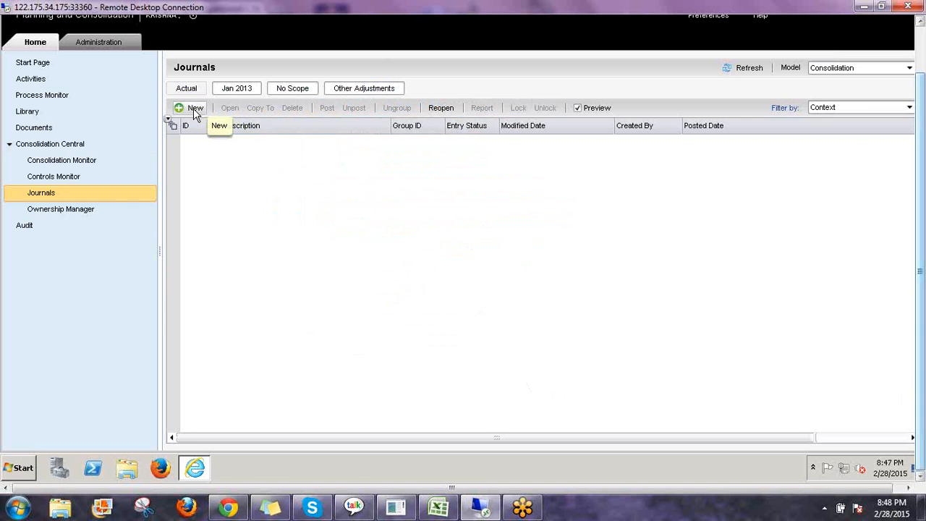
# - Create a new journal for the Actual, Jan 2013, No Scope and Other Adjustments context and bring up its entry form
pyautogui.click(193, 111)
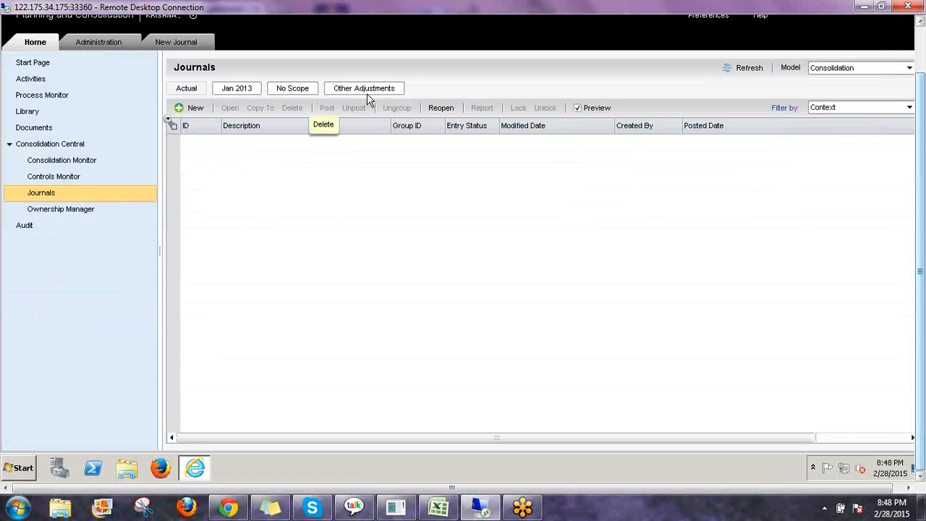
pyautogui.click(365, 88)
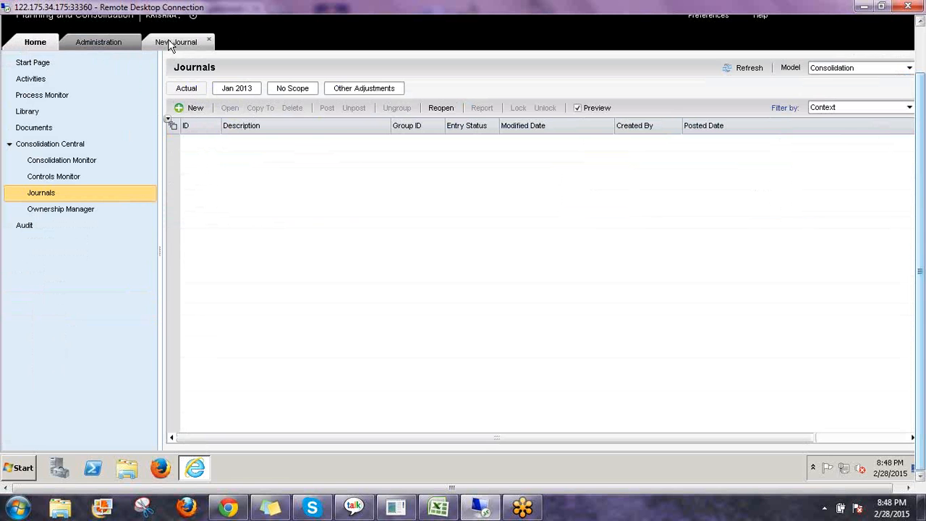
pyautogui.click(172, 44)
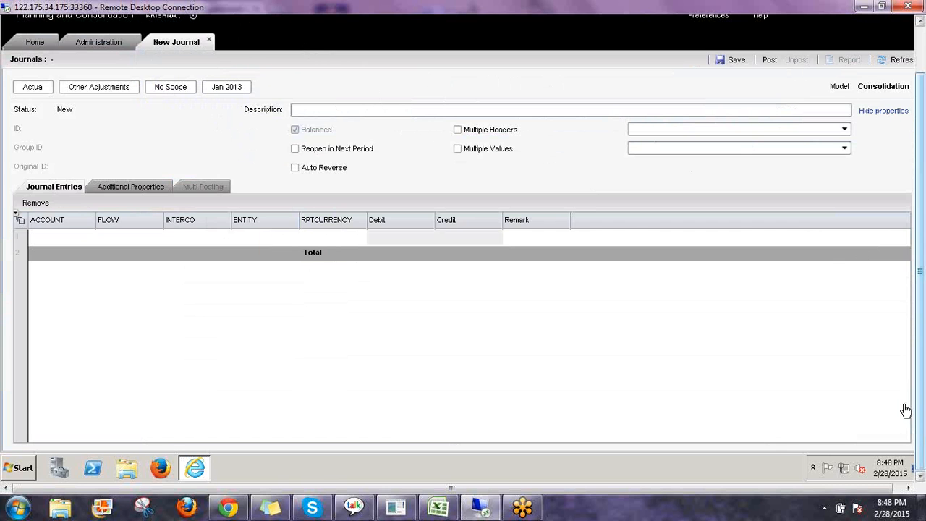
pyautogui.moveTo(923, 420); pyautogui.dragTo(918, 346)
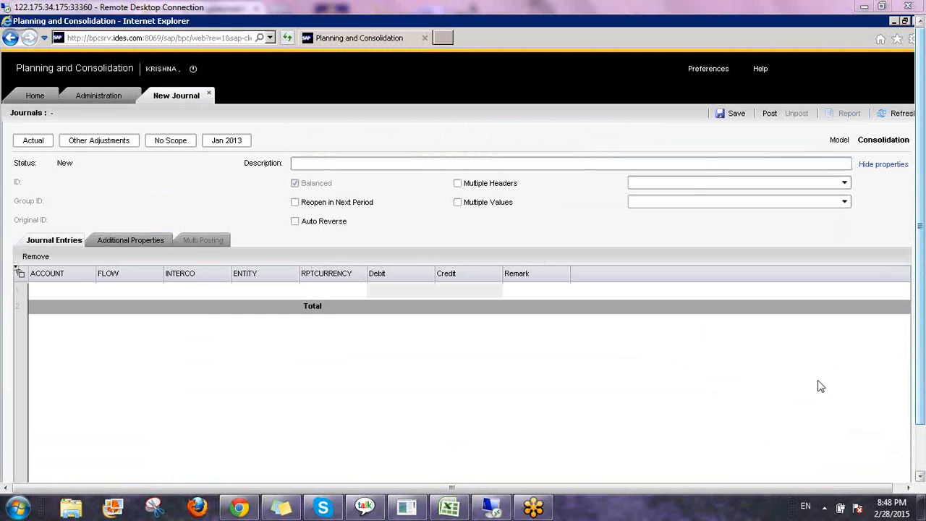
# - Check the Consolidation journal settings in administration, return to the new journal and enter Test-1 as its description
pyautogui.click(109, 92)
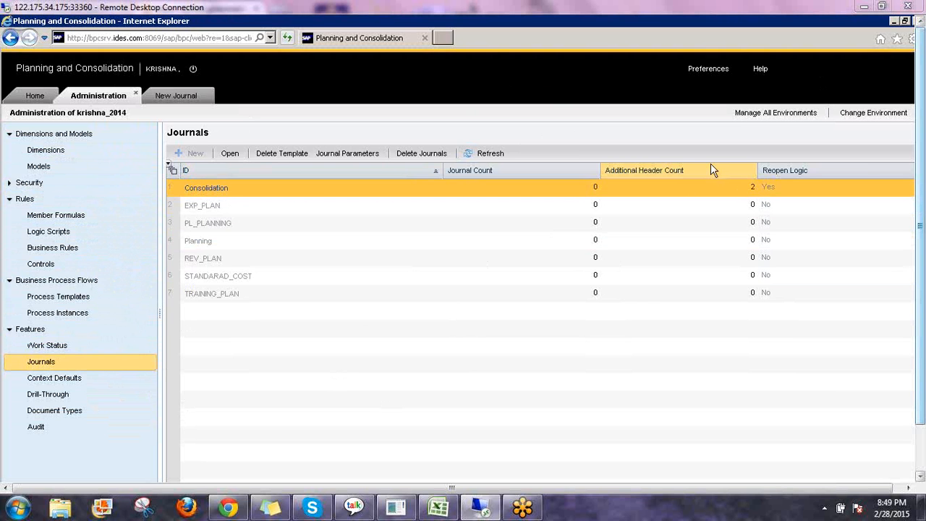
pyautogui.click(174, 97)
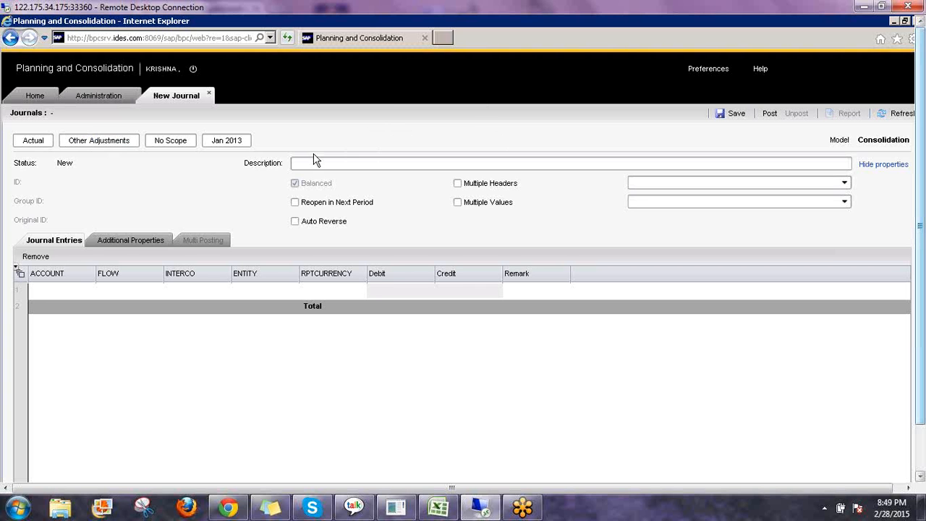
pyautogui.click(304, 166)
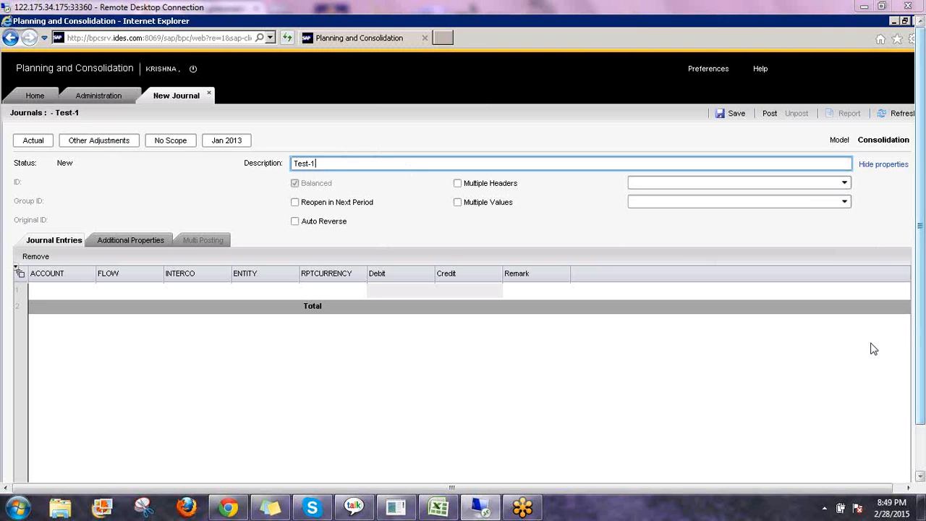
pyautogui.click(842, 349)
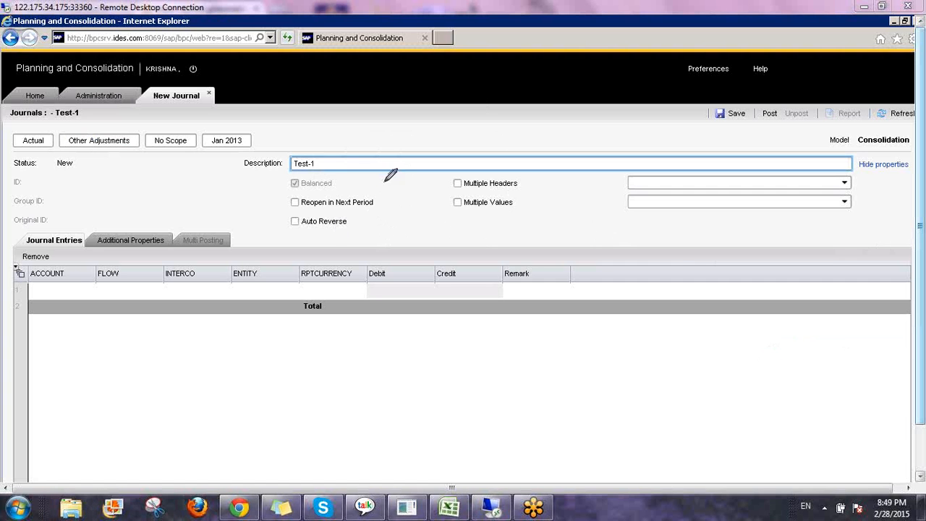
pyautogui.moveTo(283, 194); pyautogui.dragTo(340, 190)
pyautogui.moveTo(359, 179)
pyautogui.mouseDown()
pyautogui.moveTo(357, 197)
pyautogui.moveTo(402, 185)
pyautogui.moveTo(406, 233)
pyautogui.mouseUp()
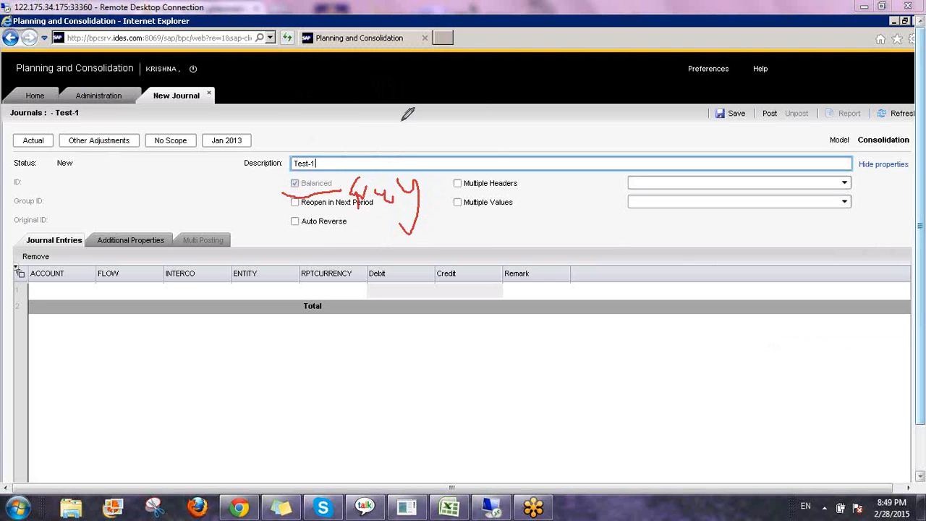
pyautogui.moveTo(407, 114)
pyautogui.mouseDown()
pyautogui.moveTo(377, 129)
pyautogui.moveTo(424, 104)
pyautogui.moveTo(427, 143)
pyautogui.moveTo(434, 117)
pyautogui.mouseUp()
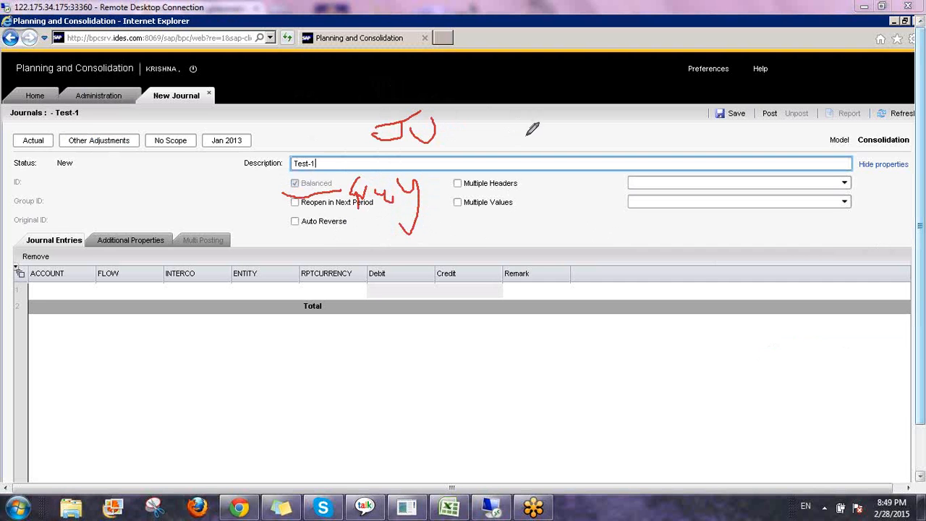
pyautogui.moveTo(533, 124)
pyautogui.mouseDown()
pyautogui.moveTo(548, 127)
pyautogui.moveTo(559, 95)
pyautogui.mouseUp()
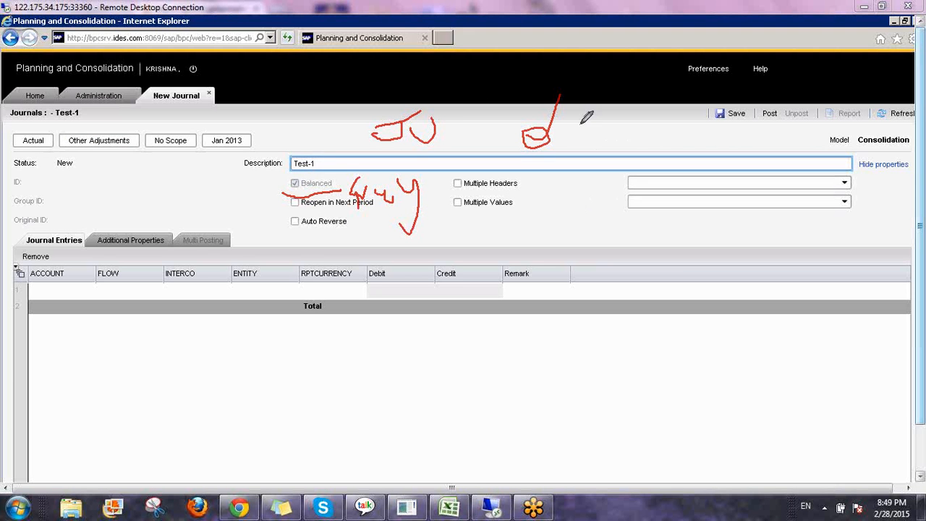
pyautogui.moveTo(295, 190)
pyautogui.mouseDown()
pyautogui.moveTo(284, 179)
pyautogui.moveTo(312, 169)
pyautogui.moveTo(346, 182)
pyautogui.moveTo(338, 191)
pyautogui.mouseUp()
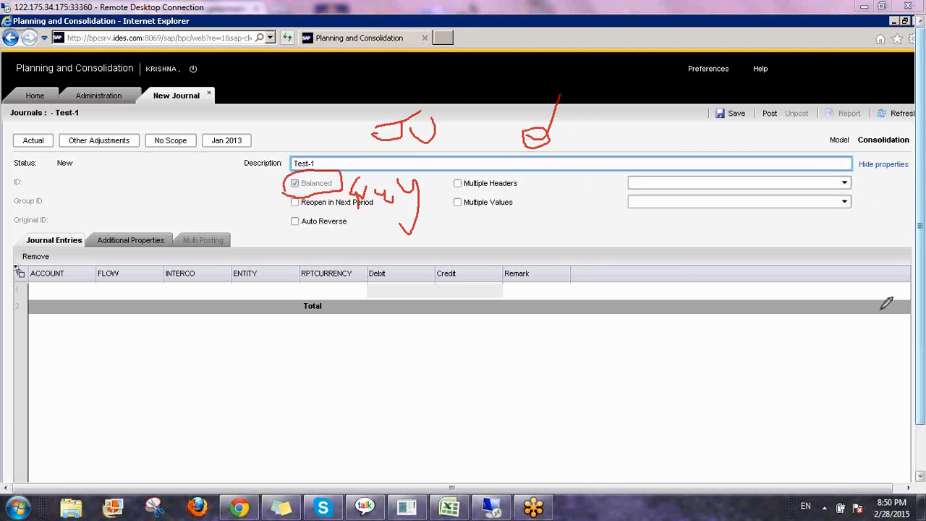
pyautogui.click(818, 407)
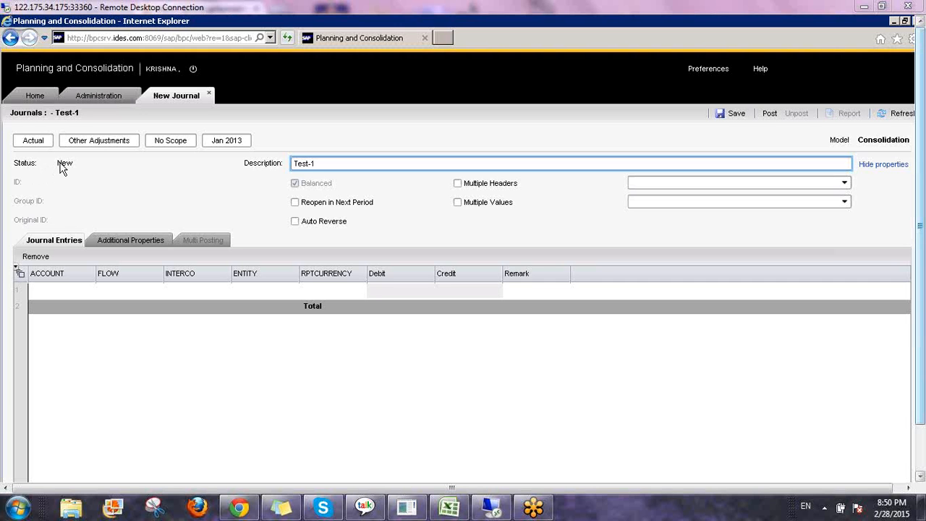
# - Examine the status of the Test-1 journal and its additional properties for the date and USGAAP headers
pyautogui.moveTo(60, 163); pyautogui.dragTo(75, 165)
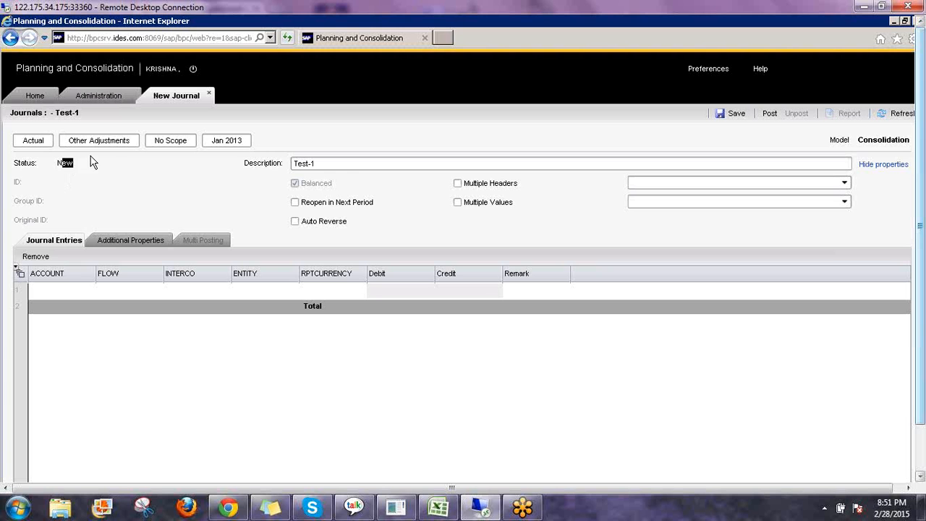
pyautogui.click(102, 184)
pyautogui.click(142, 240)
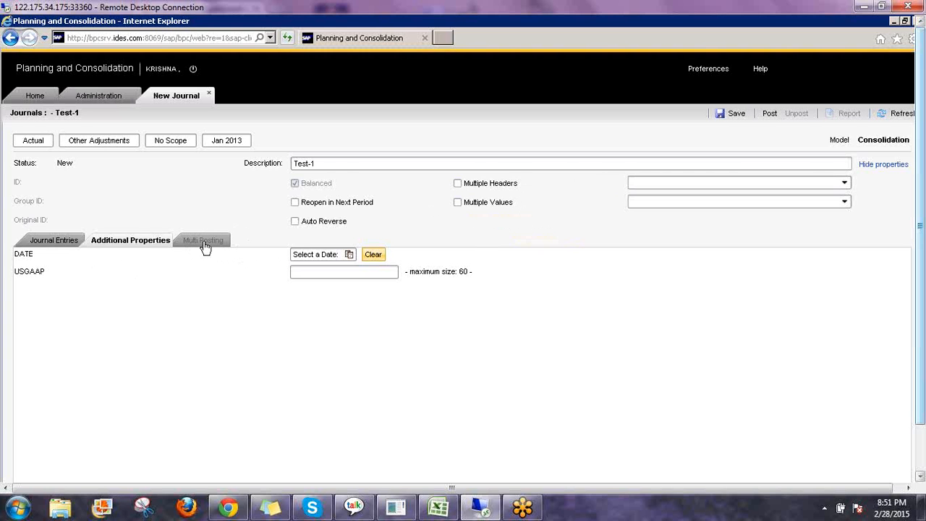
# - In the first journal entry line, set the account to Financial Income/Expense under Net Income and the flow to CLOSING BAL
pyautogui.click(34, 246)
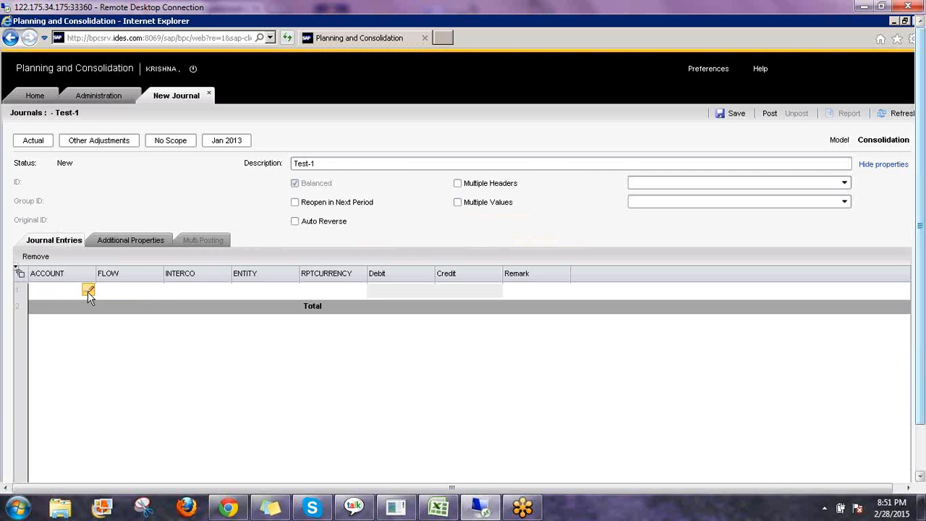
pyautogui.click(88, 291)
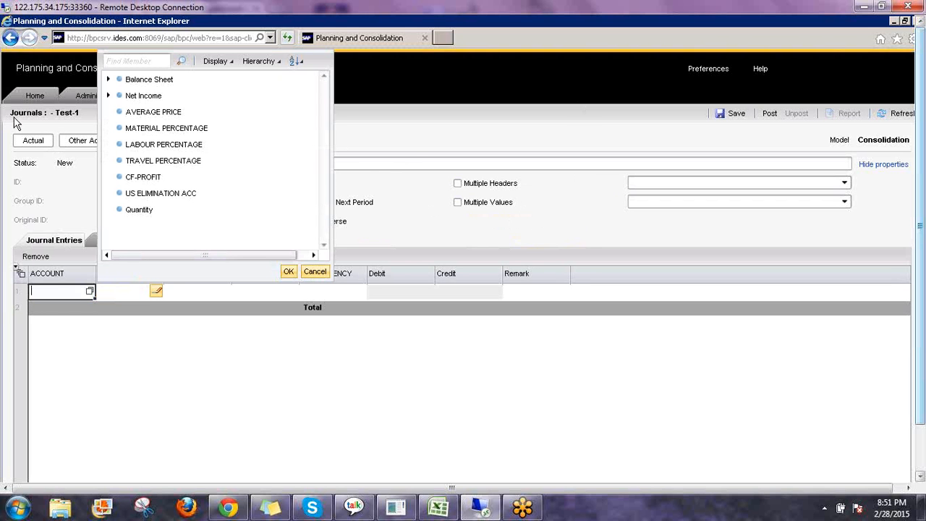
pyautogui.click(108, 96)
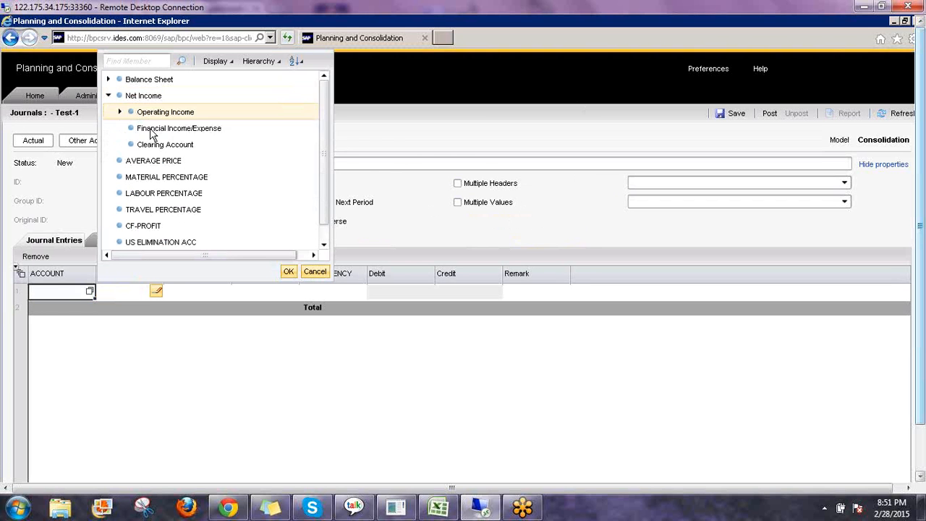
pyautogui.click(168, 130)
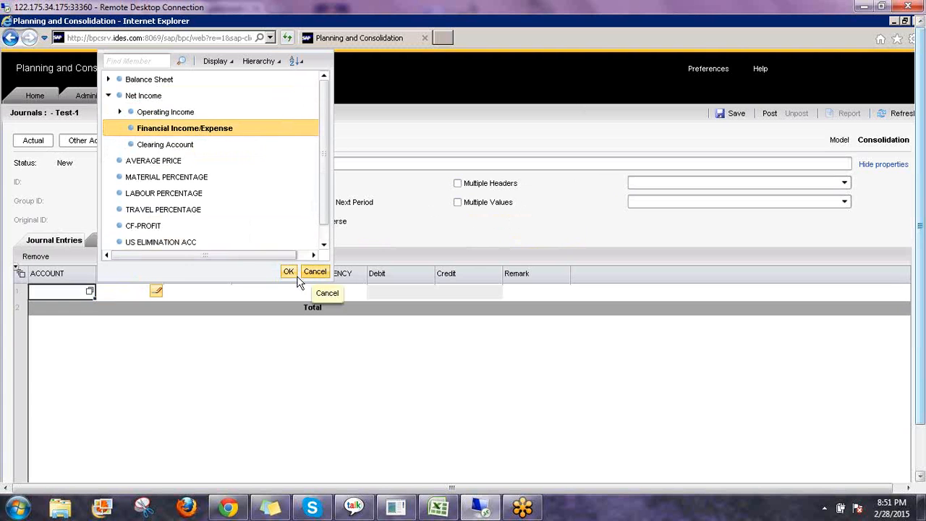
pyautogui.click(156, 292)
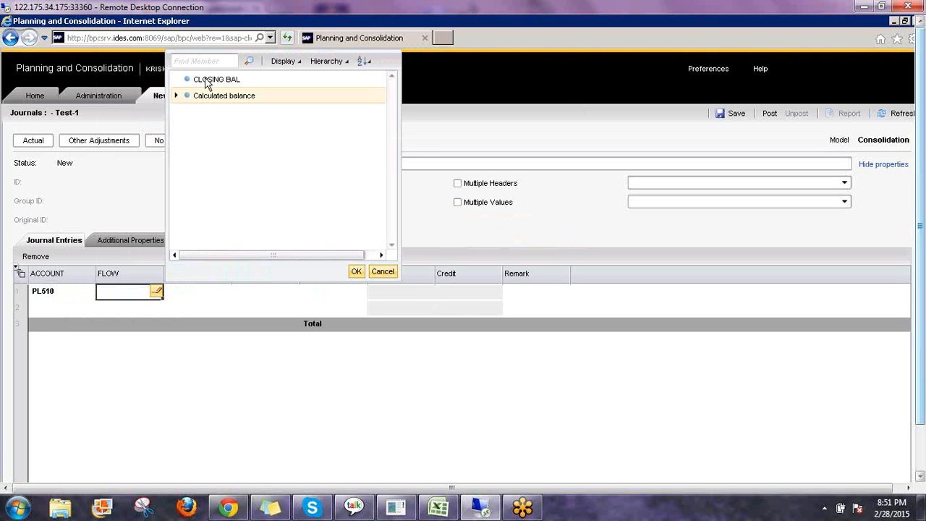
pyautogui.click(210, 81)
pyautogui.click(355, 279)
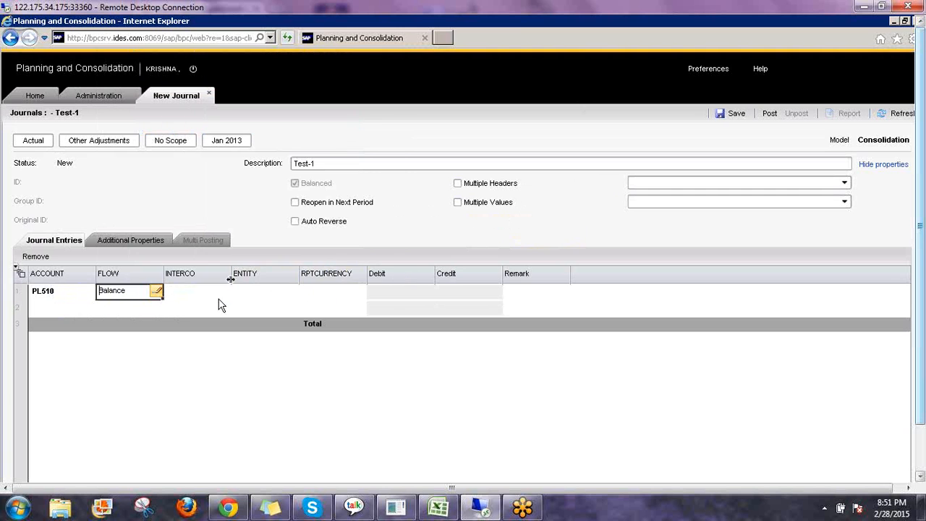
# - Set the intercompany partner of the first journal line to ThirdParty, found under Total Intercompany Partners
pyautogui.click(225, 292)
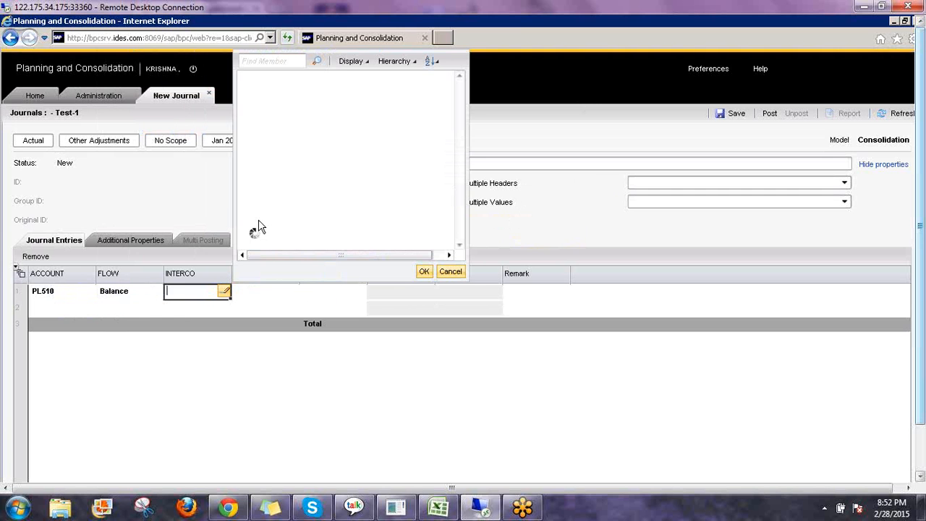
pyautogui.click(247, 81)
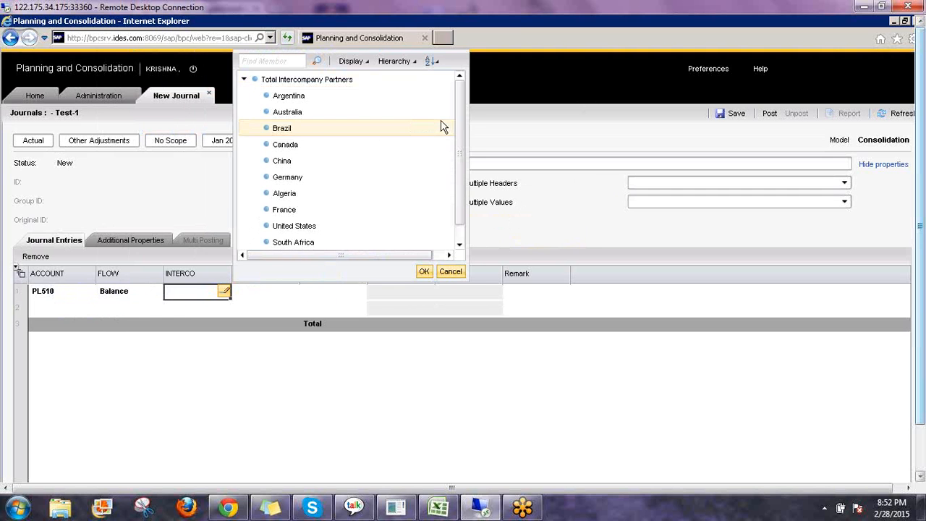
pyautogui.scroll(-1, 290, 249)
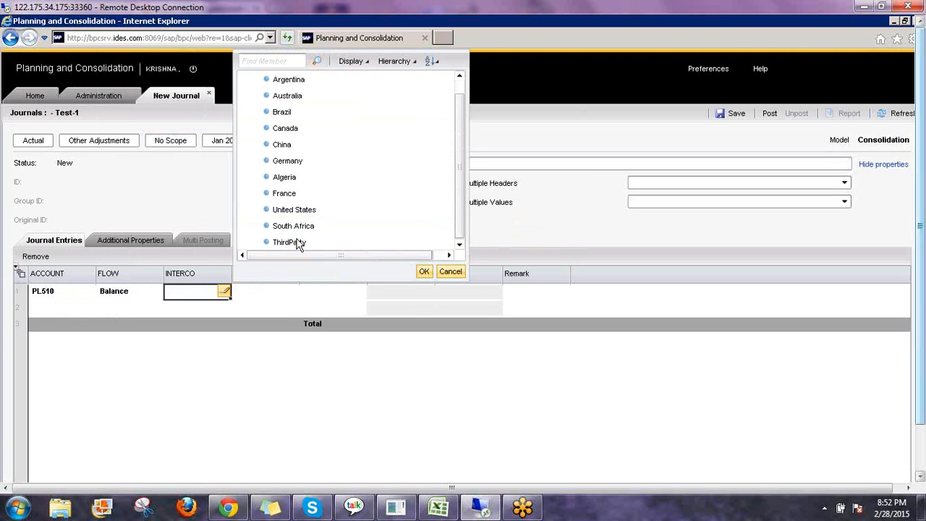
pyautogui.click(300, 242)
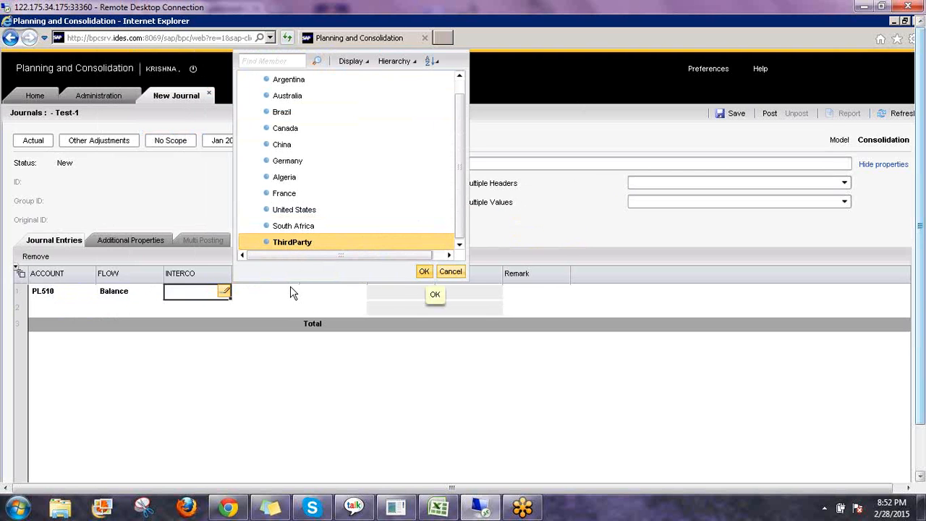
pyautogui.click(424, 272)
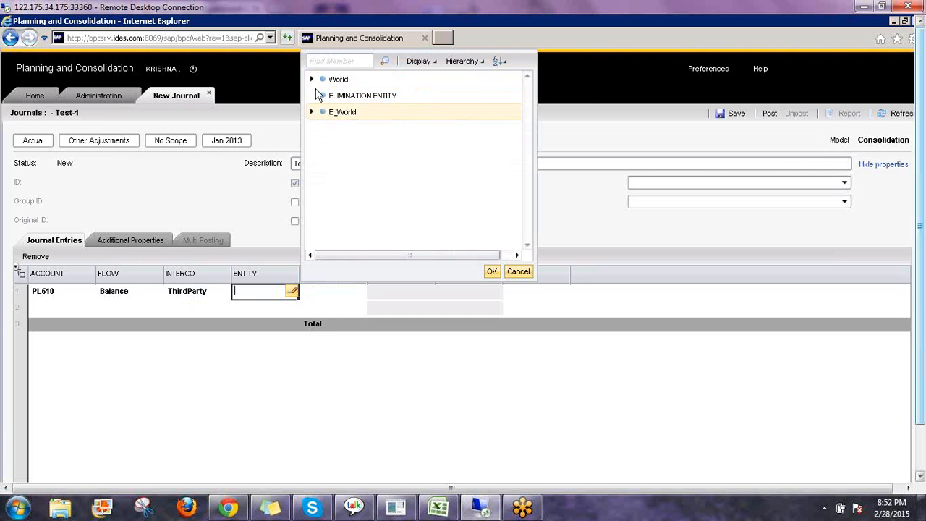
# - Set the entity of the first journal line to Australia, found under World and Asia Pacific
pyautogui.click(312, 79)
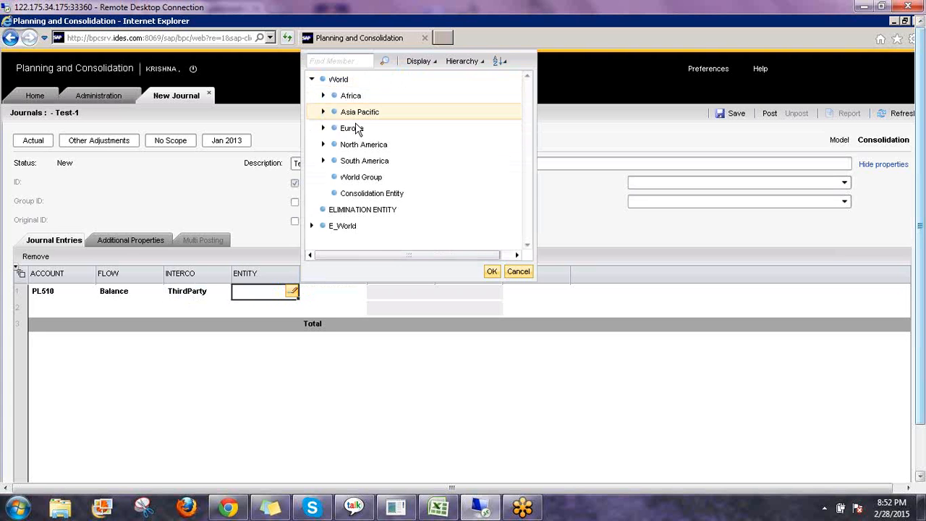
pyautogui.click(322, 111)
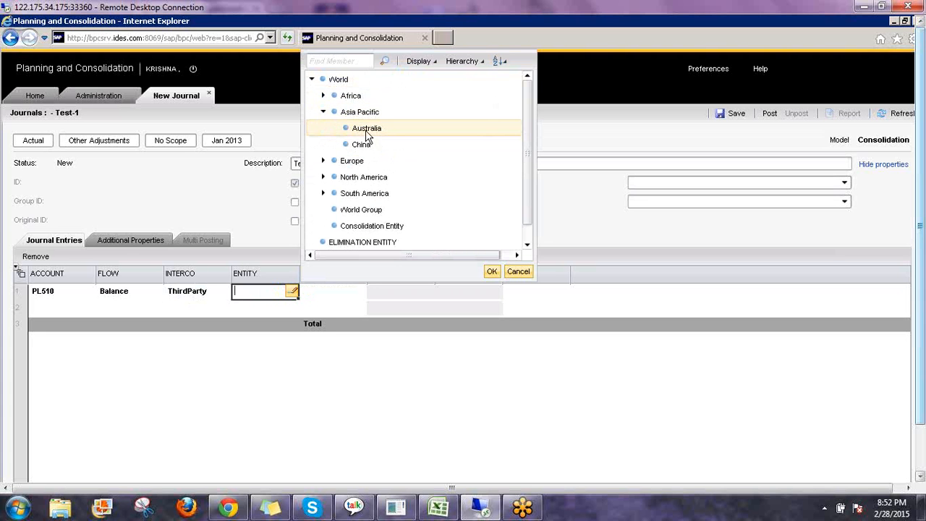
pyautogui.click(366, 130)
pyautogui.click(491, 271)
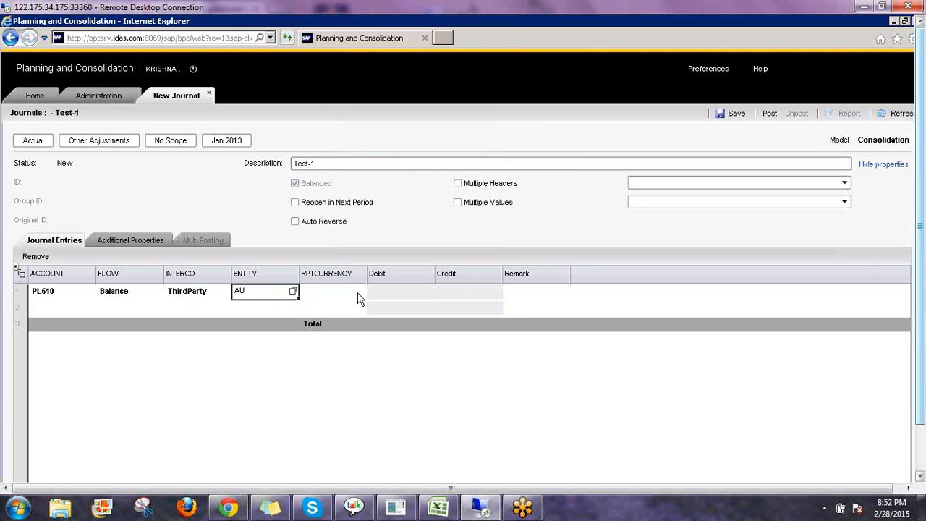
# - Set the first line's reporting currency to Local Currency and enter a debit of 111
pyautogui.click(358, 293)
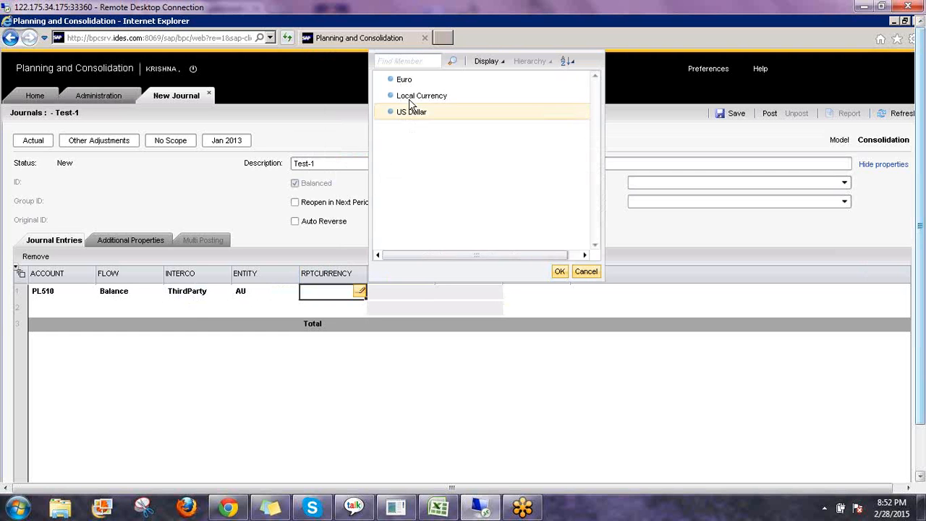
pyautogui.click(410, 101)
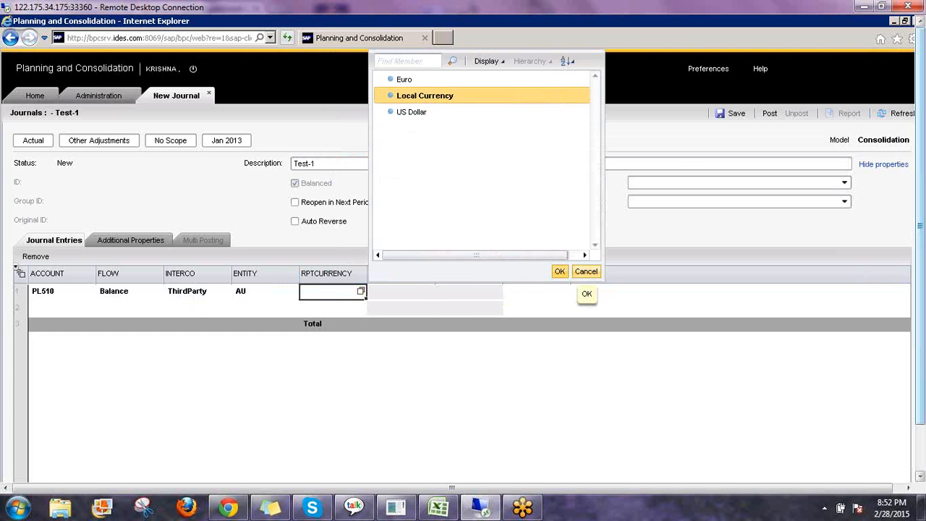
pyautogui.click(559, 271)
pyautogui.click(416, 293)
pyautogui.write('111')
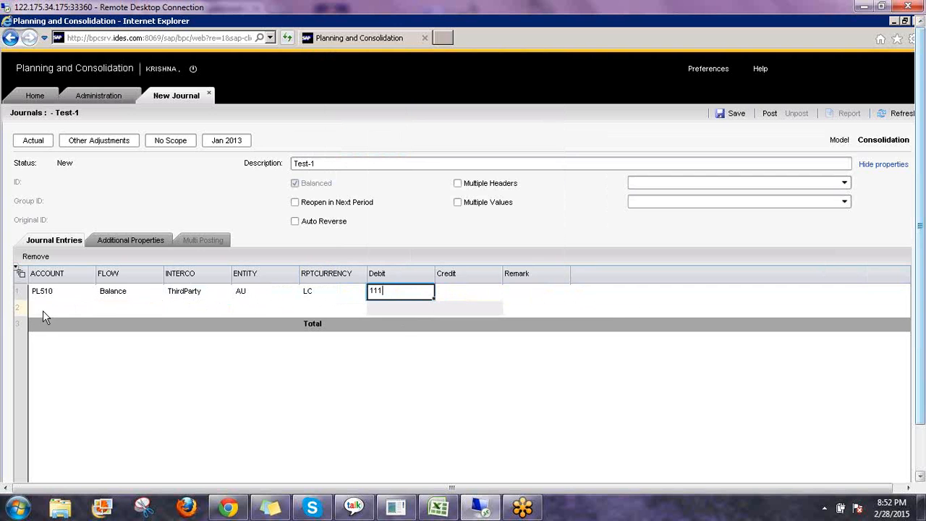
# - Set the account of the second journal line to Cash, found under Balance Sheet, Total Assets and Current Assets
pyautogui.click(71, 310)
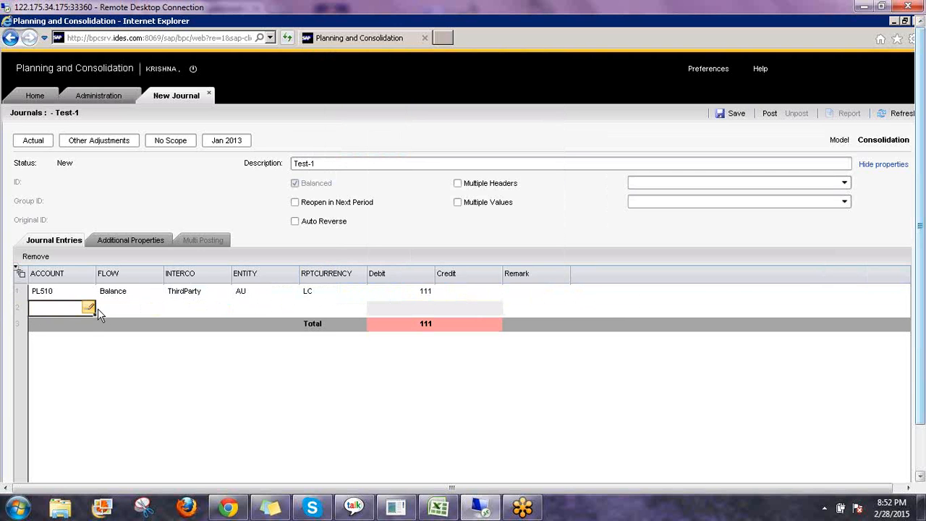
pyautogui.click(89, 308)
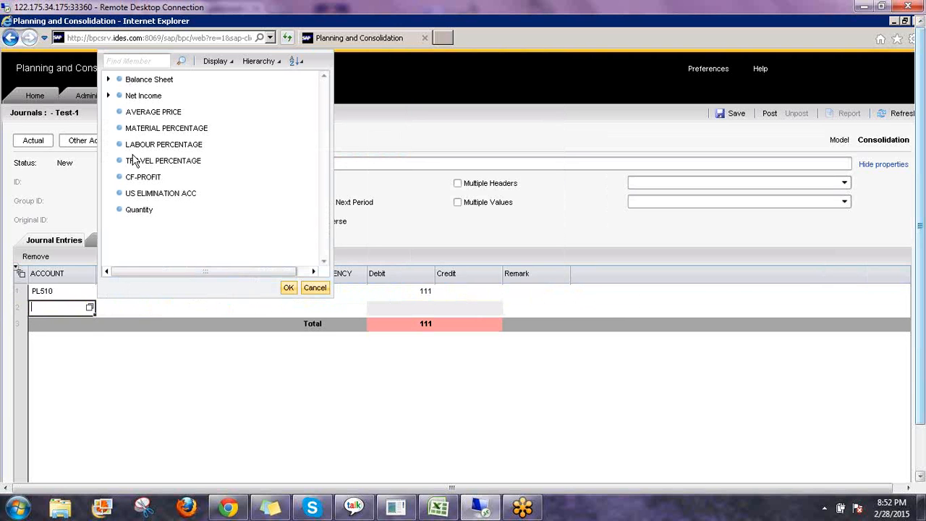
pyautogui.click(108, 97)
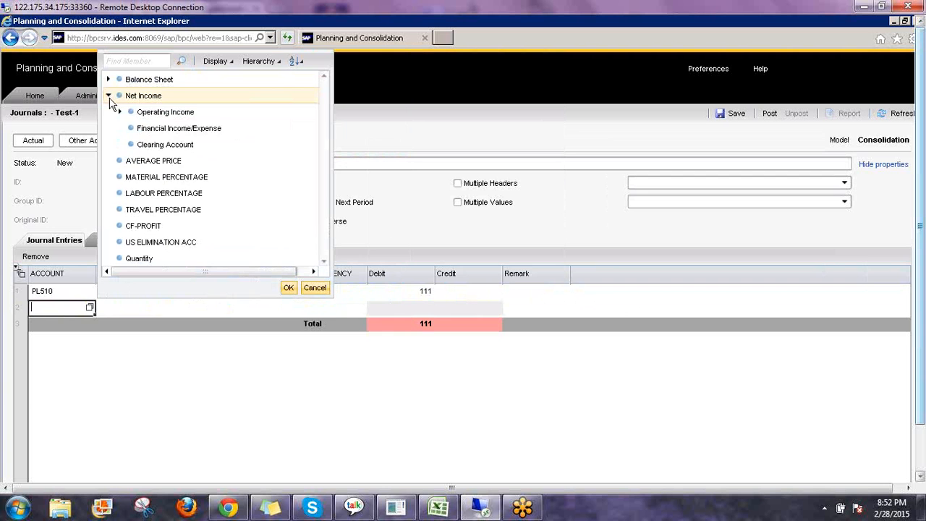
pyautogui.click(108, 79)
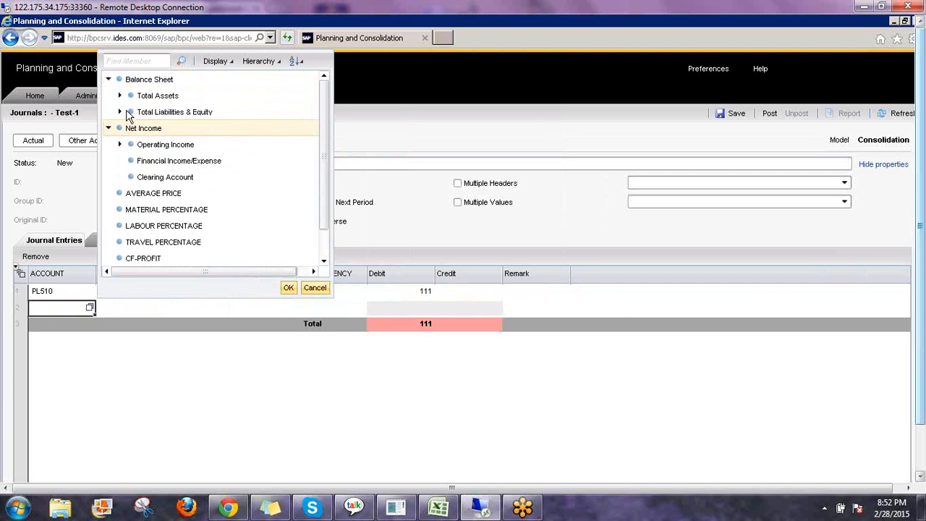
pyautogui.click(119, 112)
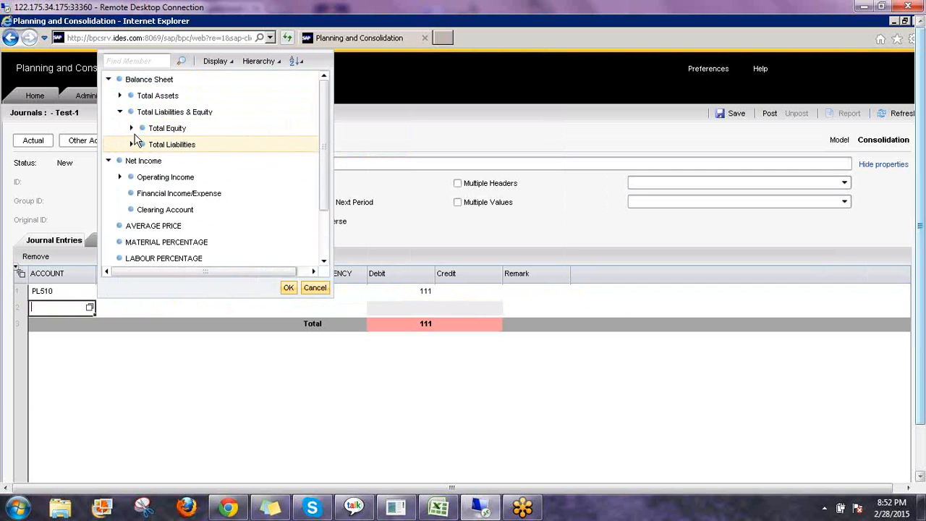
pyautogui.click(119, 96)
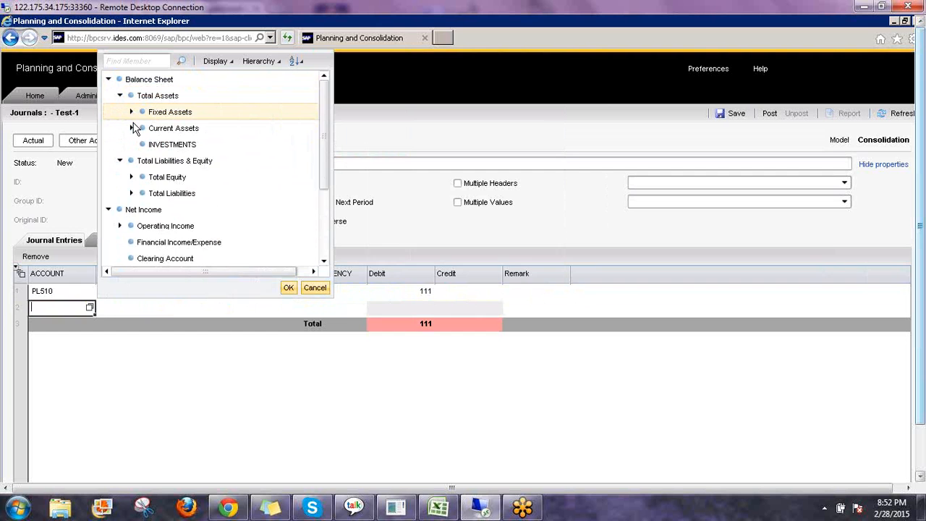
pyautogui.click(132, 128)
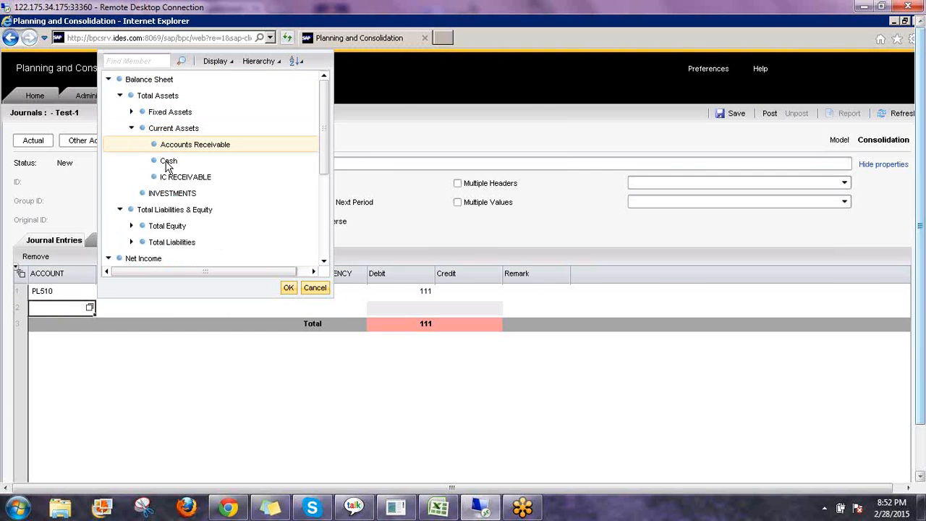
pyautogui.click(168, 160)
pyautogui.click(288, 289)
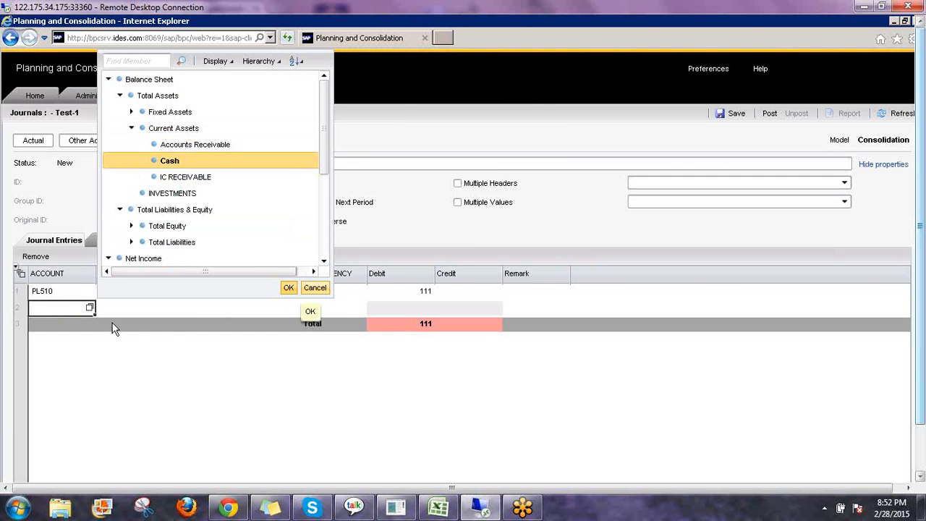
# - Set the second line's flow to CLOSING BAL and its intercompany partner to ThirdParty
pyautogui.click(161, 307)
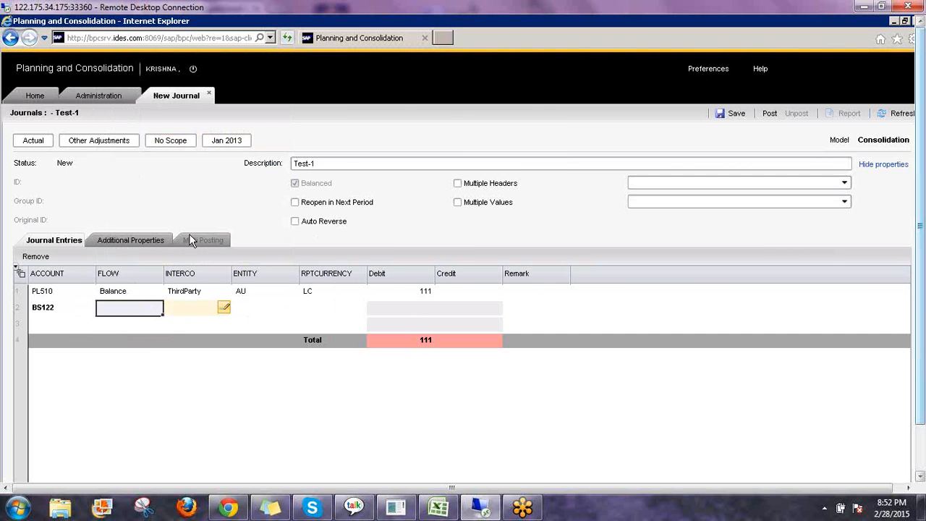
pyautogui.click(221, 79)
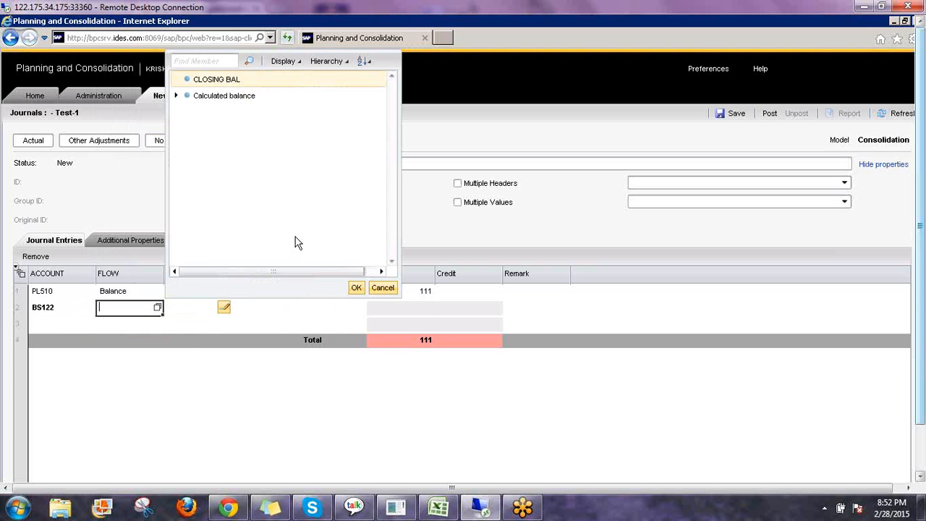
pyautogui.click(356, 287)
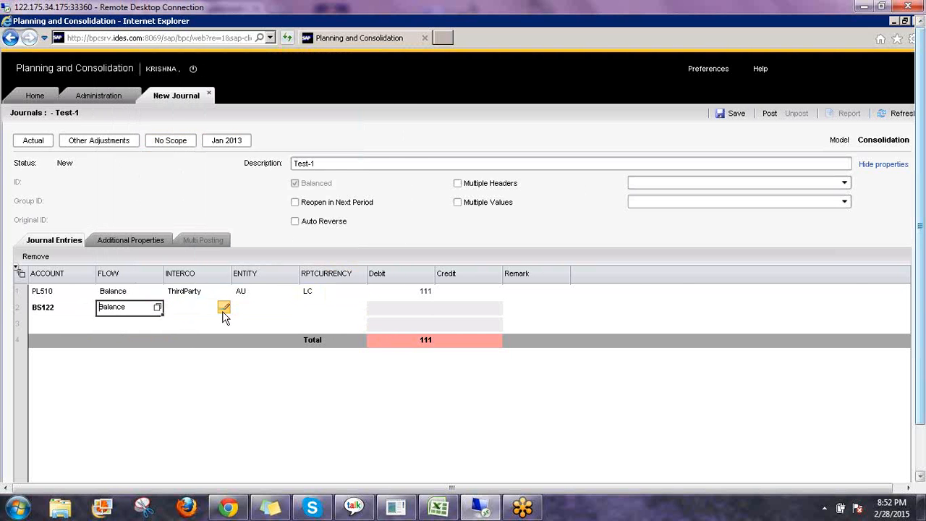
pyautogui.click(223, 312)
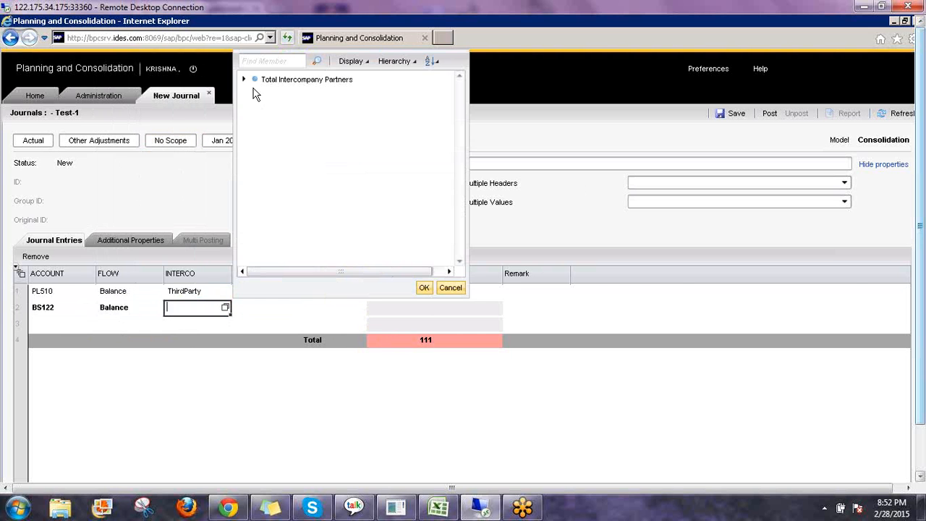
pyautogui.click(244, 79)
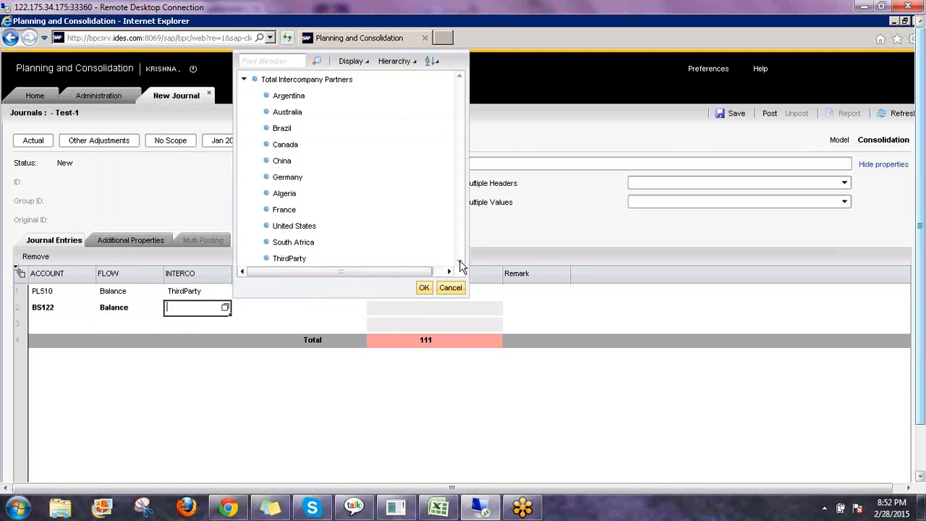
pyautogui.click(289, 260)
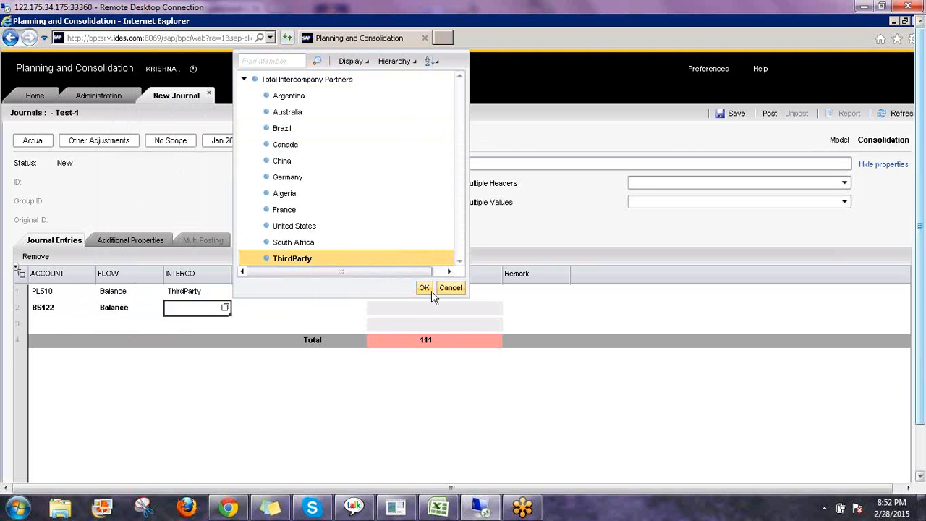
pyautogui.click(425, 288)
# - Set the entity of the second journal line to Australia, found under World and Asia Pacific
pyautogui.press('Tab')
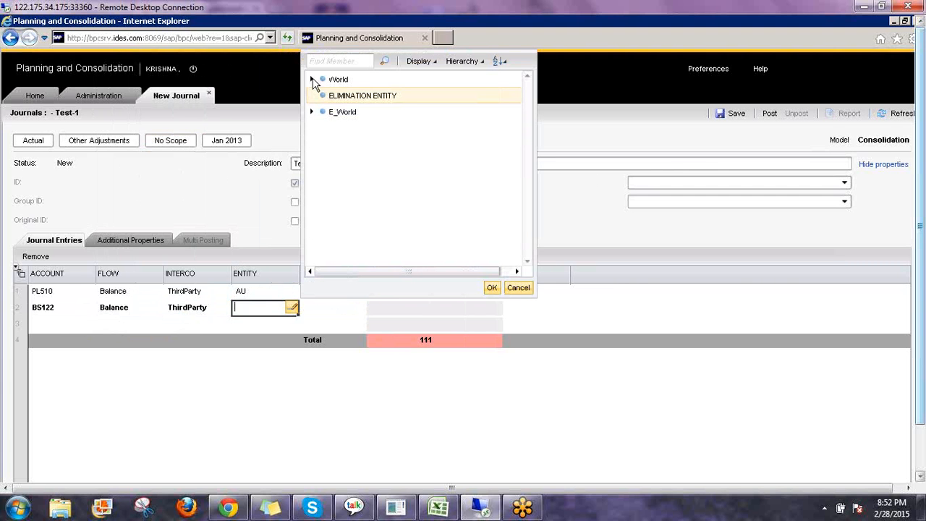
pyautogui.click(312, 79)
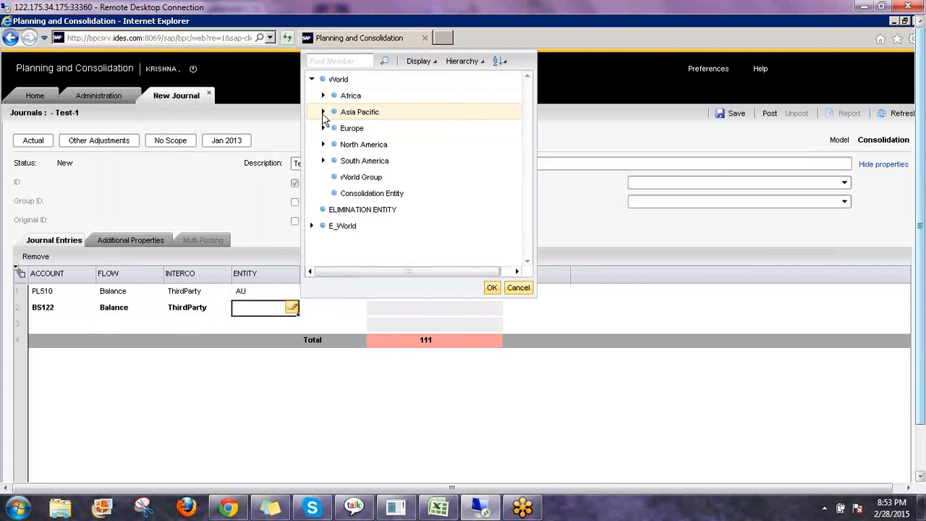
pyautogui.doubleClick(362, 113)
pyautogui.click(369, 129)
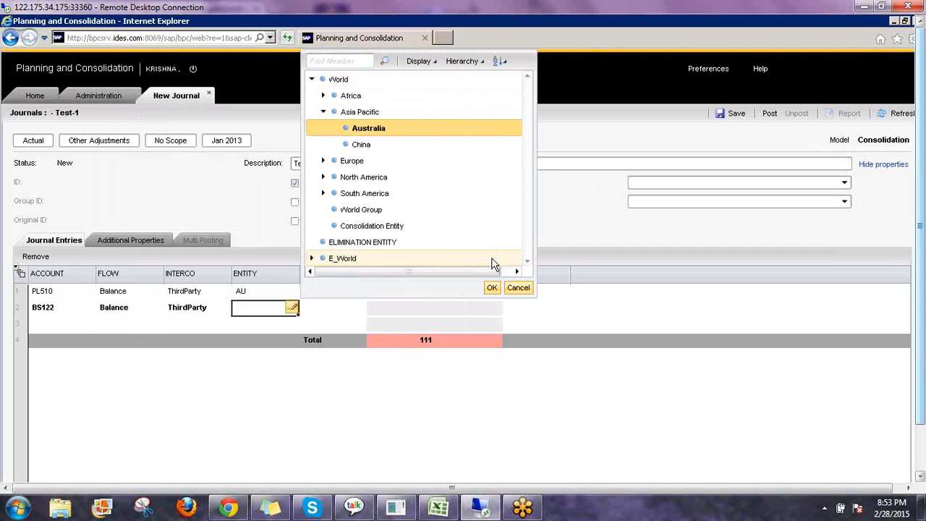
pyautogui.click(492, 289)
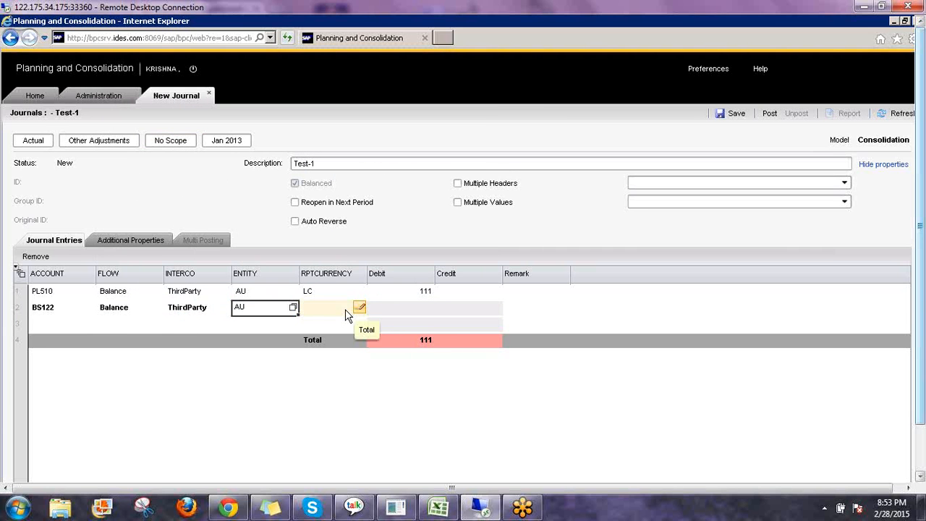
# - Set the reporting currency of the second journal line to Local Currency
pyautogui.click(345, 313)
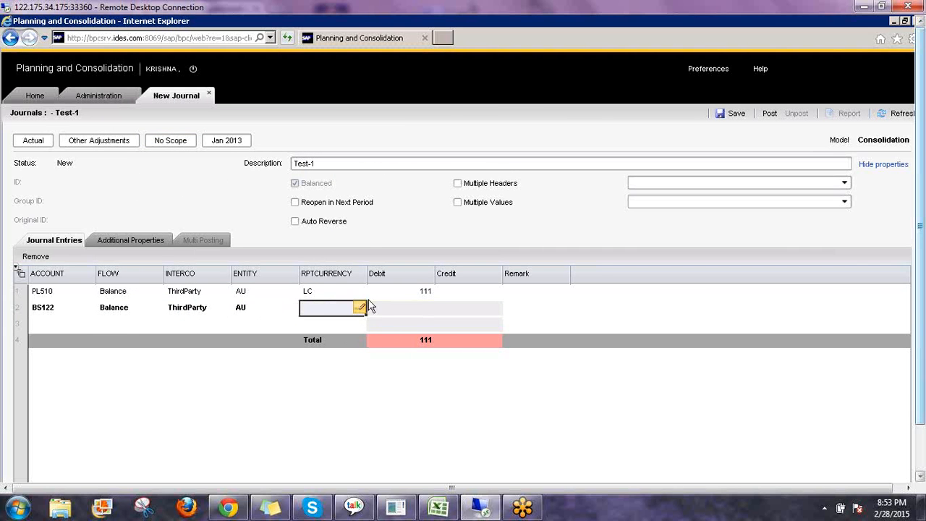
pyautogui.click(360, 307)
pyautogui.click(422, 96)
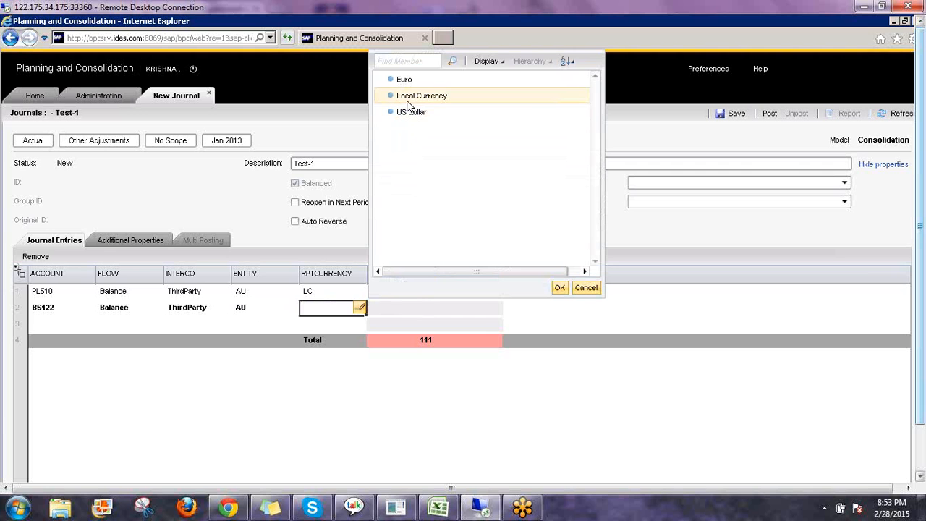
pyautogui.click(560, 288)
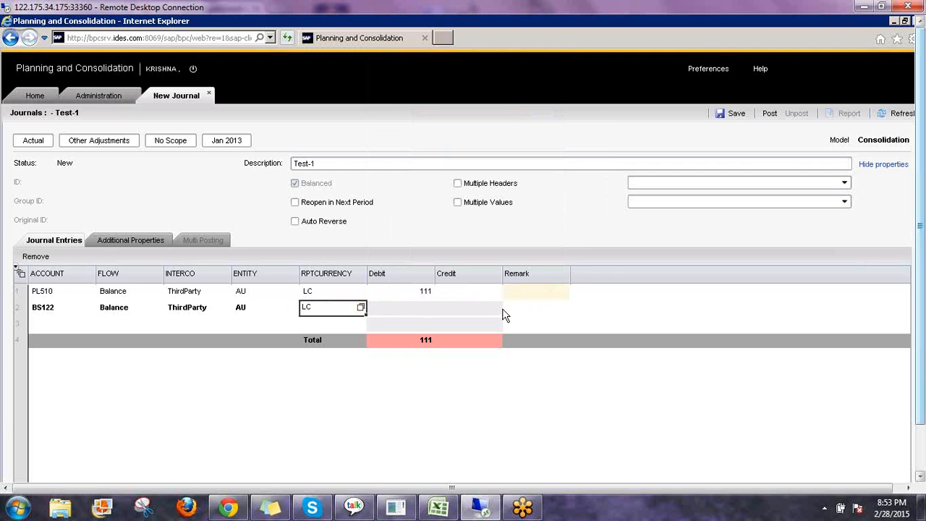
# - Enter a credit of 111 and the remark "TEst JV" on the second journal line
pyautogui.click(479, 310)
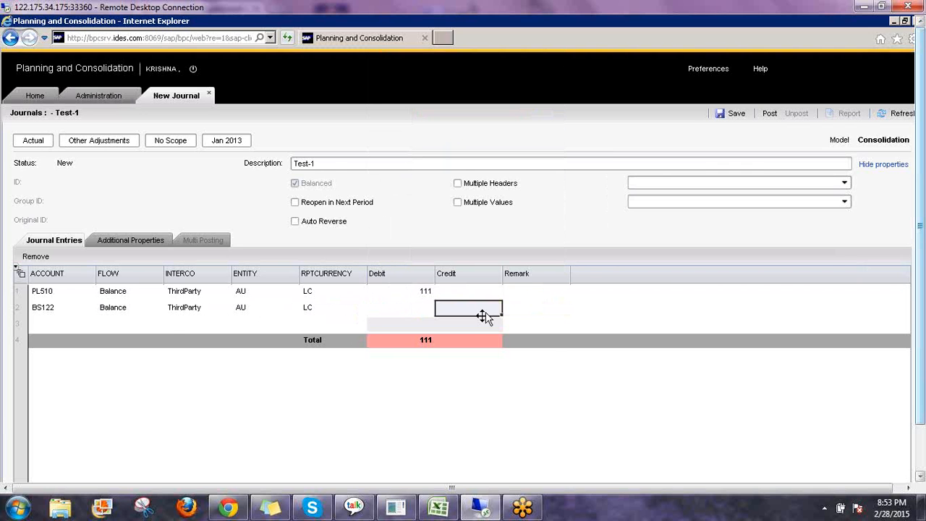
pyautogui.write('111')
pyautogui.press('Tab')
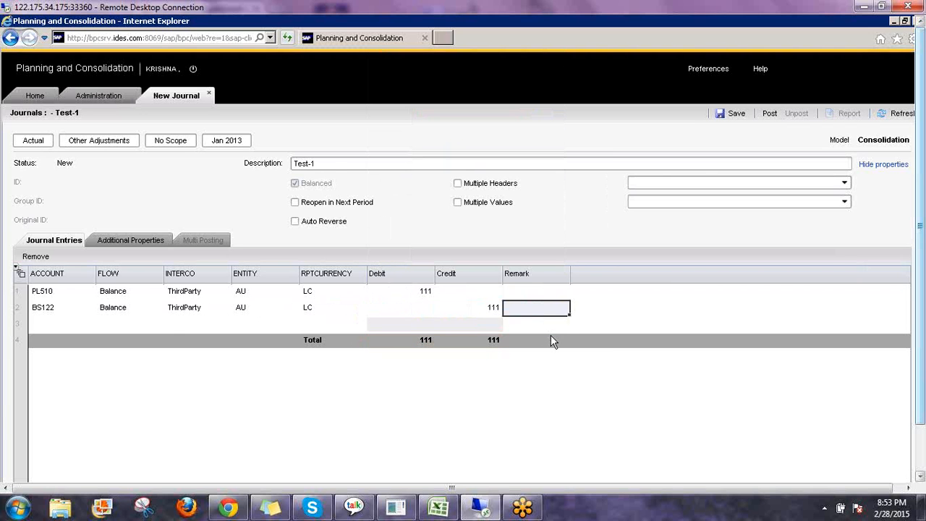
pyautogui.write('st')
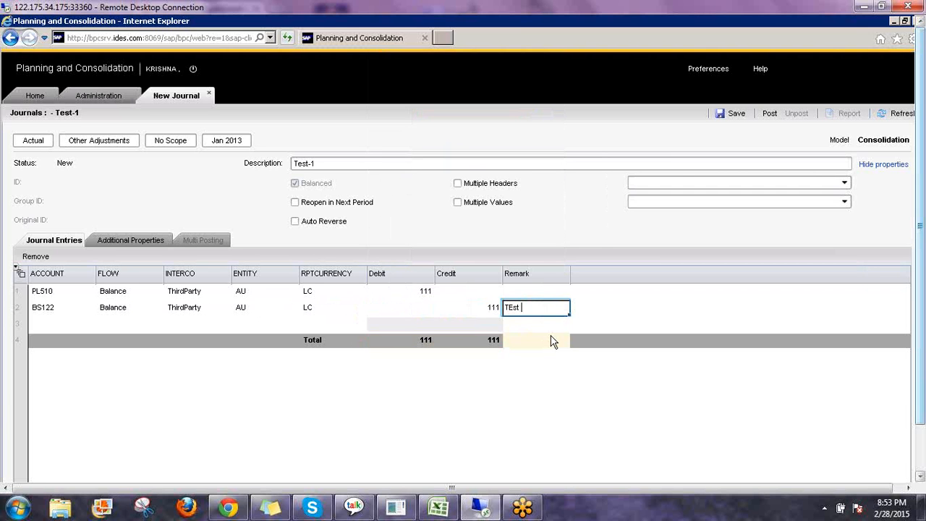
pyautogui.write(' JV')
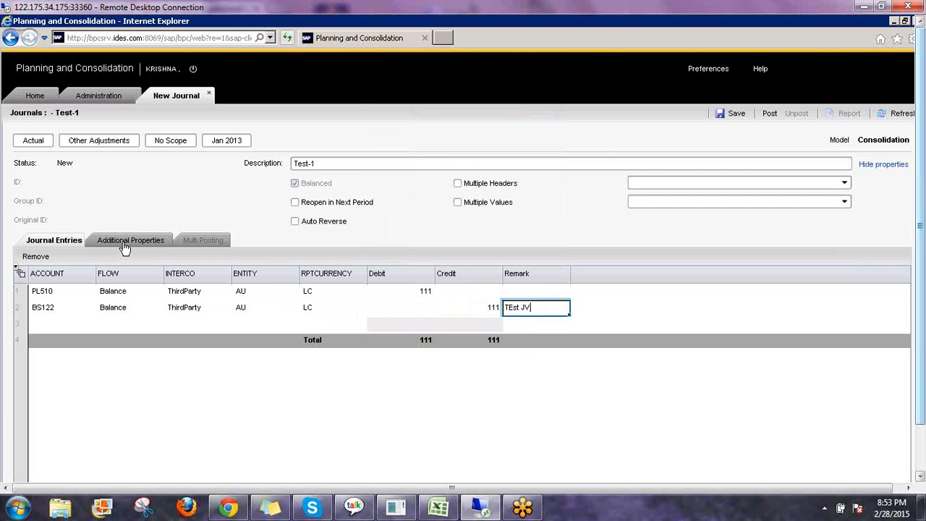
# - Fill in the journal's additional properties with the date 28.02.2015 and IFRS for USGAAP
pyautogui.click(127, 240)
pyautogui.click(350, 254)
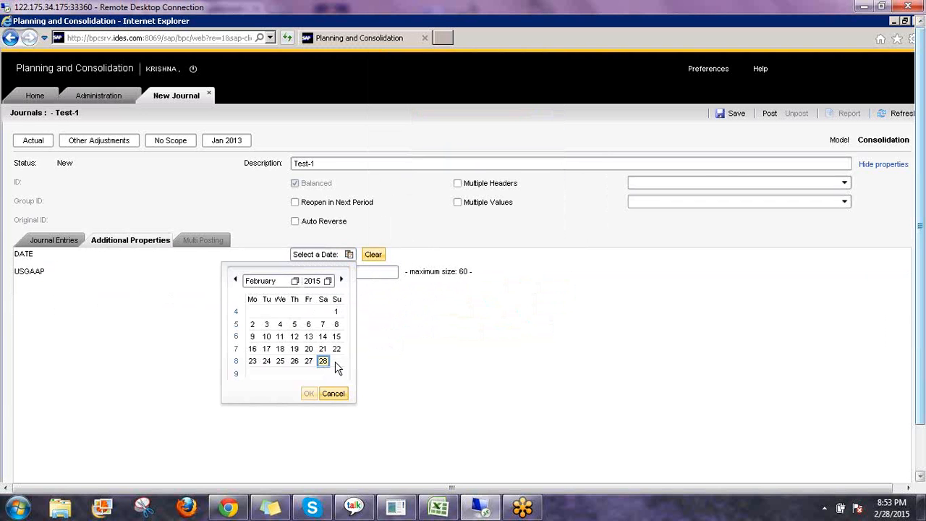
pyautogui.click(325, 363)
pyautogui.click(308, 394)
pyautogui.click(359, 273)
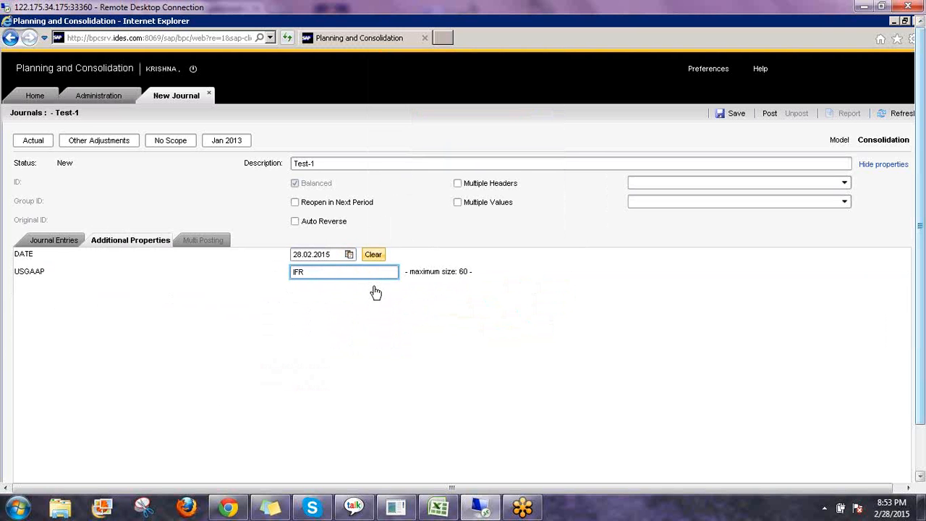
# - Set the second journal line's credit to 100 and save the journal
pyautogui.click(51, 239)
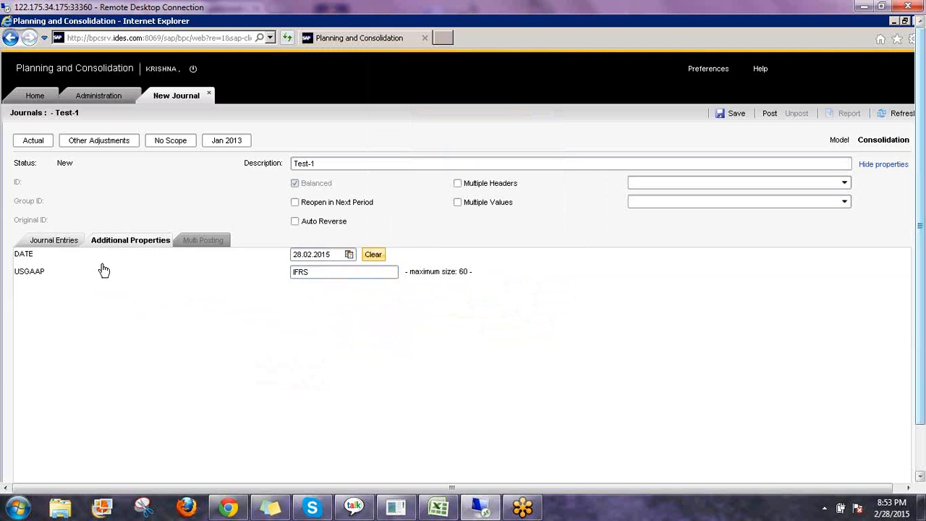
pyautogui.click(491, 311)
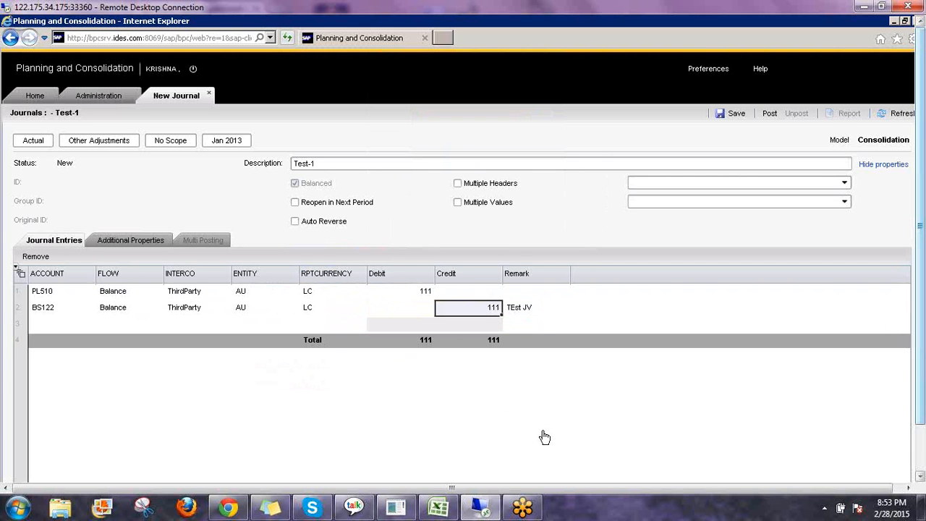
pyautogui.write('10')
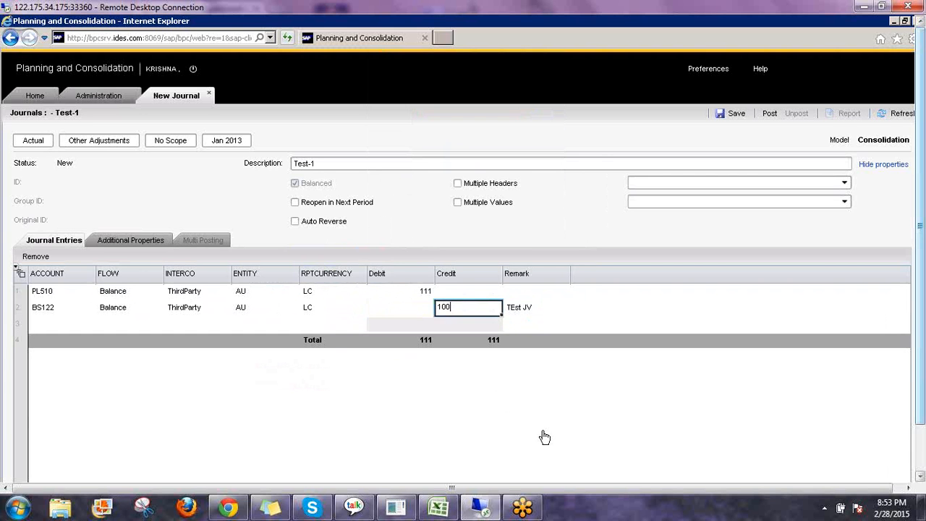
pyautogui.write('0')
pyautogui.press('Return')
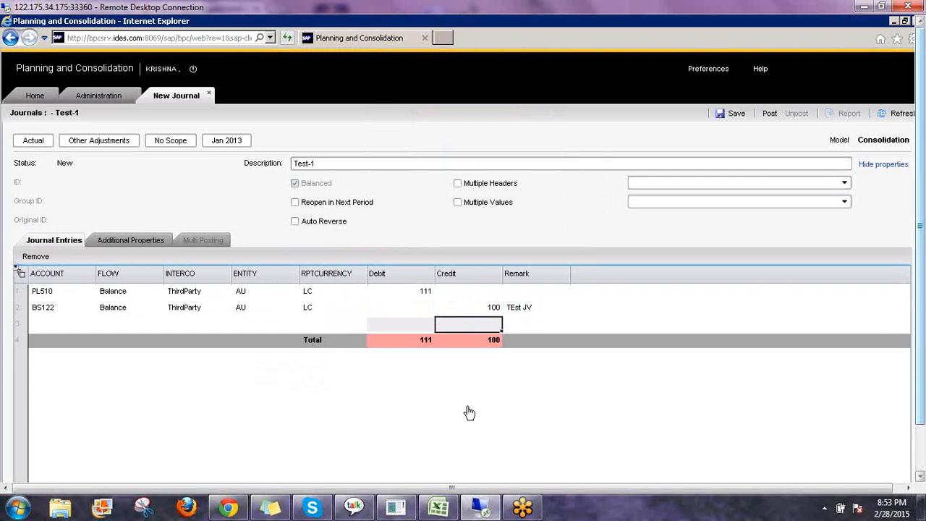
pyautogui.click(734, 116)
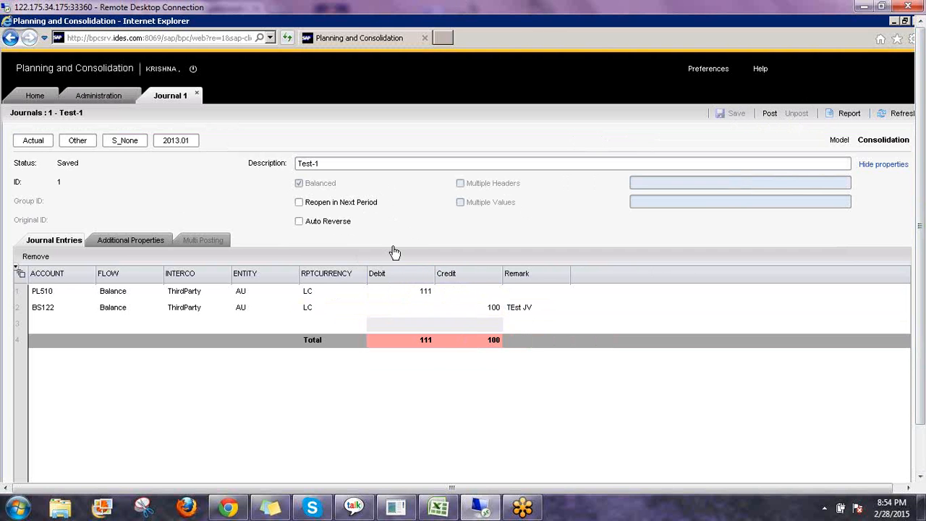
# - Try to post the unbalanced journal Test-1
pyautogui.click(771, 116)
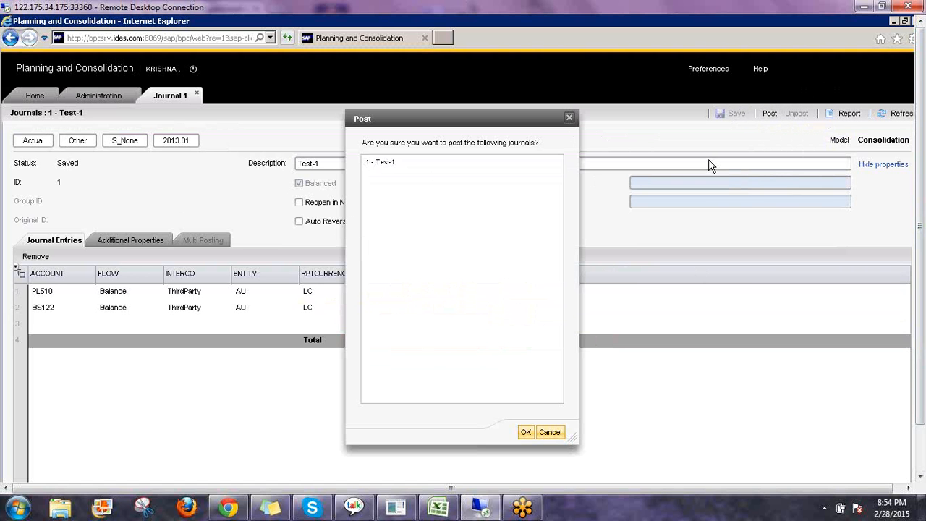
pyautogui.click(381, 164)
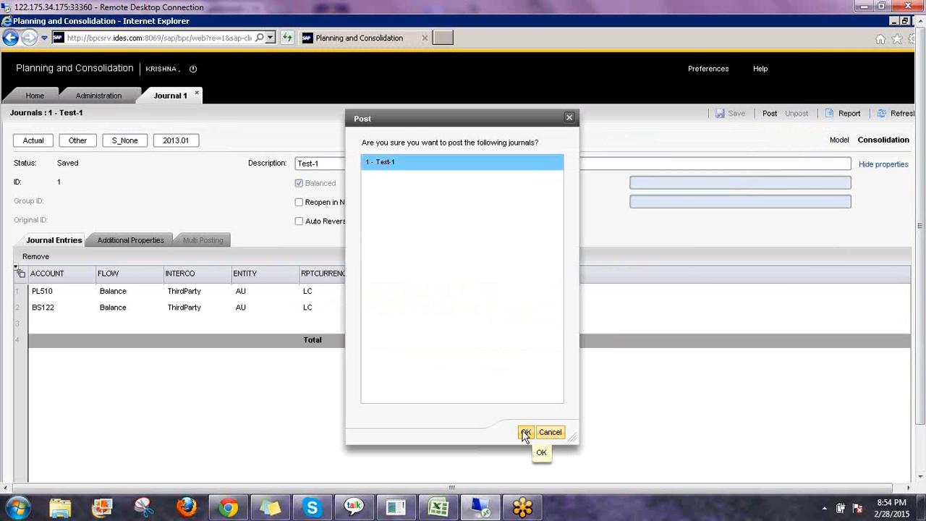
pyautogui.click(526, 432)
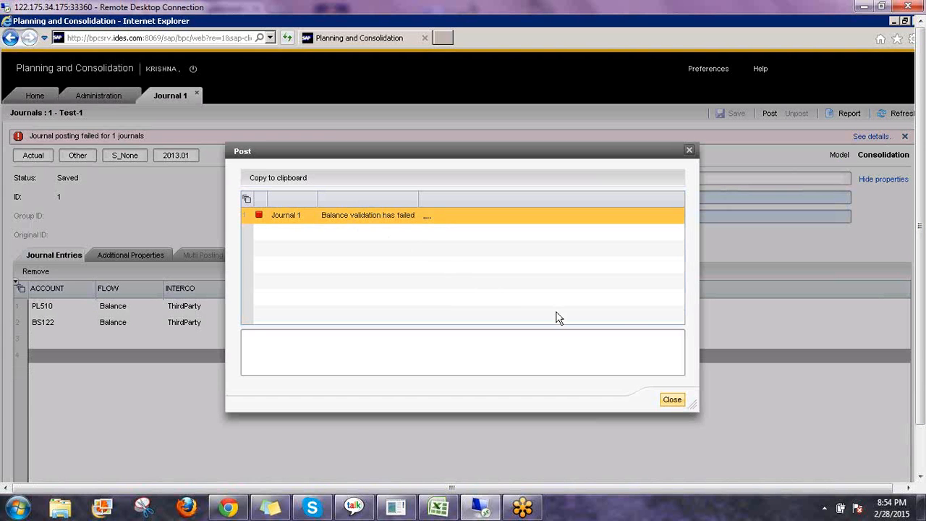
pyautogui.click(672, 400)
# - Set the second journal line's credit to 111 and save the modified journal
pyautogui.click(492, 325)
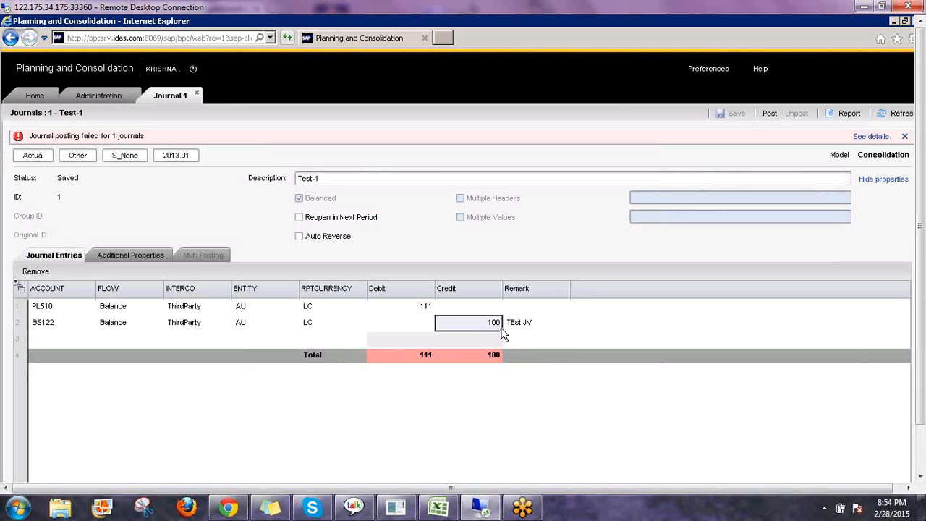
pyautogui.write('111')
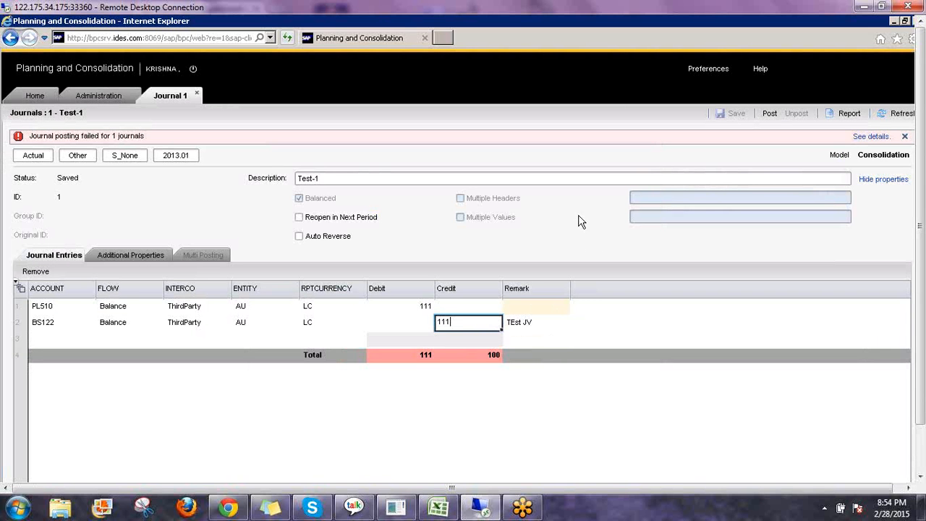
pyautogui.press('Return')
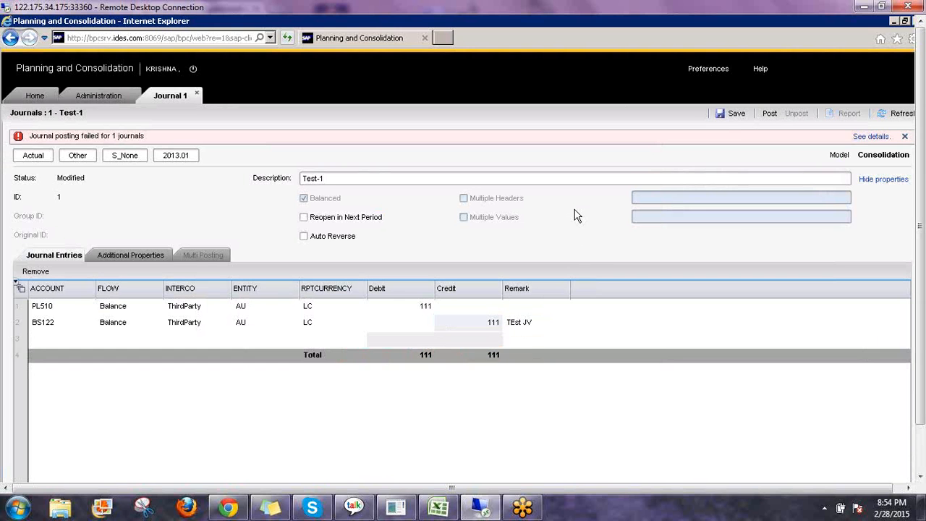
pyautogui.click(736, 116)
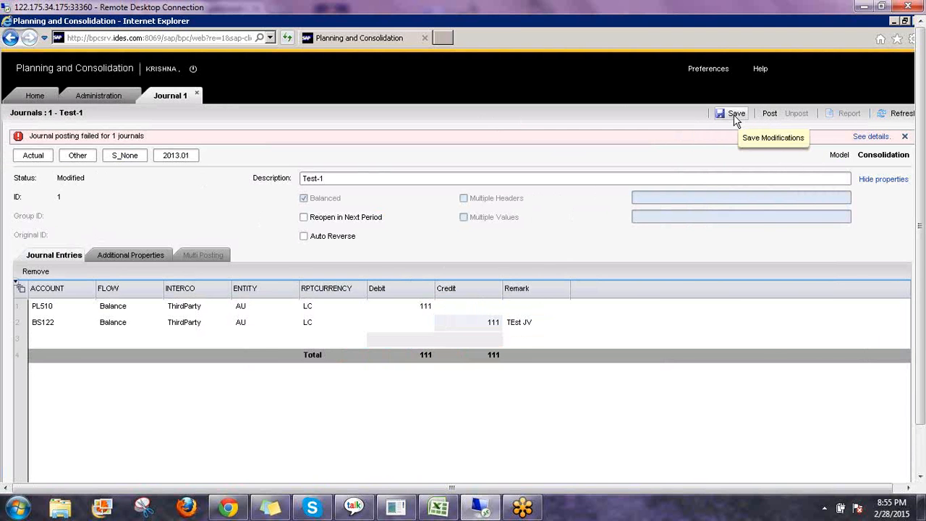
pyautogui.click(735, 114)
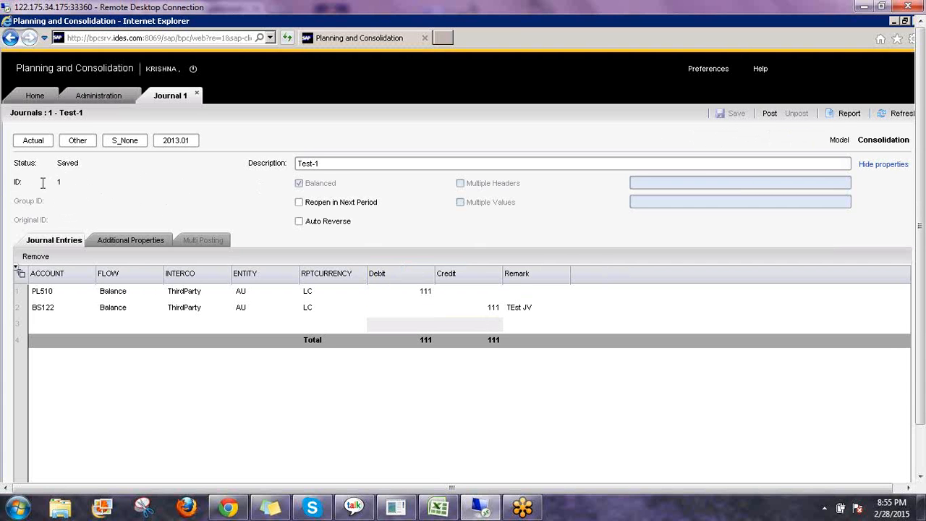
# - Post the balanced journal Test-1
pyautogui.moveTo(42, 183); pyautogui.dragTo(8, 184)
pyautogui.click(769, 116)
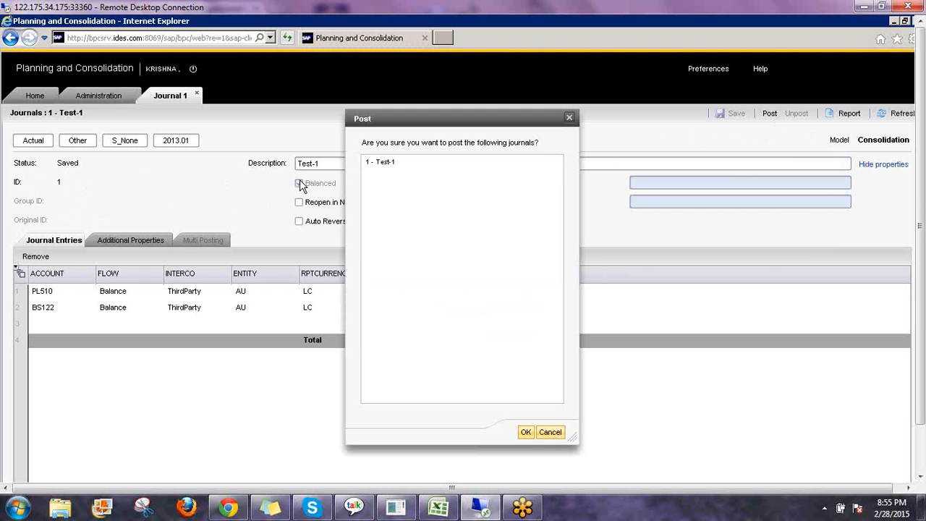
pyautogui.click(379, 166)
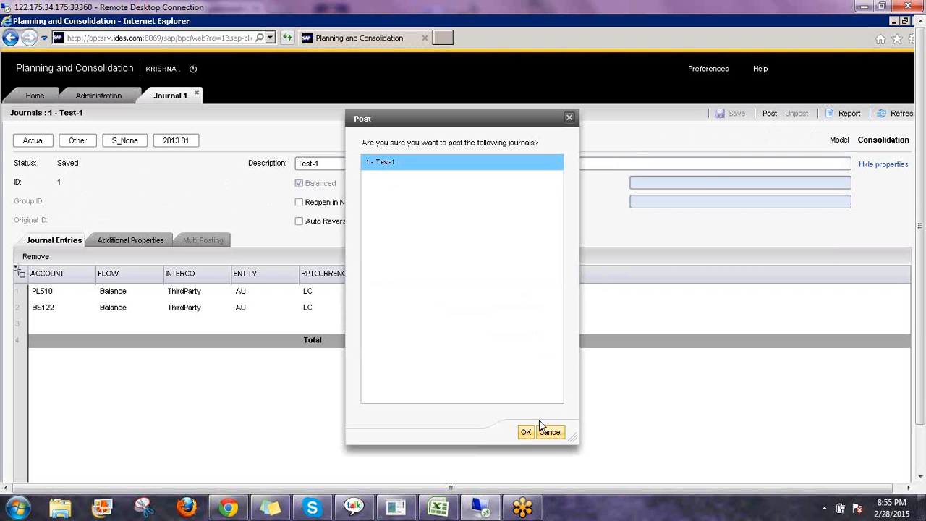
pyautogui.click(525, 432)
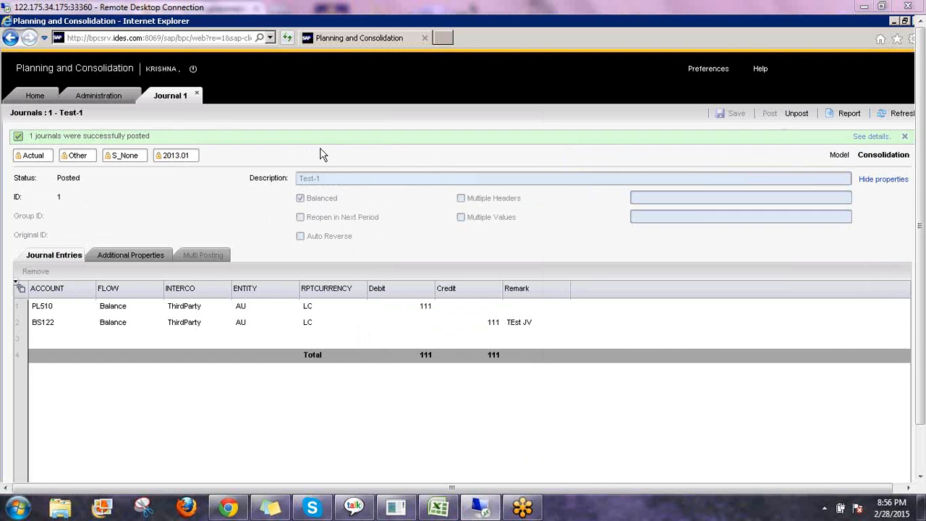
# - Close the posted journal and preview the entries of Test-1 from the Consolidation journals list
pyautogui.click(200, 94)
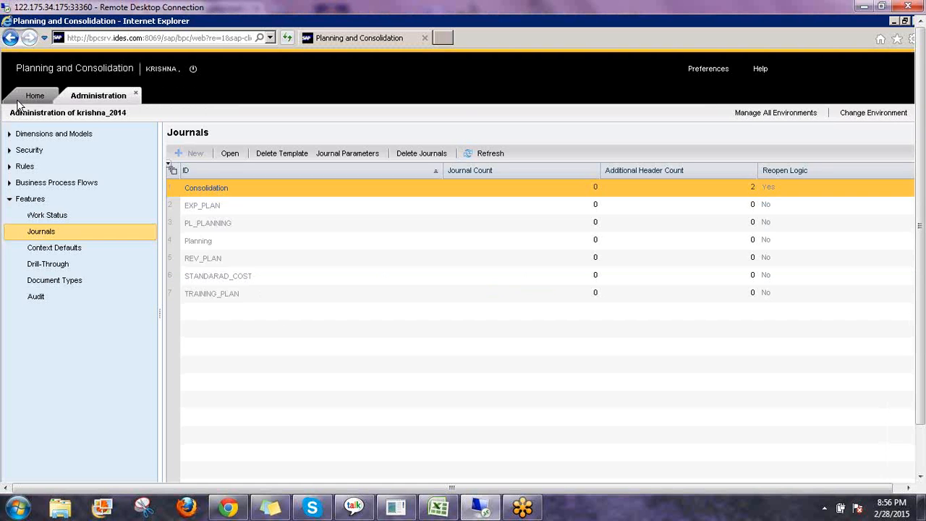
pyautogui.click(28, 96)
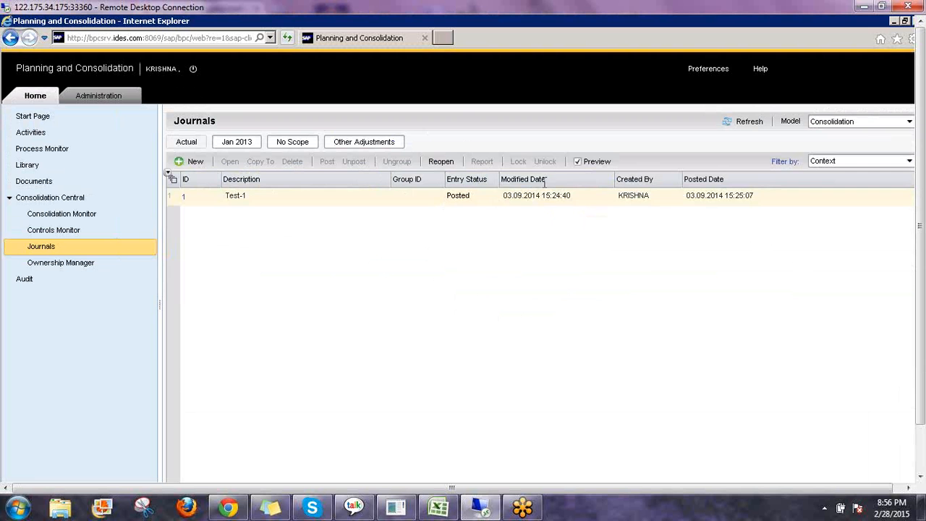
pyautogui.click(238, 198)
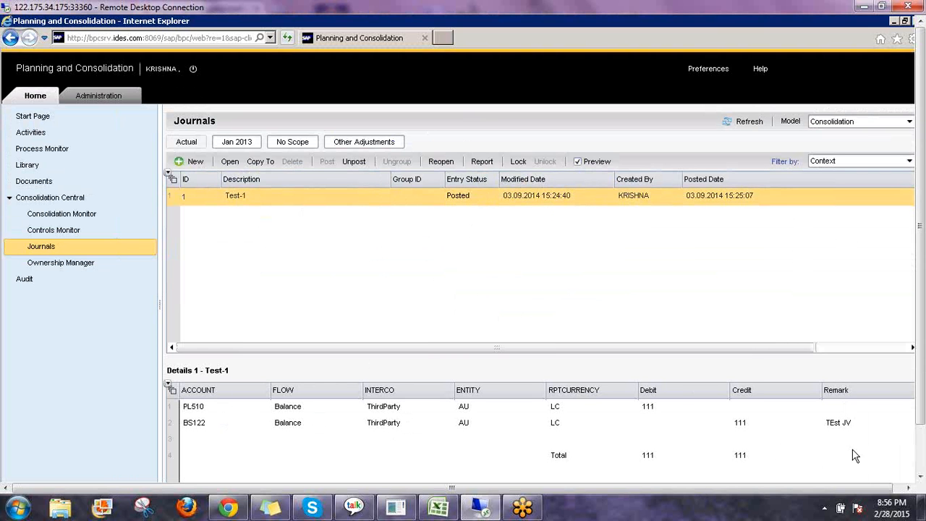
# - Turn the journal preview off and on again, and open the posted journal Test-1
pyautogui.click(578, 162)
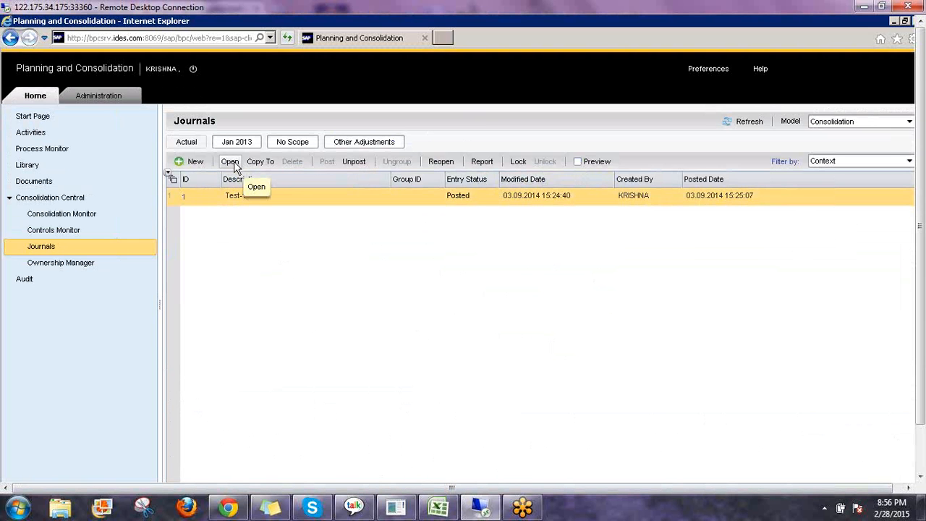
pyautogui.click(578, 161)
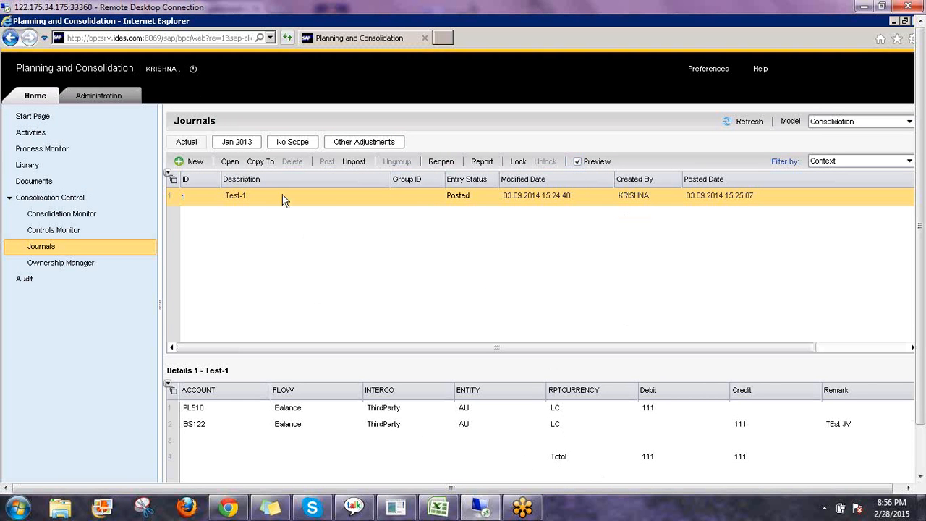
pyautogui.click(229, 162)
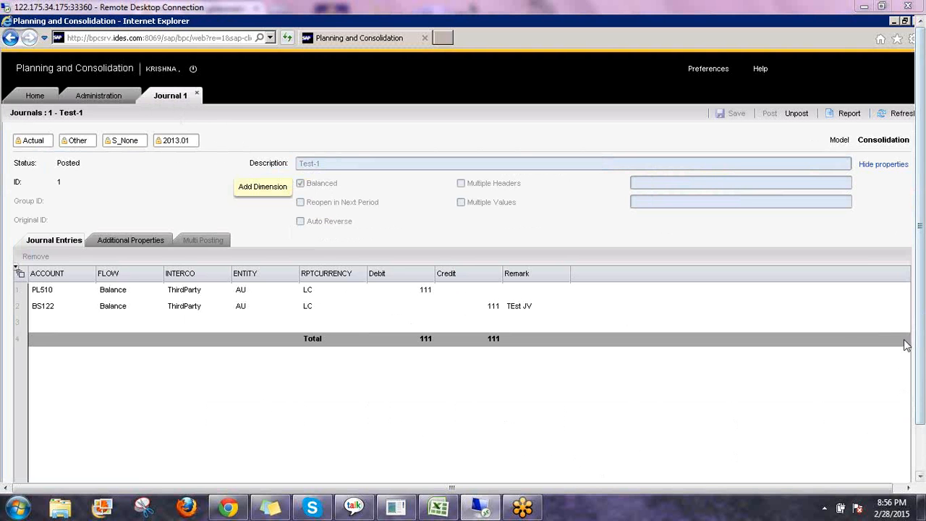
pyautogui.click(837, 349)
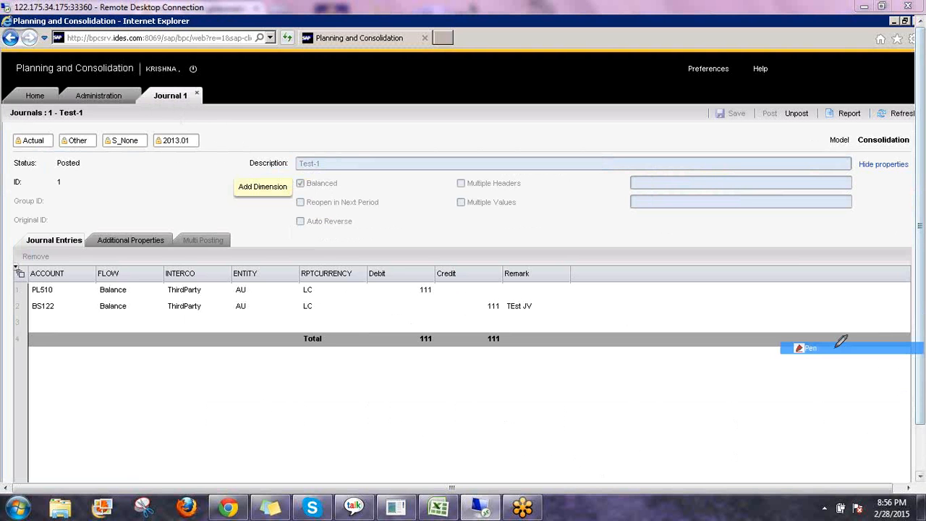
pyautogui.moveTo(15, 148); pyautogui.dragTo(209, 153)
pyautogui.click(106, 150)
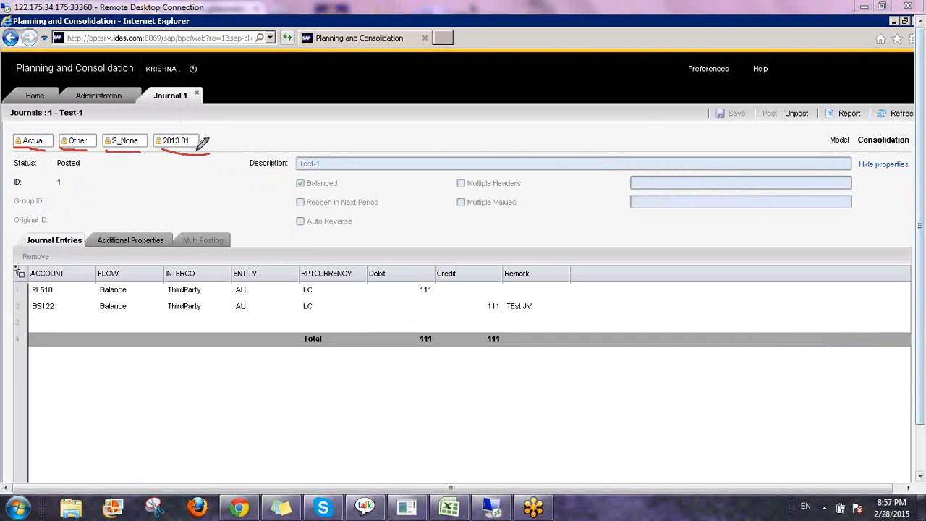
pyautogui.moveTo(261, 149)
pyautogui.mouseDown()
pyautogui.moveTo(302, 234)
pyautogui.moveTo(732, 250)
pyautogui.moveTo(789, 235)
pyautogui.mouseUp()
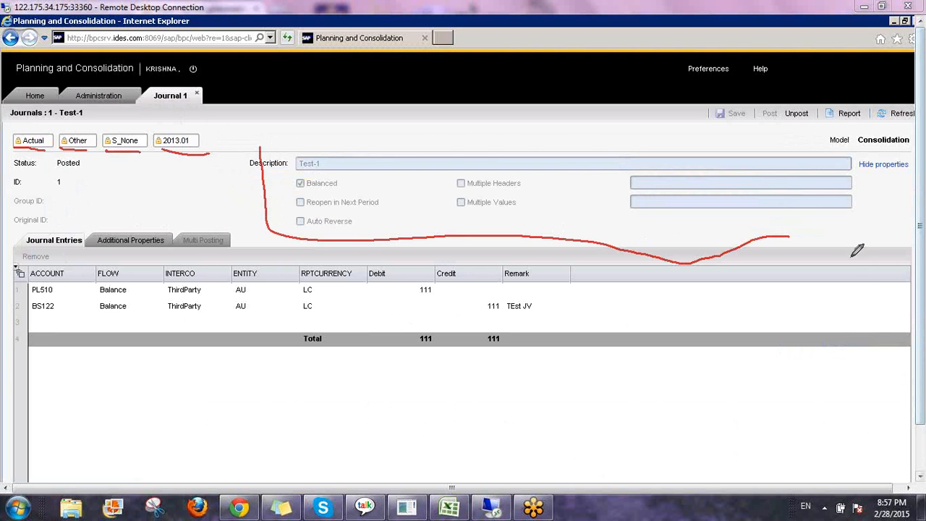
pyautogui.rightClick(827, 403)
pyautogui.click(817, 398)
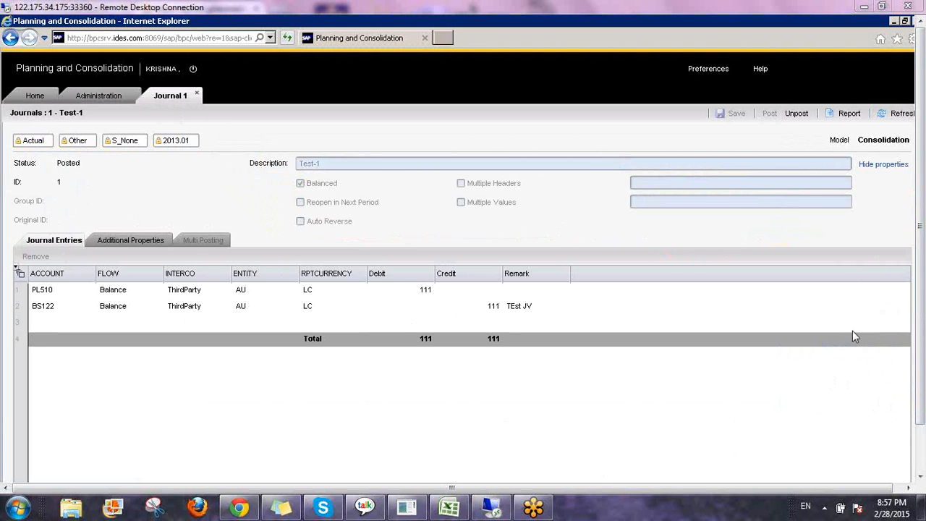
# - Check the additional properties of the posted journal Test-1 and unpost the journal
pyautogui.click(124, 243)
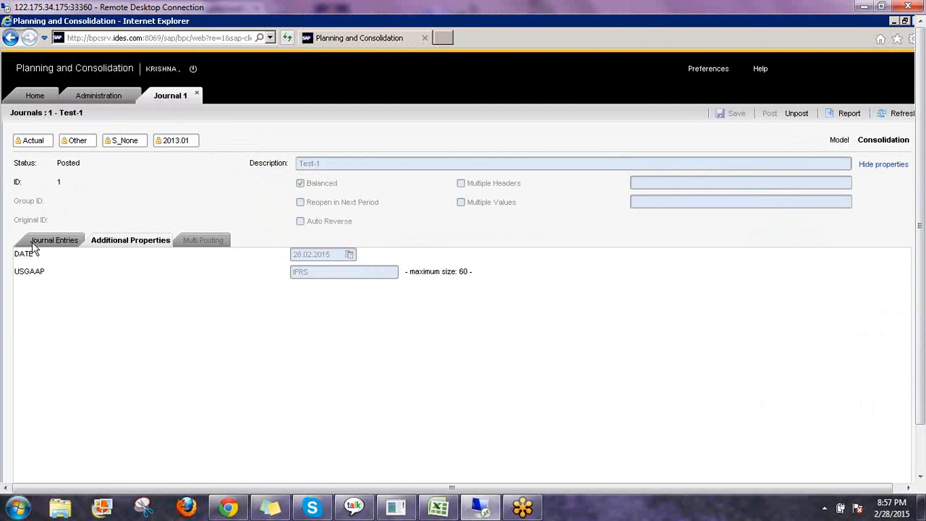
pyautogui.click(53, 237)
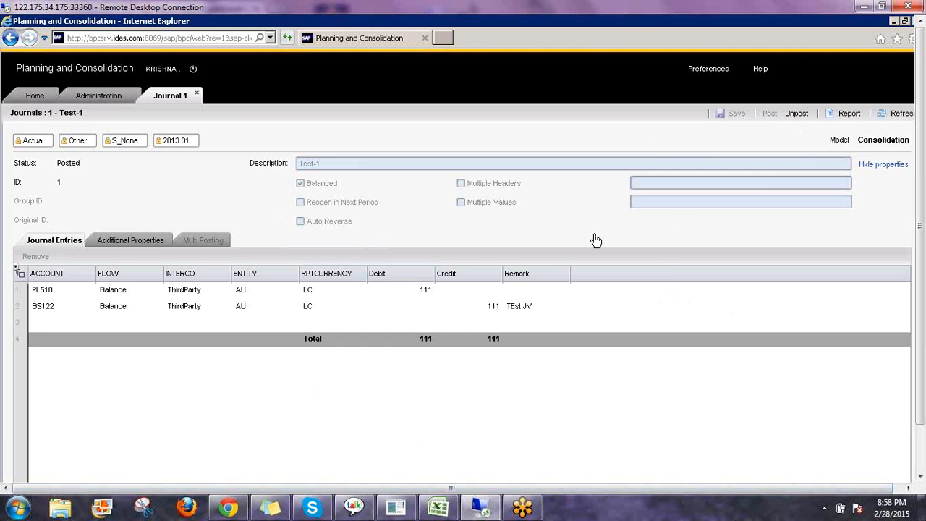
pyautogui.click(796, 115)
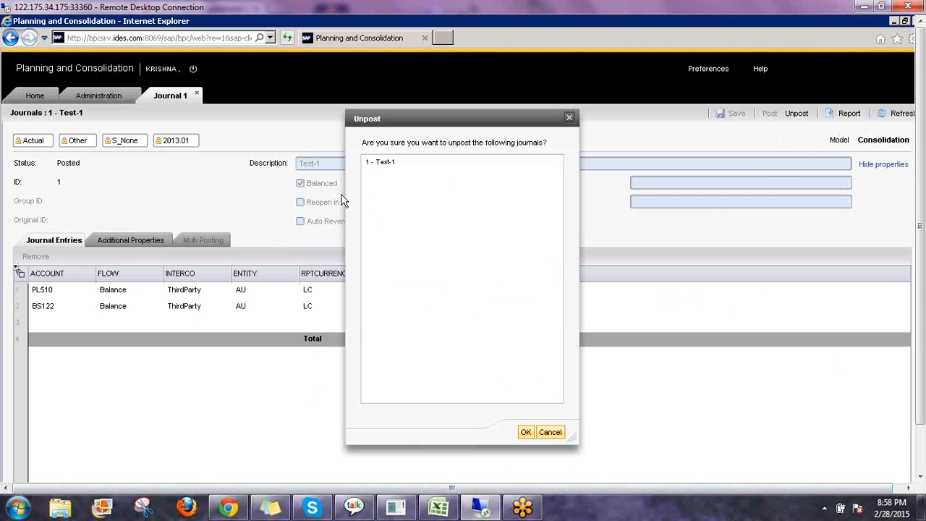
pyautogui.click(526, 434)
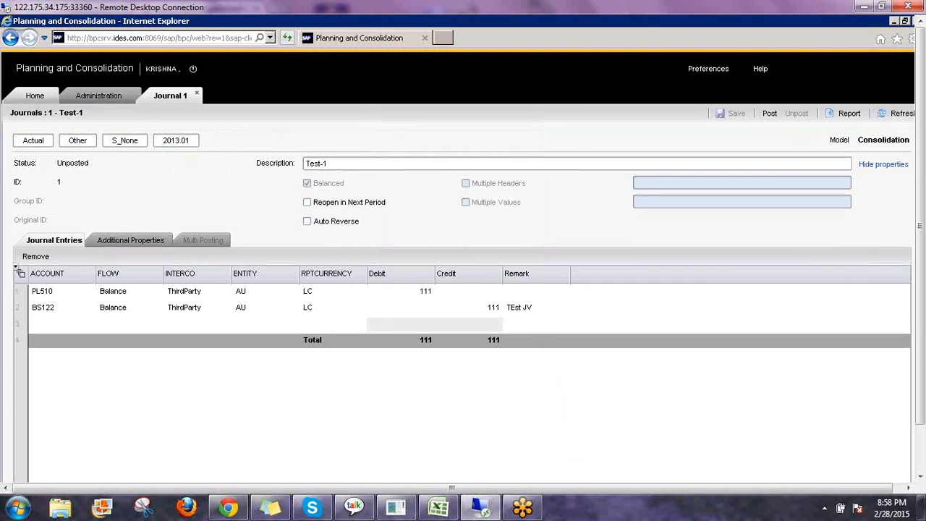
# - Check Test-1's entry status in the Journals list, and set its PL510 debit and BS122 credit to 222
pyautogui.click(32, 94)
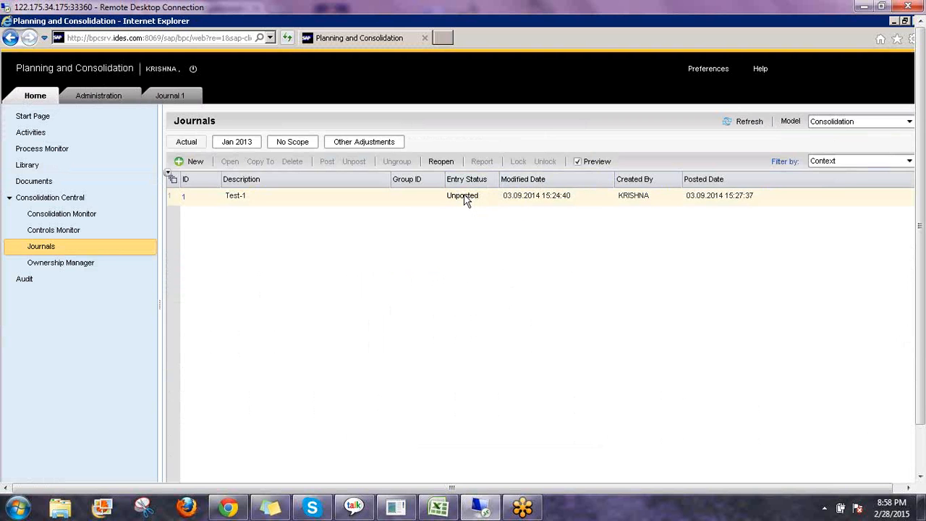
pyautogui.click(465, 202)
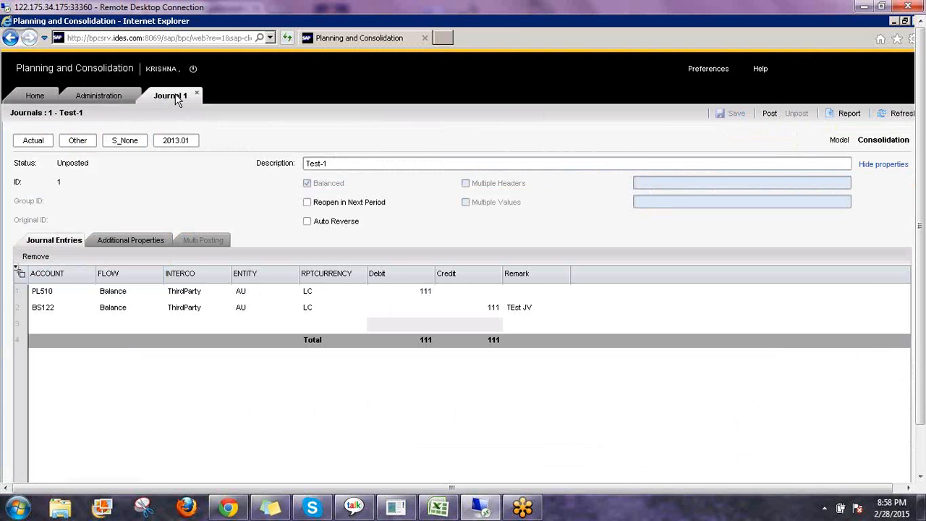
pyautogui.click(396, 293)
pyautogui.click(423, 293)
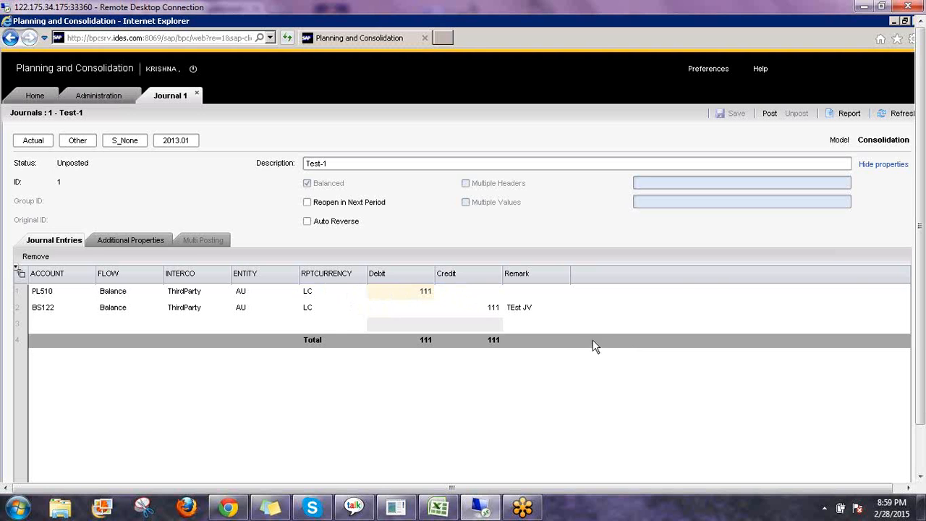
pyautogui.write('222')
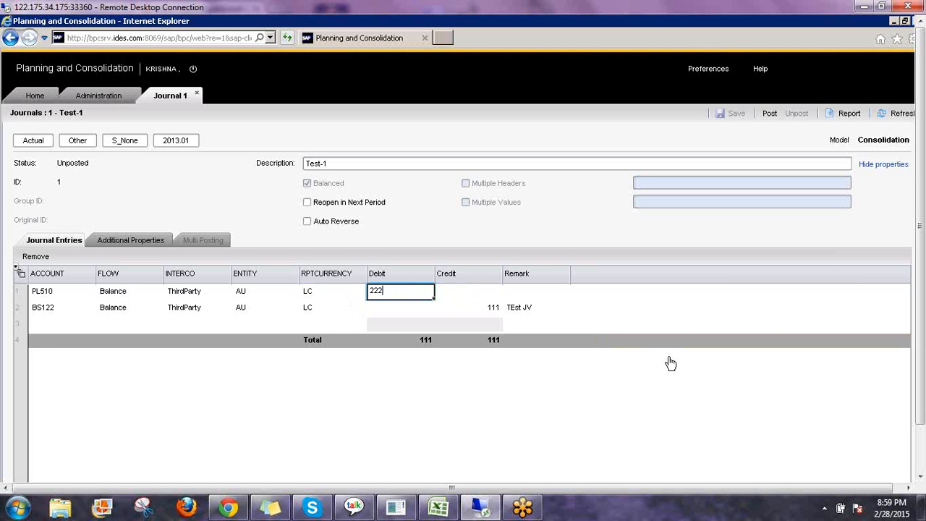
pyautogui.press('Return')
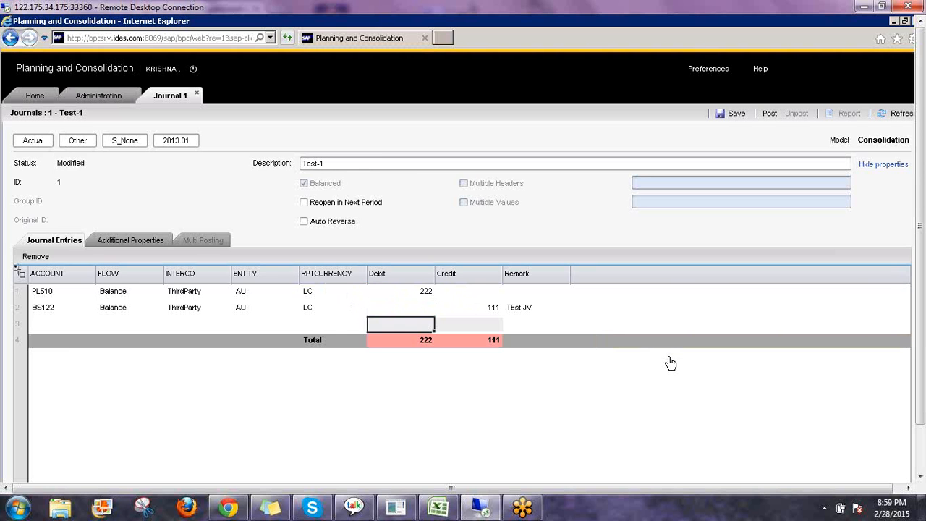
pyautogui.press('Tab')
pyautogui.press('Up')
pyautogui.write('222')
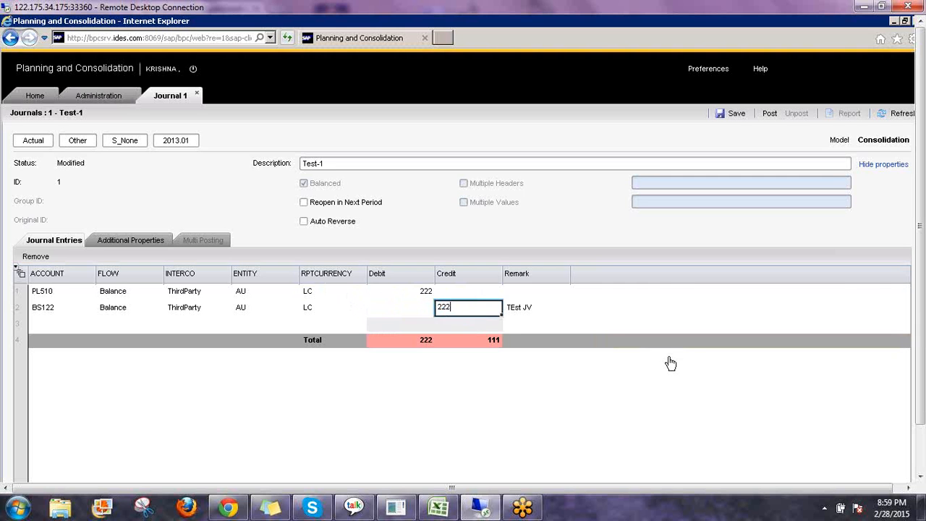
pyautogui.press('Return')
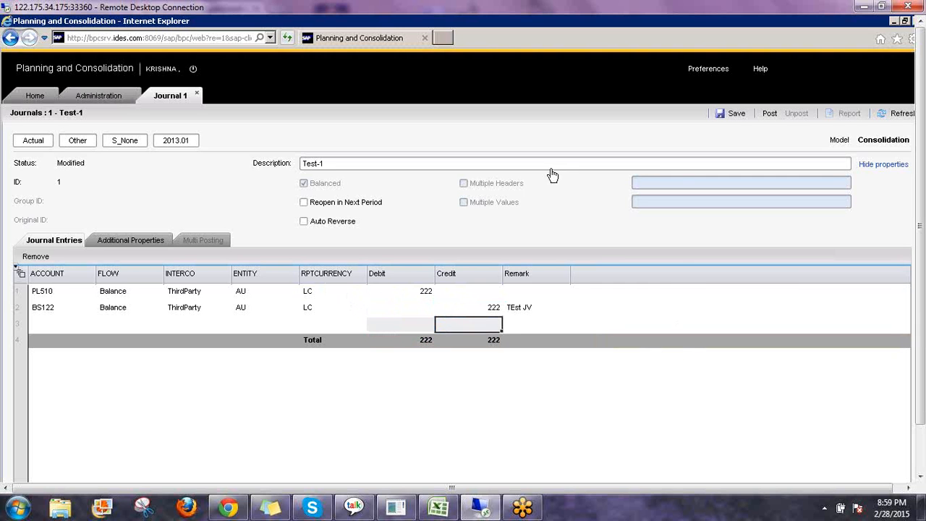
# - Post the modified journal Test-1
pyautogui.click(770, 113)
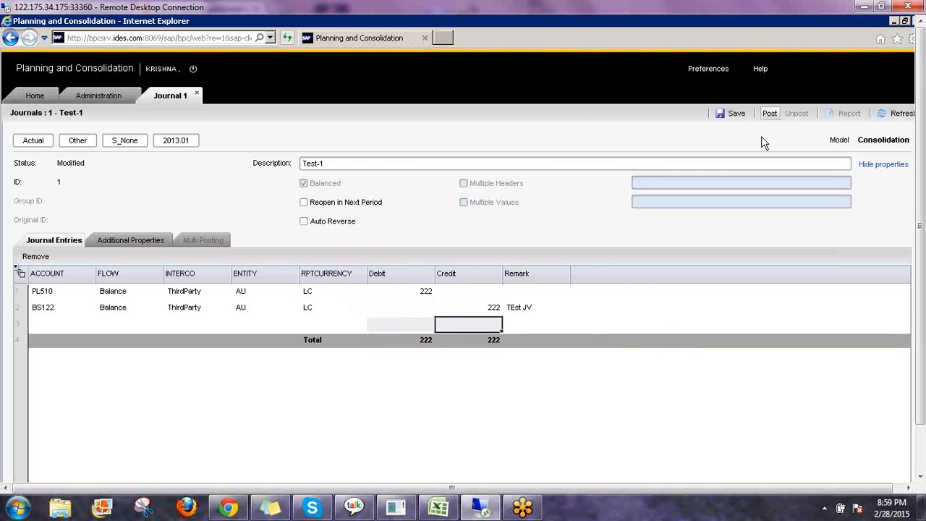
pyautogui.click(384, 165)
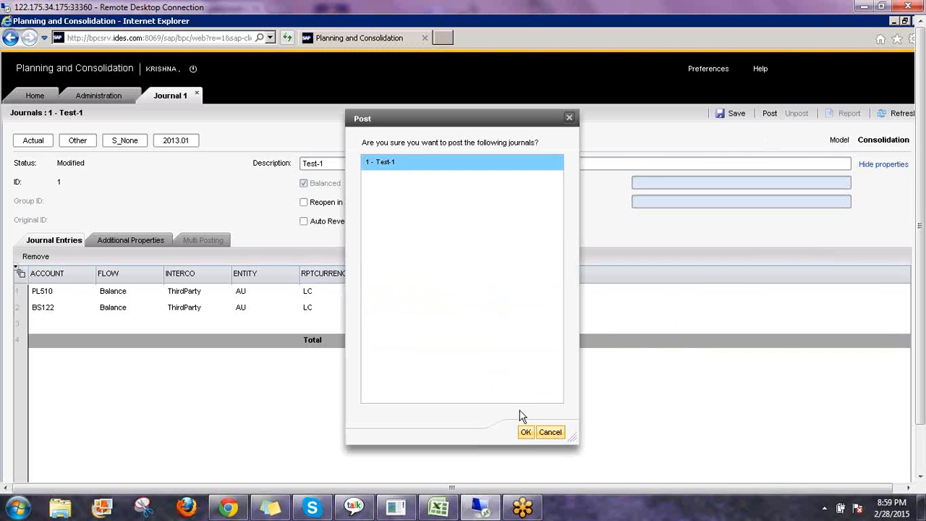
pyautogui.click(531, 434)
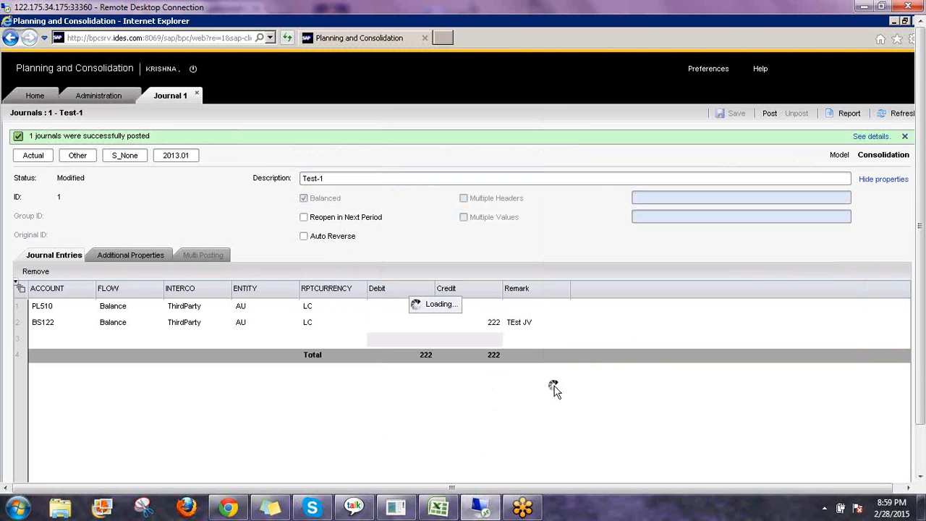
# - Close the posted journal and lock Test-1 from the Journals list
pyautogui.click(195, 92)
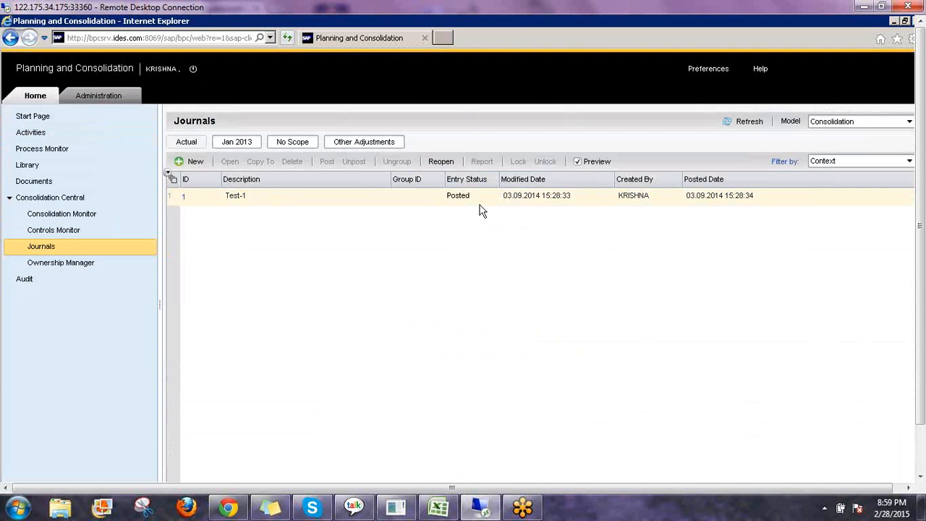
pyautogui.click(456, 202)
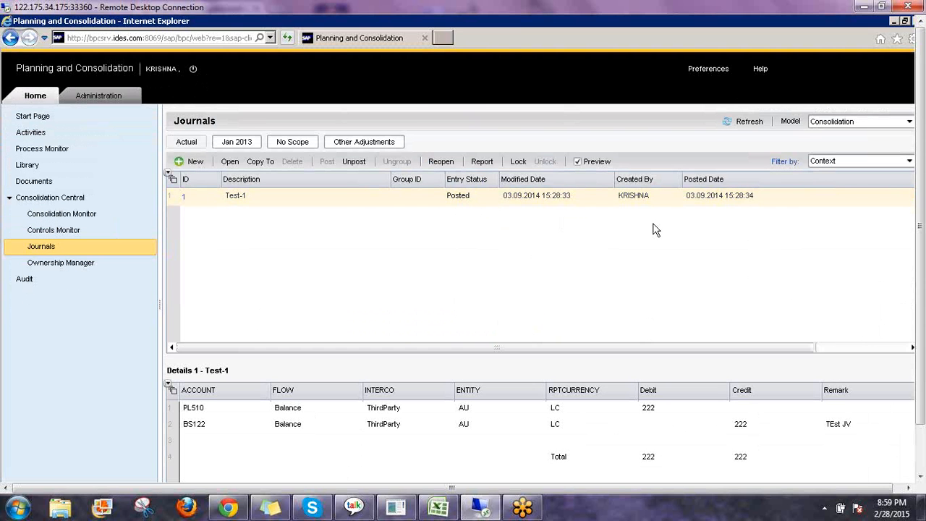
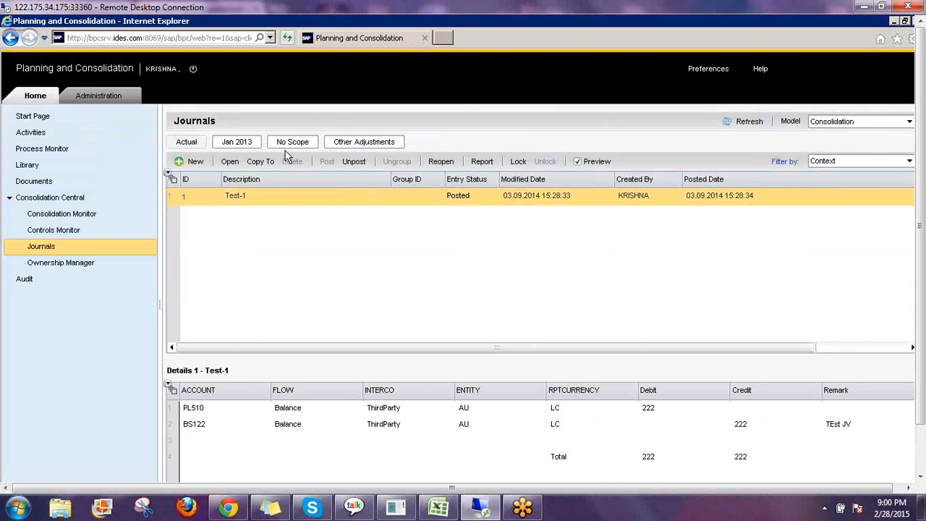
pyautogui.click(517, 162)
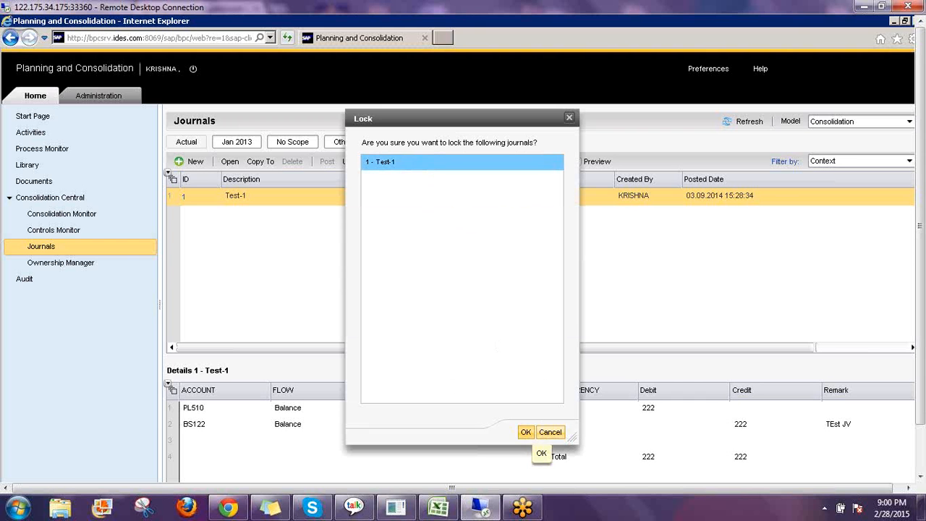
pyautogui.click(528, 432)
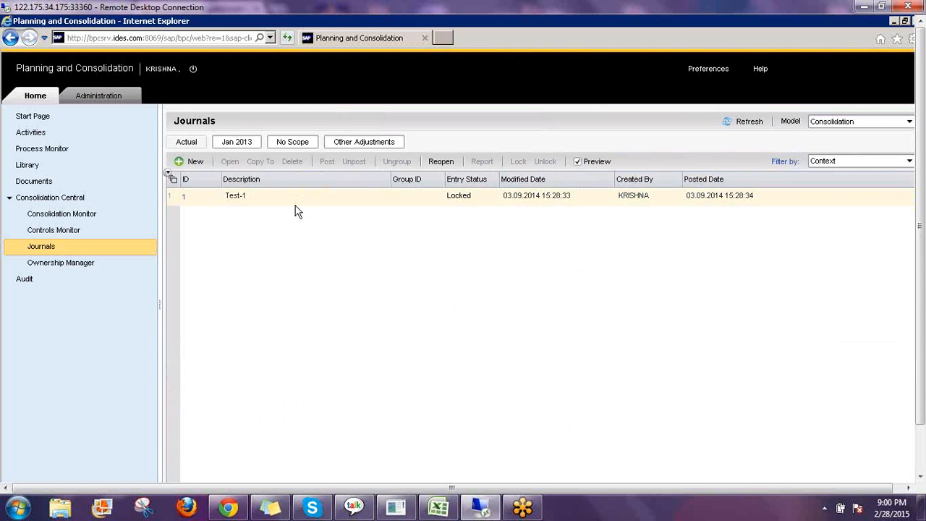
# - Unlock the journal Test-1 in the Journals list
pyautogui.click(295, 206)
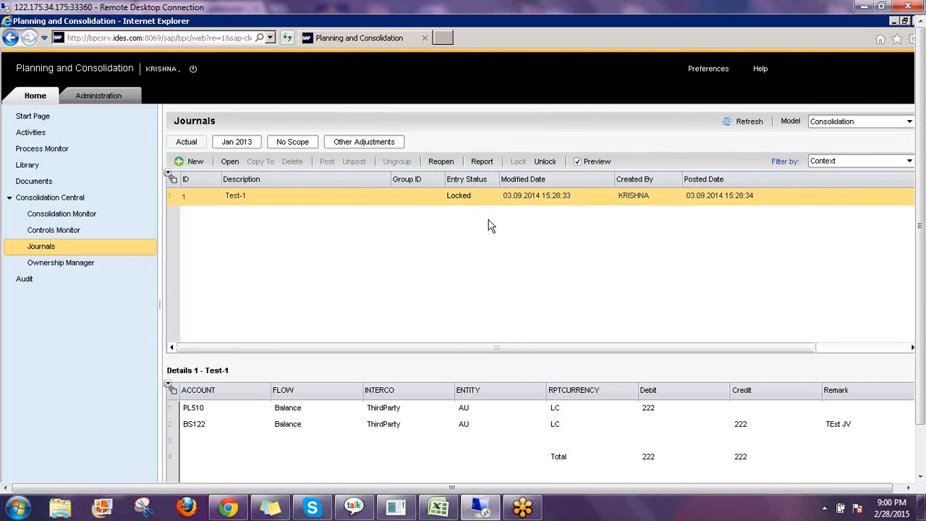
pyautogui.click(545, 162)
pyautogui.click(414, 169)
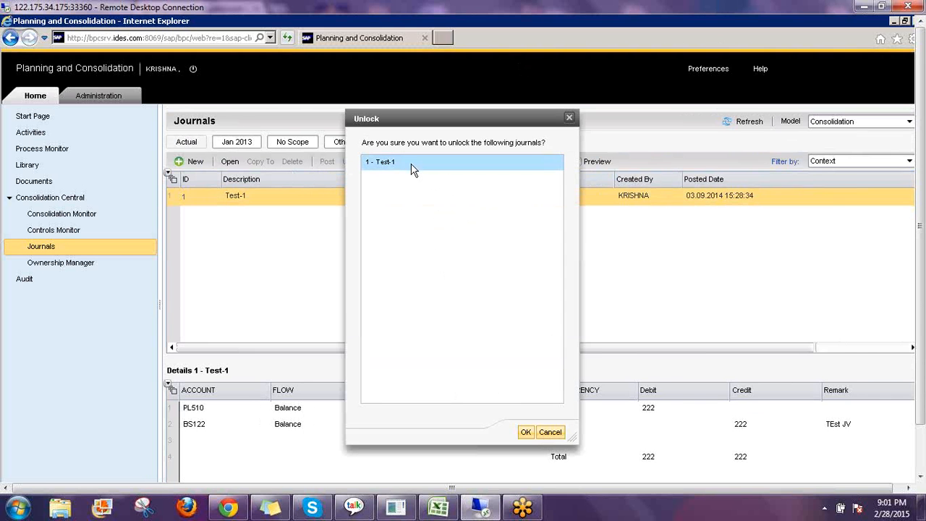
pyautogui.click(526, 432)
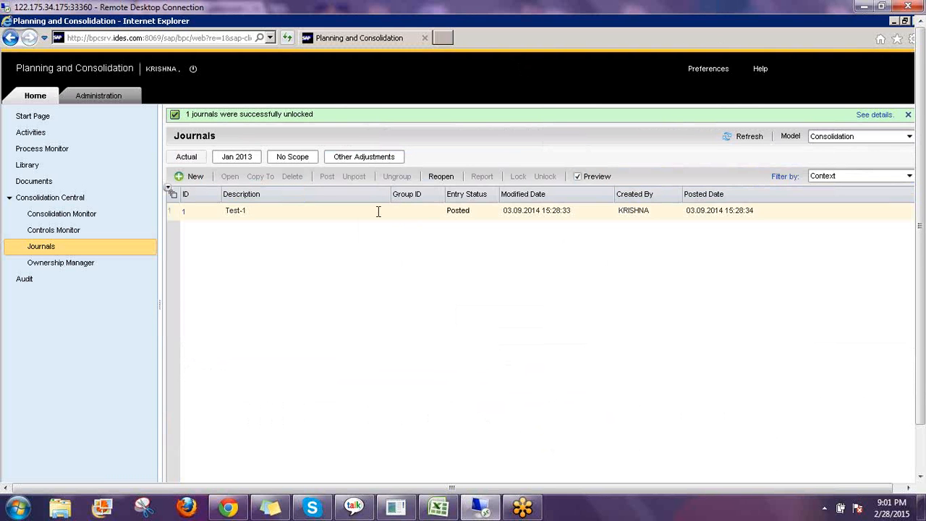
# - Open the journal Test-1 from the Journals list and unpost it
pyautogui.click(377, 210)
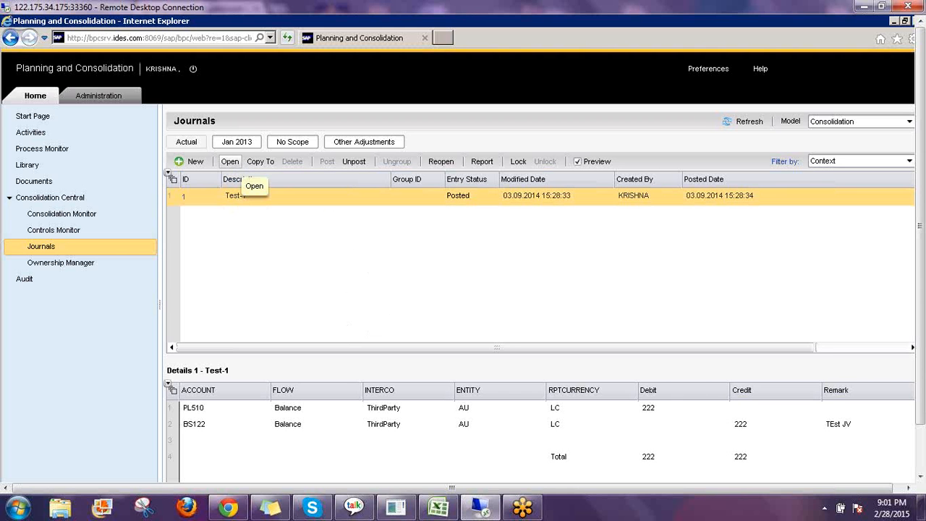
pyautogui.click(230, 161)
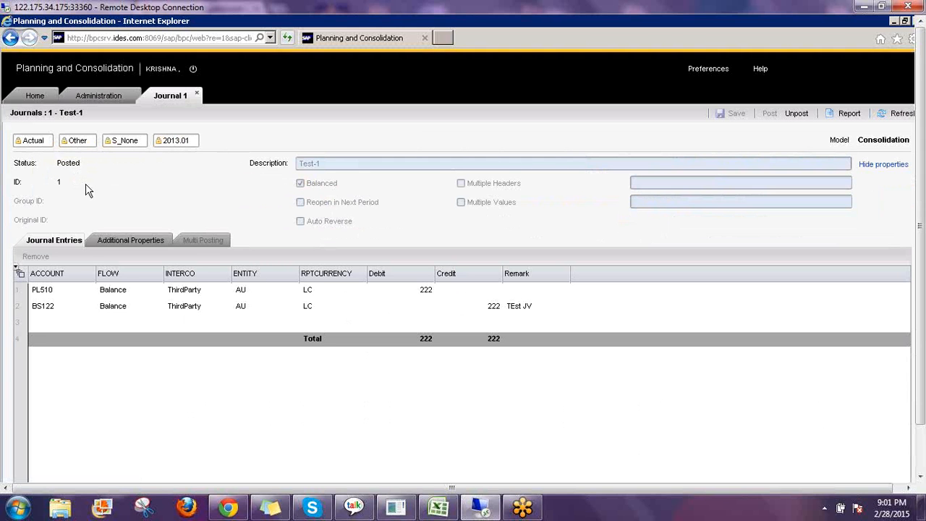
pyautogui.click(796, 115)
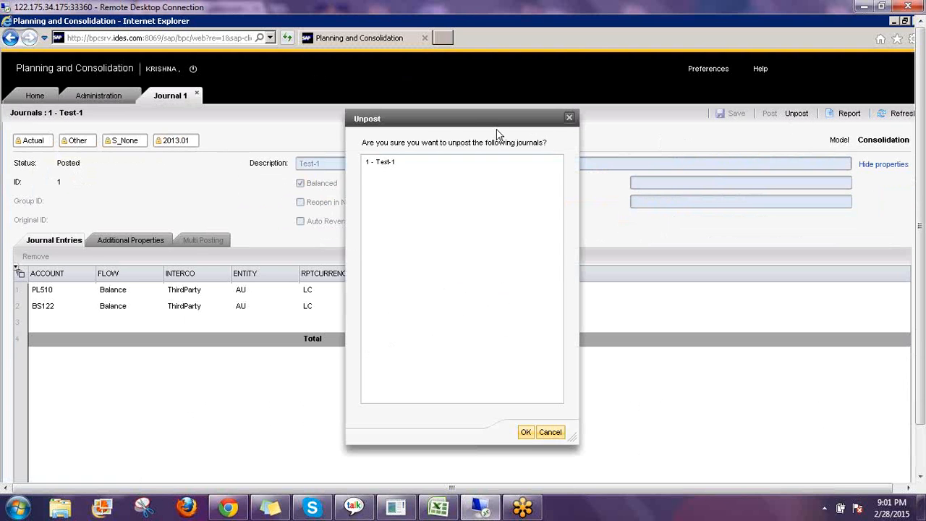
pyautogui.click(400, 166)
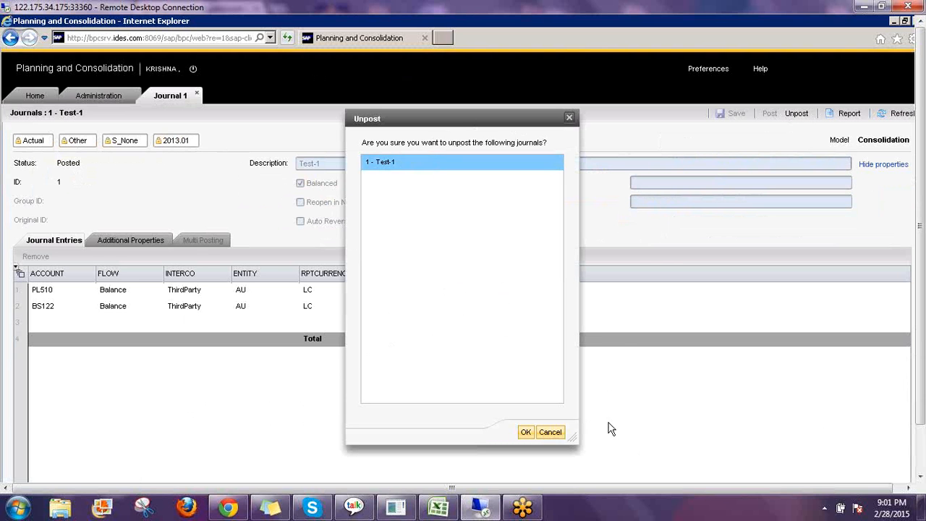
pyautogui.click(526, 429)
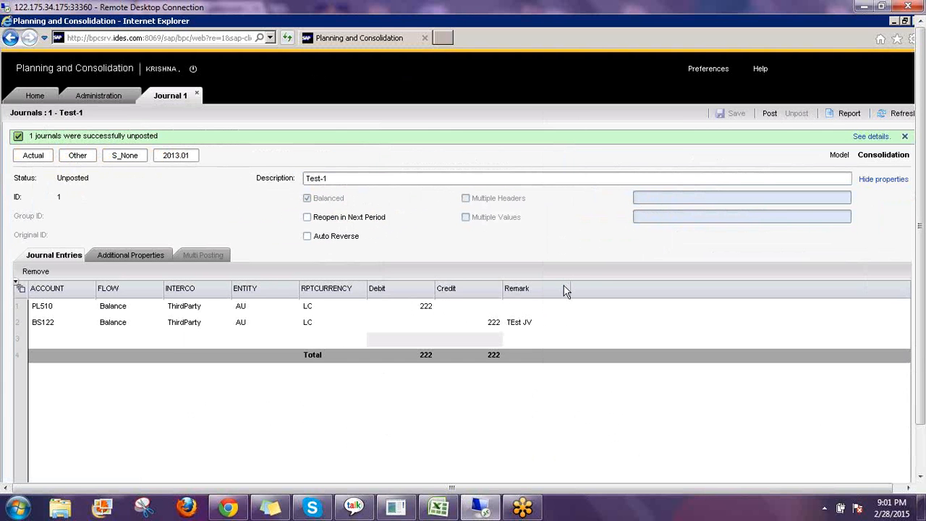
# - Set the PL510 line's debit and the BS122 line's credit to 250 in Test-1
pyautogui.click(424, 308)
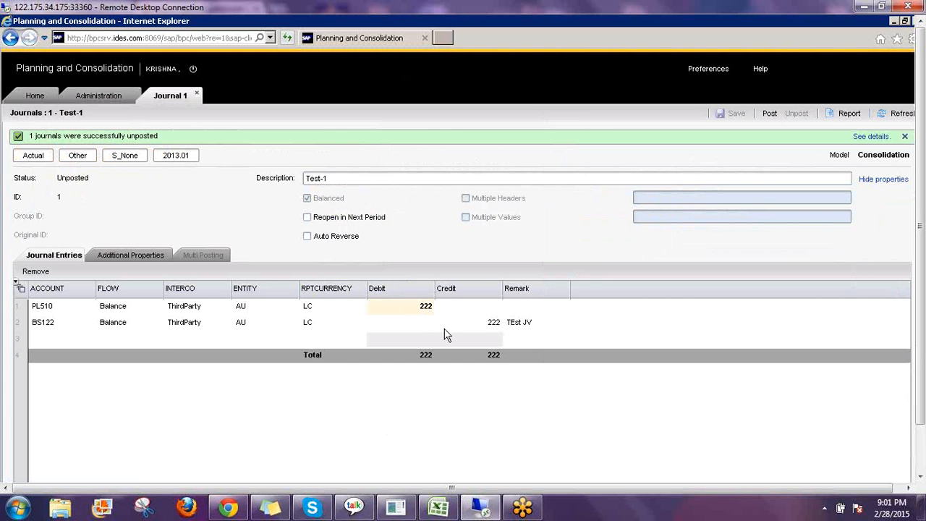
pyautogui.write('2')
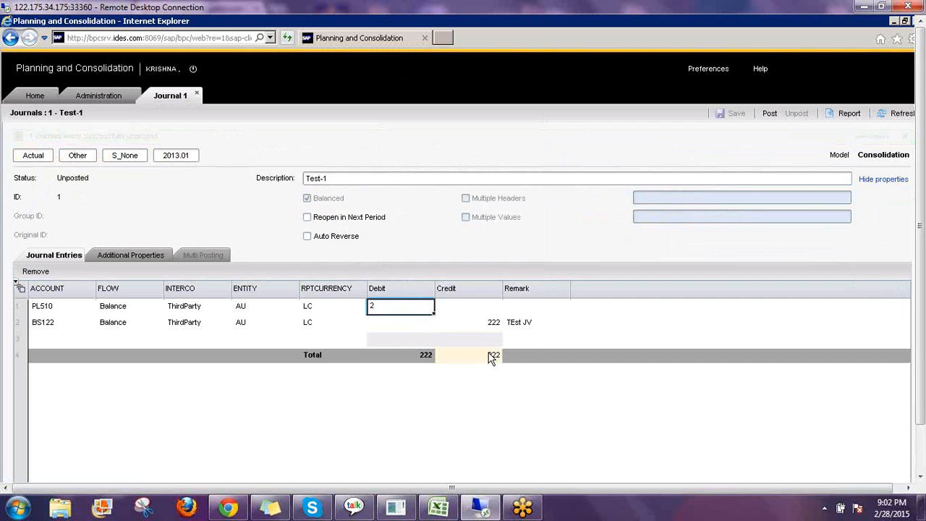
pyautogui.write('50')
pyautogui.press('Return')
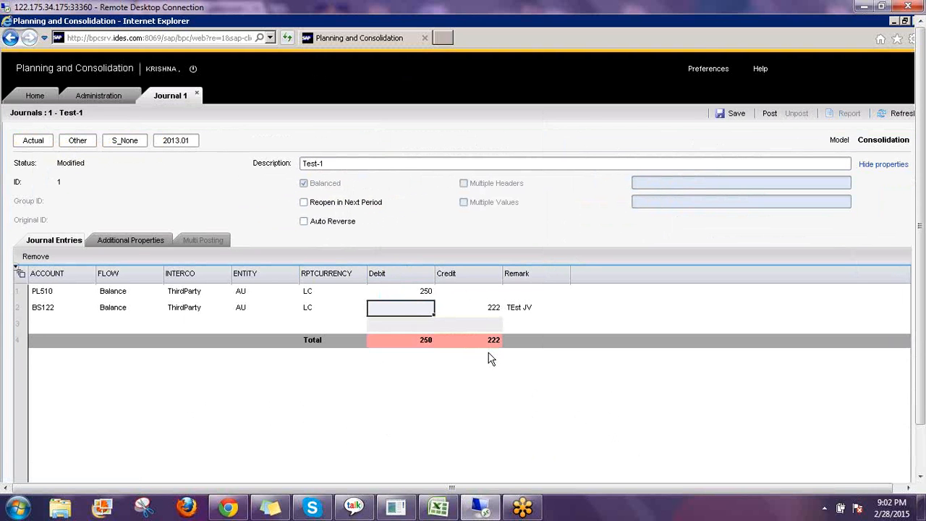
pyautogui.press('Return')
pyautogui.press('Up')
pyautogui.press('Right')
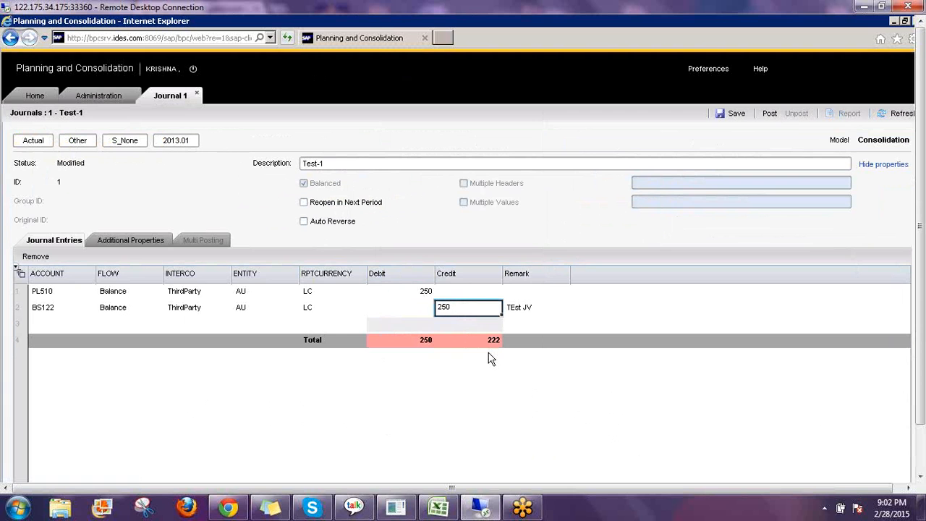
pyautogui.press('Return')
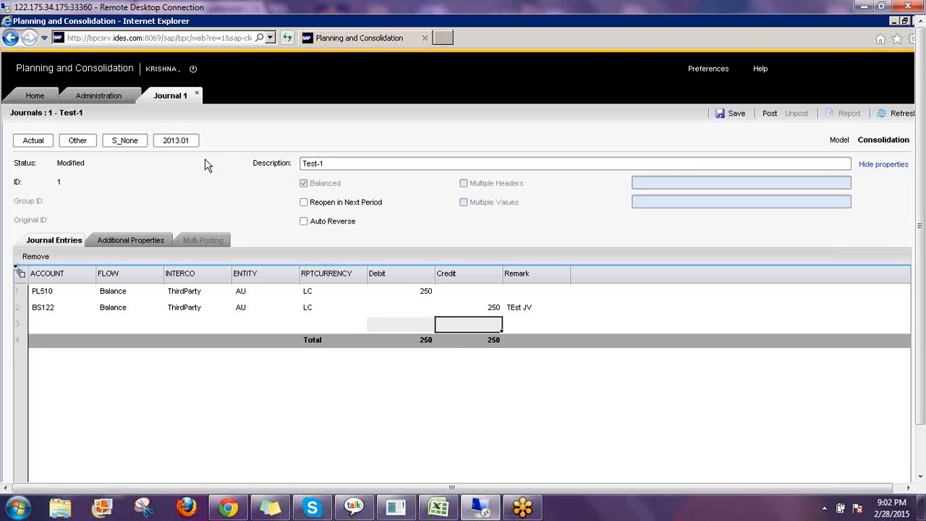
# - Post the journal Test-1 with its changed debit and credit amounts
pyautogui.click(769, 116)
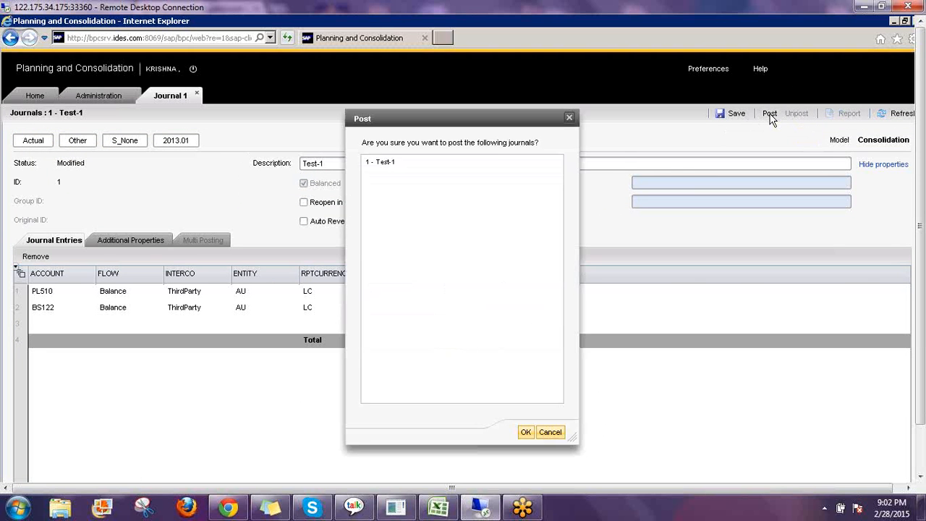
pyautogui.click(416, 161)
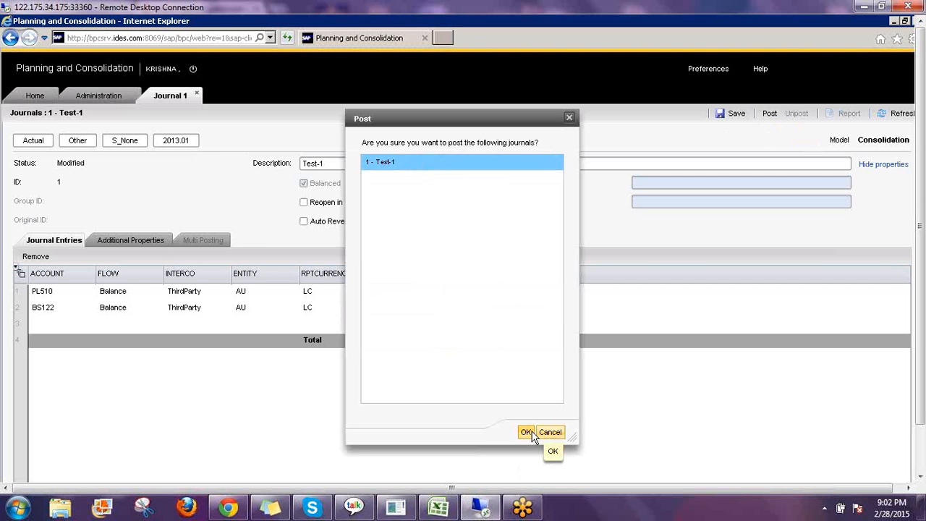
pyautogui.click(532, 432)
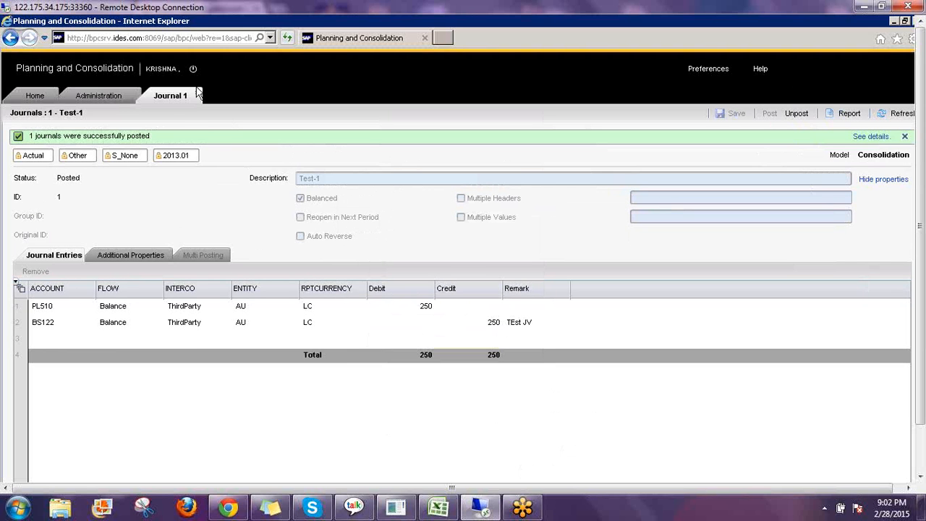
# - Close the journal Test-1 and lock it from the Journals list
pyautogui.click(196, 95)
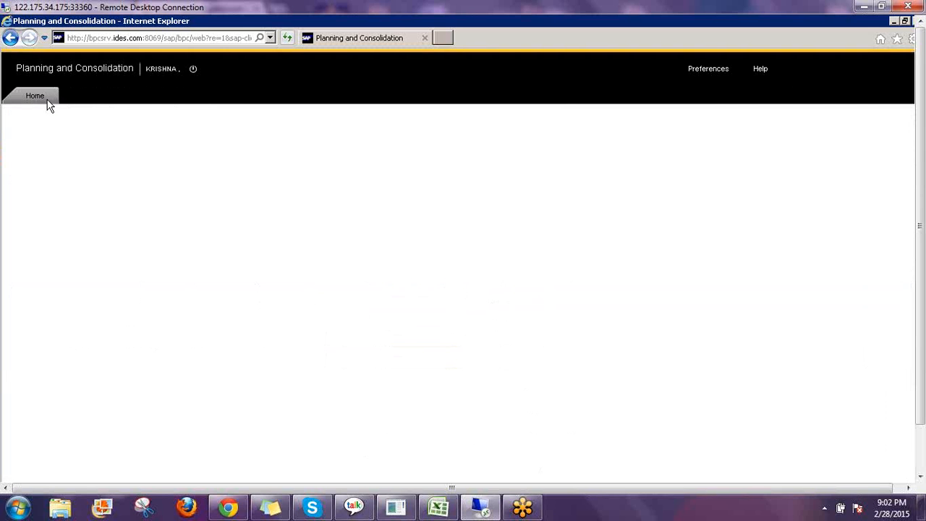
pyautogui.click(34, 96)
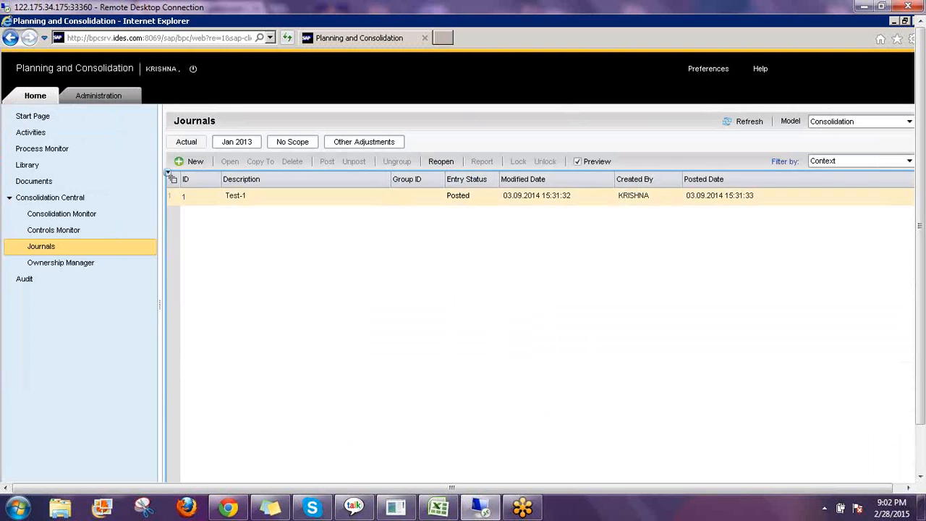
pyautogui.click(519, 162)
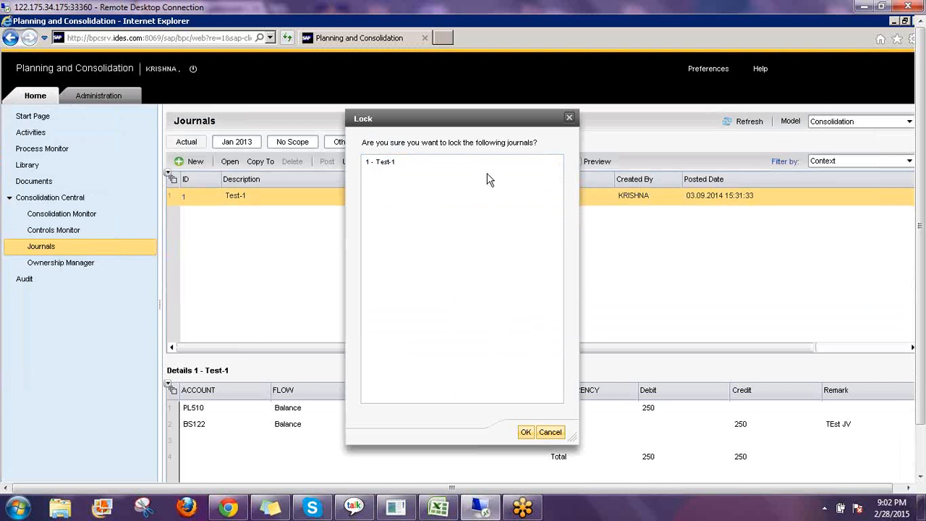
pyautogui.click(402, 161)
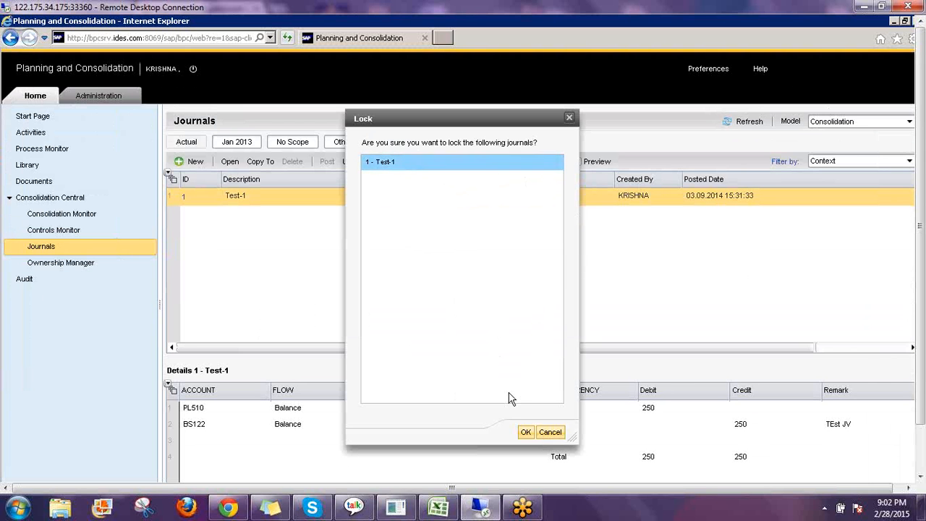
pyautogui.click(526, 432)
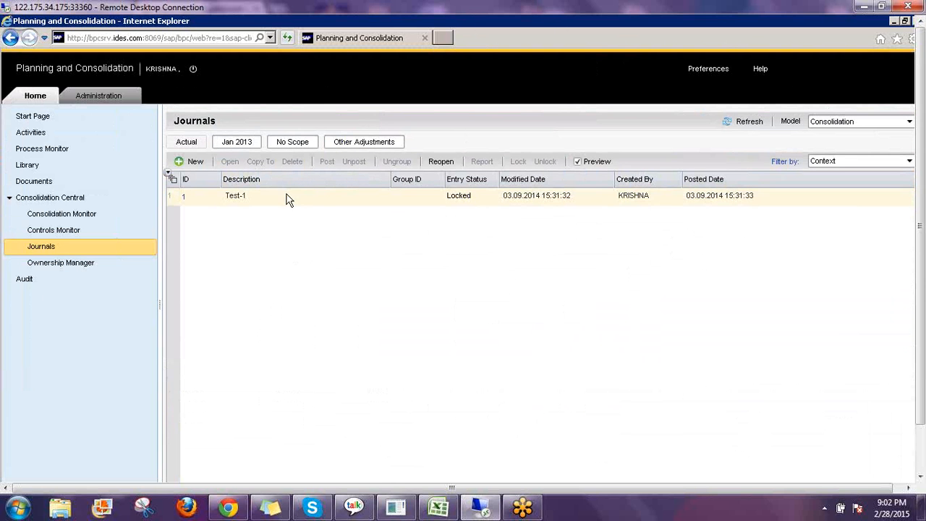
# - Unlock the locked journal Test-1 in the Journals list
pyautogui.click(286, 201)
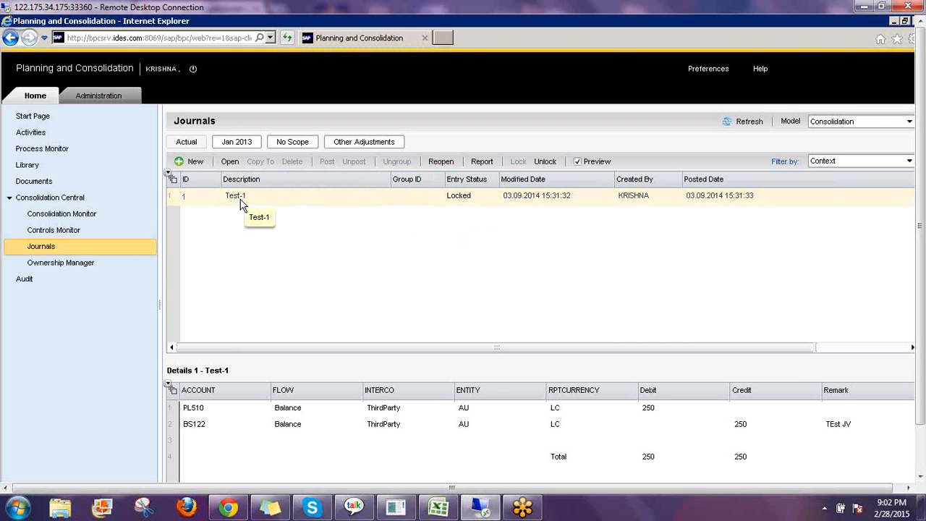
pyautogui.click(547, 163)
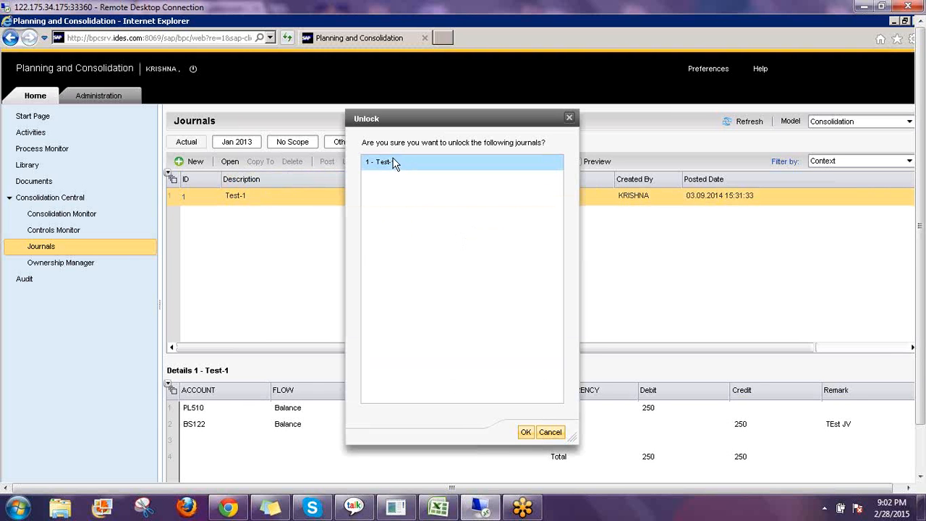
pyautogui.click(526, 432)
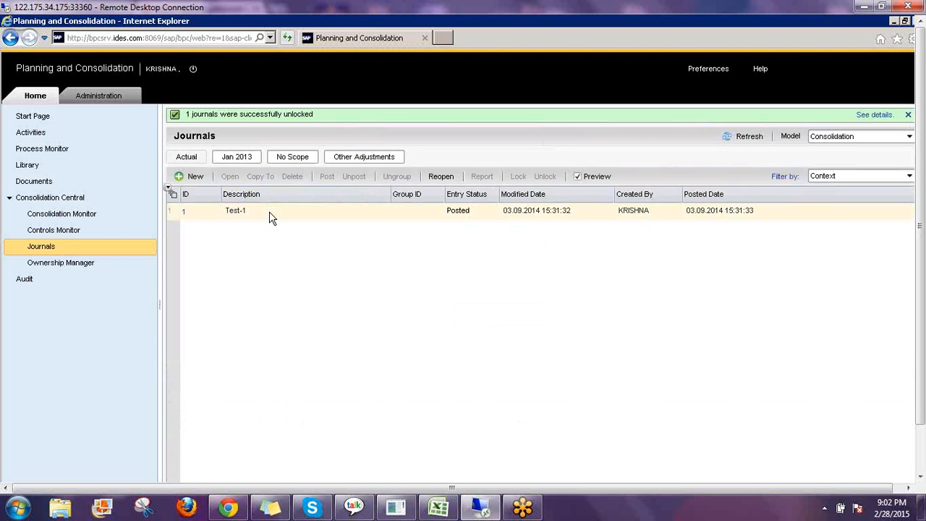
# - Open the copy settings for the posted journal Test-1 and move the dialog clear of the journal list
pyautogui.click(269, 214)
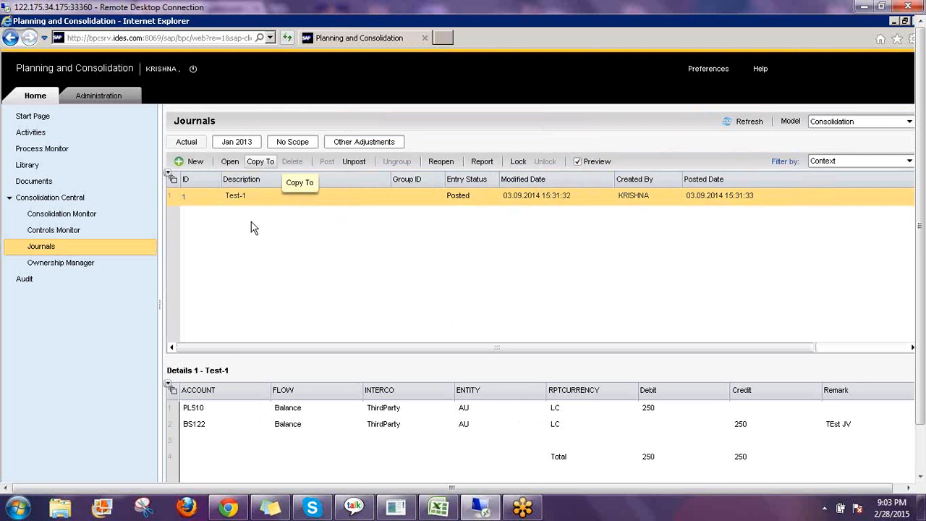
pyautogui.click(262, 163)
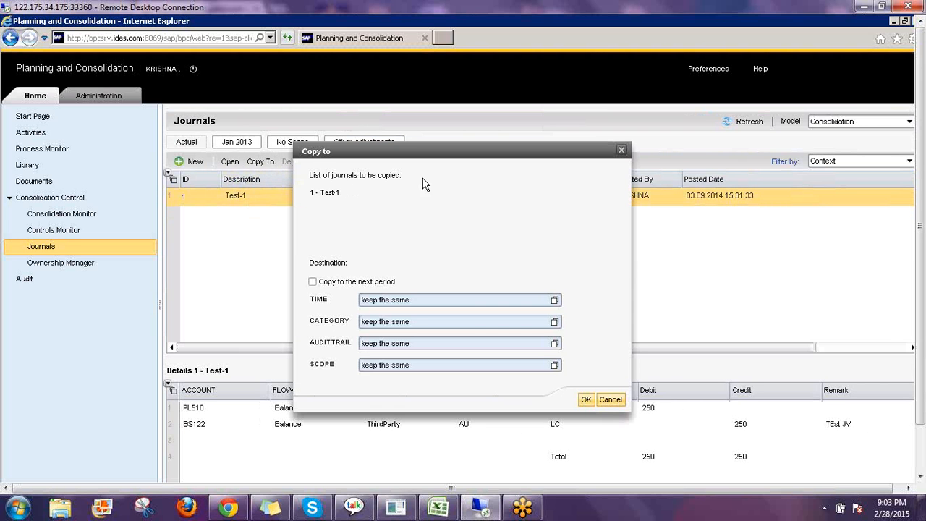
pyautogui.moveTo(429, 162); pyautogui.dragTo(494, 115)
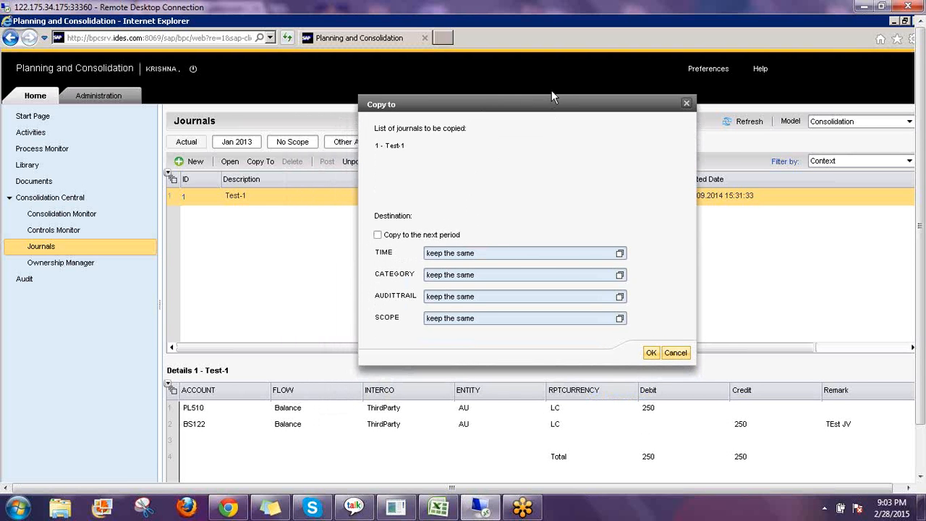
pyautogui.moveTo(551, 96); pyautogui.dragTo(563, 85)
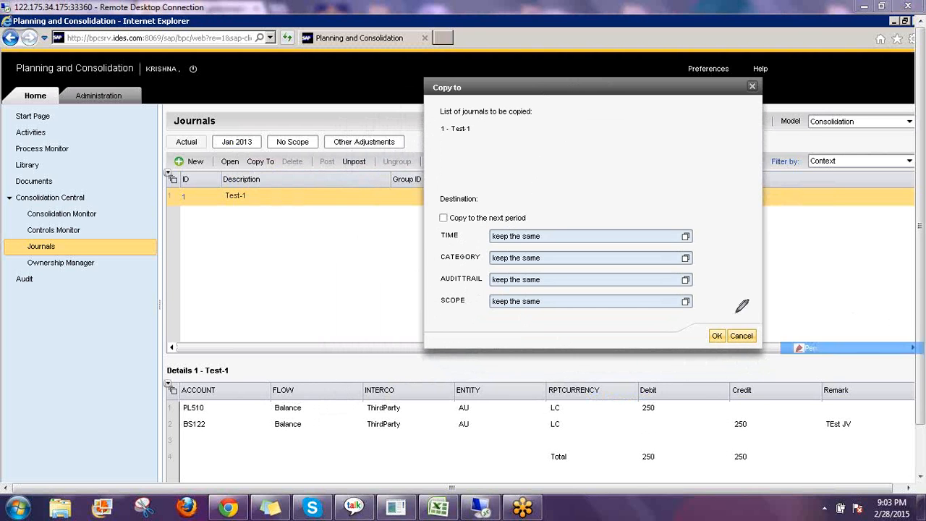
pyautogui.moveTo(708, 230); pyautogui.dragTo(715, 313)
pyautogui.moveTo(727, 248)
pyautogui.mouseDown()
pyautogui.moveTo(744, 258)
pyautogui.moveTo(738, 292)
pyautogui.mouseUp()
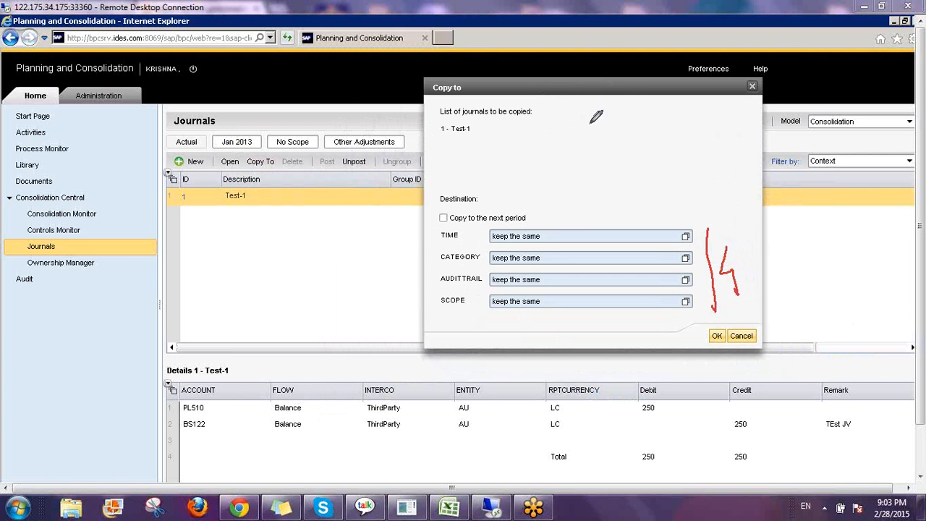
pyautogui.moveTo(590, 123); pyautogui.dragTo(607, 149)
pyautogui.moveTo(584, 166)
pyautogui.mouseDown()
pyautogui.moveTo(660, 152)
pyautogui.moveTo(584, 126)
pyautogui.moveTo(597, 174)
pyautogui.mouseUp()
pyautogui.moveTo(612, 128)
pyautogui.mouseDown()
pyautogui.moveTo(697, 107)
pyautogui.moveTo(701, 97)
pyautogui.moveTo(670, 143)
pyautogui.mouseUp()
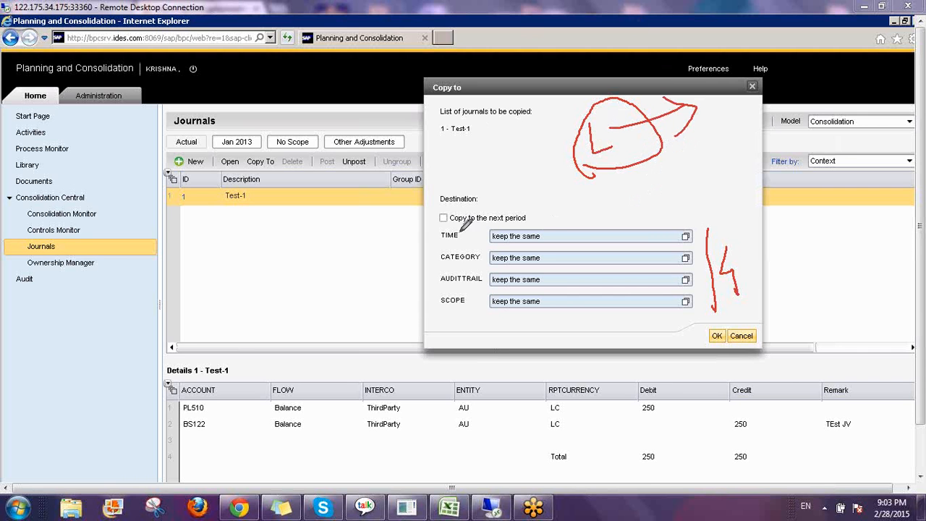
pyautogui.moveTo(437, 230); pyautogui.dragTo(431, 312)
pyautogui.moveTo(724, 180)
pyautogui.mouseDown()
pyautogui.moveTo(724, 216)
pyautogui.moveTo(735, 220)
pyautogui.moveTo(755, 191)
pyautogui.mouseUp()
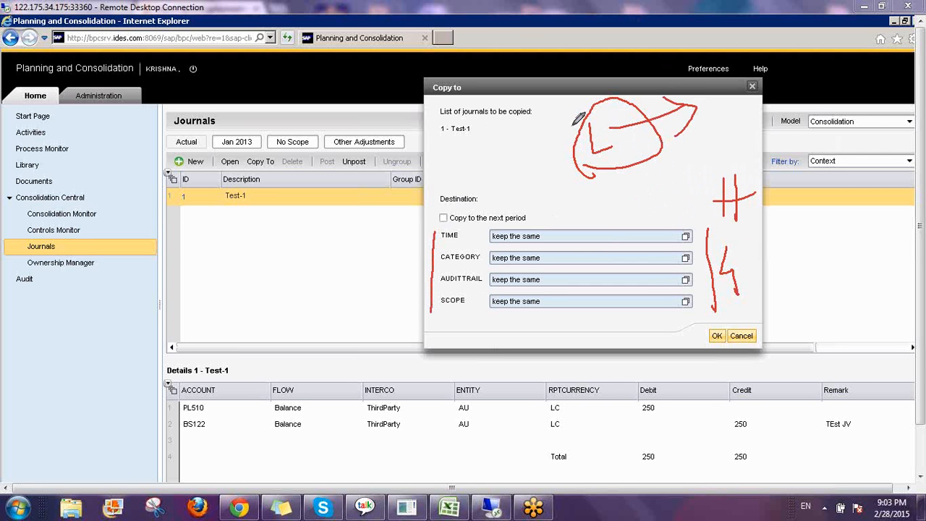
pyautogui.moveTo(583, 168)
pyautogui.mouseDown()
pyautogui.moveTo(616, 108)
pyautogui.moveTo(572, 175)
pyautogui.mouseUp()
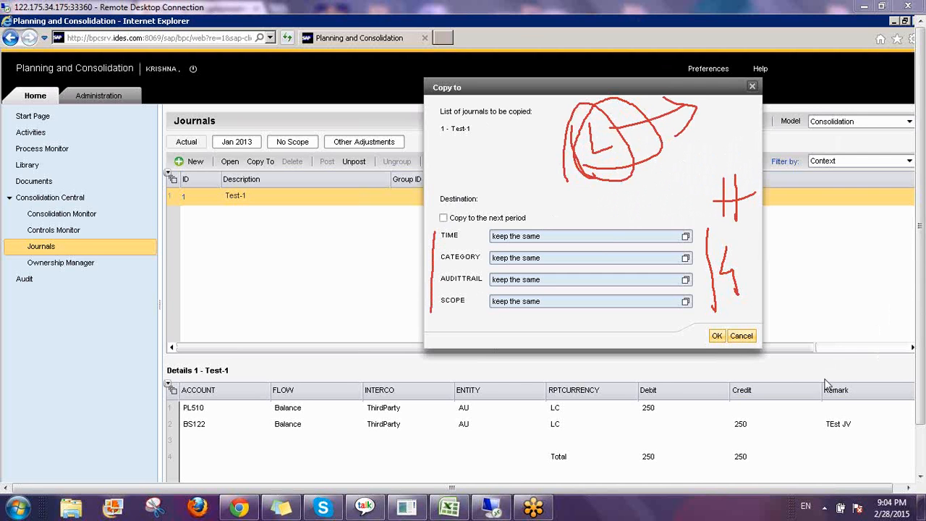
pyautogui.click(825, 409)
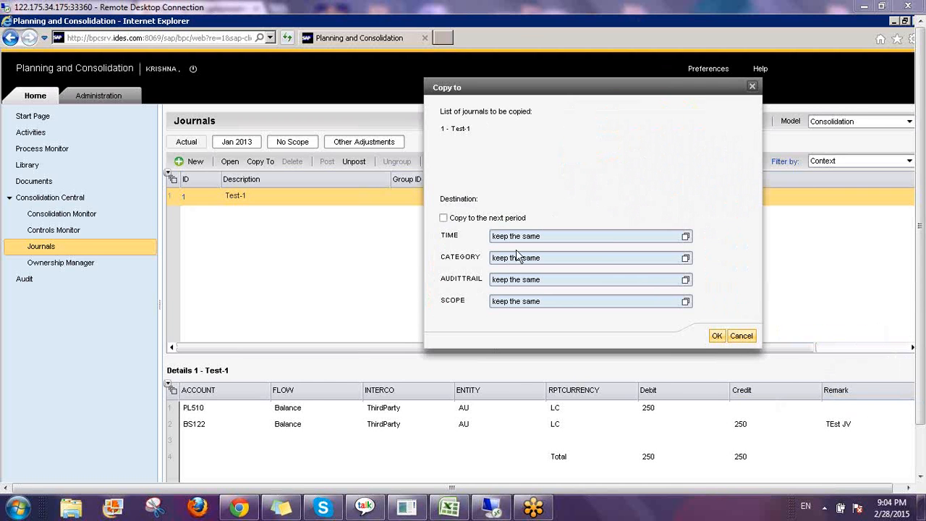
# - Copy Test-1 to the next period under the Plan category, keeping the same audit trail and scope
pyautogui.click(443, 219)
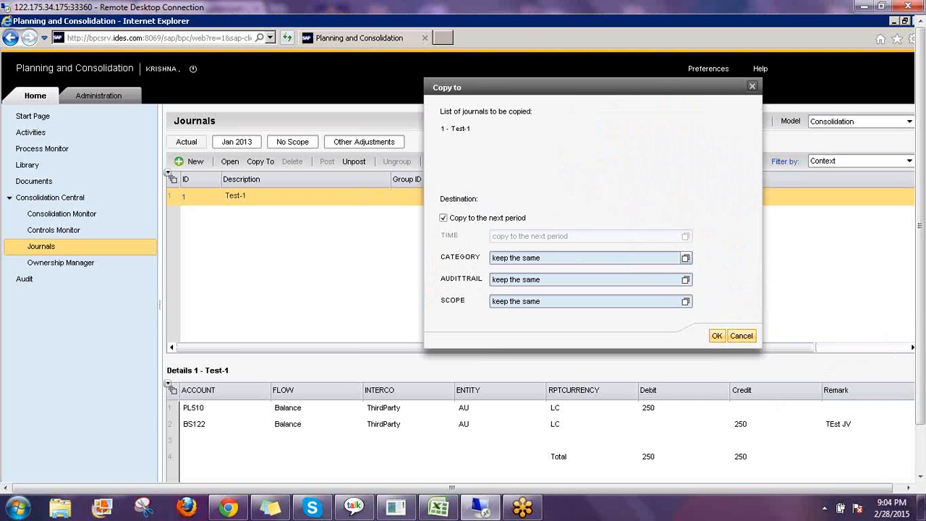
pyautogui.click(685, 257)
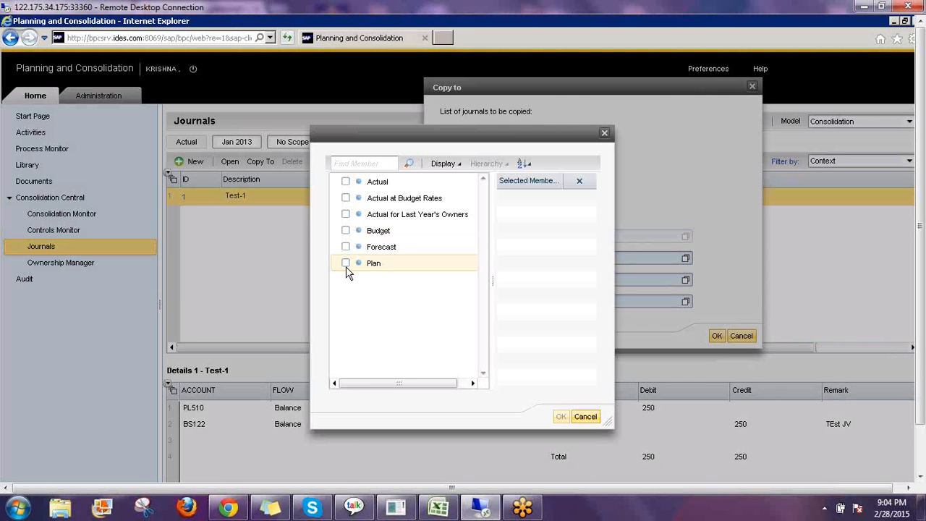
pyautogui.click(346, 270)
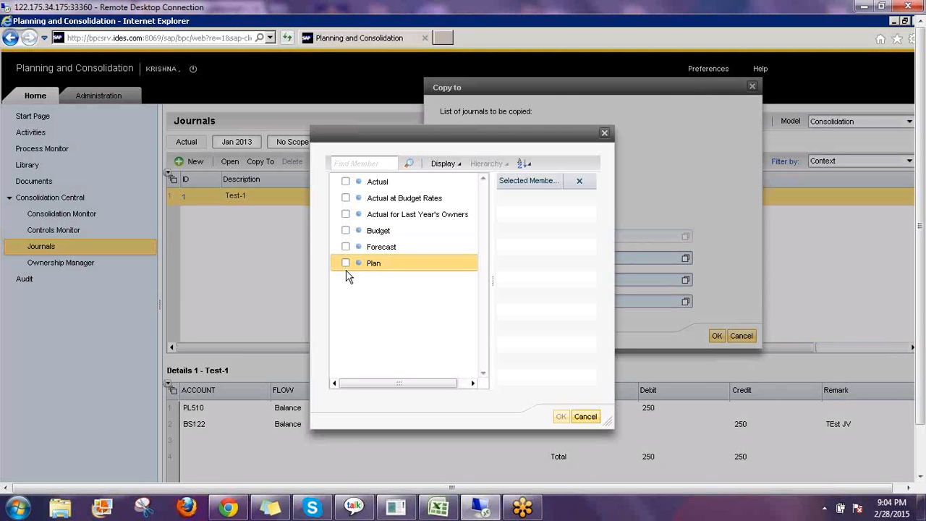
pyautogui.click(346, 262)
pyautogui.click(561, 416)
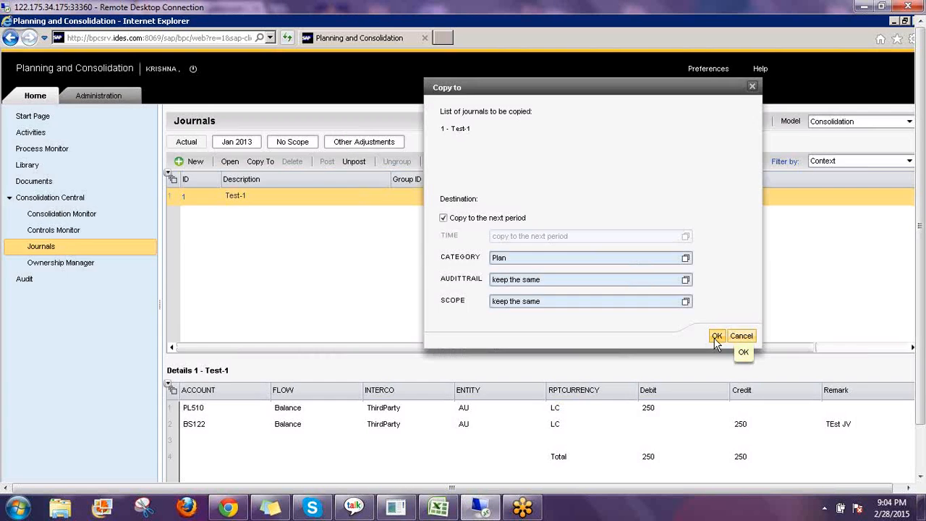
pyautogui.click(715, 336)
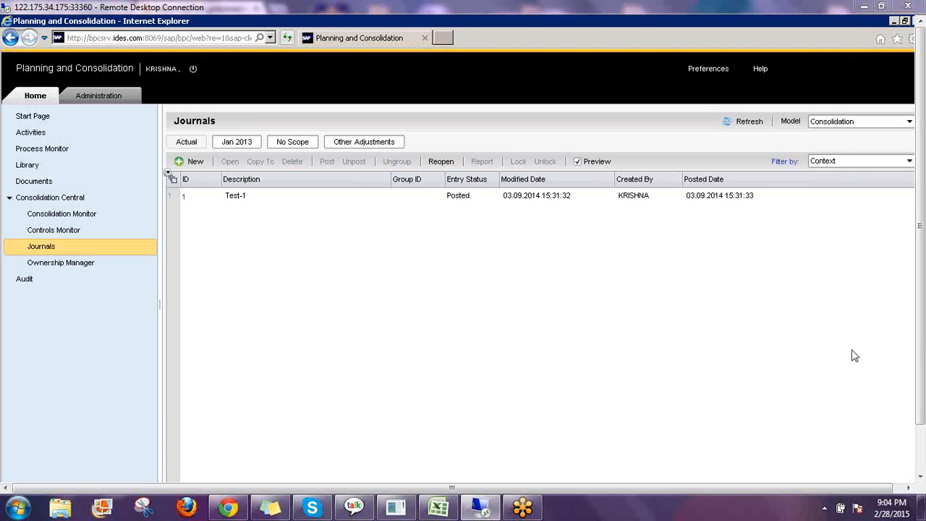
pyautogui.moveTo(832, 148)
pyautogui.mouseDown()
pyautogui.moveTo(814, 177)
pyautogui.moveTo(848, 162)
pyautogui.mouseUp()
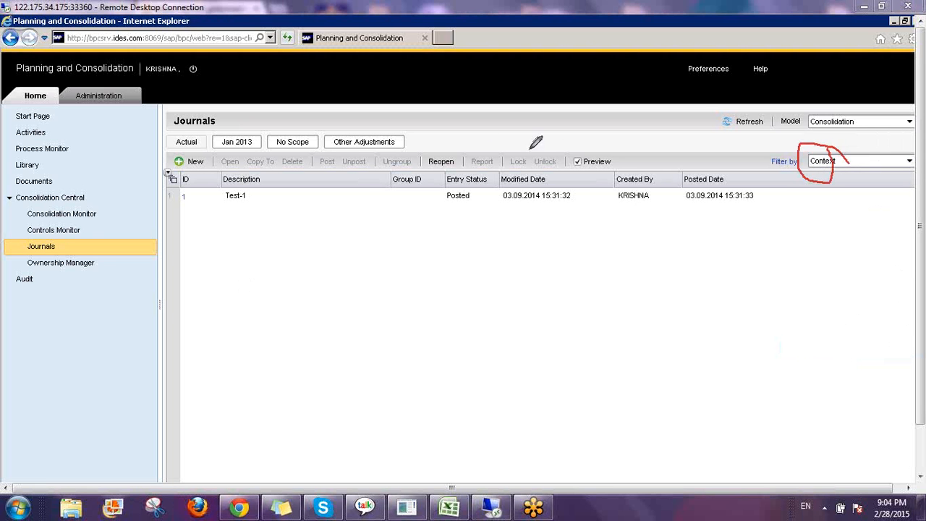
pyautogui.moveTo(166, 123)
pyautogui.mouseDown()
pyautogui.moveTo(213, 155)
pyautogui.moveTo(423, 150)
pyautogui.moveTo(299, 108)
pyautogui.moveTo(172, 121)
pyautogui.mouseUp()
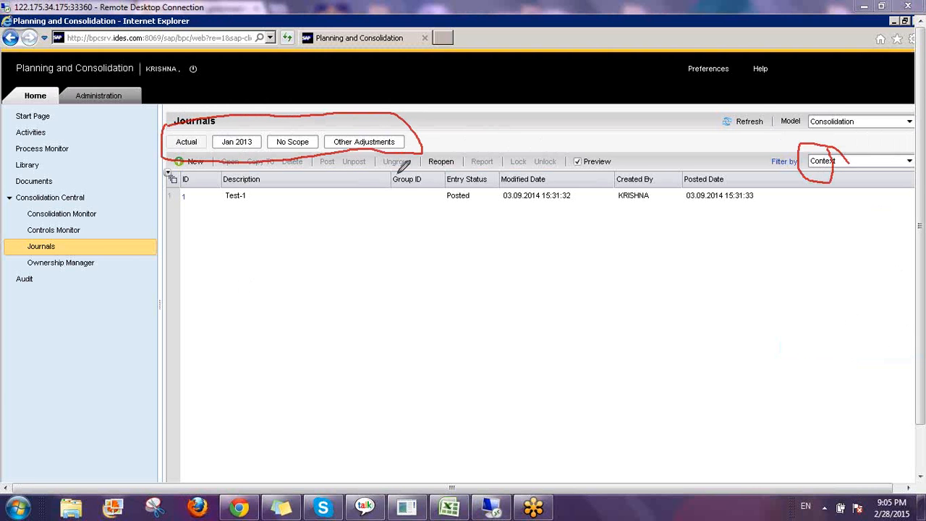
pyautogui.moveTo(187, 152)
pyautogui.mouseDown()
pyautogui.moveTo(174, 266)
pyautogui.moveTo(189, 239)
pyautogui.mouseUp()
pyautogui.moveTo(197, 278)
pyautogui.mouseDown()
pyautogui.moveTo(206, 343)
pyautogui.moveTo(198, 302)
pyautogui.moveTo(228, 345)
pyautogui.mouseUp()
pyautogui.moveTo(258, 310)
pyautogui.mouseDown()
pyautogui.moveTo(261, 330)
pyautogui.moveTo(287, 304)
pyautogui.moveTo(327, 317)
pyautogui.mouseUp()
pyautogui.moveTo(259, 154)
pyautogui.mouseDown()
pyautogui.moveTo(389, 292)
pyautogui.moveTo(413, 293)
pyautogui.moveTo(380, 309)
pyautogui.mouseUp()
pyautogui.moveTo(461, 265); pyautogui.dragTo(437, 342)
pyautogui.click(471, 309)
pyautogui.moveTo(428, 311)
pyautogui.mouseDown()
pyautogui.moveTo(467, 307)
pyautogui.moveTo(501, 318)
pyautogui.mouseUp()
pyautogui.moveTo(493, 251); pyautogui.dragTo(499, 315)
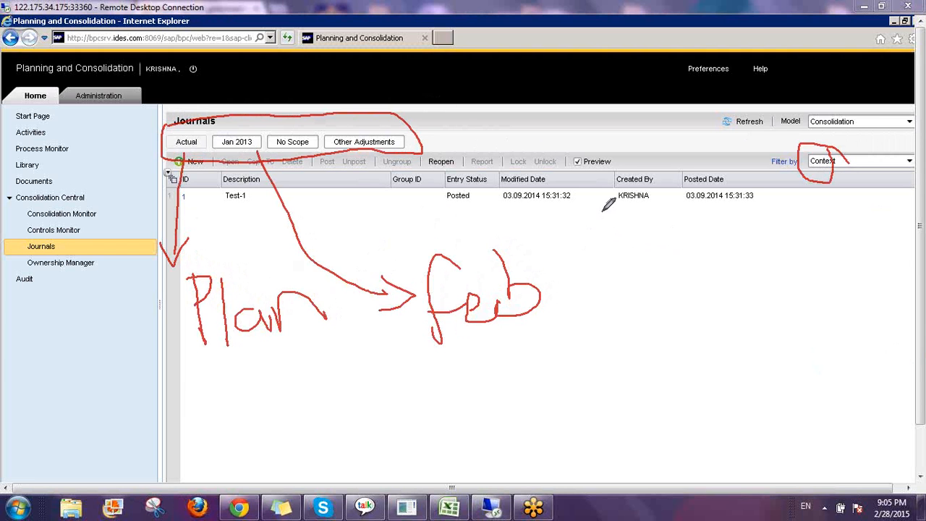
pyautogui.moveTo(603, 211)
pyautogui.mouseDown()
pyautogui.moveTo(612, 318)
pyautogui.moveTo(640, 293)
pyautogui.mouseUp()
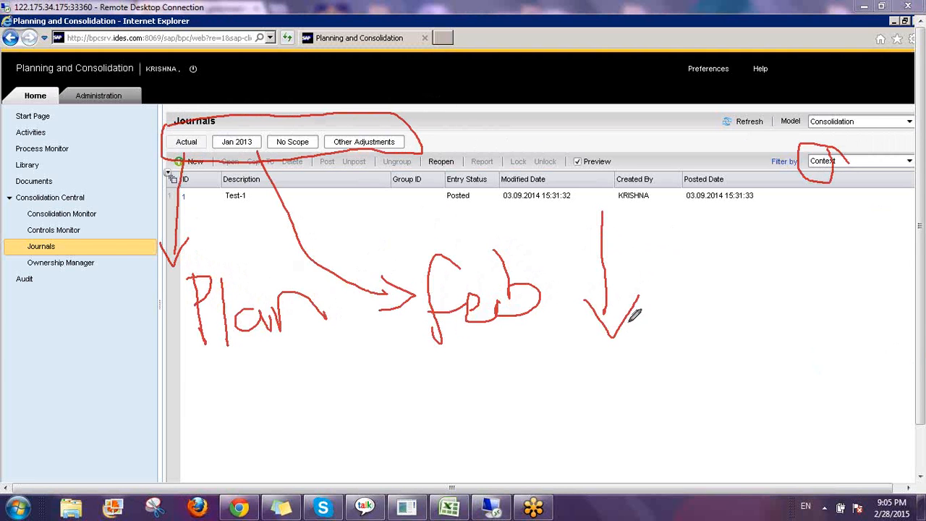
pyautogui.moveTo(677, 257)
pyautogui.mouseDown()
pyautogui.moveTo(634, 288)
pyautogui.moveTo(683, 257)
pyautogui.moveTo(699, 282)
pyautogui.mouseUp()
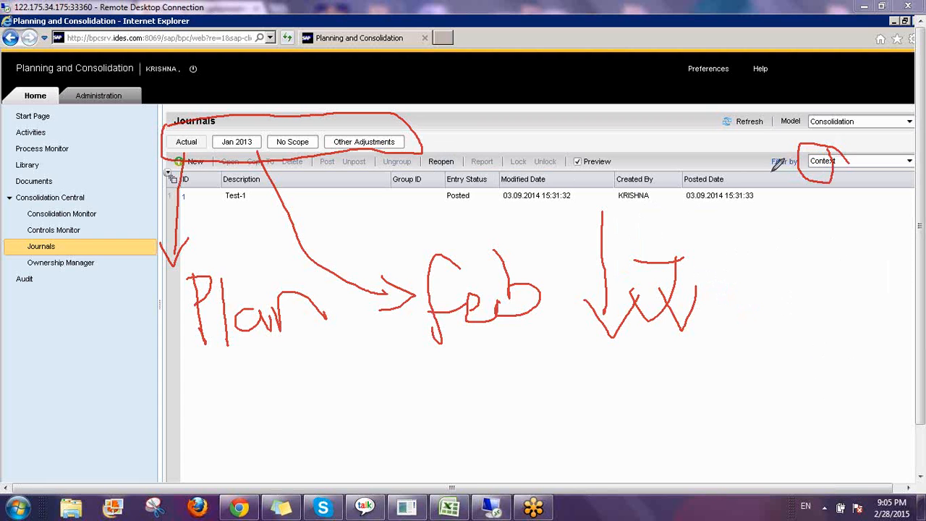
pyautogui.moveTo(771, 172); pyautogui.dragTo(814, 170)
pyautogui.click(848, 404)
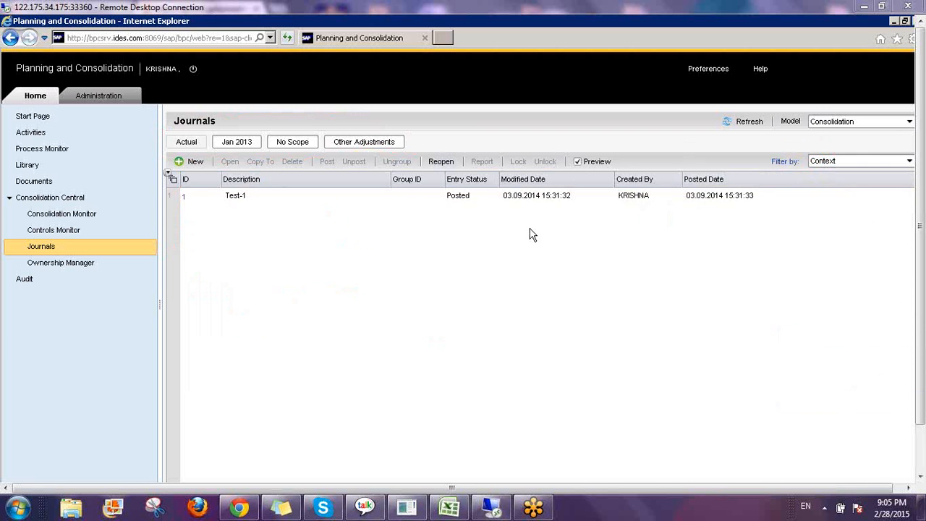
# - Filter the Journals list by Advanced Query and add Plan to Actual as the category members
pyautogui.click(830, 165)
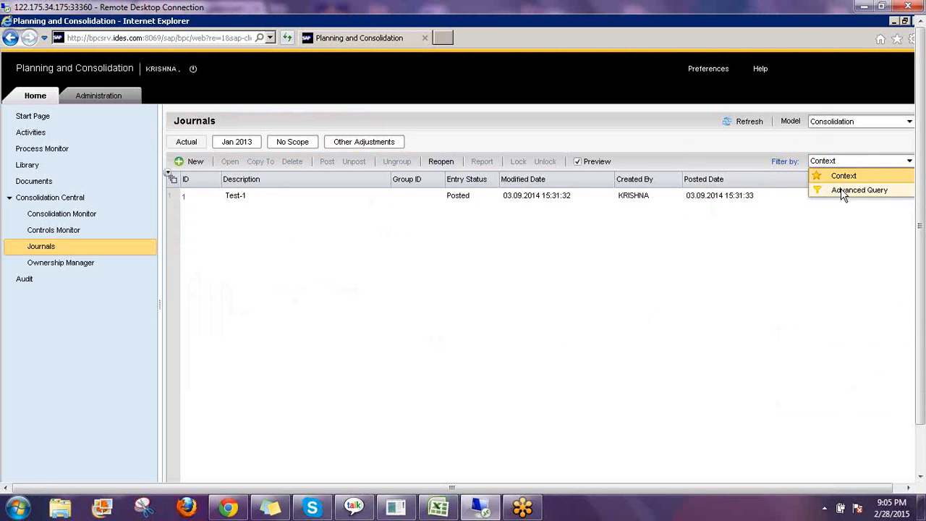
pyautogui.click(842, 191)
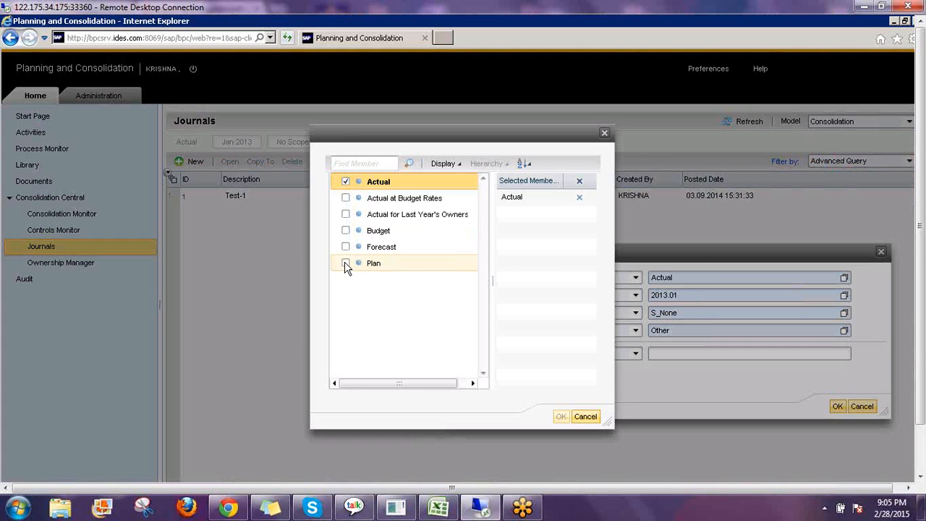
pyautogui.click(346, 263)
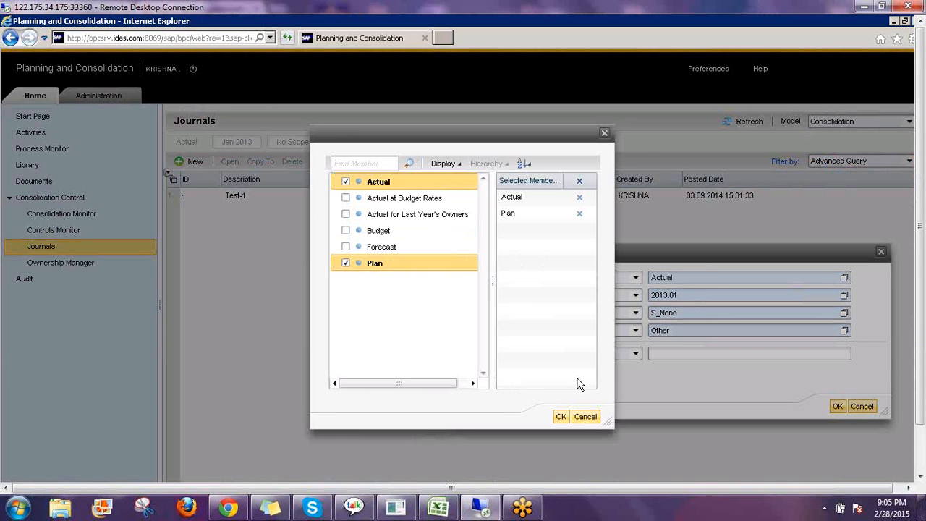
pyautogui.click(561, 416)
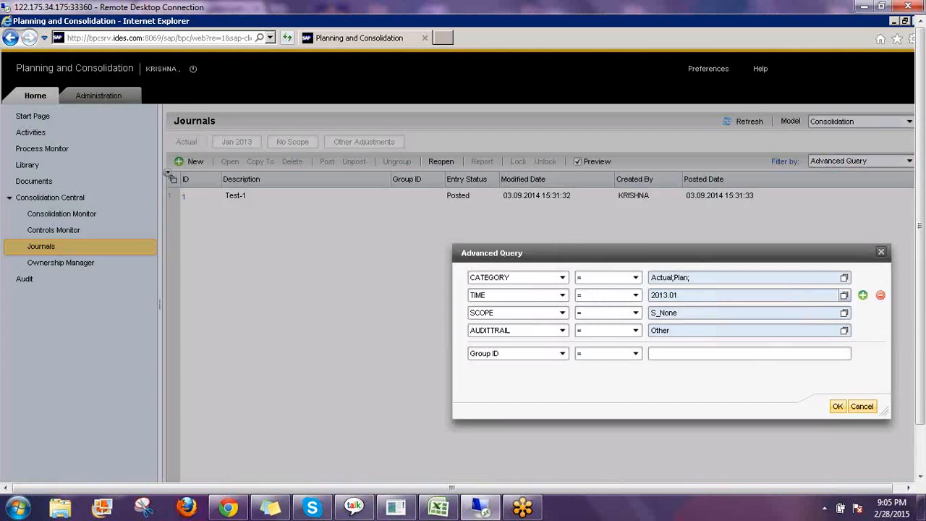
# - Add Feb 2013 and Mar 2013 to the Advanced Query's time members alongside Jan 2013, and run the query
pyautogui.click(844, 295)
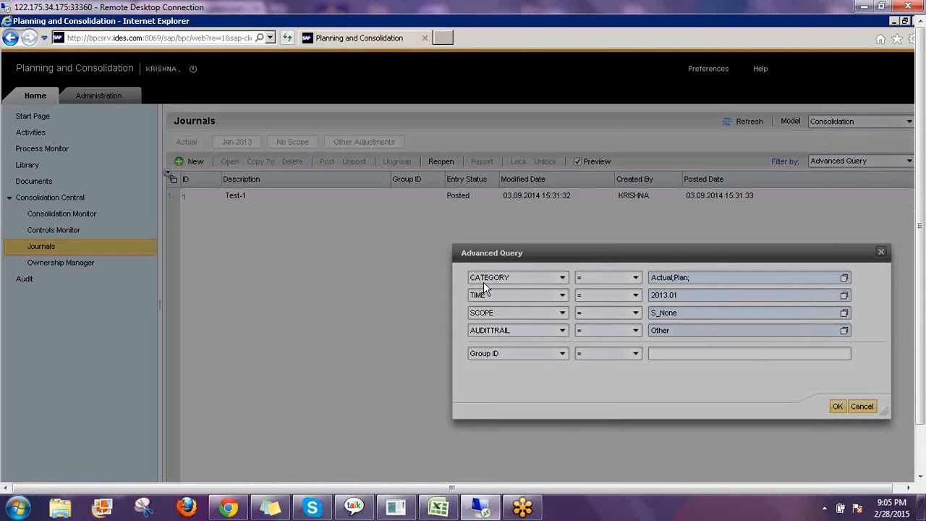
pyautogui.click(336, 295)
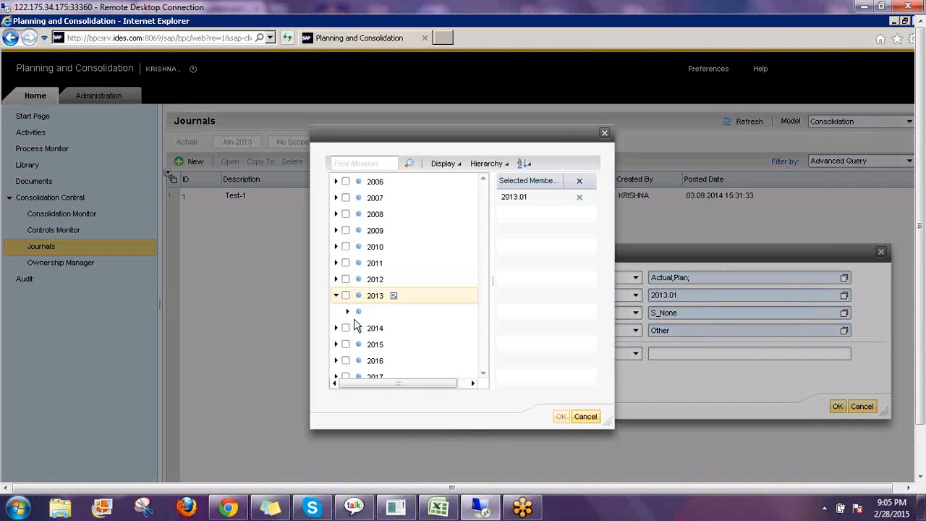
pyautogui.click(348, 312)
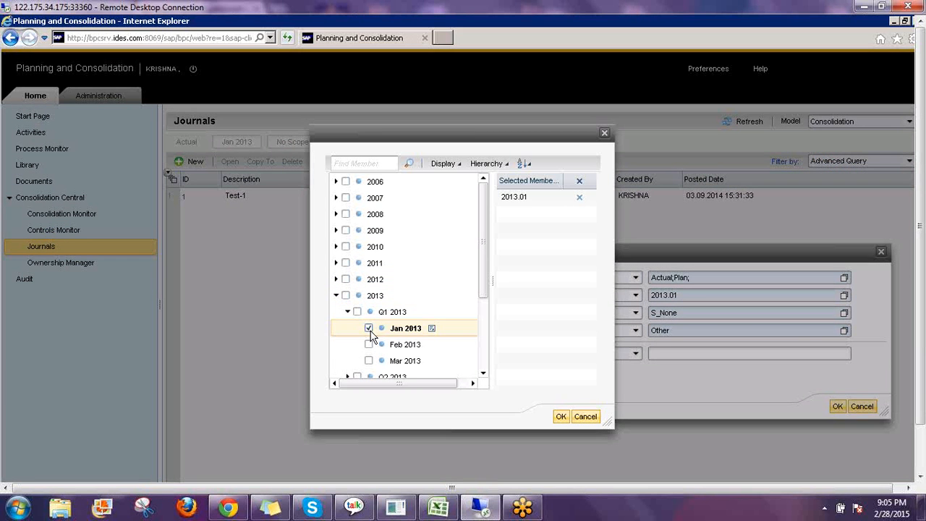
pyautogui.click(369, 345)
pyautogui.click(370, 361)
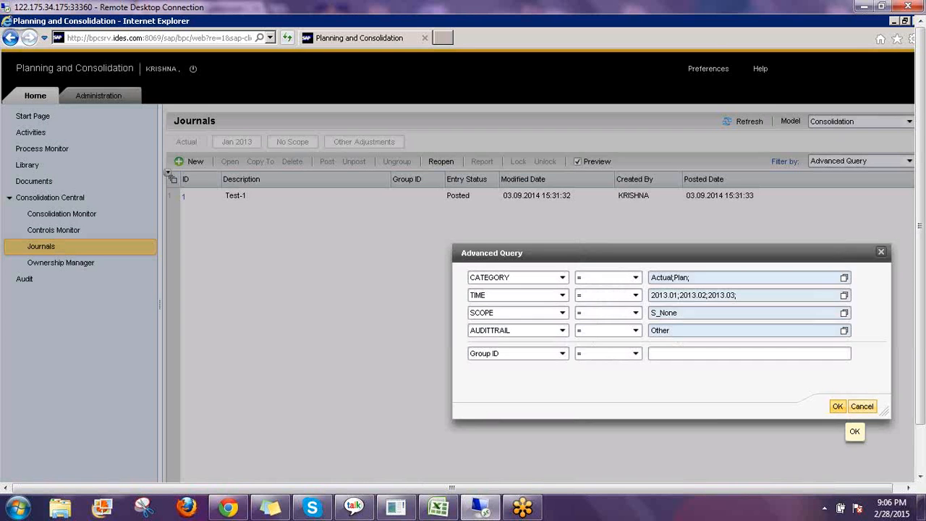
pyautogui.click(838, 406)
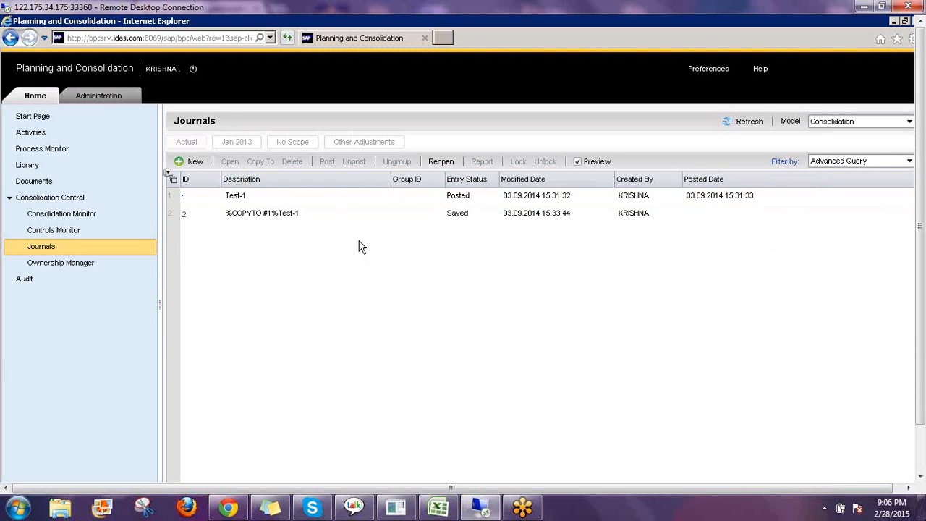
# - Open the saved Plan copy of Test-1 and set the PL510 line's entity to Algeria
pyautogui.click(306, 217)
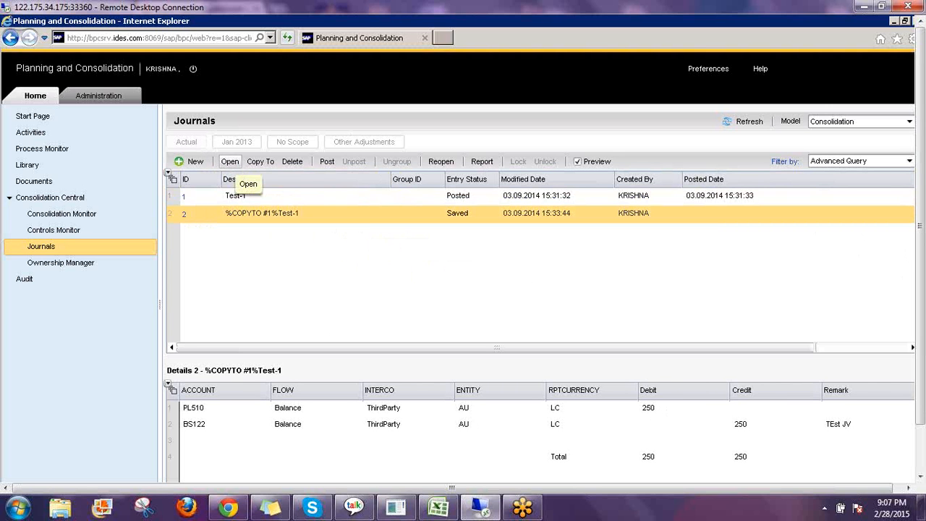
pyautogui.click(230, 161)
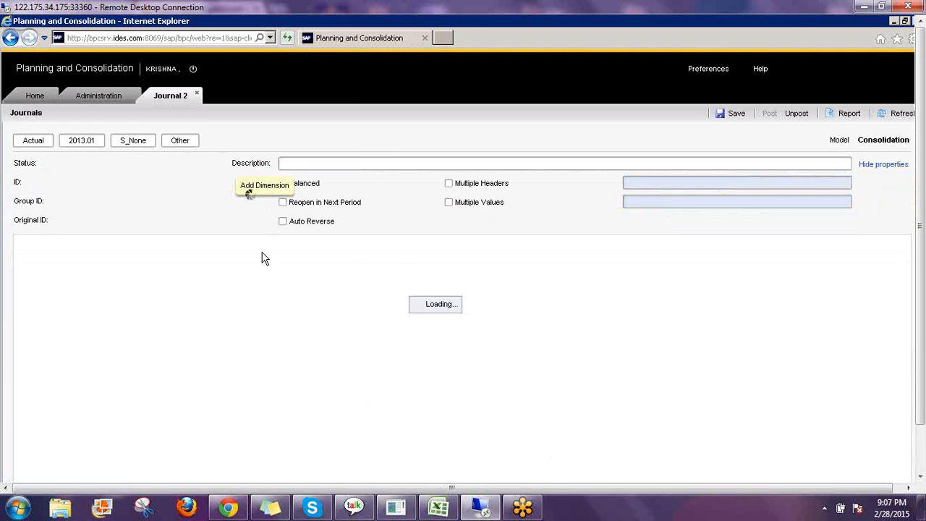
pyautogui.moveTo(247, 295)
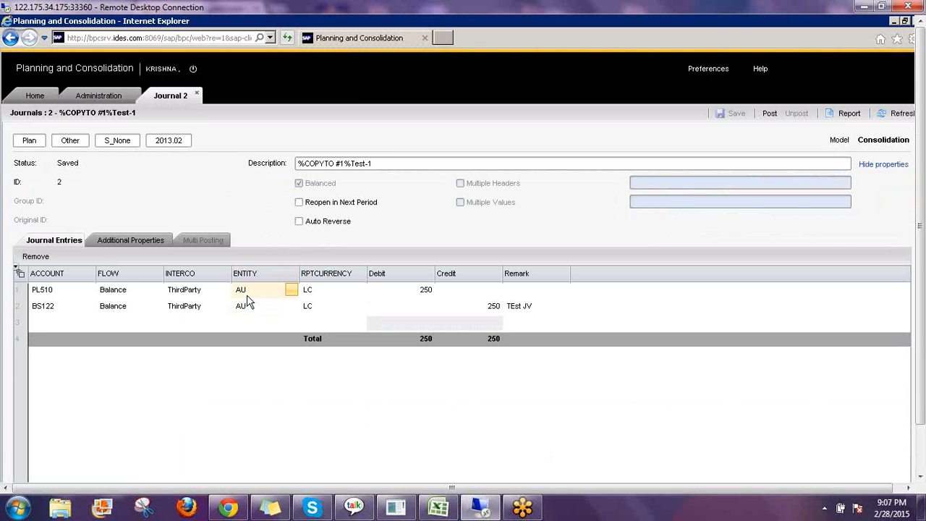
pyautogui.click(291, 293)
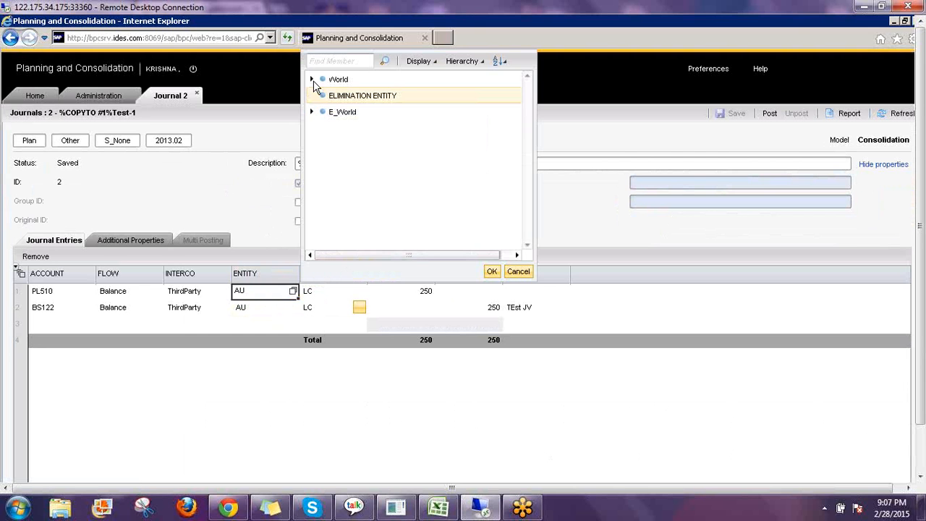
pyautogui.click(311, 79)
pyautogui.click(323, 95)
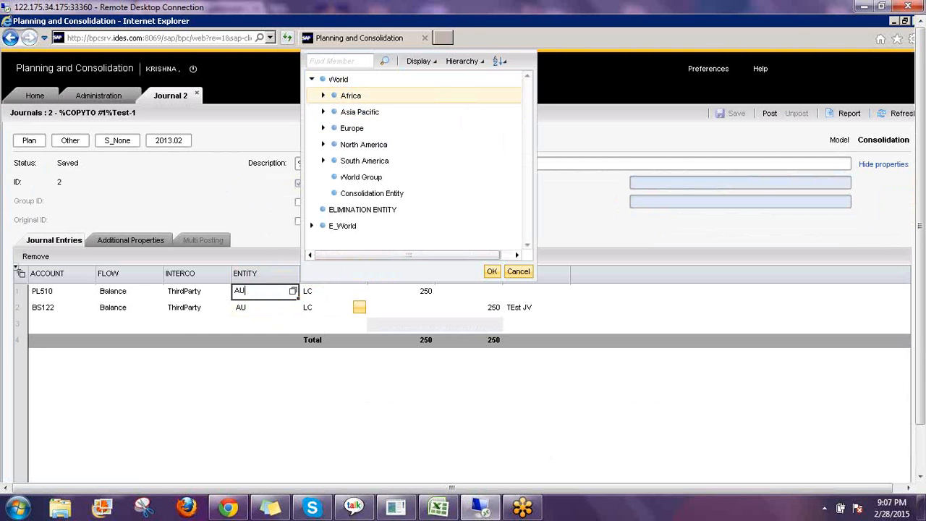
pyautogui.click(370, 116)
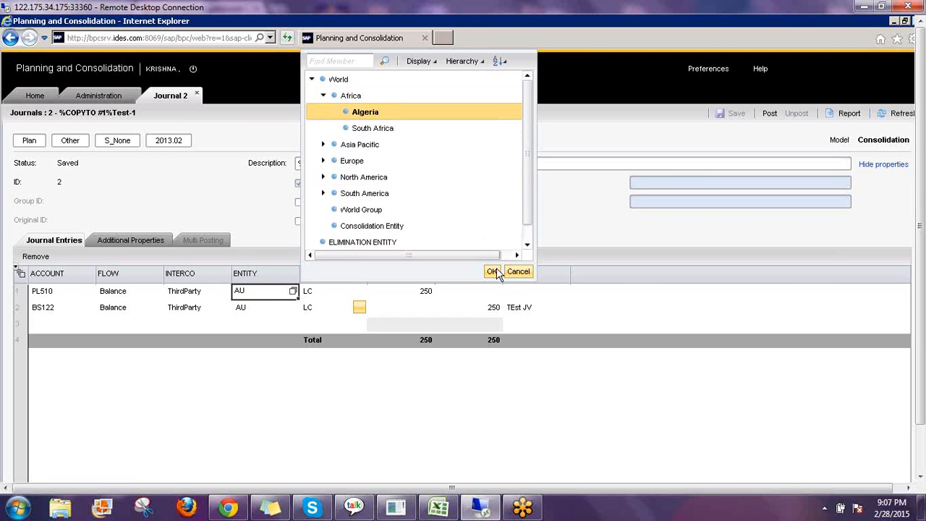
# - Change the entity of the BS122 line to Algeria, found under World and Africa
pyautogui.click(288, 308)
pyautogui.click(291, 306)
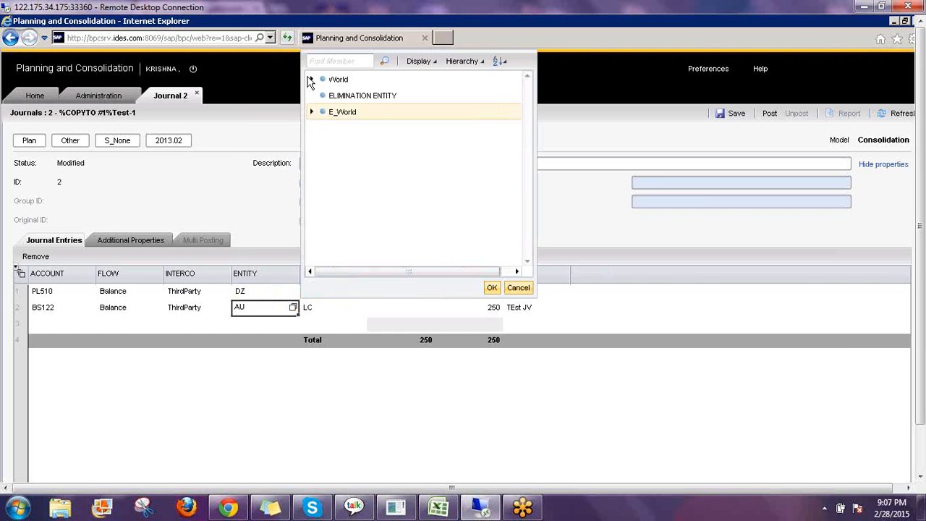
pyautogui.click(312, 79)
pyautogui.click(322, 95)
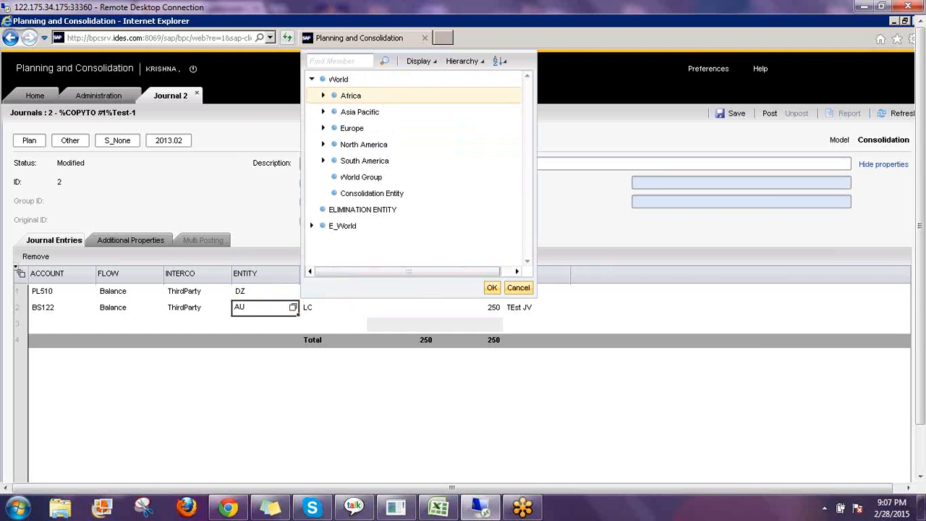
pyautogui.click(363, 114)
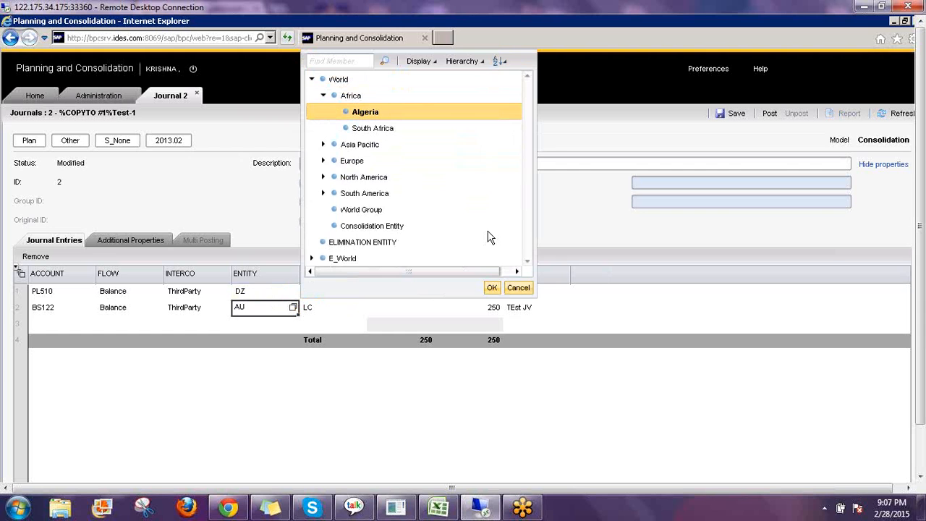
pyautogui.click(492, 290)
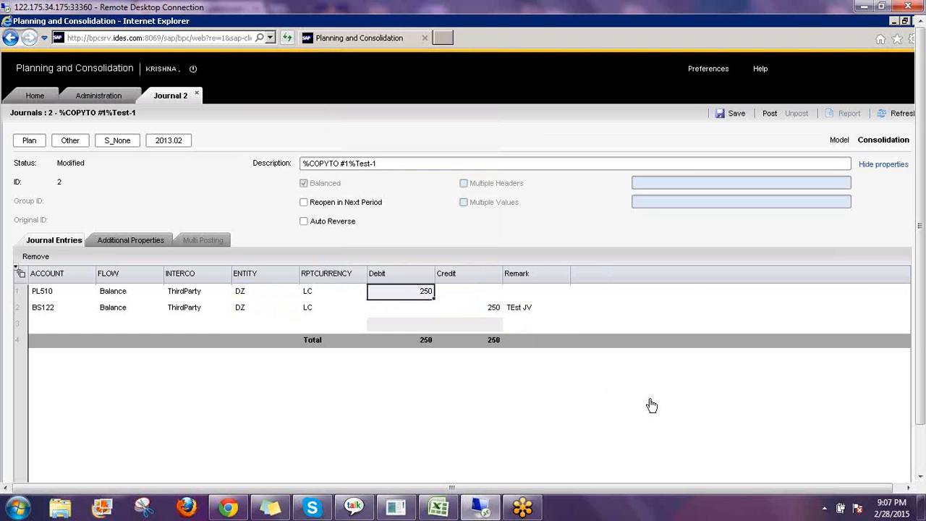
# - Set the PL510 line's debit and the BS122 line's credit to 233
pyautogui.write('2')
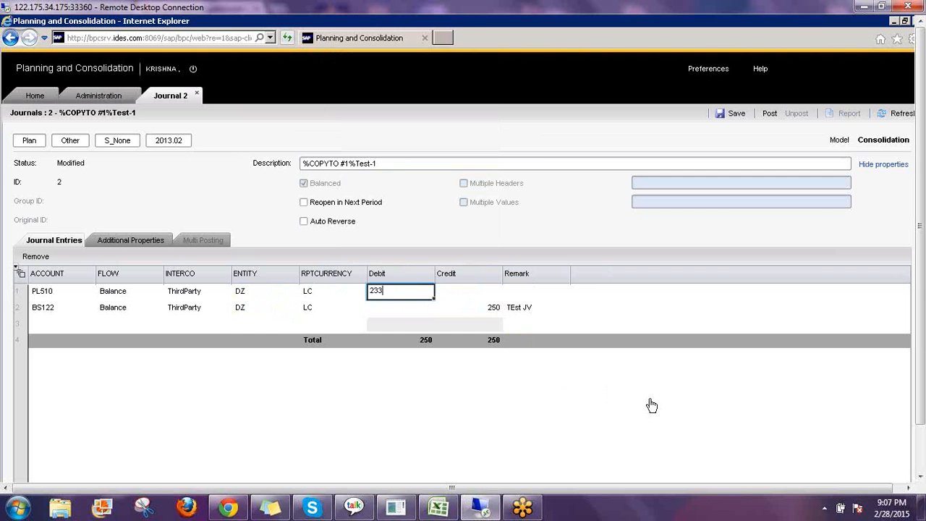
pyautogui.write('33')
pyautogui.press('Return')
pyautogui.press('Tab')
pyautogui.press('Tab')
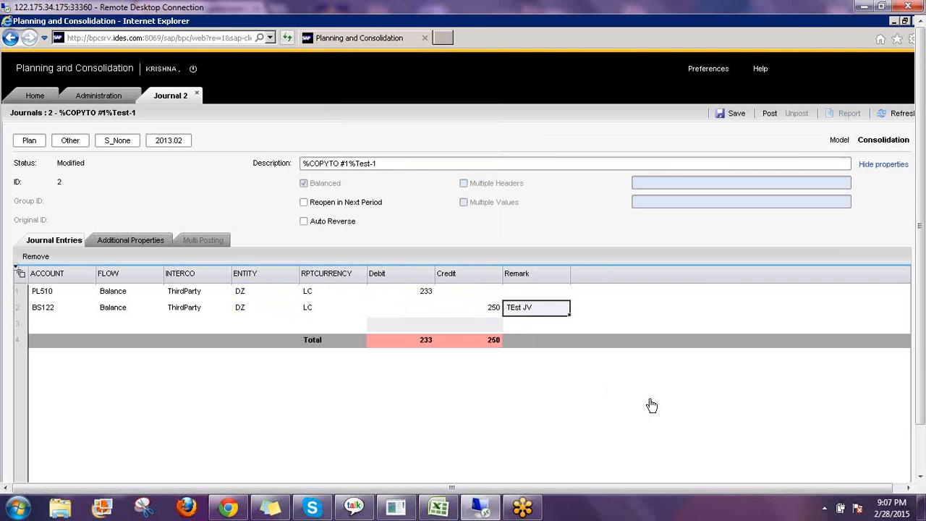
pyautogui.hotkey('shift', 'Tab')
pyautogui.write('2')
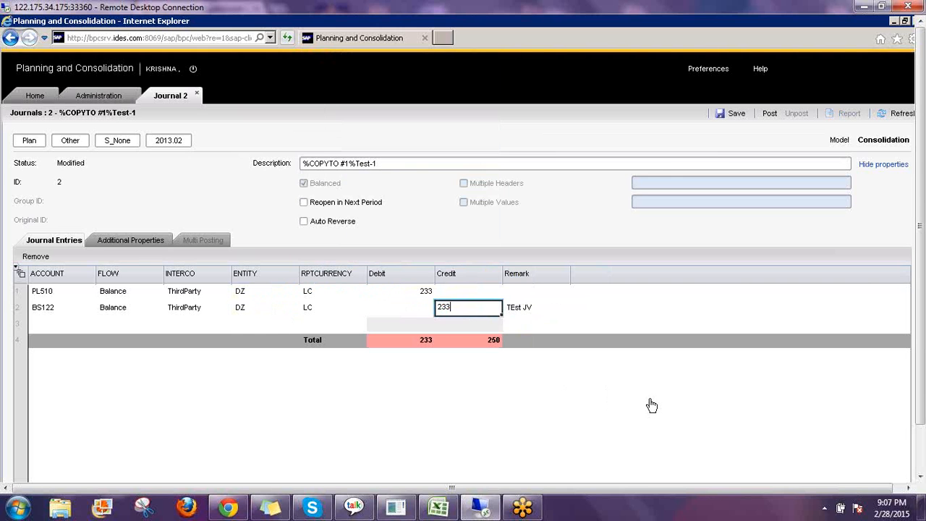
pyautogui.press('Return')
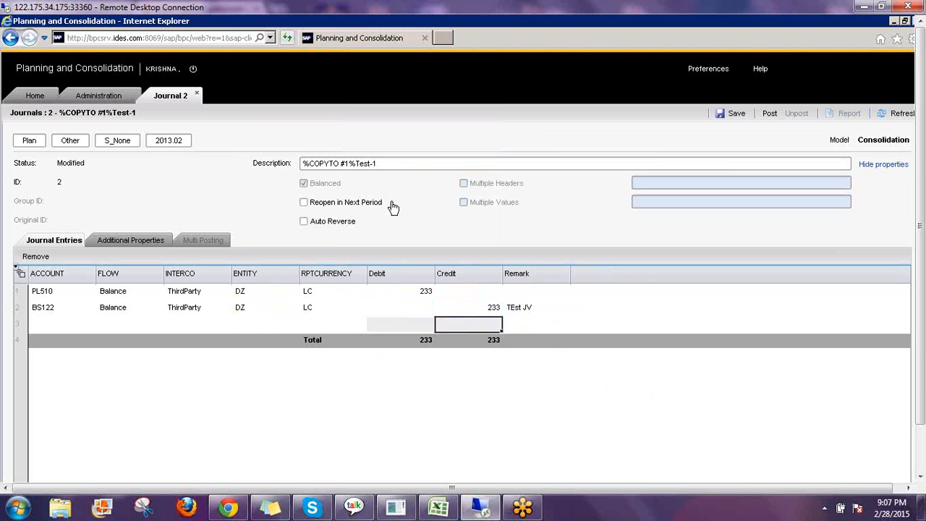
# - Replace the remark on the BS122 line with "Copied"
pyautogui.click(518, 309)
pyautogui.write('C')
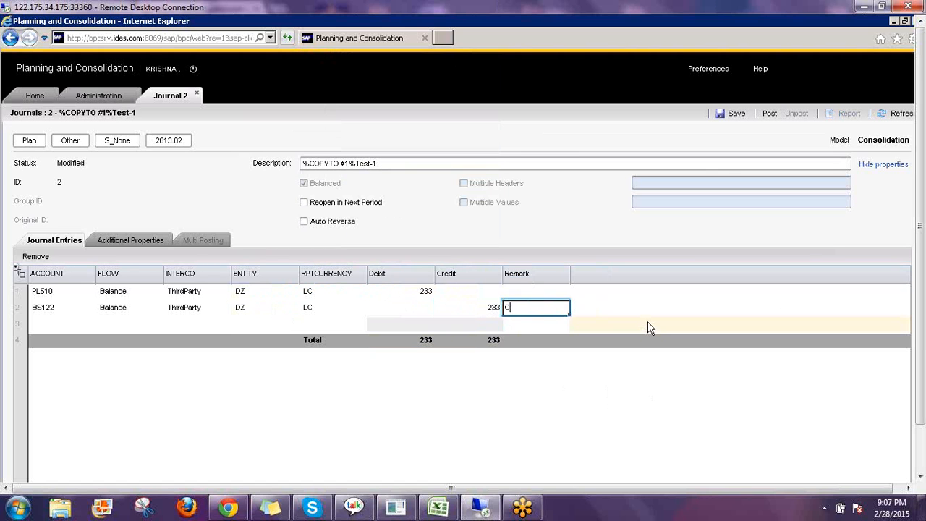
pyautogui.write('opied')
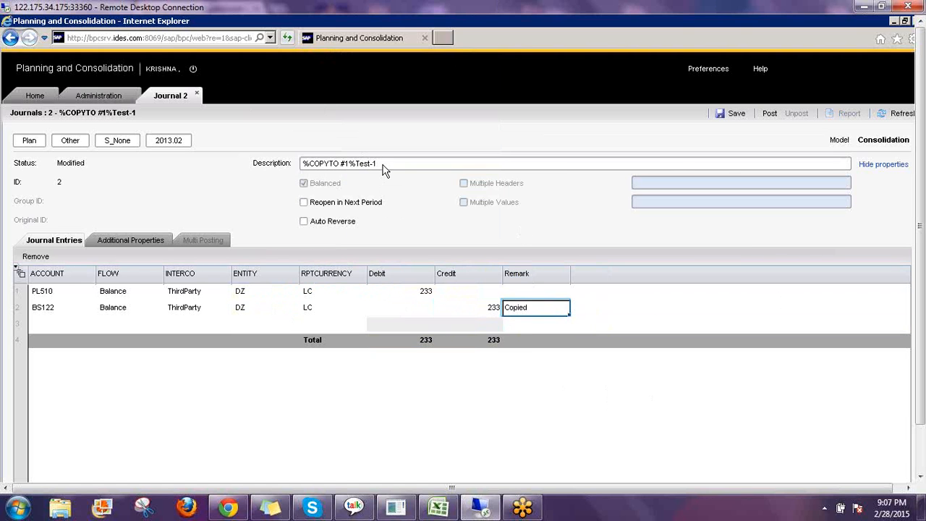
# - Replace the journal's description with "Copied JV"
pyautogui.click(383, 165)
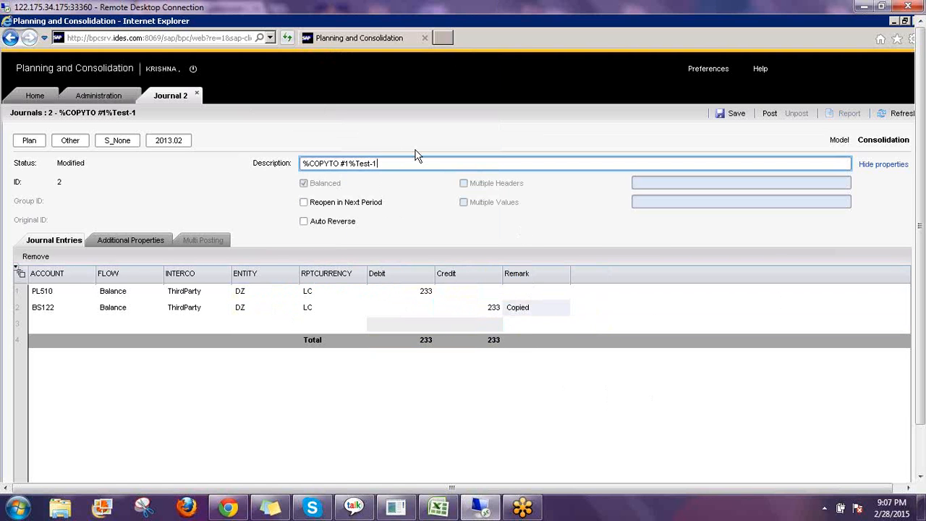
pyautogui.press('BackSpace')
pyautogui.press('BackSpace')
pyautogui.press('BackSpace')
pyautogui.press('BackSpace')
pyautogui.press('BackSpace')
pyautogui.press('BackSpace')
pyautogui.press('BackSpace')
pyautogui.press('BackSpace')
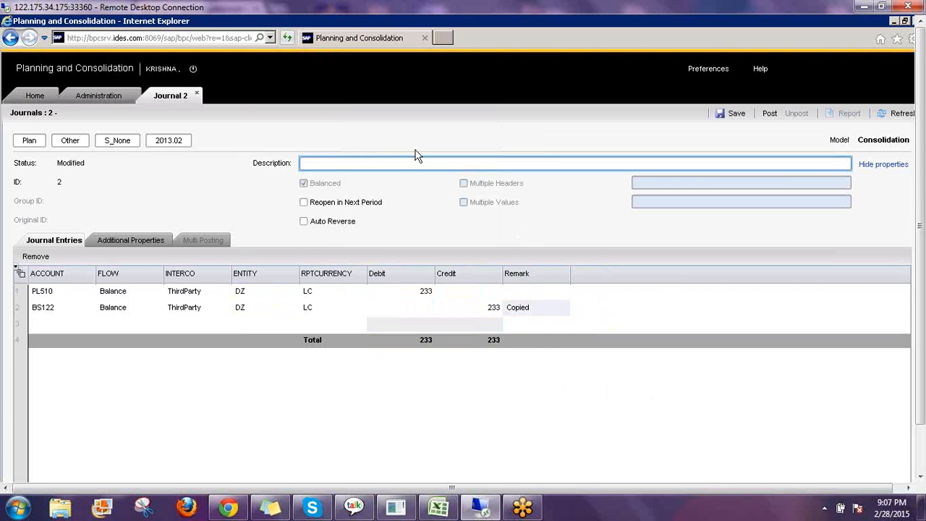
pyautogui.write('Copied JV')
# - Post the Copied JV journal and confirm the posting
pyautogui.click(772, 113)
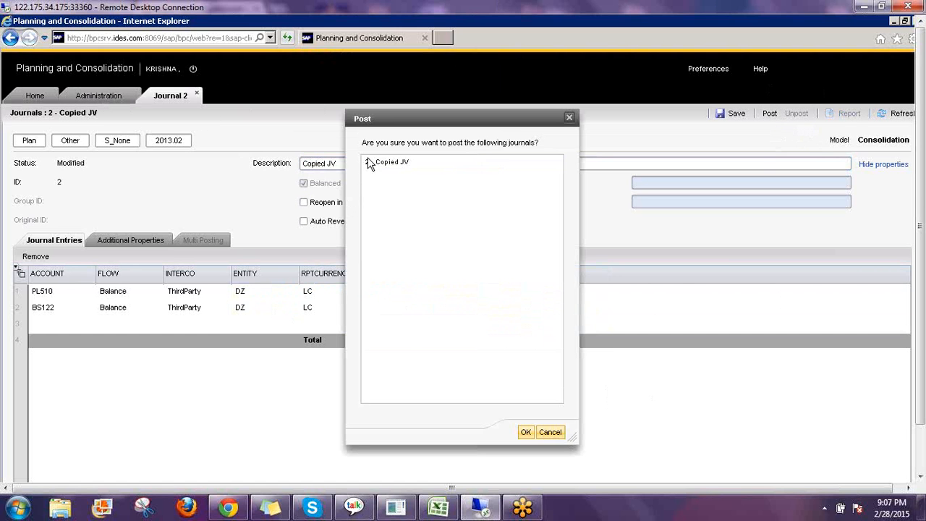
pyautogui.click(393, 162)
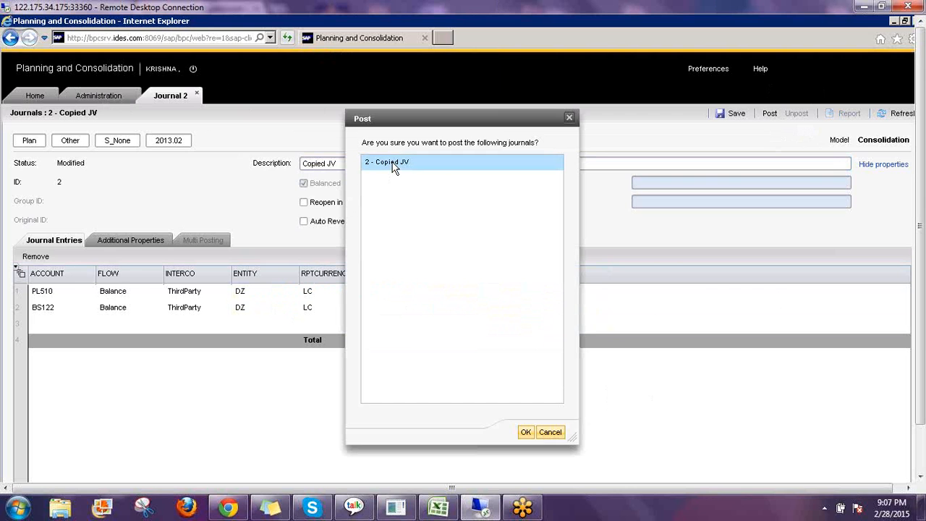
pyautogui.click(526, 432)
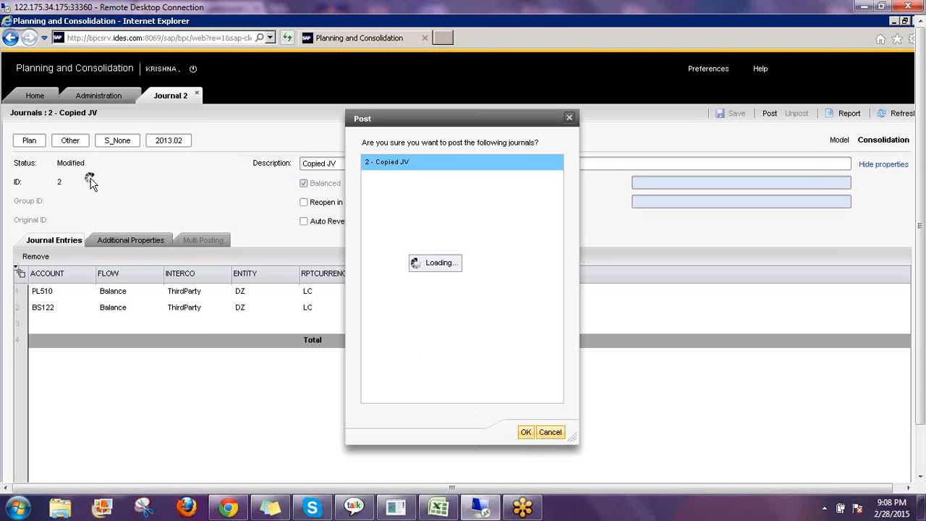
# - Close the journal and return to the Journals list to examine the status and details of journal 2
pyautogui.click(196, 95)
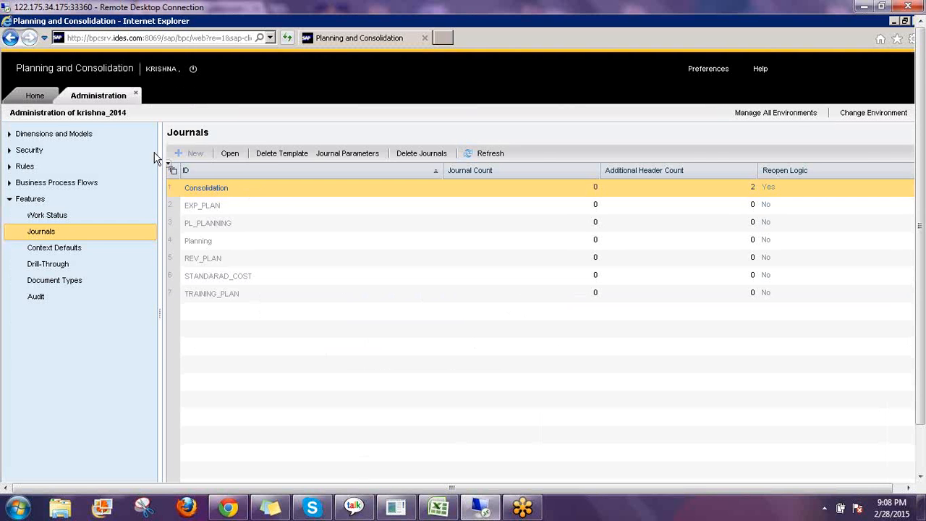
pyautogui.click(39, 100)
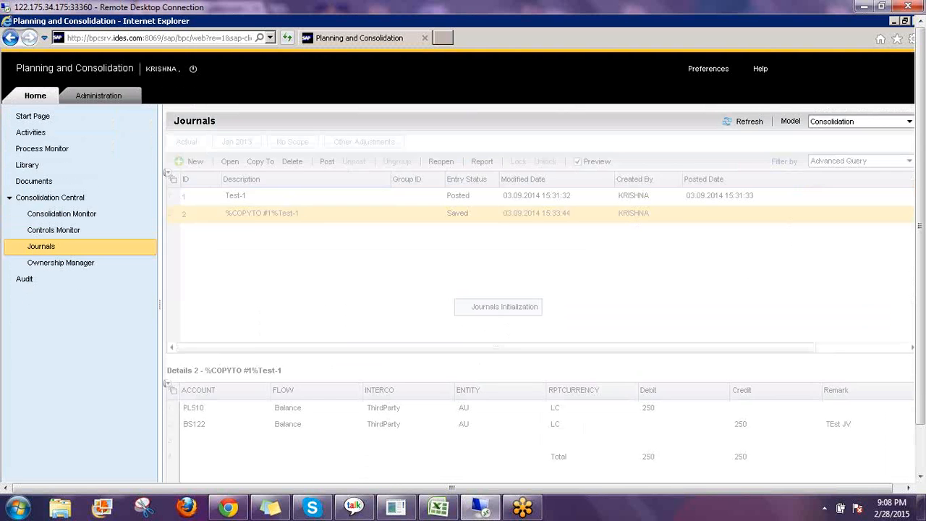
pyautogui.click(455, 217)
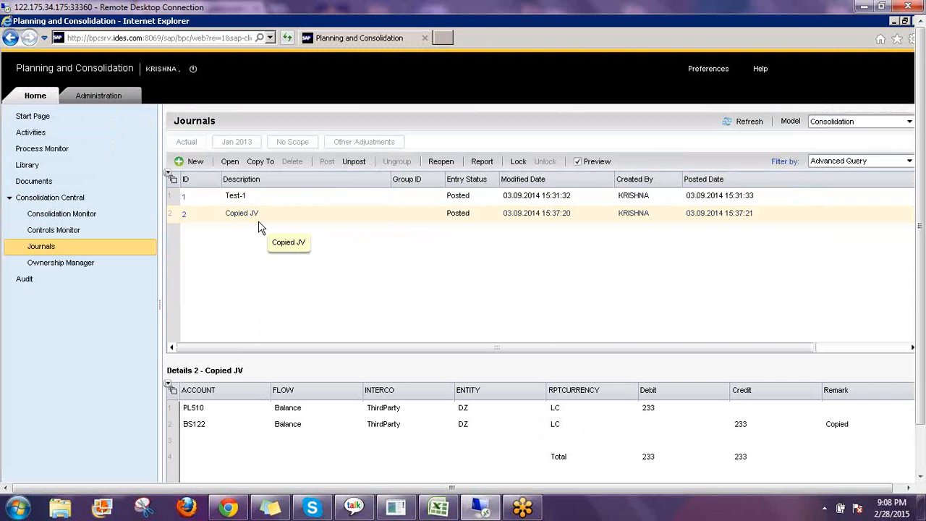
# - Copy the posted journal Copied JV to the Actual category
pyautogui.click(246, 213)
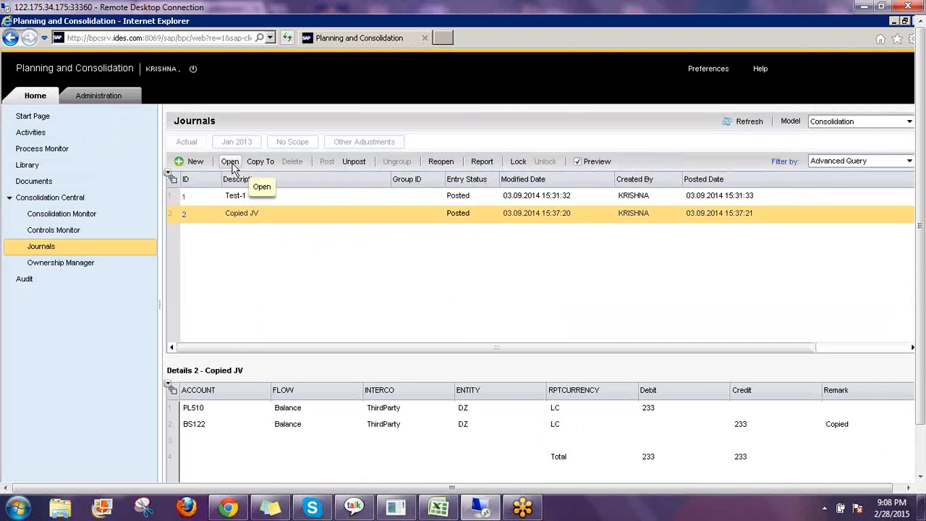
pyautogui.click(248, 213)
pyautogui.click(260, 162)
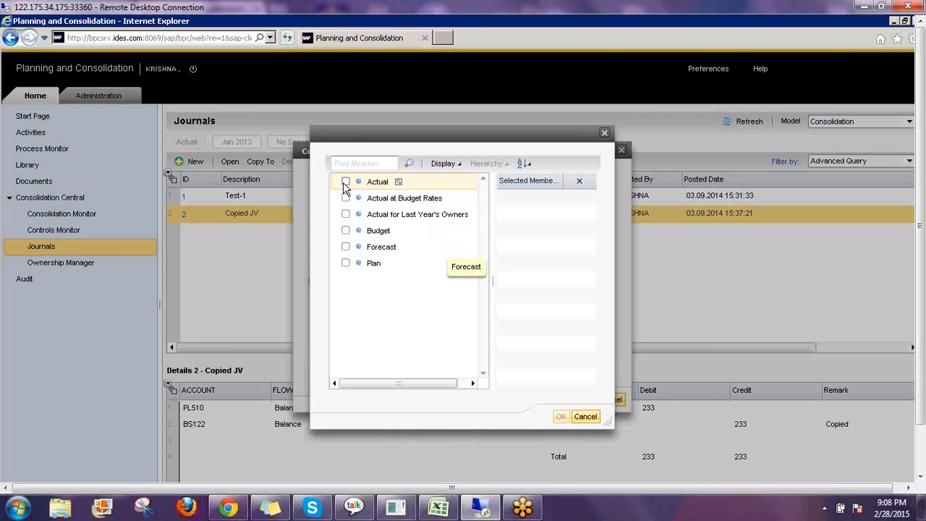
pyautogui.click(345, 183)
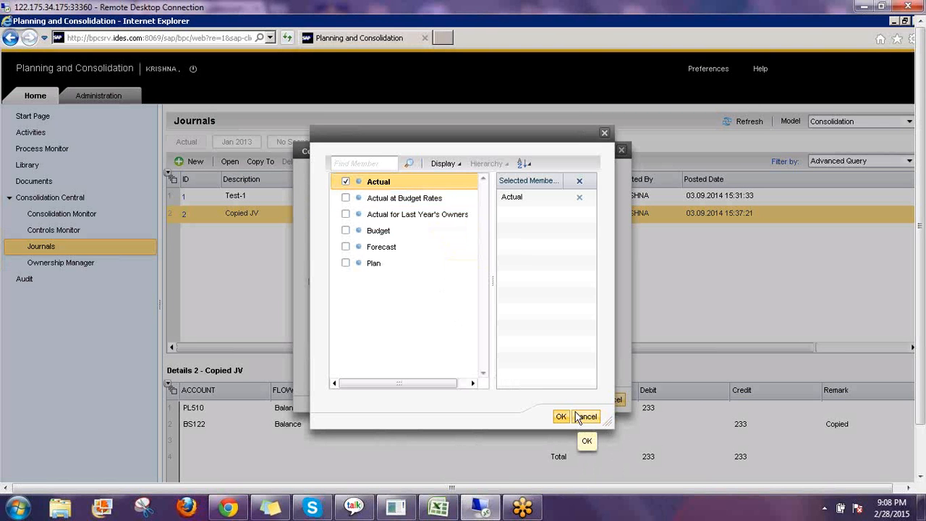
pyautogui.click(561, 417)
pyautogui.click(583, 401)
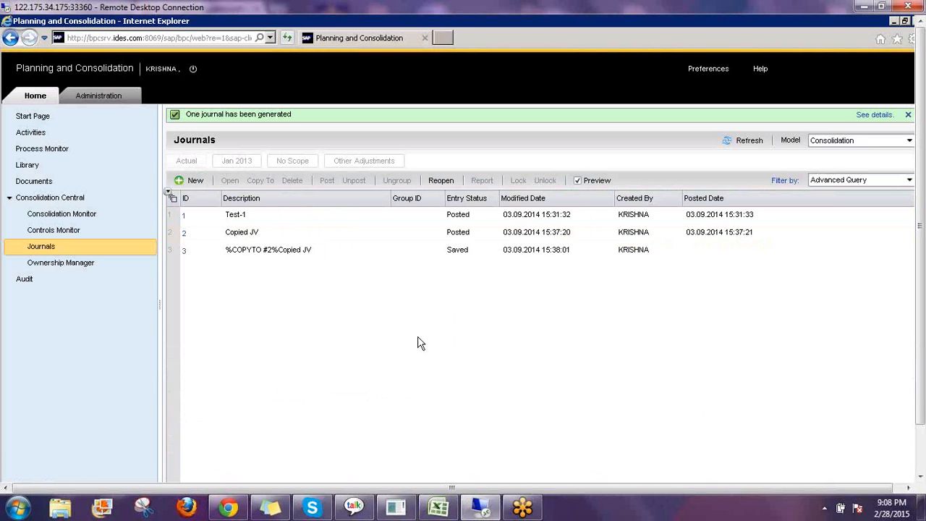
# - Open the saved copy of Copied JV, change its description to "Reversal" and enable Auto Reverse
pyautogui.click(278, 252)
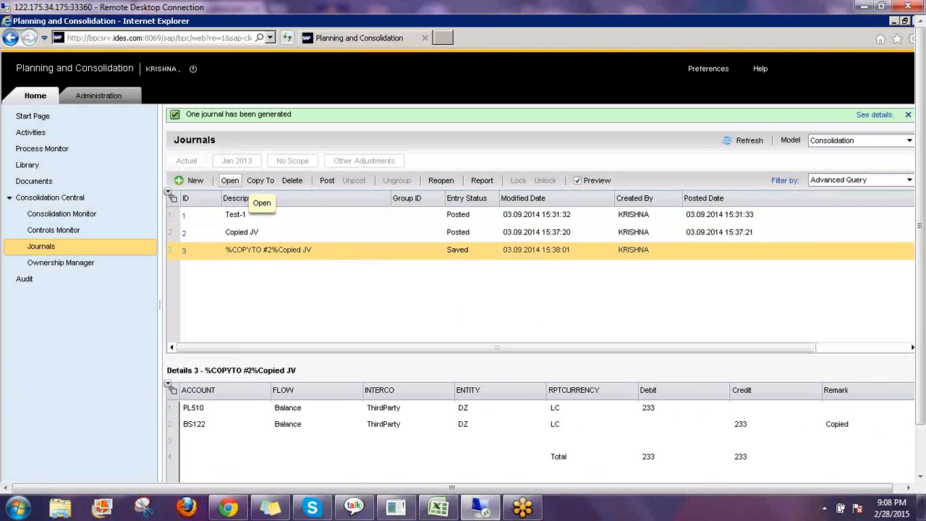
pyautogui.click(229, 180)
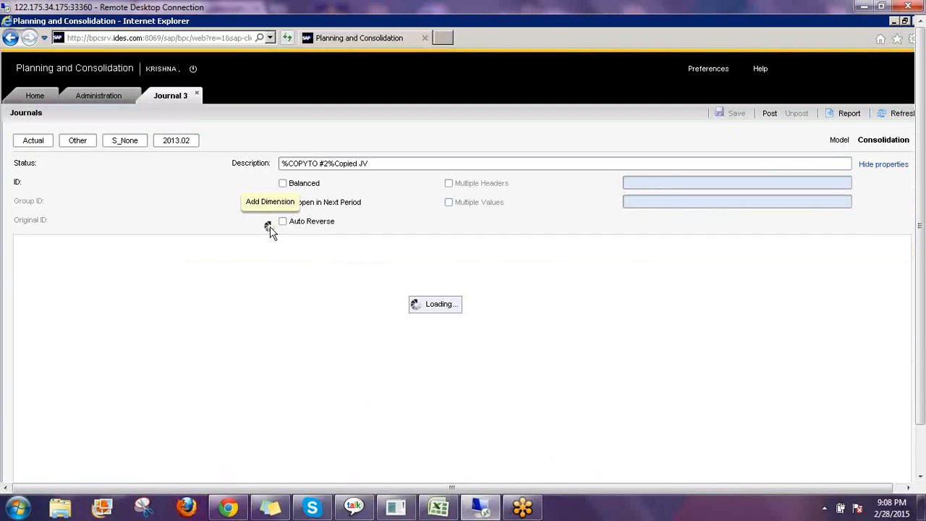
pyautogui.click(395, 163)
pyautogui.hotkey('ctrl', 'a')
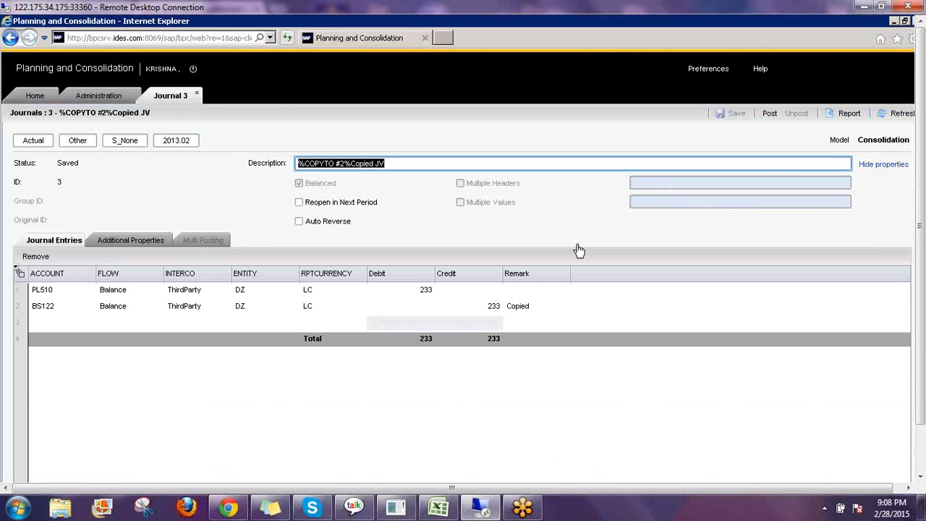
pyautogui.write('Rever')
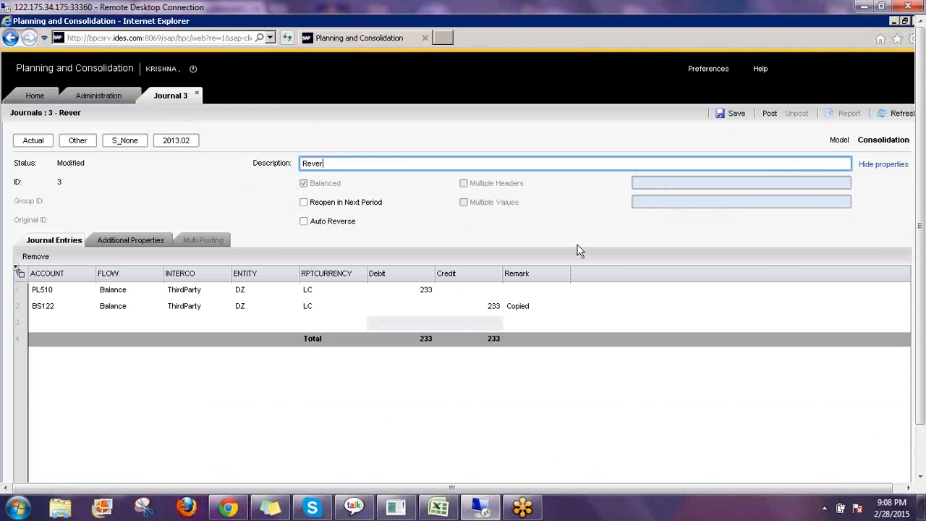
pyautogui.write('sal')
pyautogui.click(306, 223)
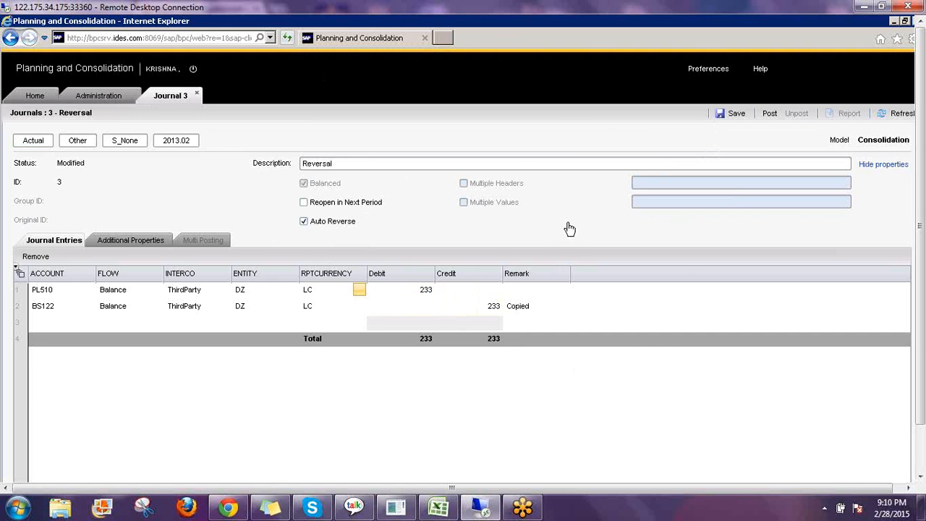
pyautogui.click(338, 163)
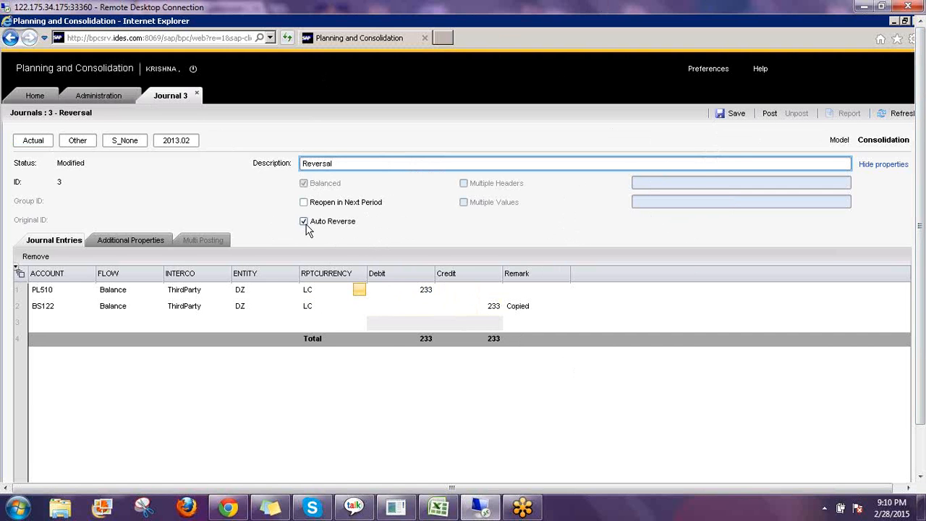
# - Post the Reversal journal and confirm the posting
pyautogui.click(767, 114)
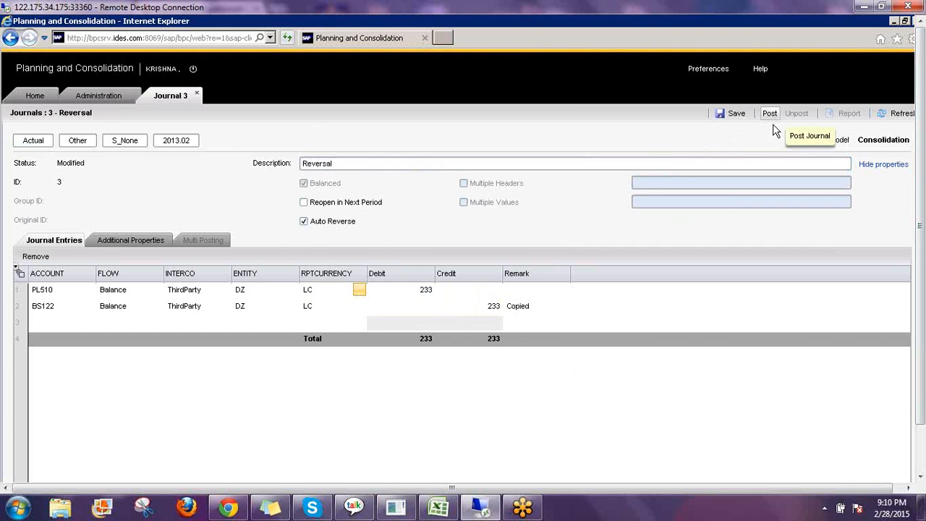
pyautogui.click(417, 164)
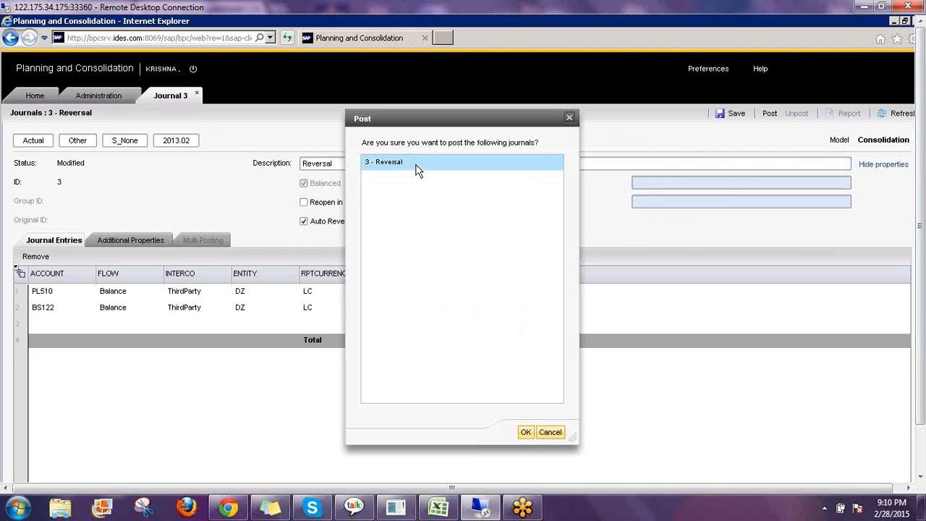
pyautogui.click(526, 432)
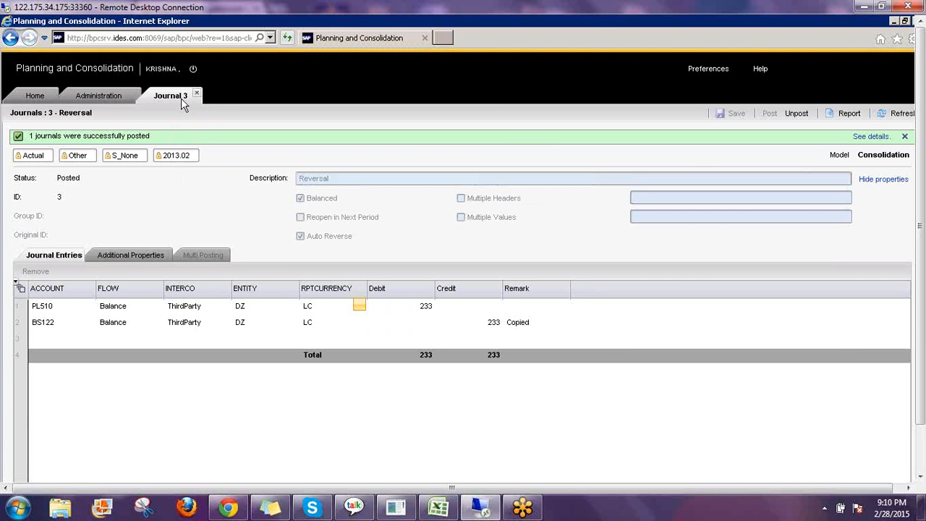
# - Close the posted journal and open the automatically generated reversal, journal 4, from the Journals list
pyautogui.click(196, 94)
pyautogui.click(34, 95)
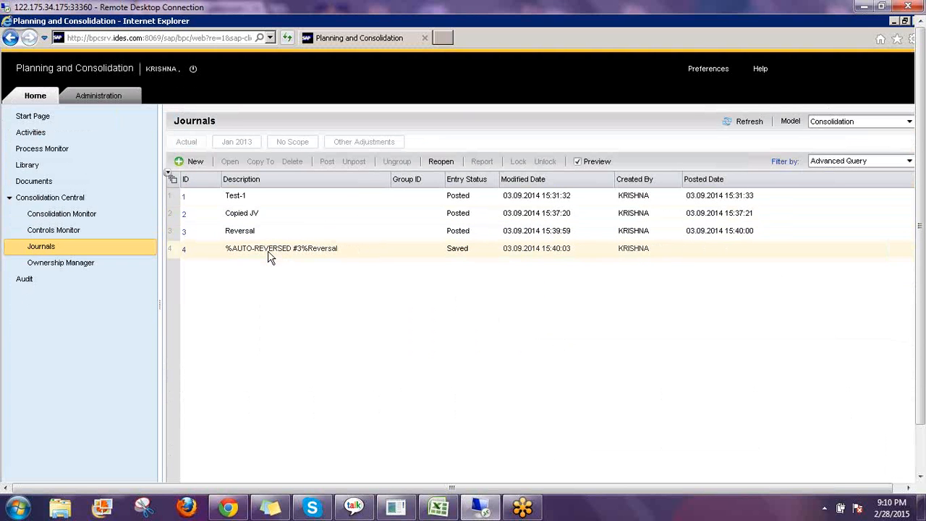
pyautogui.click(268, 253)
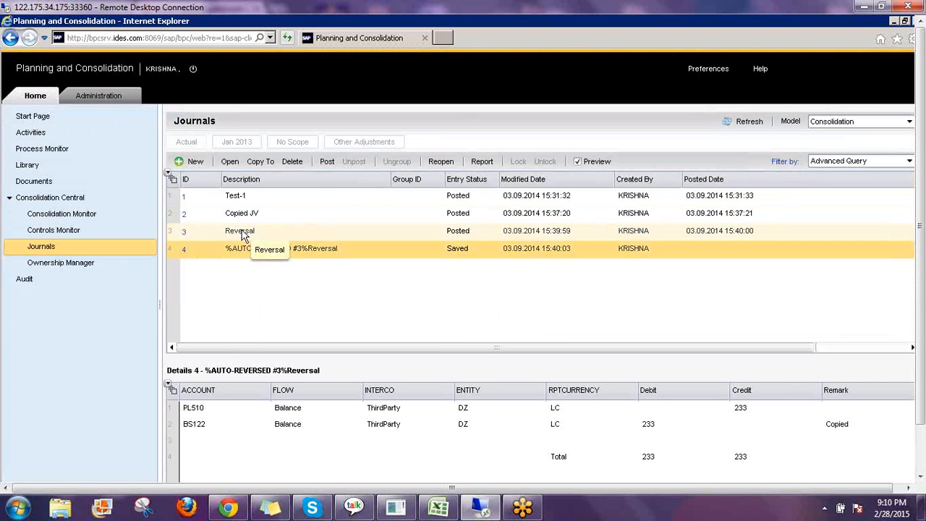
pyautogui.click(229, 161)
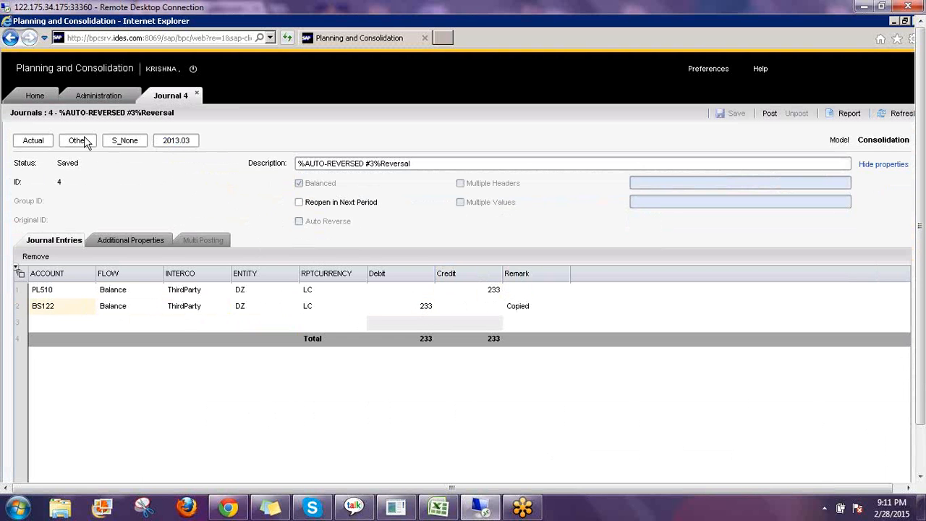
# - Open the posted Reversal journal as well, to compare its period and entries with journal 4
pyautogui.click(40, 95)
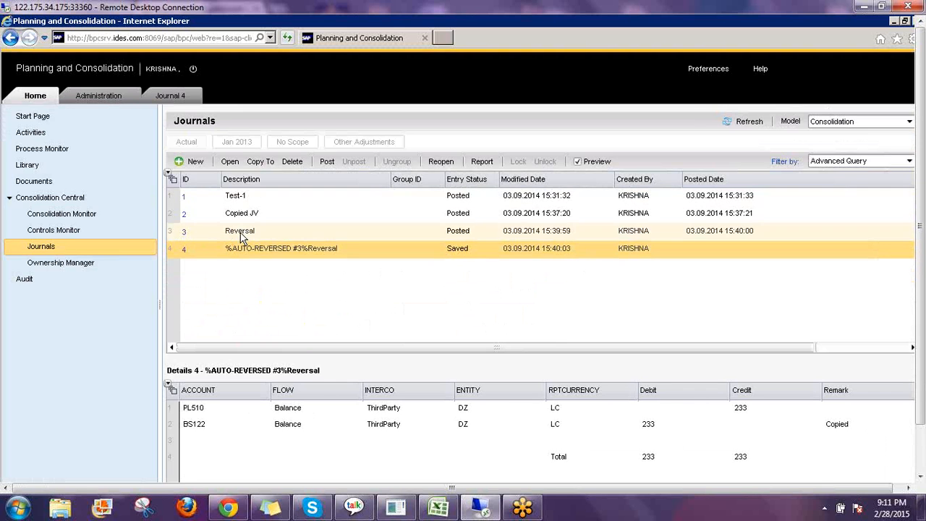
pyautogui.click(240, 236)
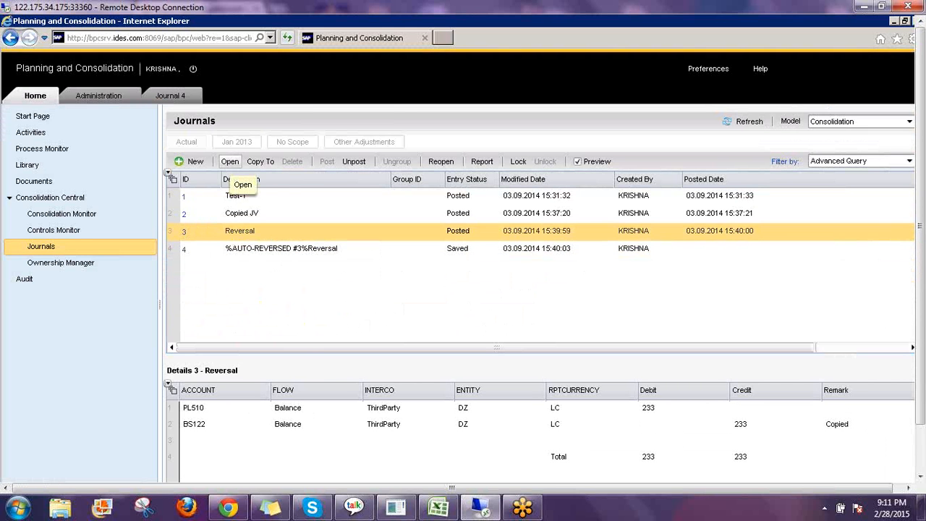
pyautogui.click(230, 161)
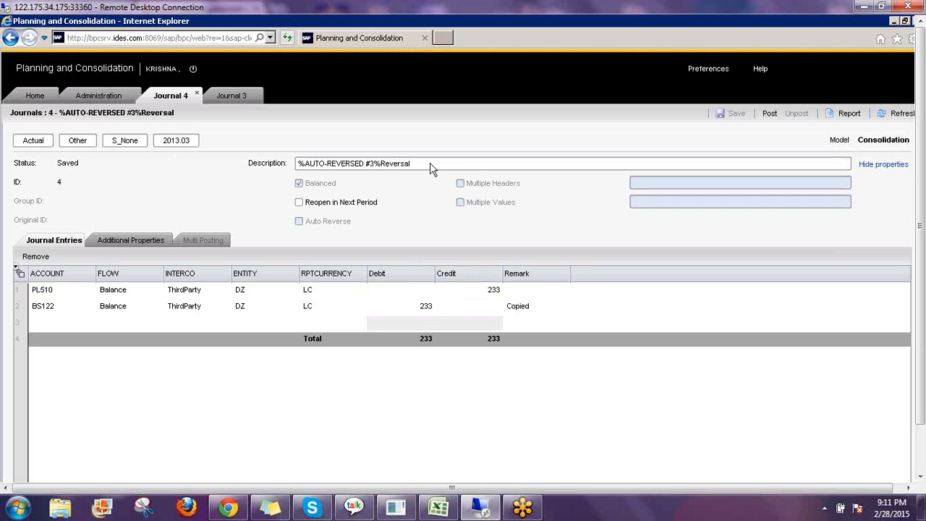
# - Replace the description of journal 4 with "Reversal of Feb Entry"
pyautogui.moveTo(430, 163); pyautogui.dragTo(275, 163)
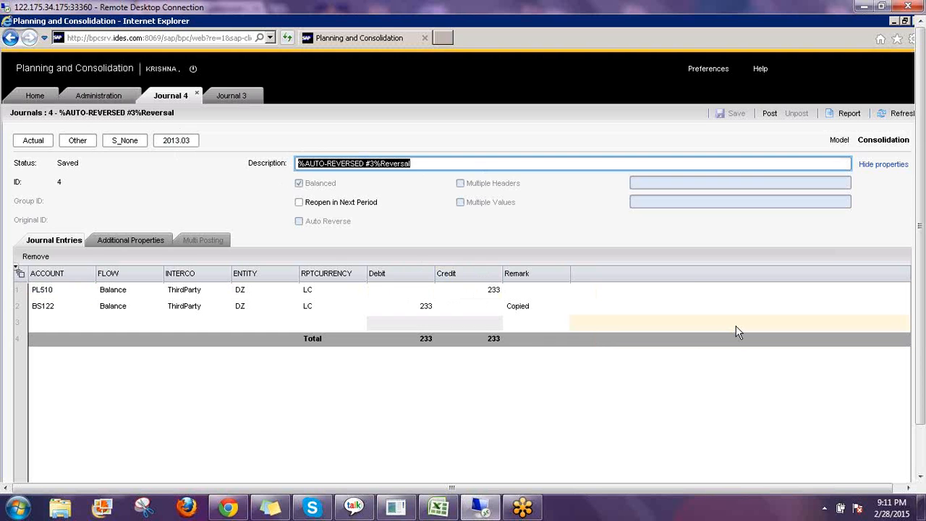
pyautogui.write('R')
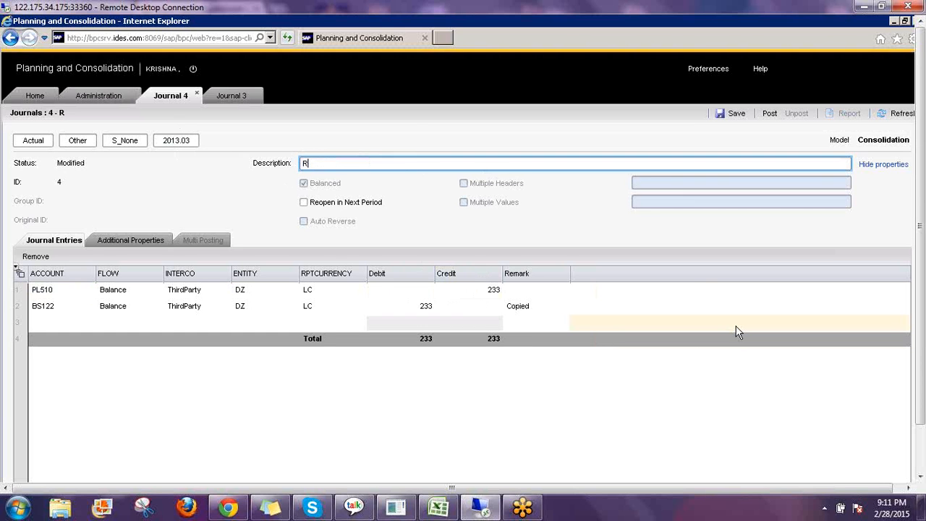
pyautogui.write('eversal of Feb Entry')
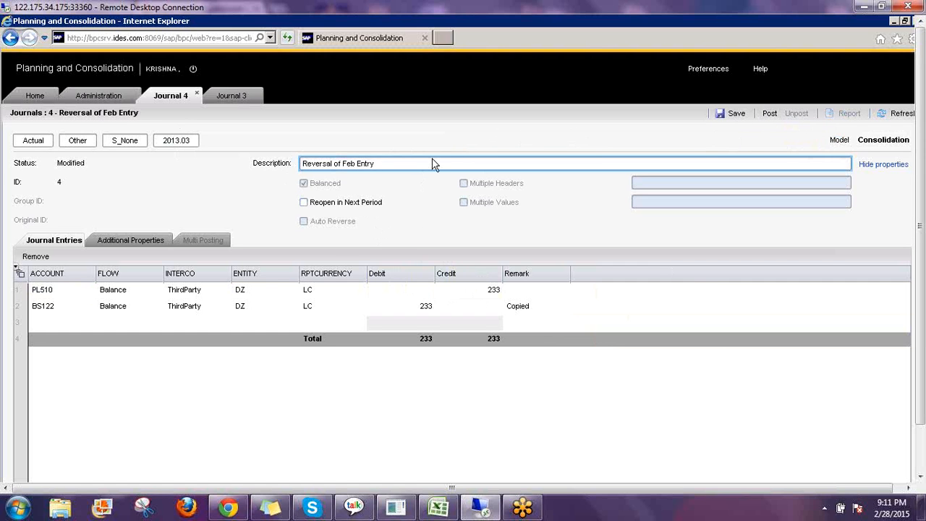
# - Post the Reversal of Feb Entry journal and confirm the posting
pyautogui.click(770, 116)
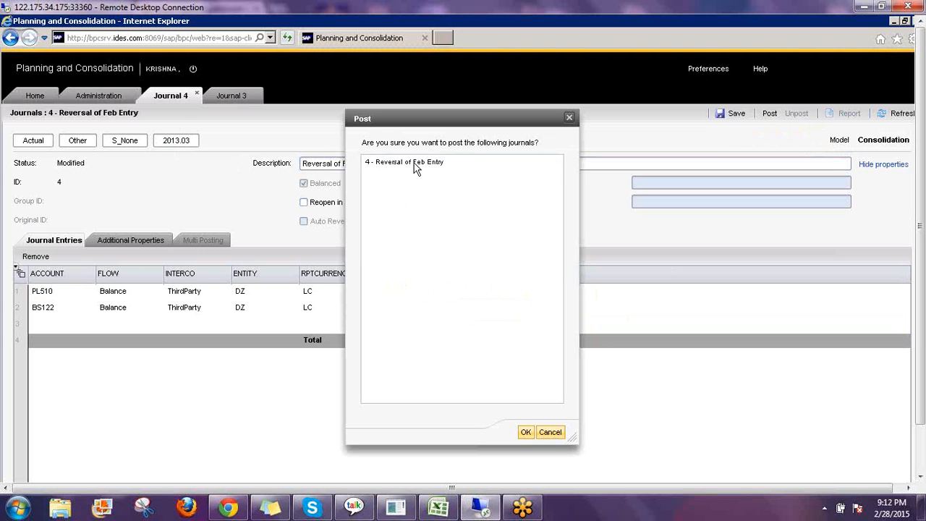
pyautogui.click(416, 168)
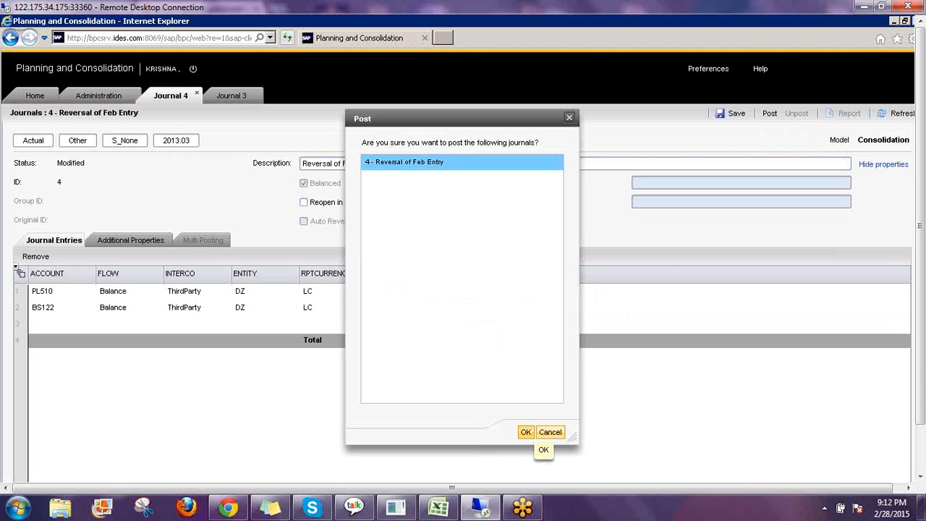
pyautogui.click(526, 432)
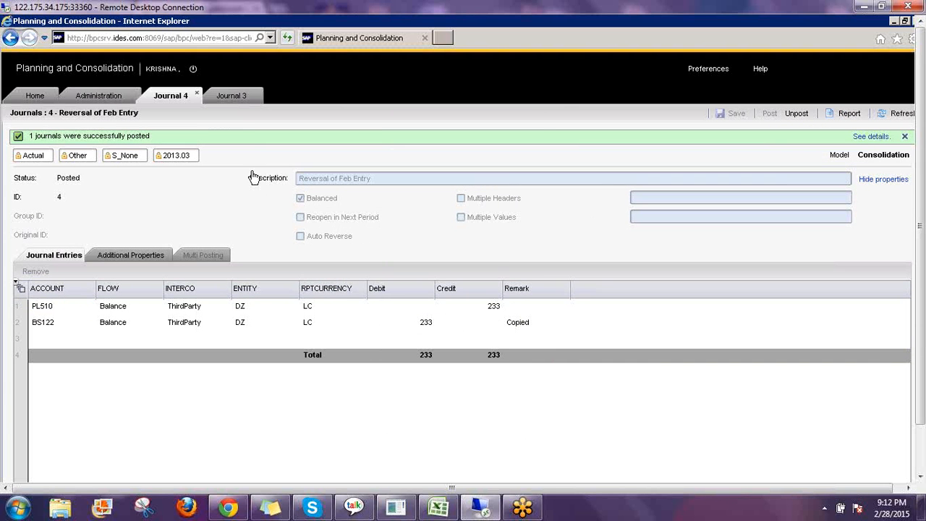
# - Close both open journals and examine the status and details of journal 4 in the Journals list
pyautogui.click(196, 93)
pyautogui.click(188, 94)
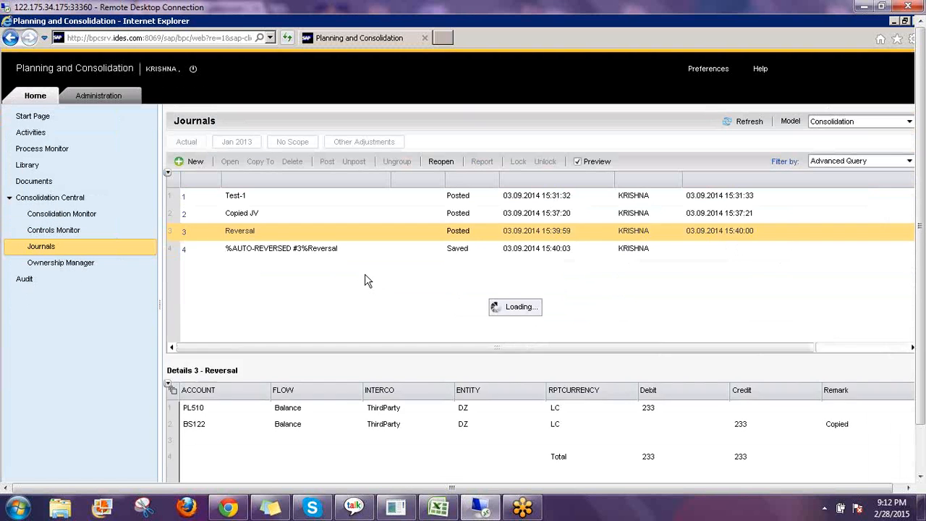
pyautogui.click(289, 255)
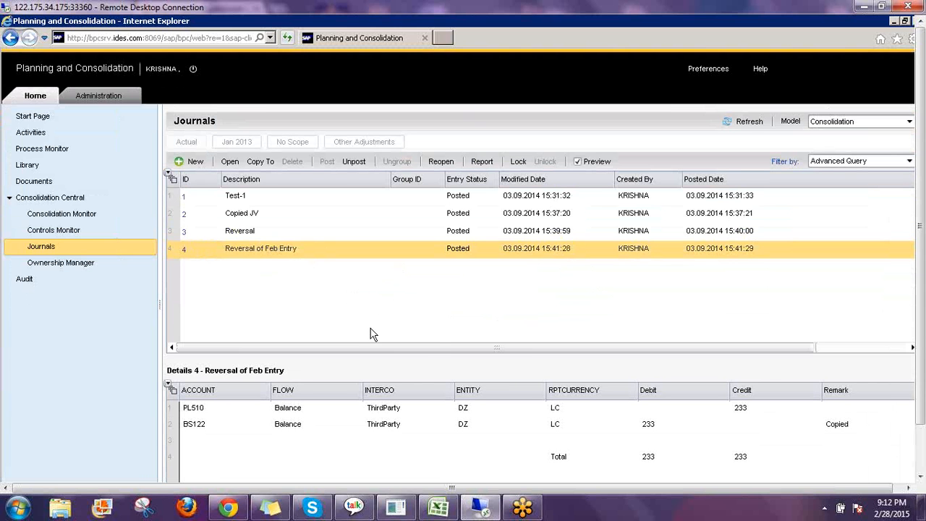
# - Open the Copied JV journal and unpost it
pyautogui.click(266, 217)
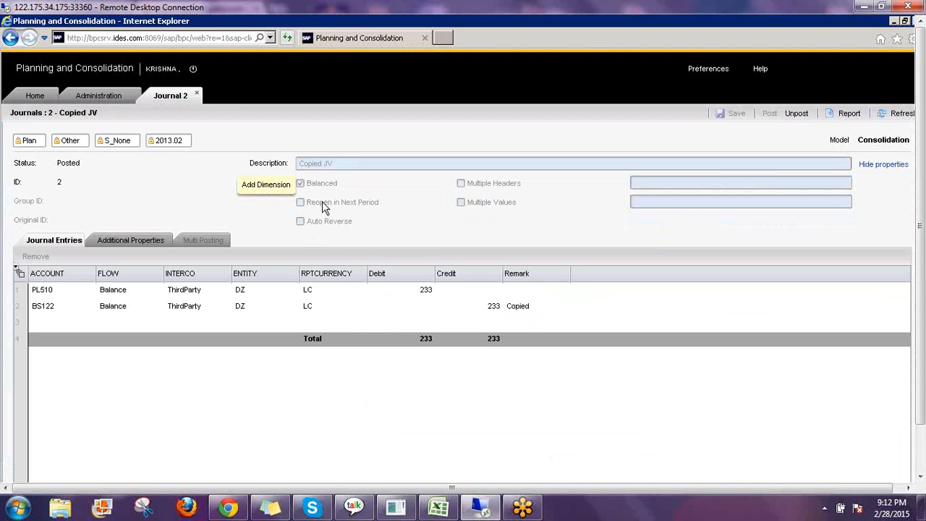
pyautogui.click(796, 113)
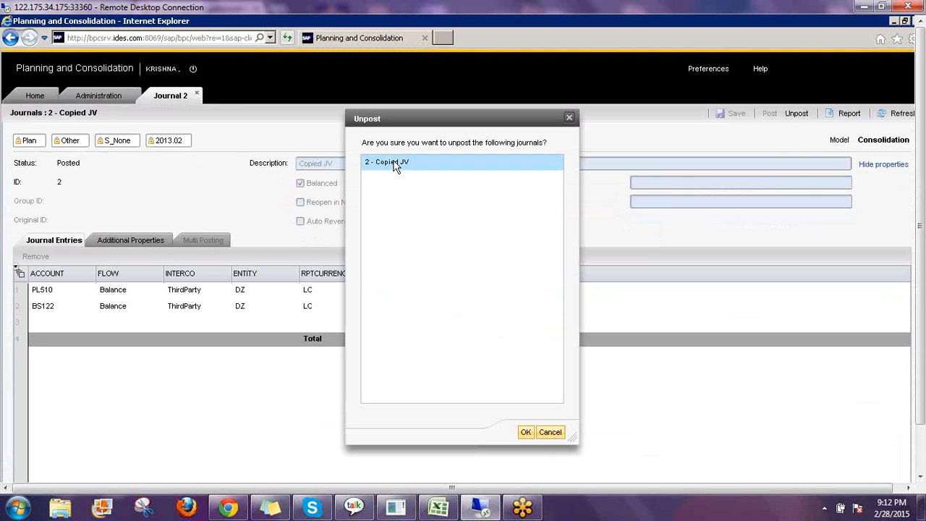
pyautogui.click(526, 432)
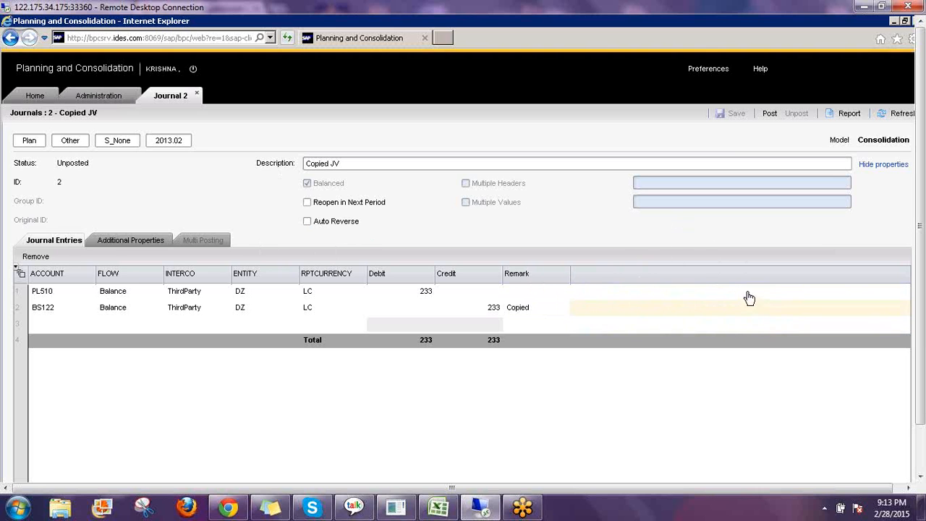
# - Enable Reopen in Next Period for the Copied JV journal and post it again
pyautogui.click(308, 204)
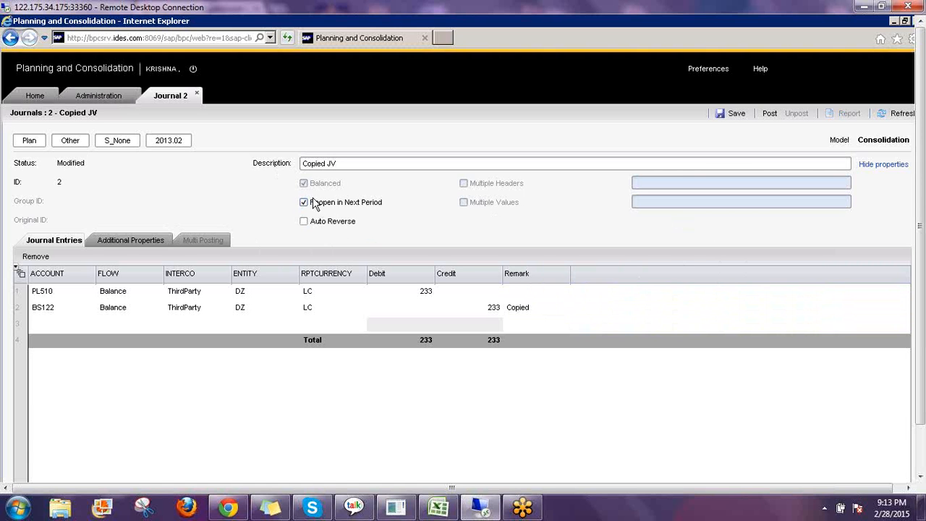
pyautogui.click(769, 118)
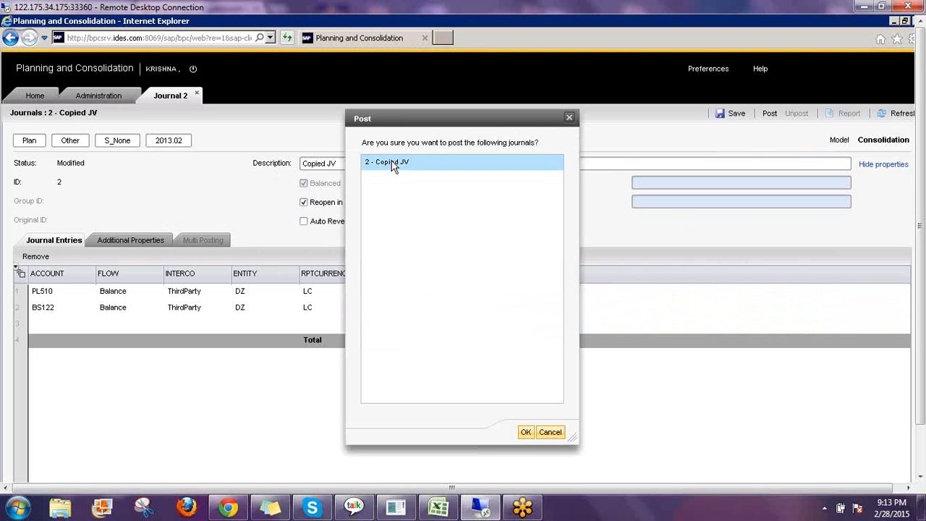
pyautogui.click(525, 431)
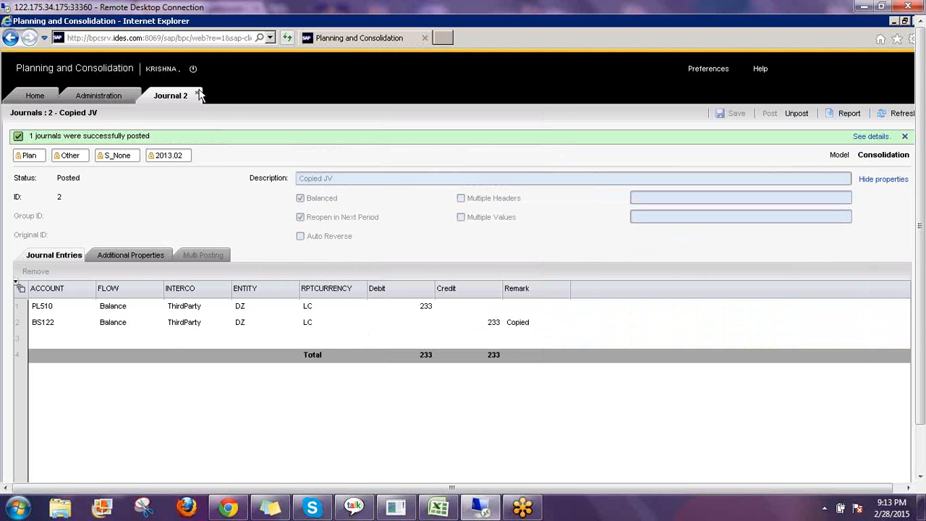
# - Close the journal and examine the status and details of Copied JV in the Journals list
pyautogui.click(198, 96)
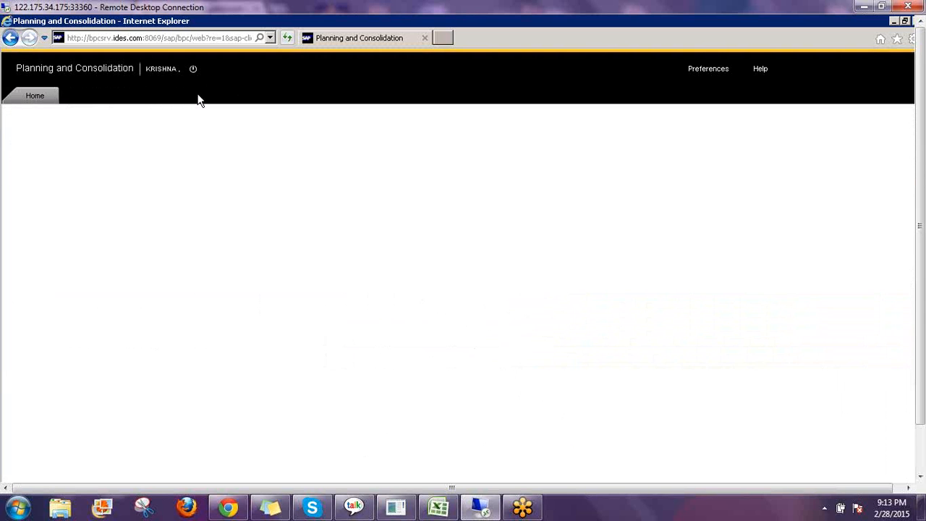
pyautogui.click(33, 93)
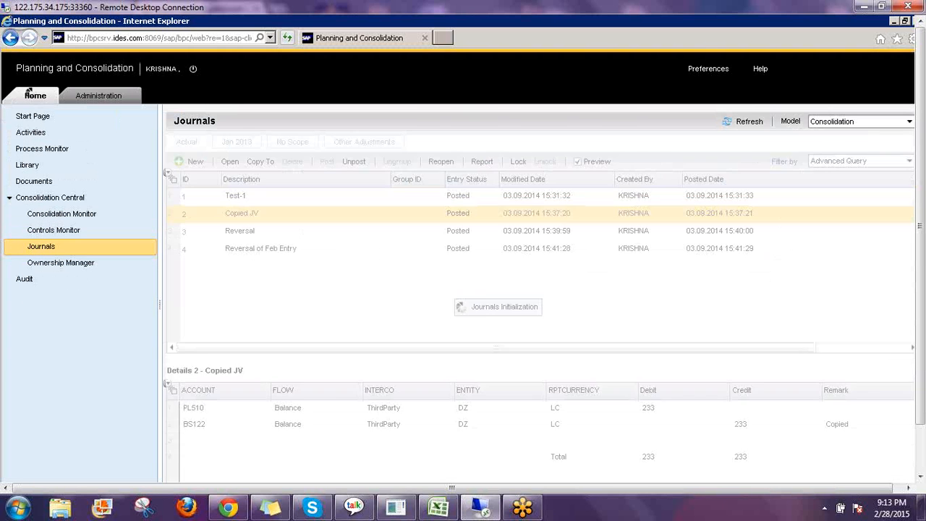
pyautogui.click(260, 214)
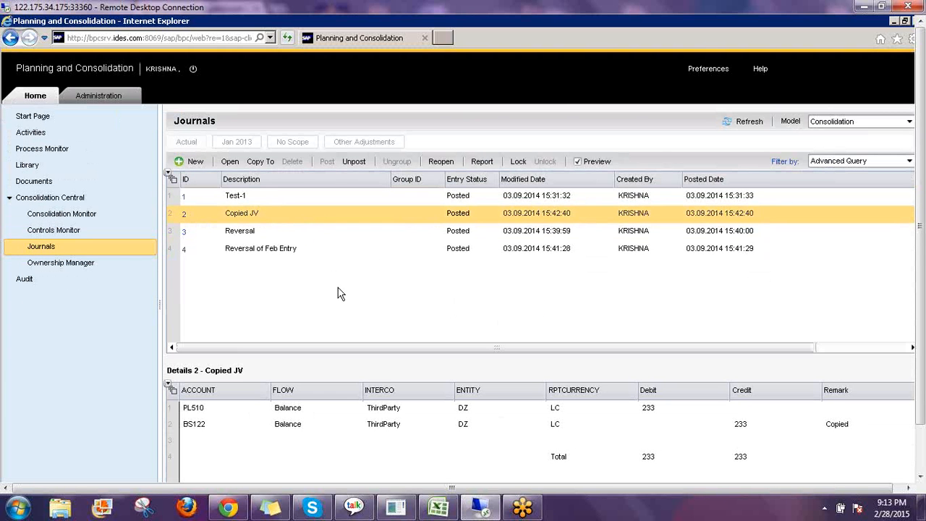
# - Start reopening journals and set the category of the journals to be reopened to Plan
pyautogui.click(441, 162)
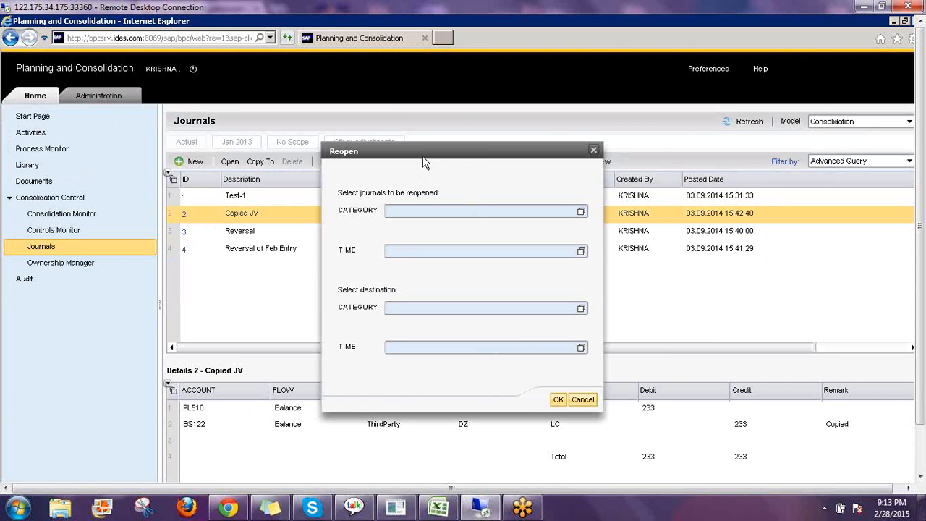
pyautogui.moveTo(422, 157); pyautogui.dragTo(500, 90)
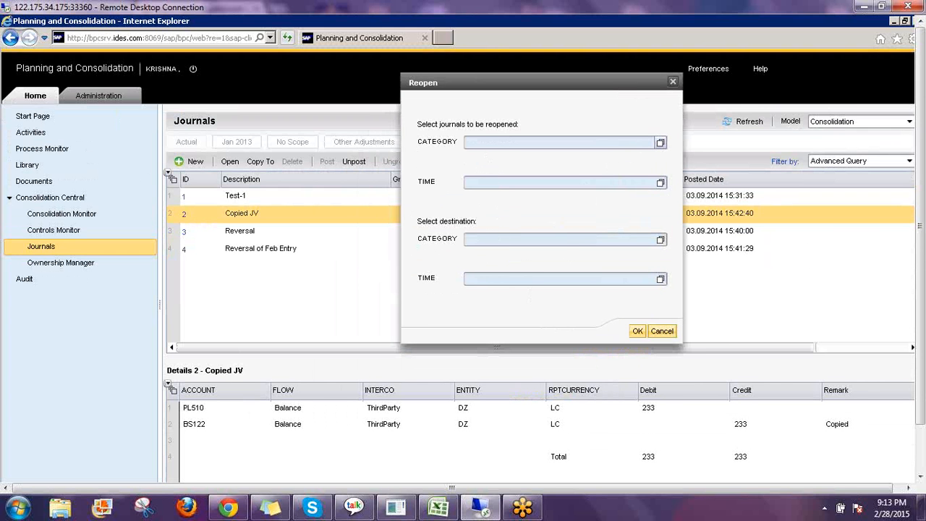
pyautogui.click(660, 143)
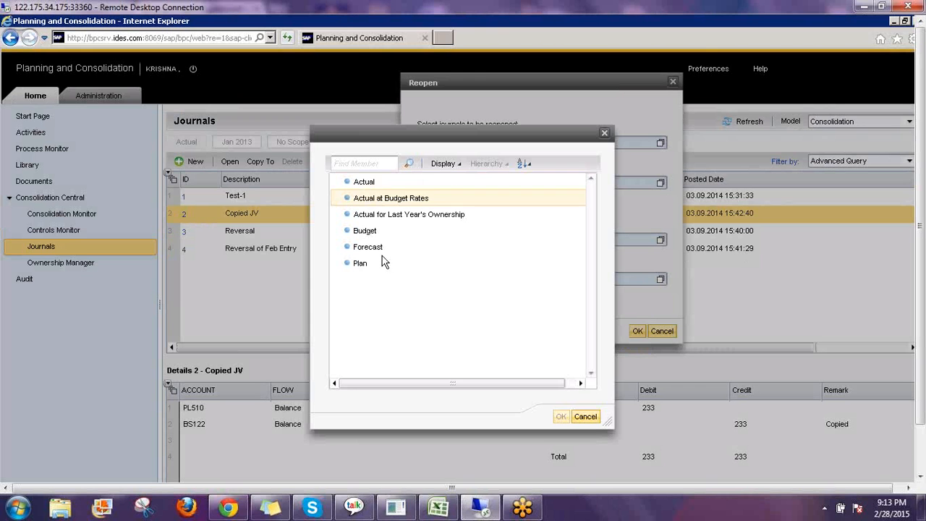
pyautogui.click(361, 265)
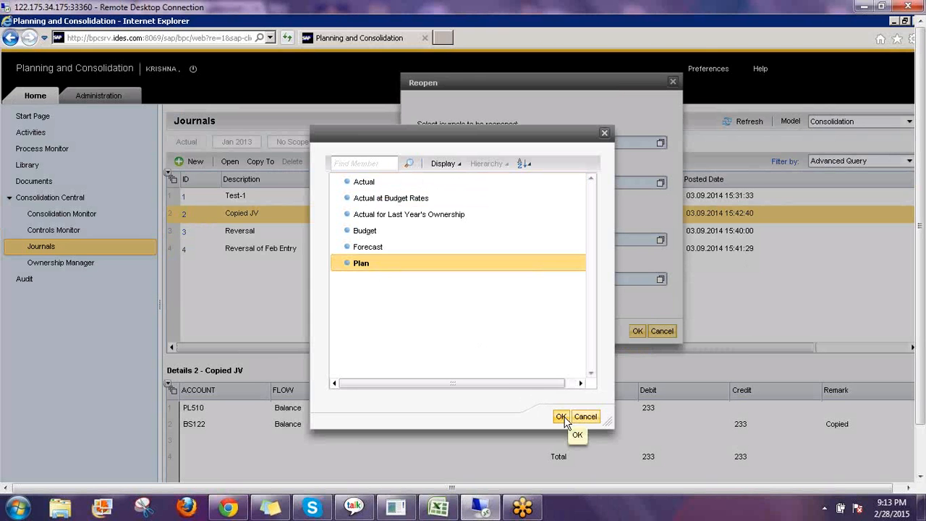
pyautogui.click(560, 417)
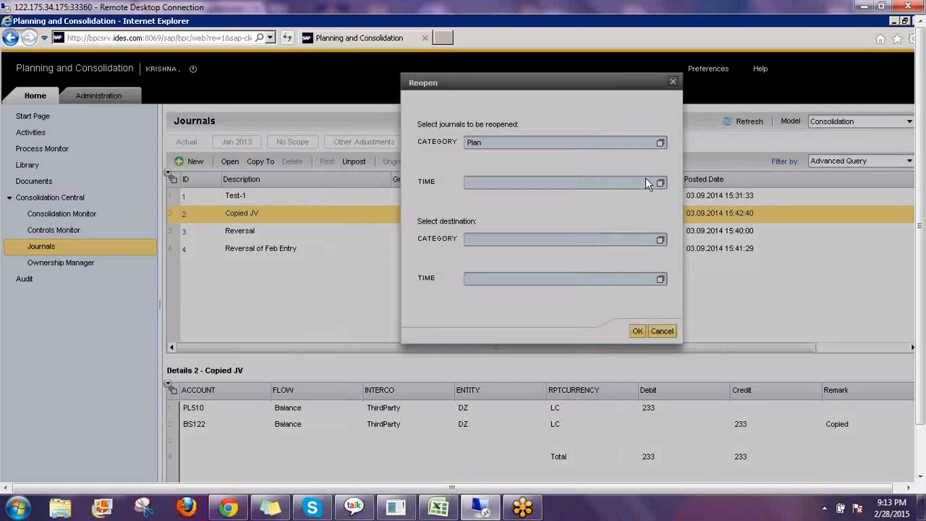
# - Set the time of the journals to be reopened to Feb 2013
pyautogui.click(660, 182)
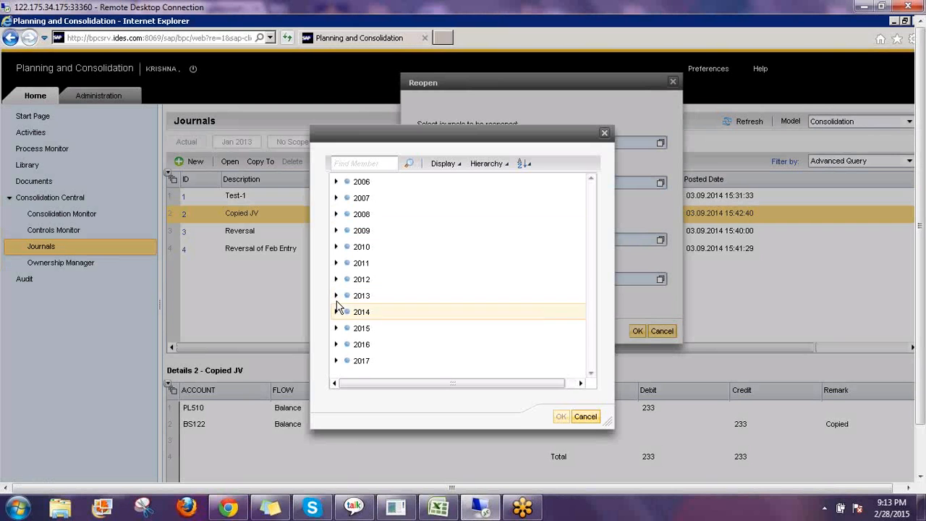
pyautogui.click(336, 296)
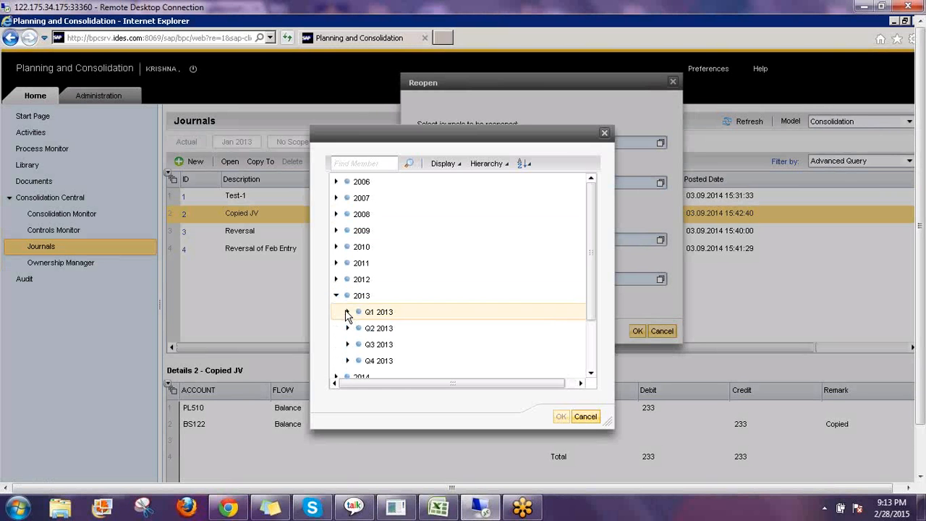
pyautogui.click(347, 312)
pyautogui.click(391, 344)
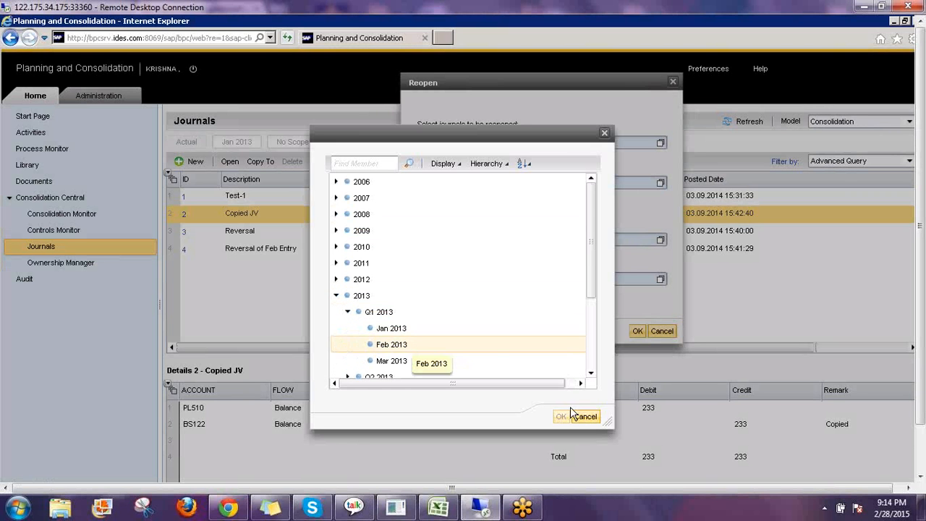
pyautogui.click(562, 418)
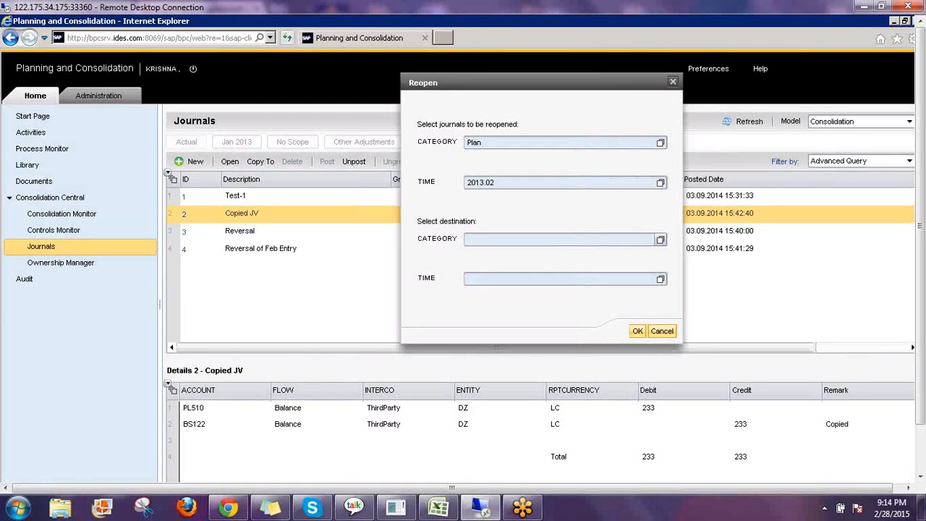
# - Set the destination category to Actual and expand Q1 2013 in the destination time selection
pyautogui.click(470, 239)
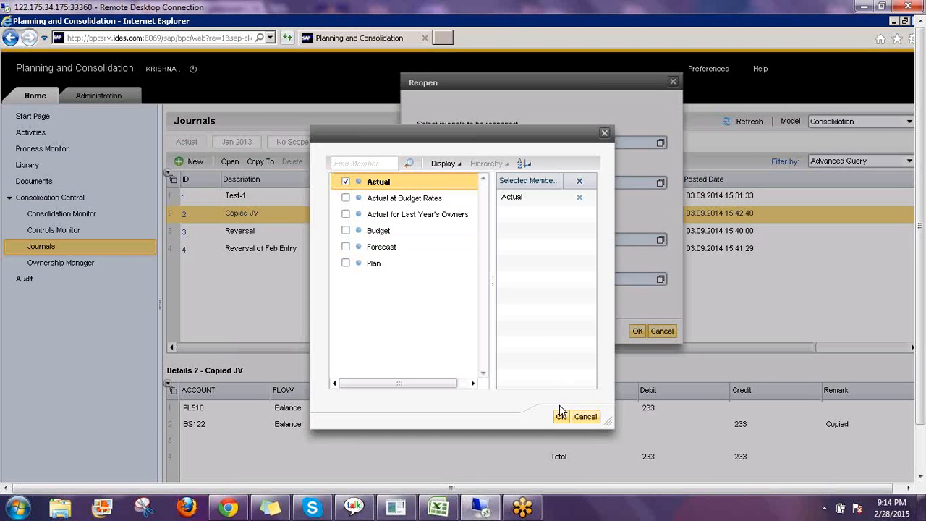
pyautogui.click(561, 416)
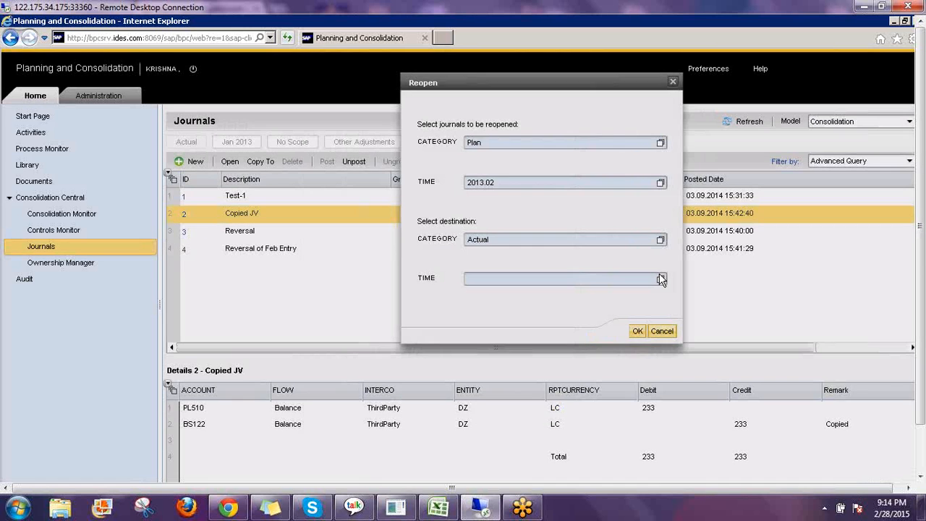
pyautogui.click(660, 279)
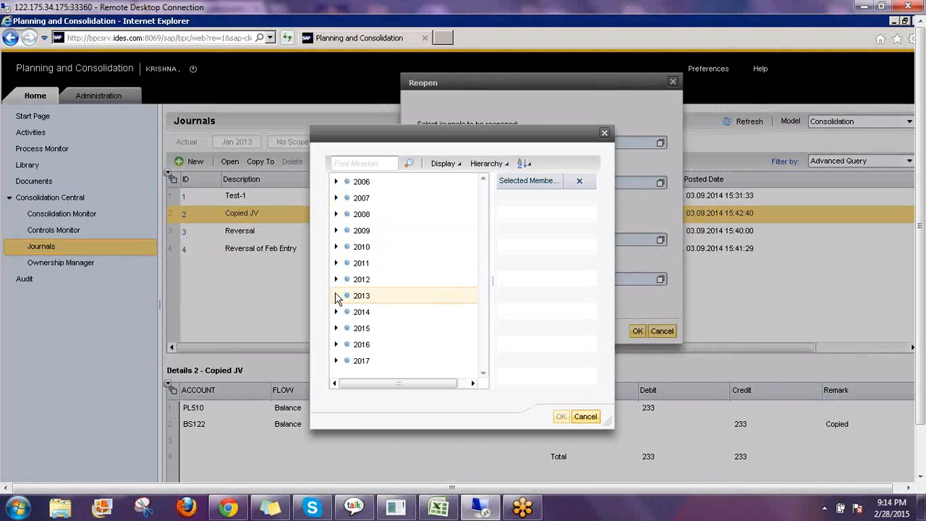
pyautogui.click(336, 295)
pyautogui.click(348, 312)
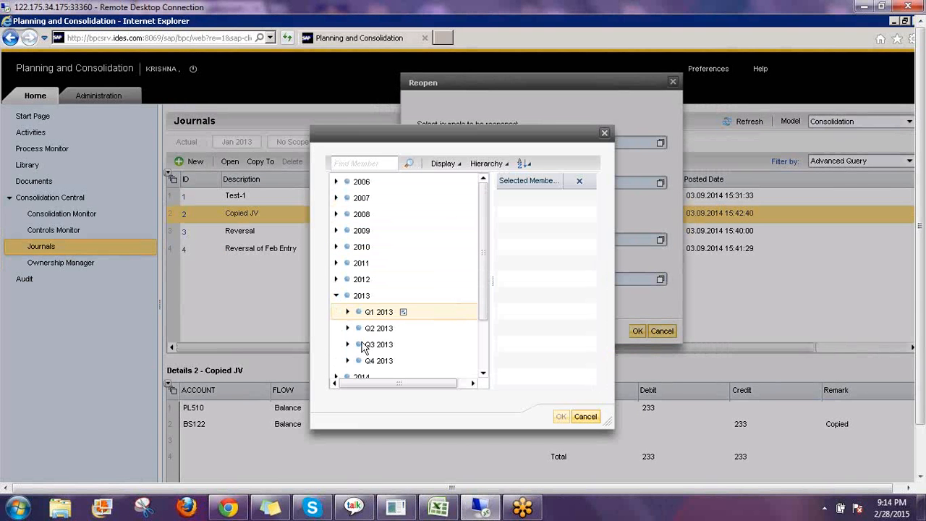
# - Set the reopen destination time to Feb 2013 and run the reopening of Plan journals into Actual
pyautogui.click(369, 344)
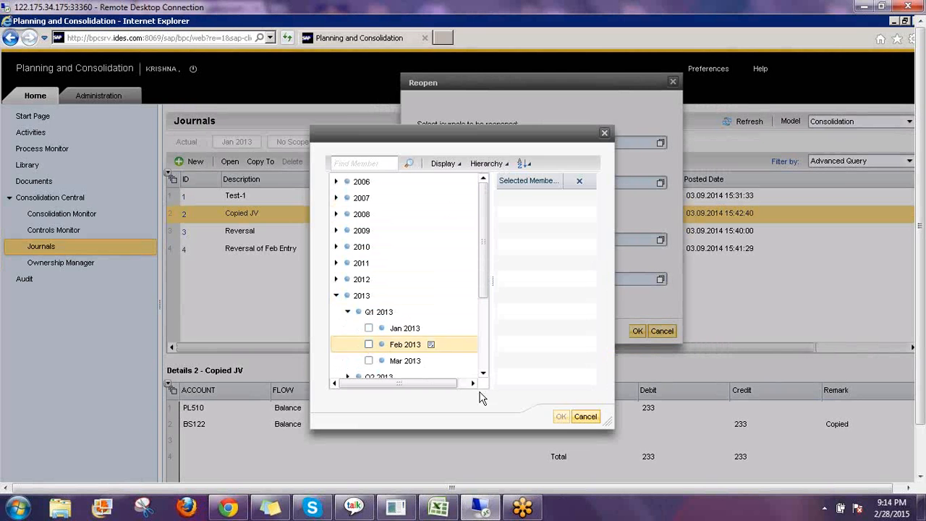
pyautogui.click(563, 417)
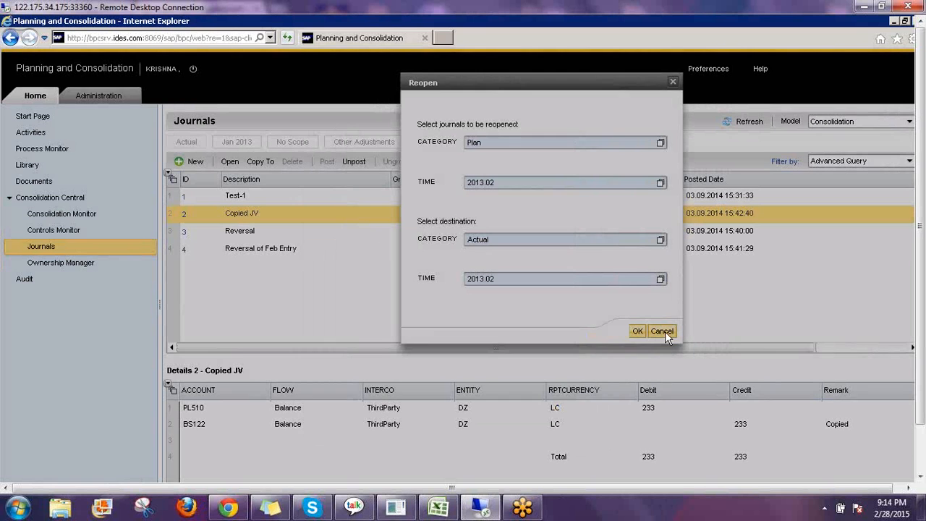
pyautogui.click(662, 331)
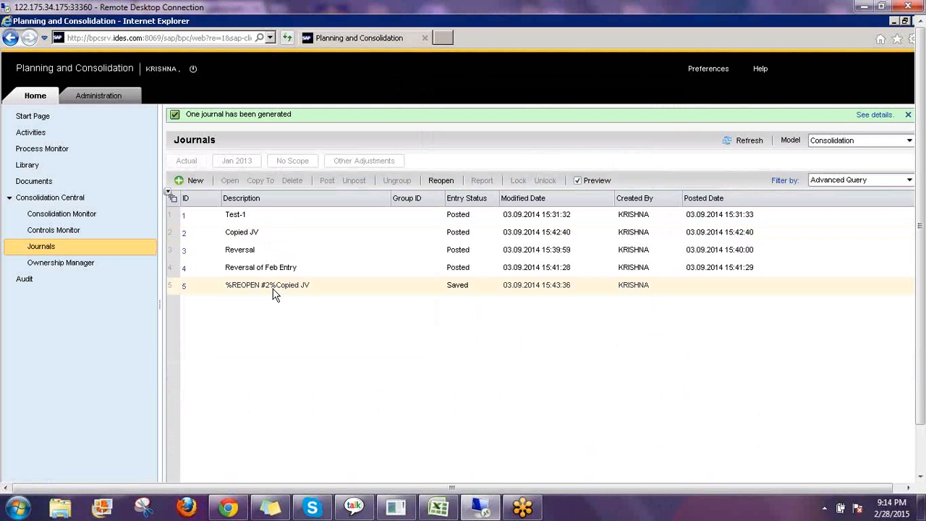
# - Preview the reopened journal, open the original Copied JV journal (ID 2), and return to the journal list
pyautogui.click(273, 289)
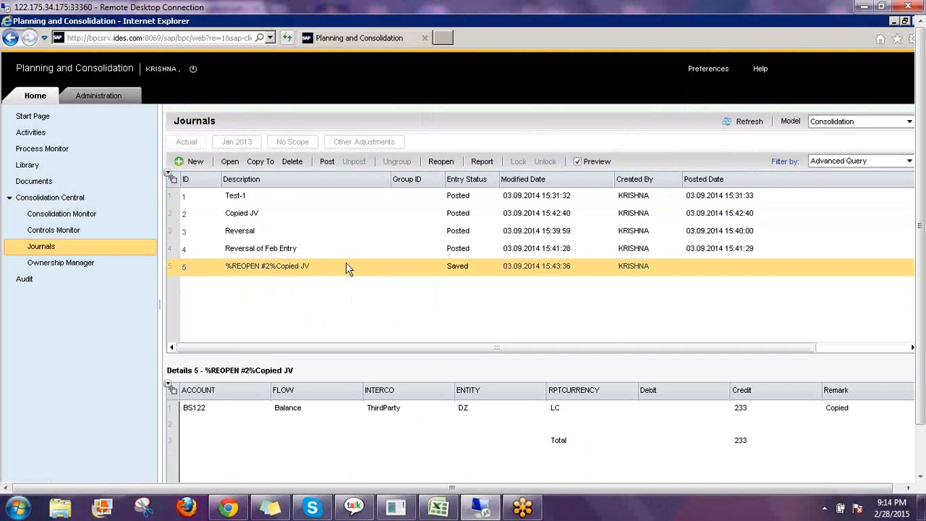
pyautogui.click(240, 217)
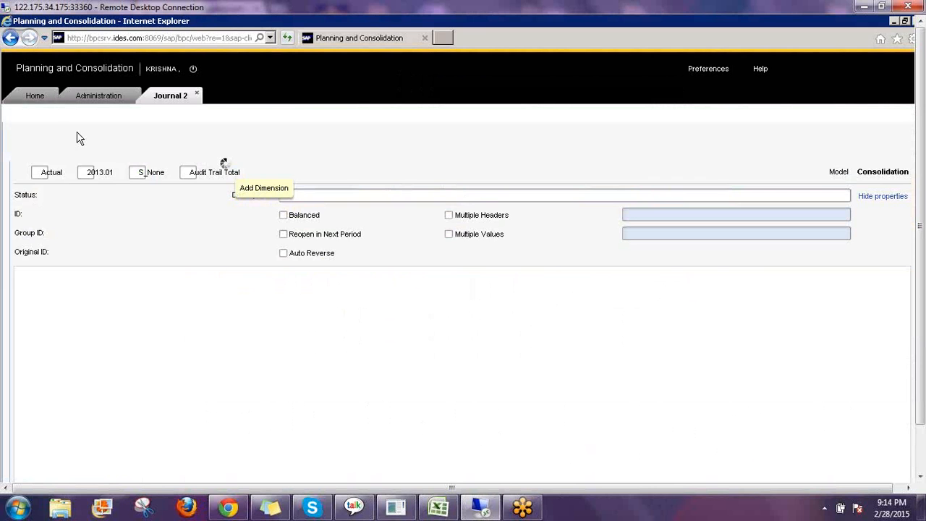
pyautogui.click(35, 97)
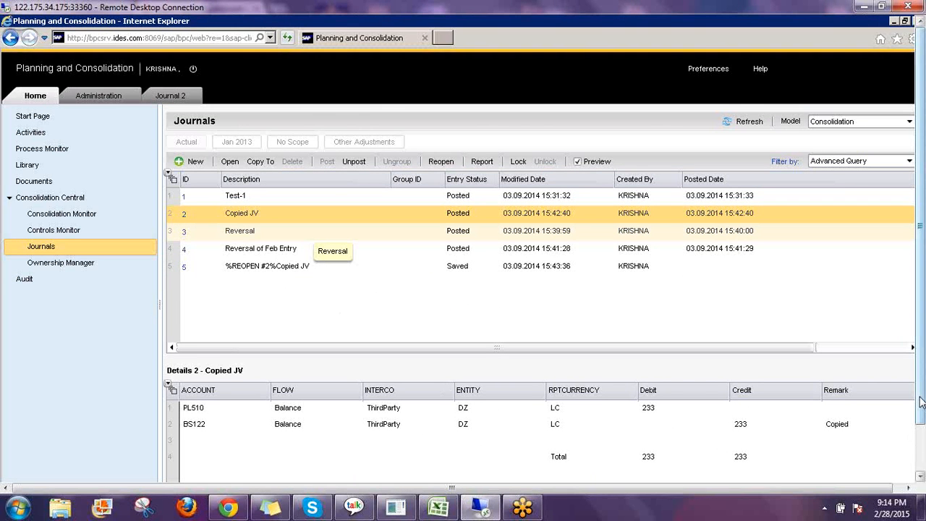
# - Open the reopened journal with ID 5 and compare its entries with those of journal 2
pyautogui.scroll(-2, 921, 400)
pyautogui.click(239, 212)
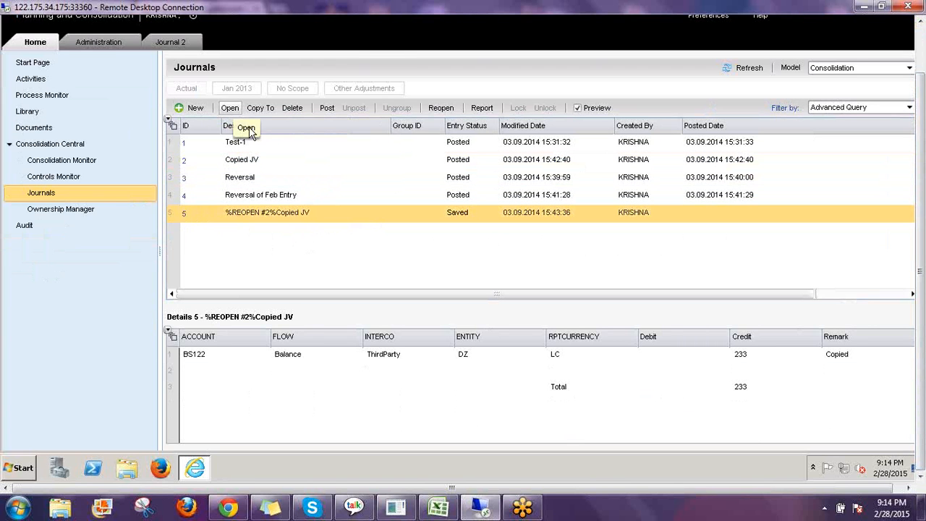
pyautogui.click(230, 107)
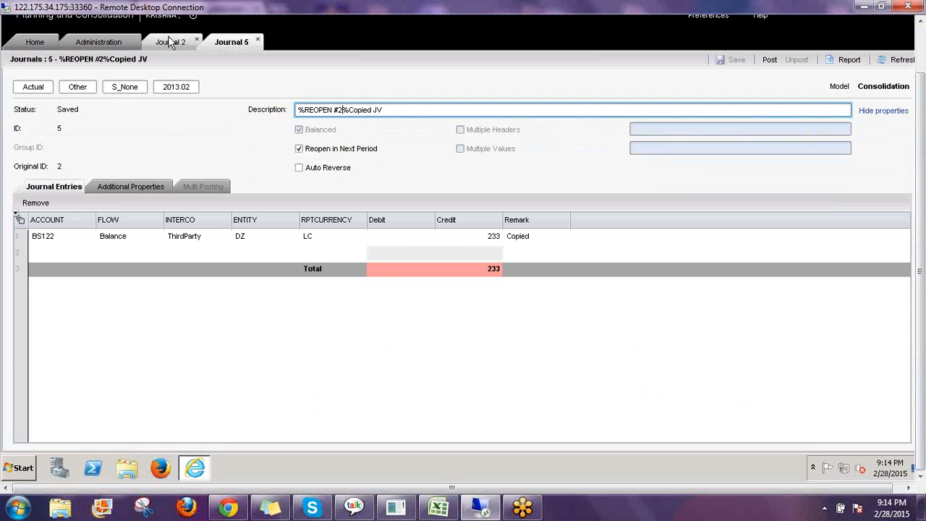
pyautogui.click(167, 41)
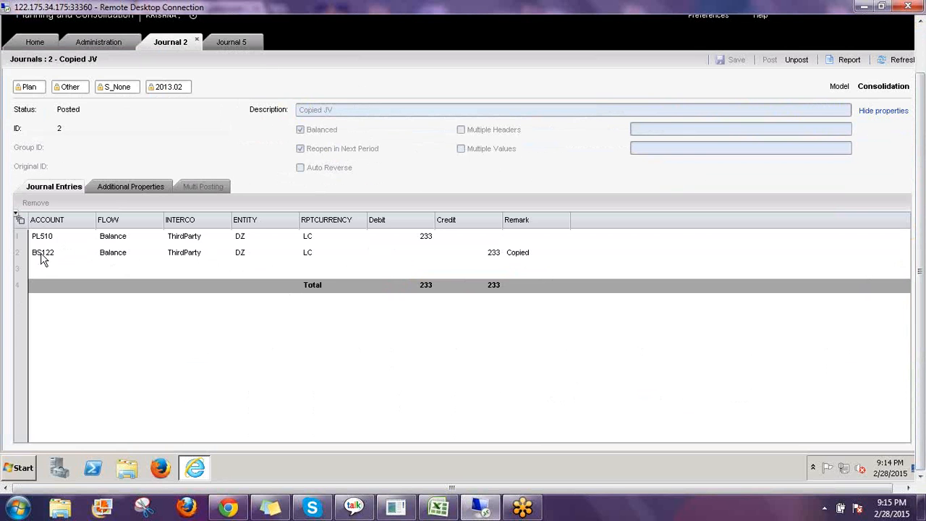
pyautogui.click(229, 41)
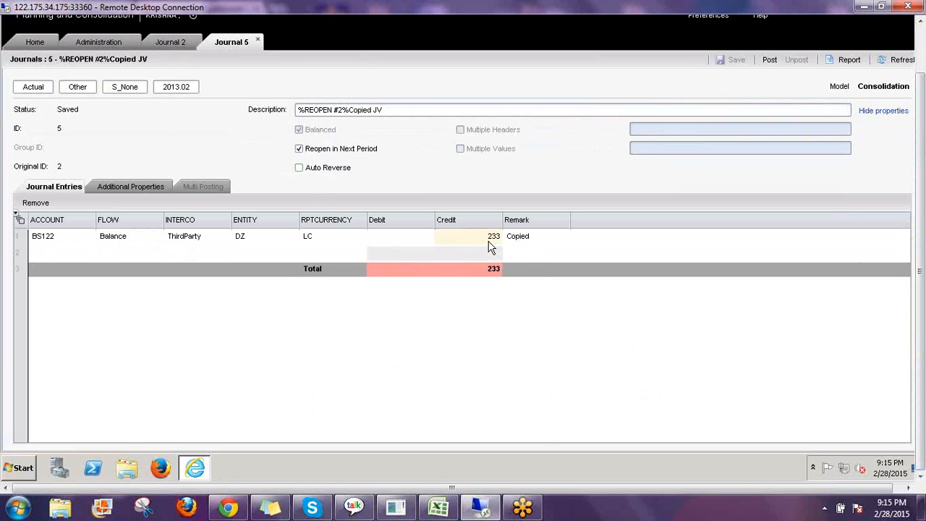
# - Examine the reopen rules in the Consolidation journal template
pyautogui.click(80, 47)
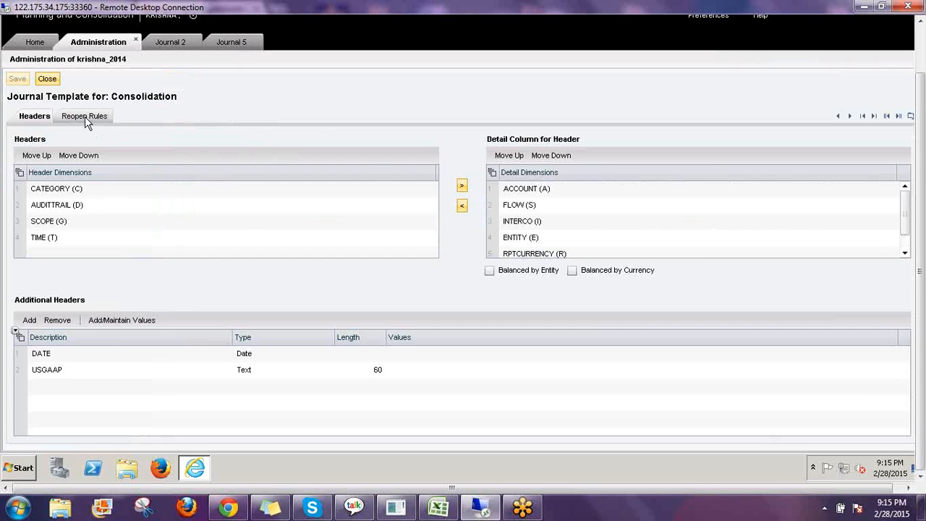
pyautogui.click(85, 118)
pyautogui.click(166, 220)
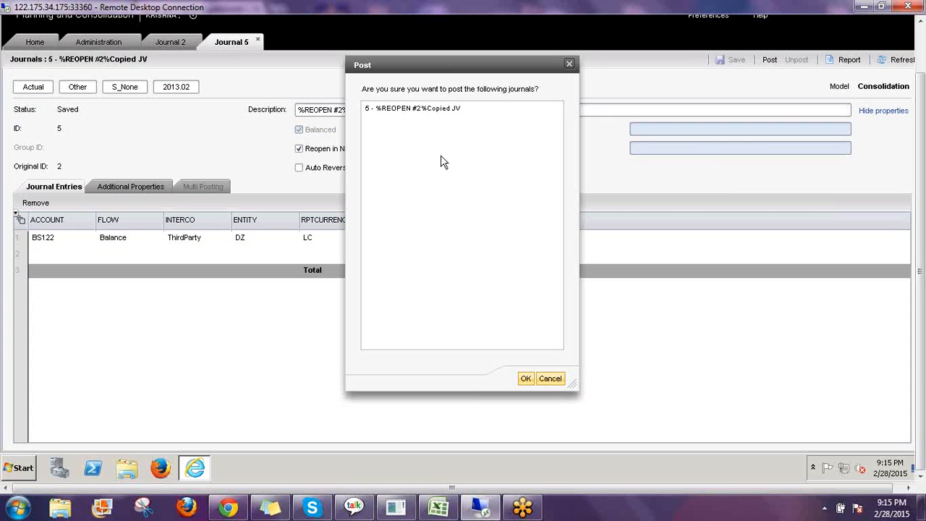
# - Try to post the reopened journal 5 and view the details of the posting result
pyautogui.click(398, 108)
pyautogui.click(526, 379)
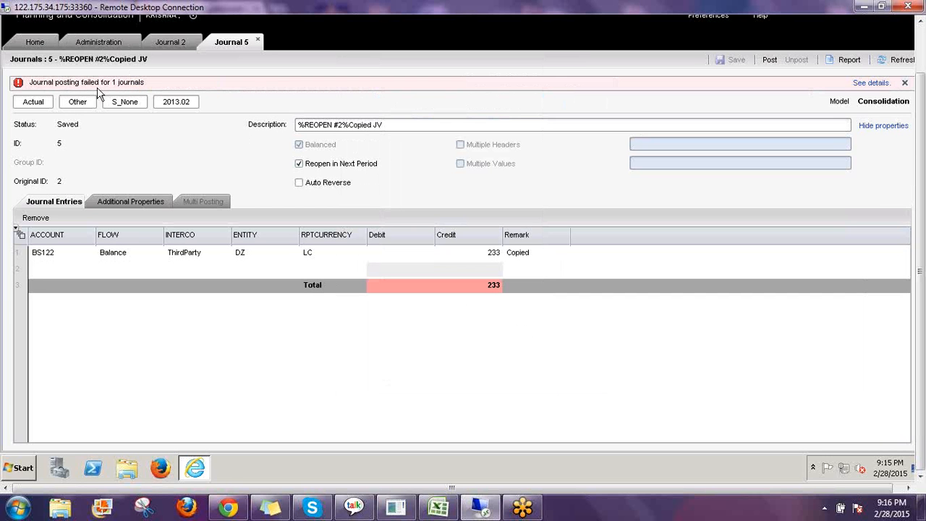
pyautogui.click(867, 84)
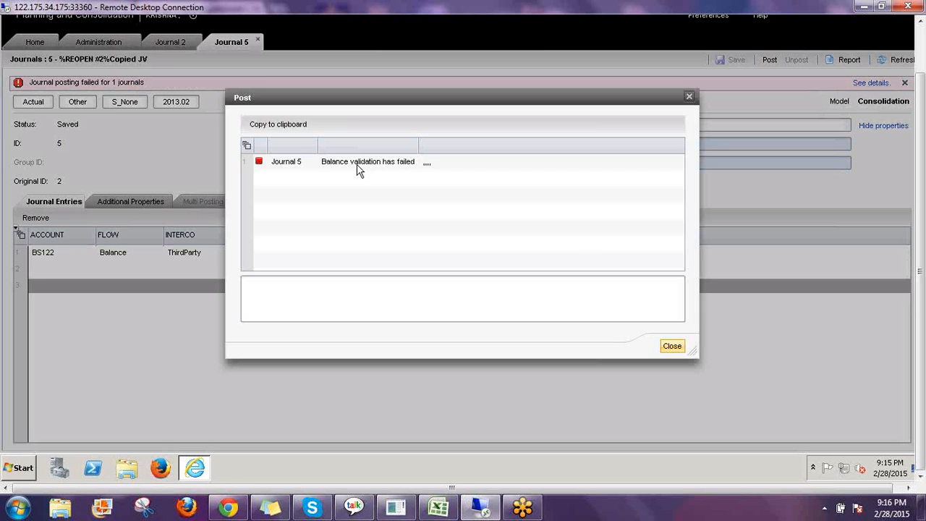
pyautogui.click(667, 346)
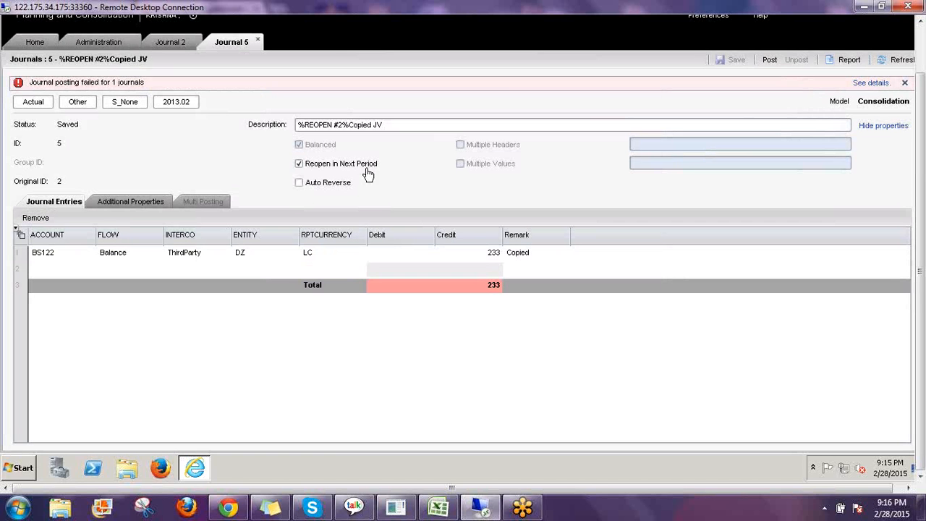
# - Change journal 5's description to "RE-Opened JV 2" and add a second entry line with the Travel & Entertainment account
pyautogui.moveTo(388, 125); pyautogui.dragTo(286, 124)
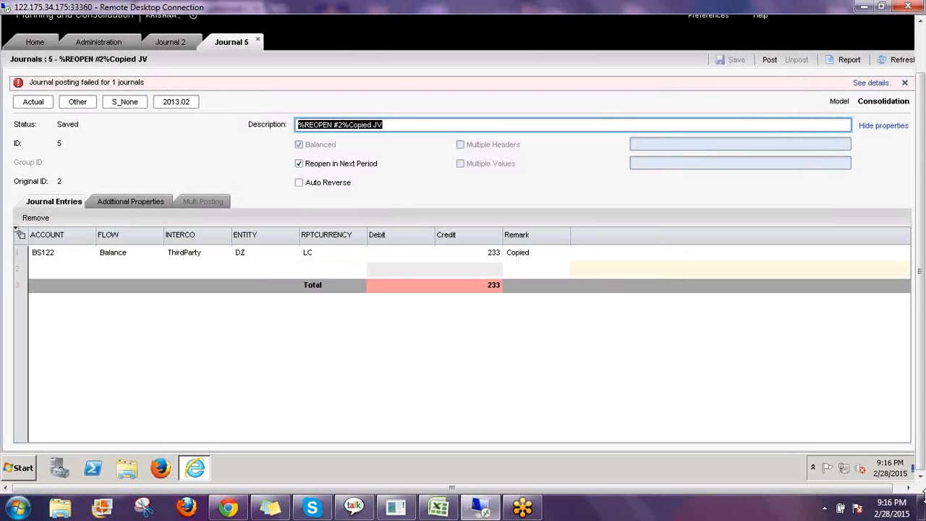
pyautogui.write('RE-Opened JV 2')
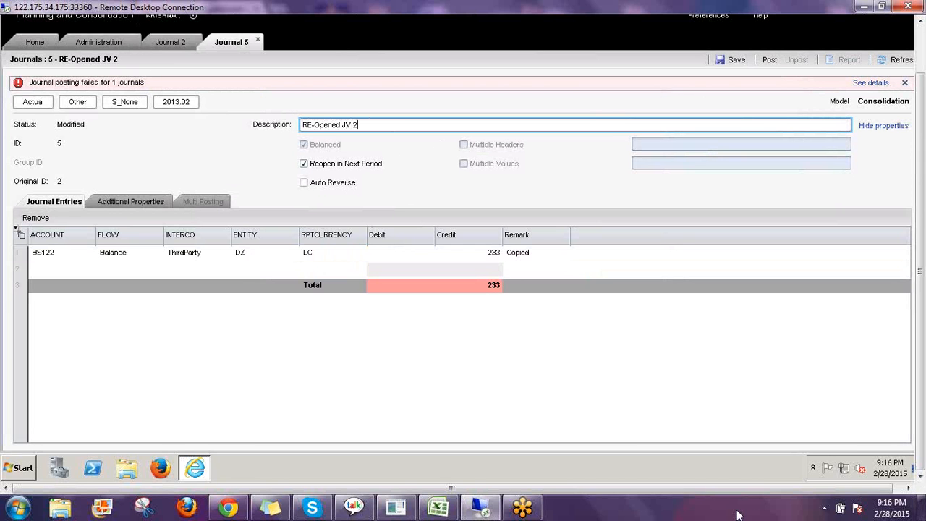
pyautogui.click(88, 269)
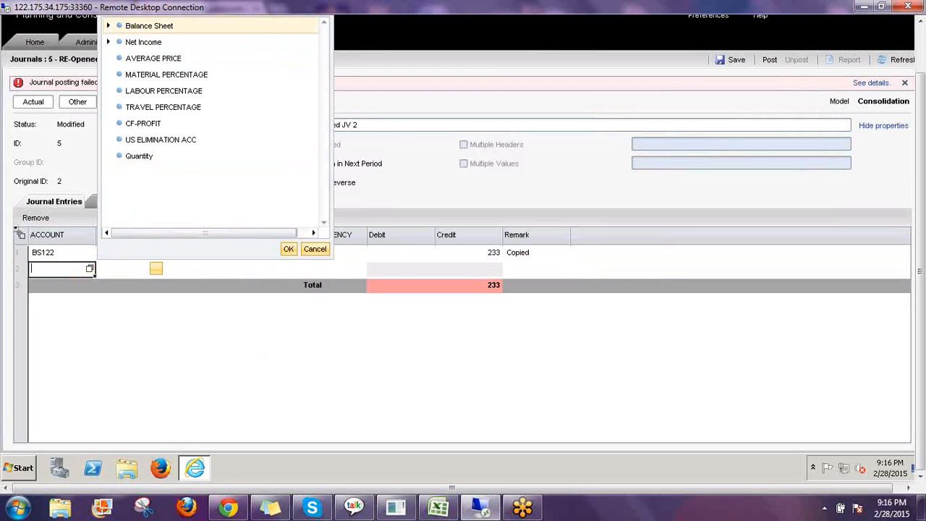
pyautogui.click(108, 25)
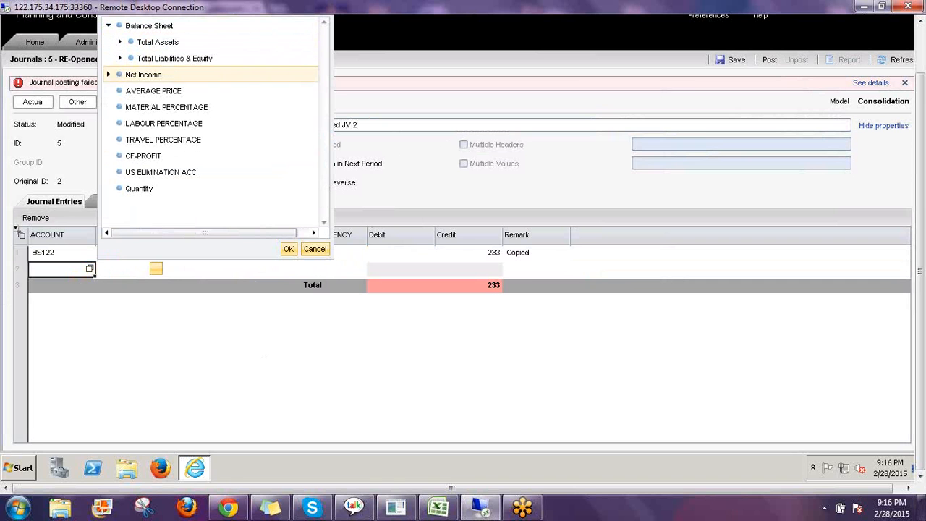
pyautogui.click(108, 75)
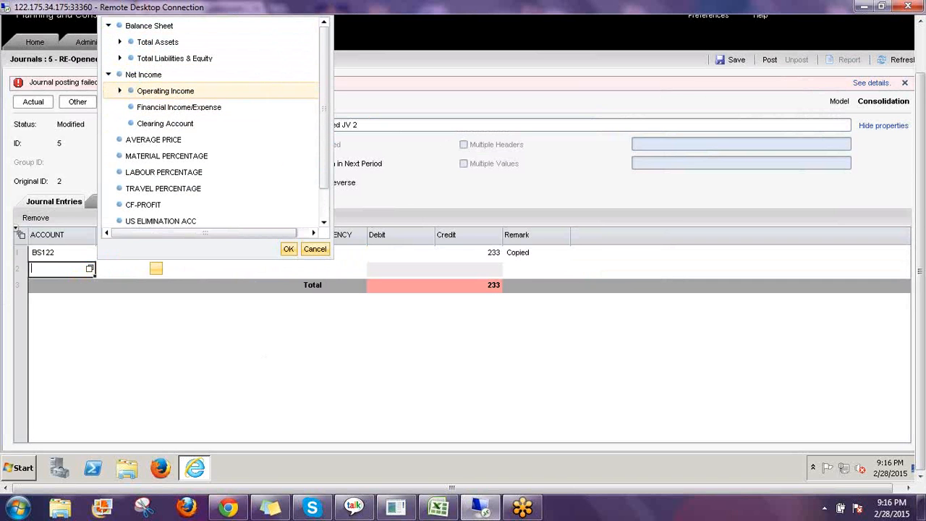
pyautogui.click(120, 91)
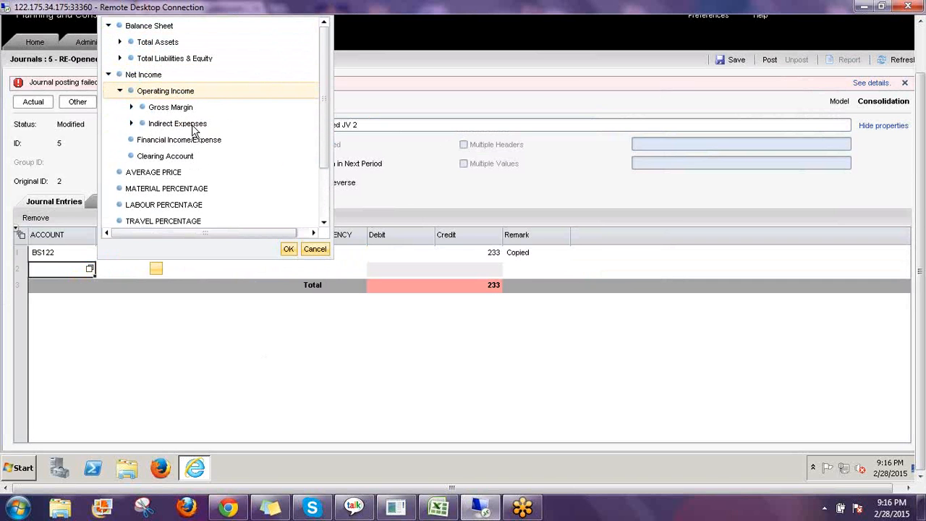
pyautogui.click(132, 123)
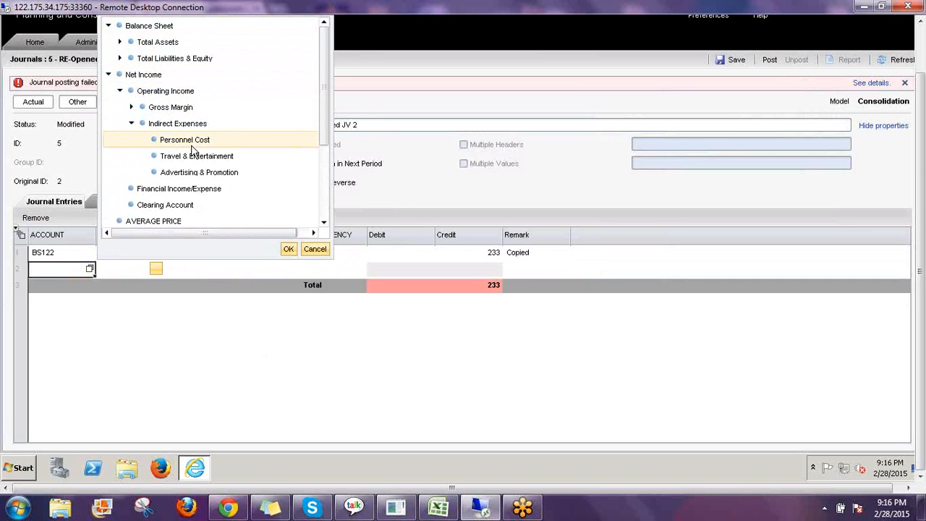
pyautogui.click(288, 249)
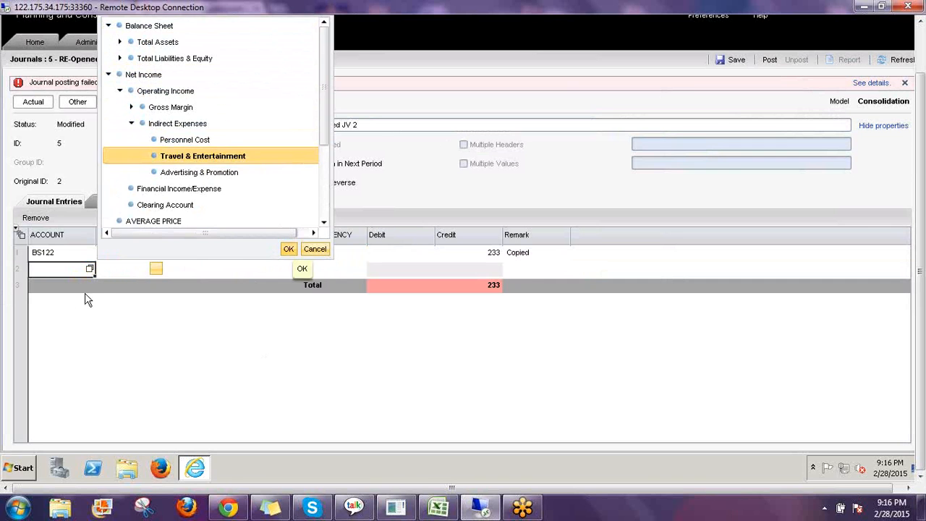
# - Set the second entry line's flow to CLOSING BAL and its intercompany partner to ThirdParty
pyautogui.click(155, 268)
pyautogui.click(157, 269)
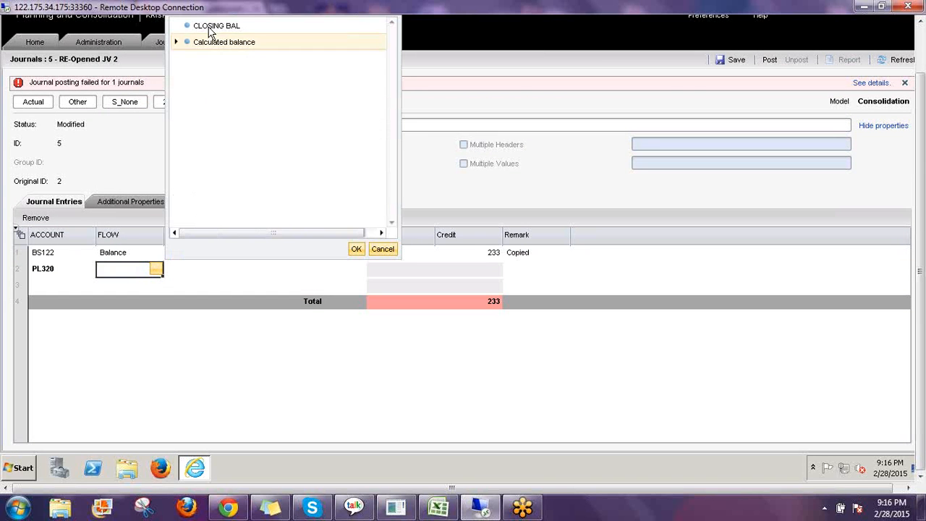
pyautogui.click(217, 26)
pyautogui.click(356, 249)
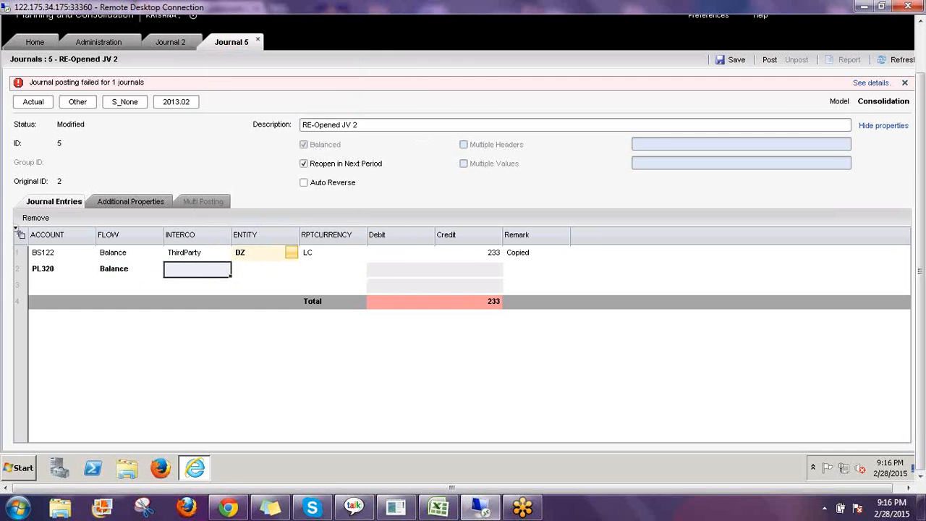
pyautogui.click(224, 269)
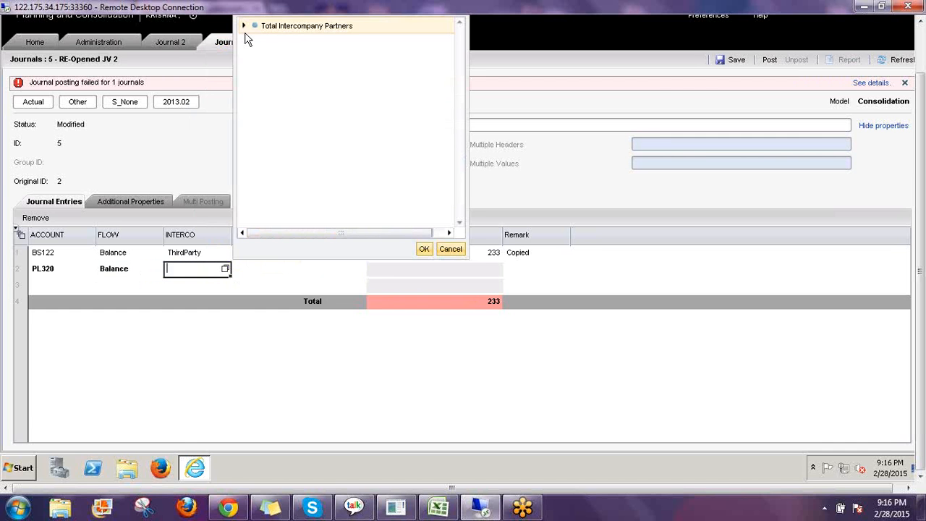
pyautogui.click(244, 25)
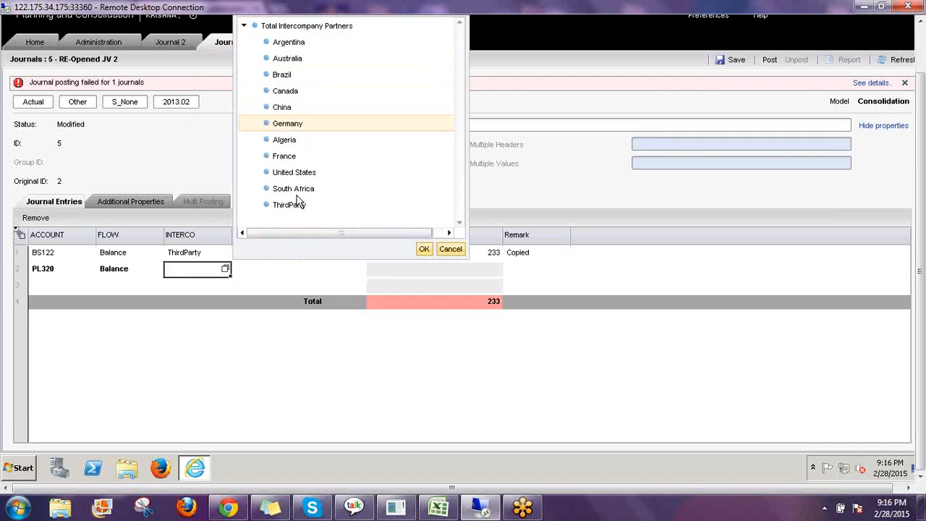
pyautogui.click(290, 205)
pyautogui.click(424, 248)
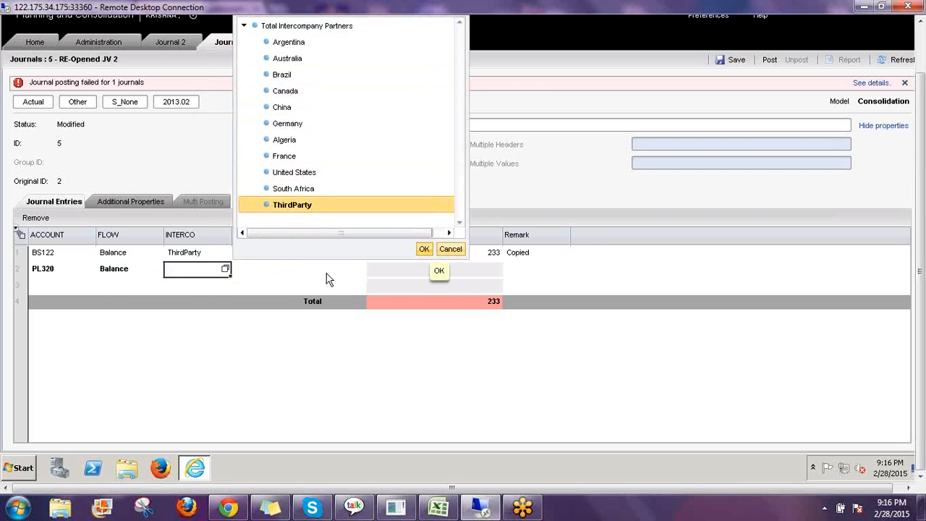
# - Set the second entry line's entity to Algeria under World, Africa, and its reporting currency to Local Currency
pyautogui.click(287, 273)
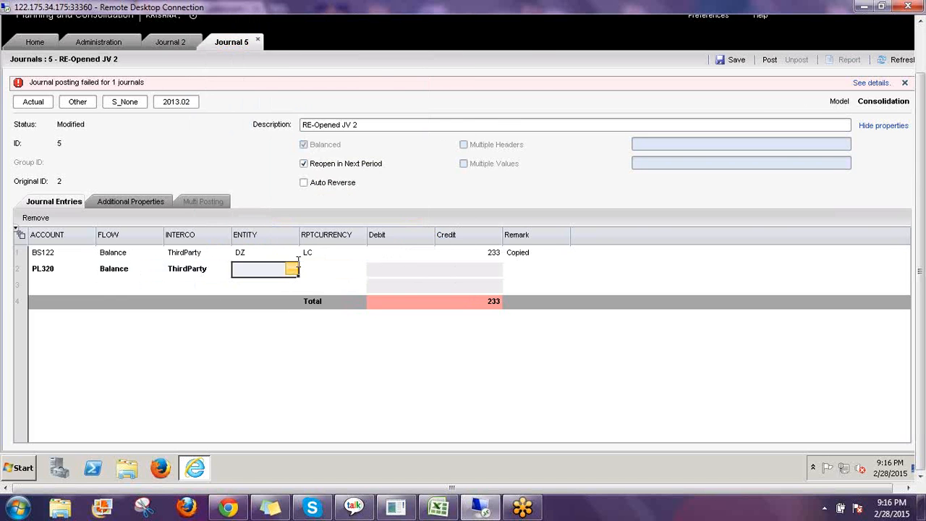
pyautogui.click(292, 268)
pyautogui.click(312, 25)
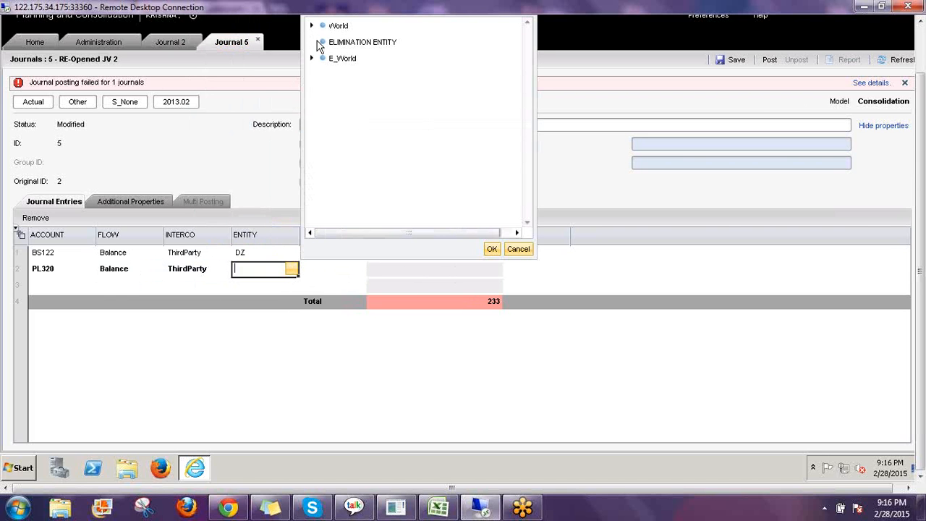
pyautogui.click(322, 42)
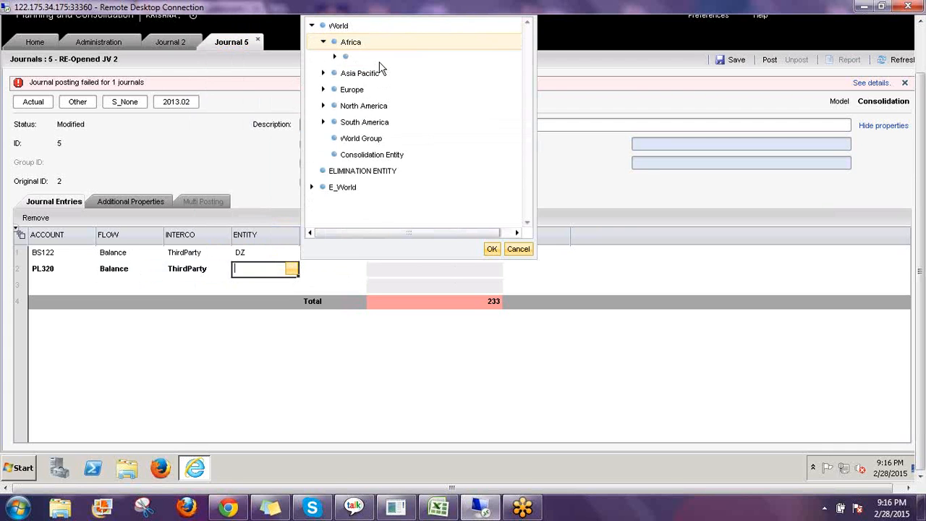
pyautogui.click(365, 58)
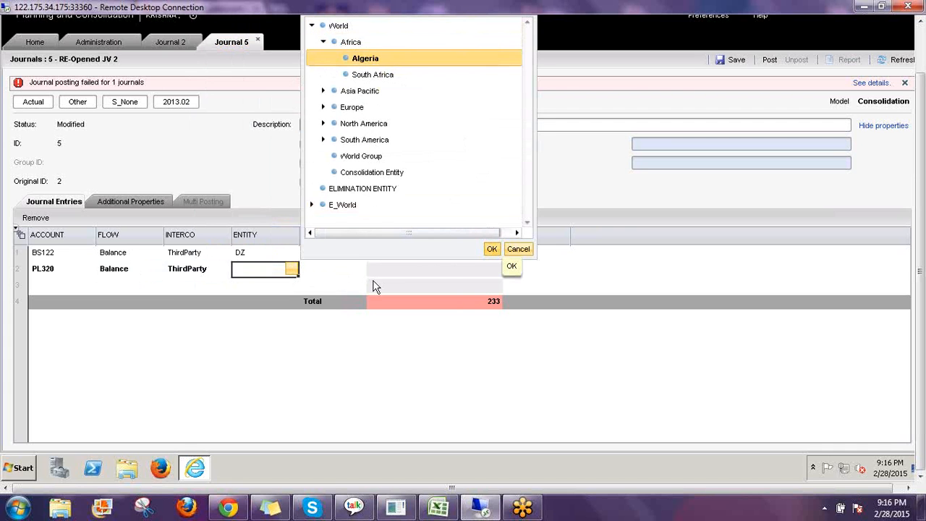
pyautogui.click(354, 269)
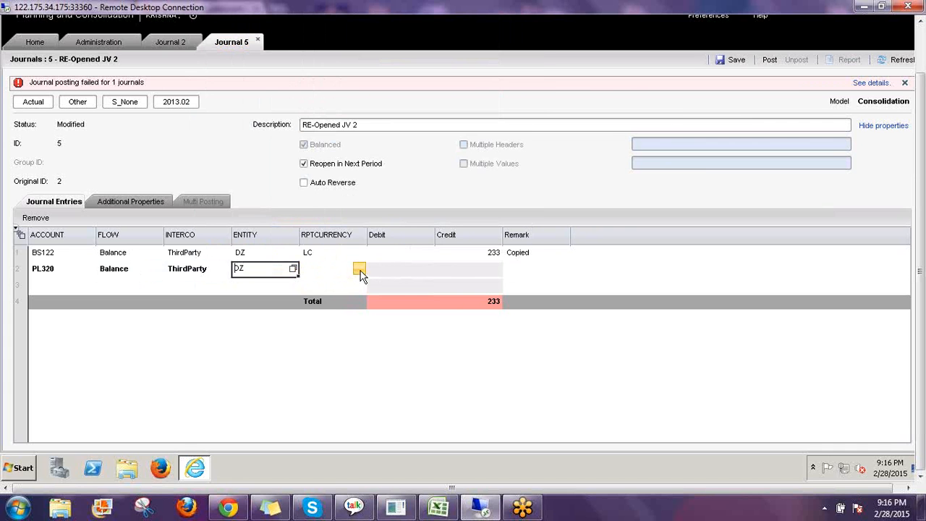
pyautogui.click(410, 43)
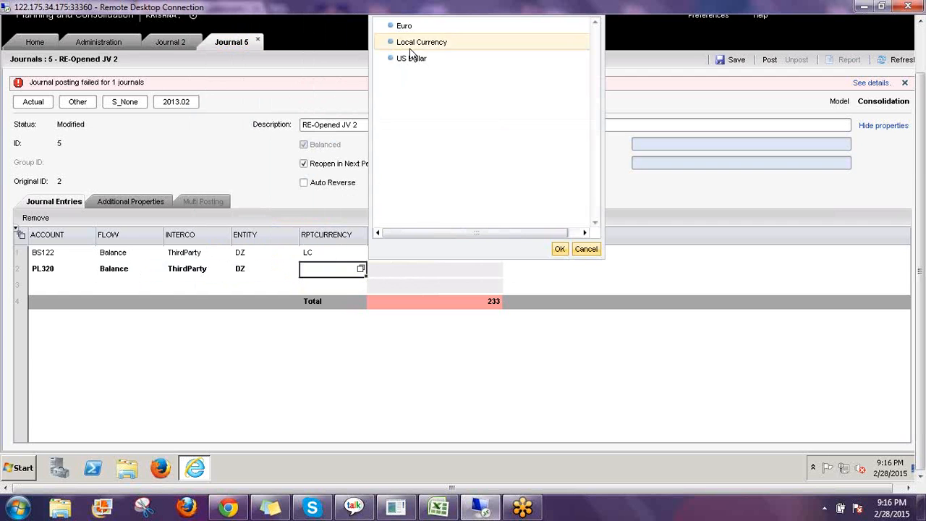
pyautogui.click(559, 249)
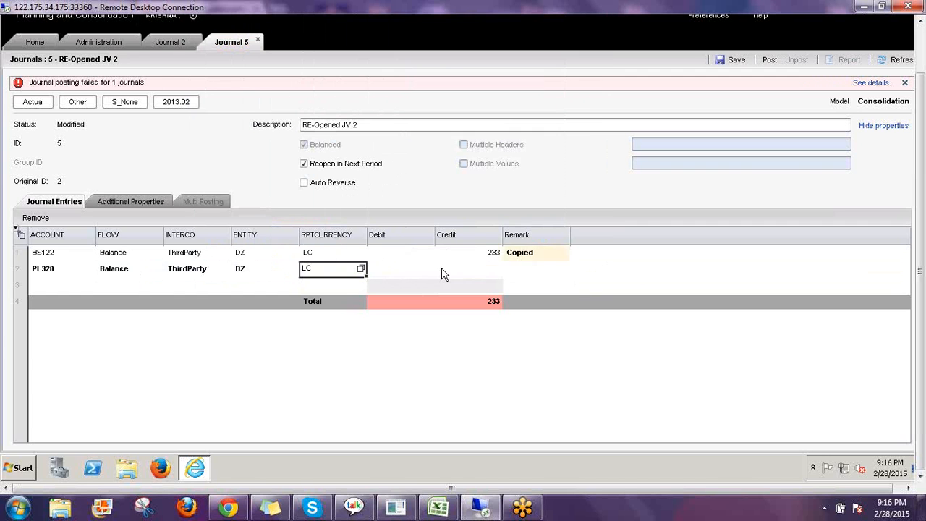
# - Enter a debit of 233 on the second entry line and post journal 5
pyautogui.click(406, 272)
pyautogui.write('233')
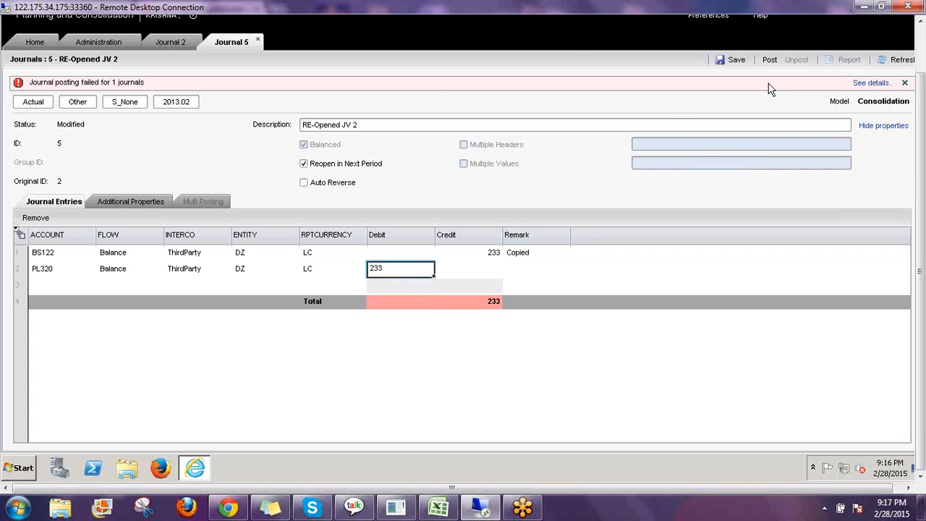
pyautogui.click(770, 60)
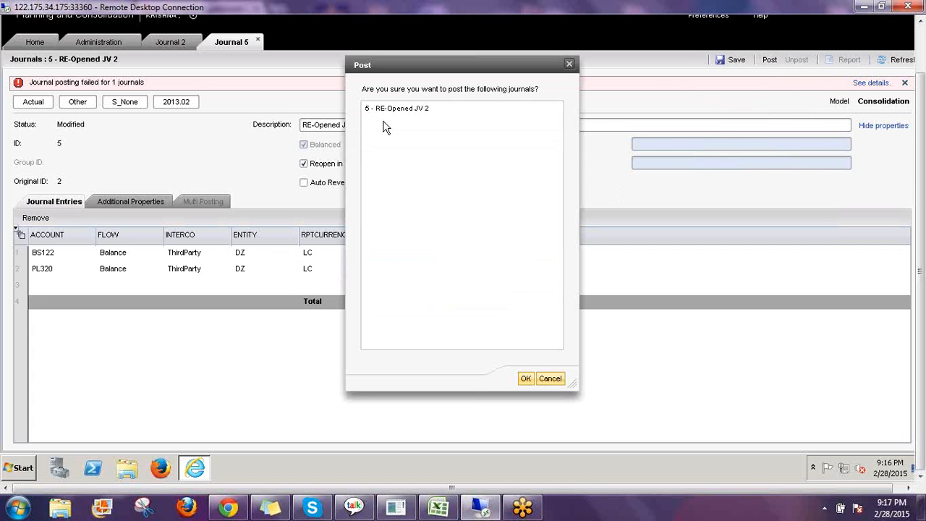
pyautogui.click(388, 108)
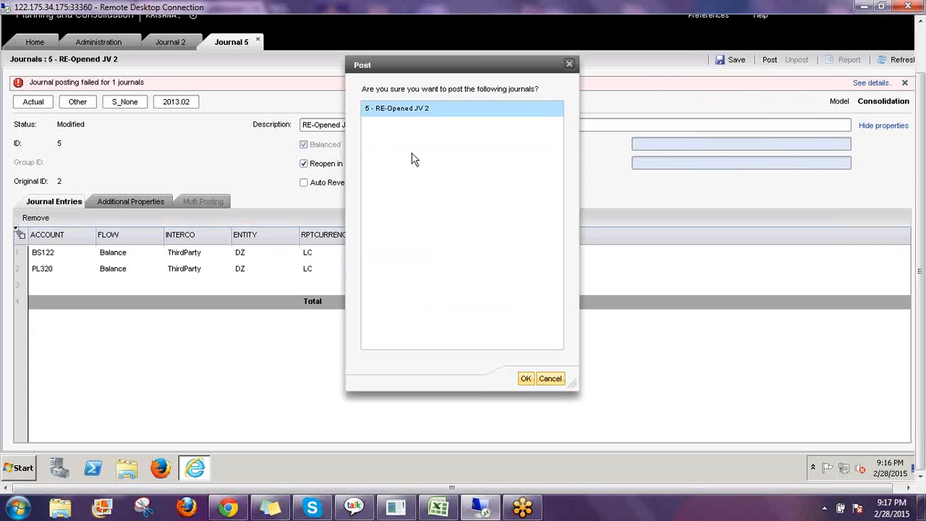
pyautogui.click(526, 379)
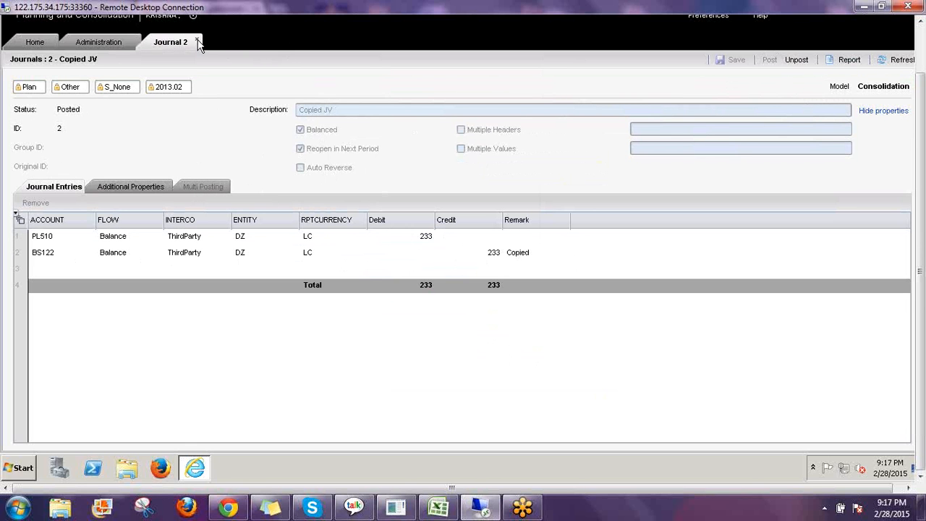
# - Close journal 2 and preview the Copied JV entry details in the journals list
pyautogui.click(197, 41)
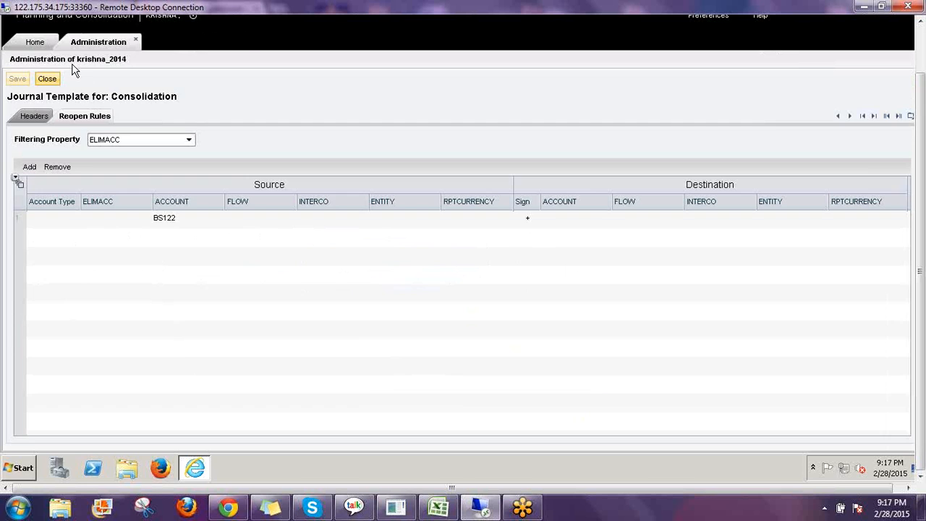
pyautogui.click(34, 42)
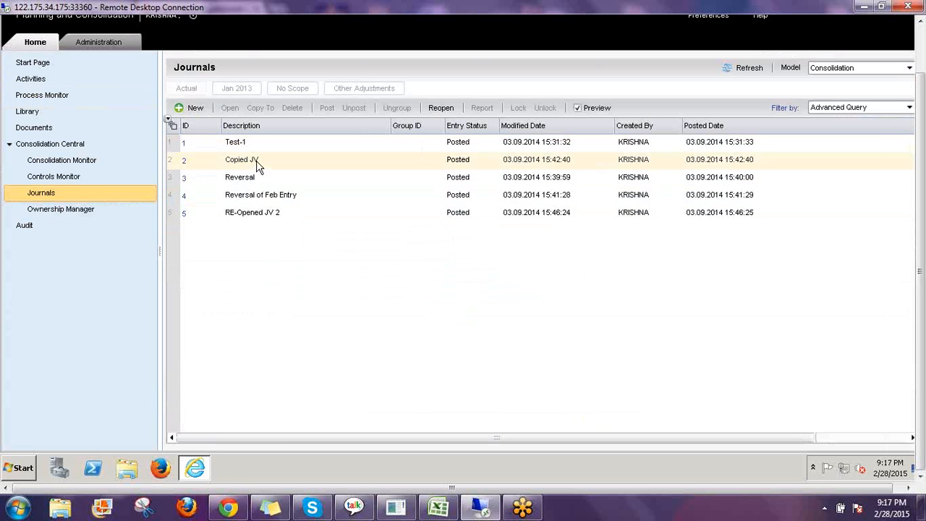
pyautogui.click(290, 165)
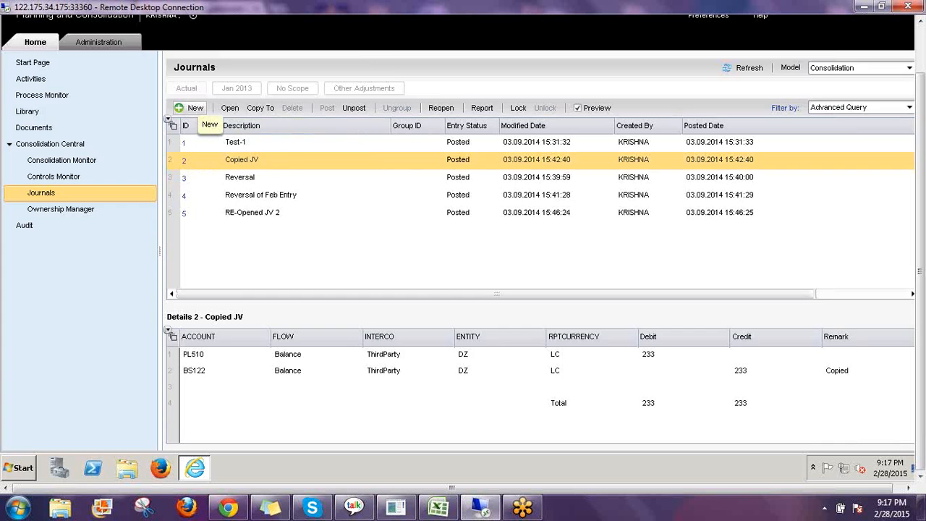
# - Create a new journal described as "Multi JV" with Multiple Headers and Multiple Values enabled
pyautogui.click(194, 108)
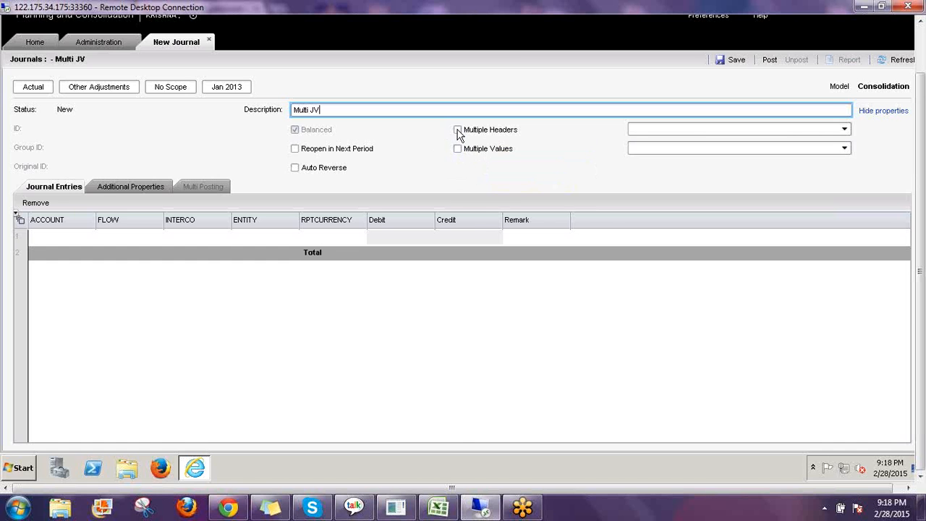
pyautogui.click(457, 130)
pyautogui.click(458, 149)
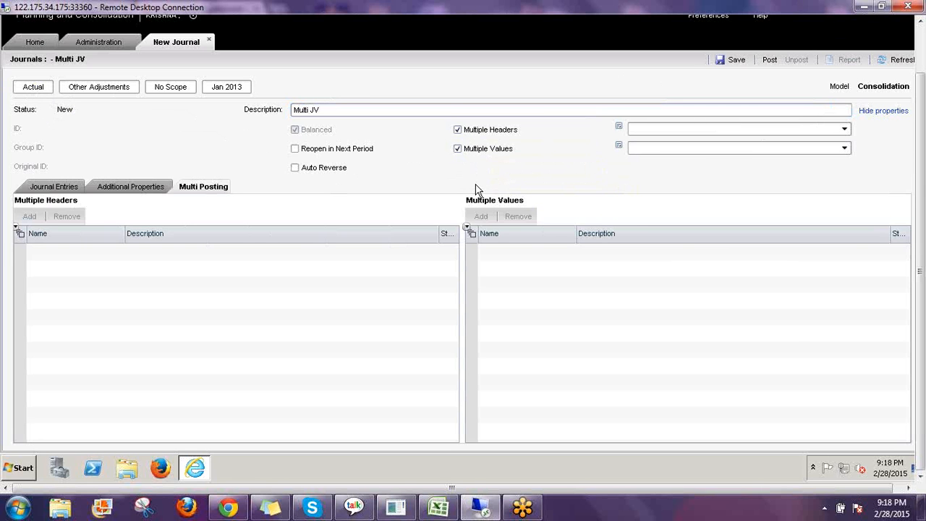
# - Set the multiple headers dimension to CATEGORY with the members Actual and Plan
pyautogui.click(845, 129)
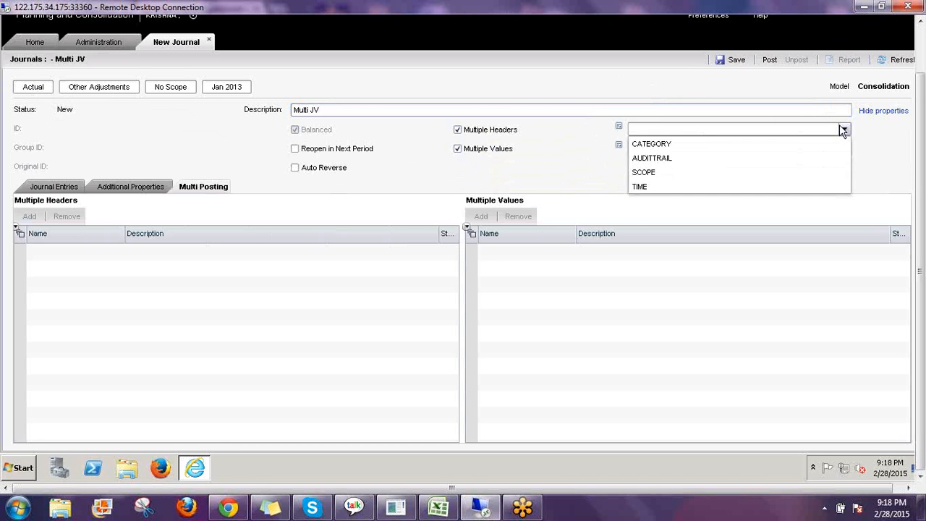
pyautogui.click(667, 145)
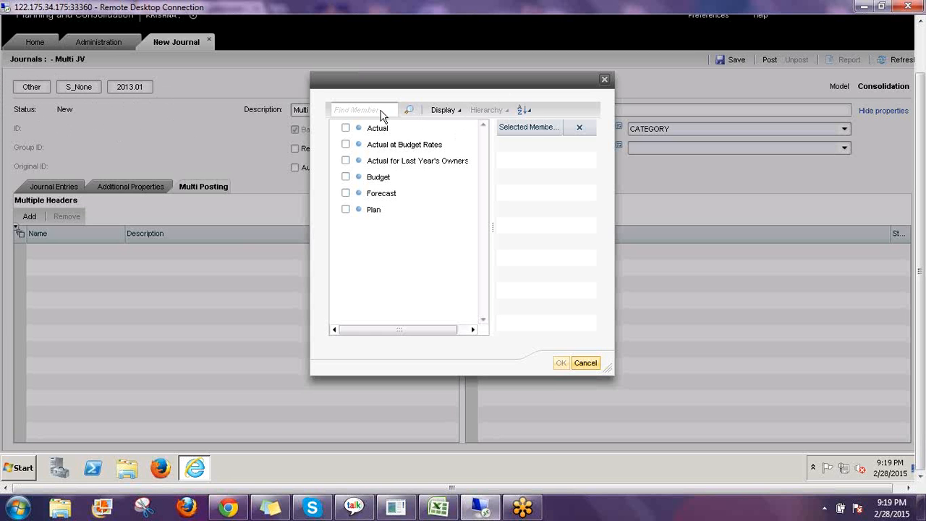
pyautogui.click(346, 128)
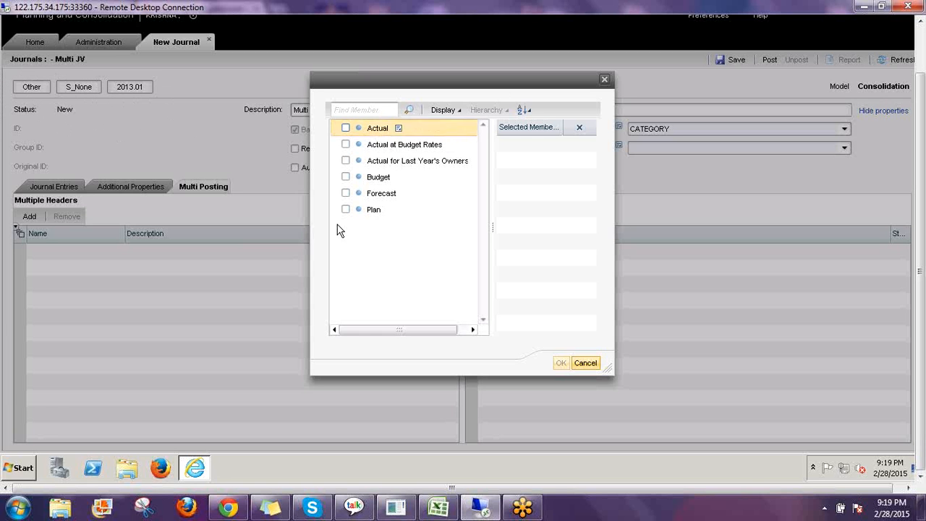
pyautogui.click(345, 209)
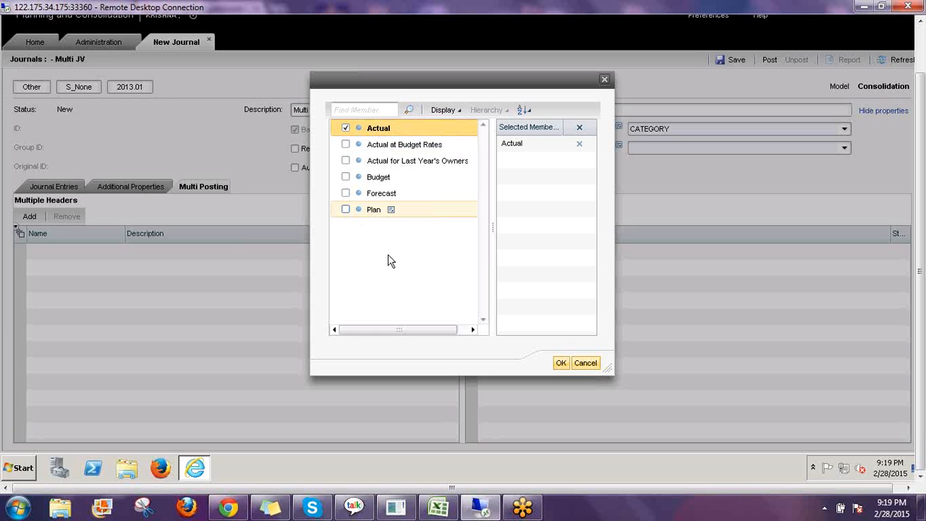
pyautogui.click(562, 363)
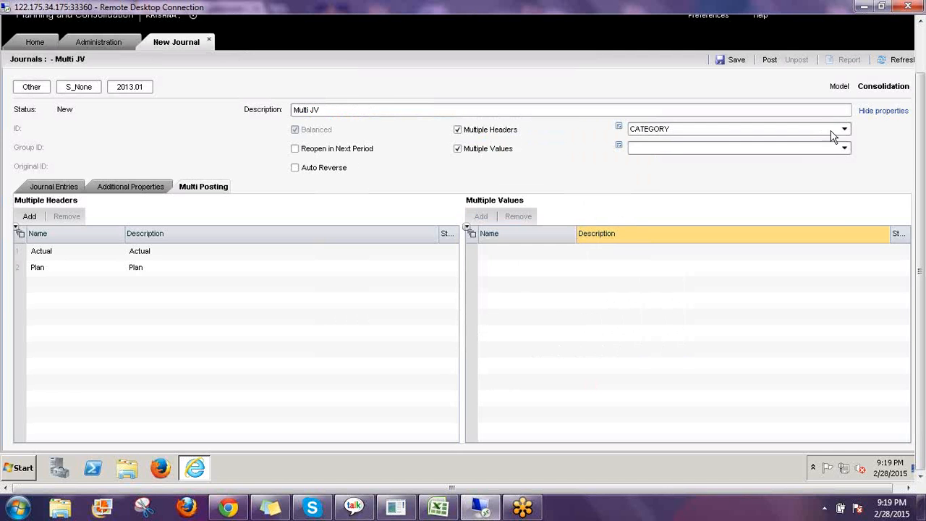
# - Set the multiple values dimension to TIME with the members Jan 2013, Feb 2013 and Mar 2013
pyautogui.click(845, 148)
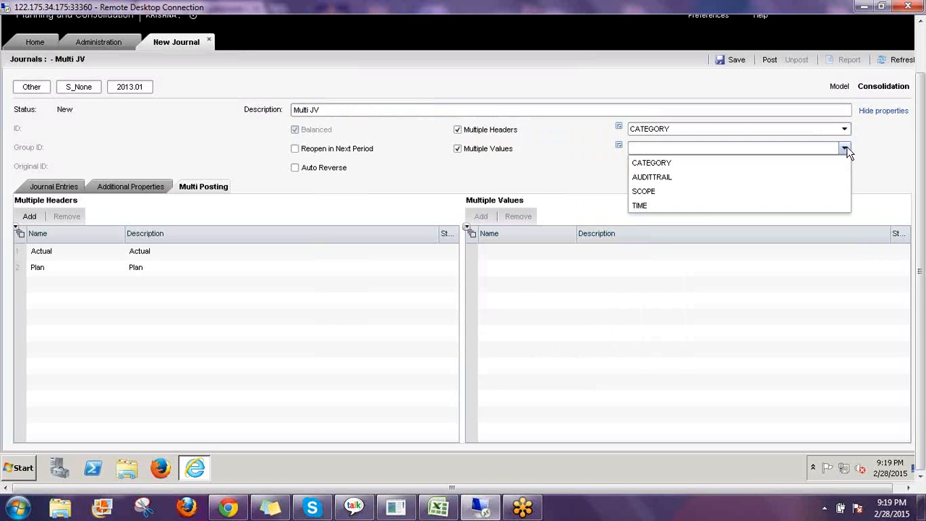
pyautogui.click(646, 209)
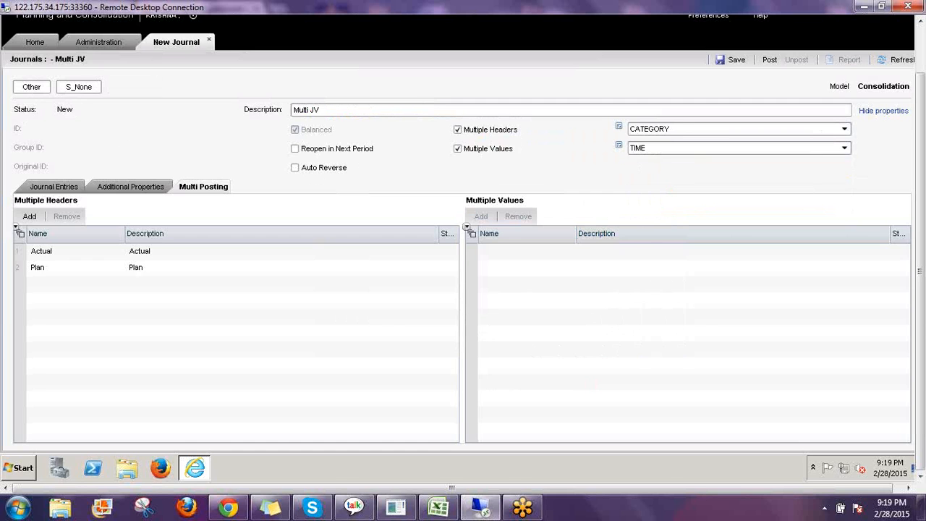
pyautogui.click(110, 93)
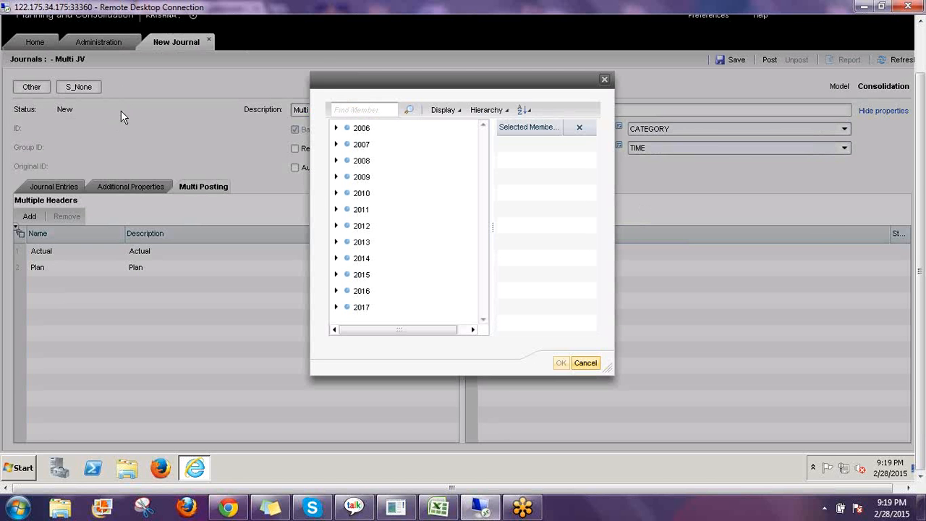
pyautogui.click(336, 242)
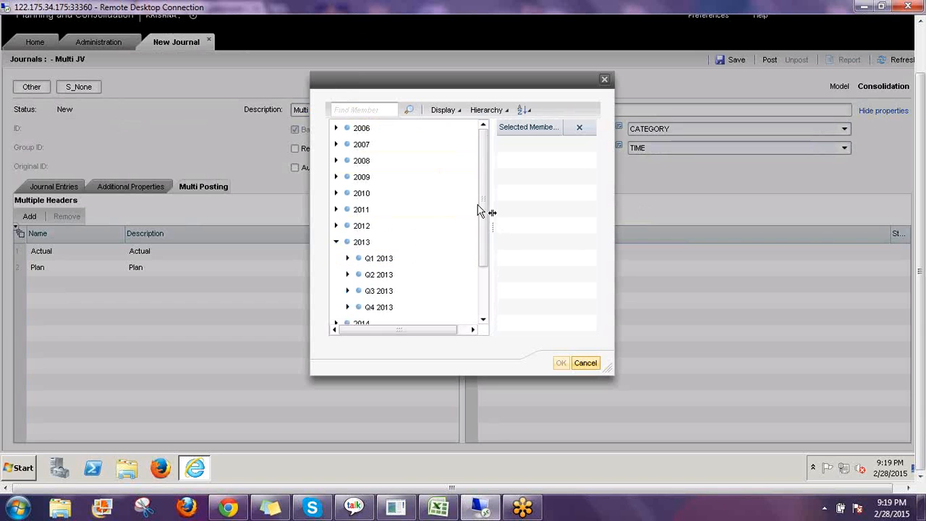
pyautogui.moveTo(483, 212); pyautogui.dragTo(485, 290)
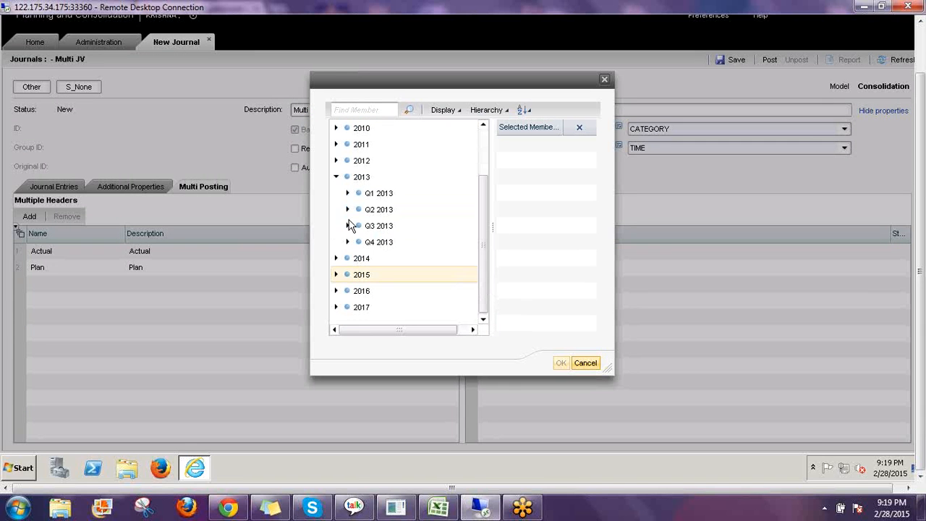
pyautogui.click(348, 194)
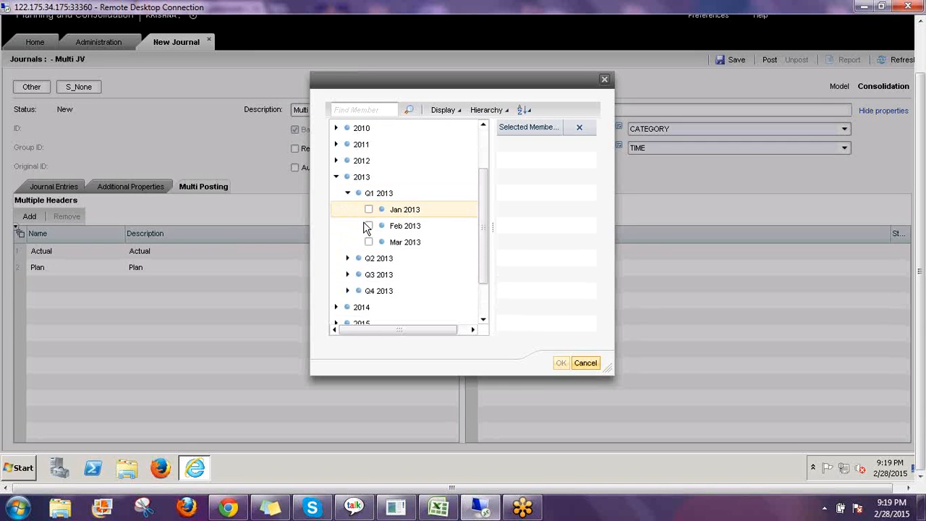
pyautogui.click(369, 210)
pyautogui.click(369, 225)
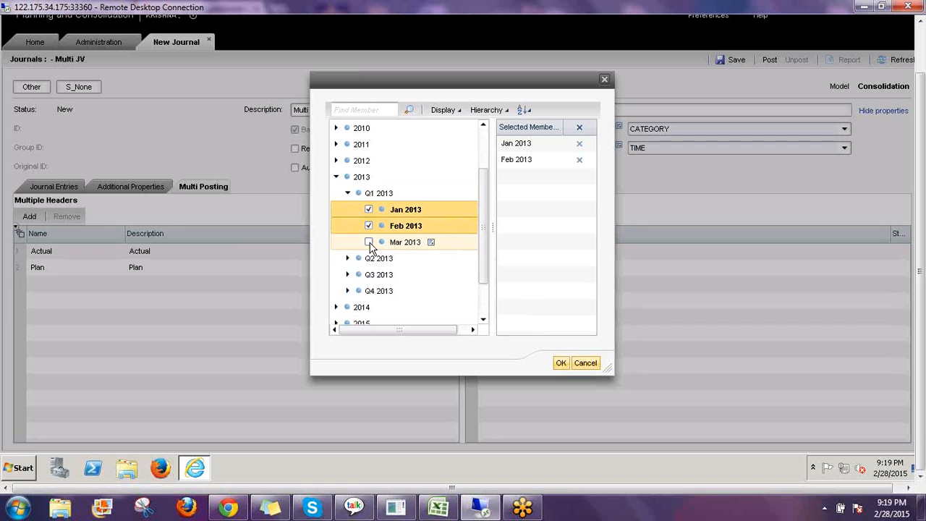
pyautogui.click(369, 242)
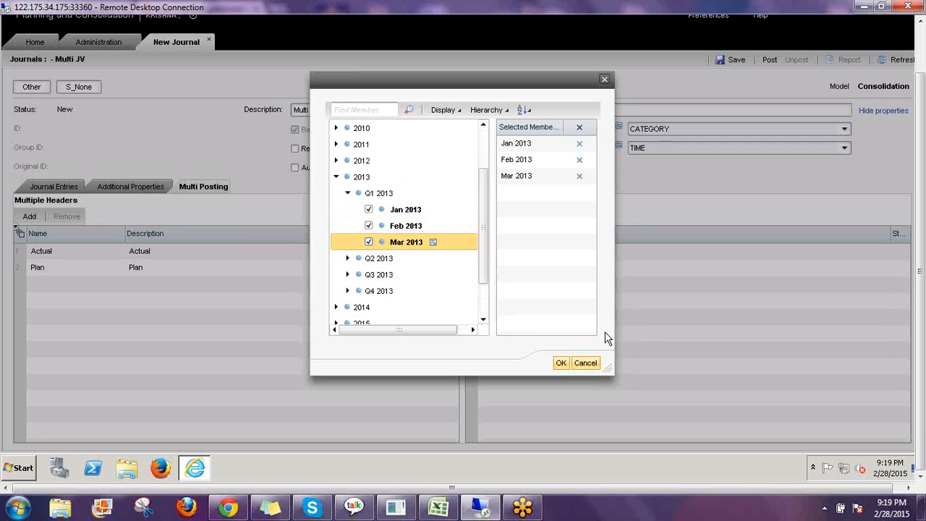
pyautogui.click(561, 364)
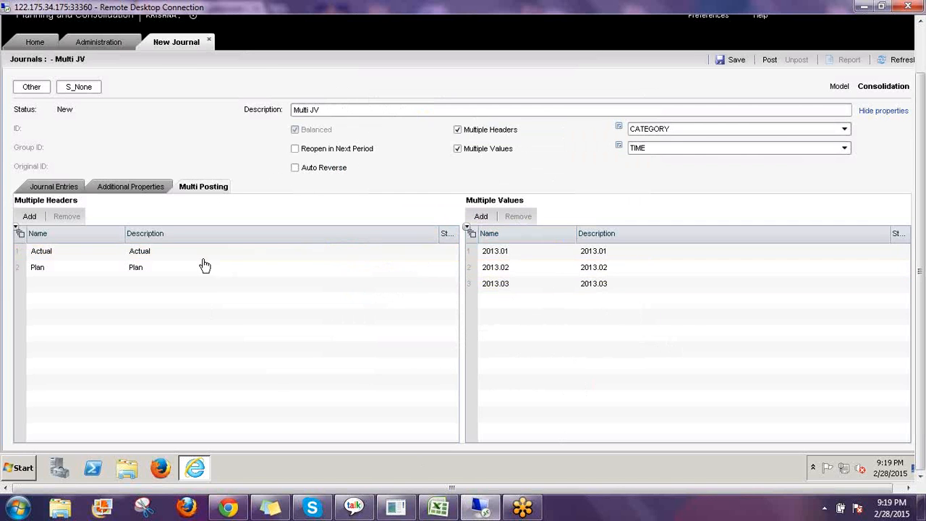
pyautogui.click(87, 254)
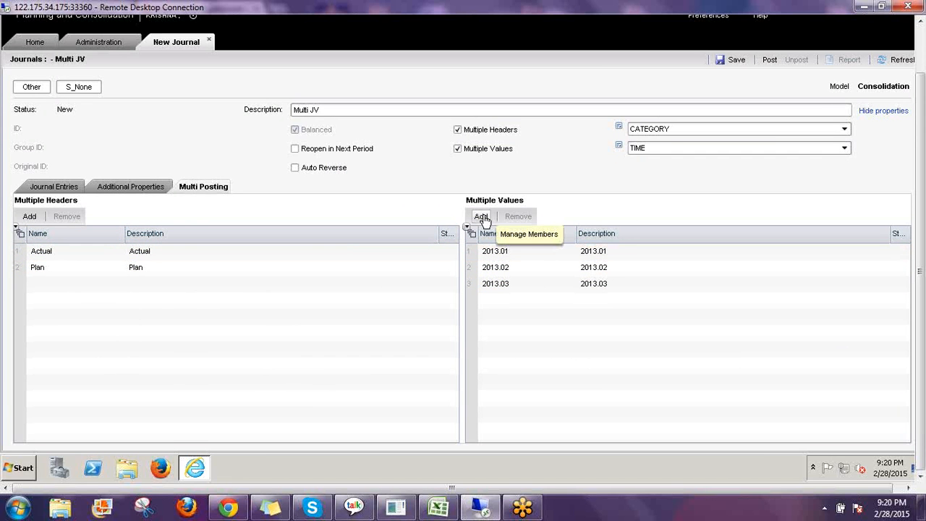
pyautogui.click(154, 265)
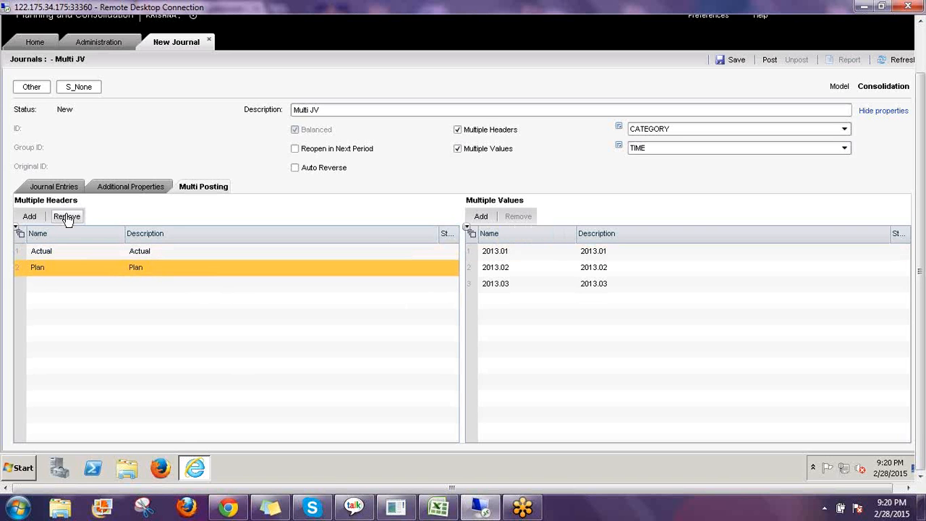
pyautogui.click(266, 238)
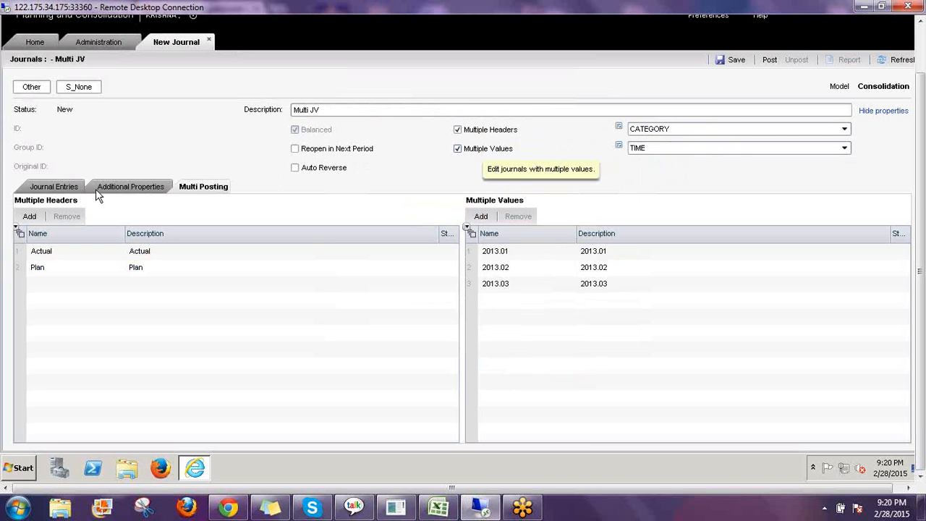
# - In the journal entries, set the first line's account to BS222 under Balance Sheet, Total Liabilities & Equity, Total Liabilities
pyautogui.click(48, 188)
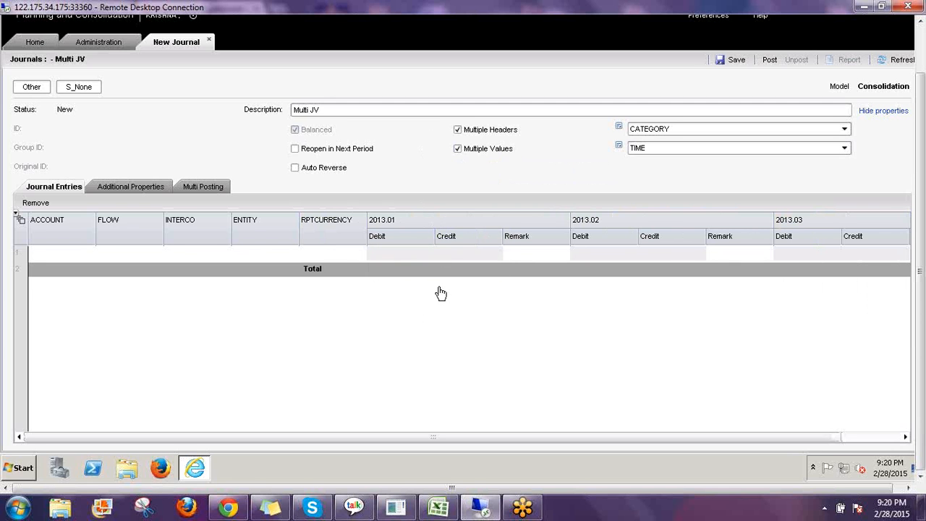
pyautogui.click(93, 253)
pyautogui.click(89, 252)
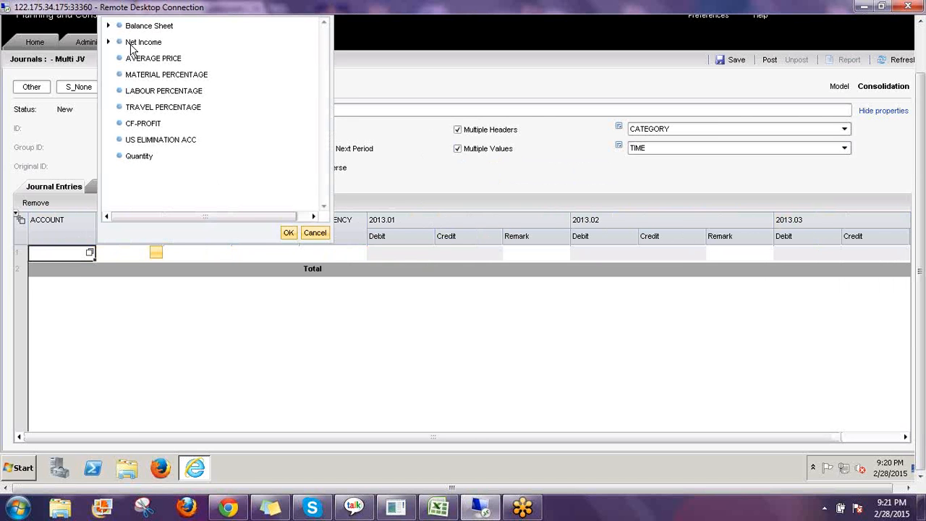
pyautogui.click(108, 26)
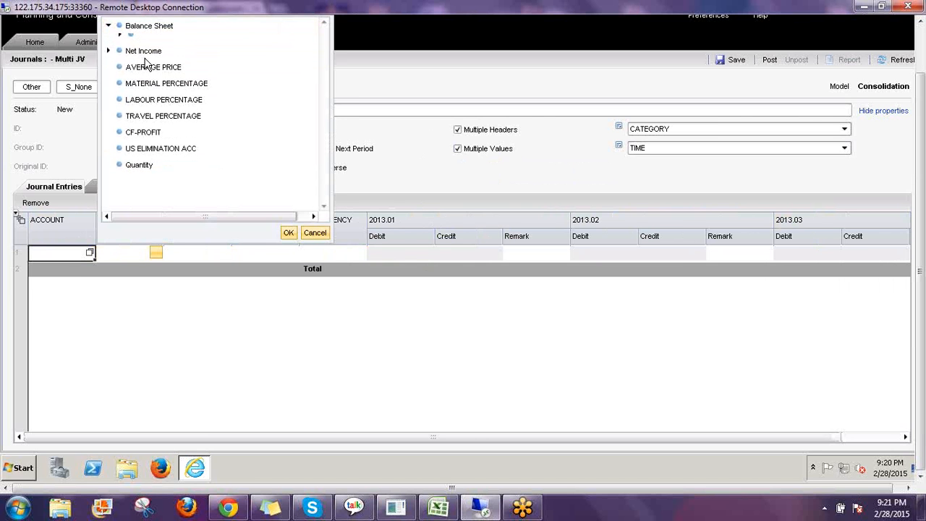
pyautogui.click(119, 58)
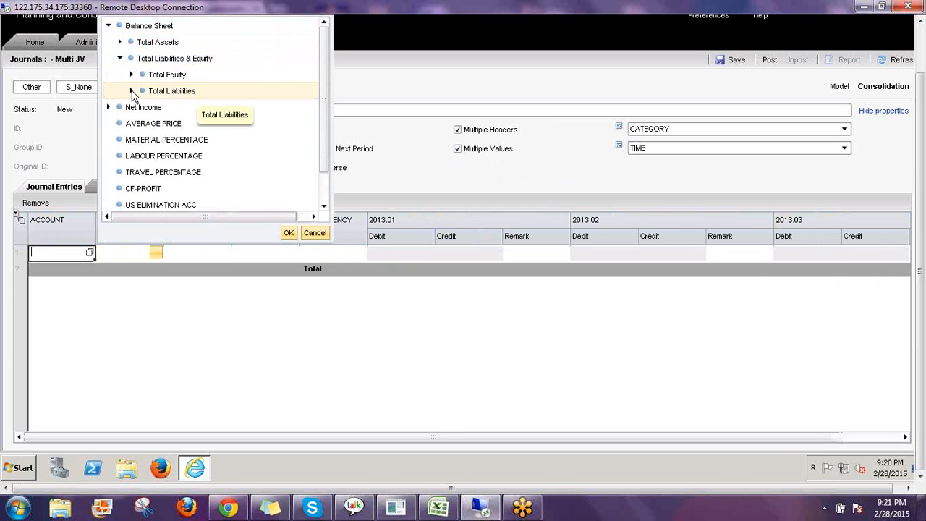
pyautogui.click(131, 91)
pyautogui.click(201, 124)
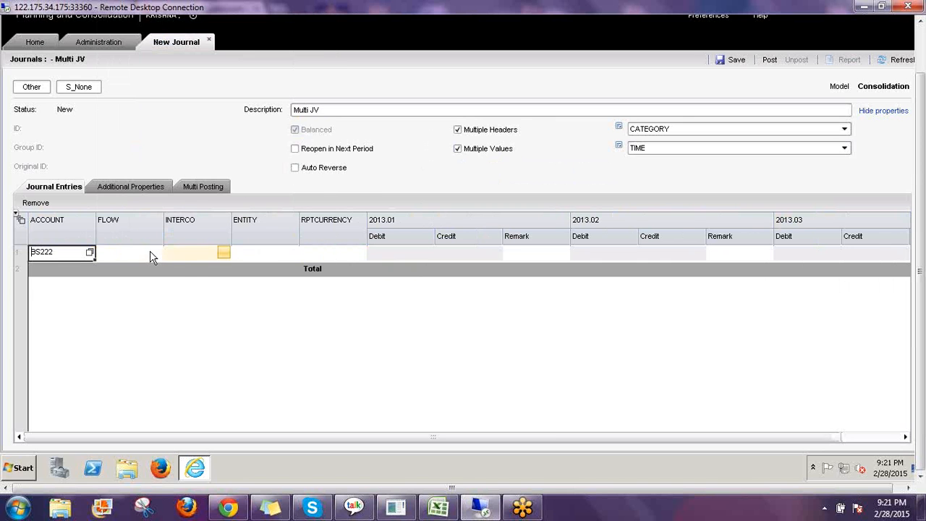
# - Set the first line's flow to CLOSING BAL and its intercompany partner to ThirdParty
pyautogui.click(152, 256)
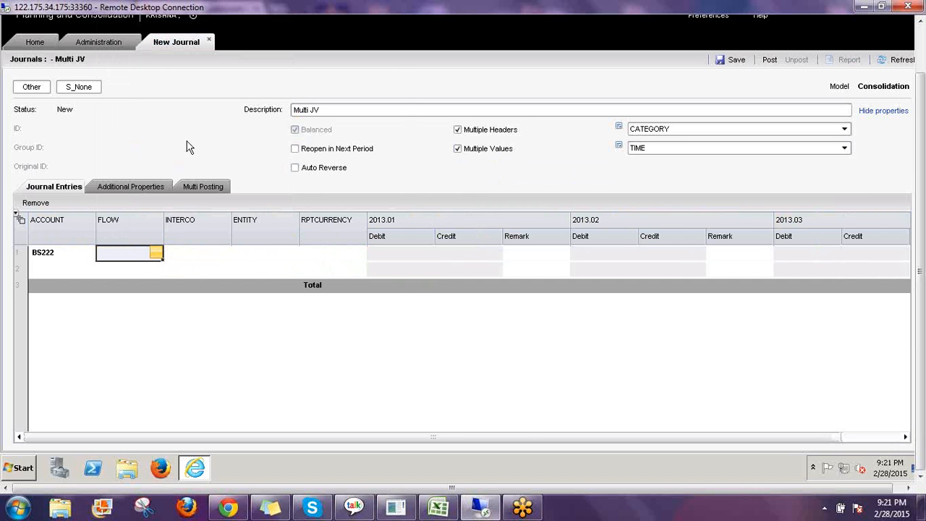
pyautogui.click(181, 42)
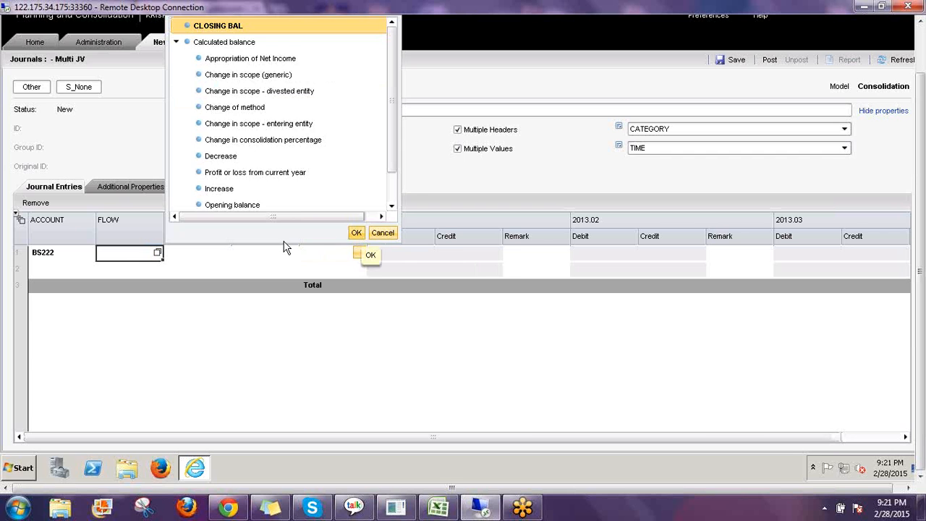
pyautogui.click(223, 253)
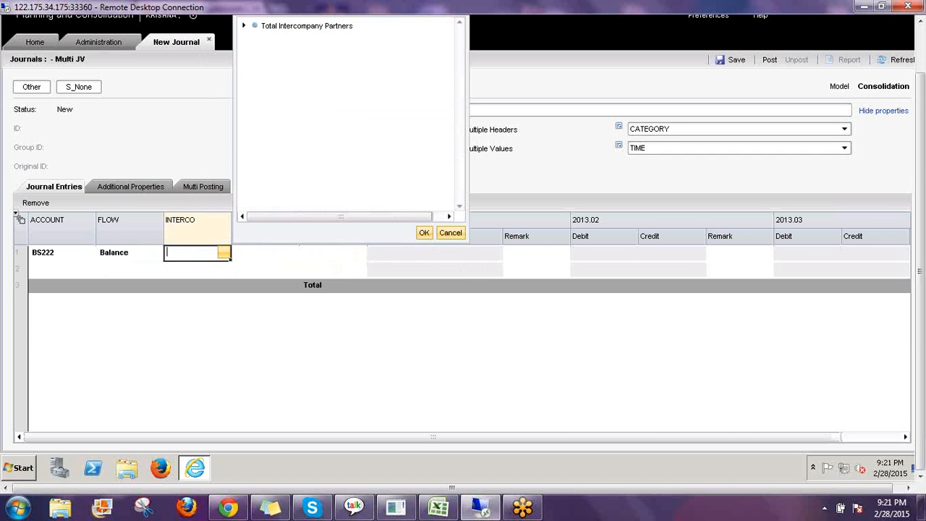
pyautogui.click(243, 26)
pyautogui.click(293, 207)
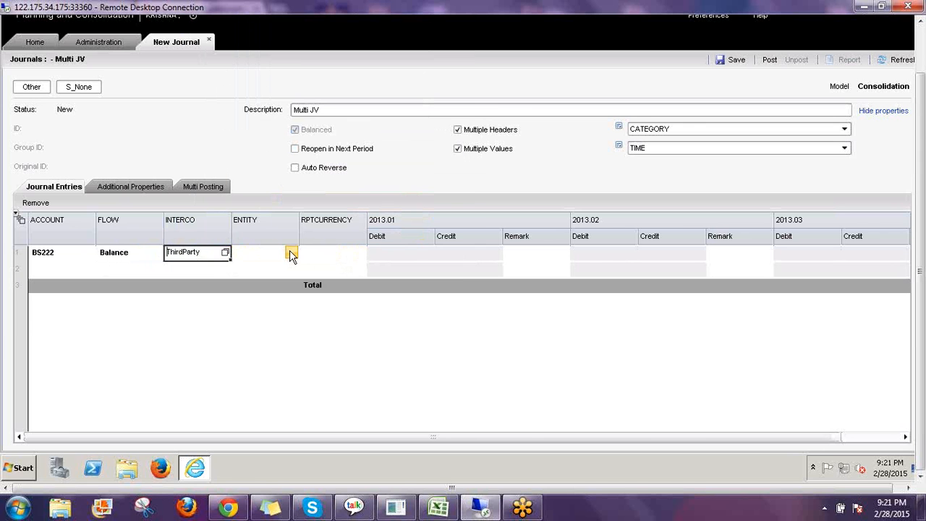
# - Set the first line's entity to DZ (Algeria) under World, Africa, and its reporting currency to Local Currency
pyautogui.click(292, 254)
pyautogui.click(291, 253)
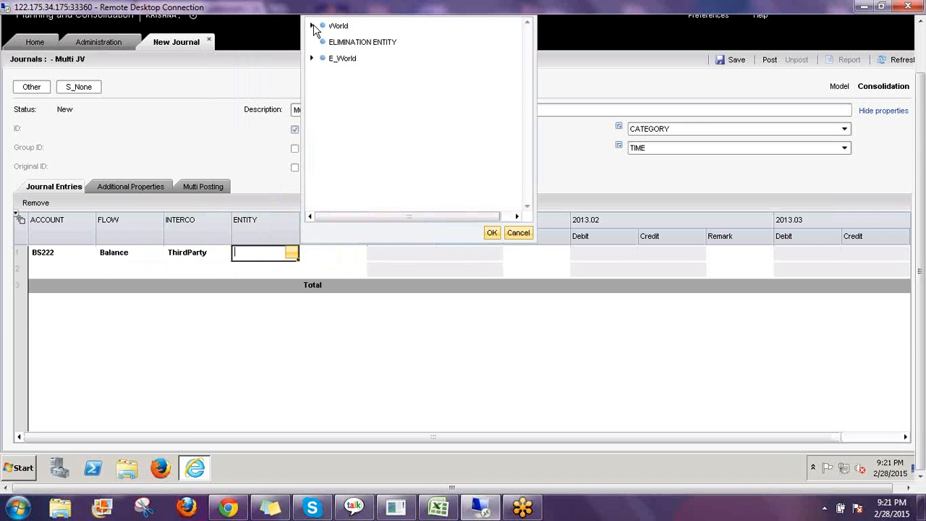
pyautogui.click(313, 26)
pyautogui.click(323, 42)
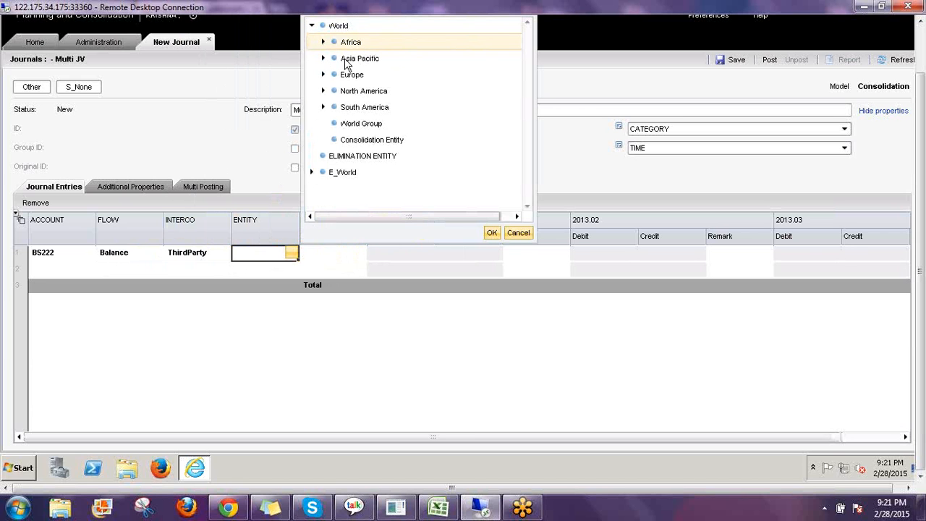
pyautogui.click(491, 233)
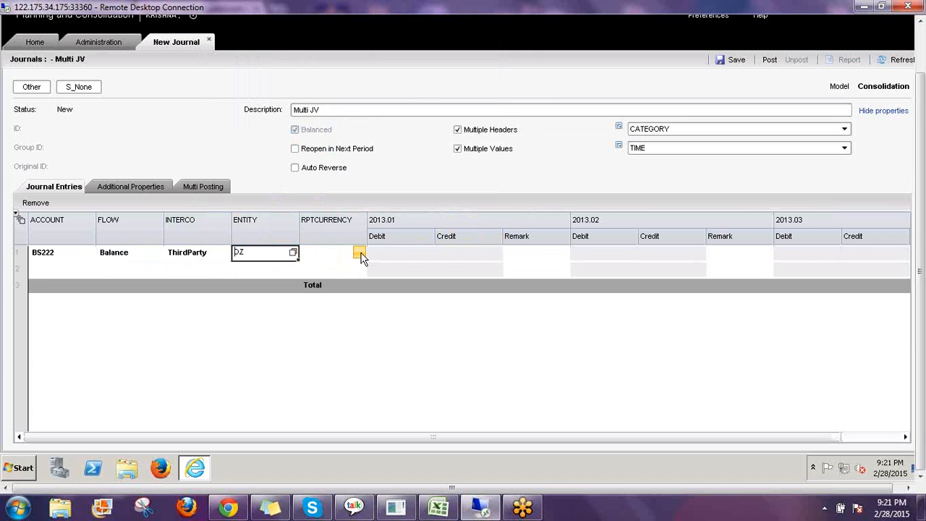
pyautogui.click(361, 255)
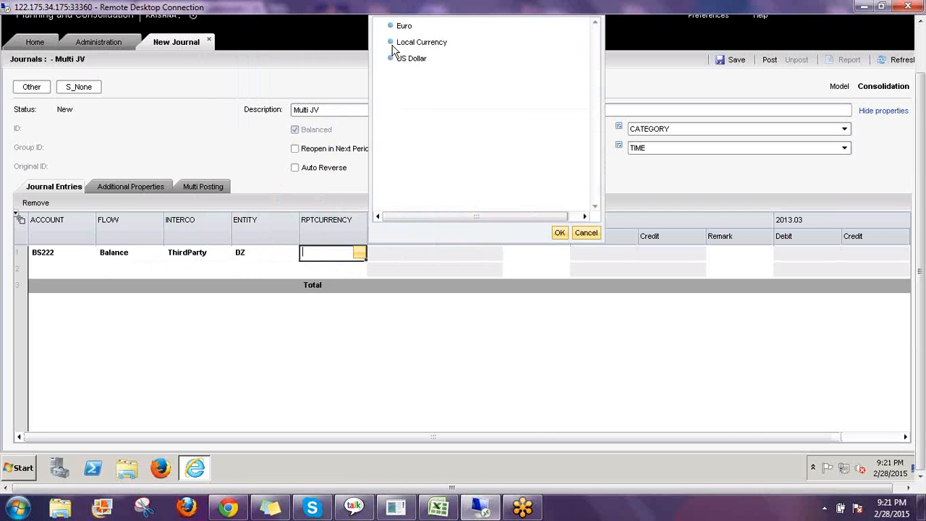
pyautogui.click(406, 43)
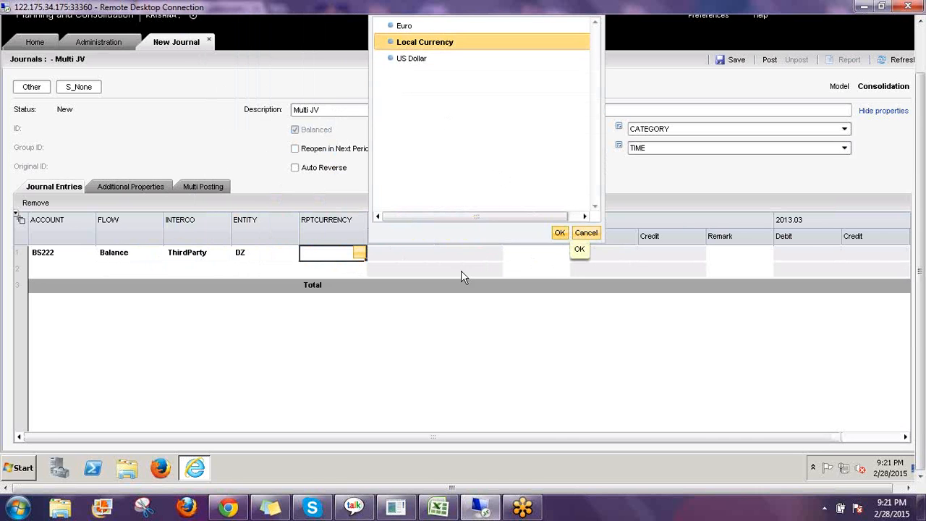
# - Enter a debit of 111 with the remark JAN for 2013.01 on the BS222 line
pyautogui.click(402, 255)
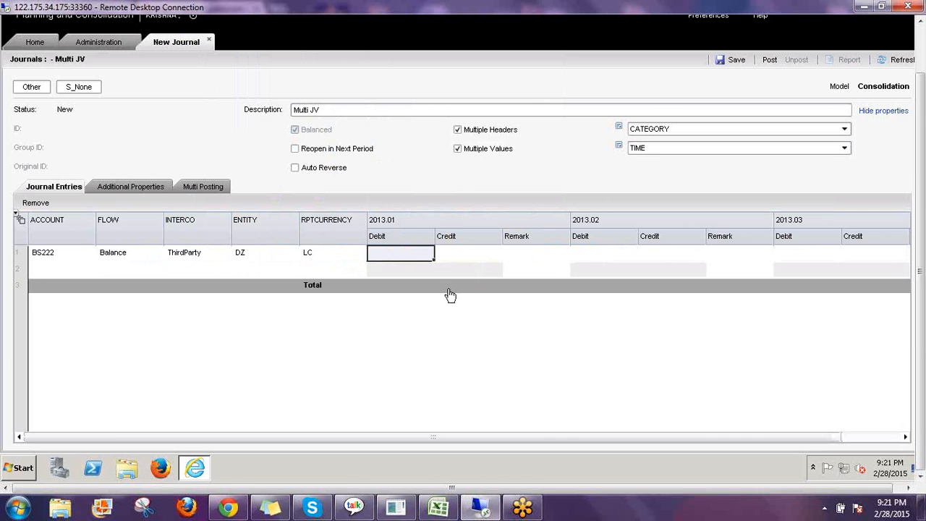
pyautogui.write('111')
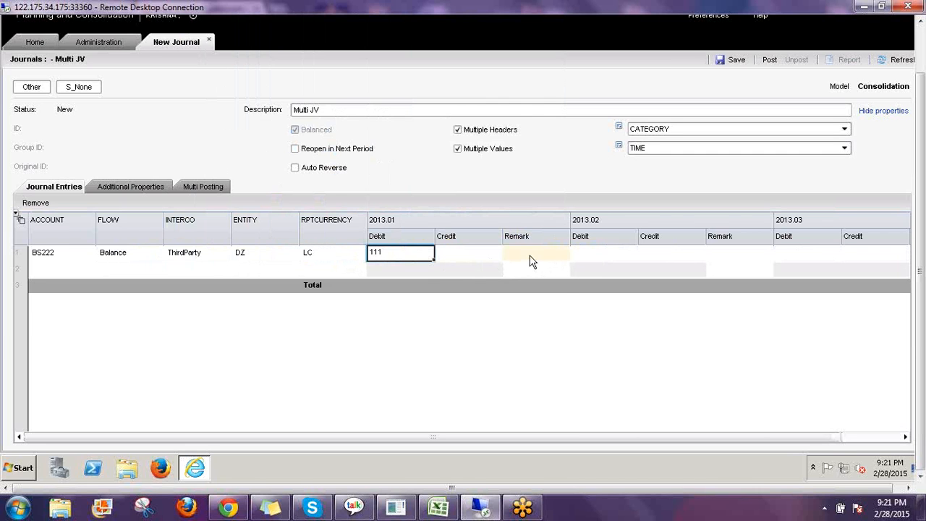
pyautogui.click(530, 260)
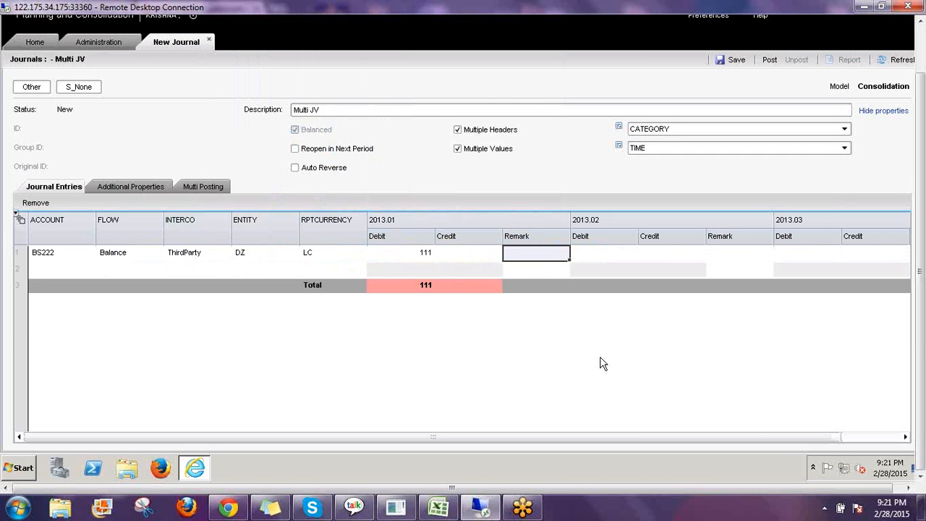
pyautogui.press('capslock')
pyautogui.write('JAN')
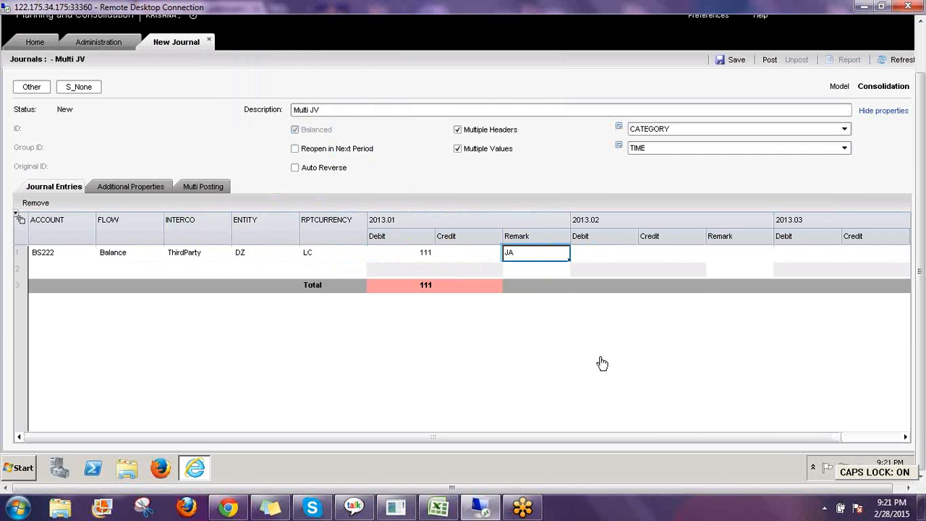
# - Enter a debit of 222 with the remark FEB for 2013.02 on the BS222 line
pyautogui.click(611, 257)
pyautogui.write('222')
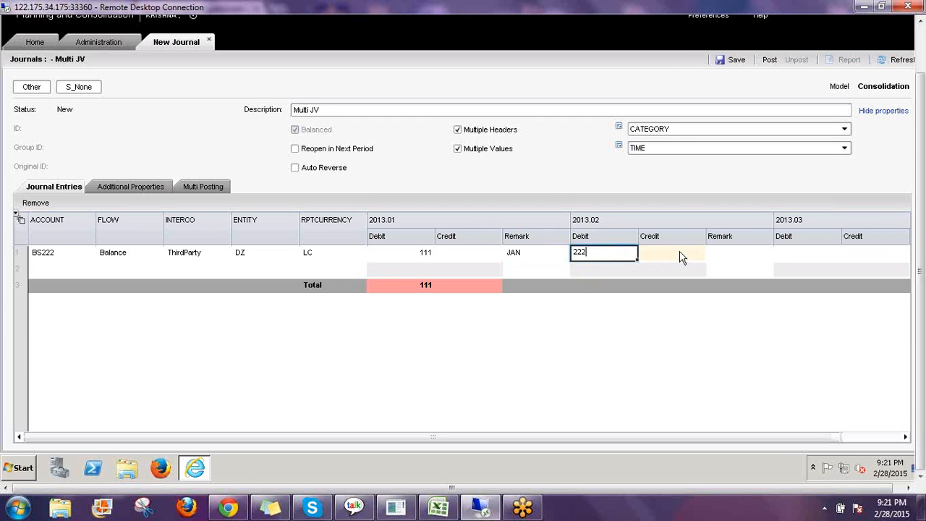
pyautogui.click(722, 258)
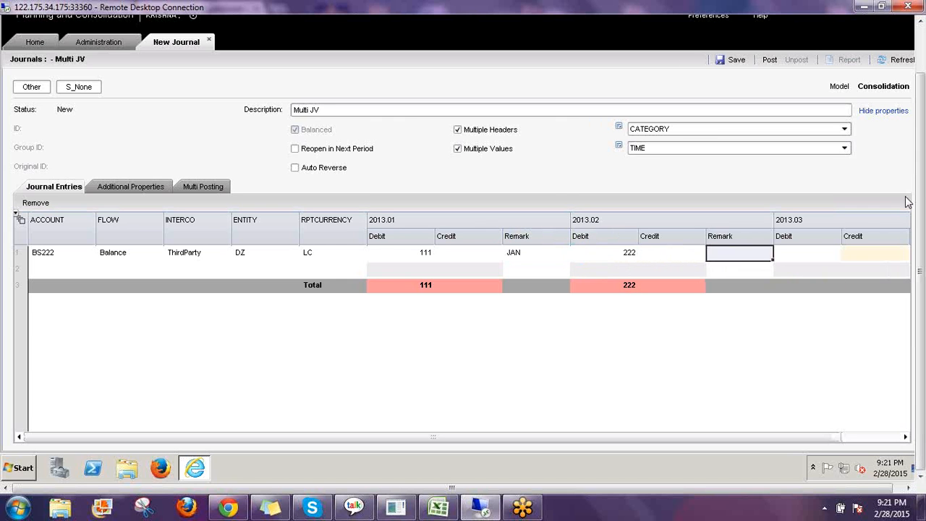
pyautogui.write('JA')
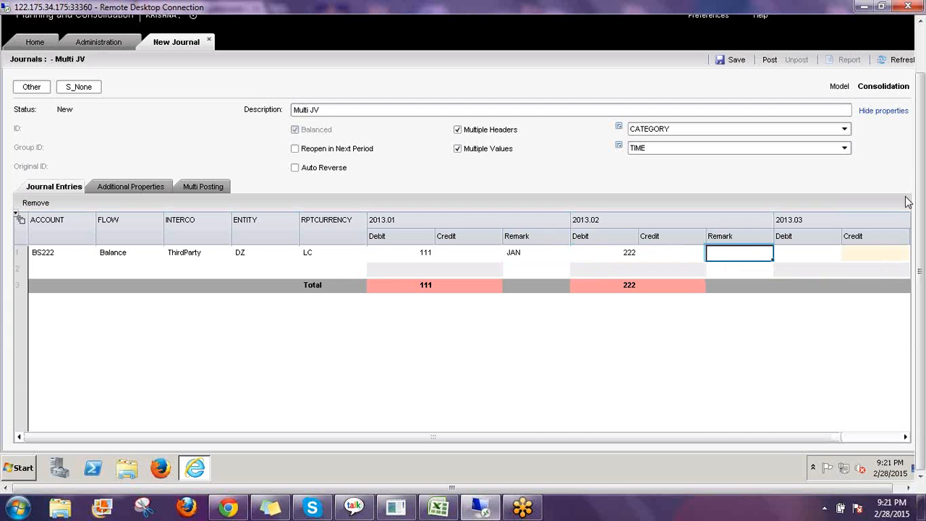
# - Enter a debit of 333 with the remark MAR for 2013.03 on the BS222 line
pyautogui.click(800, 252)
pyautogui.write('333')
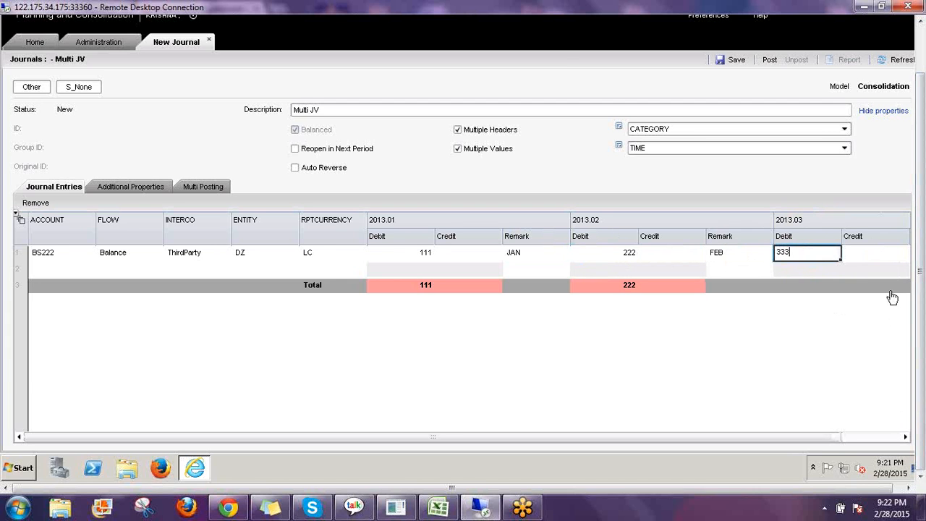
pyautogui.click(877, 254)
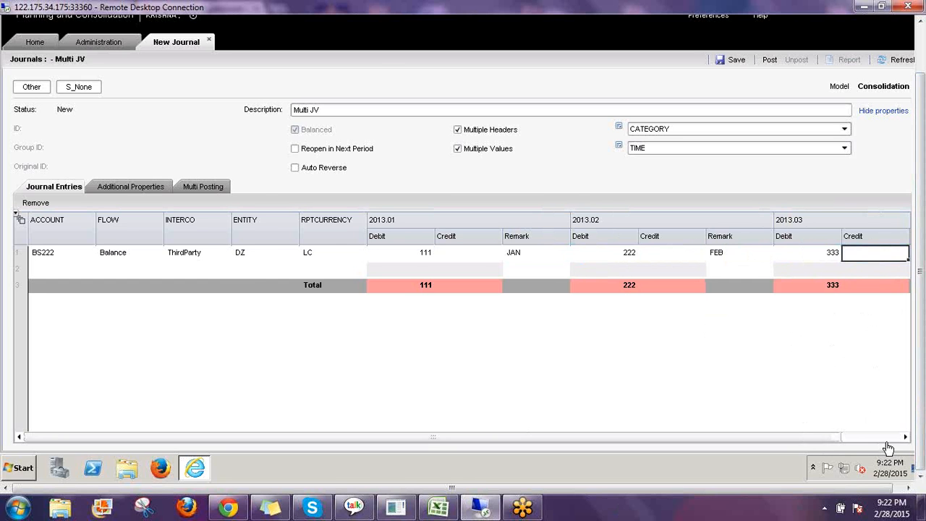
pyautogui.click(905, 437)
pyautogui.click(858, 256)
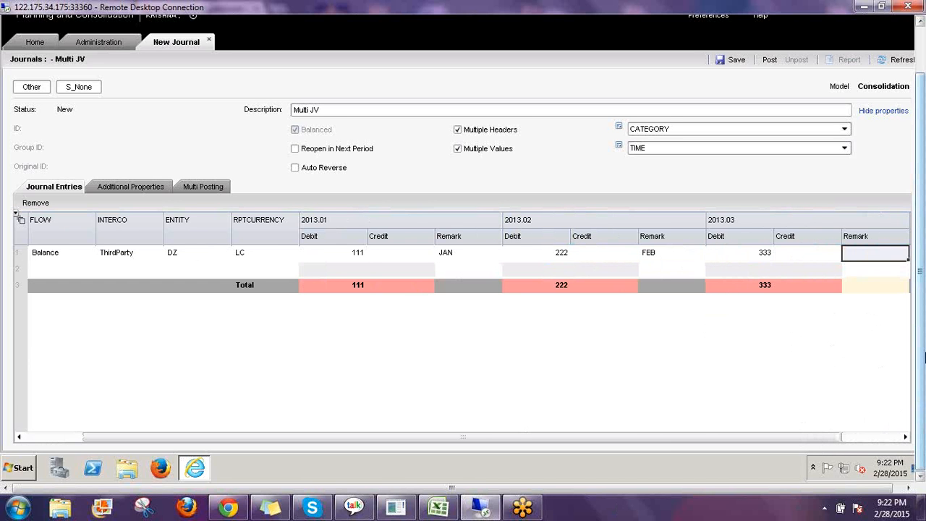
pyautogui.write('MAR')
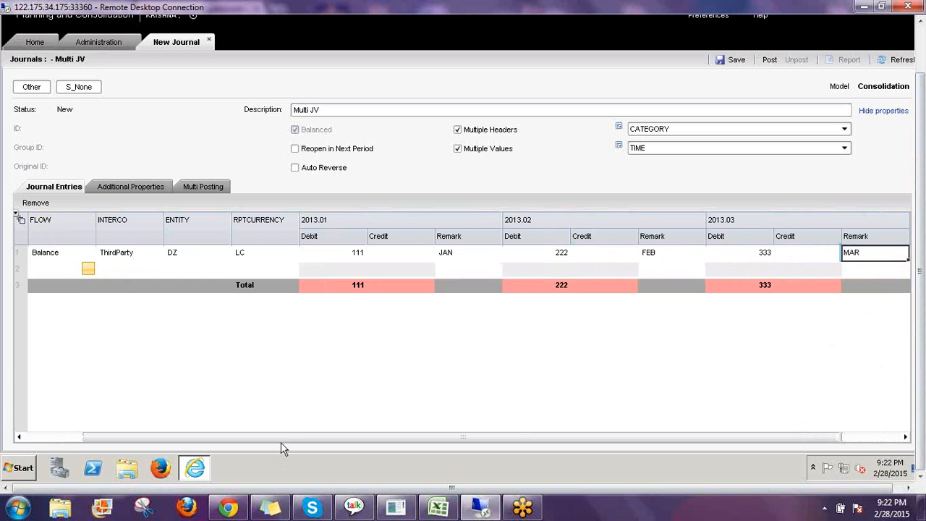
# - Set the second line's account to BS122 under Balance Sheet, Total Assets, Current Assets
pyautogui.moveTo(282, 437); pyautogui.dragTo(68, 436)
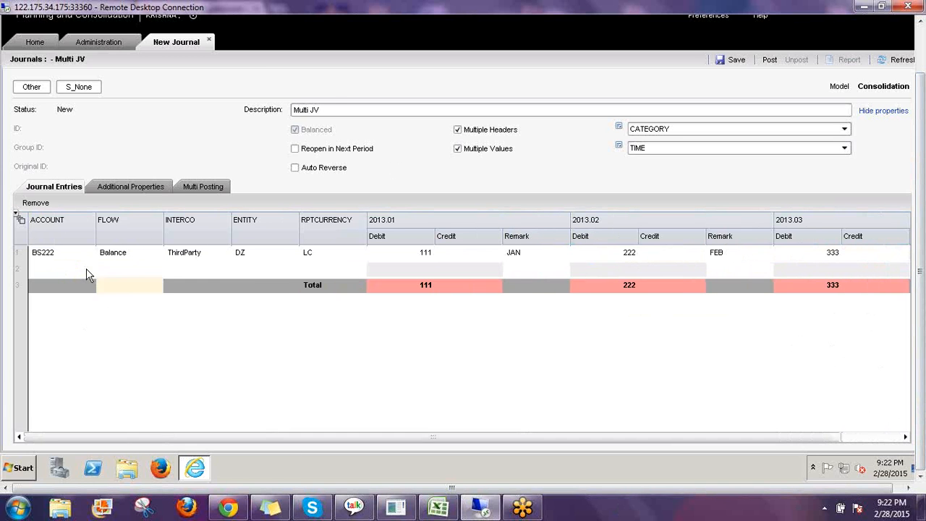
pyautogui.click(86, 269)
pyautogui.click(90, 269)
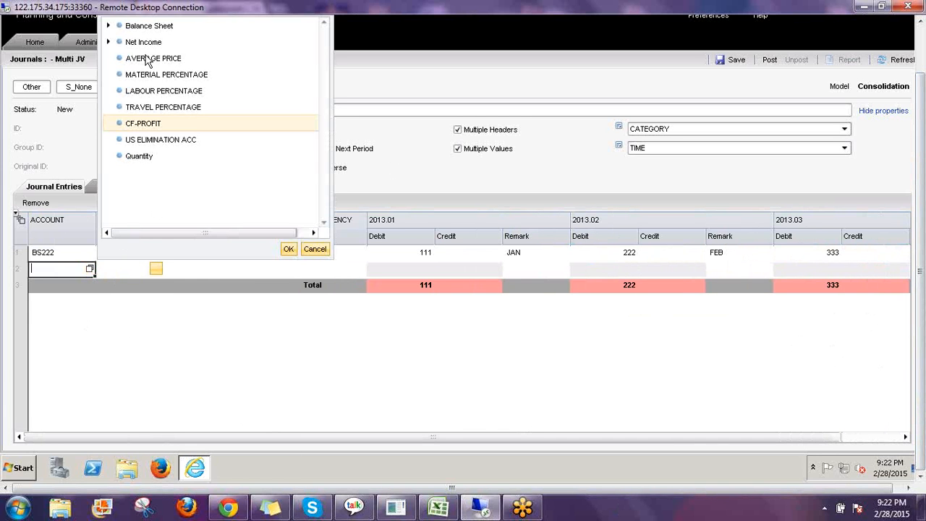
pyautogui.click(108, 26)
pyautogui.click(120, 58)
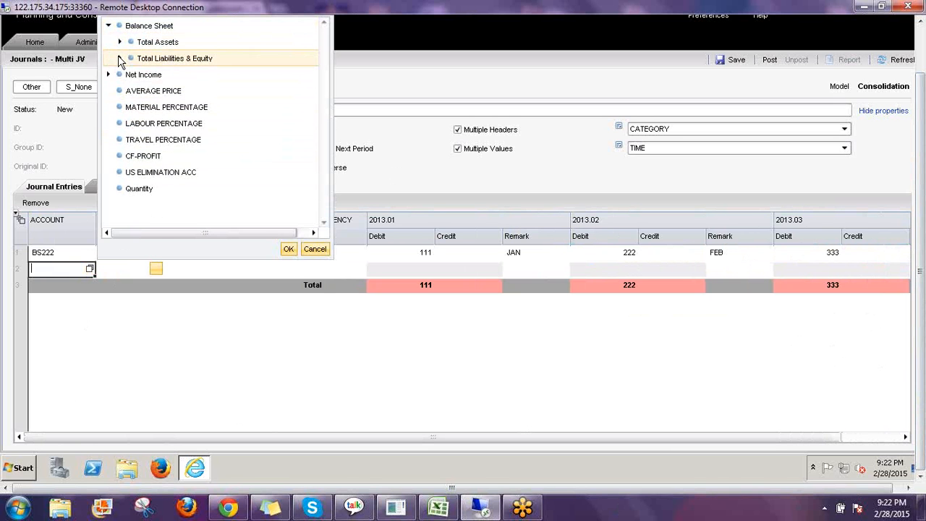
pyautogui.click(131, 74)
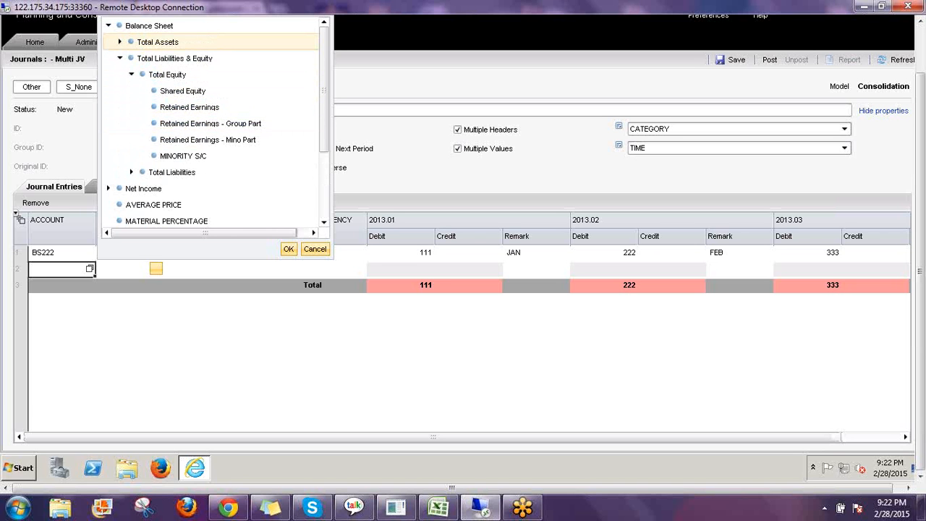
pyautogui.click(120, 42)
pyautogui.click(131, 74)
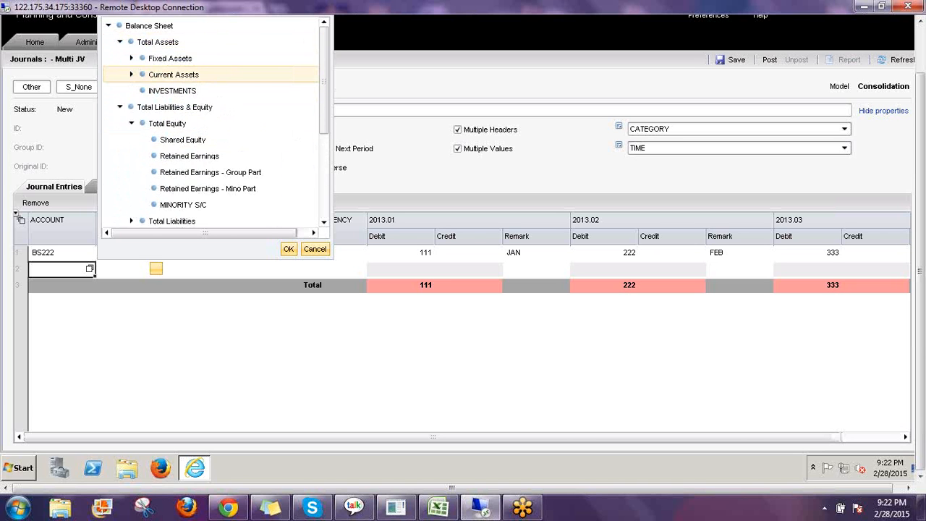
pyautogui.click(288, 249)
# - Set the second line's flow to CLOSING BAL and its intercompany partner to ThirdParty
pyautogui.click(156, 268)
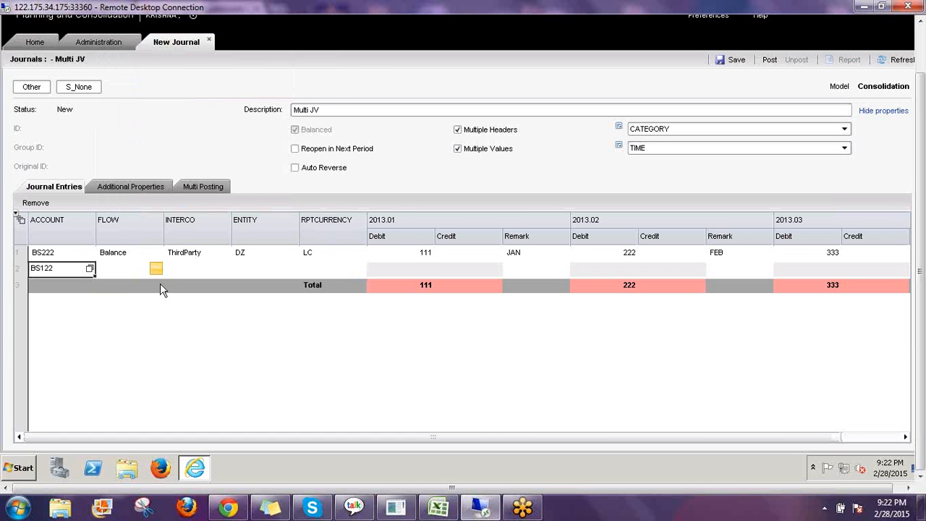
pyautogui.click(157, 269)
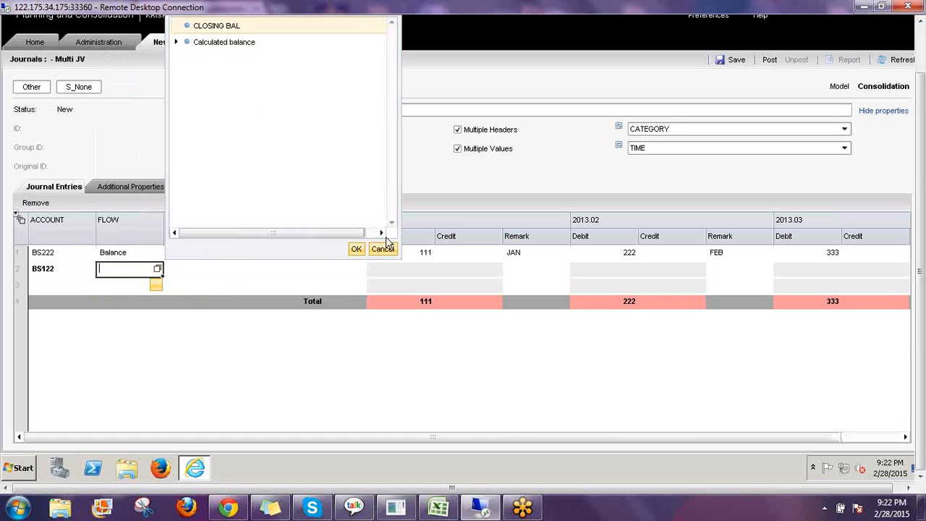
pyautogui.click(211, 26)
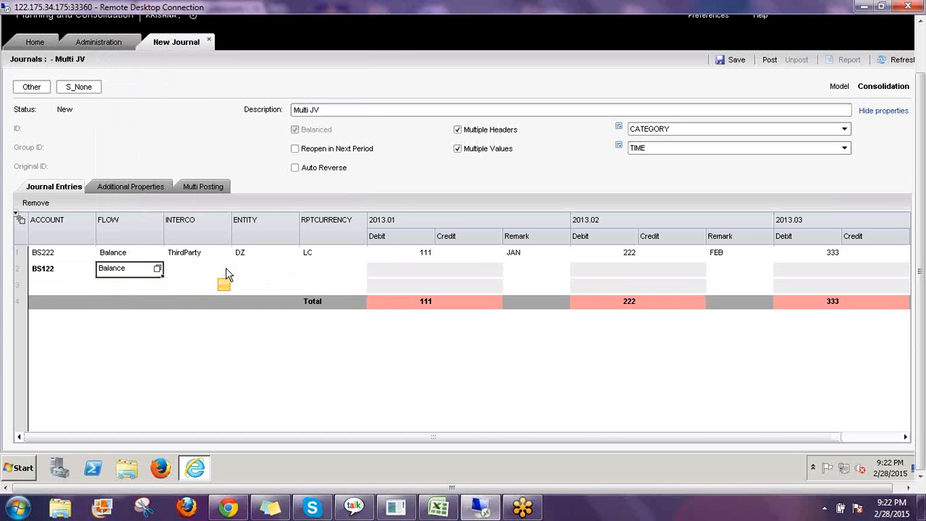
pyautogui.click(223, 266)
pyautogui.click(224, 268)
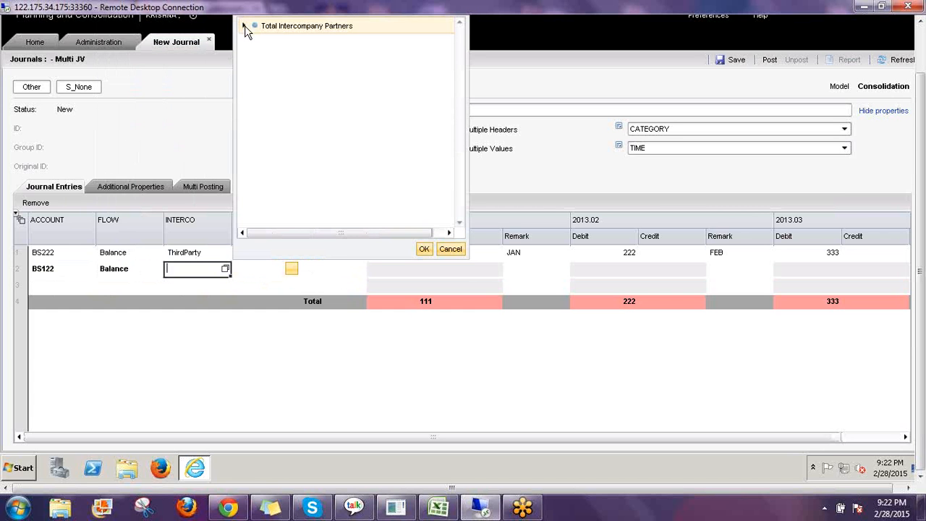
pyautogui.click(243, 26)
pyautogui.click(299, 207)
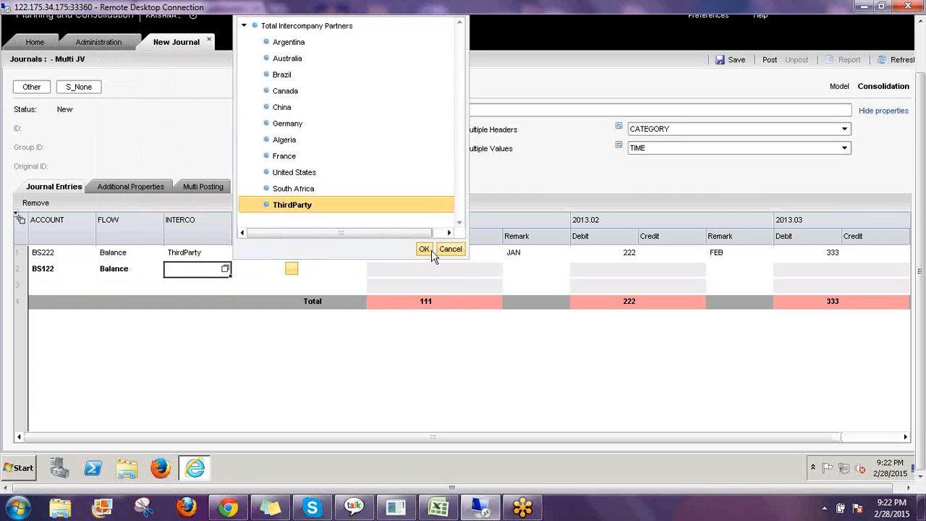
# - Set the second line's entity to Algeria under World, Africa, and its reporting currency to Local Currency
pyautogui.click(291, 269)
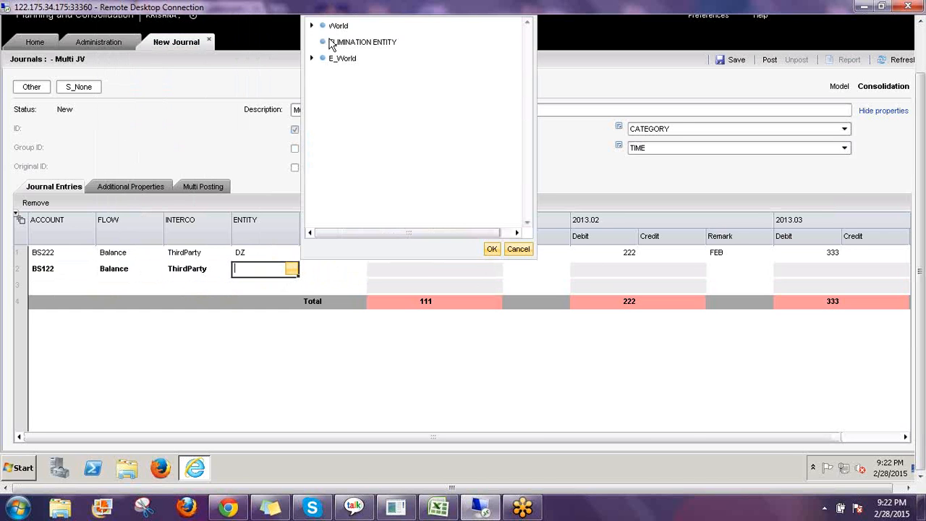
pyautogui.click(313, 26)
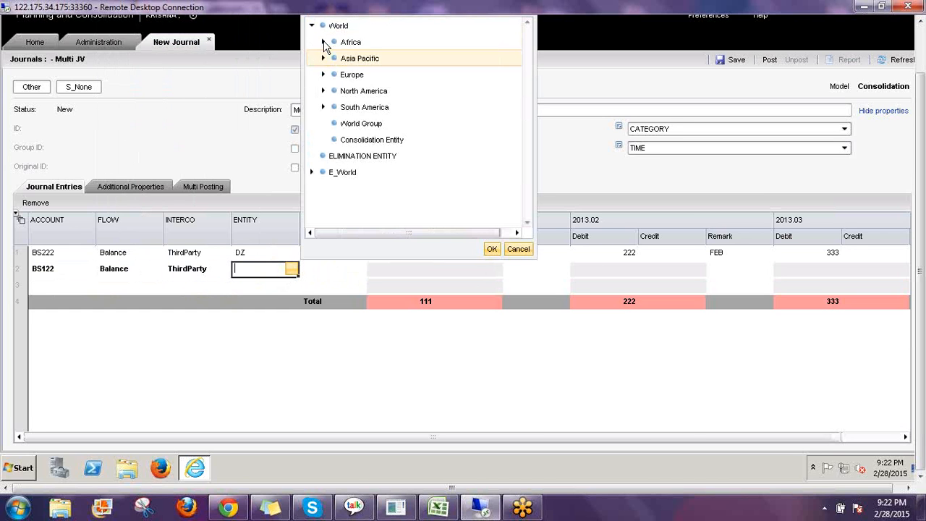
pyautogui.click(324, 43)
pyautogui.click(363, 59)
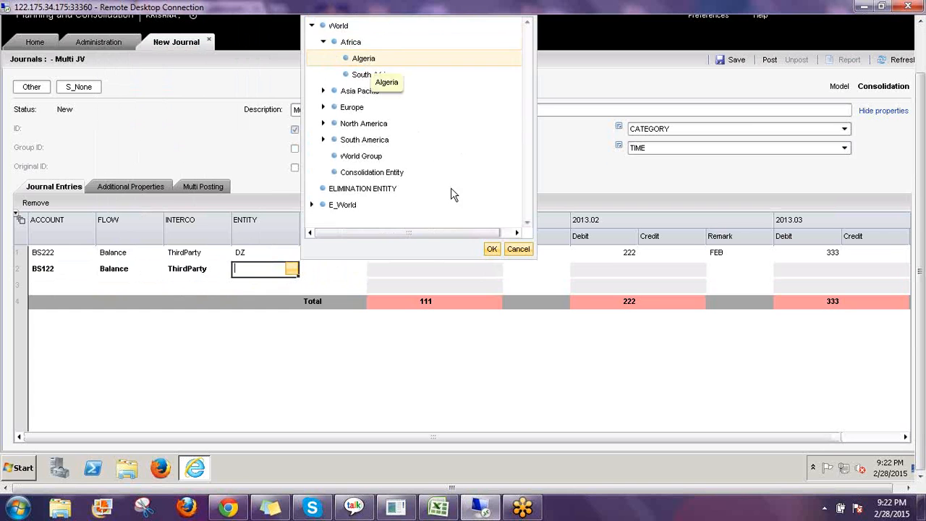
pyautogui.click(489, 249)
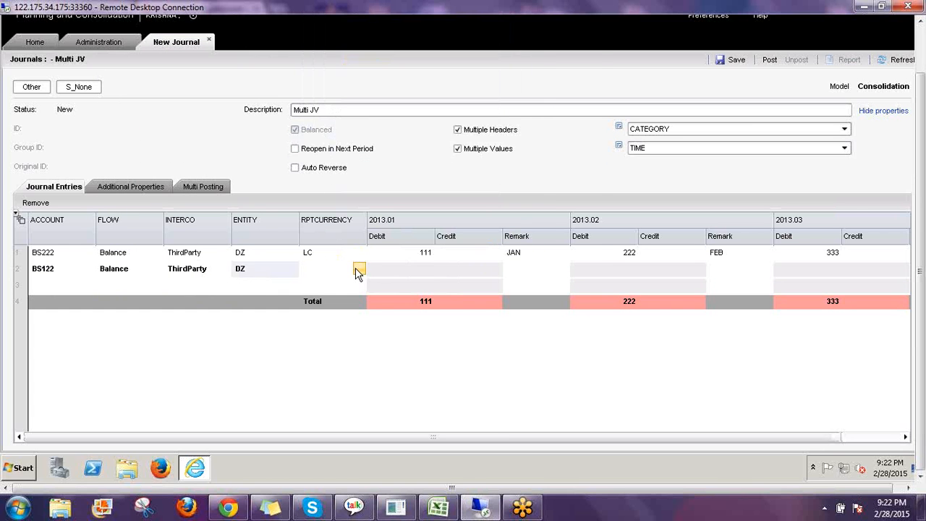
pyautogui.click(355, 267)
pyautogui.click(408, 43)
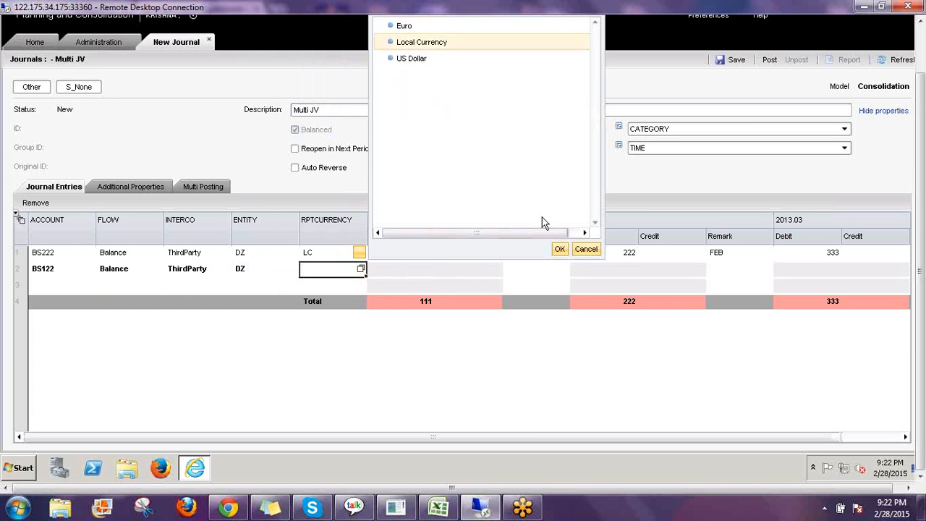
pyautogui.click(559, 249)
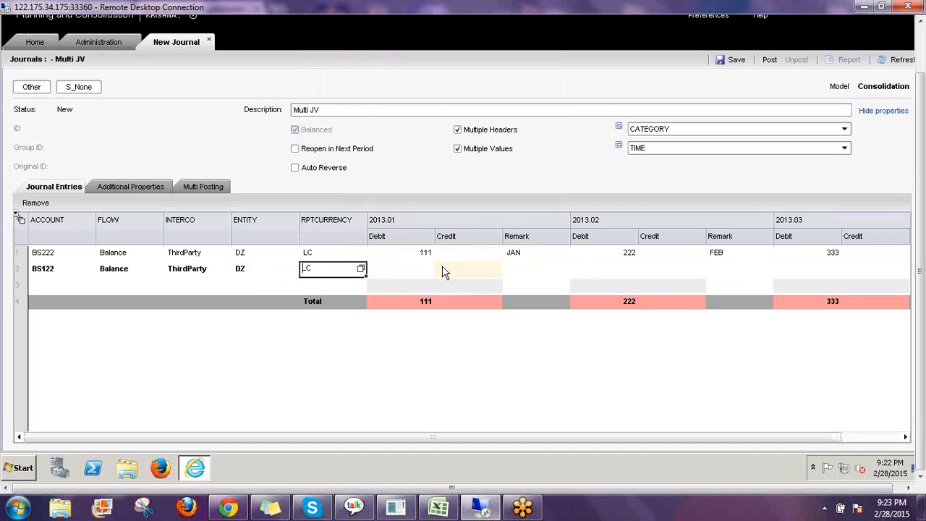
# - Enter a credit of 111 for 2013.01 on the BS122 line
pyautogui.click(473, 272)
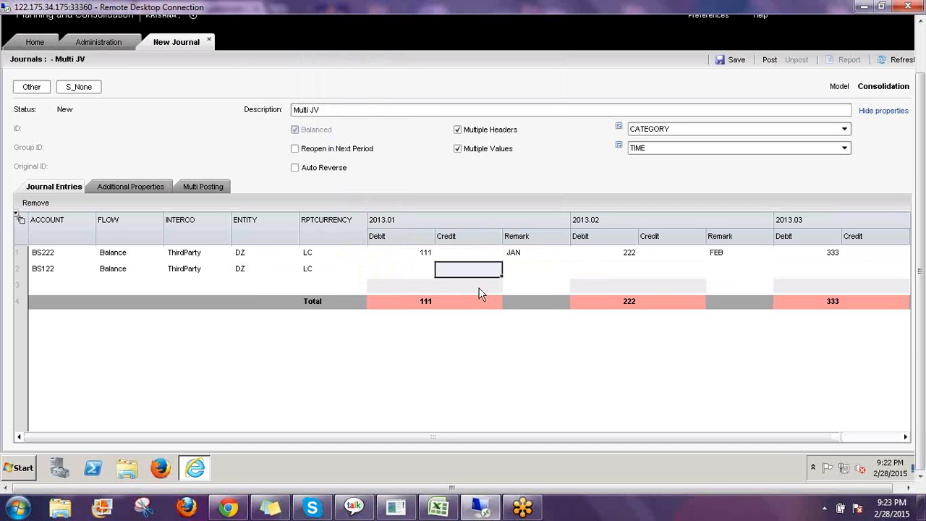
pyautogui.write('111')
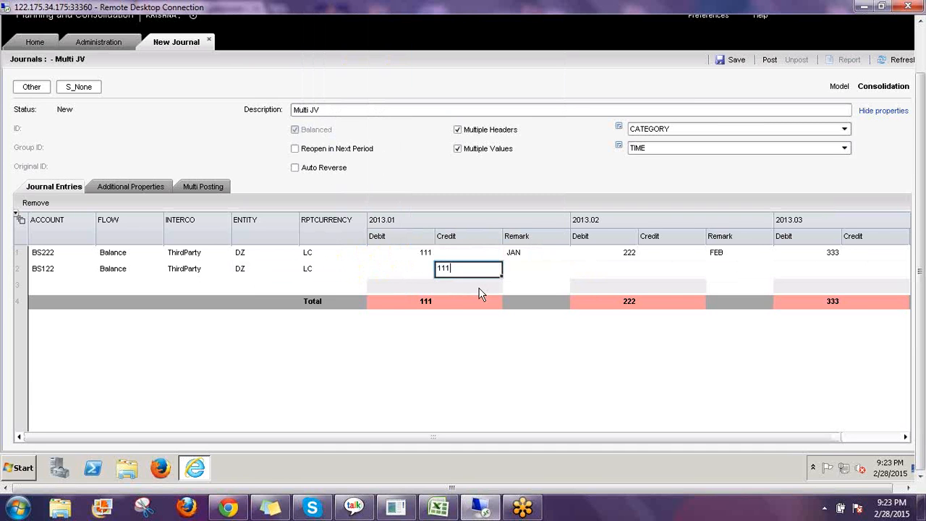
pyautogui.press('Return')
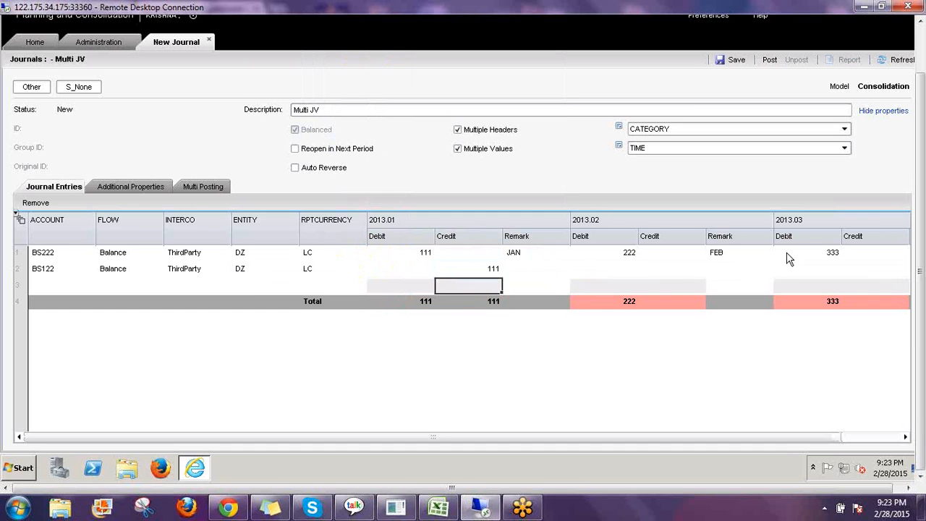
# - Enter credits of 222 for 2013.02 and 333 for 2013.03 on the BS122 line
pyautogui.click(670, 274)
pyautogui.write('22')
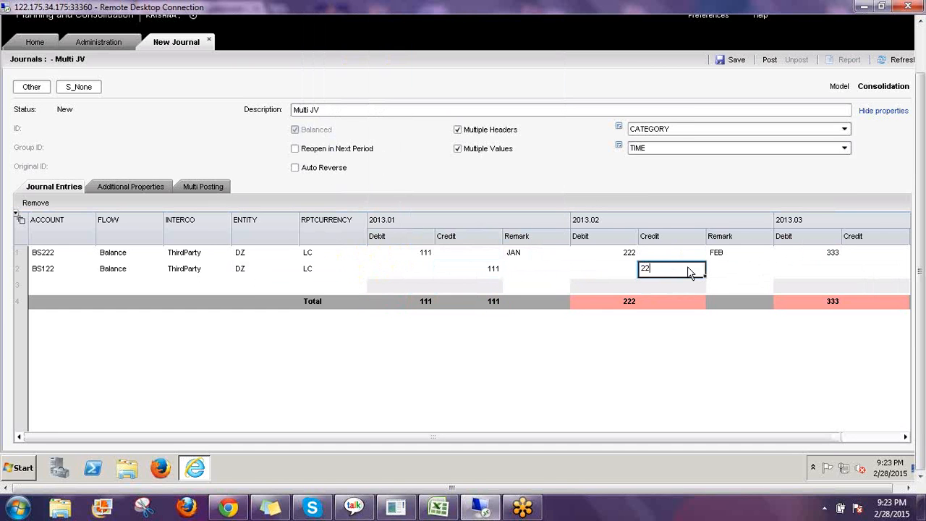
pyautogui.write('2')
pyautogui.click(873, 274)
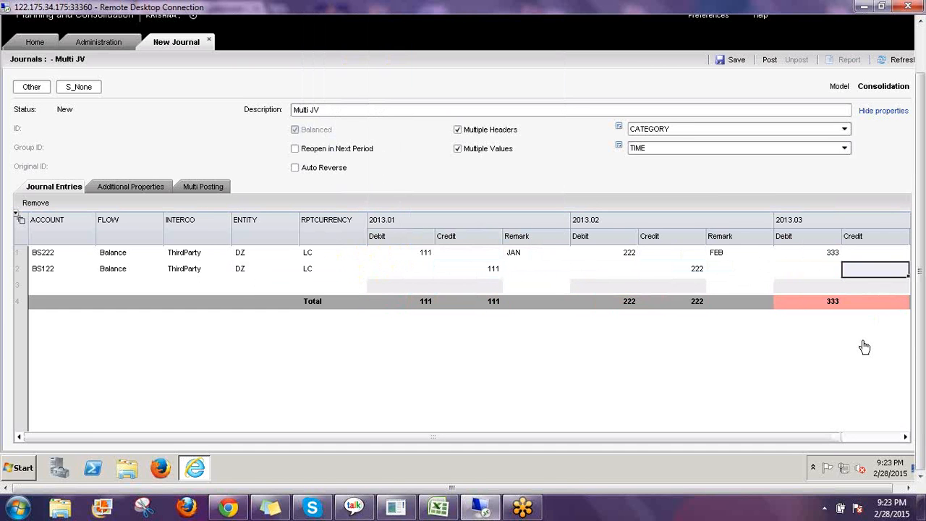
pyautogui.write('2')
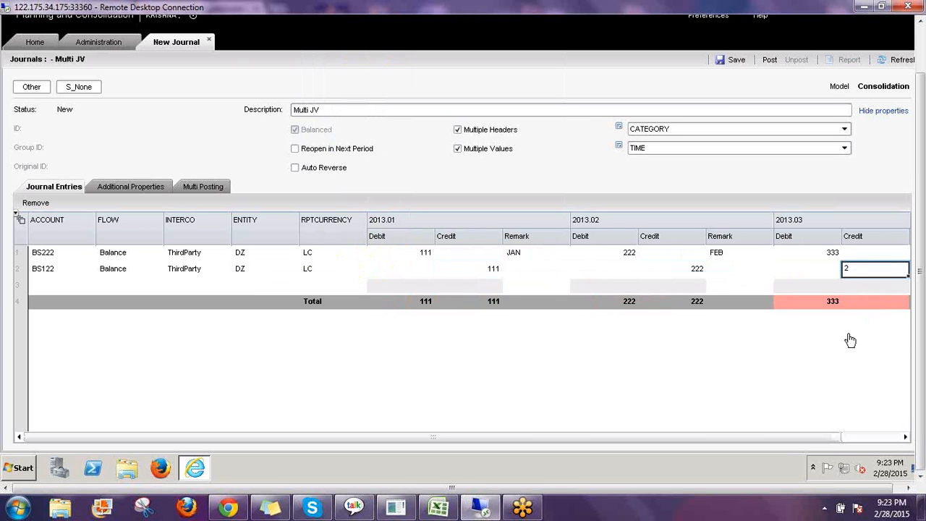
pyautogui.write('333')
# - Post the Multi JV journal for all its category and time combinations
pyautogui.click(771, 62)
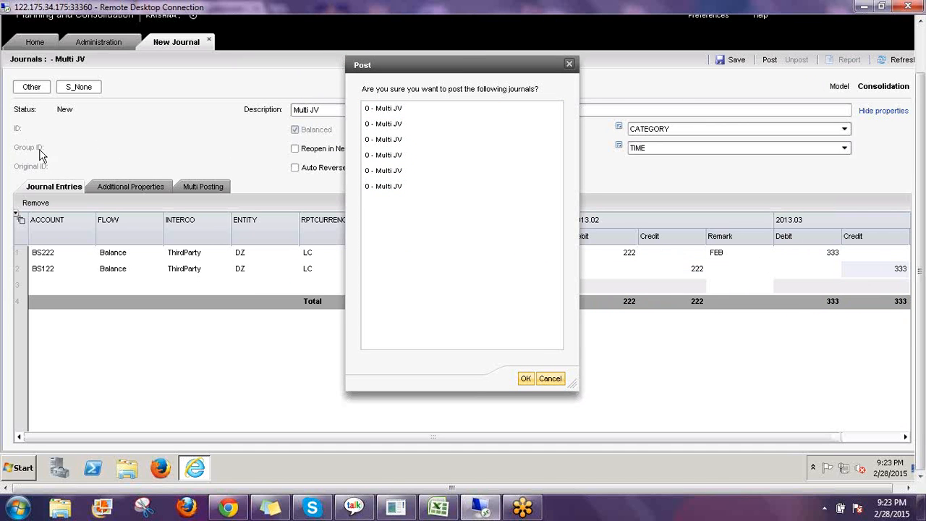
pyautogui.click(526, 377)
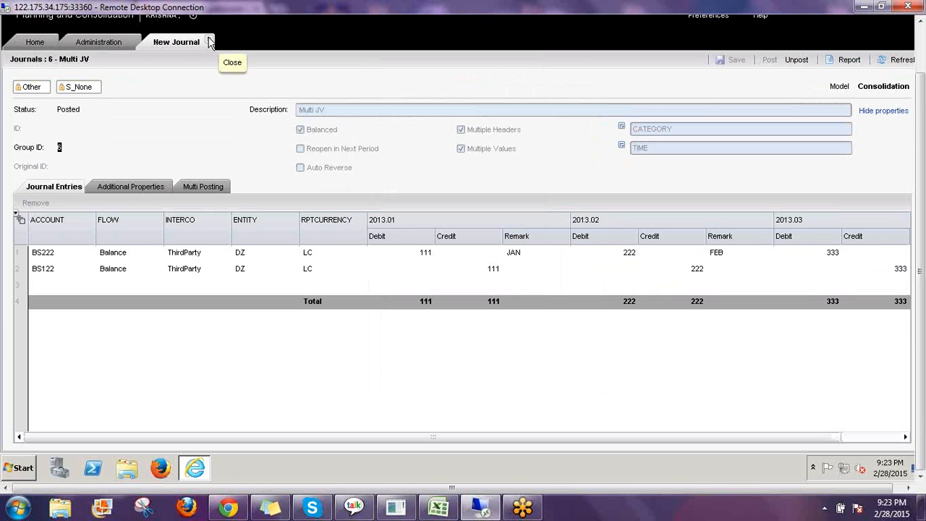
# - Preview the details of the first Multi JV entry in the journals list, and turn the preview off
pyautogui.click(35, 42)
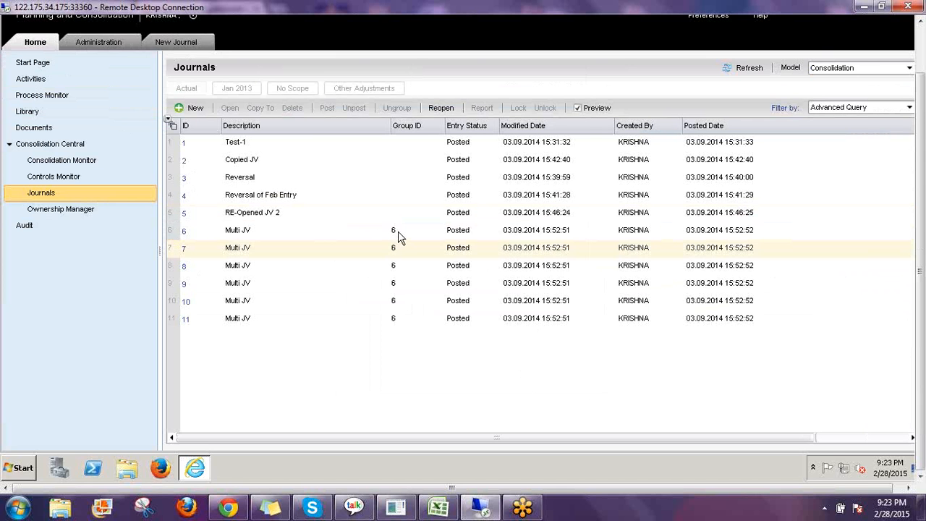
pyautogui.click(401, 230)
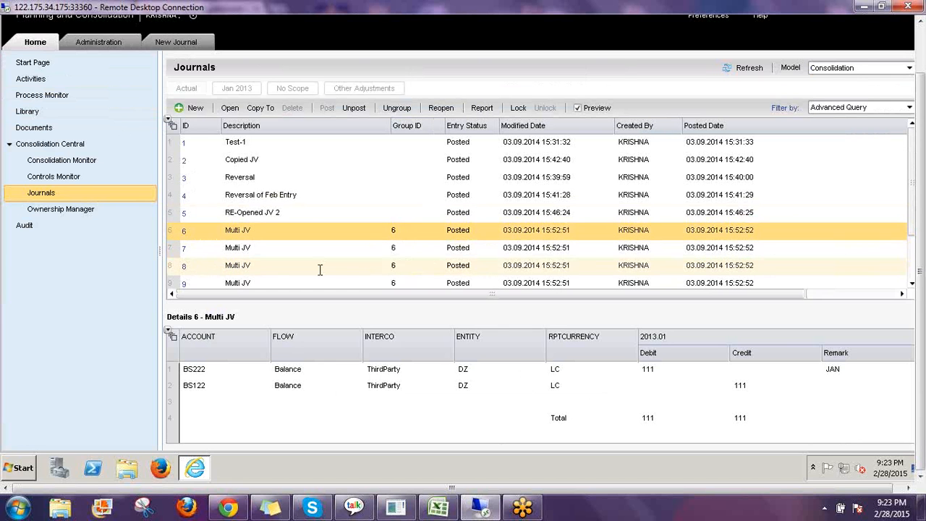
pyautogui.click(588, 113)
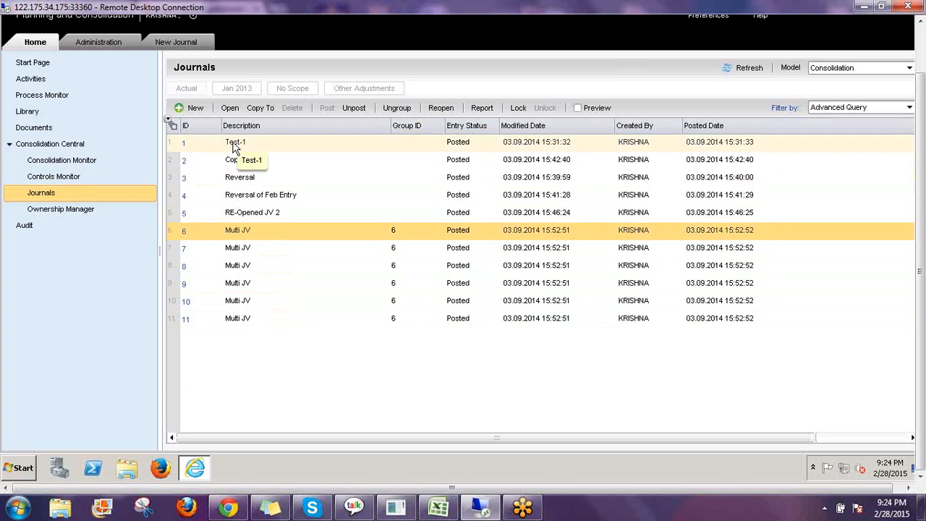
# - Open the posted Test-1 journal and view its journal report
pyautogui.click(387, 145)
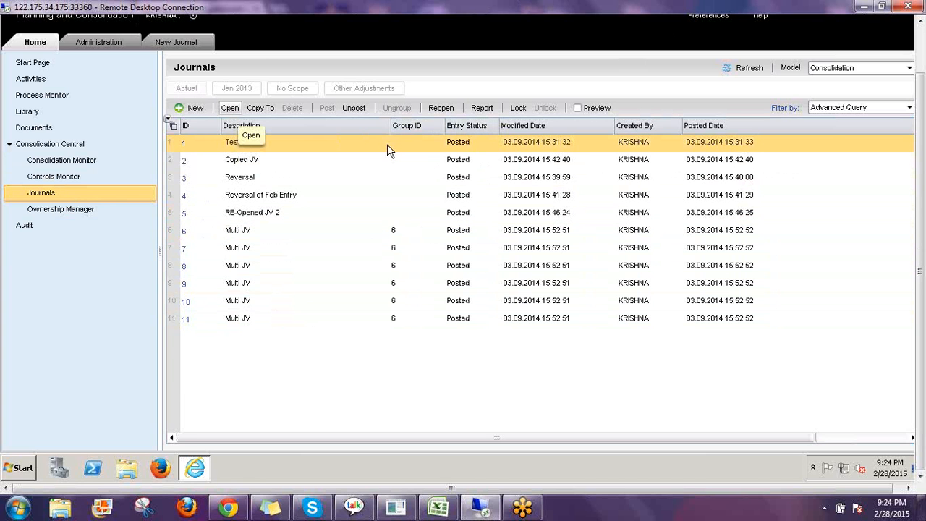
pyautogui.doubleClick(387, 145)
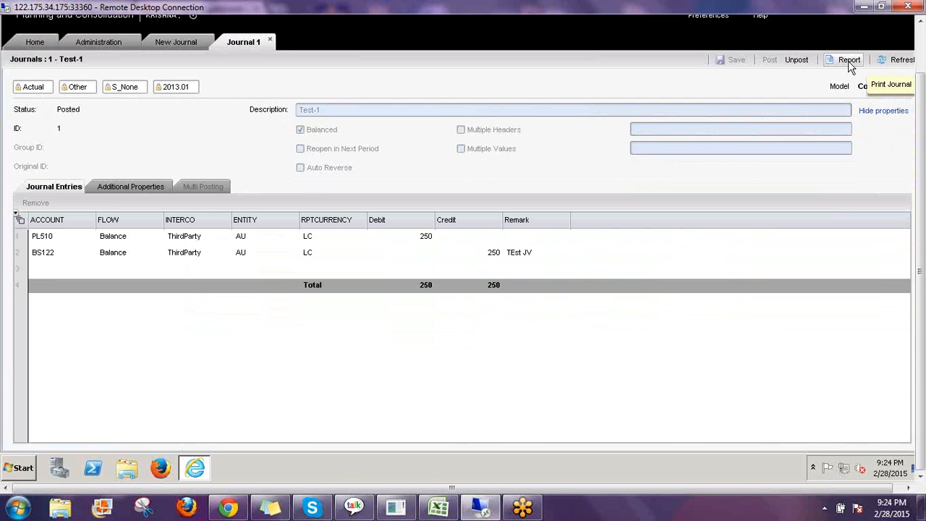
pyautogui.click(848, 61)
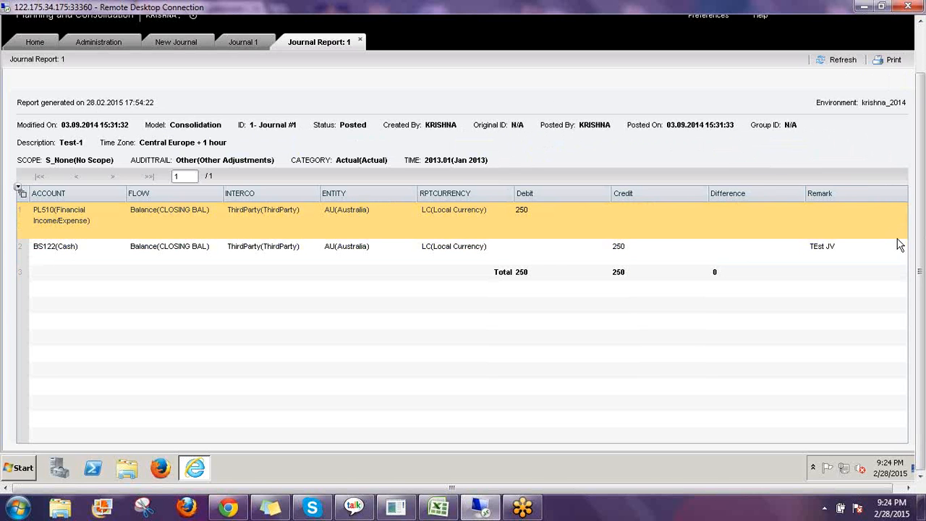
pyautogui.click(359, 41)
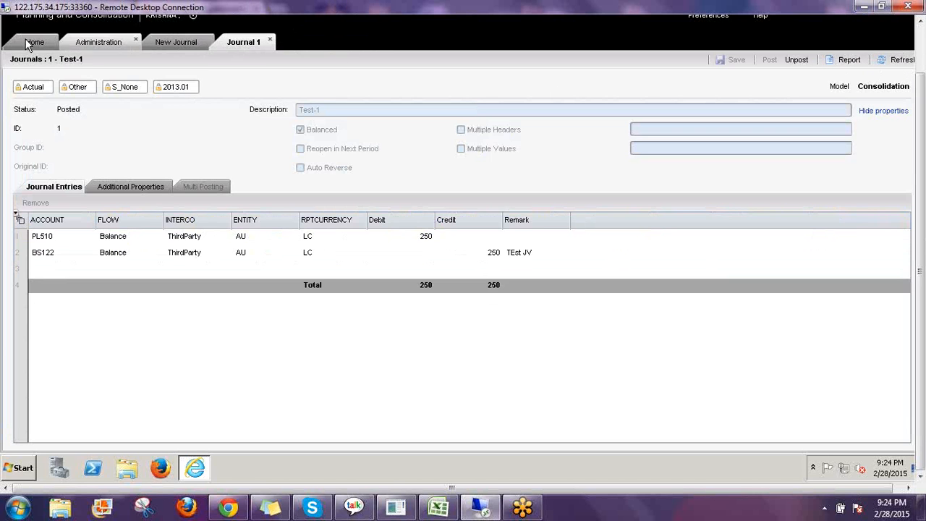
# - Generate the Test-1 report directly from the journals list and return to the journal
pyautogui.click(35, 42)
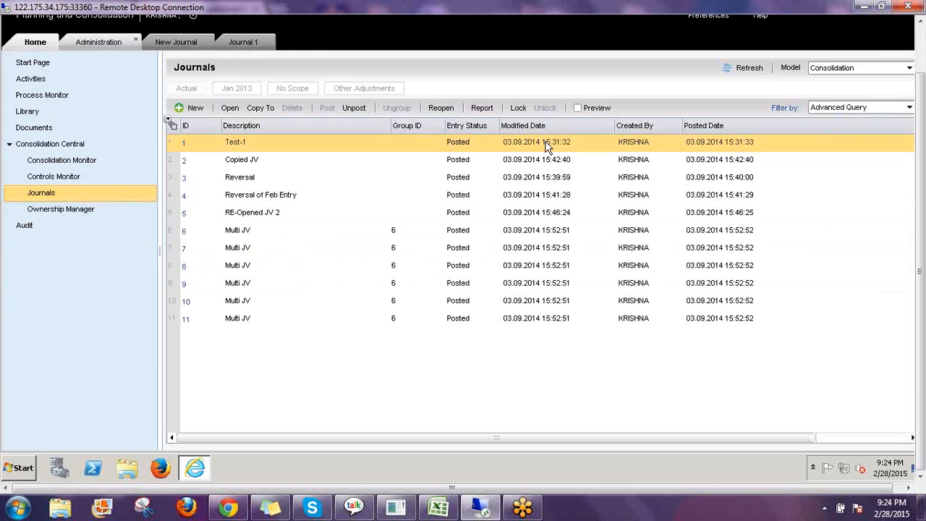
pyautogui.click(483, 109)
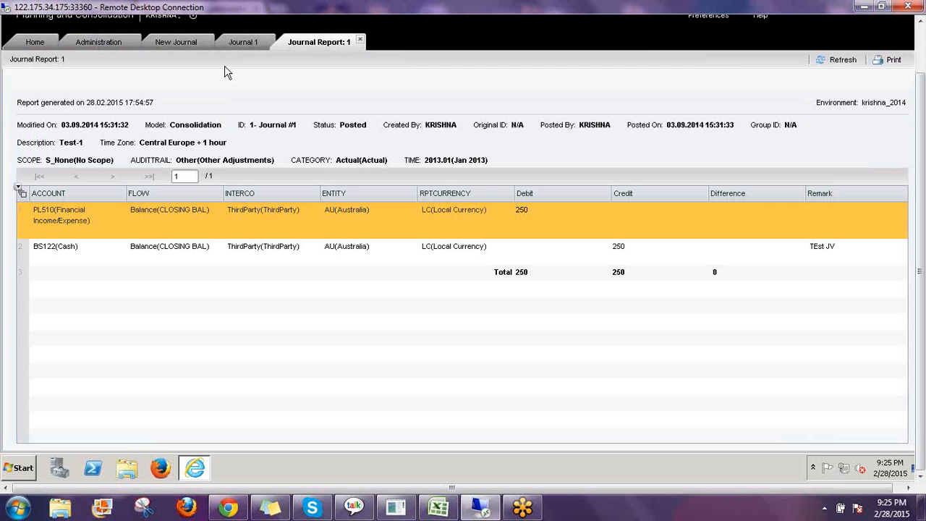
pyautogui.click(243, 42)
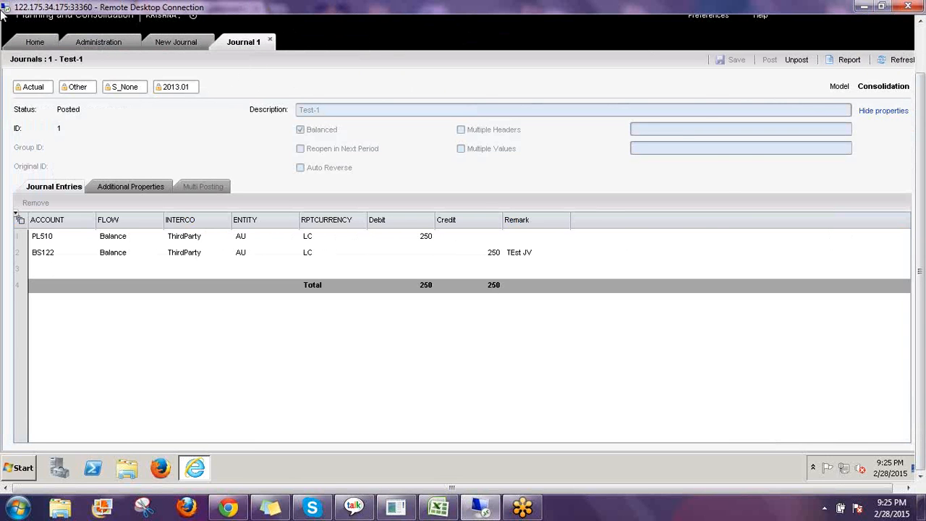
# - Close the Consolidation journal template and delete all journals of the Consolidation model in the administration area
pyautogui.click(27, 38)
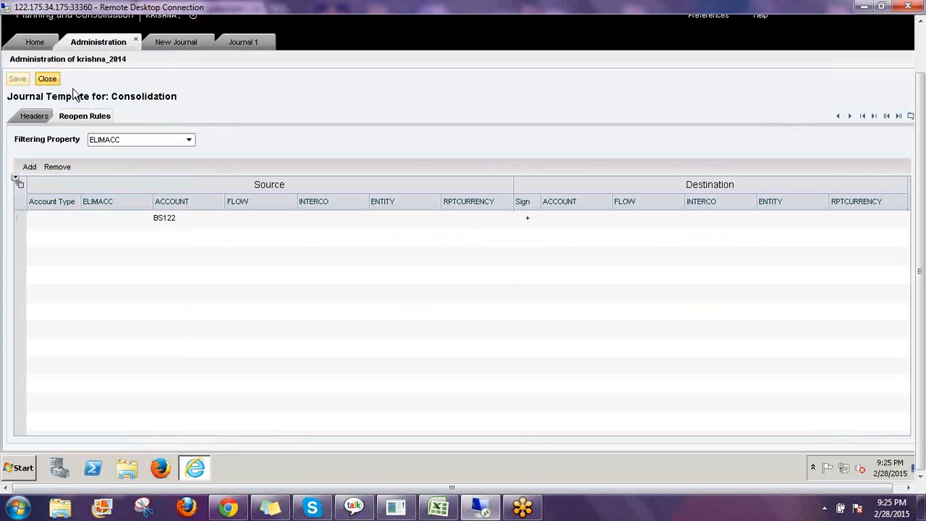
pyautogui.click(47, 79)
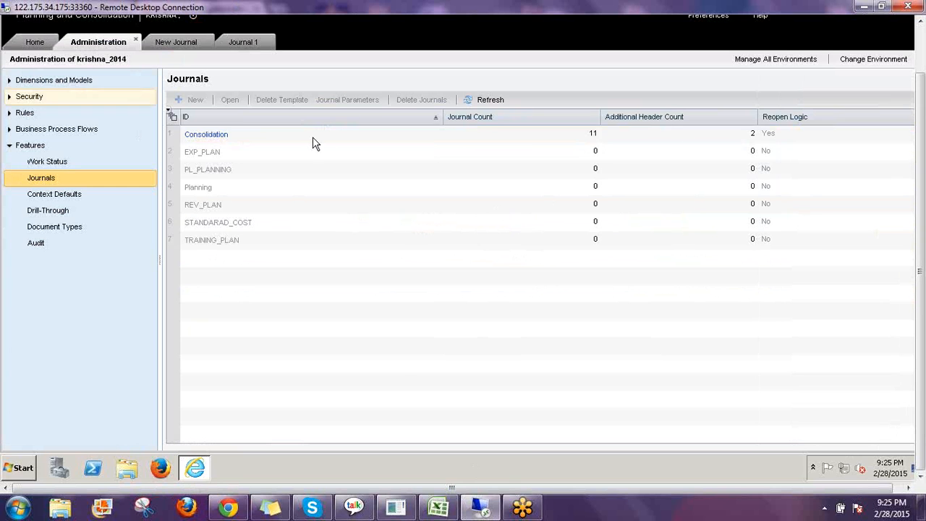
pyautogui.click(590, 138)
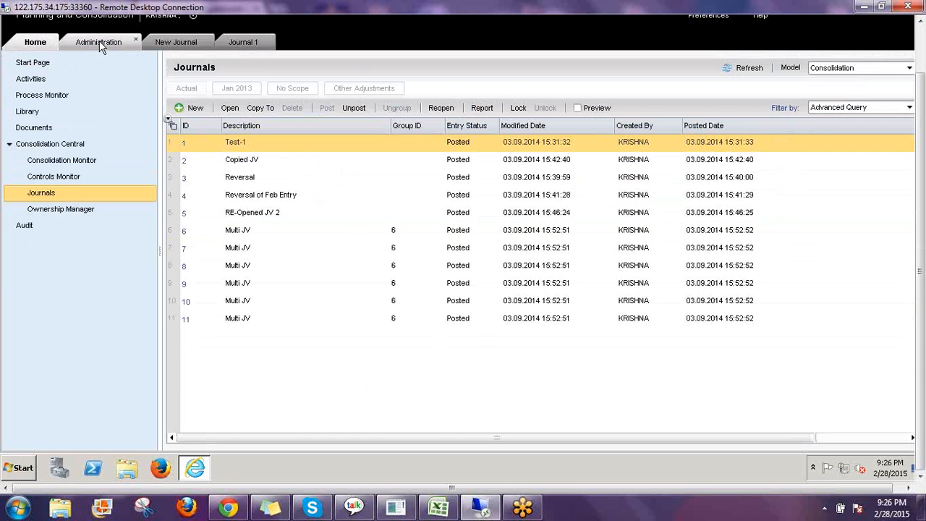
pyautogui.click(99, 41)
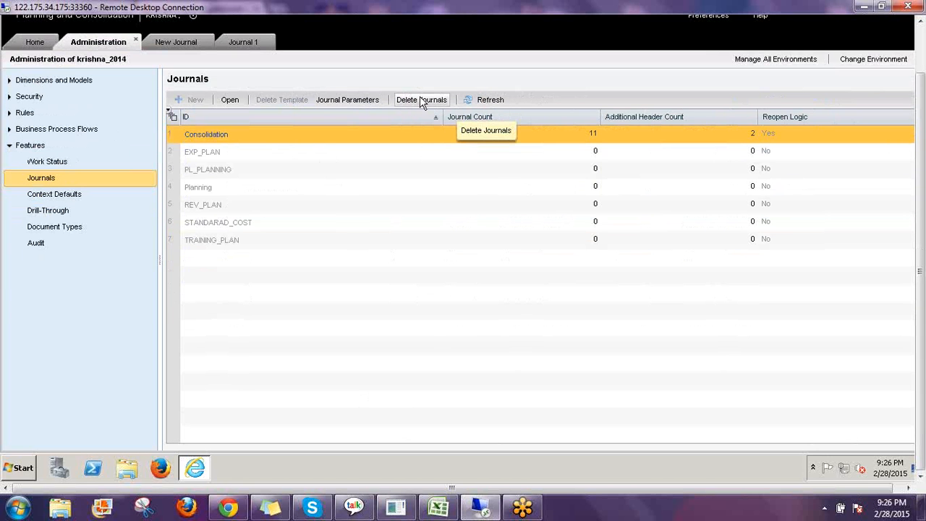
pyautogui.click(423, 101)
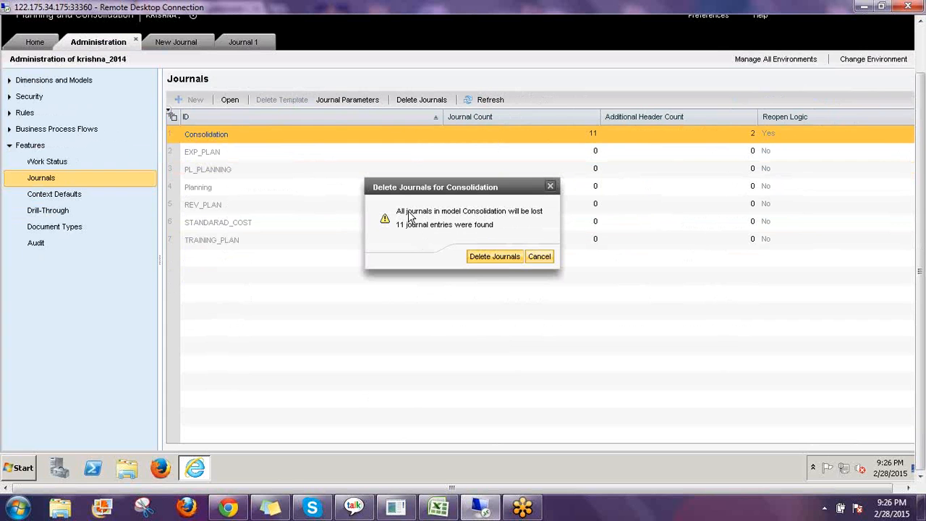
pyautogui.click(494, 258)
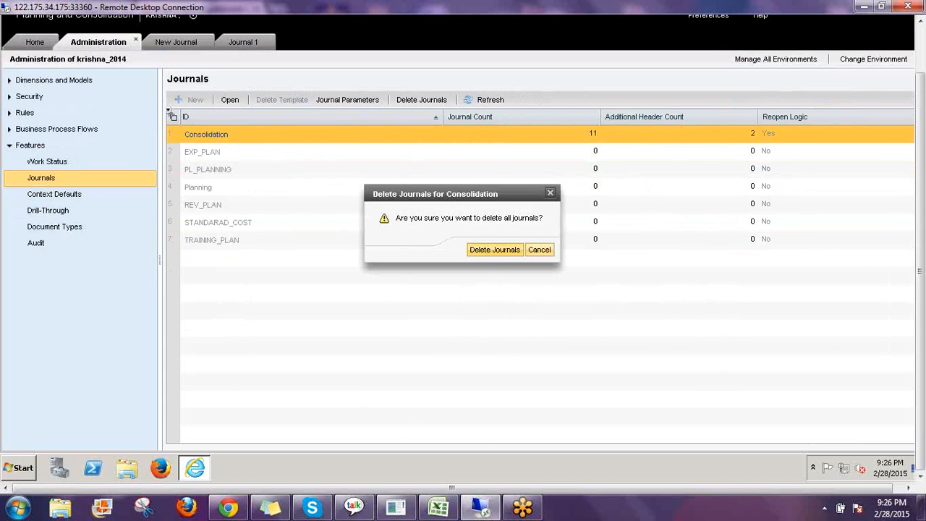
pyautogui.click(490, 253)
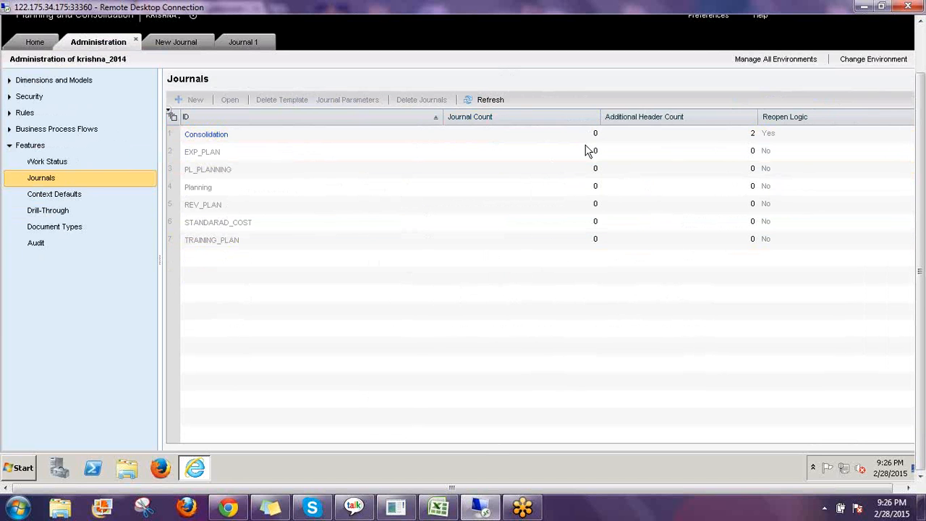
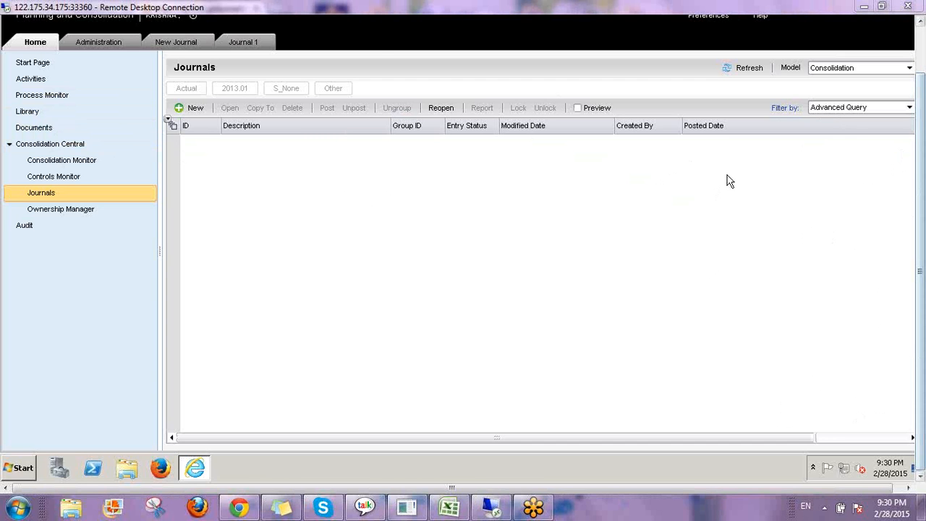
# - Close the open Test-1 and Multi JV journals, and open the Controls administration under Rules
pyautogui.moveTo(923, 367); pyautogui.dragTo(922, 317)
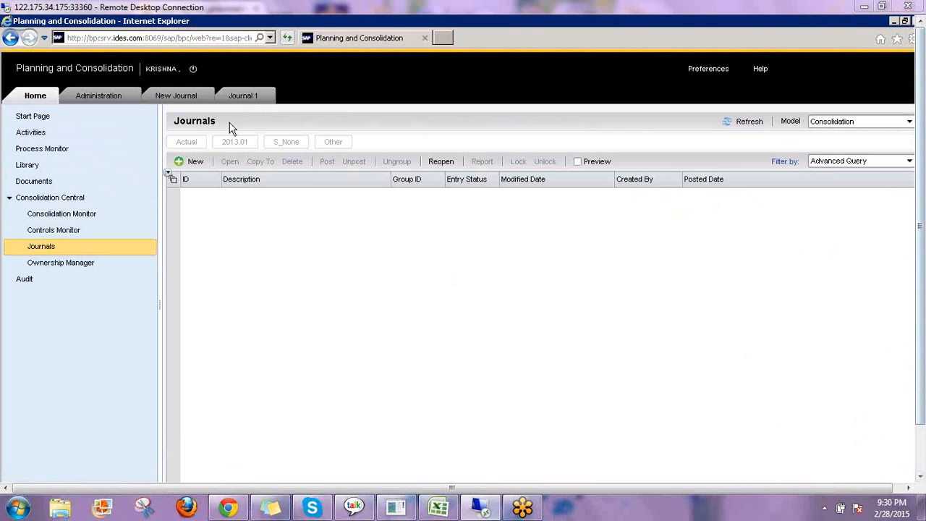
pyautogui.click(260, 96)
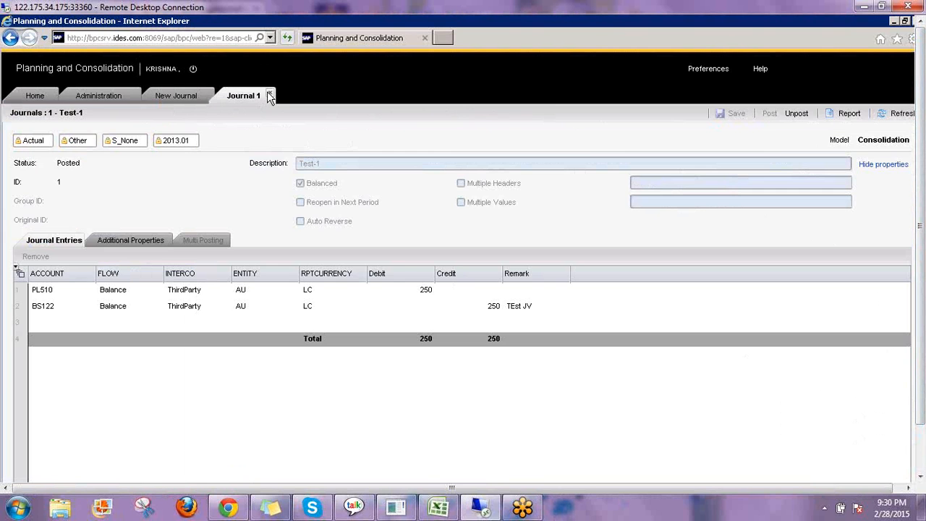
pyautogui.click(269, 95)
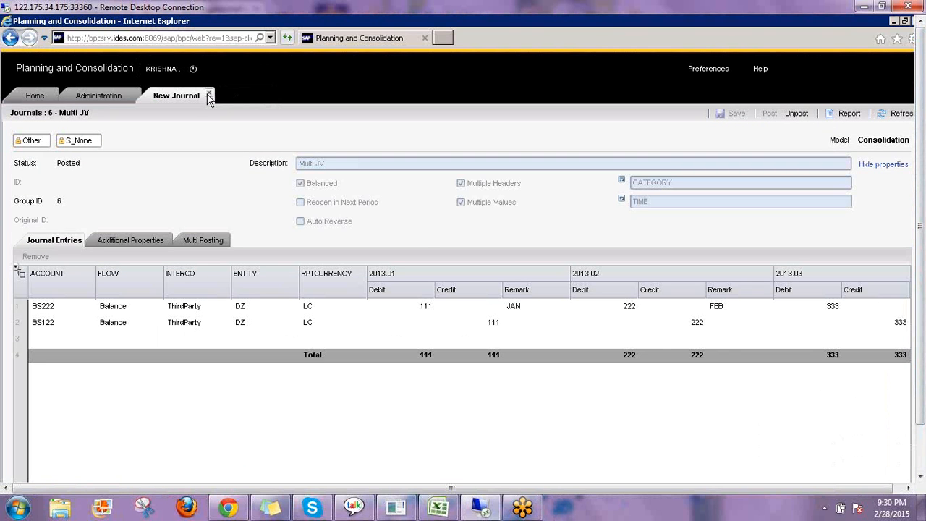
pyautogui.click(209, 96)
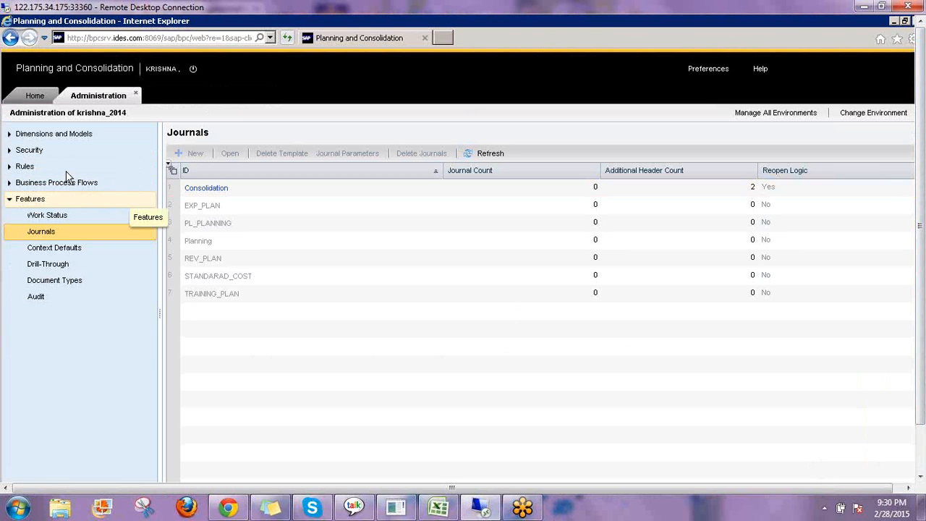
pyautogui.click(10, 167)
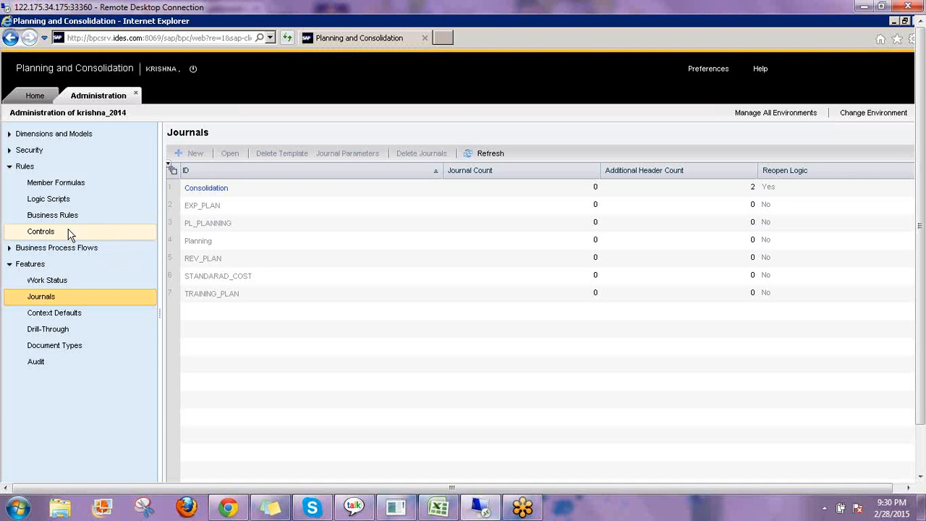
pyautogui.click(112, 235)
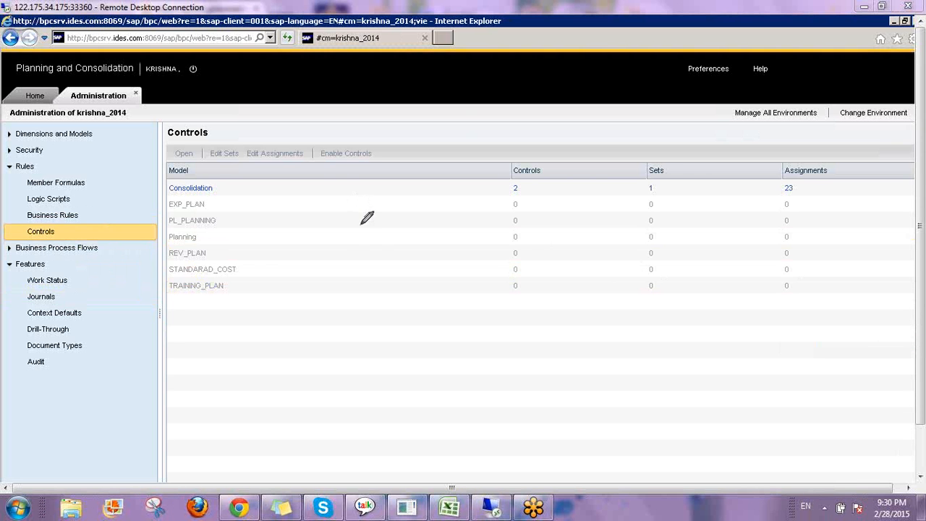
pyautogui.moveTo(353, 223)
pyautogui.mouseDown()
pyautogui.moveTo(377, 205)
pyautogui.moveTo(389, 239)
pyautogui.moveTo(417, 233)
pyautogui.moveTo(427, 219)
pyautogui.mouseUp()
pyautogui.moveTo(383, 280)
pyautogui.mouseDown()
pyautogui.moveTo(428, 266)
pyautogui.moveTo(447, 279)
pyautogui.moveTo(435, 286)
pyautogui.moveTo(498, 239)
pyautogui.mouseUp()
pyautogui.moveTo(471, 293); pyautogui.dragTo(519, 279)
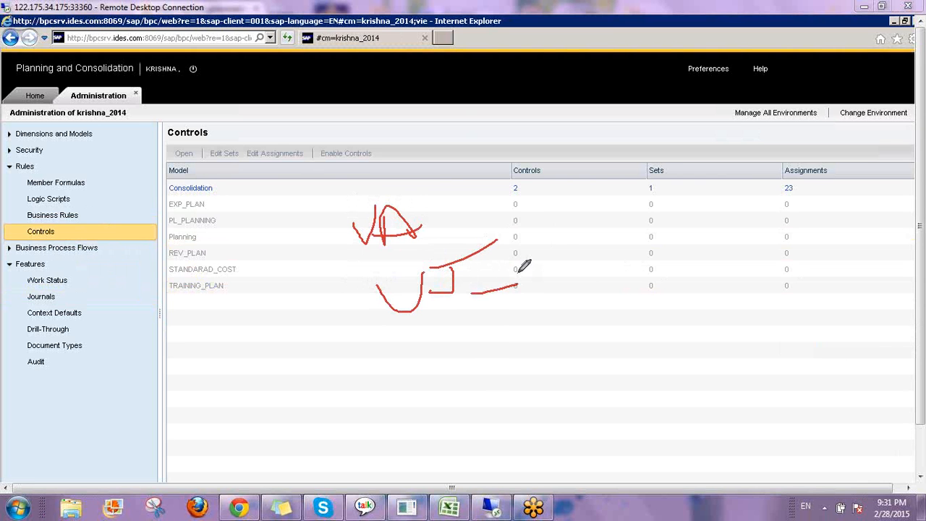
pyautogui.moveTo(511, 233)
pyautogui.mouseDown()
pyautogui.moveTo(540, 268)
pyautogui.moveTo(557, 231)
pyautogui.moveTo(599, 246)
pyautogui.moveTo(675, 220)
pyautogui.mouseUp()
pyautogui.click(642, 198)
pyautogui.moveTo(680, 181)
pyautogui.mouseDown()
pyautogui.moveTo(665, 233)
pyautogui.moveTo(720, 210)
pyautogui.moveTo(753, 215)
pyautogui.mouseUp()
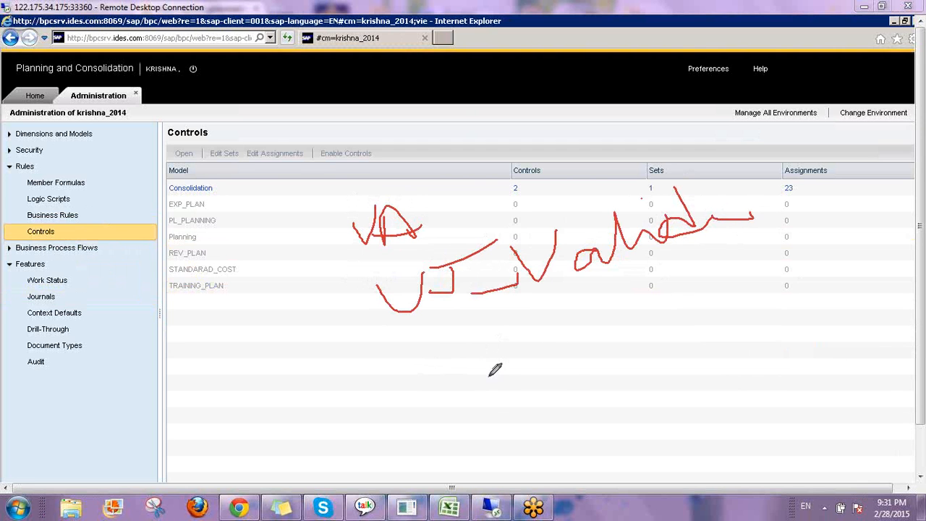
pyautogui.moveTo(488, 400)
pyautogui.mouseDown()
pyautogui.moveTo(492, 346)
pyautogui.moveTo(566, 386)
pyautogui.mouseUp()
pyautogui.moveTo(591, 299); pyautogui.dragTo(600, 400)
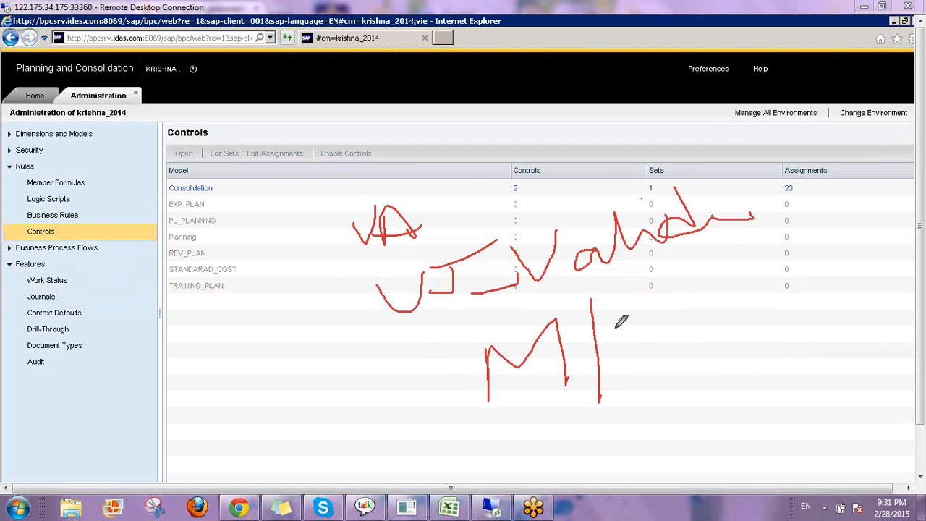
pyautogui.moveTo(615, 330); pyautogui.dragTo(627, 353)
pyautogui.moveTo(595, 315); pyautogui.dragTo(655, 376)
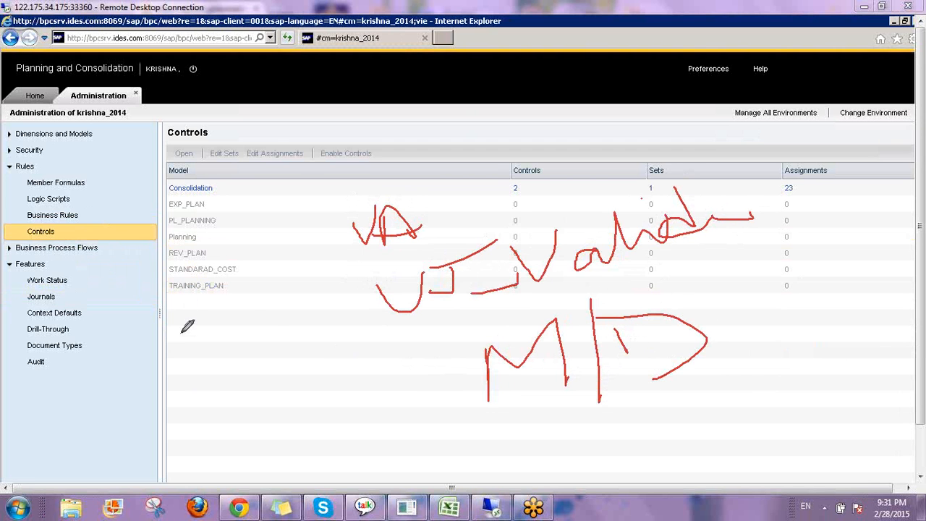
pyautogui.moveTo(186, 327)
pyautogui.mouseDown()
pyautogui.moveTo(191, 384)
pyautogui.moveTo(199, 349)
pyautogui.moveTo(216, 385)
pyautogui.mouseUp()
pyautogui.moveTo(214, 334); pyautogui.dragTo(273, 384)
pyautogui.moveTo(174, 398); pyautogui.dragTo(343, 391)
pyautogui.moveTo(301, 367)
pyautogui.mouseDown()
pyautogui.moveTo(402, 369)
pyautogui.moveTo(357, 411)
pyautogui.mouseUp()
pyautogui.moveTo(444, 338)
pyautogui.mouseDown()
pyautogui.moveTo(400, 353)
pyautogui.moveTo(441, 398)
pyautogui.mouseUp()
pyautogui.moveTo(395, 379); pyautogui.dragTo(435, 366)
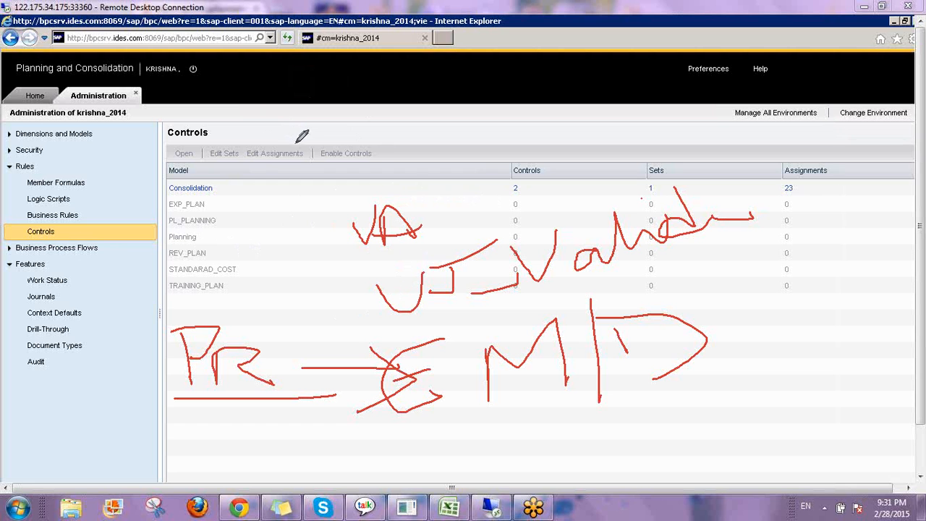
pyautogui.moveTo(267, 131); pyautogui.dragTo(266, 163)
pyautogui.moveTo(279, 132)
pyautogui.mouseDown()
pyautogui.moveTo(280, 160)
pyautogui.moveTo(308, 128)
pyautogui.moveTo(327, 165)
pyautogui.mouseUp()
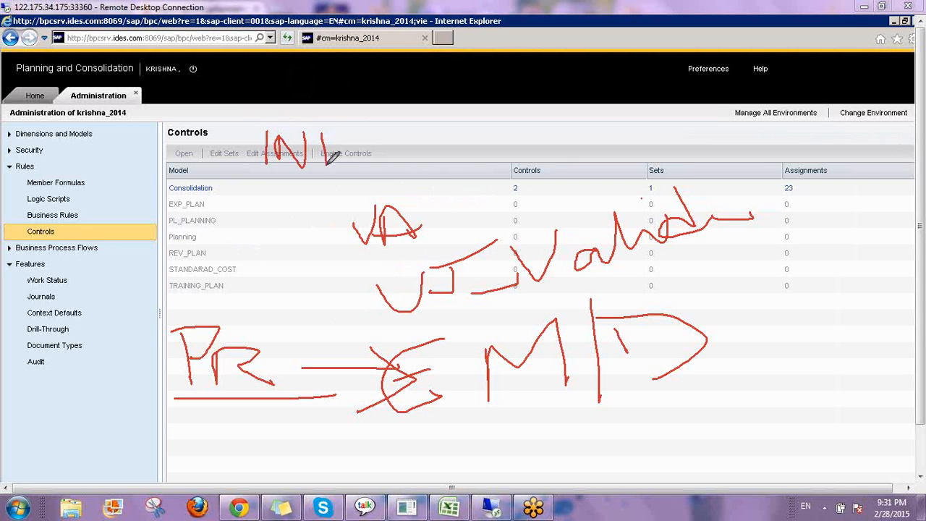
pyautogui.moveTo(320, 133)
pyautogui.mouseDown()
pyautogui.moveTo(331, 146)
pyautogui.moveTo(412, 142)
pyautogui.moveTo(443, 153)
pyautogui.mouseUp()
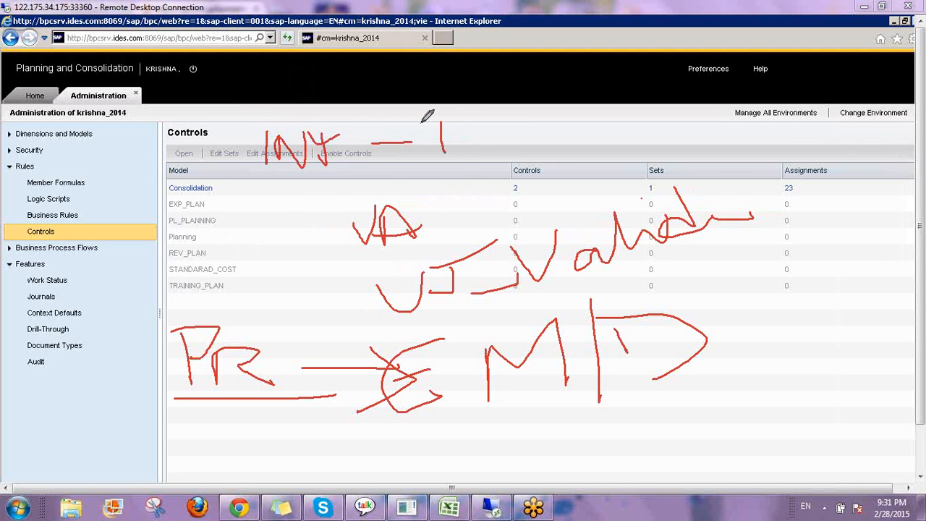
pyautogui.moveTo(420, 123)
pyautogui.mouseDown()
pyautogui.moveTo(453, 116)
pyautogui.moveTo(464, 155)
pyautogui.mouseUp()
pyautogui.moveTo(460, 122); pyautogui.dragTo(464, 145)
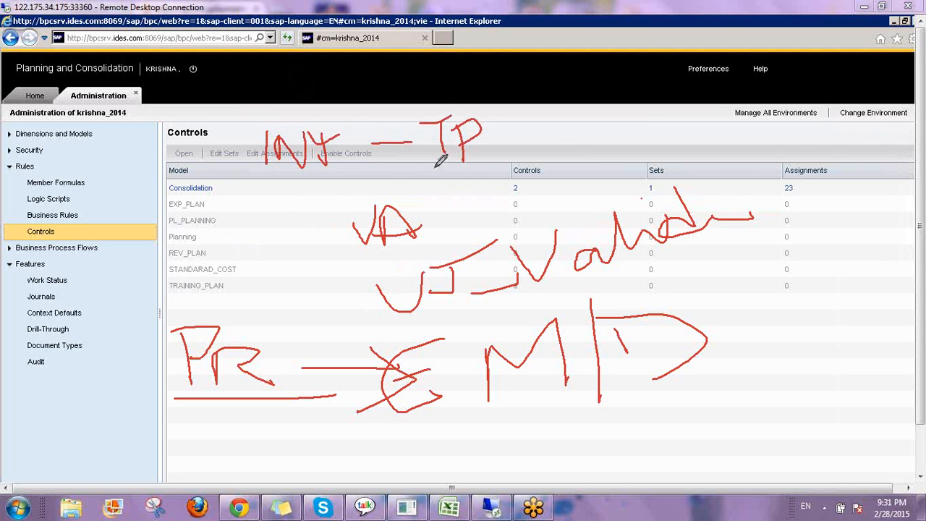
pyautogui.moveTo(428, 171); pyautogui.dragTo(515, 155)
pyautogui.moveTo(455, 190)
pyautogui.mouseDown()
pyautogui.moveTo(455, 210)
pyautogui.moveTo(499, 173)
pyautogui.moveTo(510, 179)
pyautogui.mouseUp()
pyautogui.moveTo(571, 124); pyautogui.dragTo(571, 164)
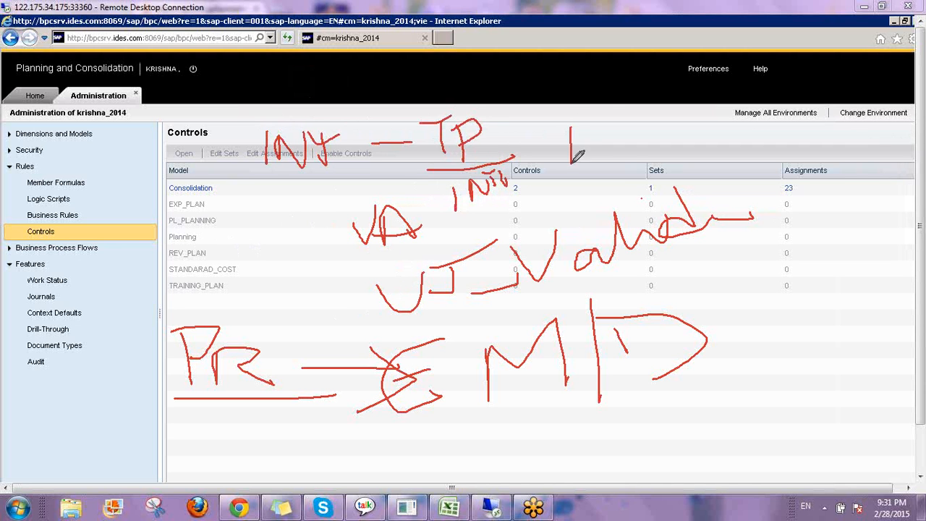
pyautogui.moveTo(543, 129)
pyautogui.mouseDown()
pyautogui.moveTo(613, 129)
pyautogui.moveTo(629, 159)
pyautogui.moveTo(658, 141)
pyautogui.moveTo(682, 148)
pyautogui.moveTo(681, 132)
pyautogui.mouseUp()
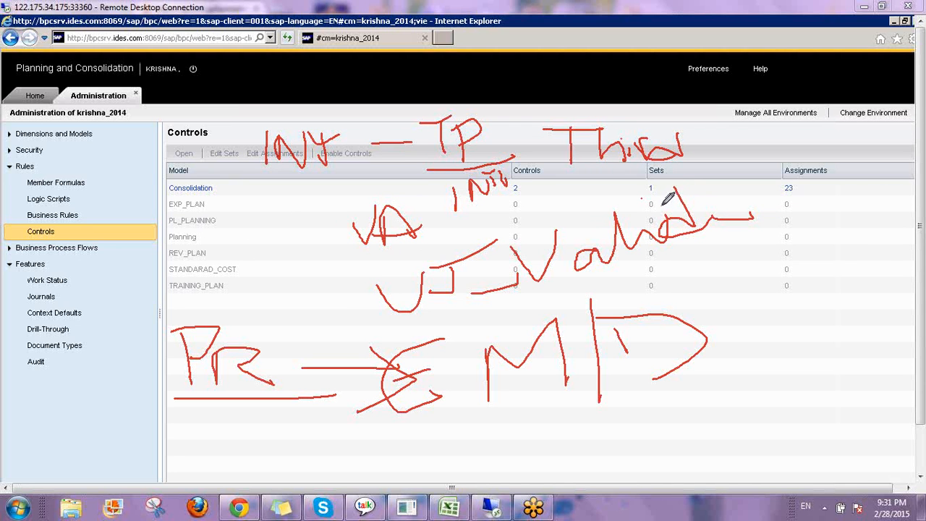
pyautogui.moveTo(253, 172); pyautogui.dragTo(334, 169)
pyautogui.moveTo(558, 120)
pyautogui.mouseDown()
pyautogui.moveTo(615, 174)
pyautogui.moveTo(672, 174)
pyautogui.moveTo(692, 105)
pyautogui.moveTo(566, 103)
pyautogui.moveTo(561, 114)
pyautogui.mouseUp()
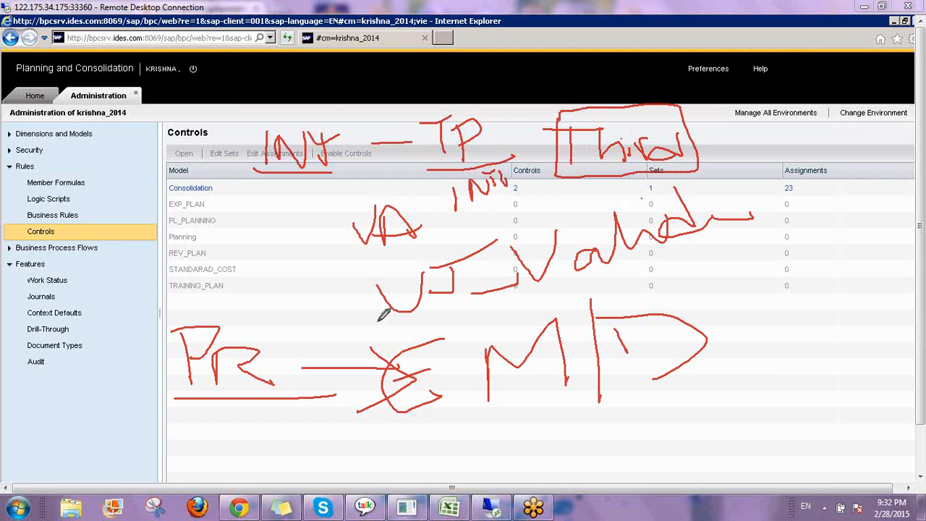
pyautogui.moveTo(479, 331); pyautogui.dragTo(471, 407)
pyautogui.moveTo(772, 382)
pyautogui.mouseDown()
pyautogui.moveTo(477, 302)
pyautogui.moveTo(458, 359)
pyautogui.mouseUp()
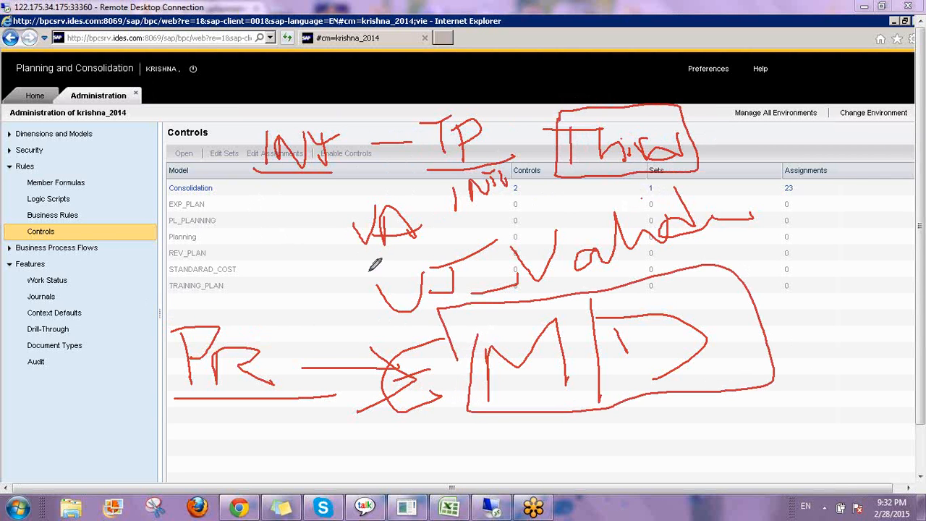
pyautogui.moveTo(317, 283)
pyautogui.mouseDown()
pyautogui.moveTo(348, 261)
pyautogui.moveTo(367, 223)
pyautogui.mouseUp()
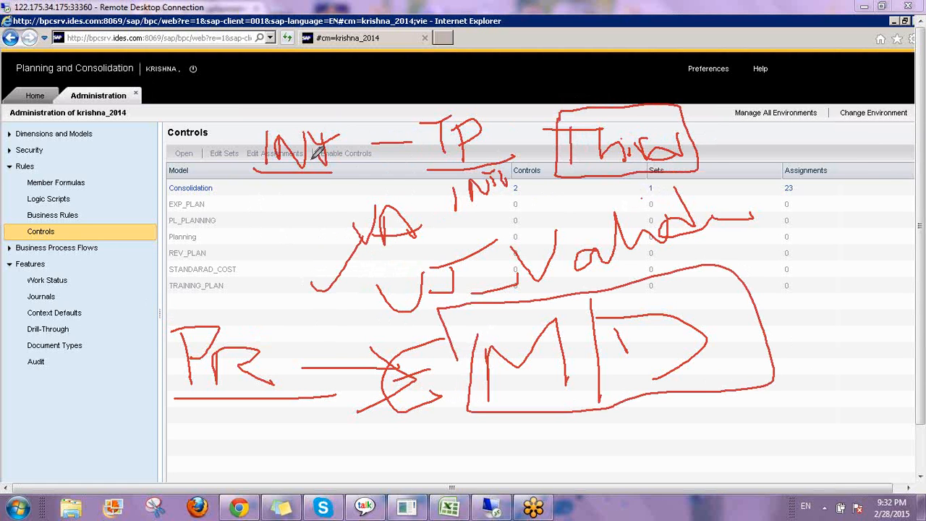
pyautogui.moveTo(289, 112); pyautogui.dragTo(346, 58)
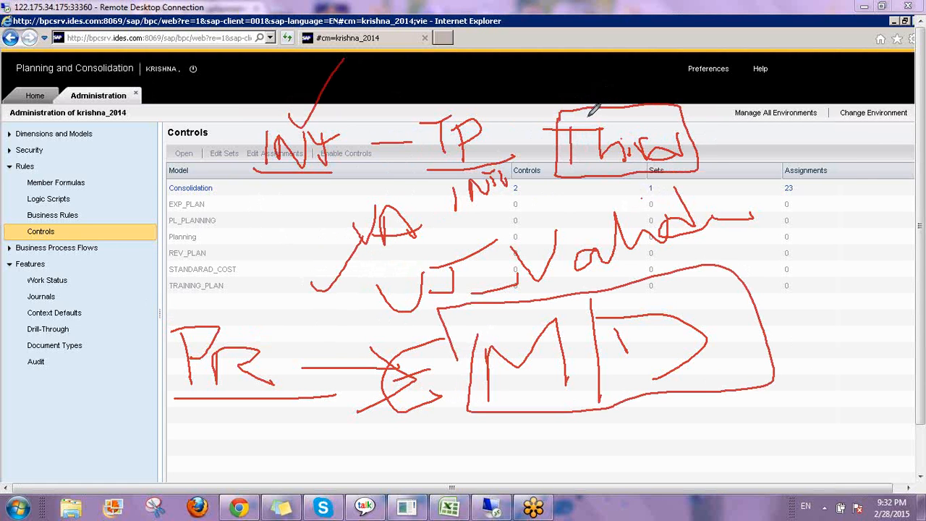
pyautogui.moveTo(588, 110); pyautogui.dragTo(618, 87)
pyautogui.click(830, 408)
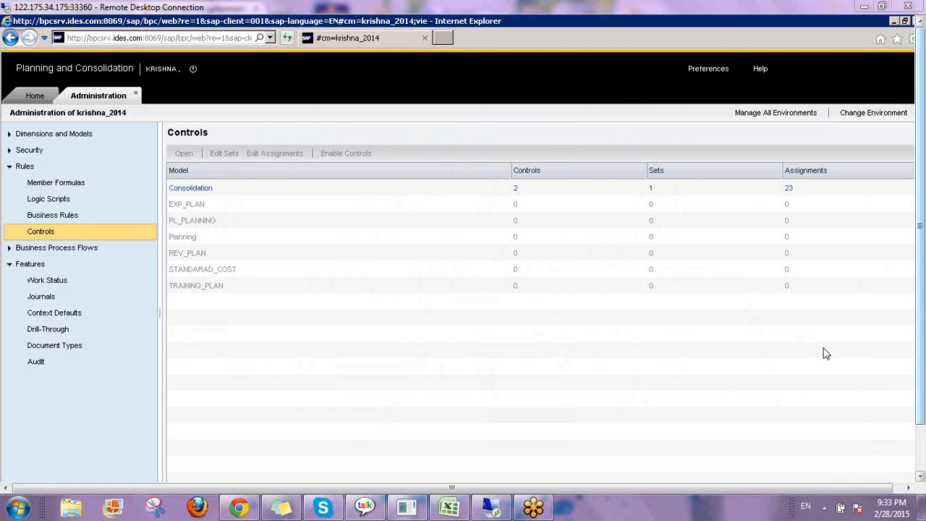
pyautogui.moveTo(22, 239); pyautogui.dragTo(65, 226)
pyautogui.moveTo(353, 227); pyautogui.dragTo(347, 278)
pyautogui.moveTo(334, 239)
pyautogui.mouseDown()
pyautogui.moveTo(396, 241)
pyautogui.moveTo(354, 277)
pyautogui.mouseUp()
pyautogui.moveTo(412, 229)
pyautogui.mouseDown()
pyautogui.moveTo(431, 231)
pyautogui.moveTo(461, 212)
pyautogui.moveTo(559, 189)
pyautogui.mouseUp()
pyautogui.moveTo(568, 161)
pyautogui.mouseDown()
pyautogui.moveTo(582, 204)
pyautogui.moveTo(621, 153)
pyautogui.moveTo(658, 189)
pyautogui.mouseUp()
pyautogui.moveTo(659, 112); pyautogui.dragTo(679, 204)
pyautogui.moveTo(705, 142)
pyautogui.mouseDown()
pyautogui.moveTo(709, 165)
pyautogui.moveTo(748, 130)
pyautogui.moveTo(726, 174)
pyautogui.mouseUp()
pyautogui.moveTo(385, 314)
pyautogui.mouseDown()
pyautogui.moveTo(427, 330)
pyautogui.moveTo(443, 323)
pyautogui.moveTo(449, 342)
pyautogui.moveTo(486, 326)
pyautogui.moveTo(482, 314)
pyautogui.moveTo(539, 295)
pyautogui.moveTo(621, 288)
pyautogui.mouseUp()
pyautogui.moveTo(651, 246); pyautogui.dragTo(664, 304)
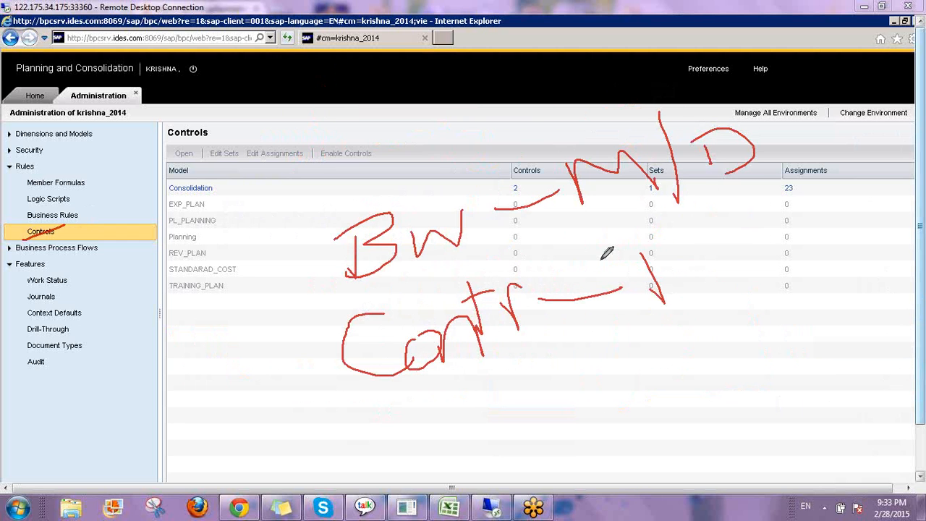
pyautogui.moveTo(593, 255); pyautogui.dragTo(664, 244)
pyautogui.moveTo(720, 221); pyautogui.dragTo(722, 317)
pyautogui.moveTo(745, 230)
pyautogui.mouseDown()
pyautogui.moveTo(760, 271)
pyautogui.moveTo(731, 309)
pyautogui.mouseUp()
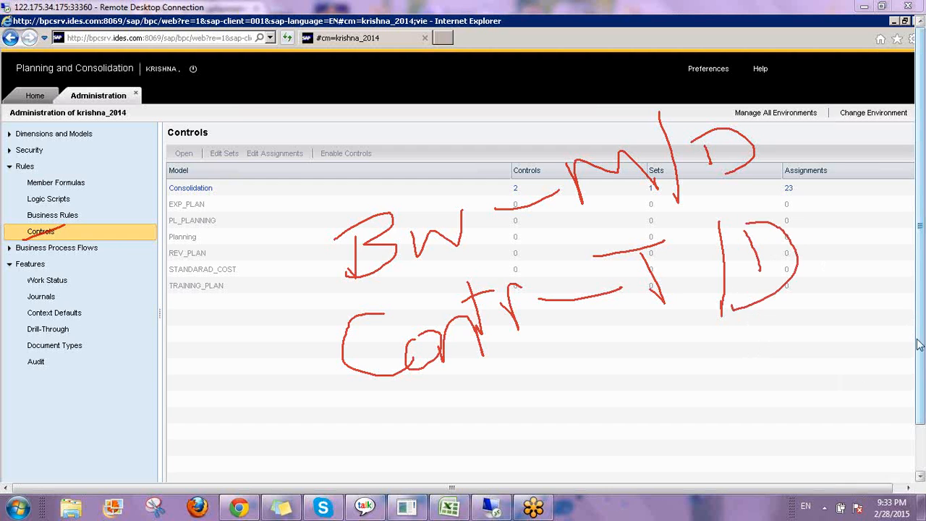
pyautogui.click(845, 407)
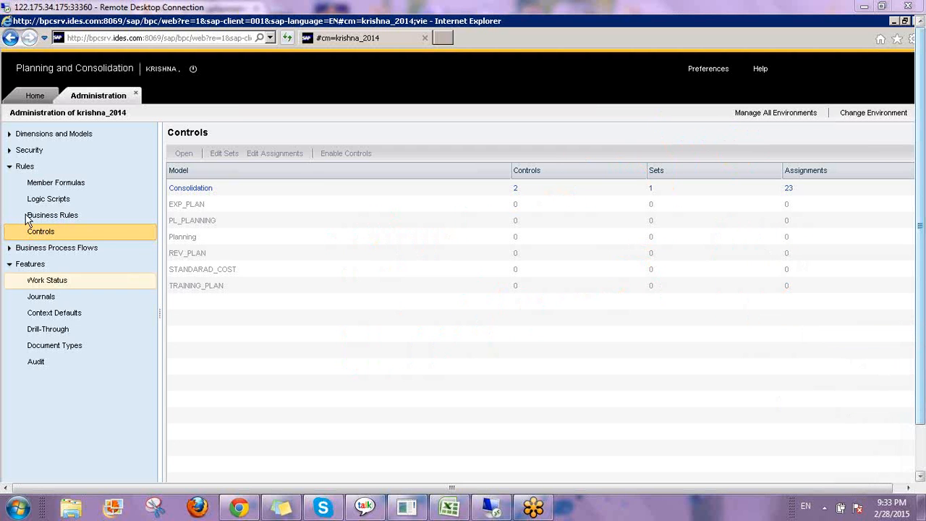
# - Enable controls for the TRAINING_PLAN model
pyautogui.click(326, 276)
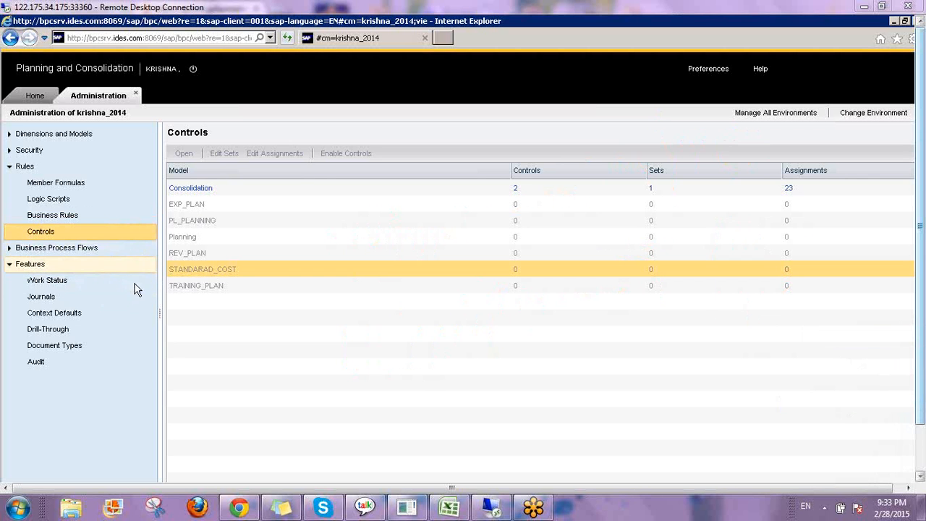
pyautogui.click(203, 253)
pyautogui.click(226, 237)
pyautogui.click(224, 272)
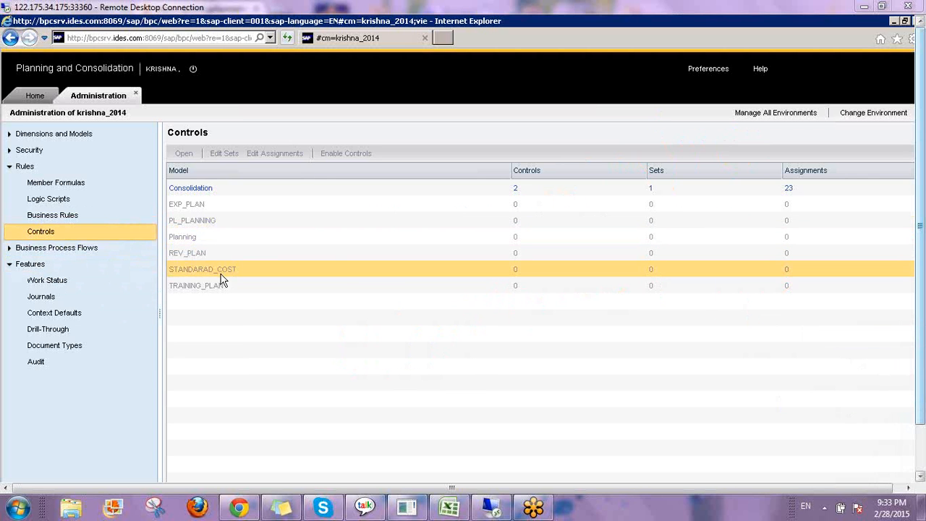
pyautogui.click(215, 286)
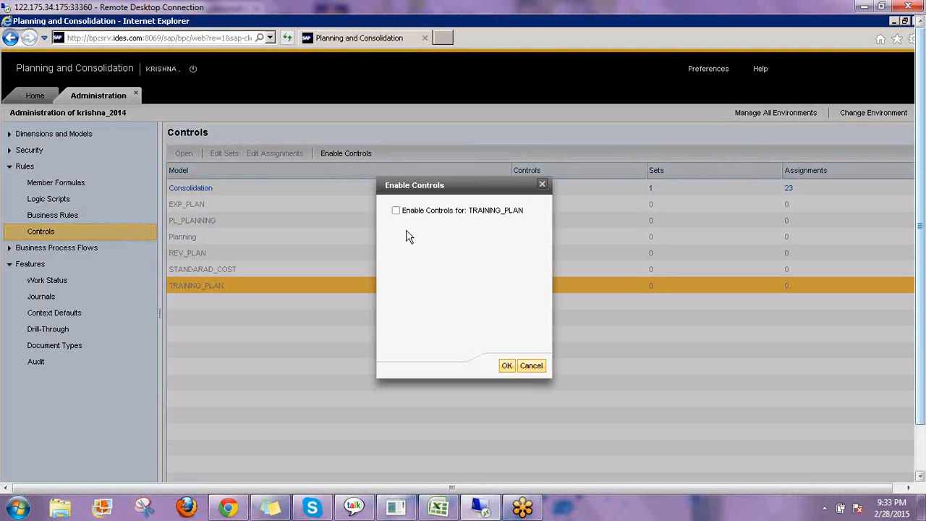
pyautogui.click(396, 210)
pyautogui.click(506, 366)
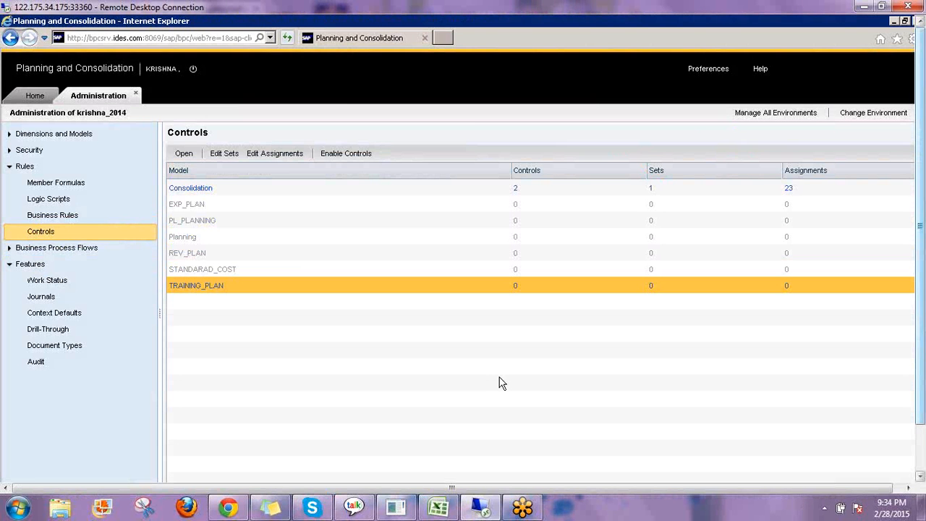
pyautogui.click(183, 154)
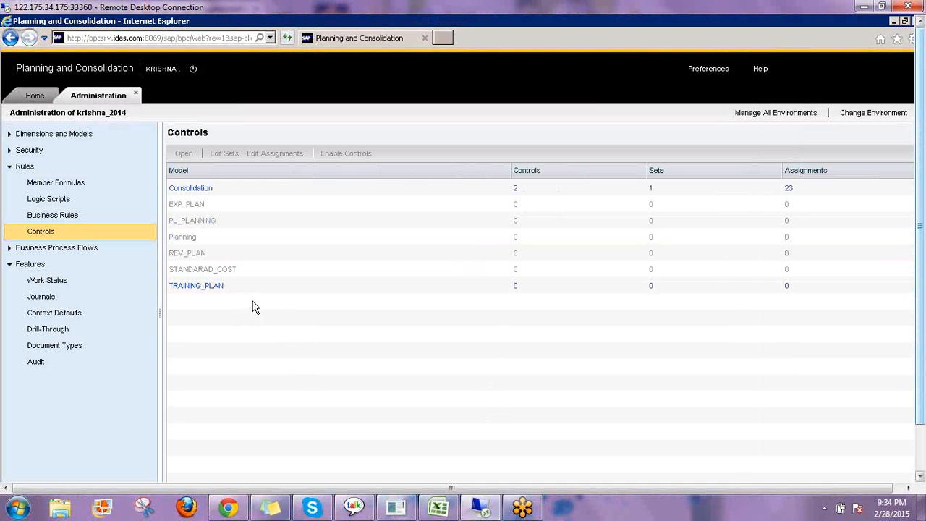
pyautogui.click(243, 288)
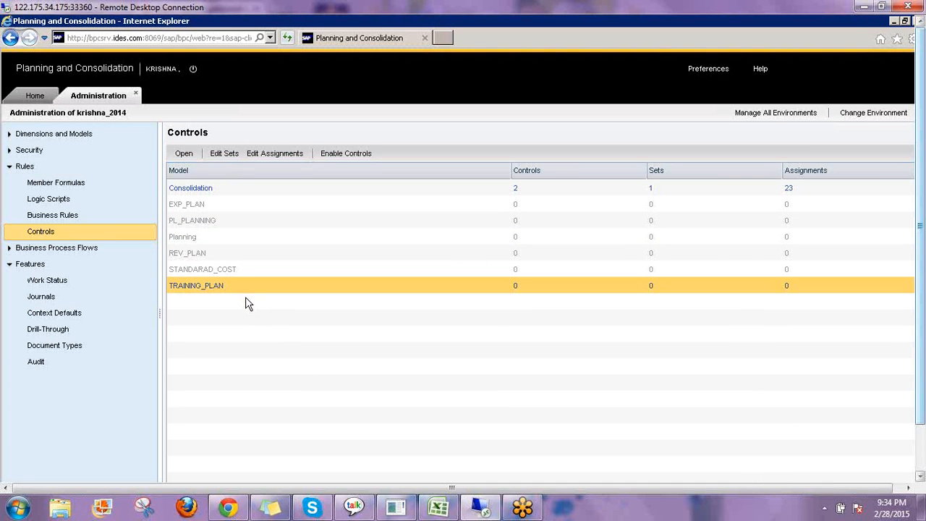
# - Open the Controls Monitor under Consolidation Central and switch its model to TRAINING_PLAN
pyautogui.click(29, 97)
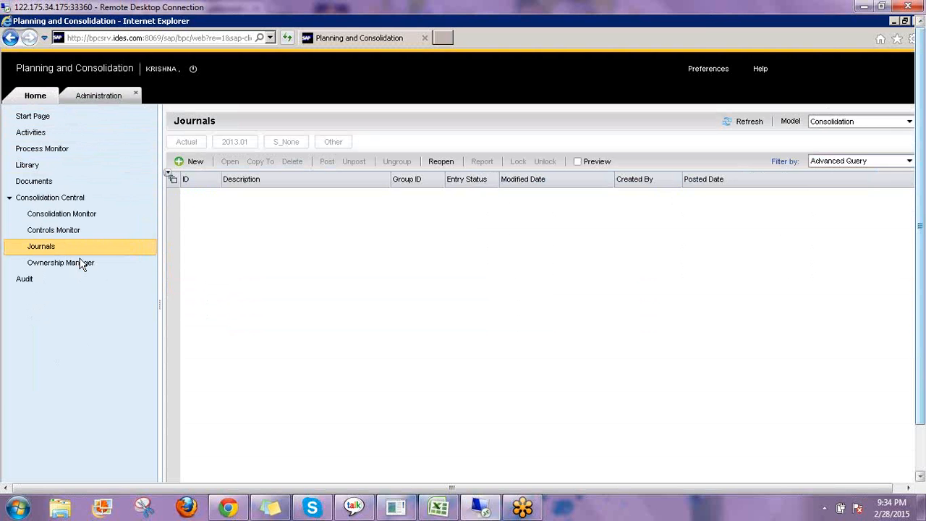
pyautogui.click(66, 234)
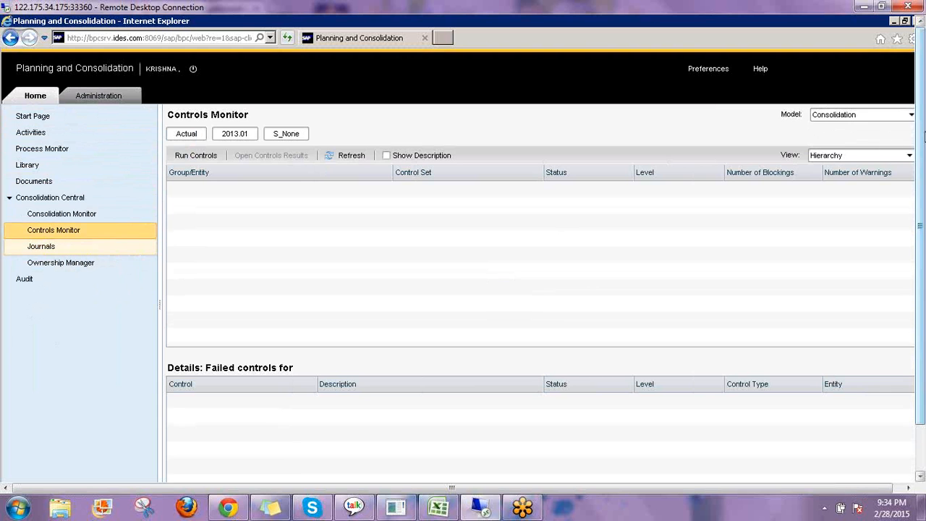
pyautogui.click(895, 116)
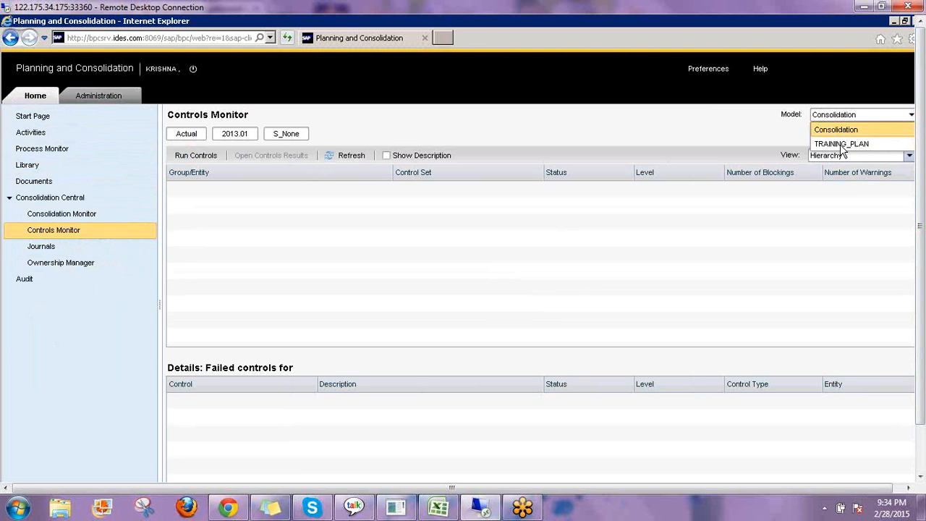
pyautogui.click(833, 144)
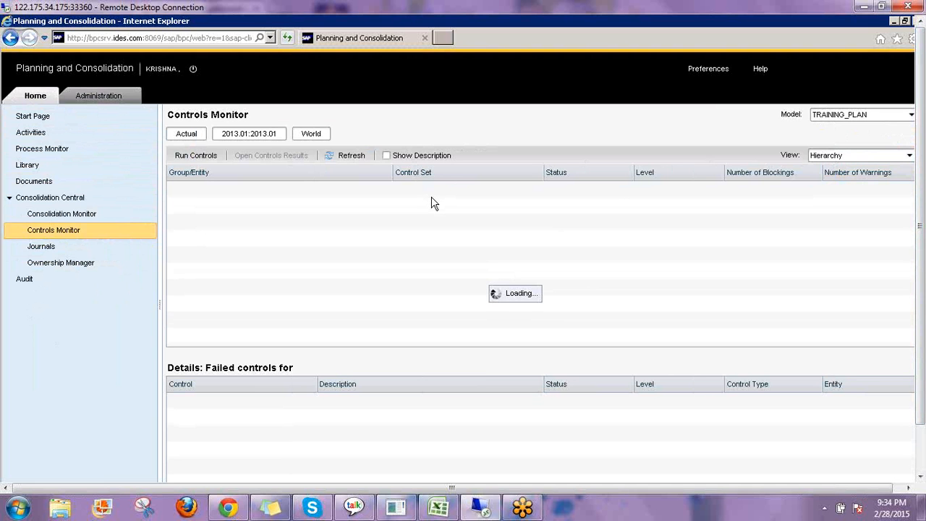
pyautogui.click(834, 350)
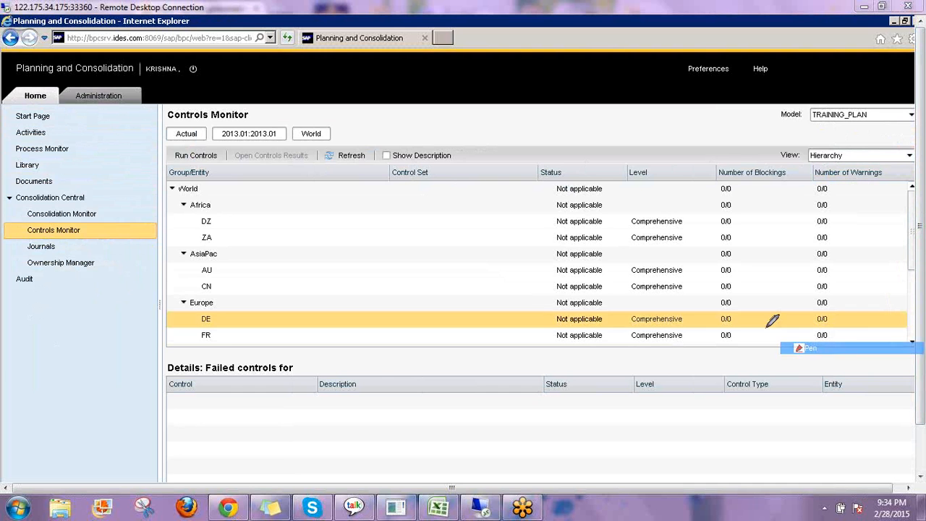
pyautogui.moveTo(167, 169)
pyautogui.mouseDown()
pyautogui.moveTo(201, 178)
pyautogui.moveTo(219, 161)
pyautogui.moveTo(171, 156)
pyautogui.moveTo(168, 174)
pyautogui.mouseUp()
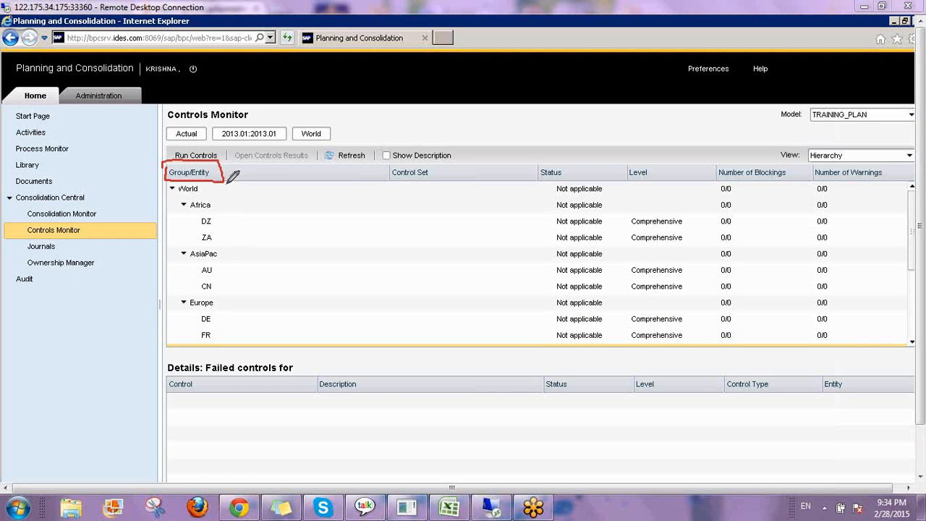
pyautogui.moveTo(232, 178); pyautogui.dragTo(220, 337)
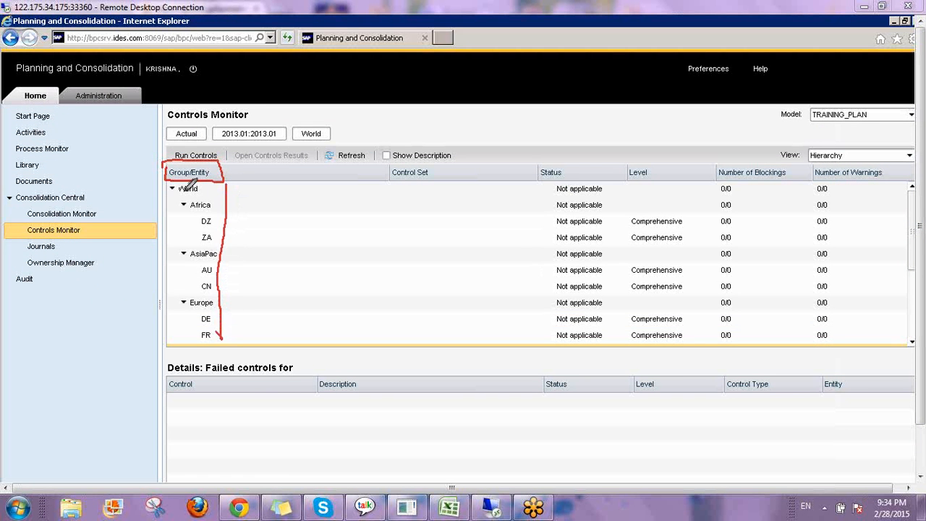
pyautogui.moveTo(173, 170)
pyautogui.mouseDown()
pyautogui.moveTo(169, 335)
pyautogui.moveTo(233, 339)
pyautogui.moveTo(238, 252)
pyautogui.mouseUp()
pyautogui.moveTo(241, 219)
pyautogui.mouseDown()
pyautogui.moveTo(226, 186)
pyautogui.moveTo(275, 207)
pyautogui.moveTo(267, 229)
pyautogui.mouseUp()
pyautogui.moveTo(307, 191); pyautogui.dragTo(362, 218)
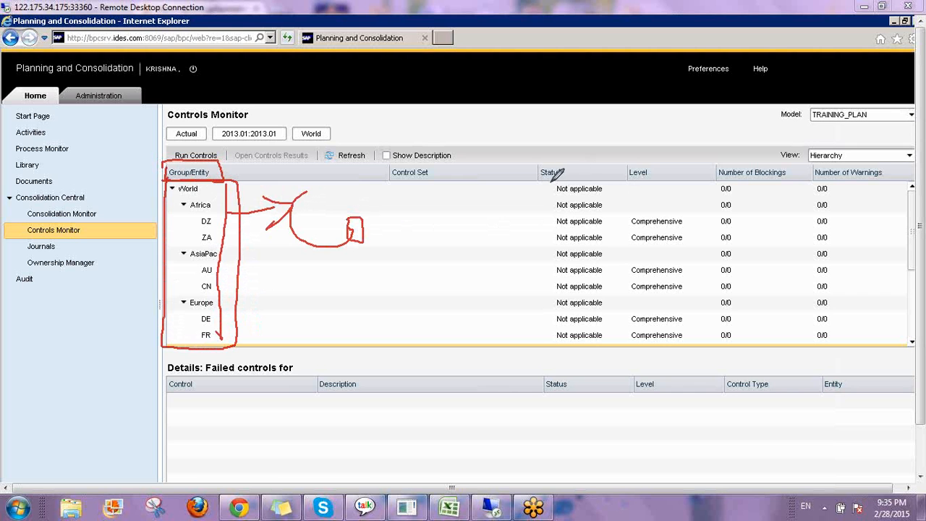
pyautogui.moveTo(551, 183)
pyautogui.mouseDown()
pyautogui.moveTo(617, 211)
pyautogui.moveTo(615, 326)
pyautogui.moveTo(541, 324)
pyautogui.moveTo(550, 181)
pyautogui.moveTo(559, 182)
pyautogui.mouseUp()
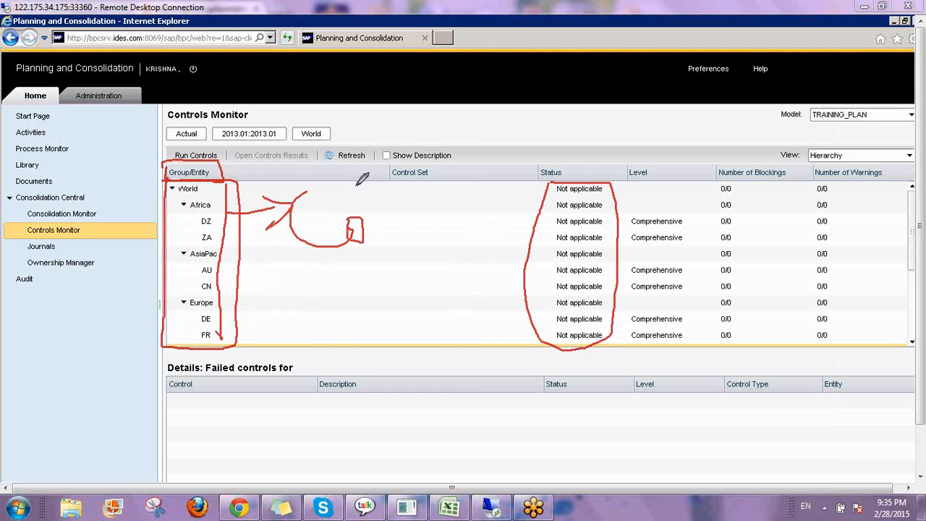
pyautogui.moveTo(371, 217); pyautogui.dragTo(394, 236)
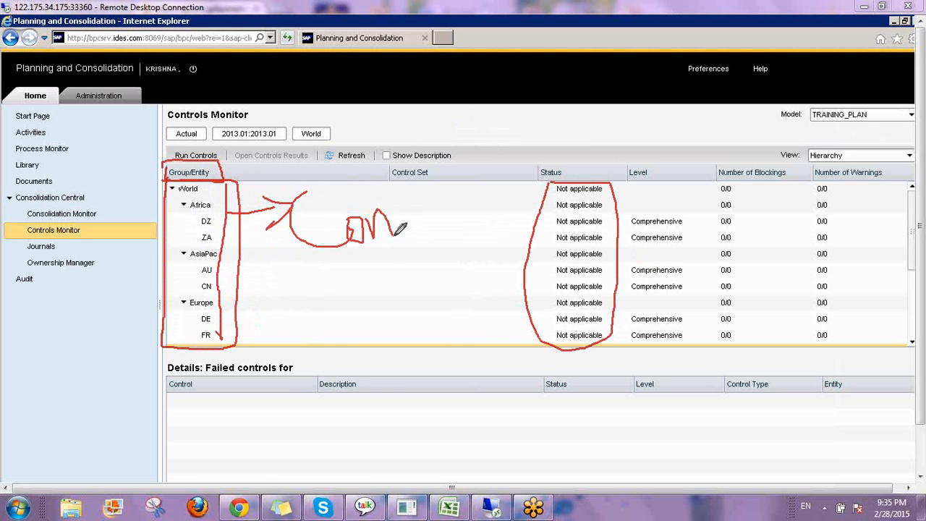
pyautogui.moveTo(400, 201)
pyautogui.mouseDown()
pyautogui.moveTo(408, 247)
pyautogui.moveTo(383, 263)
pyautogui.mouseUp()
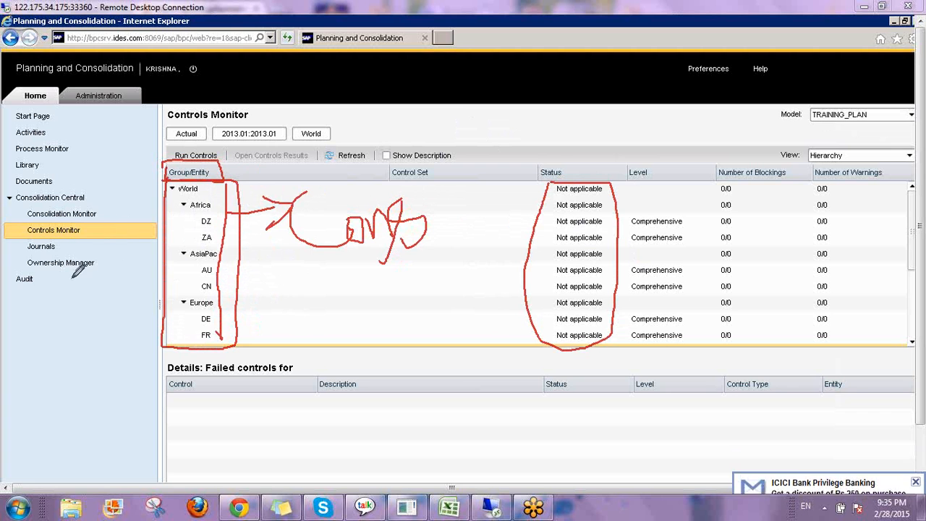
pyautogui.moveTo(26, 268)
pyautogui.mouseDown()
pyautogui.moveTo(79, 274)
pyautogui.moveTo(108, 253)
pyautogui.moveTo(27, 249)
pyautogui.mouseUp()
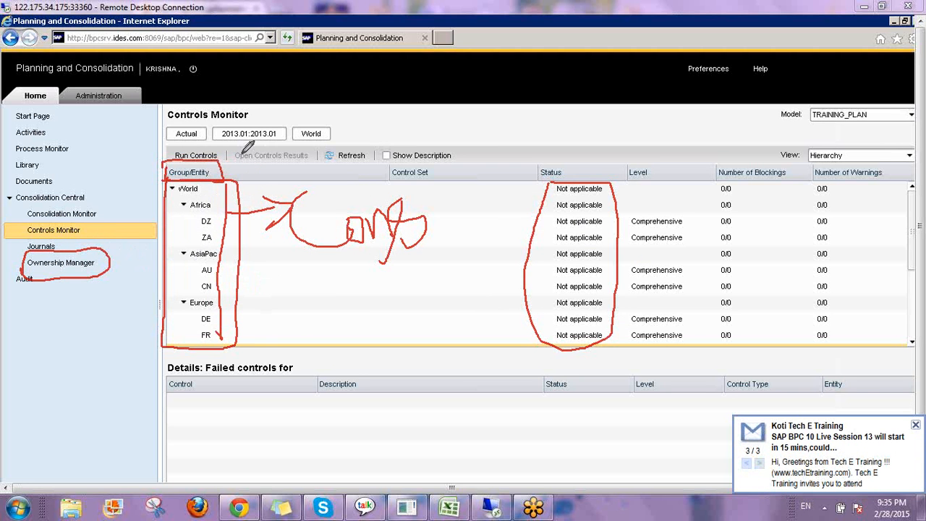
pyautogui.moveTo(885, 101)
pyautogui.mouseDown()
pyautogui.moveTo(818, 110)
pyautogui.moveTo(884, 107)
pyautogui.mouseUp()
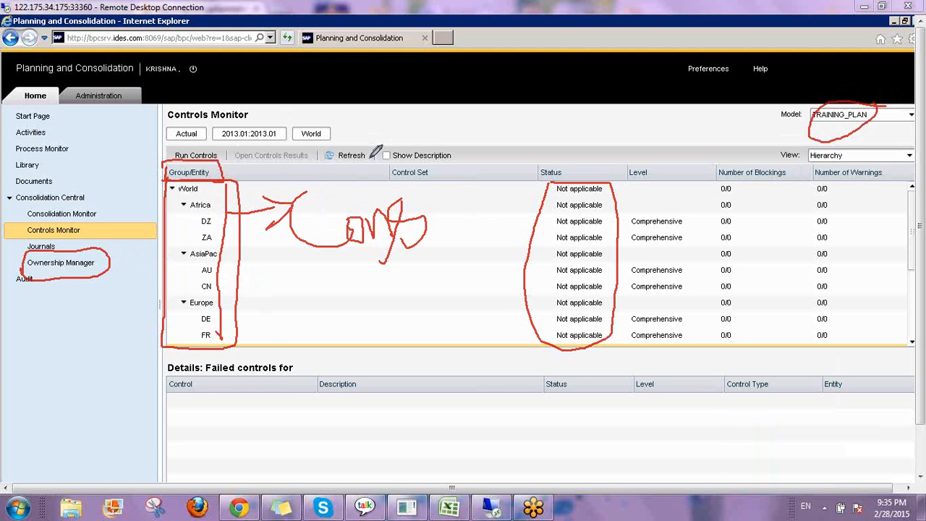
pyautogui.moveTo(716, 122)
pyautogui.mouseDown()
pyautogui.moveTo(702, 131)
pyautogui.moveTo(716, 141)
pyautogui.moveTo(721, 176)
pyautogui.mouseUp()
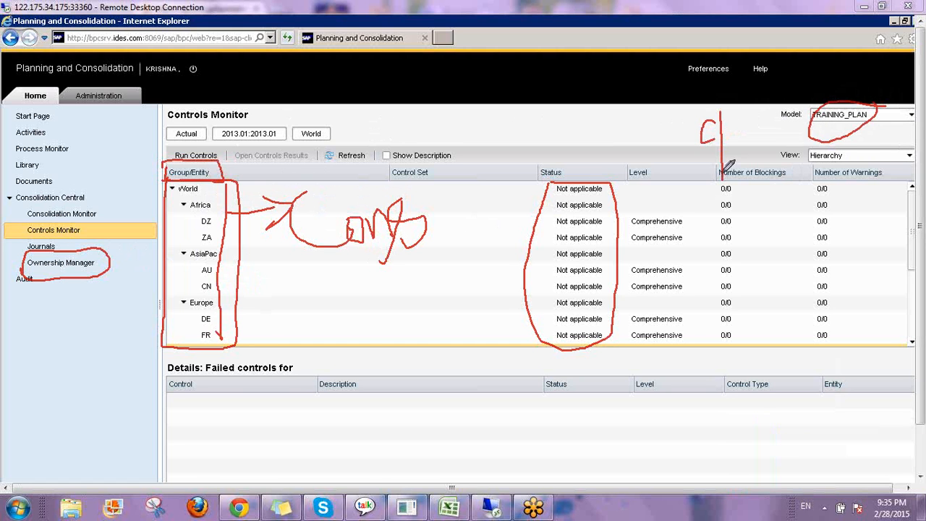
pyautogui.moveTo(102, 257)
pyautogui.mouseDown()
pyautogui.moveTo(106, 146)
pyautogui.moveTo(87, 171)
pyautogui.moveTo(128, 172)
pyautogui.mouseUp()
pyautogui.moveTo(116, 125)
pyautogui.mouseDown()
pyautogui.moveTo(116, 142)
pyautogui.moveTo(125, 119)
pyautogui.mouseUp()
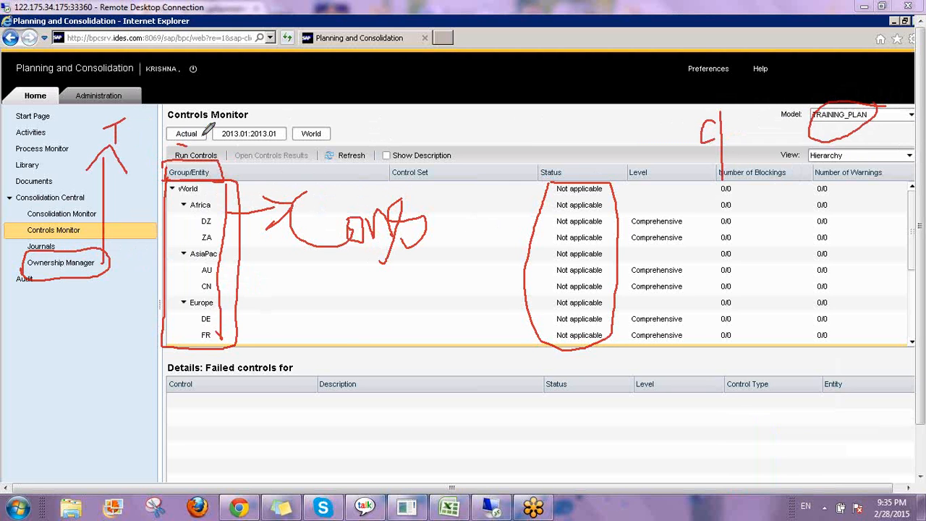
pyautogui.moveTo(236, 76); pyautogui.dragTo(256, 153)
pyautogui.moveTo(270, 109); pyautogui.dragTo(316, 73)
pyautogui.moveTo(301, 151); pyautogui.dragTo(353, 85)
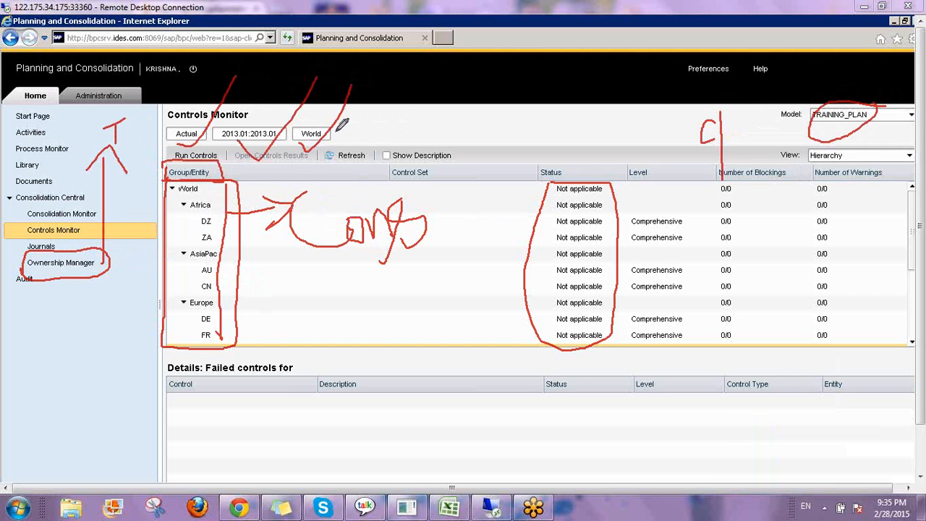
pyautogui.moveTo(324, 116)
pyautogui.mouseDown()
pyautogui.moveTo(295, 131)
pyautogui.moveTo(329, 142)
pyautogui.mouseUp()
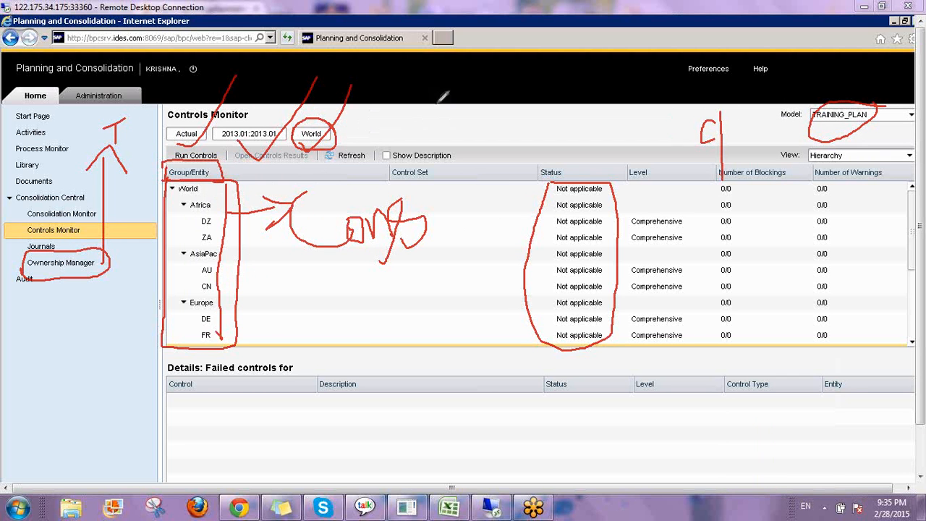
pyautogui.moveTo(436, 105)
pyautogui.mouseDown()
pyautogui.moveTo(400, 175)
pyautogui.moveTo(372, 186)
pyautogui.mouseUp()
pyautogui.moveTo(455, 136)
pyautogui.mouseDown()
pyautogui.moveTo(500, 161)
pyautogui.moveTo(506, 127)
pyautogui.moveTo(515, 193)
pyautogui.mouseUp()
pyautogui.moveTo(499, 122); pyautogui.dragTo(515, 154)
pyautogui.moveTo(545, 124)
pyautogui.mouseDown()
pyautogui.moveTo(563, 160)
pyautogui.moveTo(571, 138)
pyautogui.mouseUp()
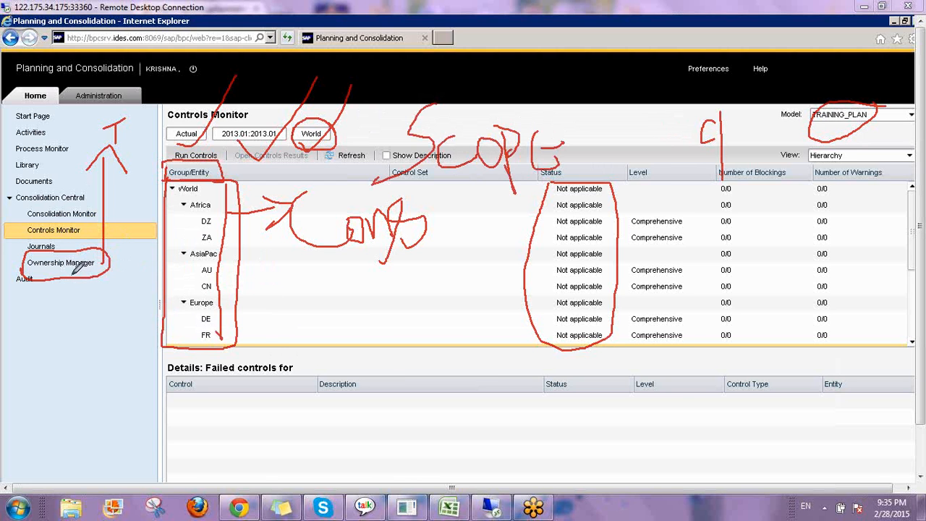
pyautogui.moveTo(71, 274)
pyautogui.mouseDown()
pyautogui.moveTo(65, 316)
pyautogui.moveTo(78, 298)
pyautogui.mouseUp()
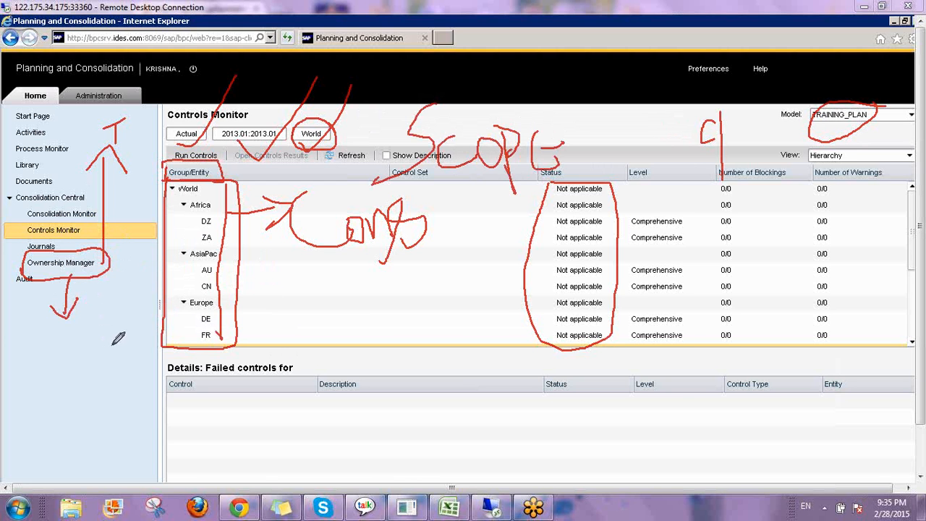
pyautogui.moveTo(71, 356)
pyautogui.mouseDown()
pyautogui.moveTo(27, 418)
pyautogui.moveTo(65, 425)
pyautogui.moveTo(79, 398)
pyautogui.moveTo(108, 409)
pyautogui.mouseUp()
pyautogui.moveTo(114, 373)
pyautogui.mouseDown()
pyautogui.moveTo(119, 410)
pyautogui.moveTo(129, 380)
pyautogui.mouseUp()
pyautogui.moveTo(85, 105)
pyautogui.mouseDown()
pyautogui.moveTo(128, 94)
pyautogui.moveTo(79, 76)
pyautogui.moveTo(73, 91)
pyautogui.mouseUp()
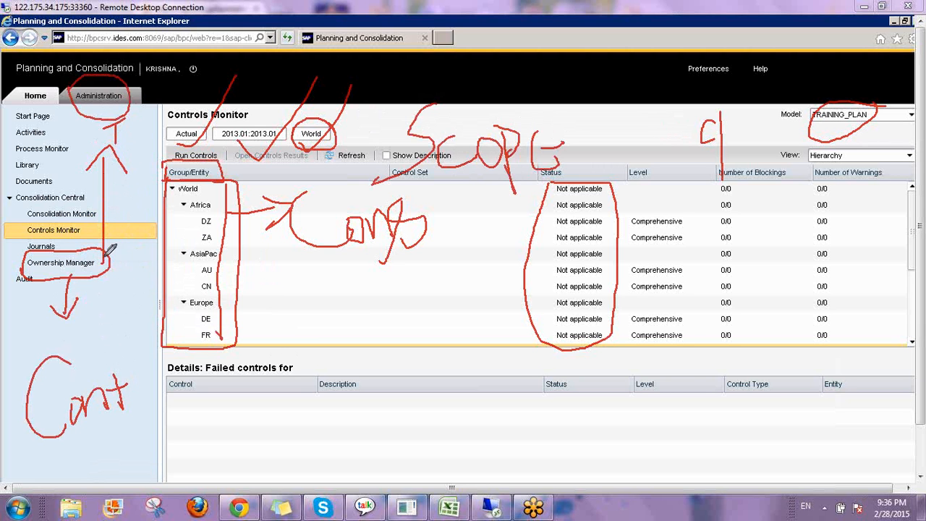
pyautogui.moveTo(15, 273); pyautogui.dragTo(114, 266)
pyautogui.moveTo(167, 139)
pyautogui.mouseDown()
pyautogui.moveTo(249, 153)
pyautogui.moveTo(362, 100)
pyautogui.moveTo(217, 104)
pyautogui.moveTo(171, 117)
pyautogui.mouseUp()
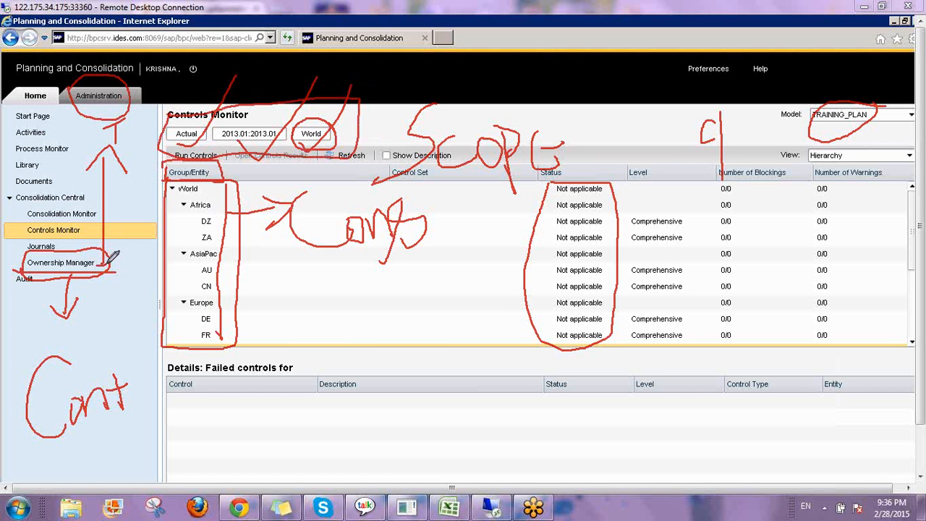
pyautogui.moveTo(105, 232); pyautogui.dragTo(110, 149)
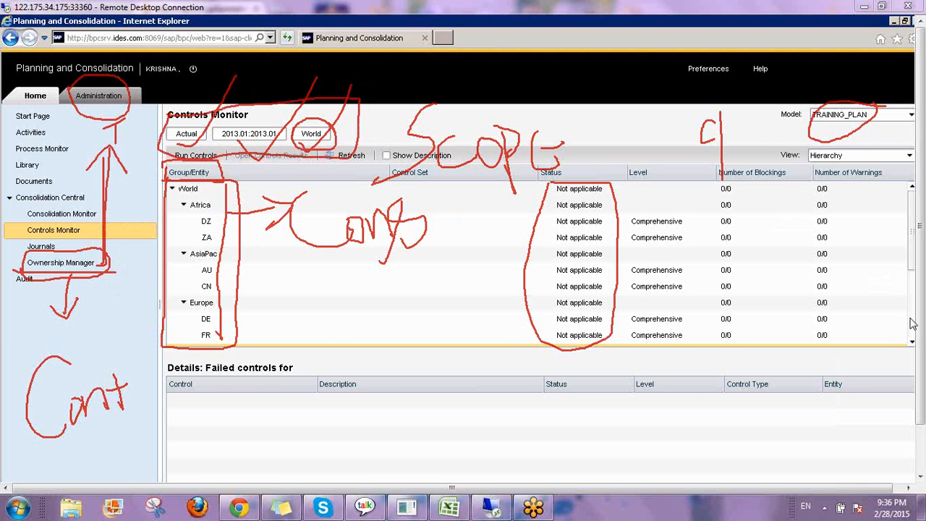
pyautogui.click(831, 407)
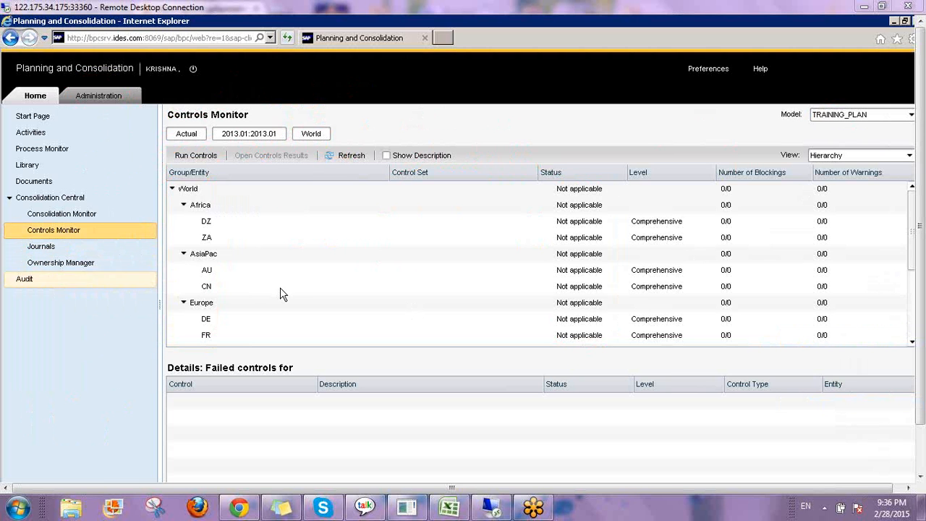
pyautogui.click(248, 273)
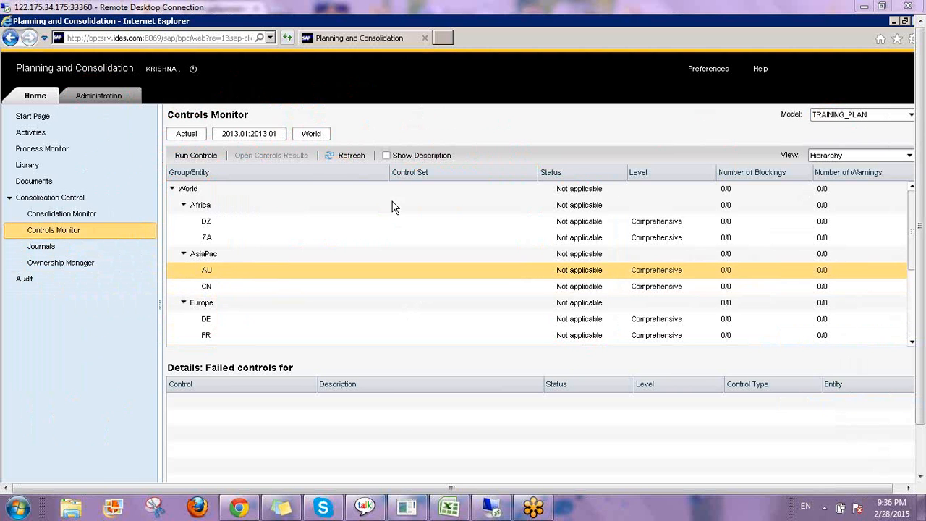
pyautogui.click(679, 205)
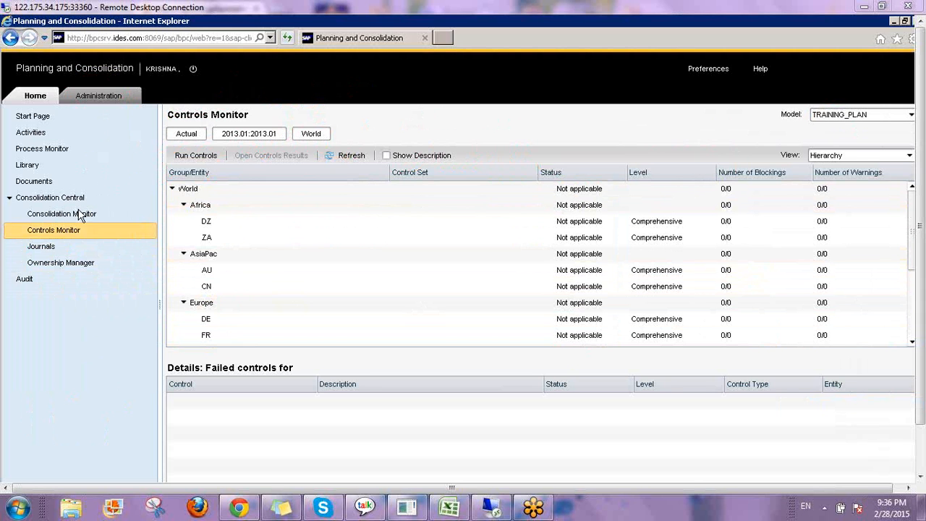
# - Switch the Controls Monitor to the Consolidation model and set its scope to Asia Pacific under World
pyautogui.click(844, 120)
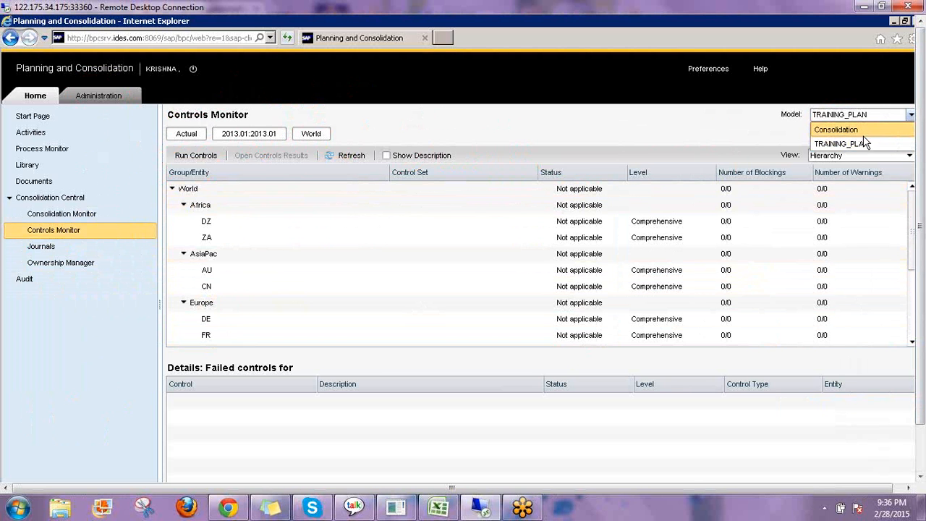
pyautogui.click(864, 136)
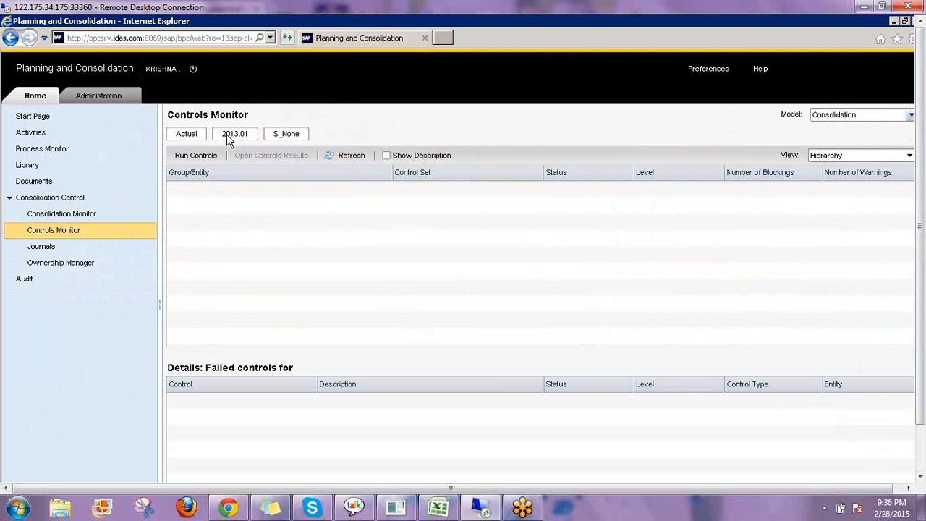
pyautogui.click(289, 136)
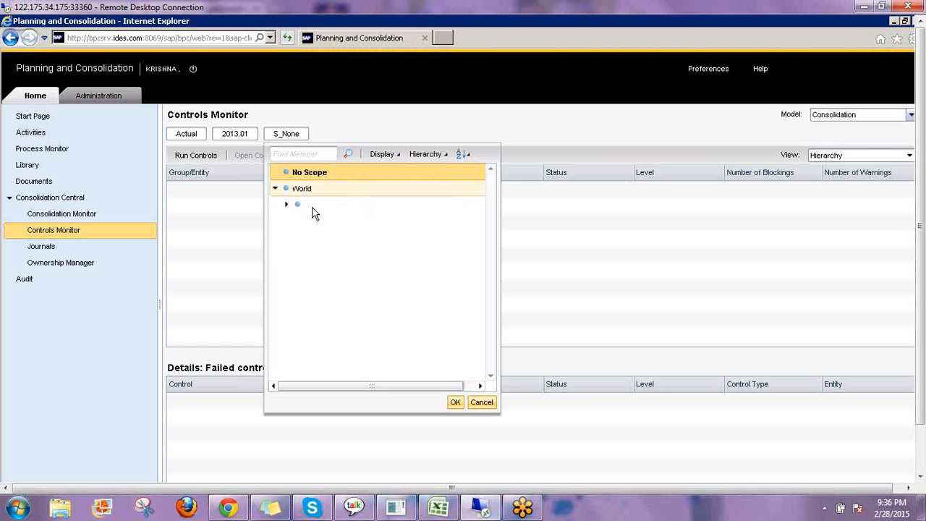
pyautogui.click(319, 208)
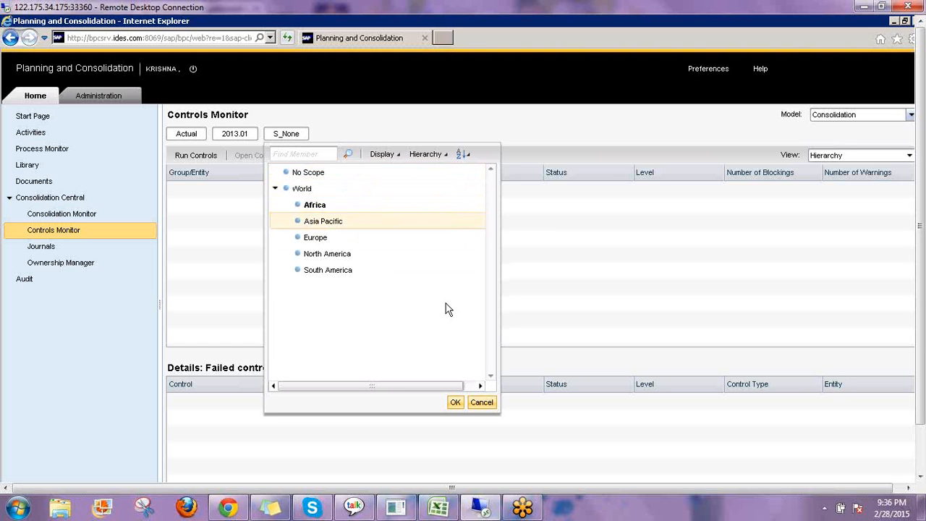
pyautogui.click(405, 221)
pyautogui.click(455, 402)
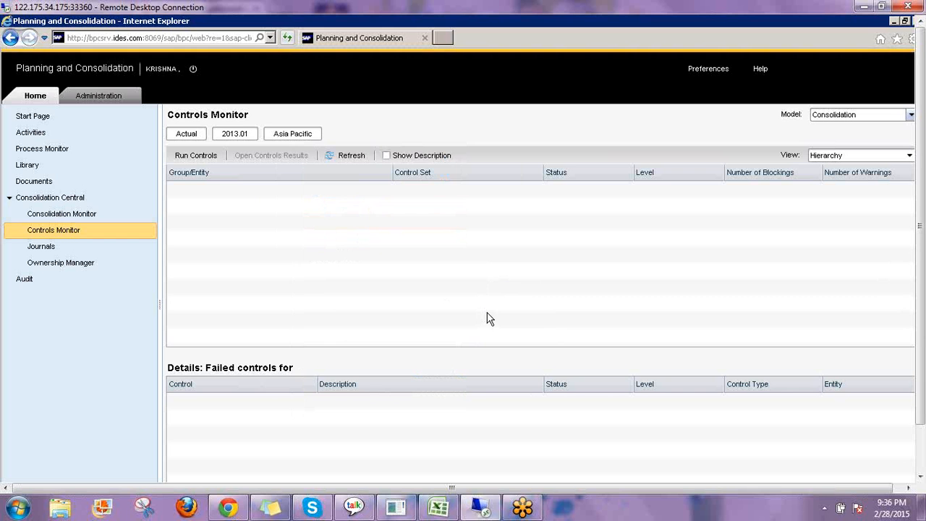
# - Set the Controls Monitor's period to Feb 2013 under Q1 2013
pyautogui.click(233, 136)
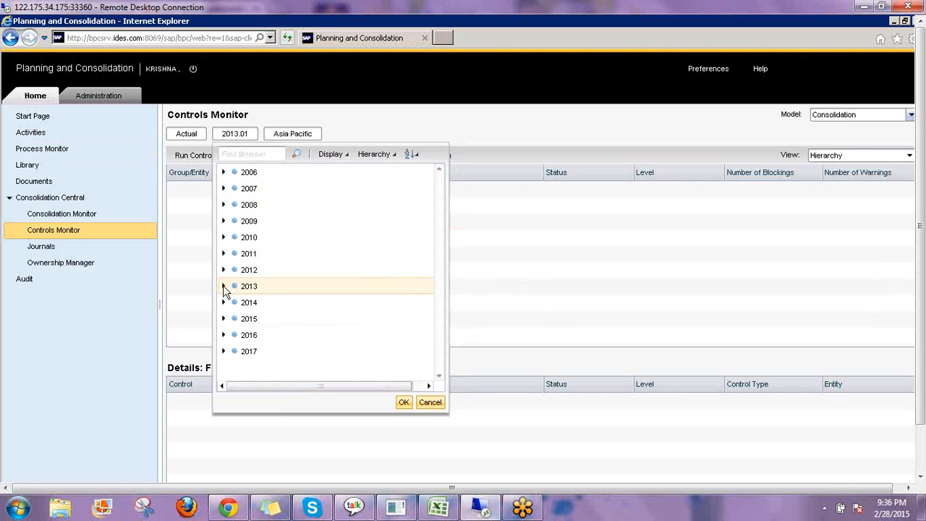
pyautogui.click(224, 286)
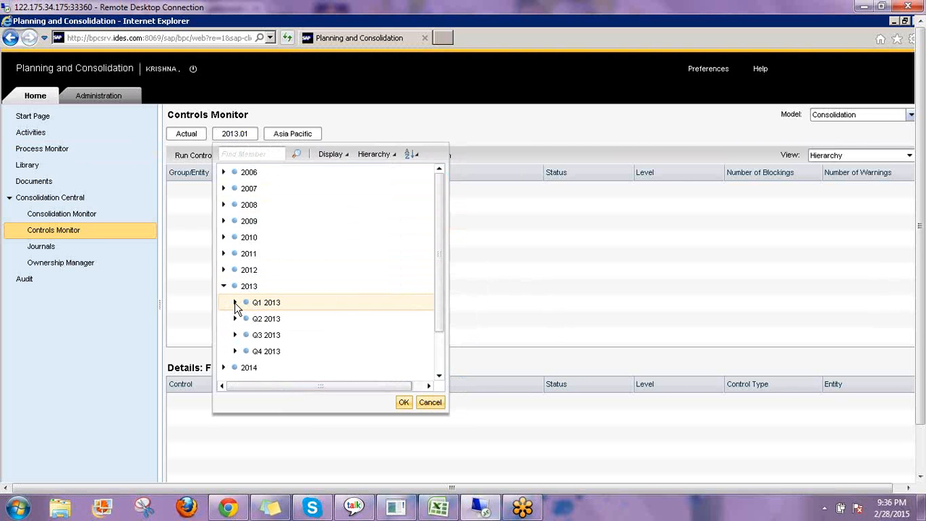
pyautogui.click(235, 302)
pyautogui.click(280, 335)
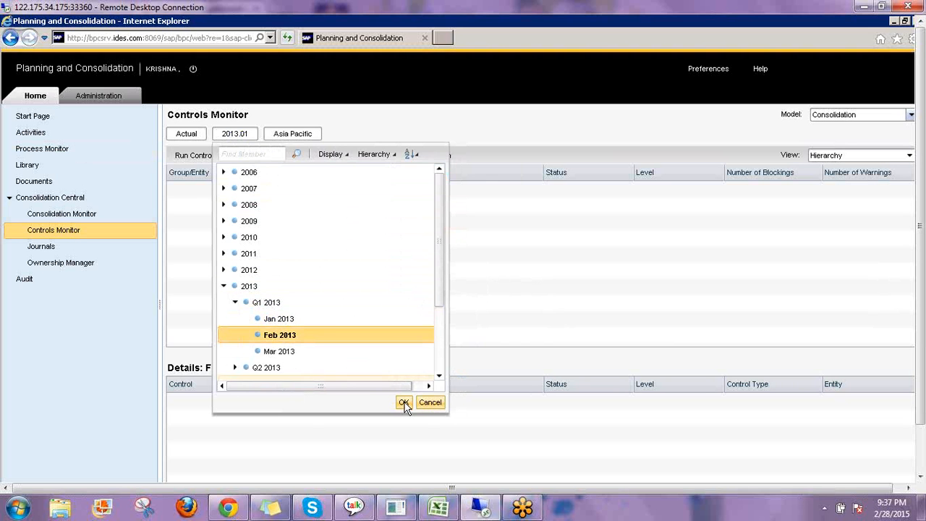
pyautogui.click(404, 402)
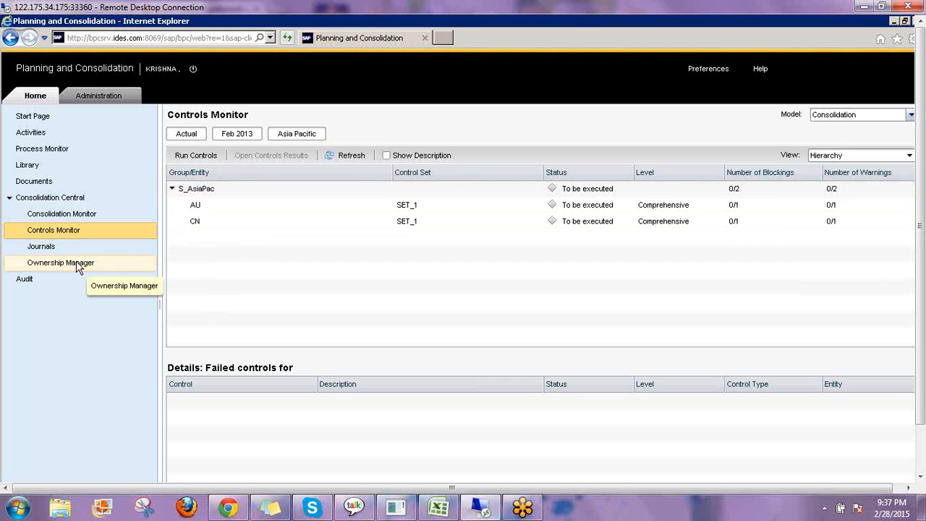
# - Check the ownership data for the same scope and period in the Ownership Manager, and return to the Controls Monitor
pyautogui.click(234, 134)
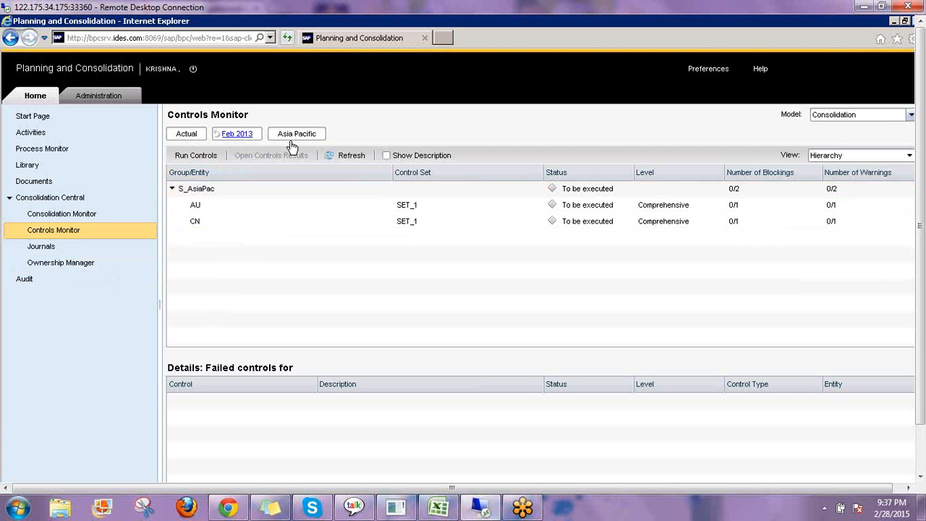
pyautogui.click(71, 265)
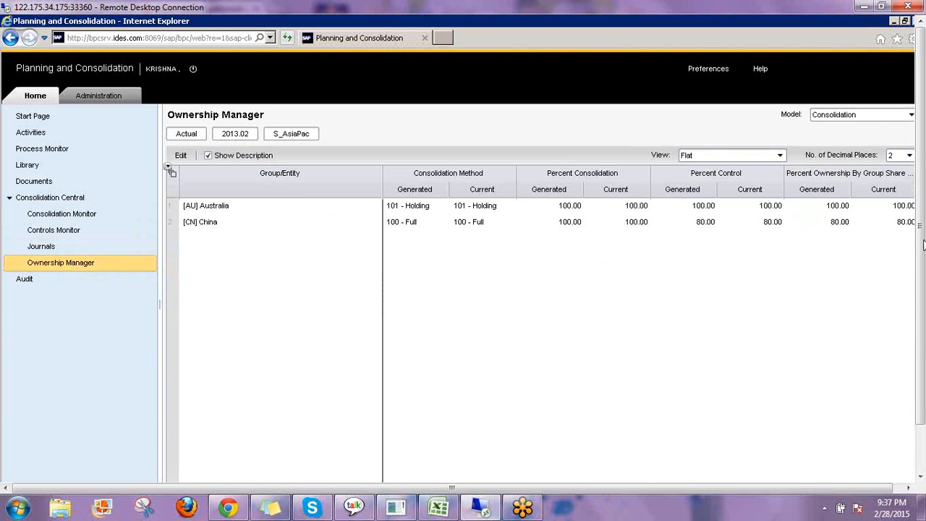
pyautogui.click(57, 231)
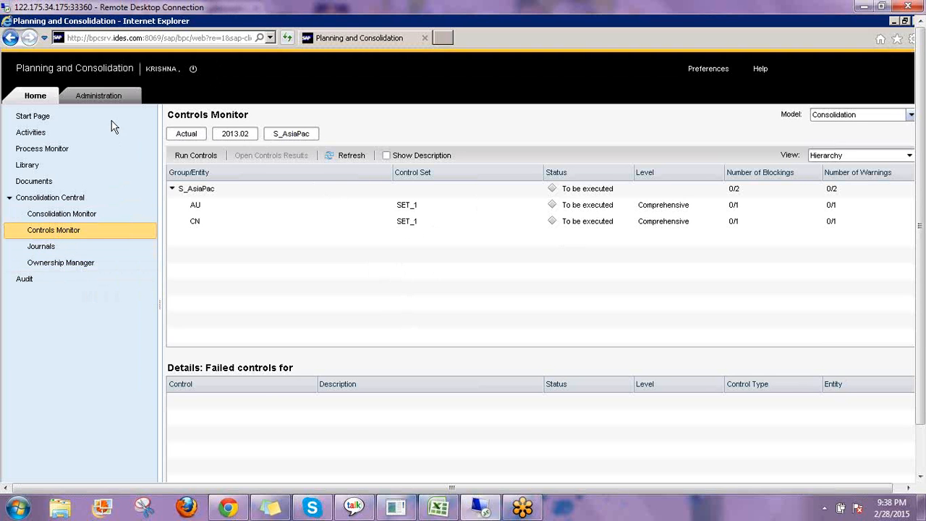
# - Open the Consolidation model's controls in the administration area and view the definition of control C_1
pyautogui.click(97, 95)
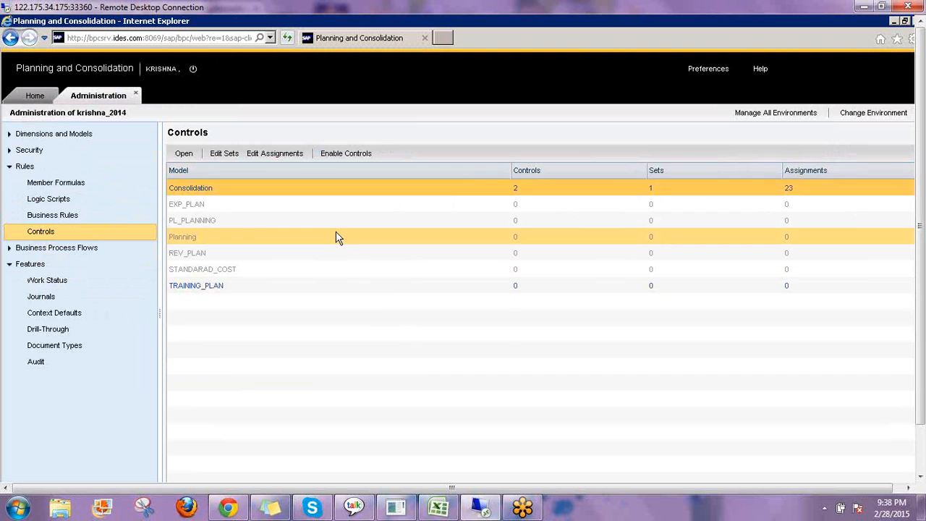
pyautogui.click(184, 154)
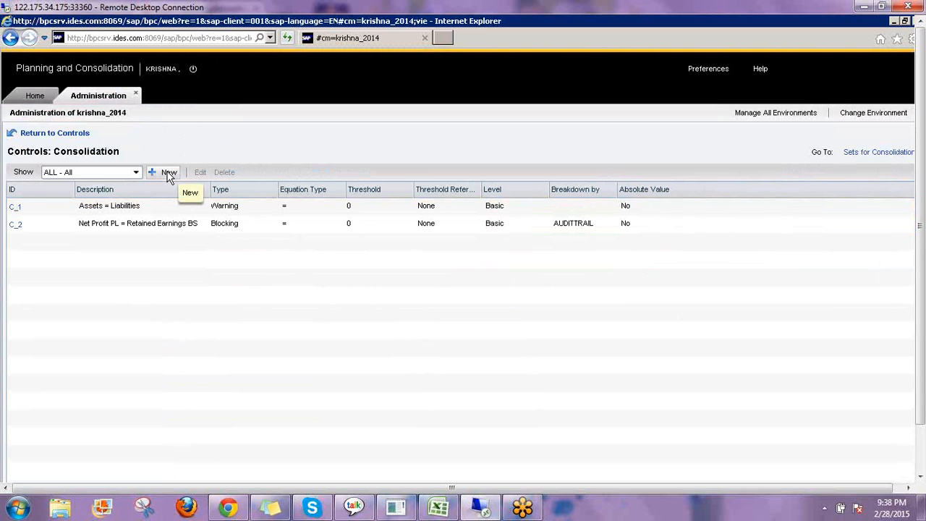
pyautogui.click(16, 210)
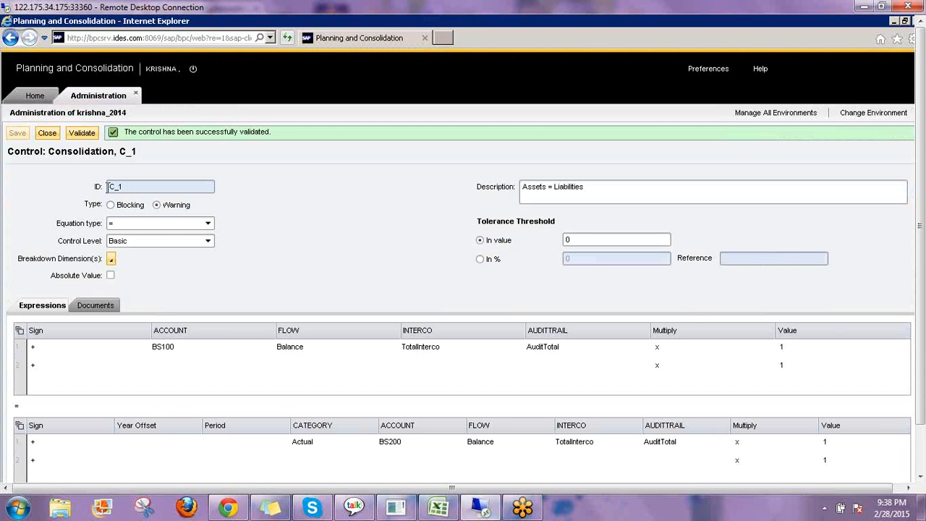
pyautogui.click(129, 188)
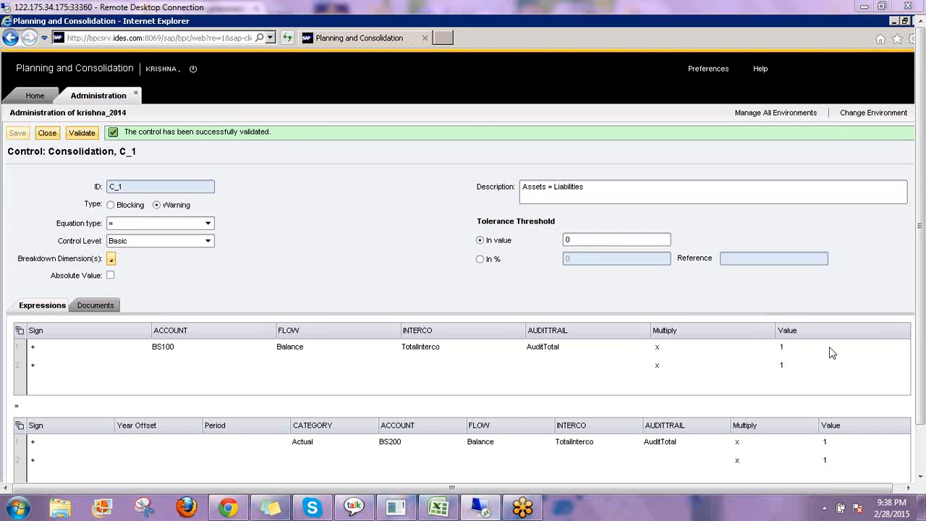
pyautogui.moveTo(86, 214); pyautogui.dragTo(192, 205)
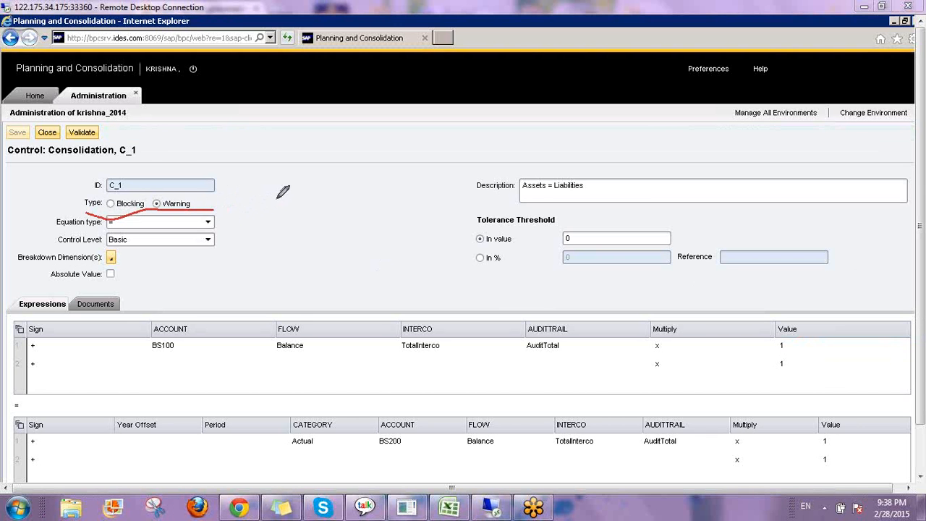
pyautogui.moveTo(295, 175); pyautogui.dragTo(304, 214)
pyautogui.moveTo(267, 187)
pyautogui.mouseDown()
pyautogui.moveTo(324, 190)
pyautogui.moveTo(285, 220)
pyautogui.mouseUp()
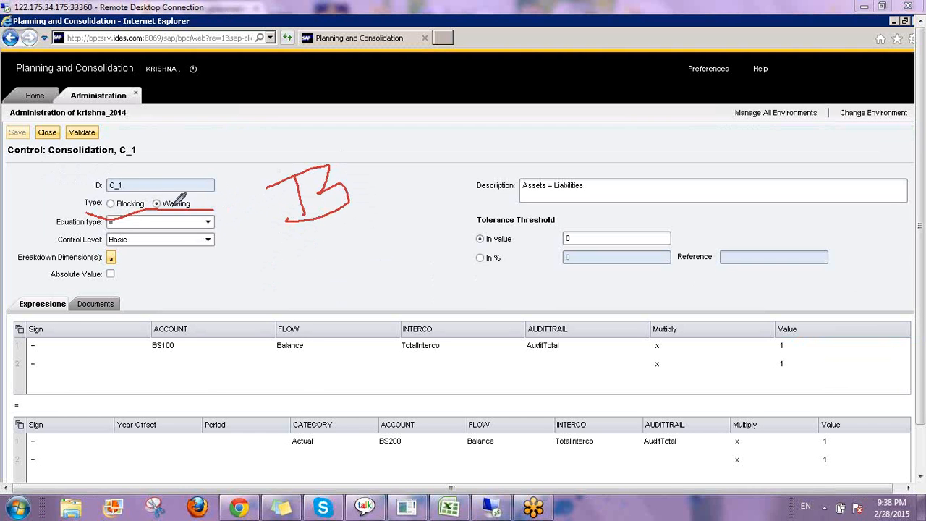
pyautogui.moveTo(579, 136)
pyautogui.mouseDown()
pyautogui.moveTo(558, 148)
pyautogui.moveTo(578, 165)
pyautogui.moveTo(597, 149)
pyautogui.moveTo(629, 166)
pyautogui.mouseUp()
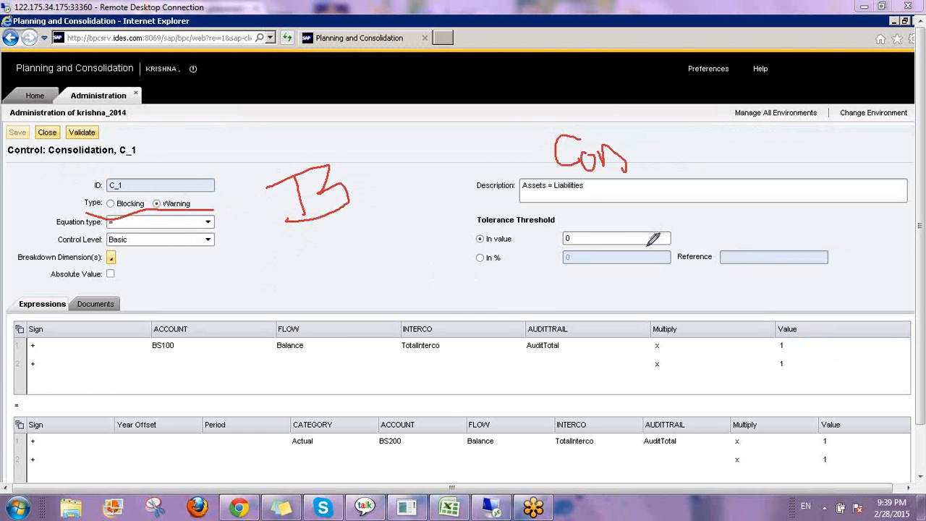
pyautogui.moveTo(598, 201)
pyautogui.mouseDown()
pyautogui.moveTo(605, 232)
pyautogui.moveTo(637, 190)
pyautogui.moveTo(643, 248)
pyautogui.mouseUp()
pyautogui.moveTo(552, 187); pyautogui.dragTo(682, 148)
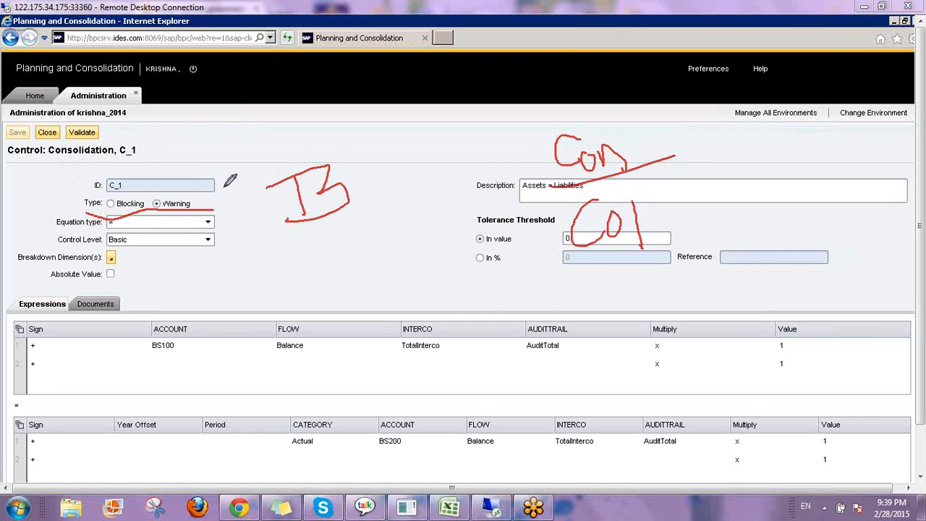
pyautogui.moveTo(349, 162); pyautogui.dragTo(356, 201)
pyautogui.moveTo(394, 173); pyautogui.dragTo(438, 195)
pyautogui.moveTo(453, 161); pyautogui.dragTo(463, 171)
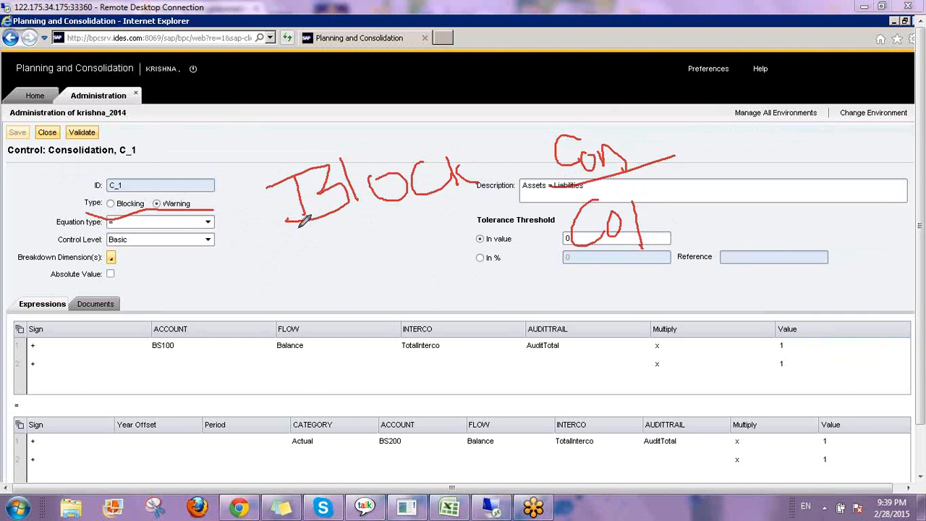
pyautogui.moveTo(272, 145)
pyautogui.mouseDown()
pyautogui.moveTo(273, 230)
pyautogui.moveTo(559, 178)
pyautogui.moveTo(265, 148)
pyautogui.mouseUp()
pyautogui.moveTo(152, 195)
pyautogui.mouseDown()
pyautogui.moveTo(88, 197)
pyautogui.moveTo(127, 212)
pyautogui.moveTo(225, 133)
pyautogui.moveTo(214, 151)
pyautogui.mouseUp()
pyautogui.moveTo(383, 219)
pyautogui.mouseDown()
pyautogui.moveTo(381, 294)
pyautogui.moveTo(413, 288)
pyautogui.moveTo(402, 299)
pyautogui.mouseUp()
pyautogui.moveTo(458, 277)
pyautogui.mouseDown()
pyautogui.moveTo(477, 286)
pyautogui.moveTo(456, 278)
pyautogui.mouseUp()
pyautogui.moveTo(585, 204)
pyautogui.mouseDown()
pyautogui.moveTo(605, 282)
pyautogui.moveTo(626, 188)
pyautogui.moveTo(577, 196)
pyautogui.mouseUp()
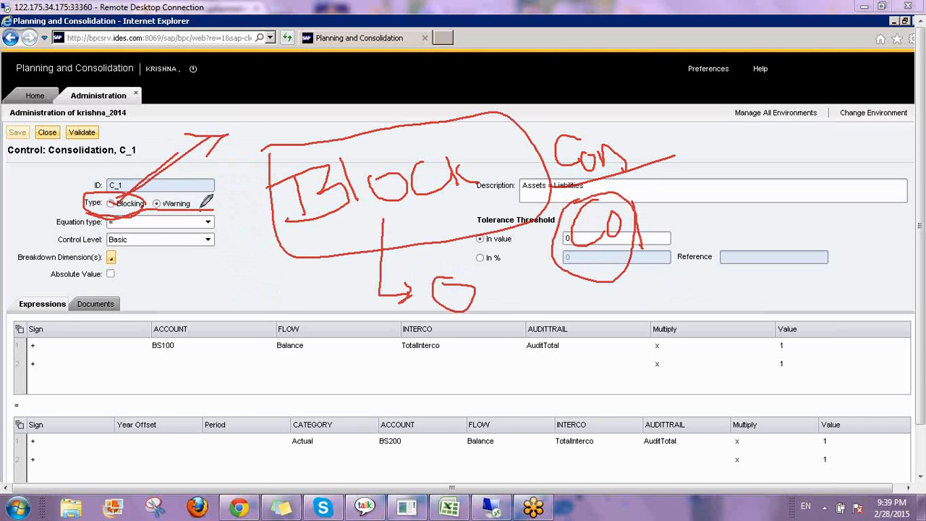
pyautogui.moveTo(201, 208)
pyautogui.mouseDown()
pyautogui.moveTo(168, 189)
pyautogui.moveTo(148, 206)
pyautogui.moveTo(205, 225)
pyautogui.mouseUp()
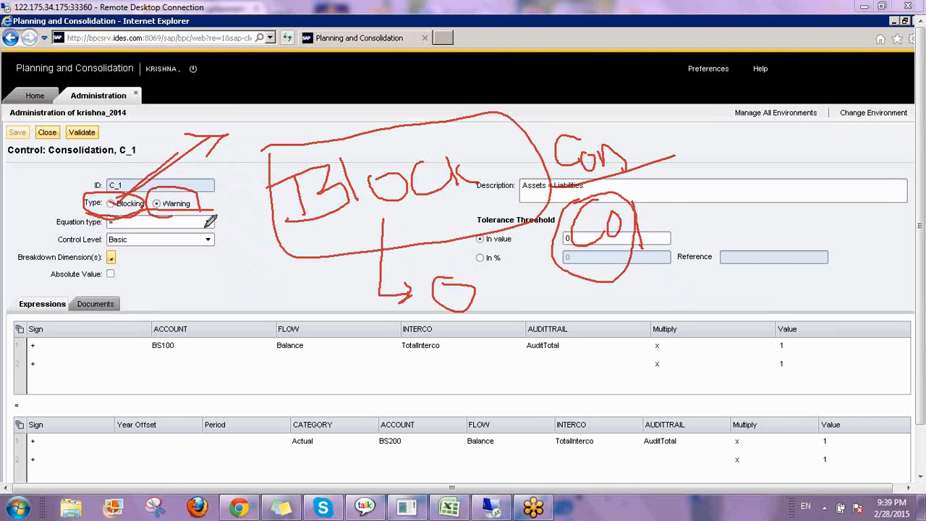
pyautogui.moveTo(661, 200)
pyautogui.mouseDown()
pyautogui.moveTo(567, 208)
pyautogui.moveTo(579, 275)
pyautogui.moveTo(625, 209)
pyautogui.mouseUp()
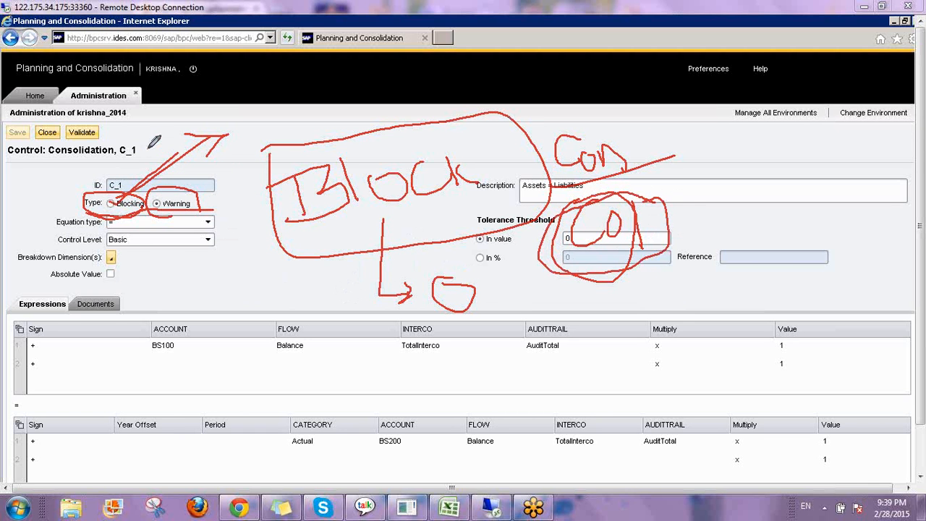
pyautogui.moveTo(179, 191)
pyautogui.mouseDown()
pyautogui.moveTo(241, 122)
pyautogui.moveTo(268, 128)
pyautogui.moveTo(253, 181)
pyautogui.mouseUp()
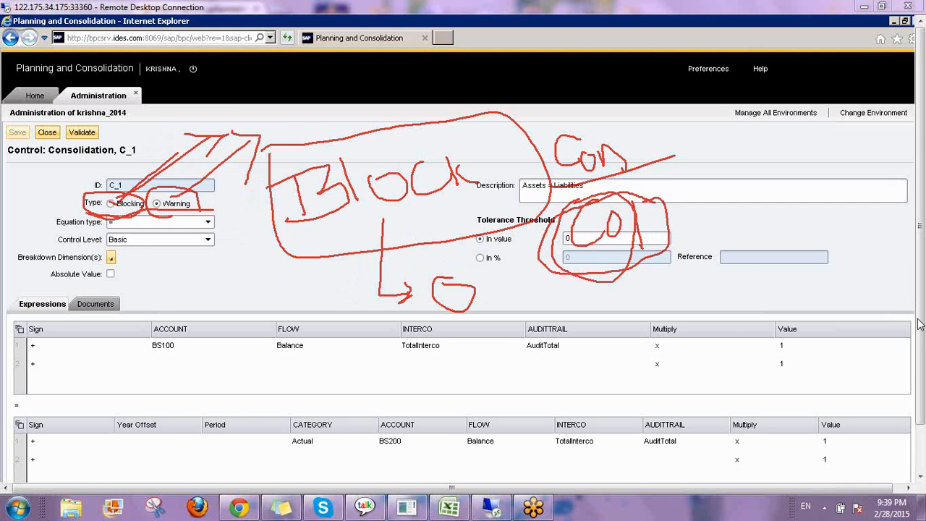
pyautogui.click(826, 410)
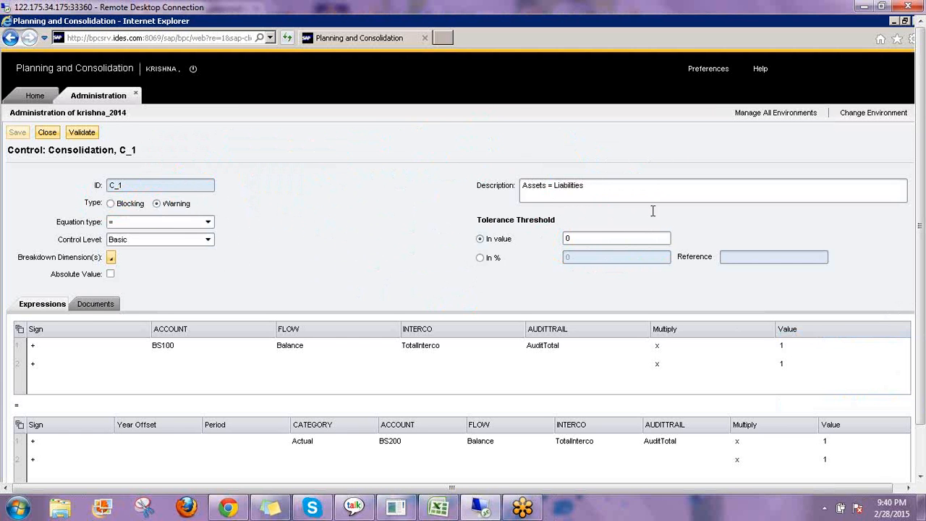
pyautogui.click(700, 189)
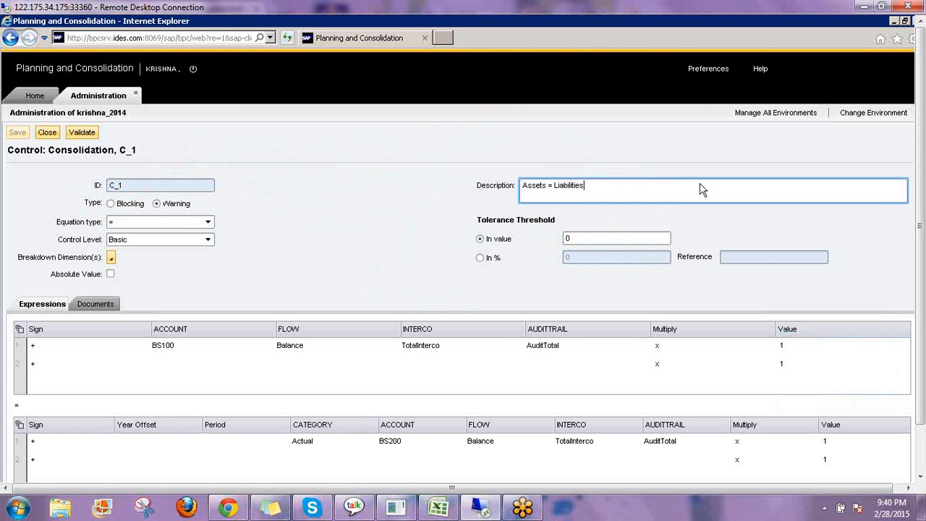
# - Review the available equation types for control C_1 and keep =
pyautogui.click(144, 224)
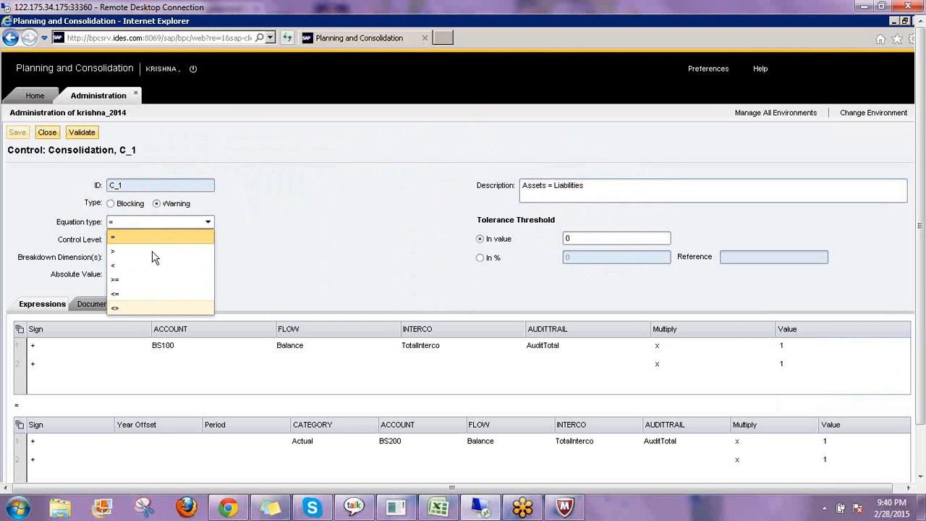
pyautogui.click(149, 241)
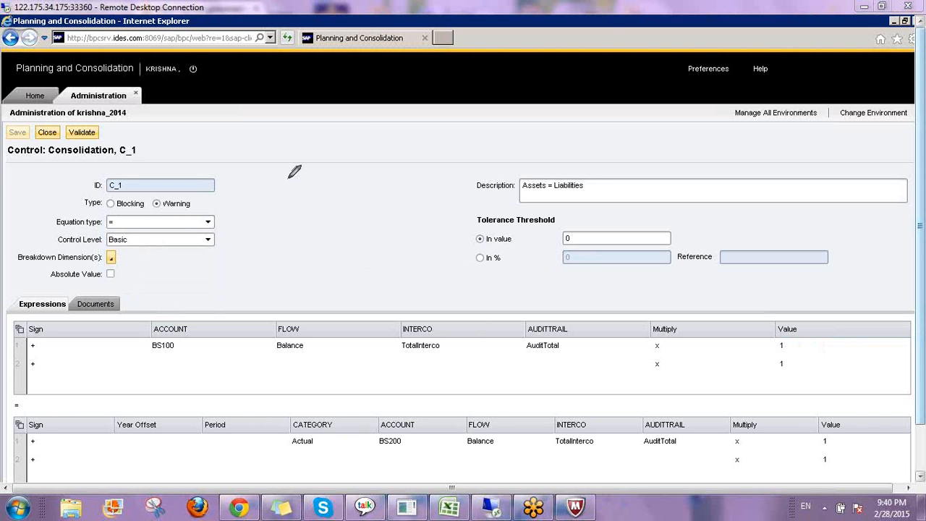
pyautogui.moveTo(285, 180)
pyautogui.mouseDown()
pyautogui.moveTo(349, 214)
pyautogui.moveTo(395, 182)
pyautogui.moveTo(417, 197)
pyautogui.mouseUp()
pyautogui.moveTo(422, 149)
pyautogui.mouseDown()
pyautogui.moveTo(435, 199)
pyautogui.moveTo(456, 167)
pyautogui.moveTo(477, 190)
pyautogui.mouseUp()
pyautogui.moveTo(333, 261)
pyautogui.mouseDown()
pyautogui.moveTo(344, 303)
pyautogui.moveTo(362, 282)
pyautogui.moveTo(344, 305)
pyautogui.mouseUp()
pyautogui.moveTo(417, 245); pyautogui.dragTo(391, 312)
pyautogui.moveTo(476, 217); pyautogui.dragTo(476, 301)
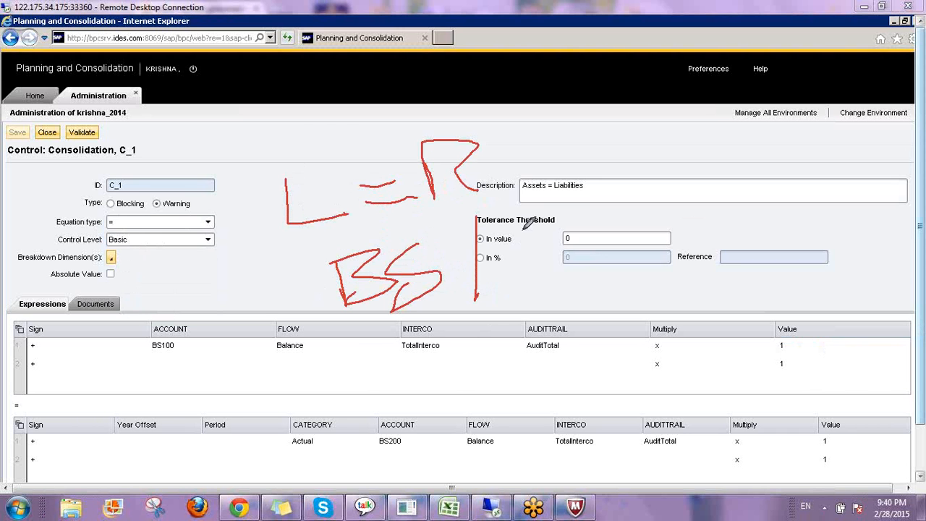
pyautogui.moveTo(527, 217); pyautogui.dragTo(531, 293)
pyautogui.moveTo(523, 250)
pyautogui.mouseDown()
pyautogui.moveTo(556, 219)
pyautogui.moveTo(530, 248)
pyautogui.mouseUp()
pyautogui.moveTo(578, 216)
pyautogui.mouseDown()
pyautogui.moveTo(629, 268)
pyautogui.moveTo(686, 260)
pyautogui.mouseUp()
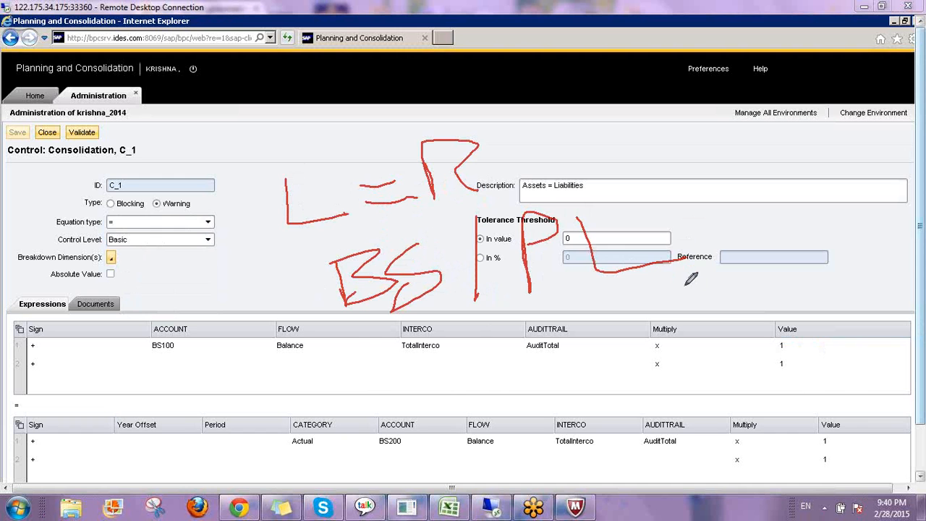
pyautogui.moveTo(289, 117)
pyautogui.mouseDown()
pyautogui.moveTo(292, 140)
pyautogui.moveTo(311, 110)
pyautogui.moveTo(351, 96)
pyautogui.mouseUp()
pyautogui.moveTo(418, 89)
pyautogui.mouseDown()
pyautogui.moveTo(439, 123)
pyautogui.moveTo(461, 100)
pyautogui.mouseUp()
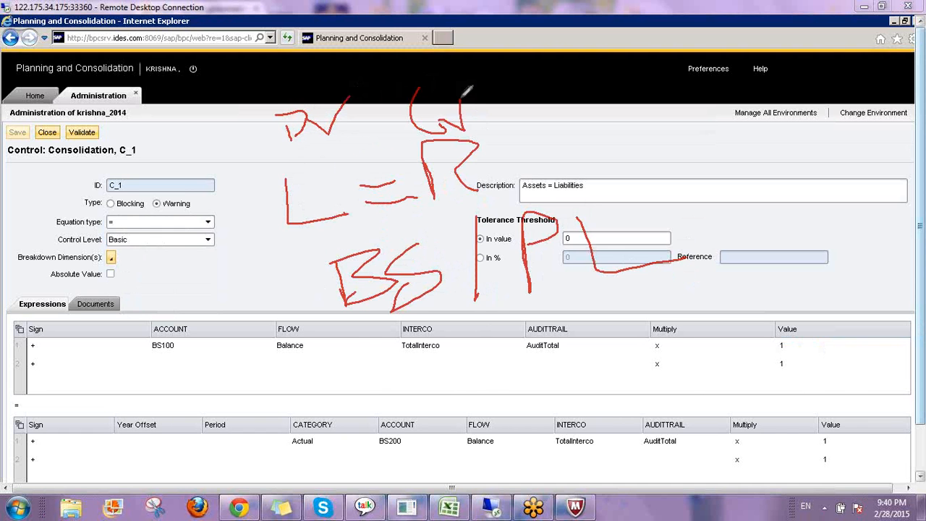
pyautogui.moveTo(286, 168)
pyautogui.mouseDown()
pyautogui.moveTo(274, 217)
pyautogui.moveTo(476, 230)
pyautogui.moveTo(425, 123)
pyautogui.moveTo(281, 152)
pyautogui.moveTo(273, 177)
pyautogui.mouseUp()
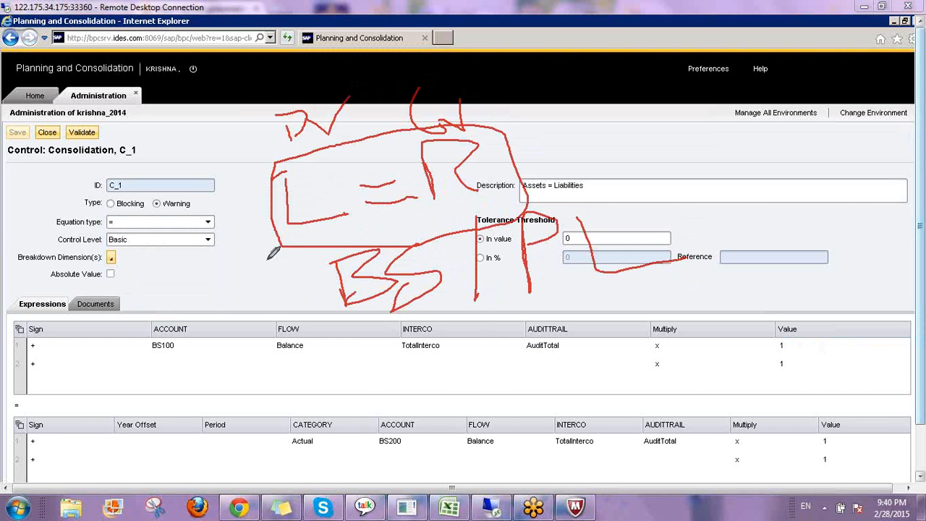
pyautogui.click(7, 326)
pyautogui.moveTo(99, 343)
pyautogui.mouseDown()
pyautogui.moveTo(103, 374)
pyautogui.moveTo(82, 335)
pyautogui.moveTo(95, 328)
pyautogui.mouseUp()
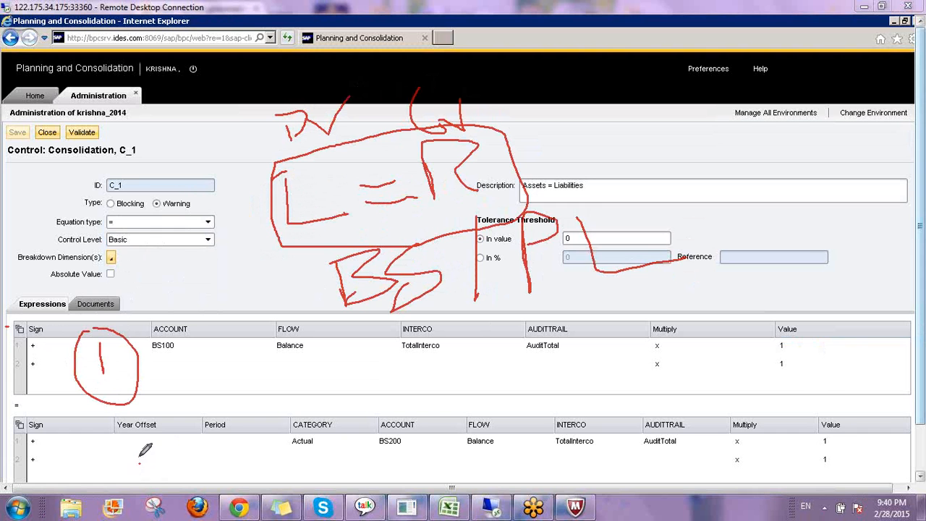
pyautogui.moveTo(139, 456)
pyautogui.mouseDown()
pyautogui.moveTo(167, 474)
pyautogui.moveTo(198, 474)
pyautogui.mouseUp()
pyautogui.moveTo(163, 438)
pyautogui.mouseDown()
pyautogui.moveTo(115, 483)
pyautogui.moveTo(159, 430)
pyautogui.mouseUp()
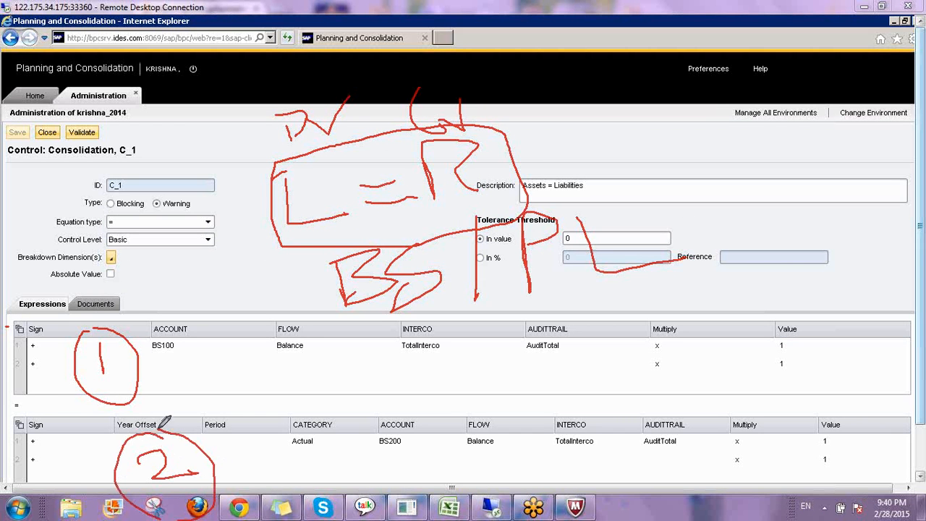
pyautogui.moveTo(5, 415)
pyautogui.mouseDown()
pyautogui.moveTo(42, 410)
pyautogui.moveTo(30, 385)
pyautogui.moveTo(12, 394)
pyautogui.moveTo(8, 414)
pyautogui.mouseUp()
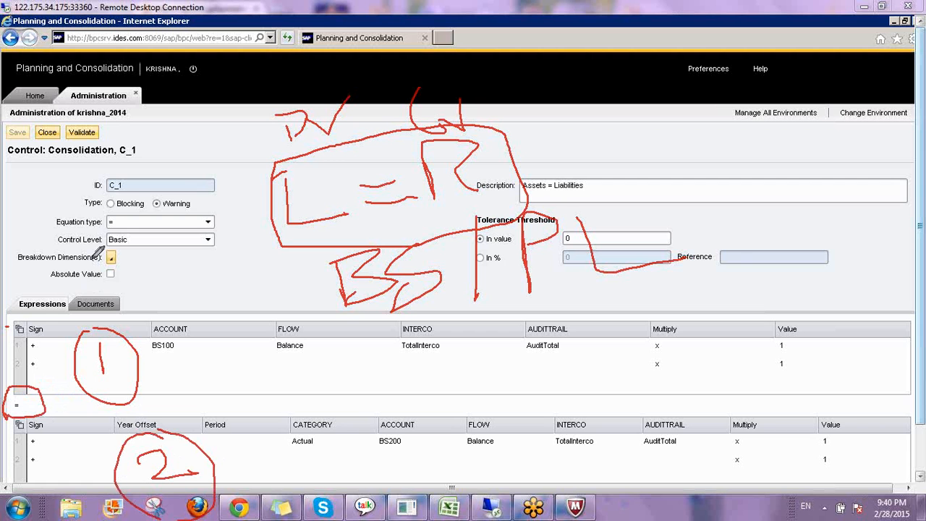
pyautogui.moveTo(48, 232); pyautogui.dragTo(122, 230)
pyautogui.moveTo(521, 193); pyautogui.dragTo(564, 194)
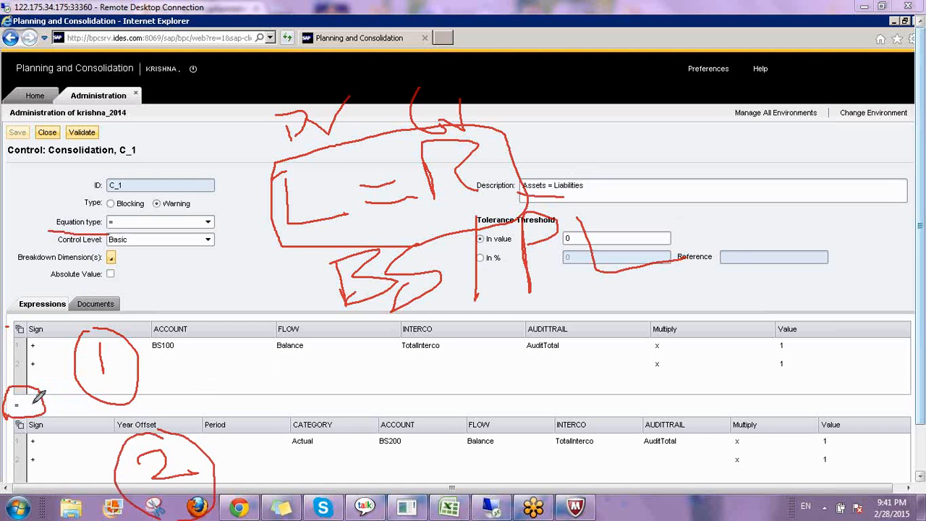
pyautogui.moveTo(35, 407); pyautogui.dragTo(63, 383)
pyautogui.click(864, 403)
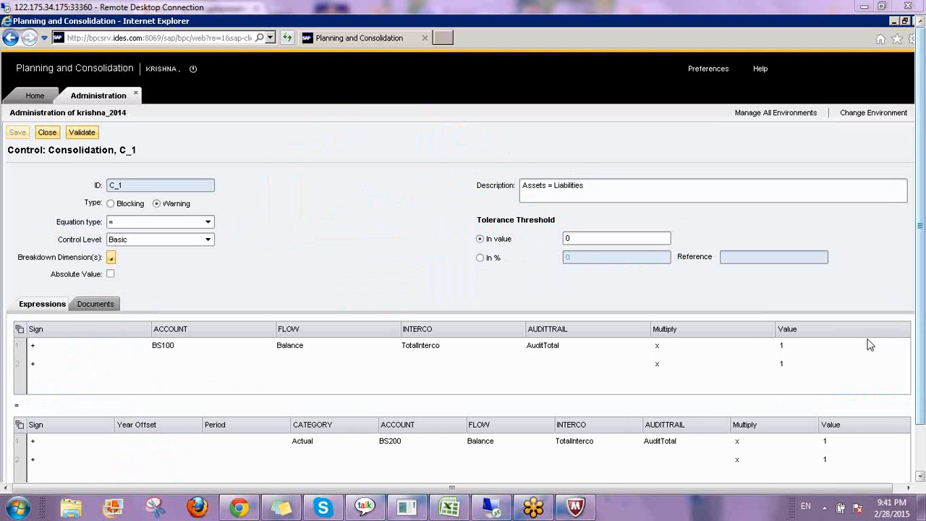
# - Try > as the equation type of control C_1 and restore it to =
pyautogui.click(208, 223)
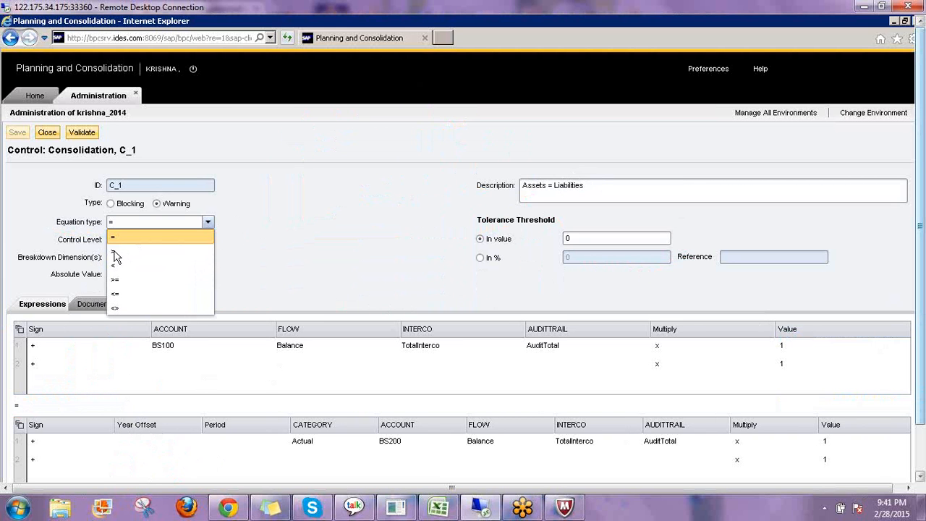
pyautogui.click(190, 253)
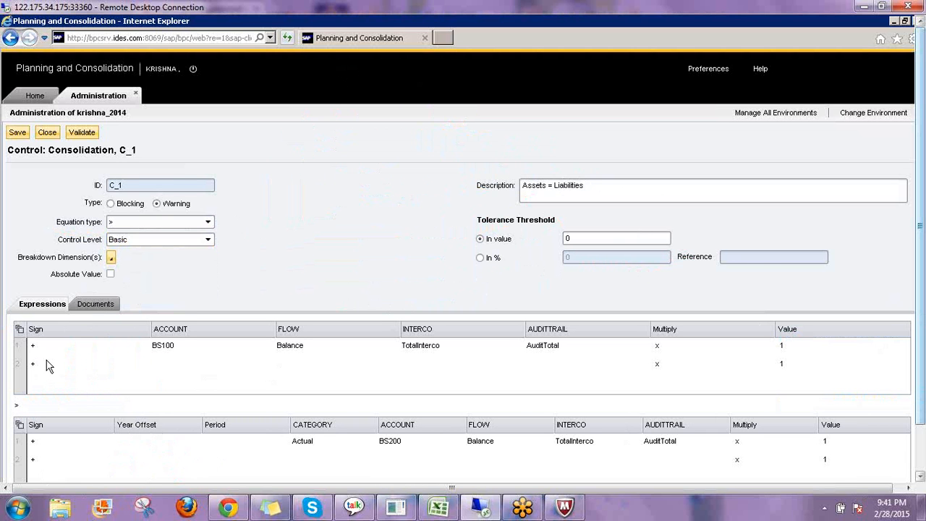
pyautogui.click(138, 222)
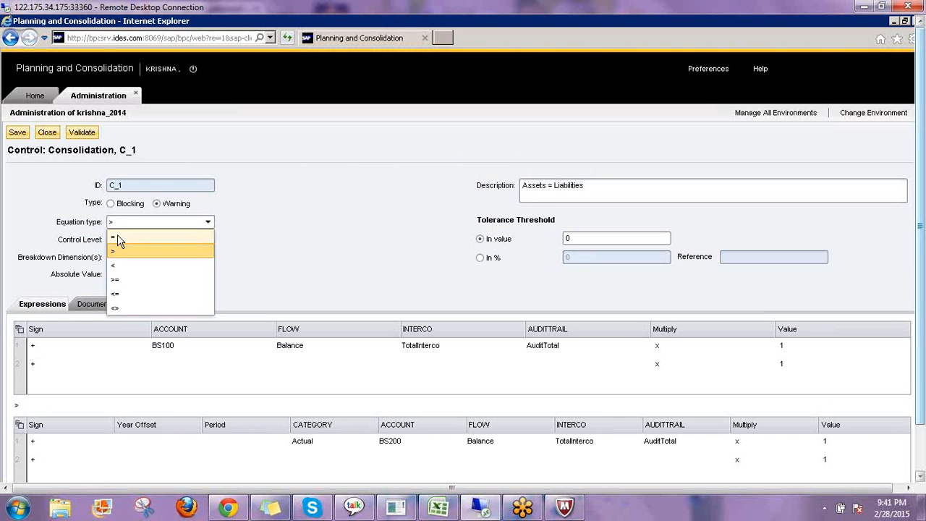
pyautogui.click(117, 238)
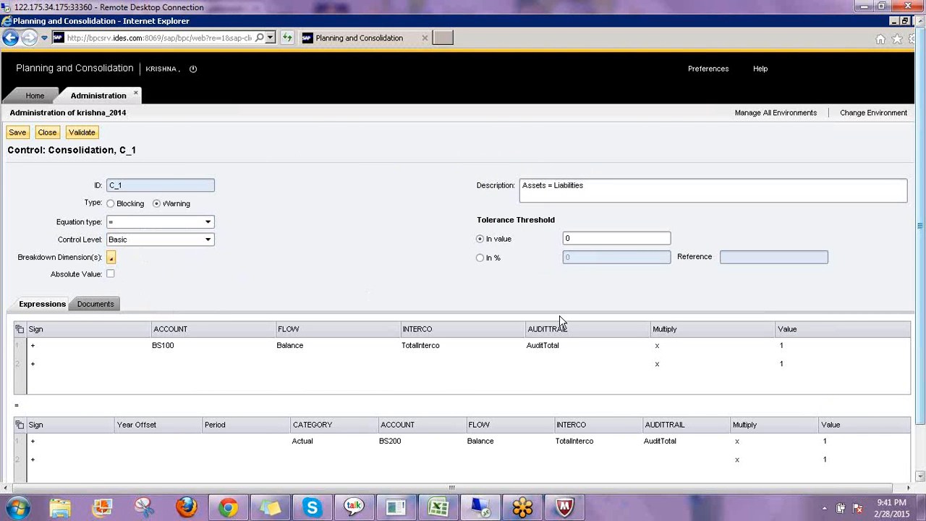
# - Review the available control levels for control C_1 and keep Basic
pyautogui.click(208, 241)
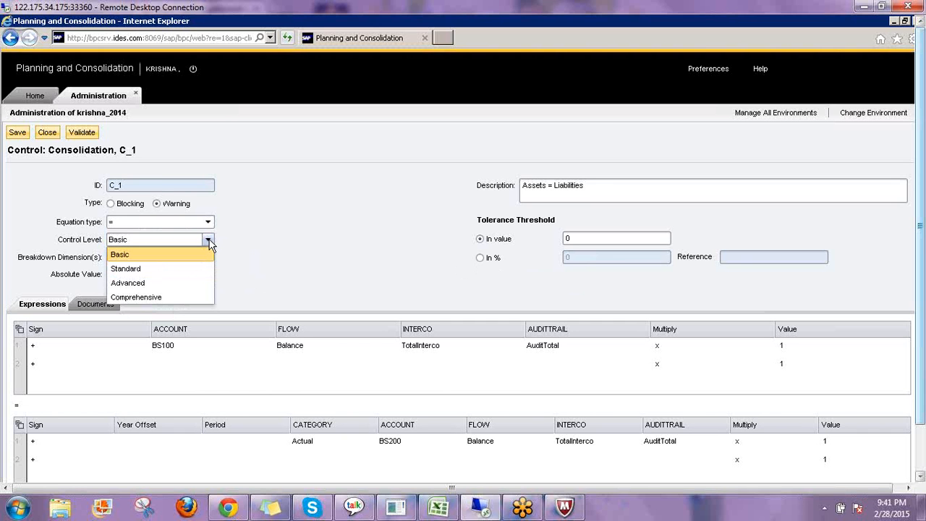
pyautogui.click(208, 241)
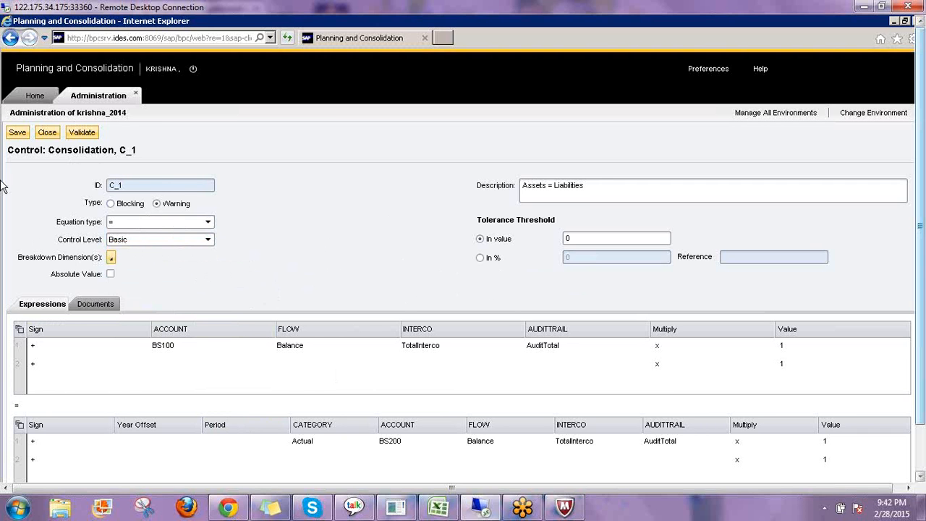
pyautogui.click(134, 241)
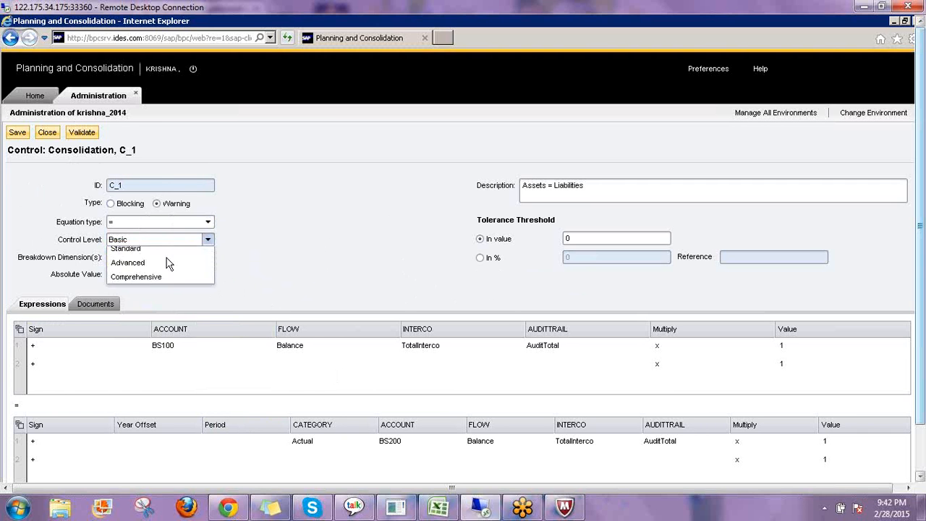
pyautogui.click(143, 256)
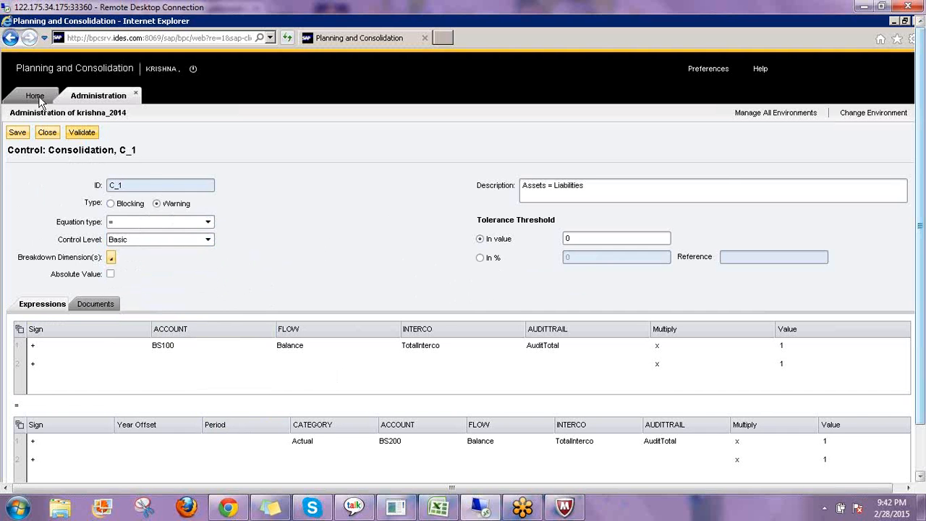
pyautogui.click(34, 97)
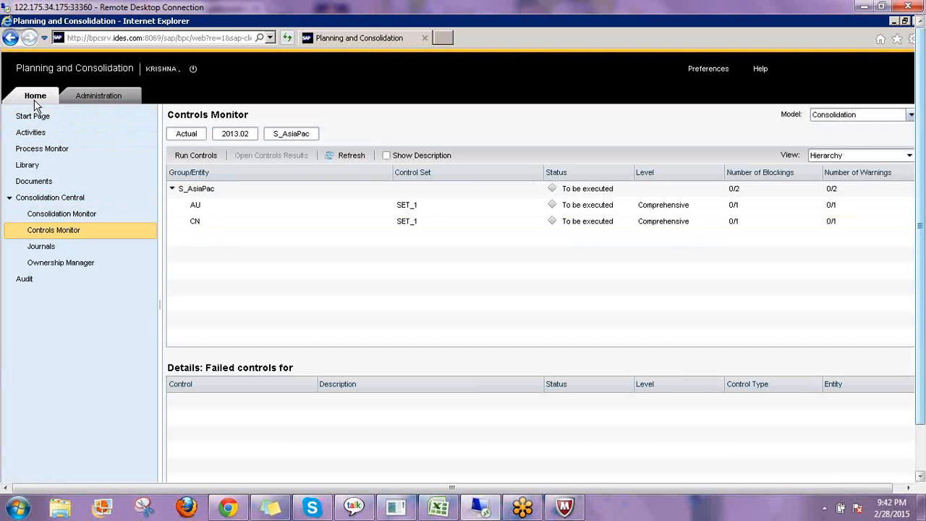
pyautogui.click(36, 118)
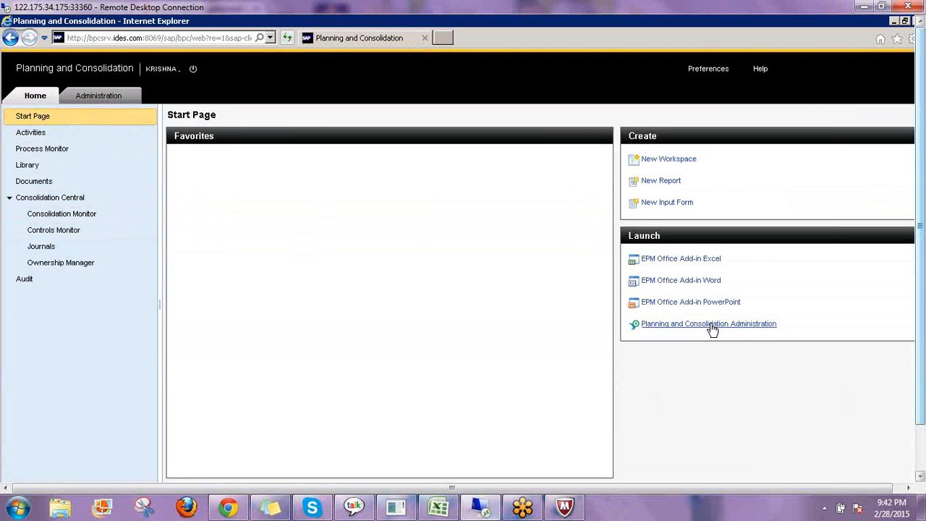
pyautogui.click(115, 96)
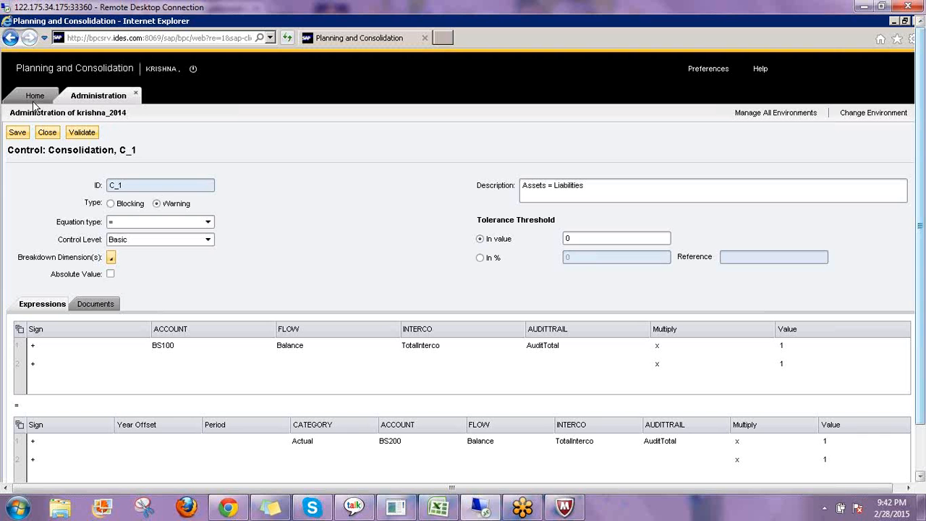
# - Log off and log back on with the account's user name and password
pyautogui.click(193, 70)
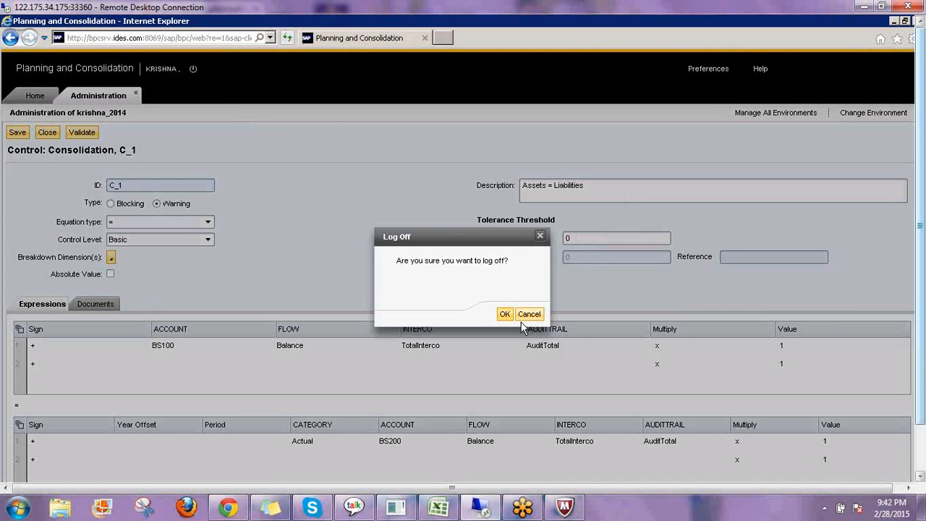
pyautogui.click(508, 317)
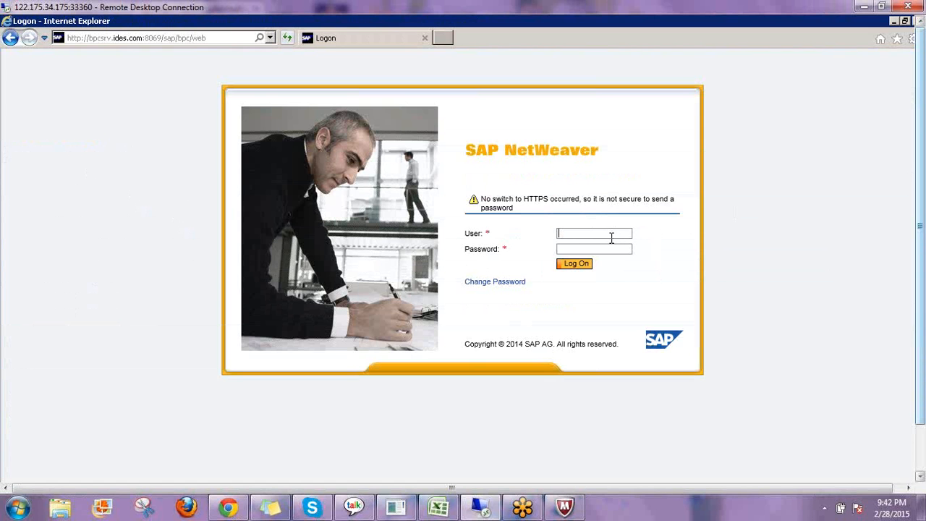
pyautogui.write('krishna')
pyautogui.press('Tab')
pyautogui.write('••••••••')
pyautogui.press('Return')
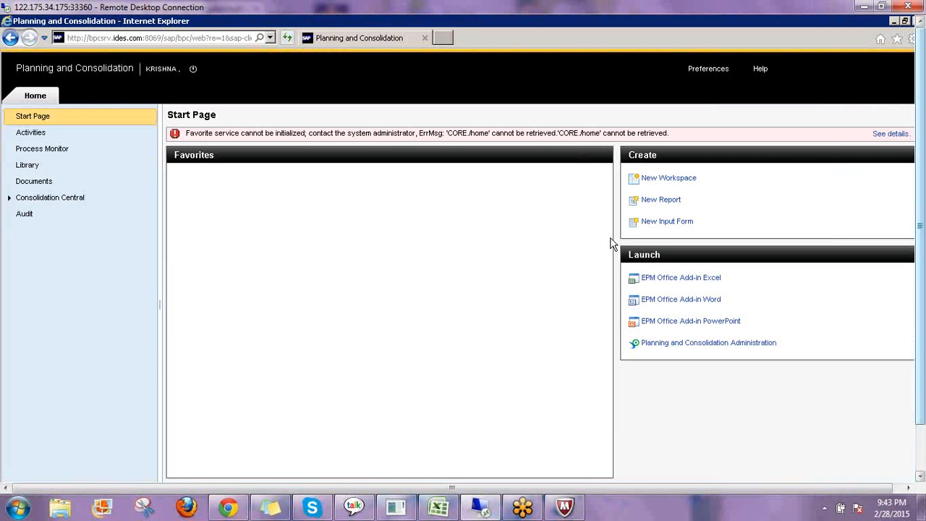
# - Open the Planning and Consolidation administration twice and bring up control C_1 from the controls rules in the first one
pyautogui.click(693, 357)
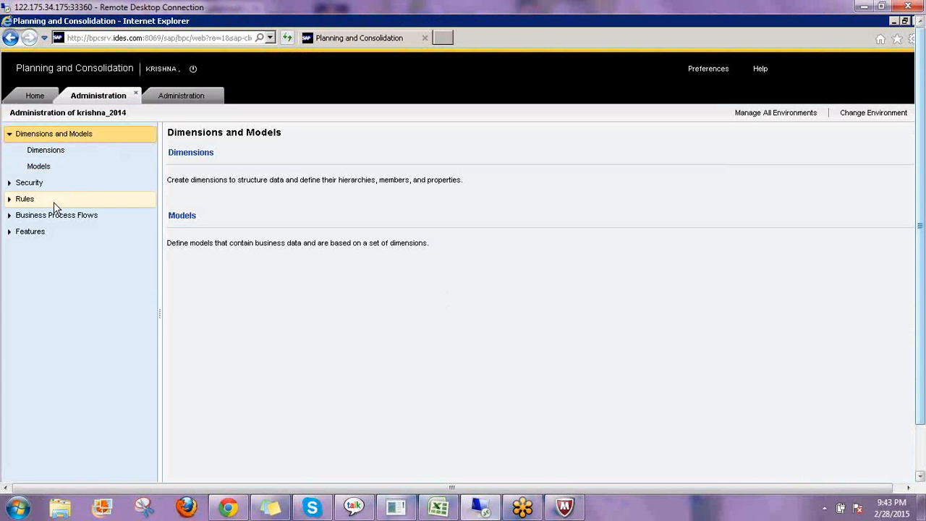
pyautogui.click(9, 199)
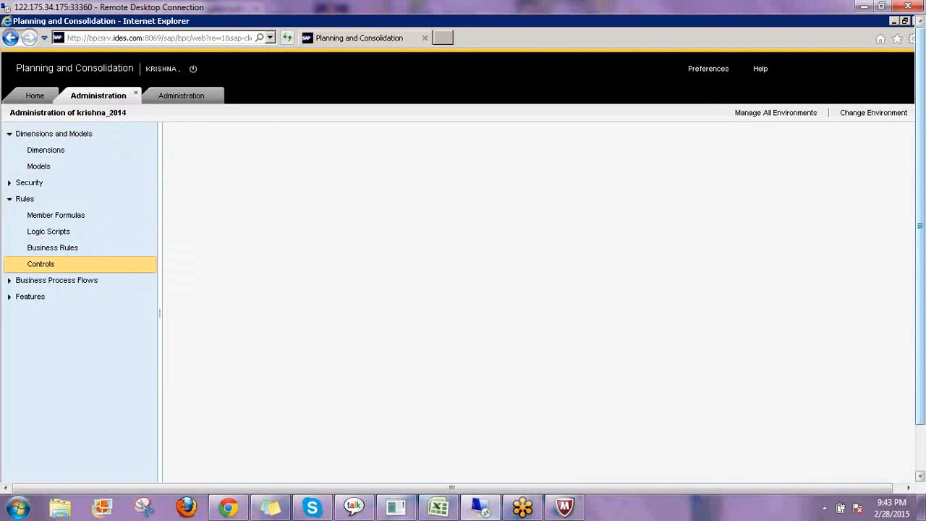
pyautogui.click(207, 188)
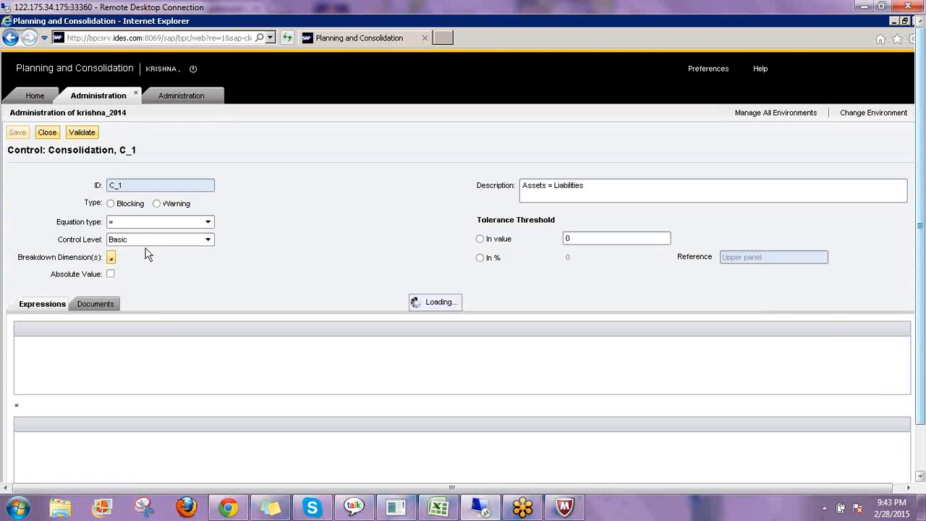
# - Open the ENTITY dimension's members in the second administration session and widen the Control Level column
pyautogui.click(181, 96)
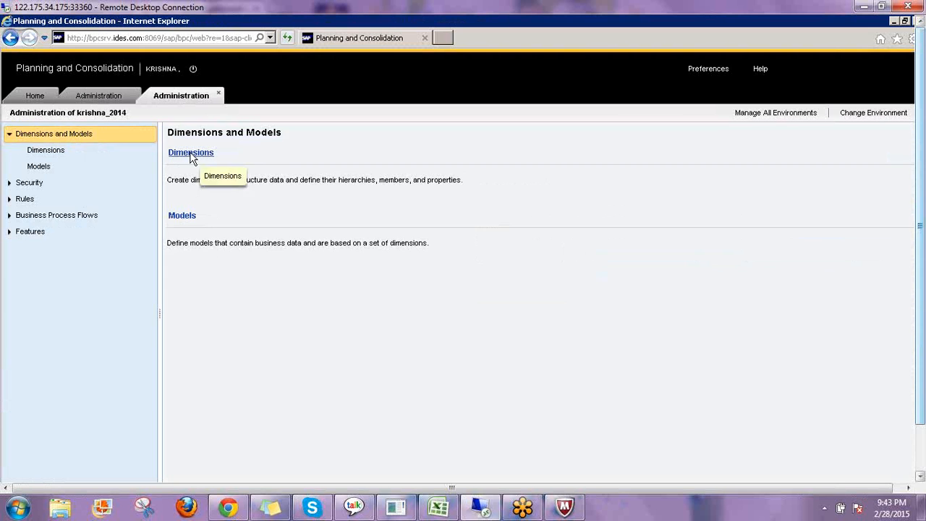
pyautogui.click(192, 155)
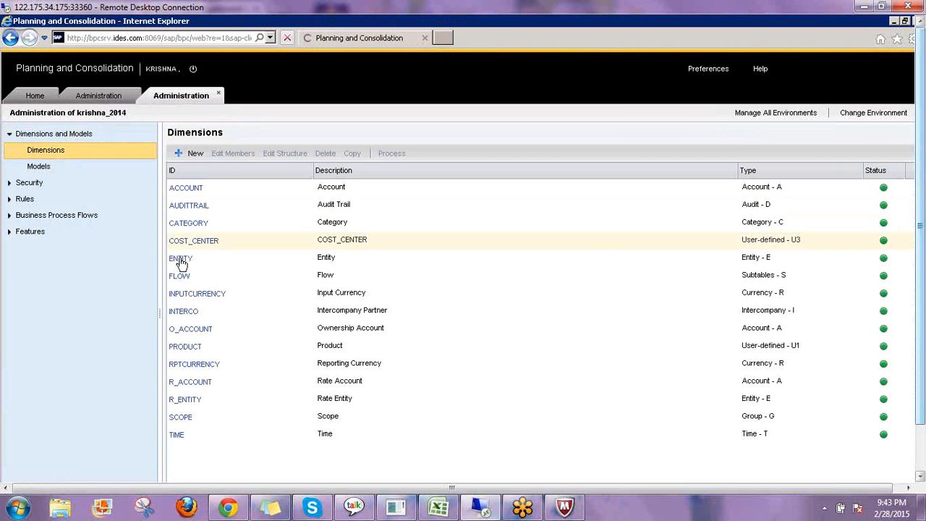
pyautogui.click(241, 262)
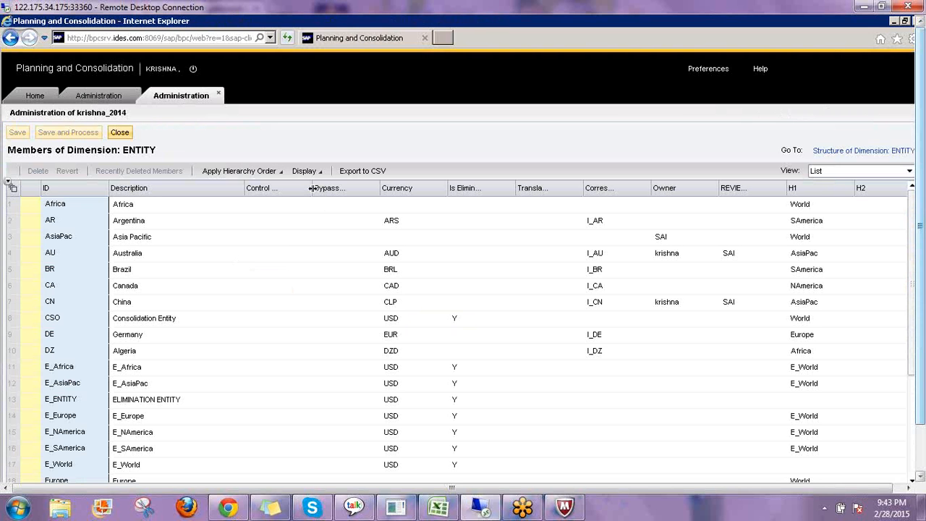
pyautogui.moveTo(312, 188); pyautogui.dragTo(355, 190)
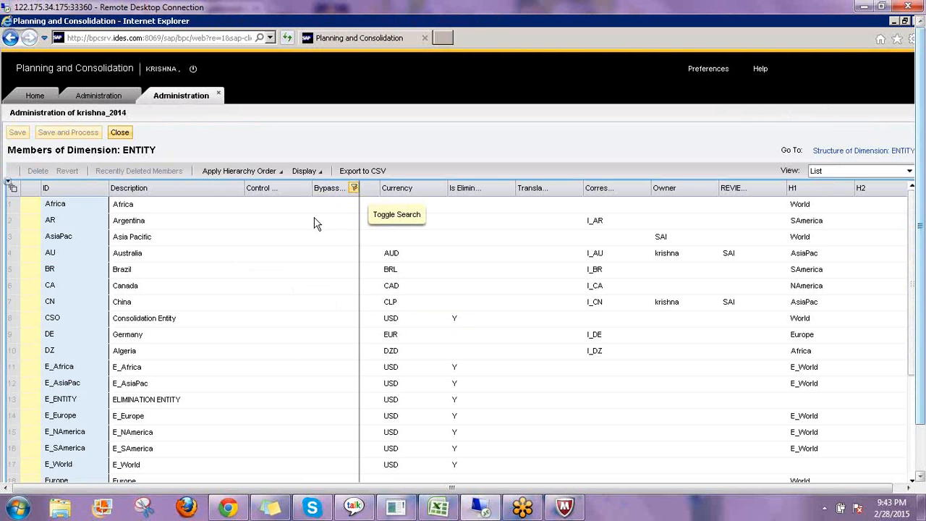
pyautogui.click(280, 209)
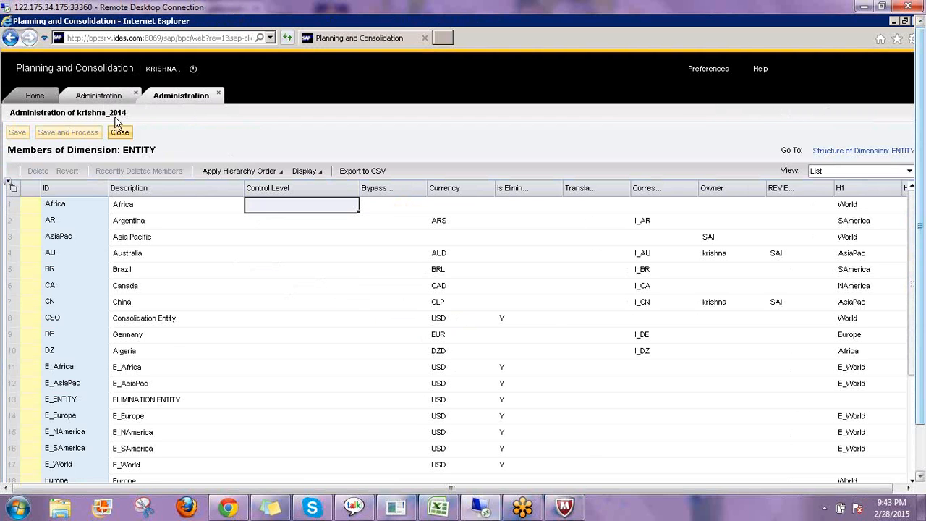
# - Return to control C_1 and examine its control level options against the ENTITY dimension's Control Level property
pyautogui.click(106, 96)
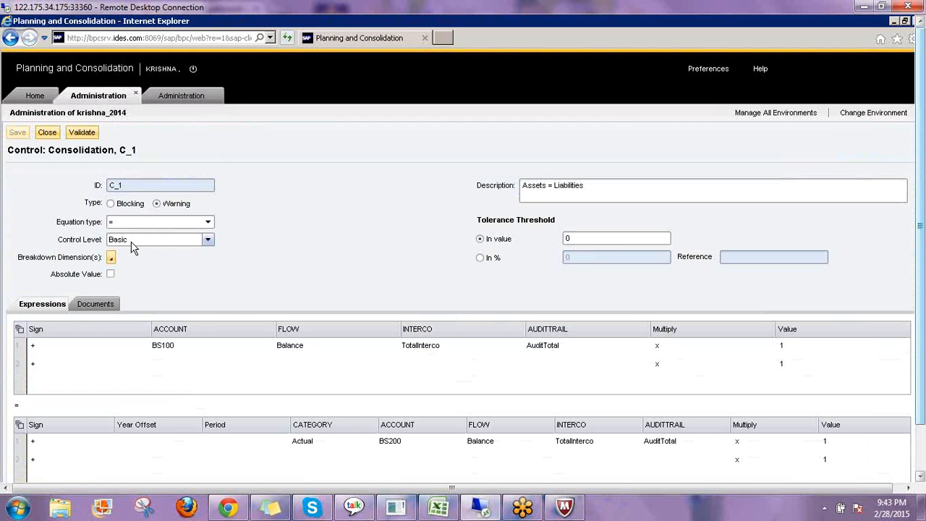
pyautogui.click(131, 242)
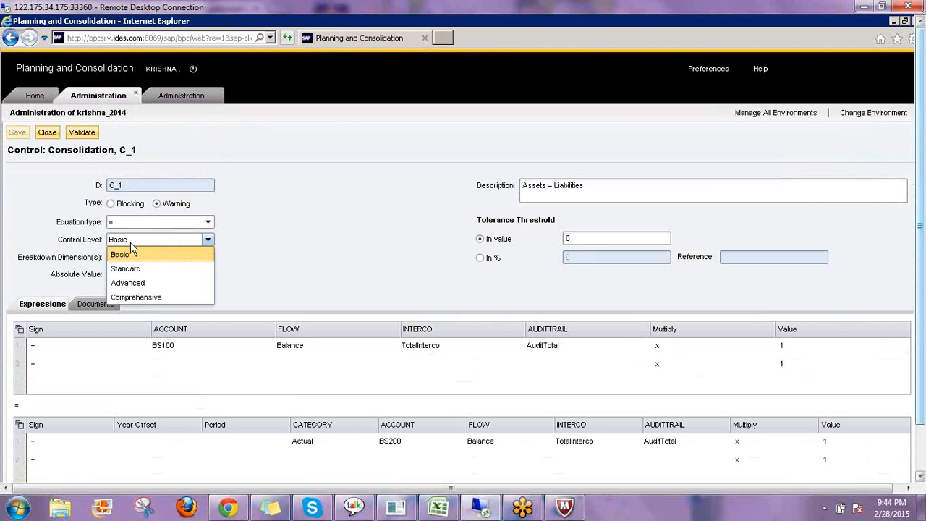
# - Check control C_1's control level options and set the Control Level of the Australia (AU) member in the ENTITY dimension to 1
pyautogui.click(131, 249)
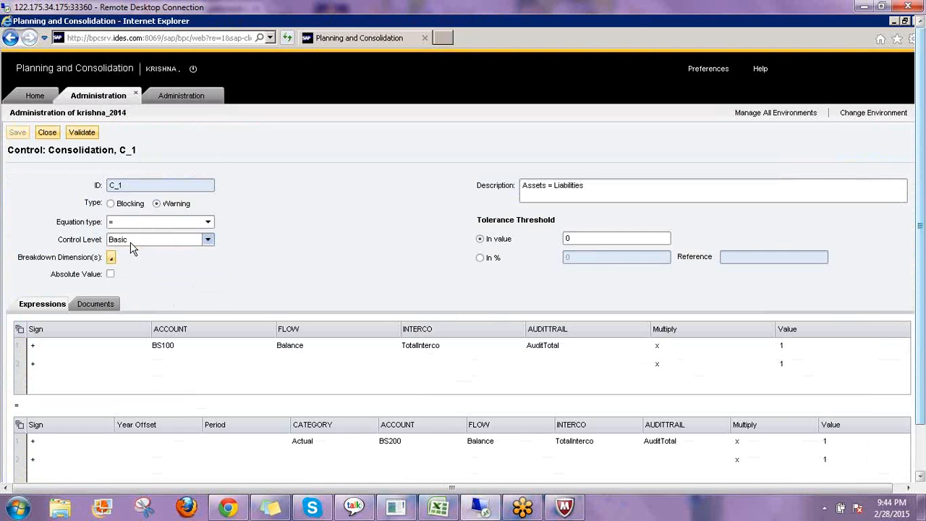
pyautogui.click(131, 244)
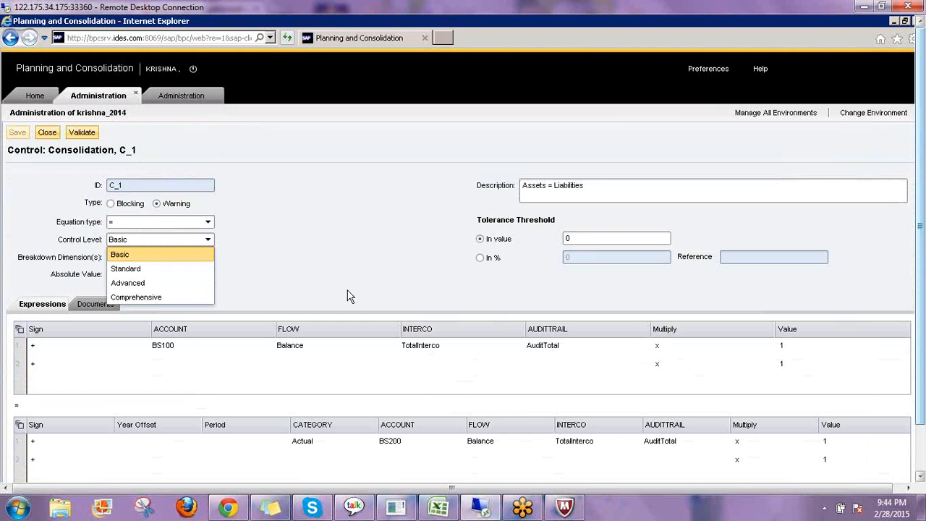
pyautogui.click(192, 94)
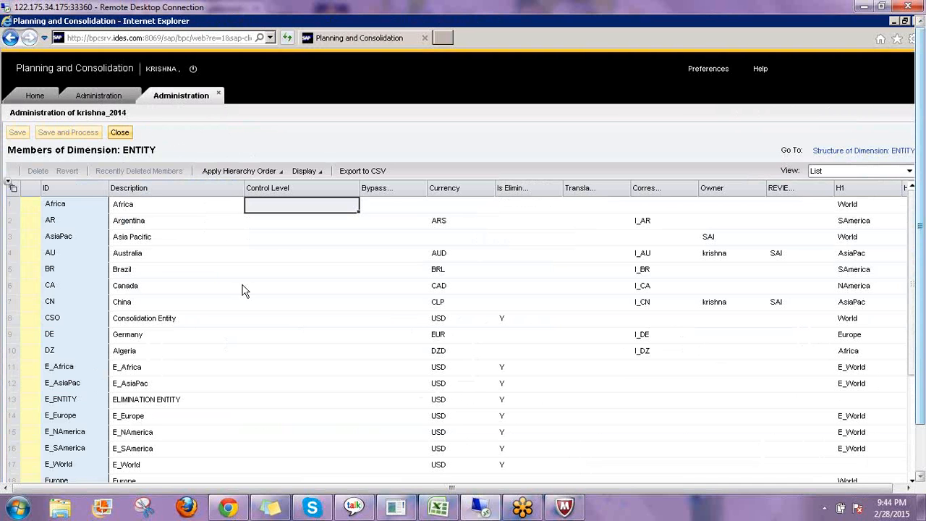
pyautogui.click(256, 254)
pyautogui.write('1')
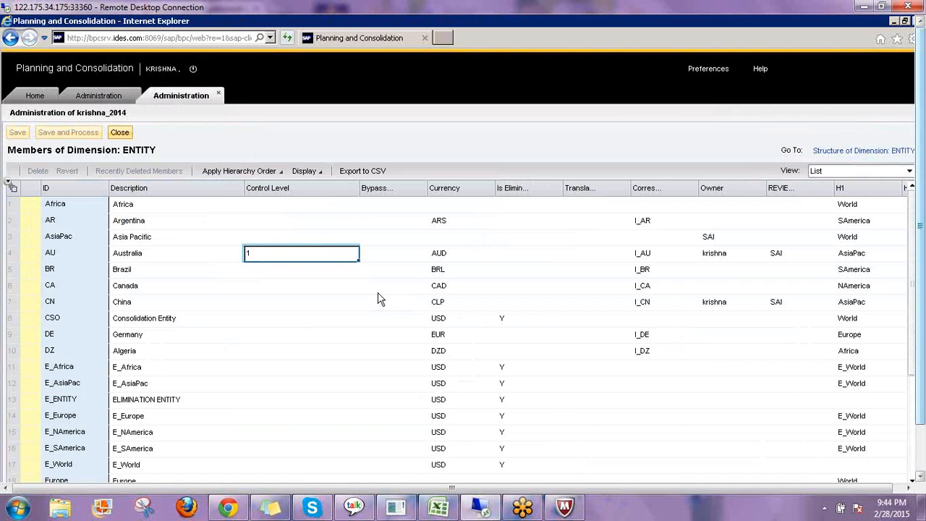
pyautogui.press('Return')
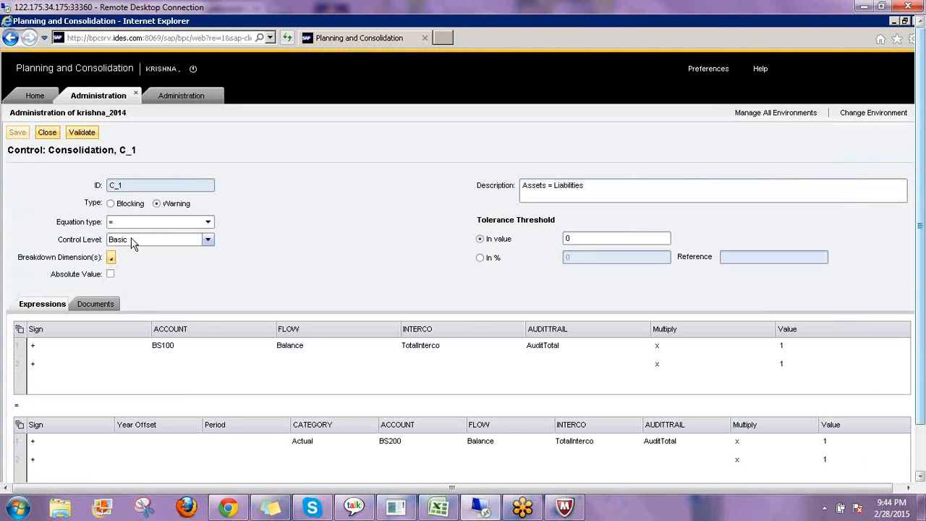
# - Compare the Control Level options of control C_1 with the level assigned to Australia in the ENTITY dimension, leaving C_1 at Basic
pyautogui.click(130, 244)
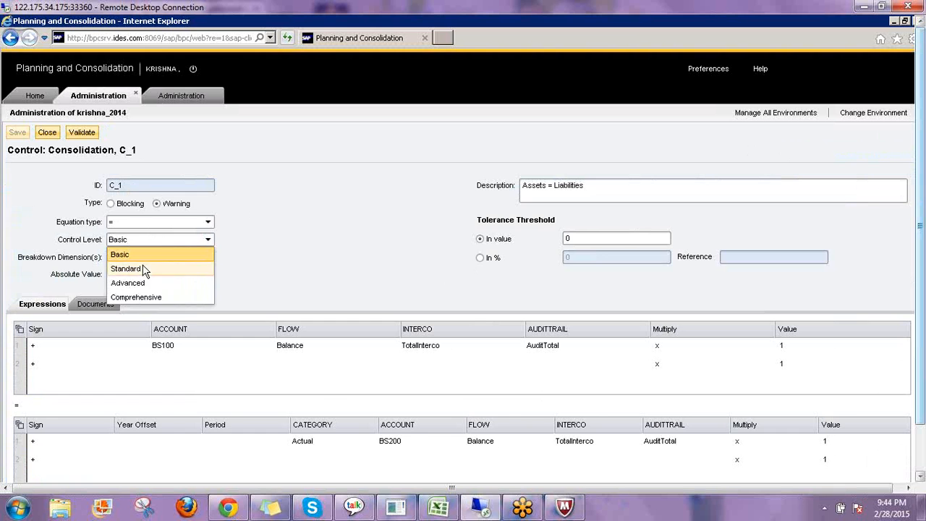
pyautogui.click(313, 261)
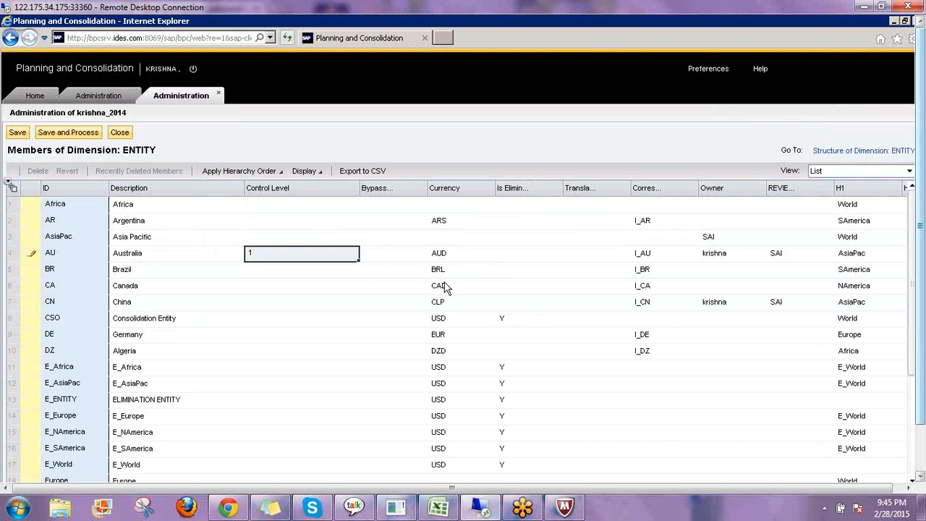
pyautogui.click(102, 99)
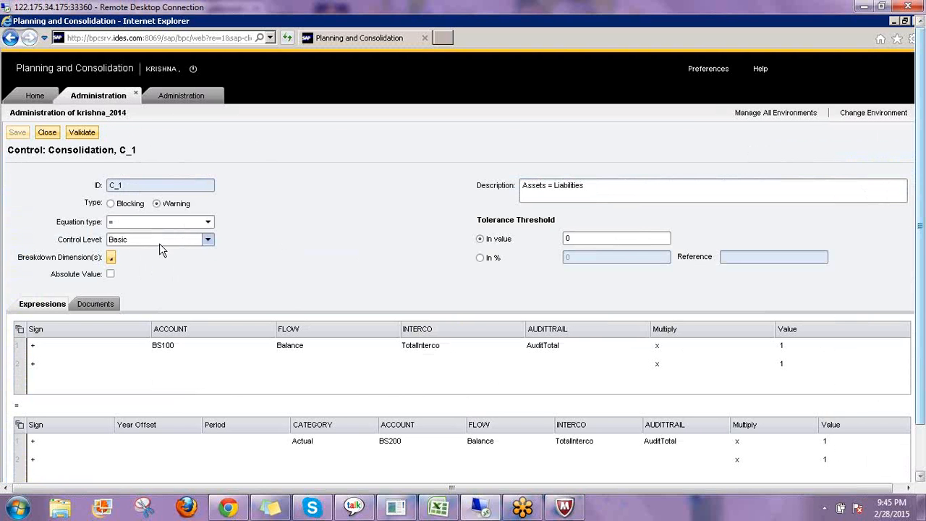
pyautogui.click(159, 243)
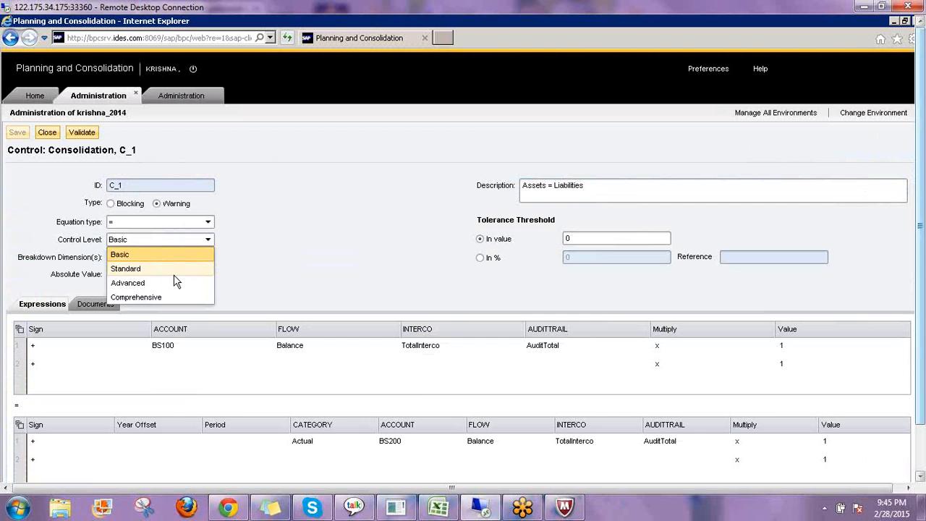
pyautogui.click(182, 257)
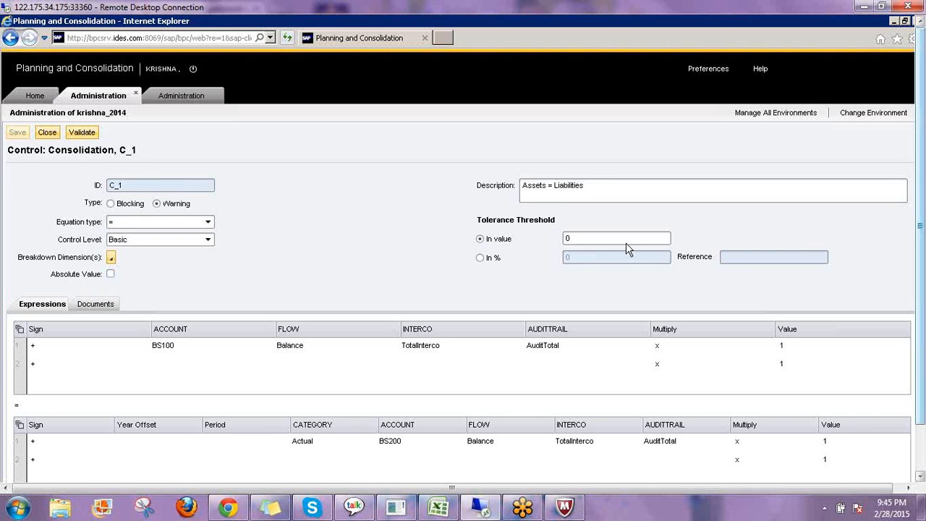
# - Examine the description of control C_1 and its tolerance threshold in value
pyautogui.click(588, 186)
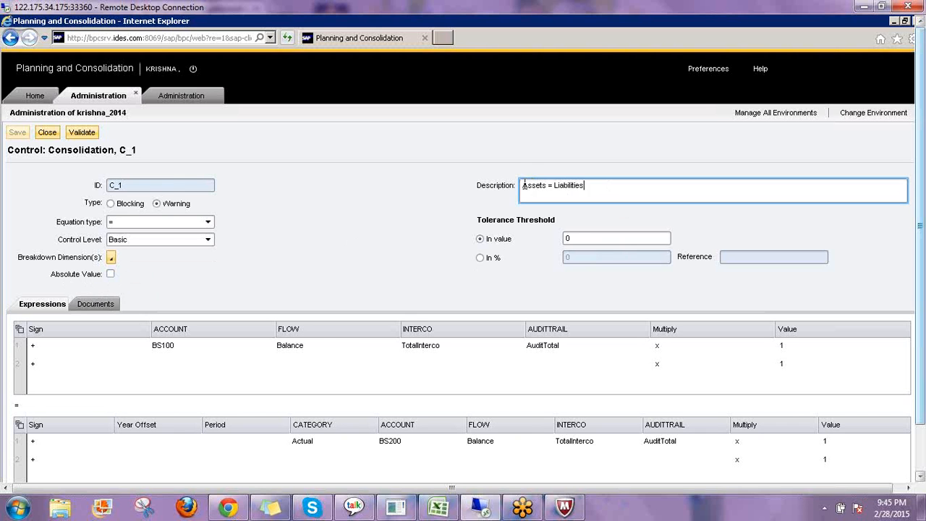
pyautogui.hotkey('ctrl', 'a')
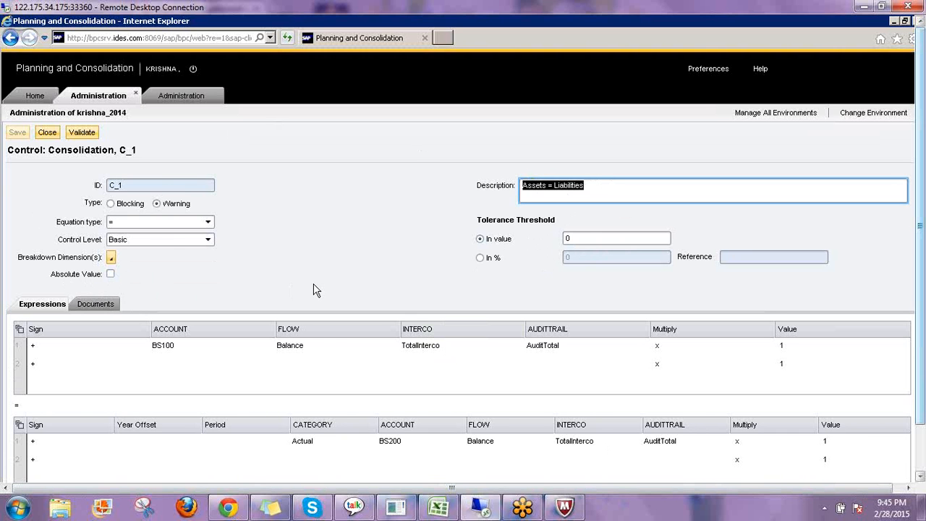
pyautogui.click(579, 241)
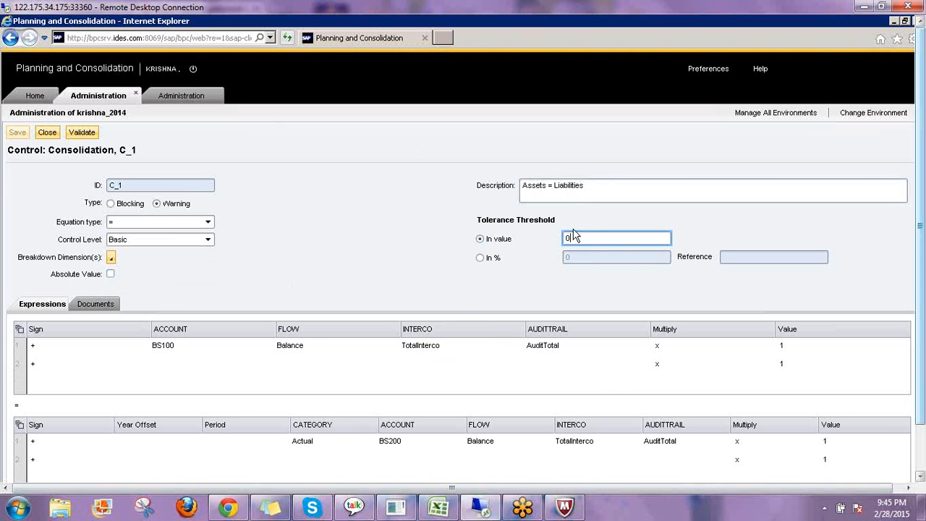
# - Try the percentage tolerance threshold with its reference setting on control C_1 and restore the threshold in value
pyautogui.click(480, 259)
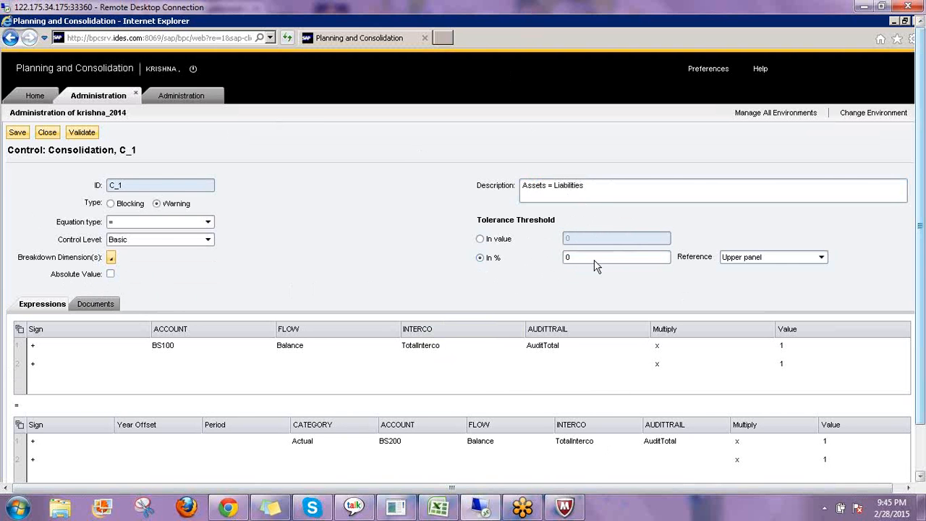
pyautogui.click(576, 260)
pyautogui.click(740, 260)
pyautogui.click(740, 262)
pyautogui.click(480, 240)
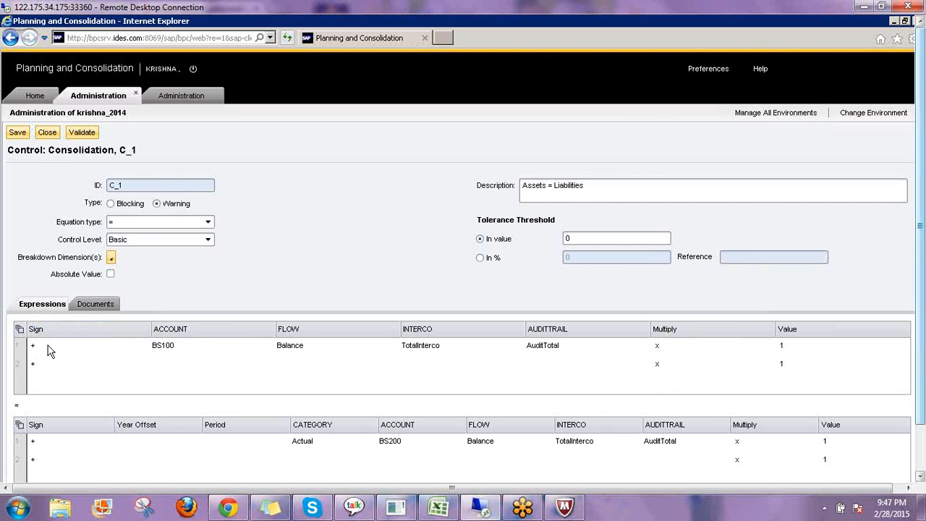
# - Inspect the ACCOUNT and FLOW member selections in the first row of C_1's upper expression, keeping BS100 and Balance
pyautogui.click(269, 346)
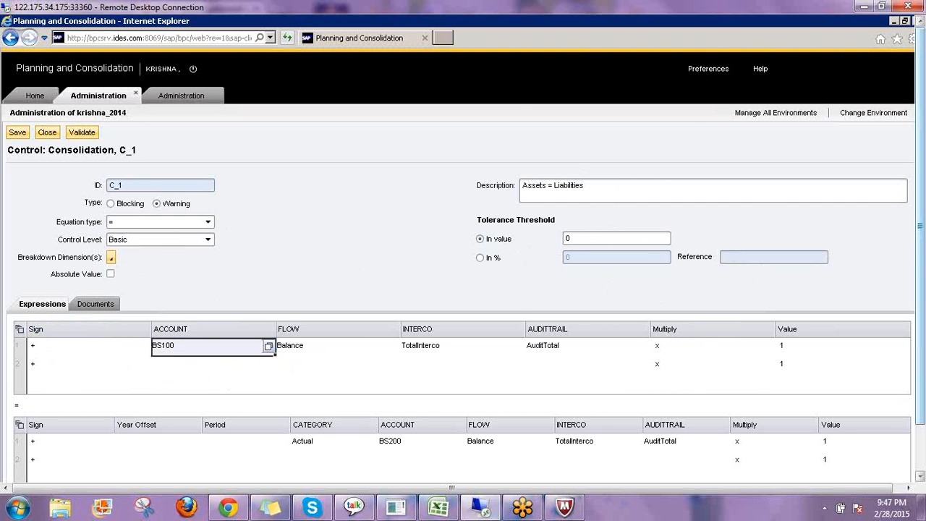
pyautogui.click(268, 345)
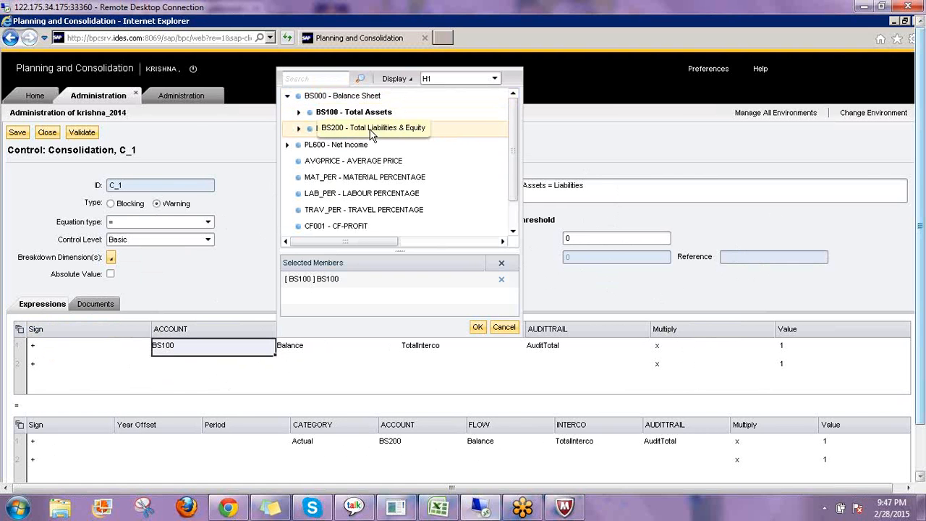
pyautogui.click(480, 327)
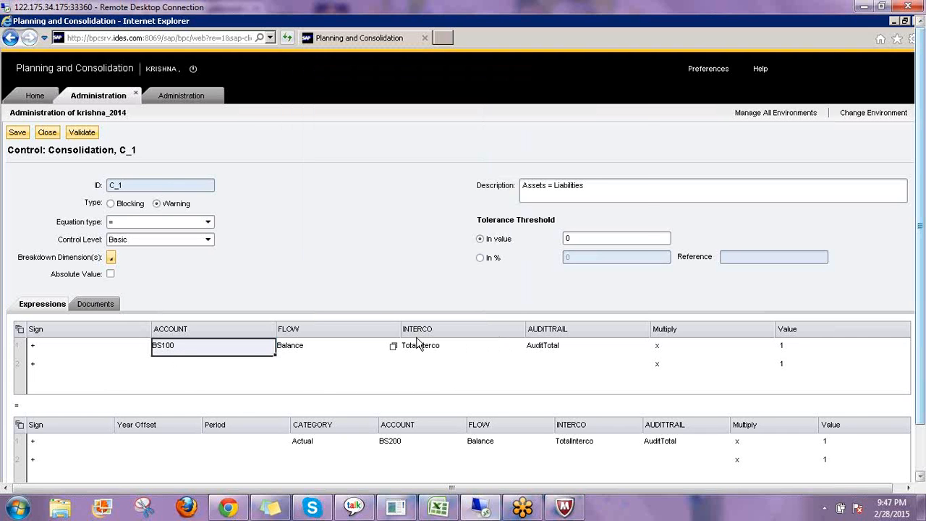
pyautogui.click(395, 348)
pyautogui.click(393, 346)
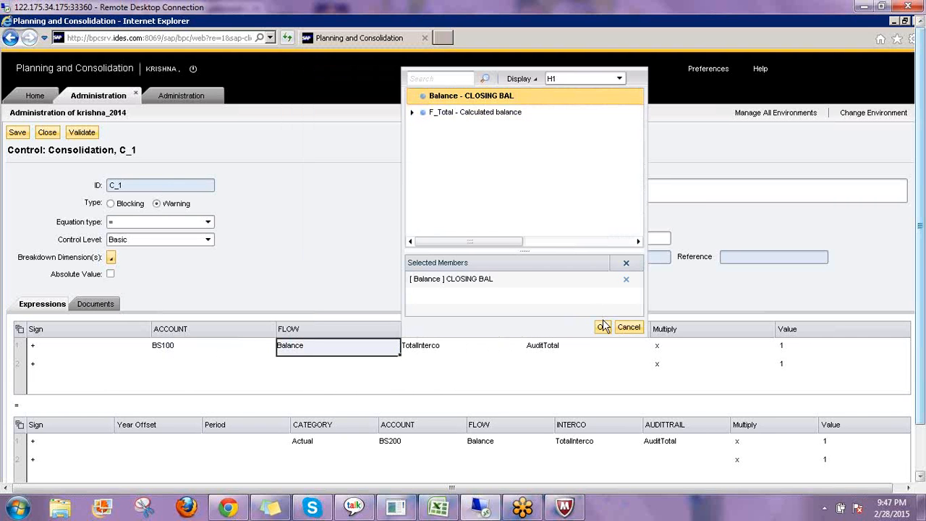
pyautogui.click(482, 350)
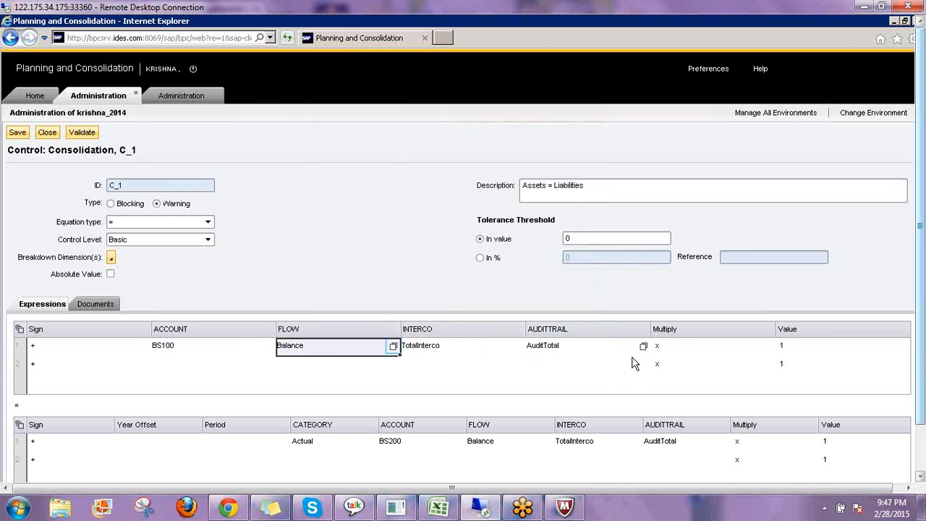
# - Inspect the Multiply operators available for the BS100 row of the upper expression, keeping x
pyautogui.click(732, 349)
pyautogui.click(735, 352)
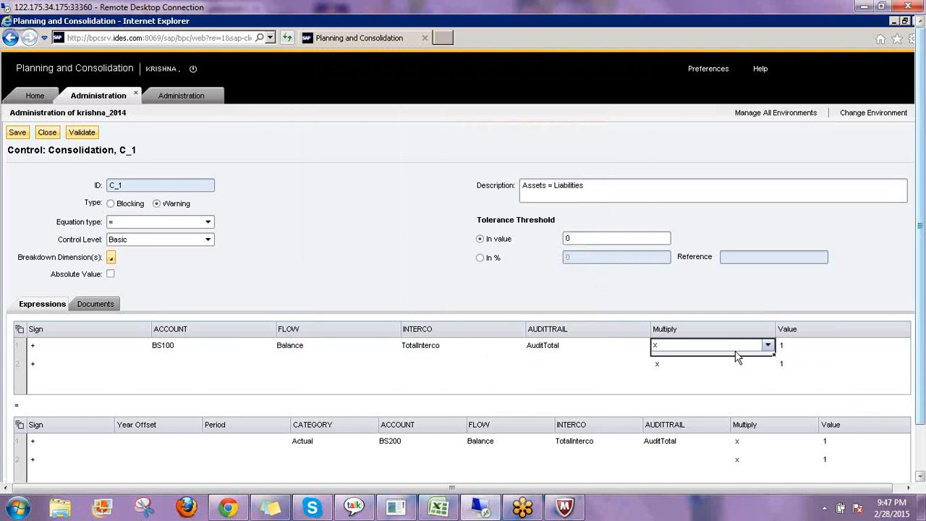
pyautogui.click(767, 346)
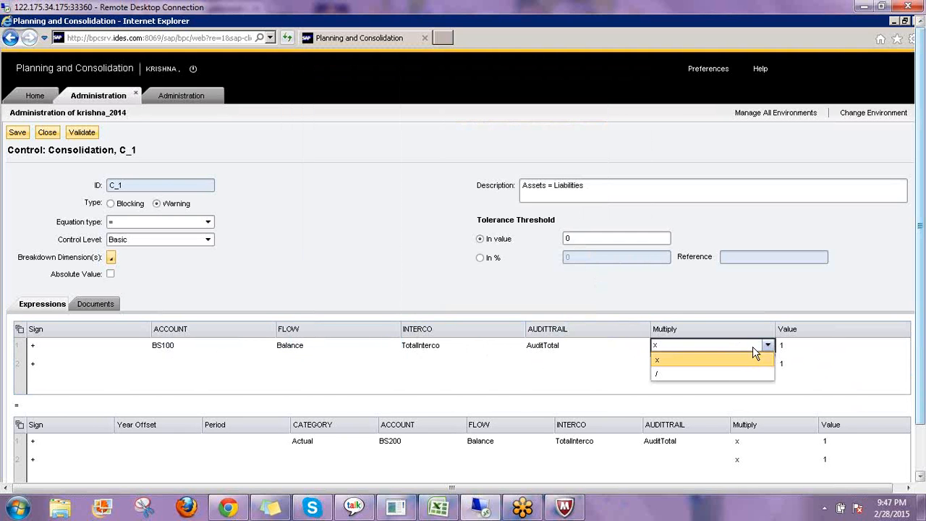
pyautogui.click(726, 362)
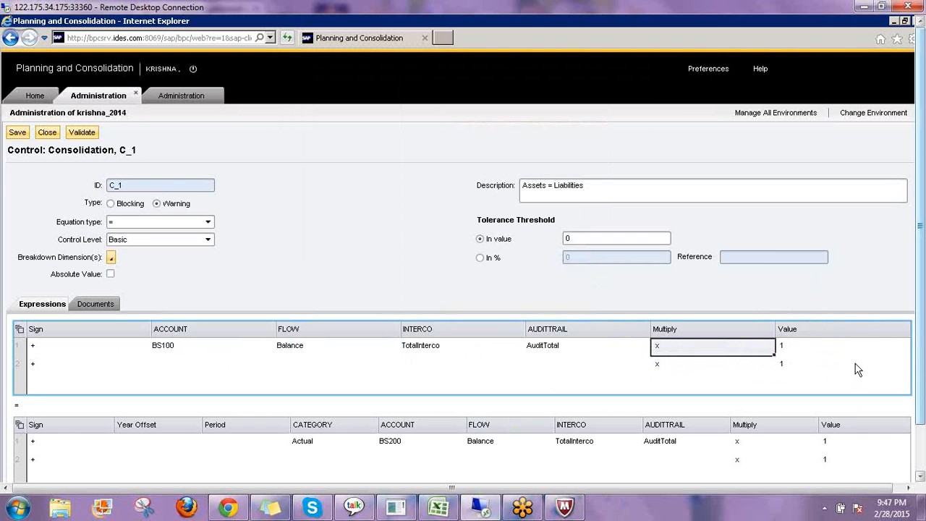
# - Tick the ACCOUNT, FLOW, INTERCO and AUDITTRAIL headers of the upper expression in red pen and draw a line across them
pyautogui.moveTo(919, 364); pyautogui.dragTo(919, 411)
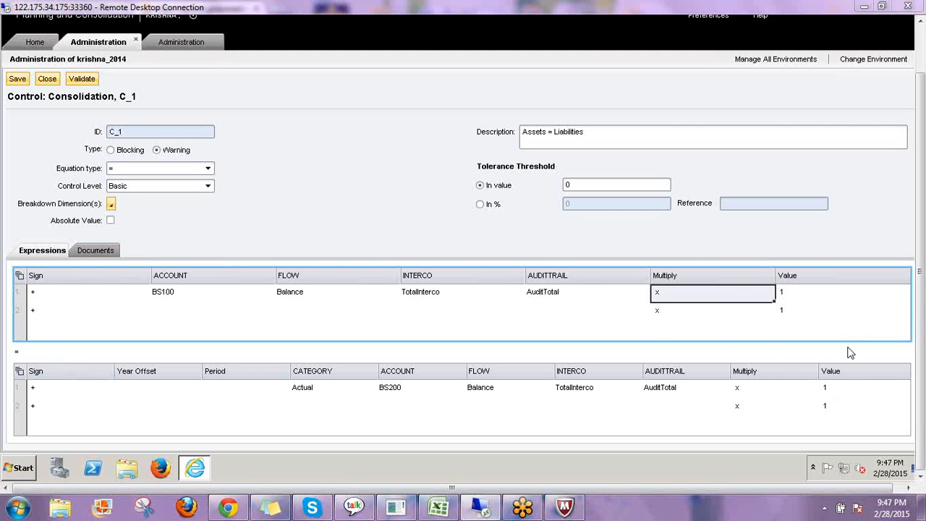
pyautogui.moveTo(225, 280); pyautogui.dragTo(284, 238)
pyautogui.moveTo(328, 275); pyautogui.dragTo(450, 231)
pyautogui.moveTo(456, 276); pyautogui.dragTo(500, 263)
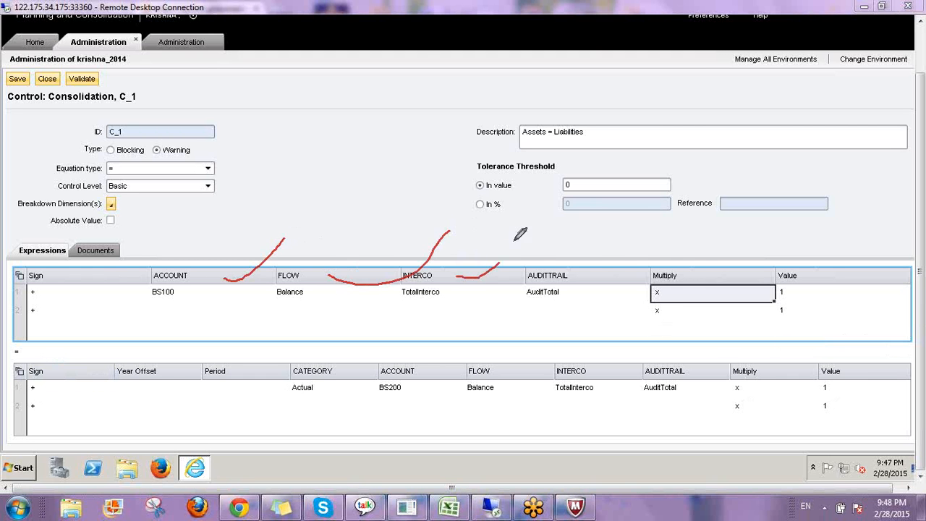
pyautogui.moveTo(581, 273); pyautogui.dragTo(643, 233)
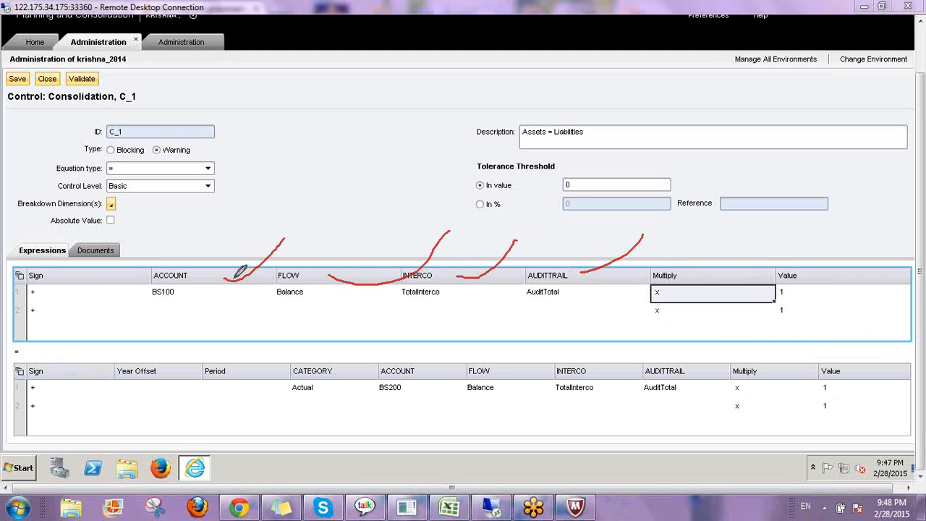
pyautogui.moveTo(147, 257); pyautogui.dragTo(615, 255)
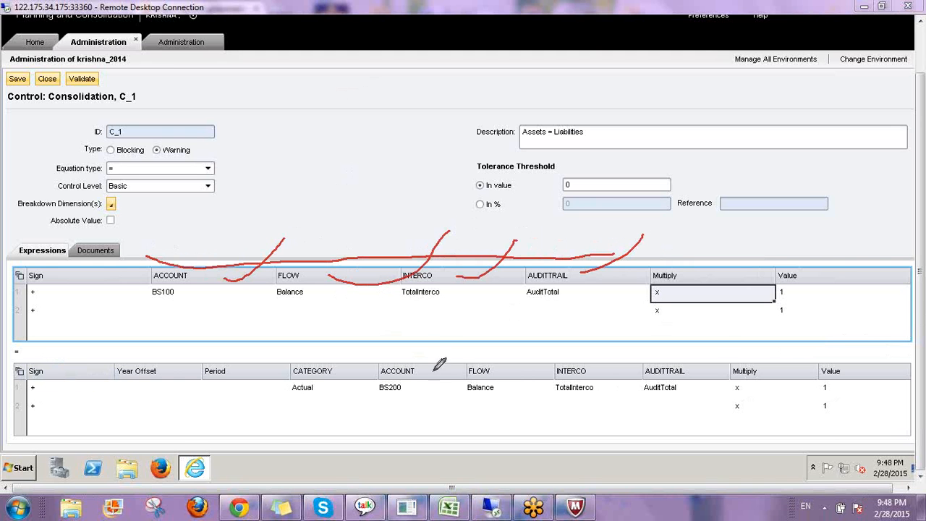
# - Mark the lower expression's dimension headers and BS200 row entries in red pen, circle its x, and connect both expressions with a double-headed arrow
pyautogui.moveTo(376, 362)
pyautogui.mouseDown()
pyautogui.moveTo(522, 362)
pyautogui.moveTo(669, 344)
pyautogui.moveTo(725, 357)
pyautogui.mouseUp()
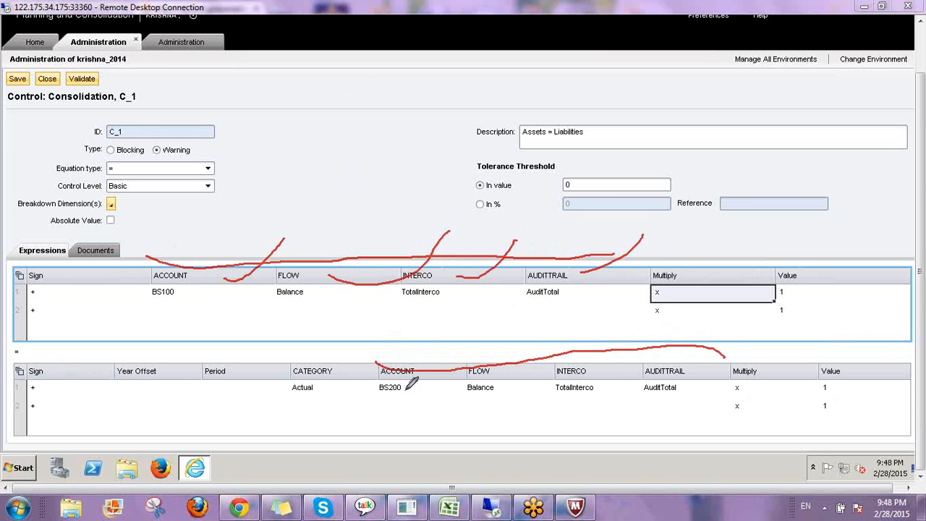
pyautogui.moveTo(373, 403); pyautogui.dragTo(413, 405)
pyautogui.moveTo(467, 398)
pyautogui.mouseDown()
pyautogui.moveTo(738, 397)
pyautogui.moveTo(742, 385)
pyautogui.mouseUp()
pyautogui.moveTo(799, 396); pyautogui.dragTo(837, 393)
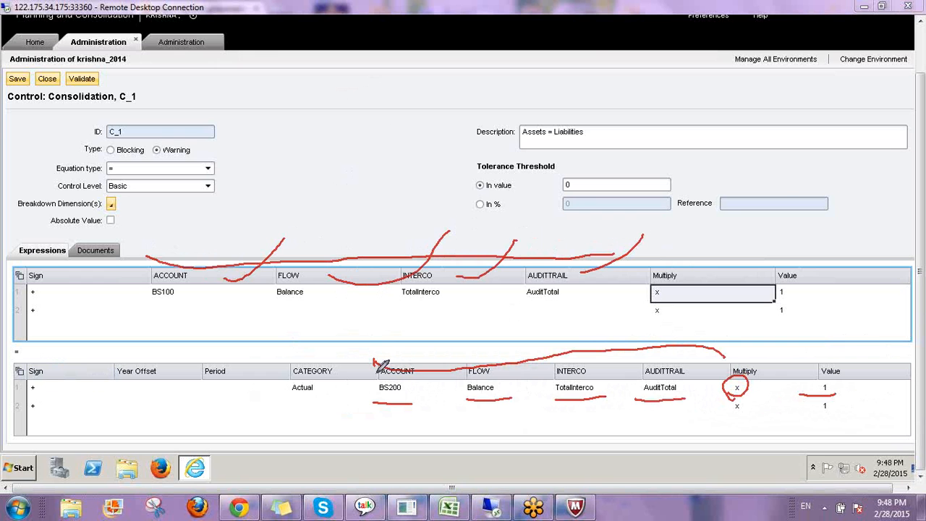
pyautogui.moveTo(377, 372); pyautogui.dragTo(376, 376)
pyautogui.moveTo(379, 294)
pyautogui.mouseDown()
pyautogui.moveTo(401, 347)
pyautogui.moveTo(401, 307)
pyautogui.moveTo(370, 276)
pyautogui.moveTo(382, 289)
pyautogui.mouseUp()
# - Encircle and tick the Year Offset, Period and CATEGORY columns of the lower expression in red pen, and circle the Actual category
pyautogui.moveTo(109, 355)
pyautogui.mouseDown()
pyautogui.moveTo(104, 407)
pyautogui.moveTo(219, 434)
pyautogui.moveTo(358, 411)
pyautogui.moveTo(355, 334)
pyautogui.moveTo(264, 327)
pyautogui.moveTo(71, 335)
pyautogui.moveTo(76, 371)
pyautogui.moveTo(116, 423)
pyautogui.moveTo(193, 431)
pyautogui.mouseUp()
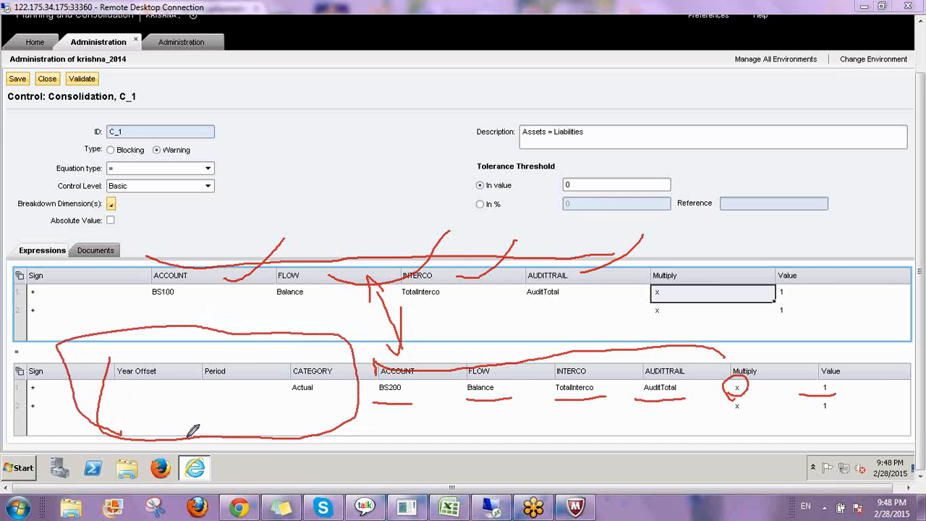
pyautogui.moveTo(174, 377)
pyautogui.mouseDown()
pyautogui.moveTo(186, 374)
pyautogui.moveTo(197, 346)
pyautogui.mouseUp()
pyautogui.moveTo(240, 377); pyautogui.dragTo(283, 329)
pyautogui.moveTo(338, 378); pyautogui.dragTo(374, 317)
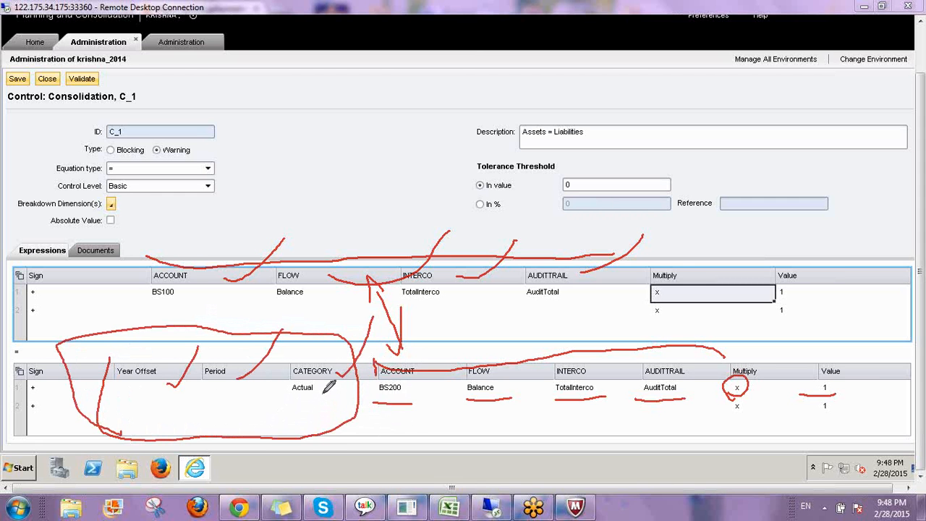
pyautogui.moveTo(329, 387)
pyautogui.mouseDown()
pyautogui.moveTo(297, 371)
pyautogui.moveTo(284, 391)
pyautogui.moveTo(329, 391)
pyautogui.mouseUp()
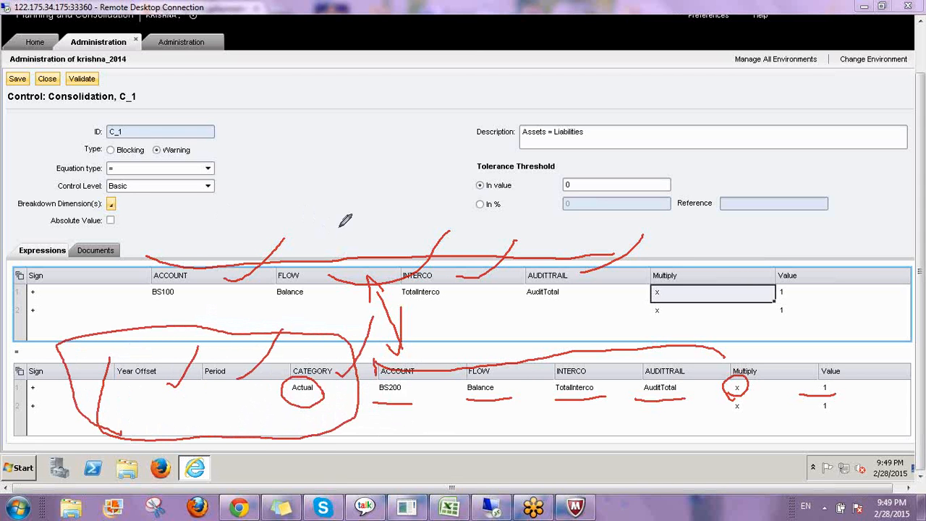
# - Handwrite 100 with an arrow to an underlined 110 above the expressions in red pen, and box the Warning type
pyautogui.moveTo(288, 152); pyautogui.dragTo(292, 181)
pyautogui.moveTo(317, 147)
pyautogui.mouseDown()
pyautogui.moveTo(370, 165)
pyautogui.moveTo(362, 147)
pyautogui.moveTo(448, 148)
pyautogui.moveTo(421, 177)
pyautogui.mouseUp()
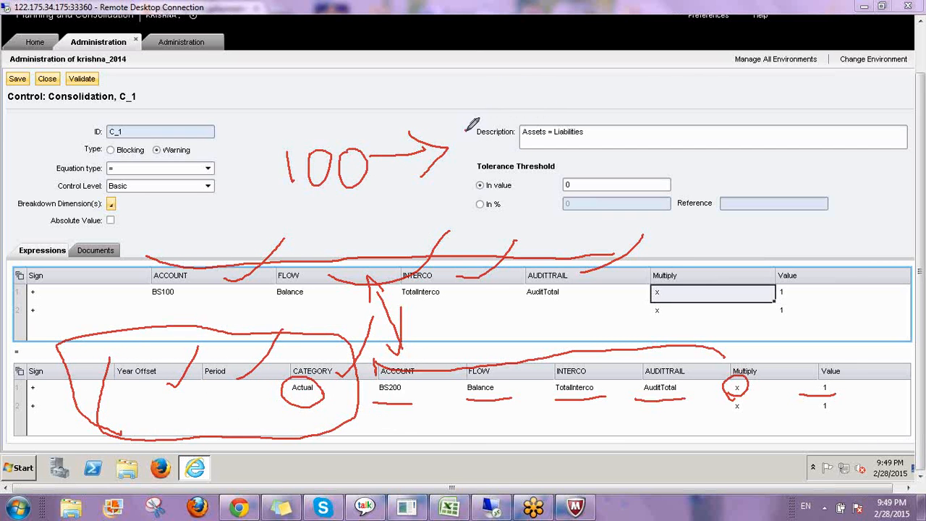
pyautogui.moveTo(466, 132)
pyautogui.mouseDown()
pyautogui.moveTo(514, 125)
pyautogui.moveTo(478, 172)
pyautogui.mouseUp()
pyautogui.moveTo(521, 123)
pyautogui.mouseDown()
pyautogui.moveTo(524, 162)
pyautogui.moveTo(537, 156)
pyautogui.mouseUp()
pyautogui.moveTo(555, 122); pyautogui.dragTo(565, 120)
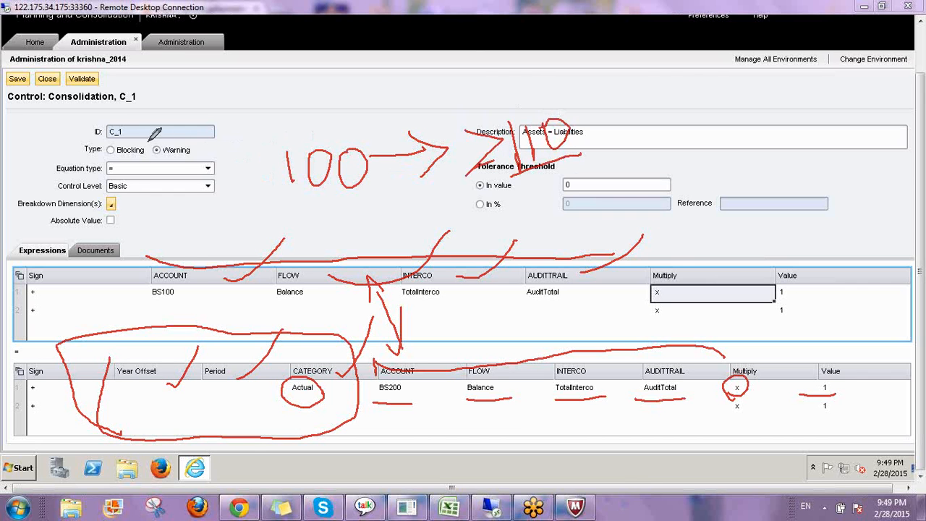
pyautogui.moveTo(148, 142)
pyautogui.mouseDown()
pyautogui.moveTo(208, 164)
pyautogui.moveTo(213, 129)
pyautogui.moveTo(149, 138)
pyautogui.mouseUp()
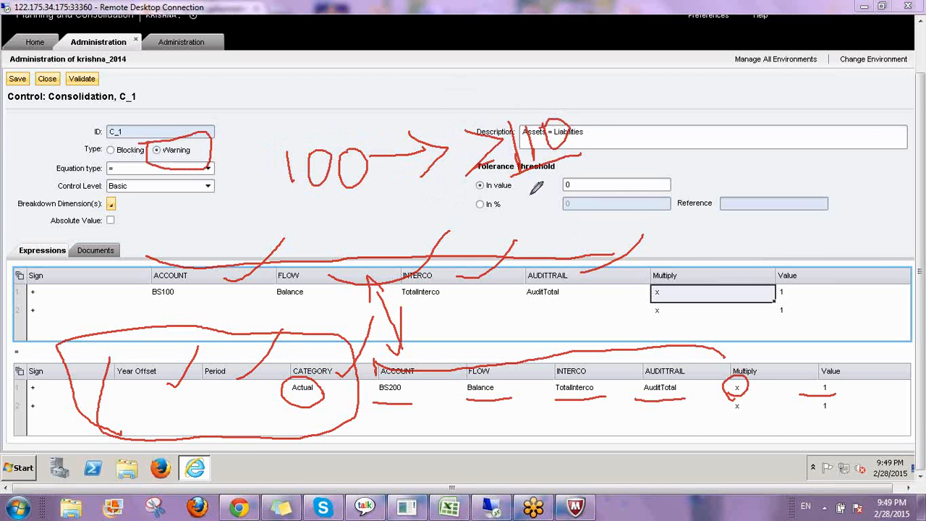
# - Circle the handwritten 110 and the BS100 account in red pen, and write -1 under Year Offset and 12 under Period
pyautogui.moveTo(514, 165)
pyautogui.mouseDown()
pyautogui.moveTo(590, 153)
pyautogui.moveTo(532, 86)
pyautogui.moveTo(517, 141)
pyautogui.mouseUp()
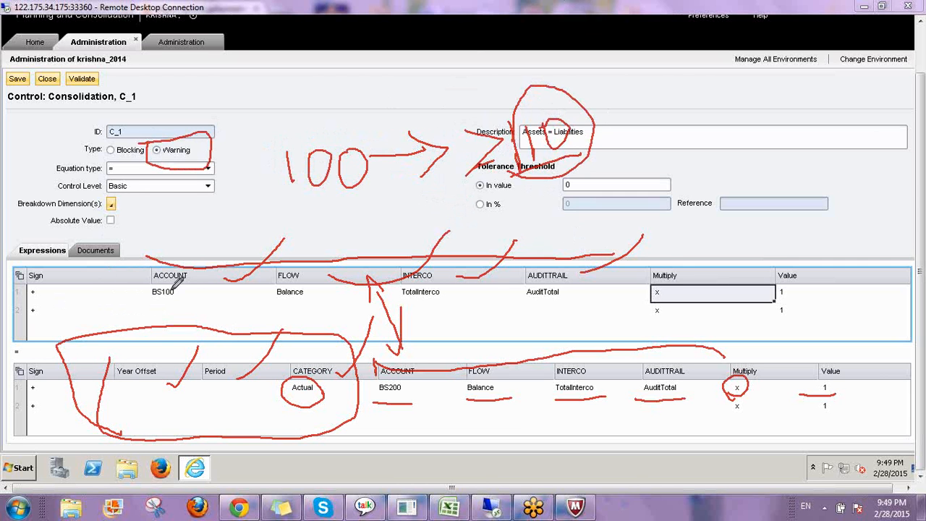
pyautogui.moveTo(145, 305)
pyautogui.mouseDown()
pyautogui.moveTo(155, 267)
pyautogui.moveTo(143, 309)
pyautogui.mouseUp()
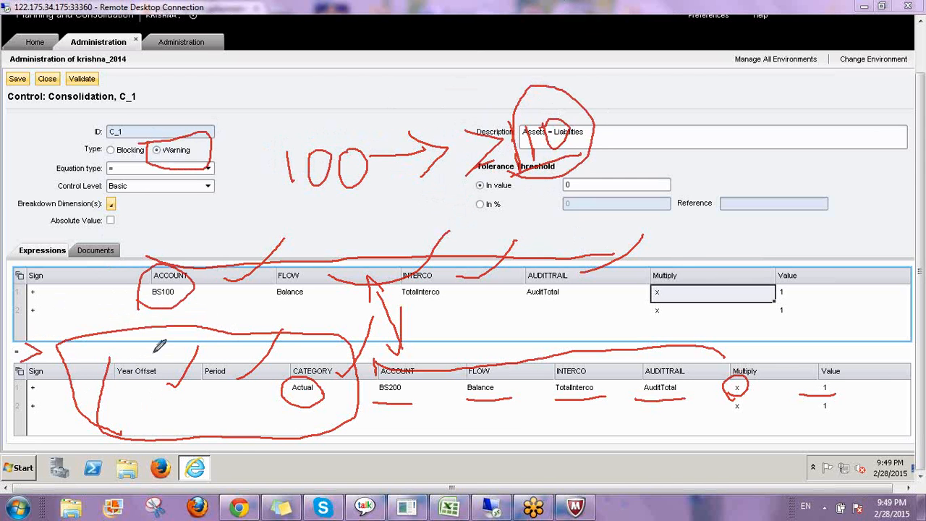
pyautogui.moveTo(126, 388); pyautogui.dragTo(144, 395)
pyautogui.moveTo(221, 385)
pyautogui.mouseDown()
pyautogui.moveTo(221, 396)
pyautogui.moveTo(258, 403)
pyautogui.mouseUp()
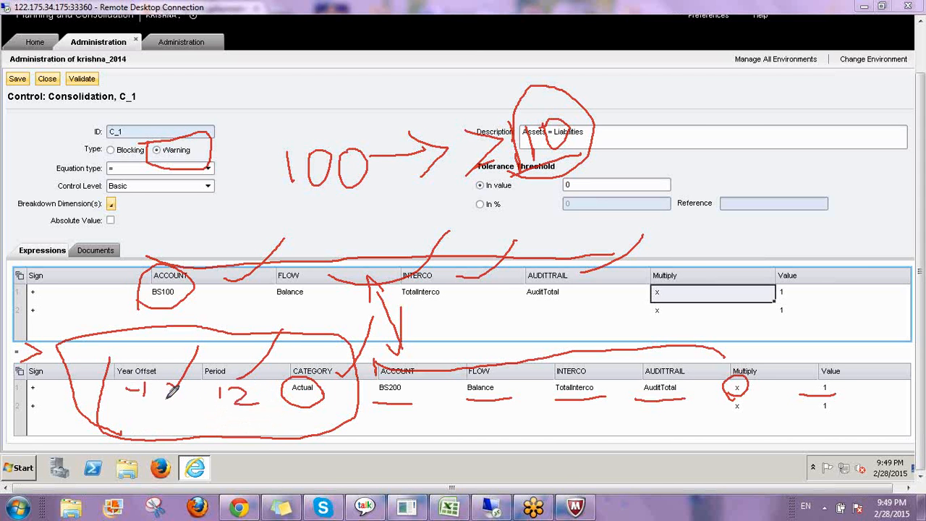
# - Handwrite the year 2014 above 100 and the year 2013 above 110 in red pen
pyautogui.moveTo(269, 120); pyautogui.dragTo(293, 145)
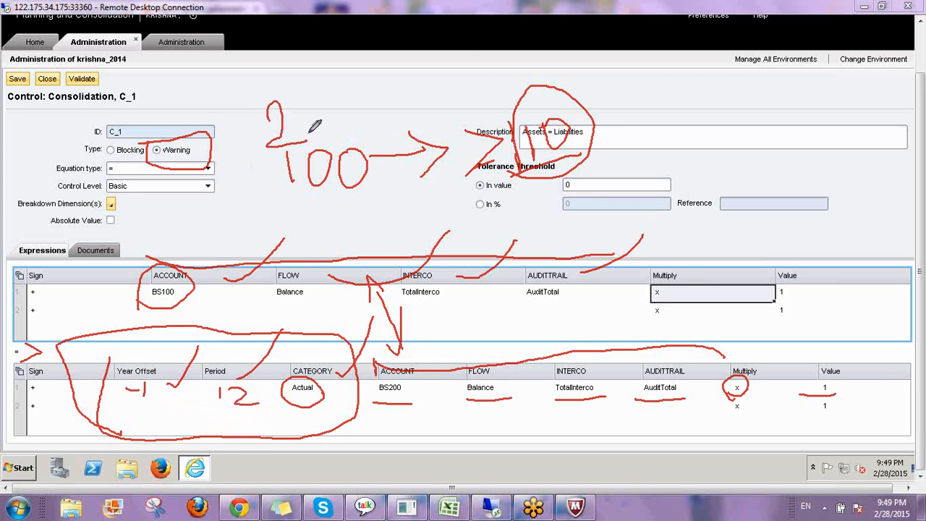
pyautogui.moveTo(311, 109)
pyautogui.mouseDown()
pyautogui.moveTo(322, 145)
pyautogui.moveTo(313, 109)
pyautogui.moveTo(338, 141)
pyautogui.mouseUp()
pyautogui.moveTo(360, 107)
pyautogui.mouseDown()
pyautogui.moveTo(375, 132)
pyautogui.moveTo(367, 168)
pyautogui.mouseUp()
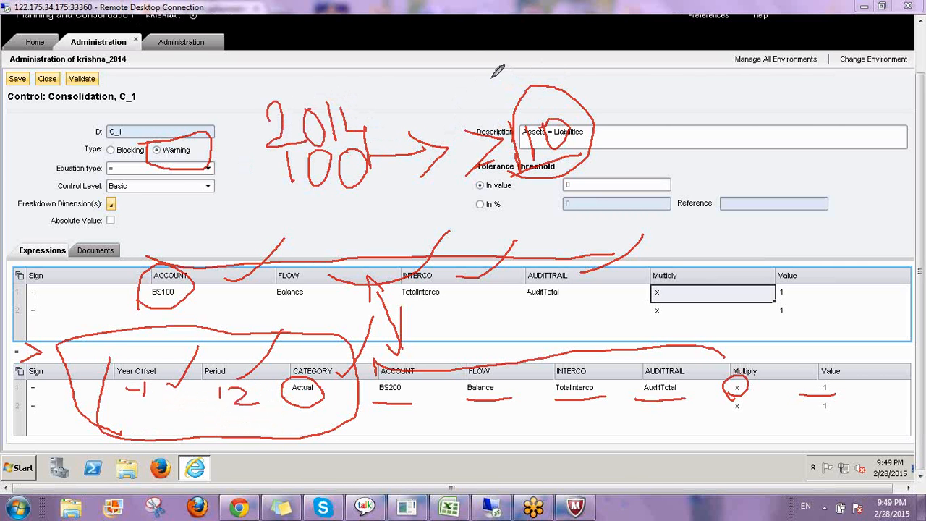
pyautogui.moveTo(481, 69)
pyautogui.mouseDown()
pyautogui.moveTo(496, 97)
pyautogui.moveTo(521, 85)
pyautogui.moveTo(515, 76)
pyautogui.moveTo(532, 58)
pyautogui.moveTo(540, 86)
pyautogui.moveTo(555, 55)
pyautogui.moveTo(585, 99)
pyautogui.moveTo(578, 109)
pyautogui.mouseUp()
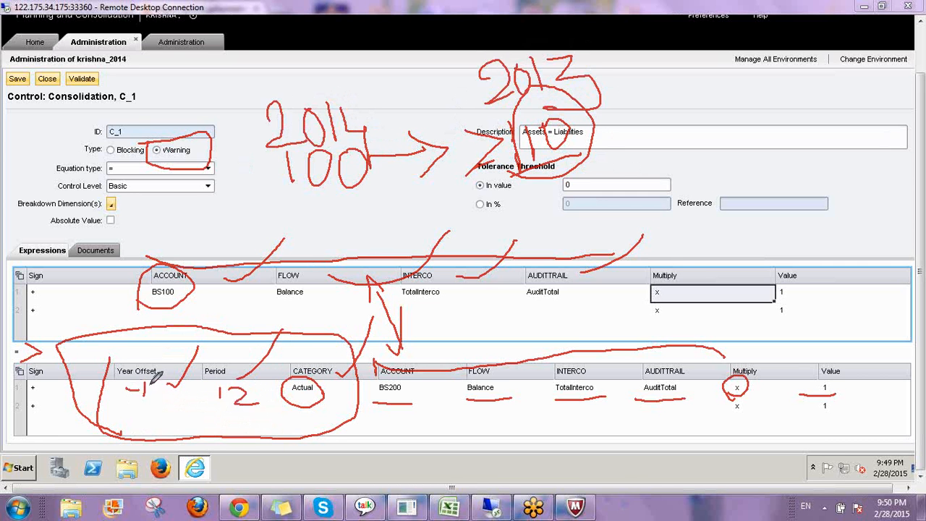
# - Circle the -1 year offset, handwrite 2013 beneath it and outline the Period 12 in red pen, and clear all annotations
pyautogui.moveTo(133, 391); pyautogui.dragTo(129, 393)
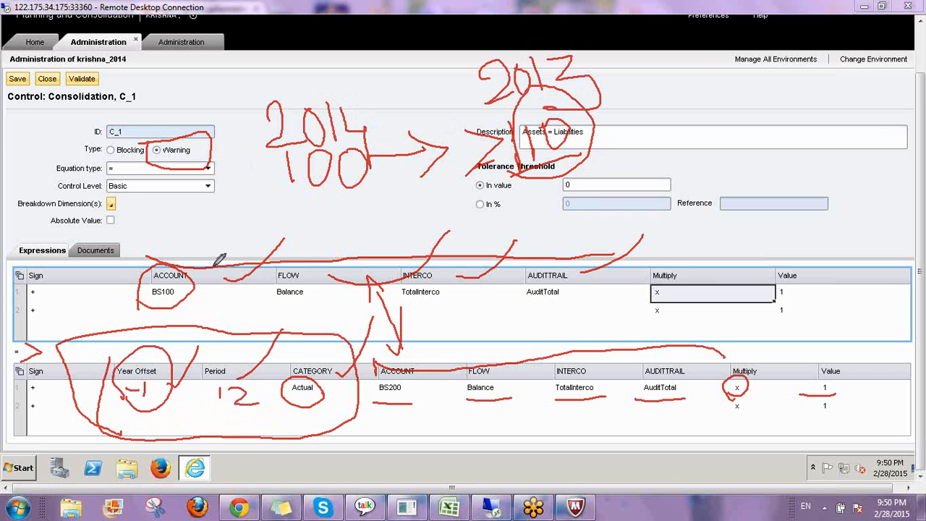
pyautogui.moveTo(340, 90)
pyautogui.mouseDown()
pyautogui.moveTo(356, 122)
pyautogui.moveTo(376, 125)
pyautogui.mouseUp()
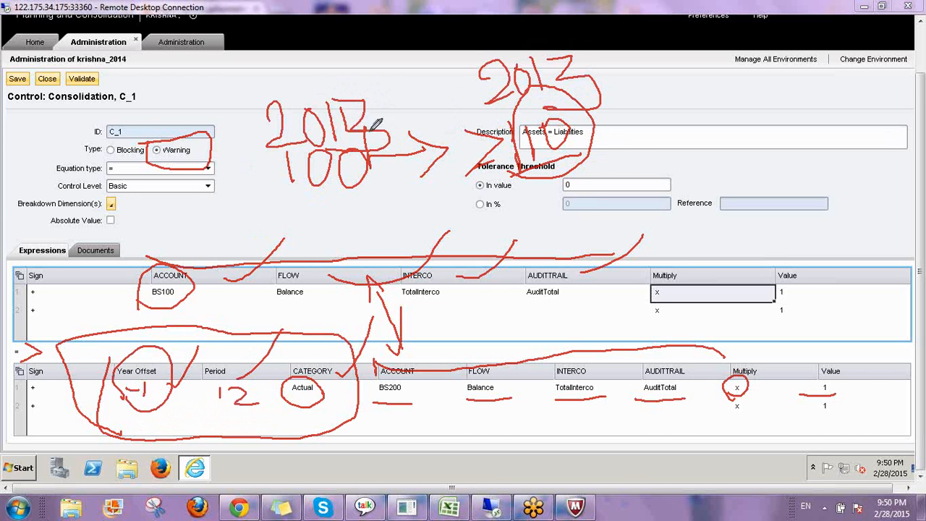
pyautogui.moveTo(550, 45)
pyautogui.mouseDown()
pyautogui.moveTo(596, 70)
pyautogui.moveTo(602, 183)
pyautogui.mouseUp()
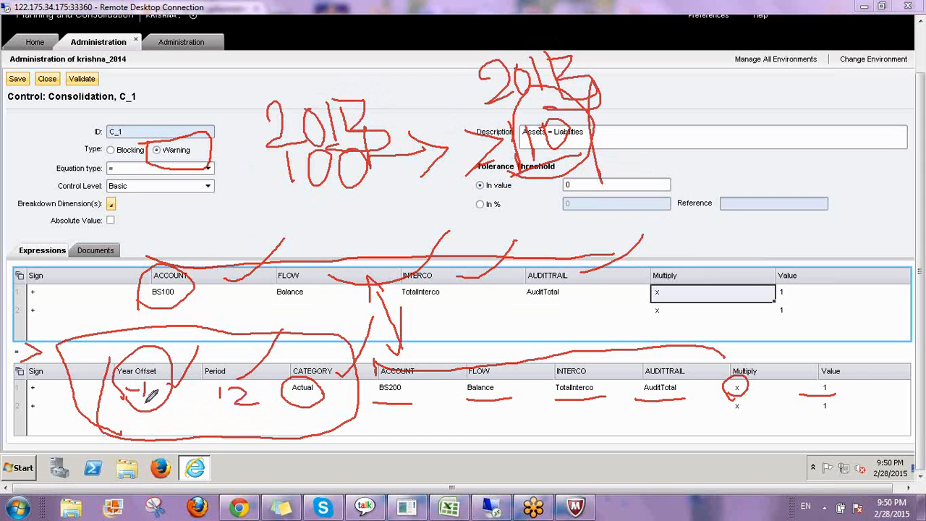
pyautogui.moveTo(155, 419)
pyautogui.mouseDown()
pyautogui.moveTo(145, 428)
pyautogui.moveTo(189, 452)
pyautogui.moveTo(179, 437)
pyautogui.moveTo(222, 409)
pyautogui.moveTo(246, 438)
pyautogui.moveTo(239, 450)
pyautogui.mouseUp()
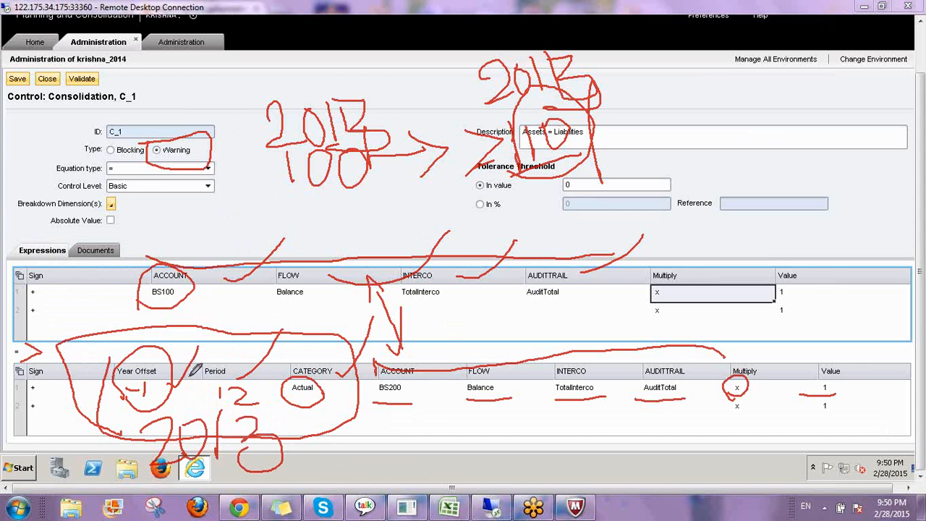
pyautogui.moveTo(169, 356); pyautogui.dragTo(150, 407)
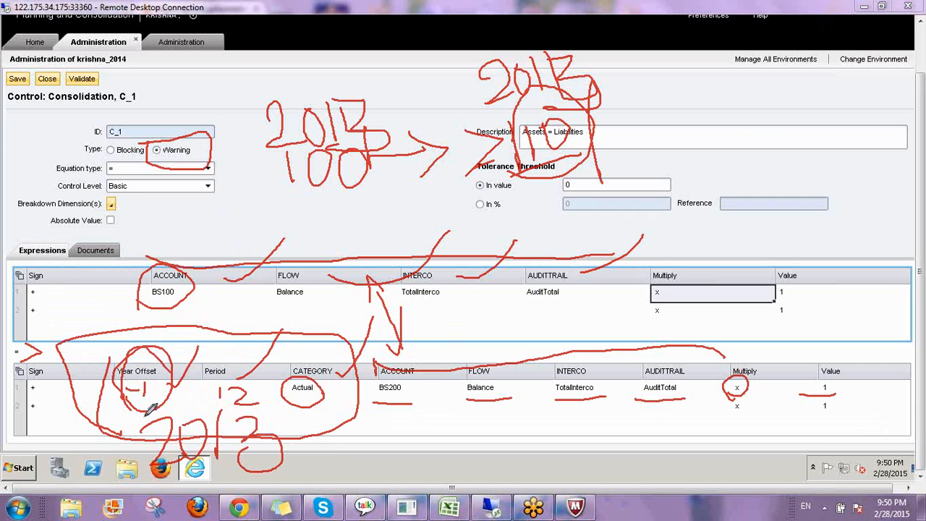
pyautogui.moveTo(220, 334)
pyautogui.mouseDown()
pyautogui.moveTo(233, 405)
pyautogui.moveTo(247, 346)
pyautogui.mouseUp()
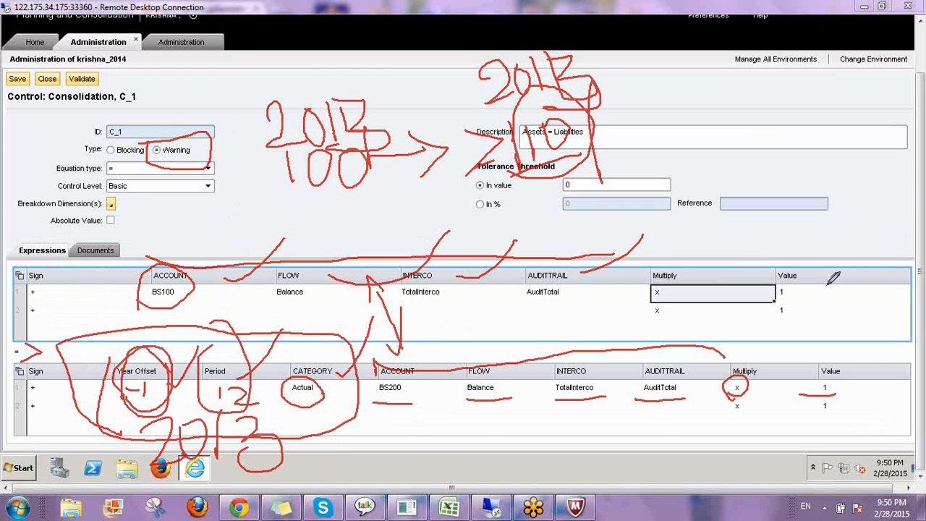
pyautogui.click(852, 405)
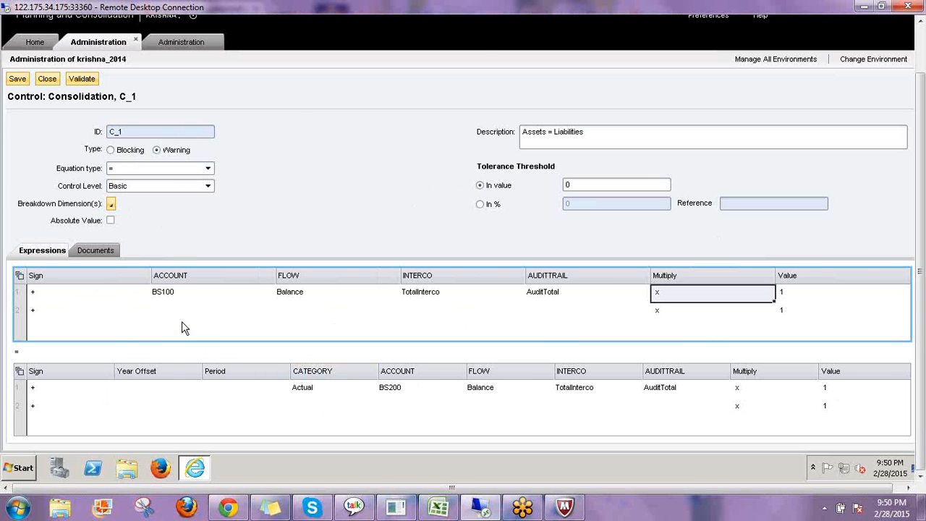
# - Review the documents attached to control C_1 and the document types that can be added, and return to its expressions
pyautogui.click(114, 258)
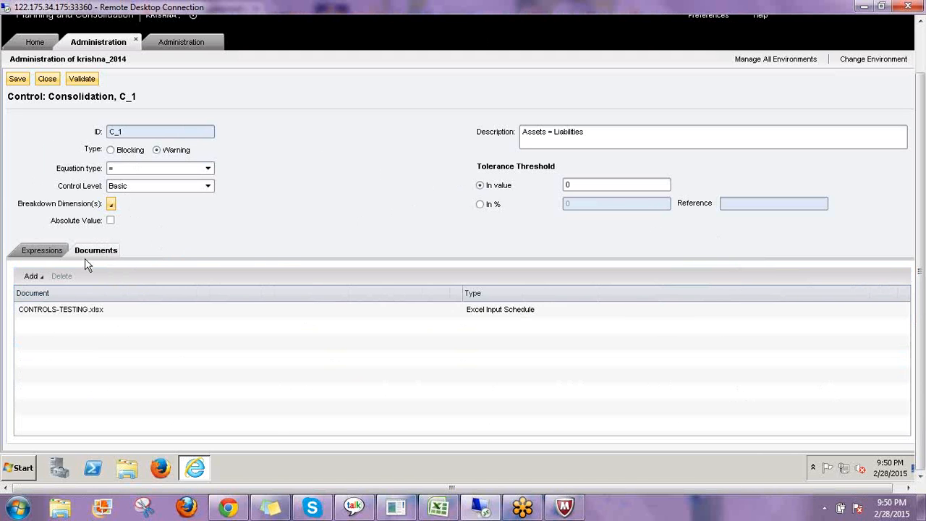
pyautogui.click(42, 277)
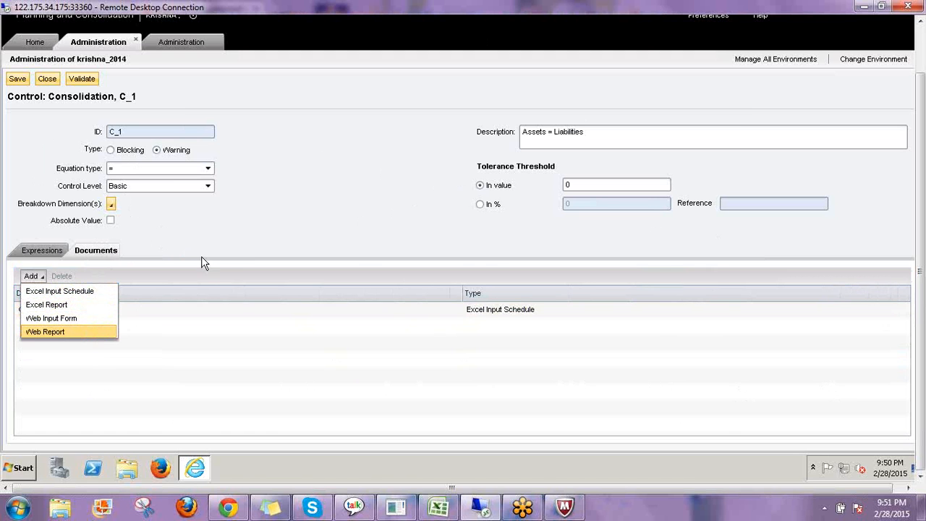
pyautogui.click(40, 247)
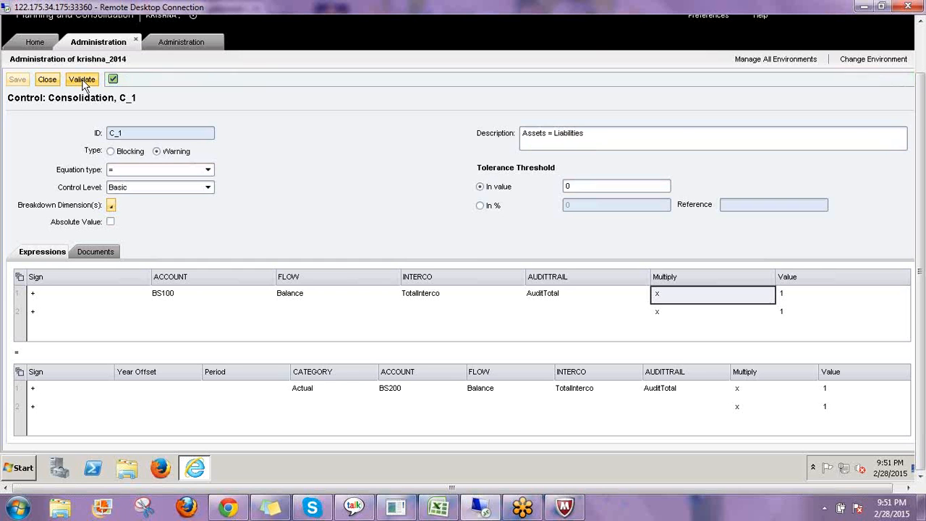
# - Validate control C_1, and open control C_2 from the Consolidation controls list
pyautogui.click(82, 81)
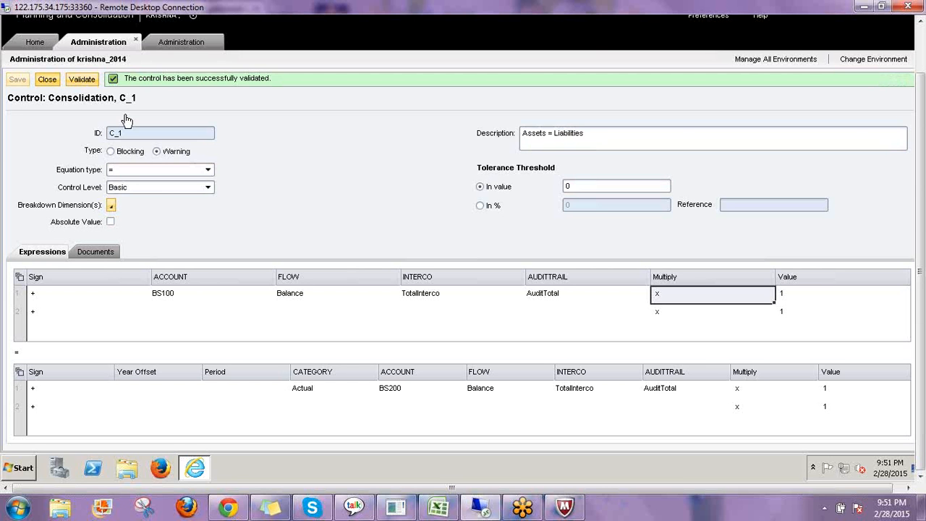
pyautogui.click(21, 171)
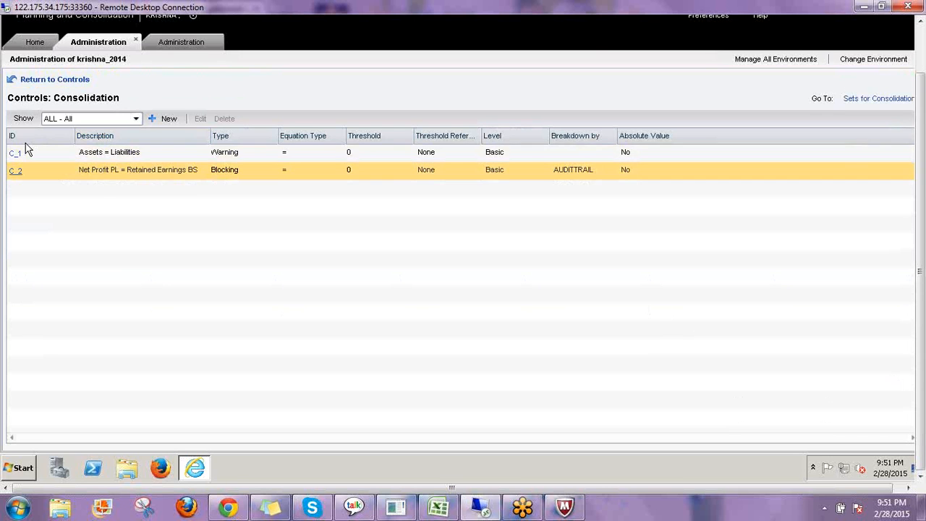
pyautogui.click(28, 157)
pyautogui.click(15, 171)
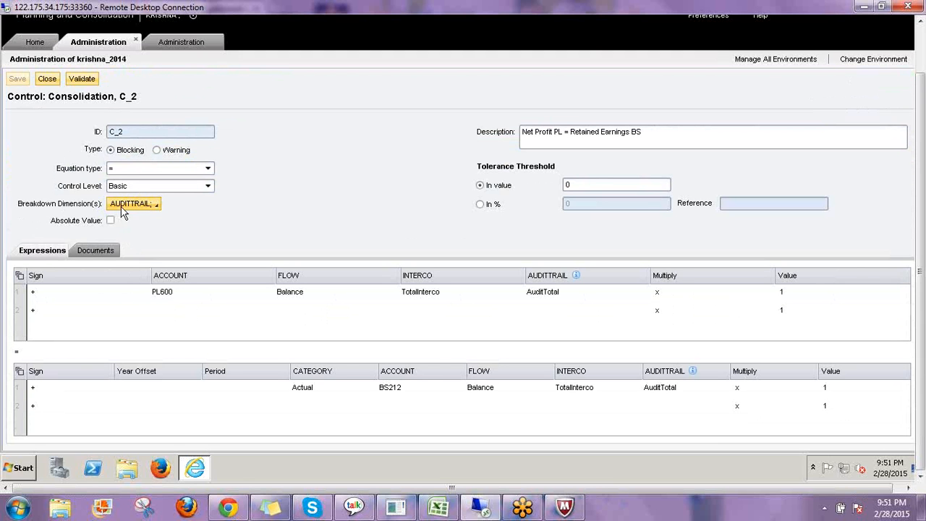
# - Examine the breakdown dimension choices of control C_2 and the information marker on the AUDITTRAIL column
pyautogui.click(157, 205)
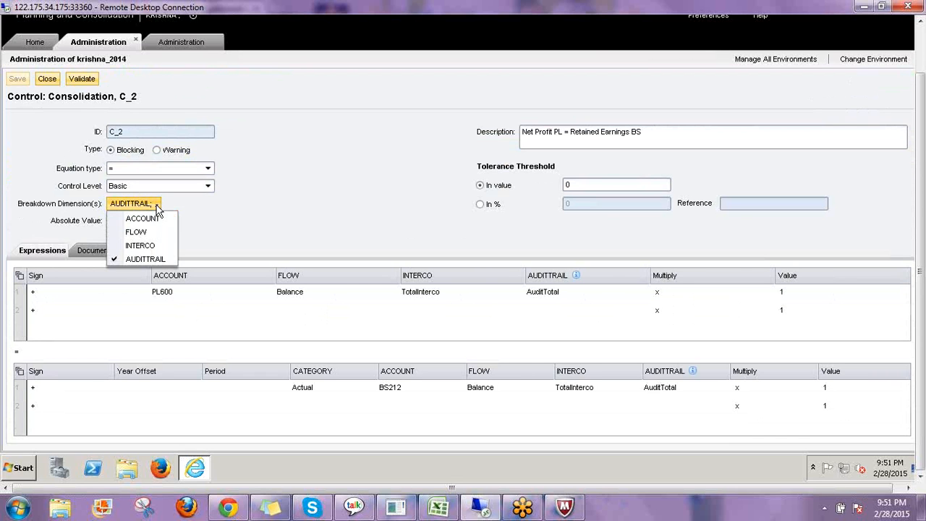
pyautogui.click(158, 209)
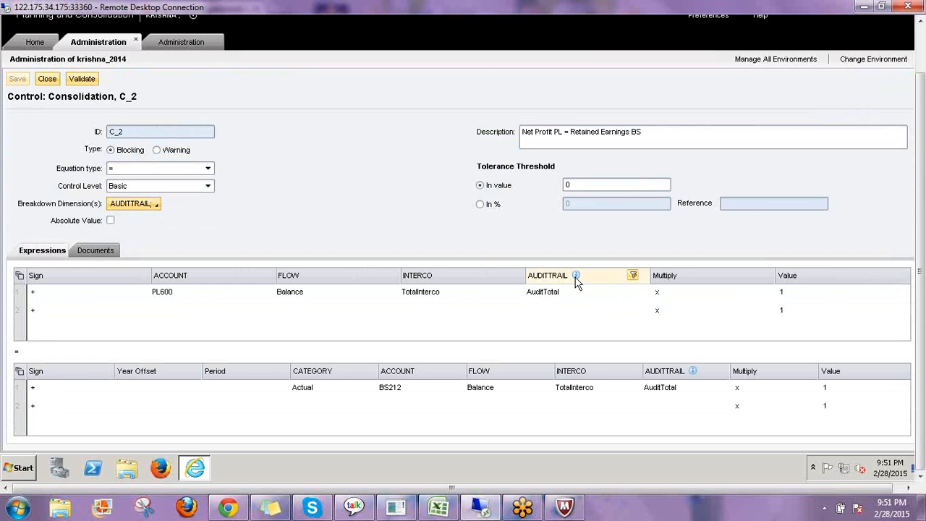
pyautogui.moveTo(576, 278)
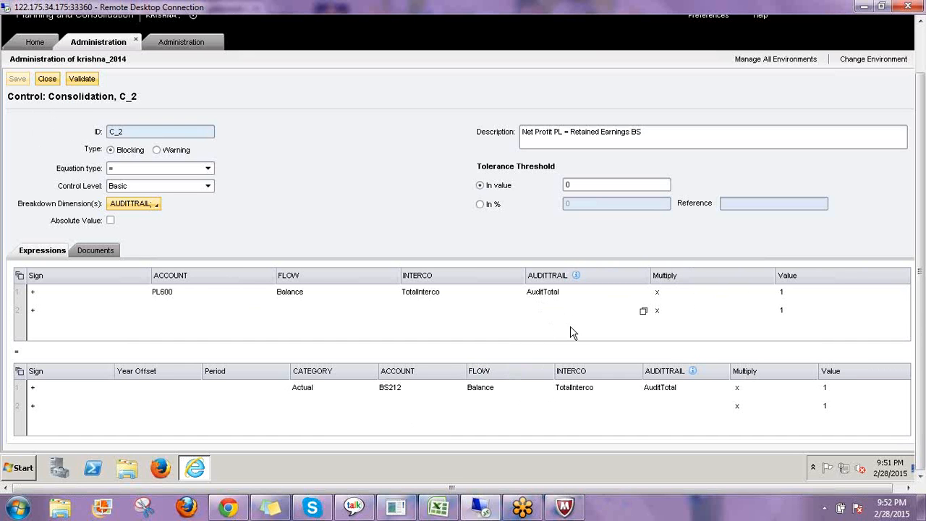
# - Activate the annotation pen and handwrite the numbered point 1) A = L in red above the expressions
pyautogui.click(918, 325)
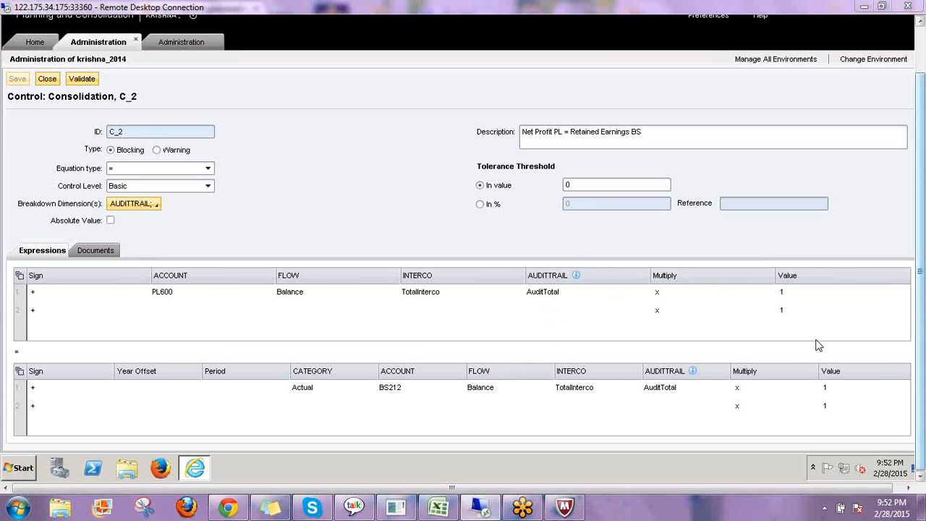
pyautogui.click(818, 349)
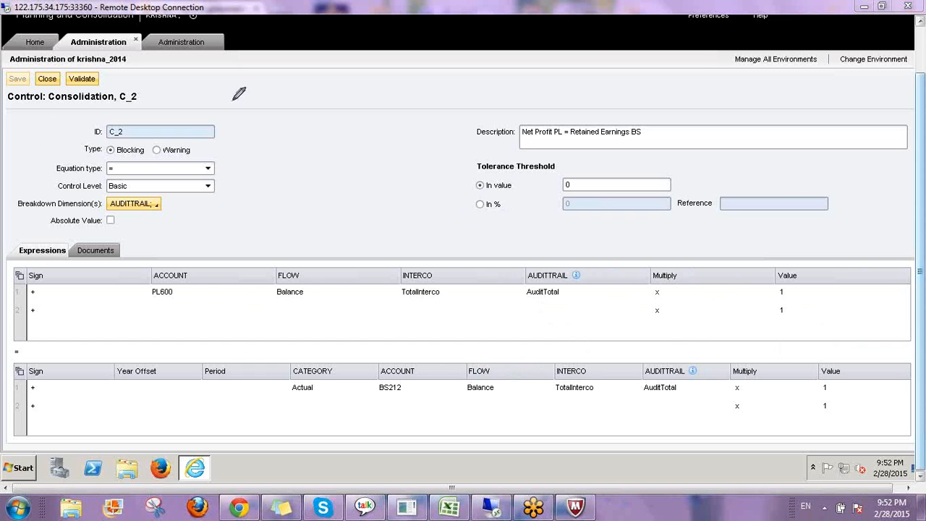
pyautogui.moveTo(297, 115)
pyautogui.mouseDown()
pyautogui.moveTo(282, 151)
pyautogui.moveTo(323, 153)
pyautogui.moveTo(318, 135)
pyautogui.moveTo(360, 127)
pyautogui.moveTo(371, 136)
pyautogui.mouseUp()
pyautogui.moveTo(371, 89); pyautogui.dragTo(444, 125)
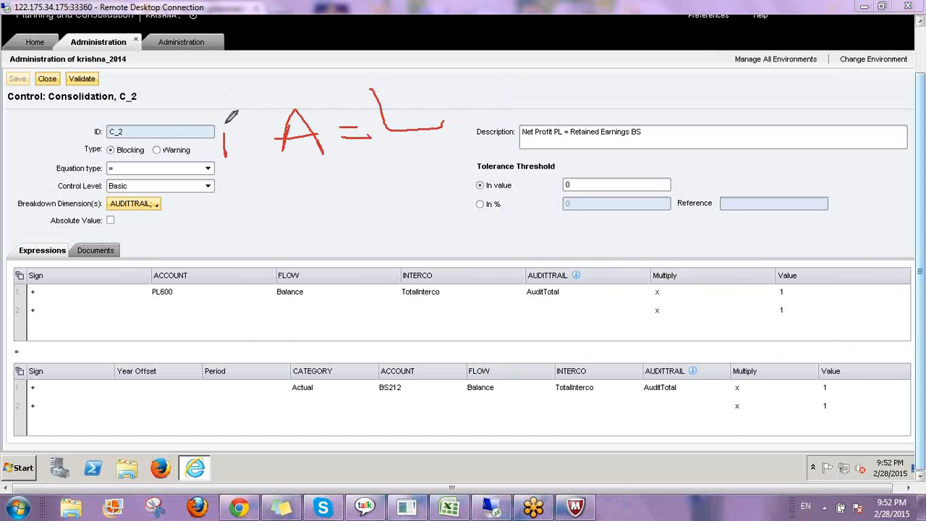
pyautogui.moveTo(217, 115); pyautogui.dragTo(232, 175)
# - Mark the ACCOUNT, FLOW, INTERCO and AUDITTRAIL columns of the upper expression with red pen strokes
pyautogui.moveTo(213, 252); pyautogui.dragTo(191, 291)
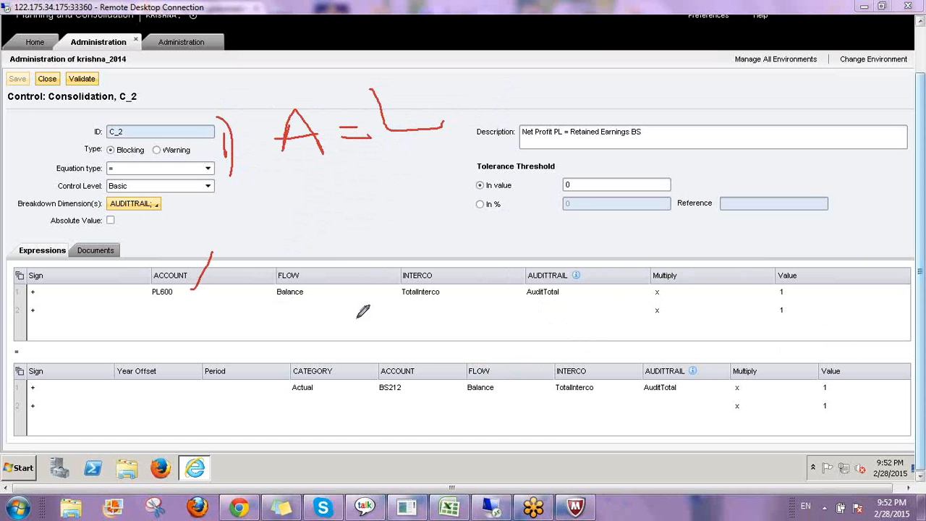
pyautogui.moveTo(314, 293); pyautogui.dragTo(338, 256)
pyautogui.moveTo(451, 296); pyautogui.dragTo(500, 243)
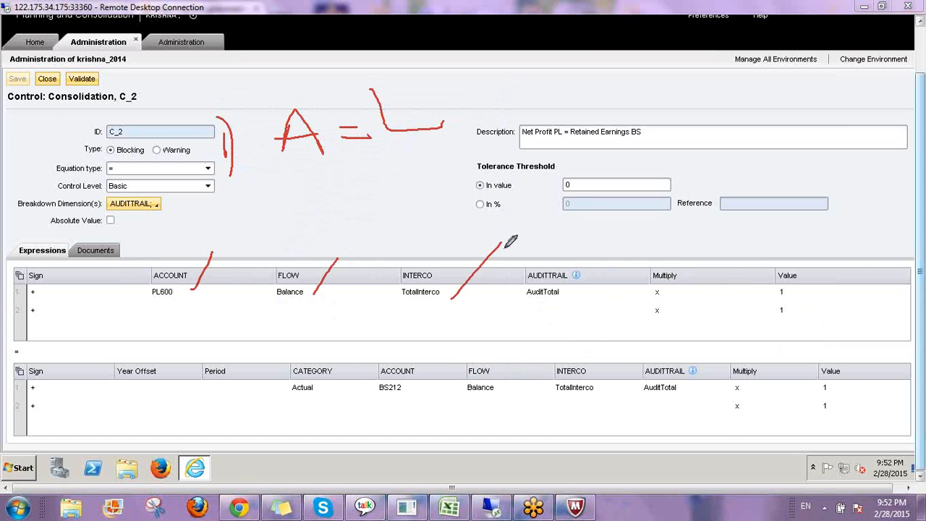
pyautogui.moveTo(566, 297); pyautogui.dragTo(599, 242)
# - Handwrite an equals sign after the L and a second point number 2) in red pen, and clear the annotations
pyautogui.moveTo(451, 105); pyautogui.dragTo(470, 105)
pyautogui.moveTo(450, 115); pyautogui.dragTo(470, 113)
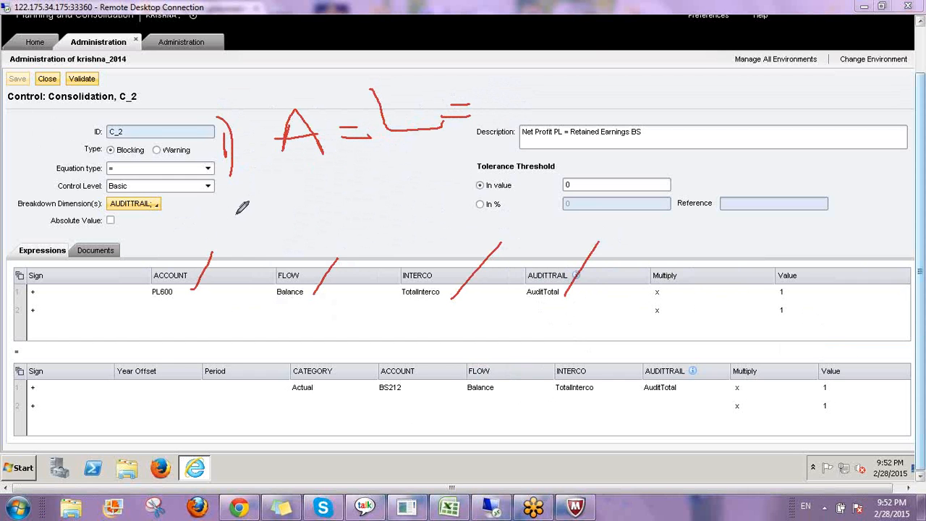
pyautogui.moveTo(235, 212)
pyautogui.mouseDown()
pyautogui.moveTo(257, 246)
pyautogui.moveTo(248, 262)
pyautogui.mouseUp()
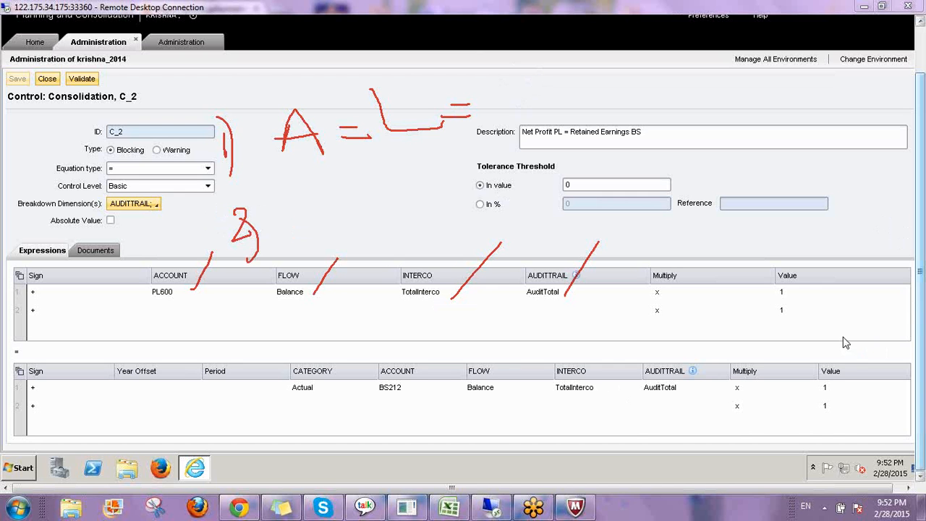
pyautogui.rightClick(825, 401)
pyautogui.click(807, 406)
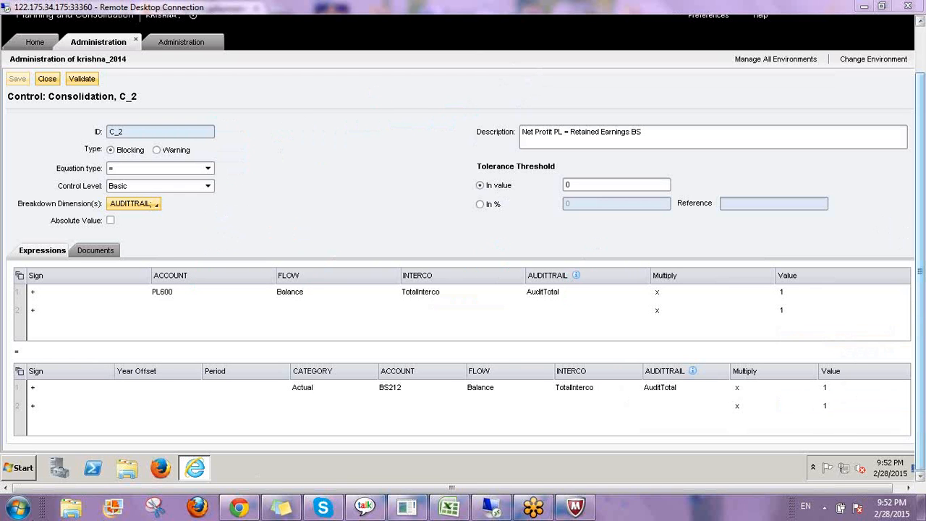
# - Switch to the Latest-DBY.xlsx workbook in Excel and add a new blank worksheet
pyautogui.click(13, 510)
pyautogui.click(448, 509)
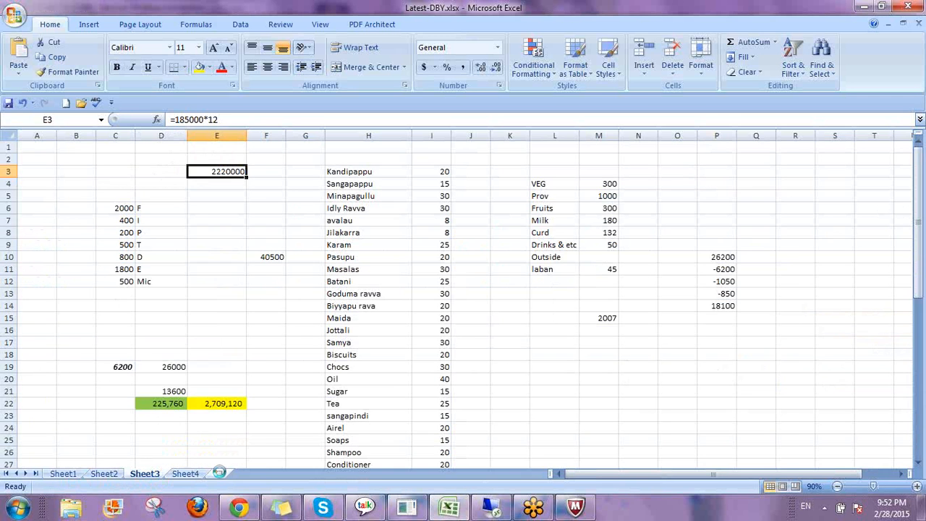
pyautogui.click(225, 474)
# - Enter the label Aseets in cell F10 of the new sheet and move to cell G10
pyautogui.click(243, 277)
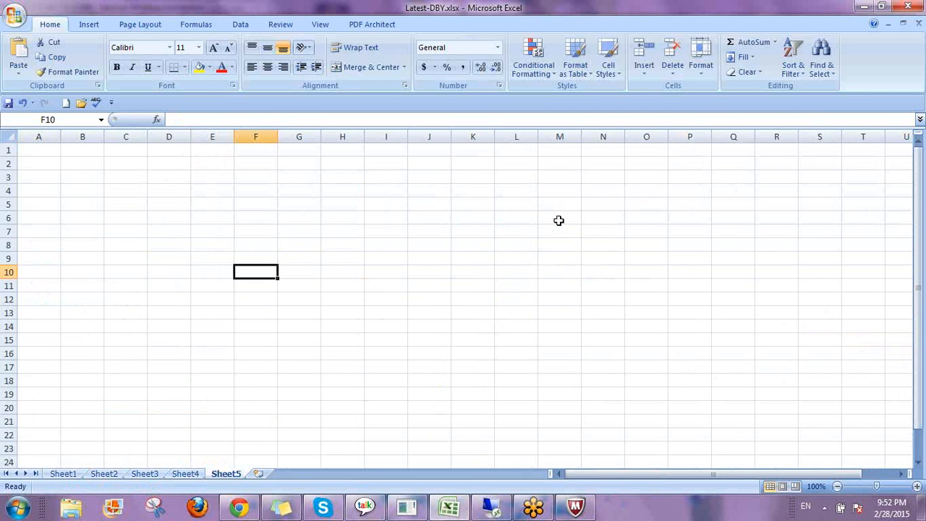
pyautogui.write('Aseets')
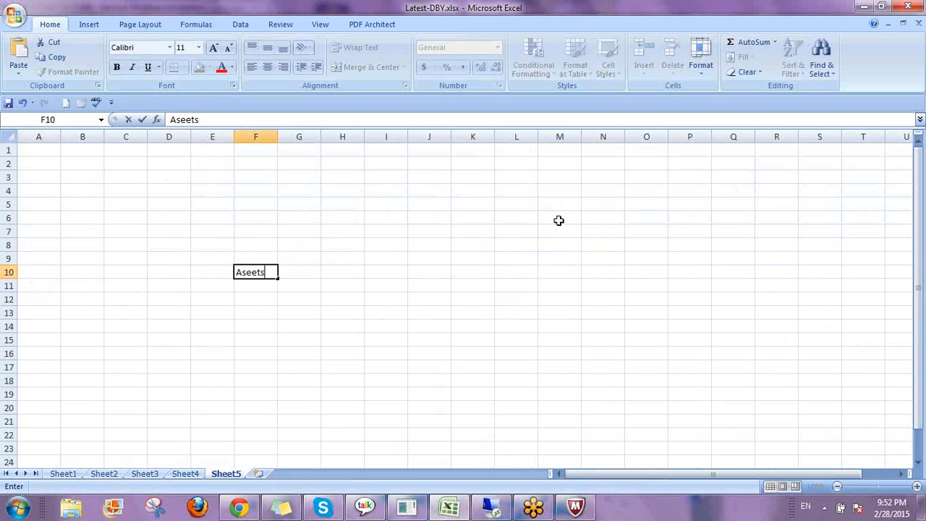
pyautogui.press('Return')
pyautogui.press('Up')
pyautogui.press('Right')
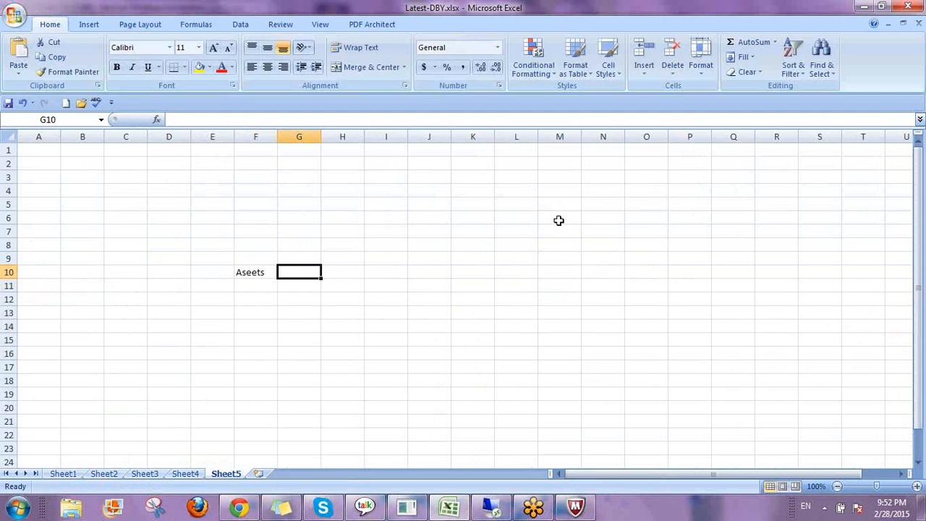
pyautogui.write('=')
pyautogui.press('Right')
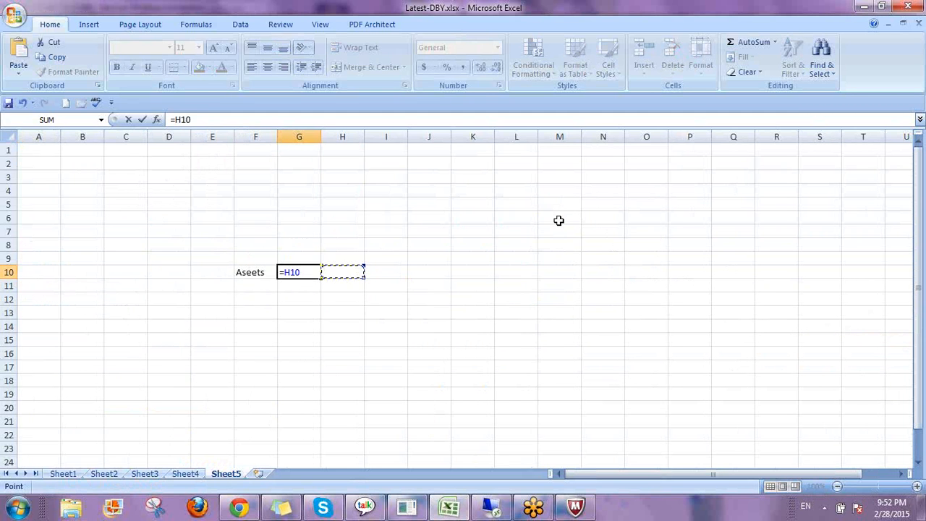
pyautogui.press('Escape')
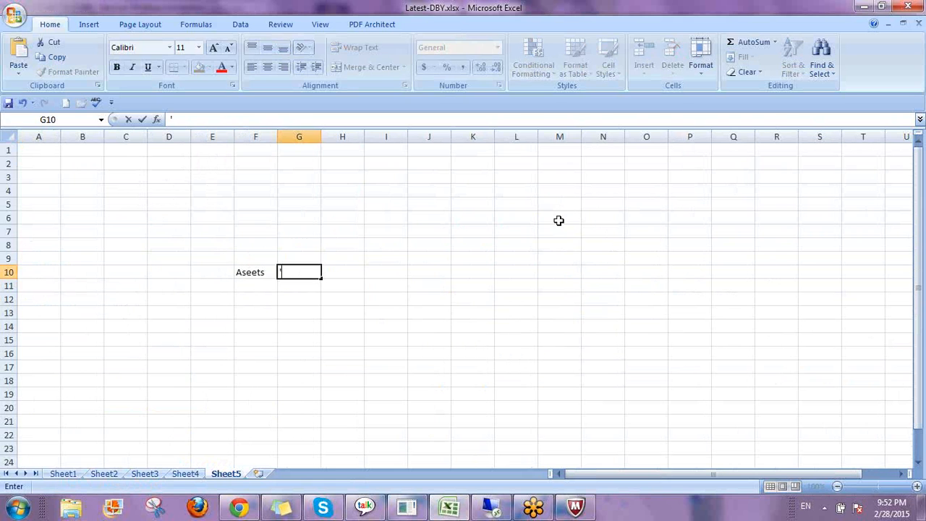
# - Enter a literal equals sign as text in cell G10, using an apostrophe prefix
pyautogui.write("'=")
pyautogui.press('Return')
pyautogui.press('Up')
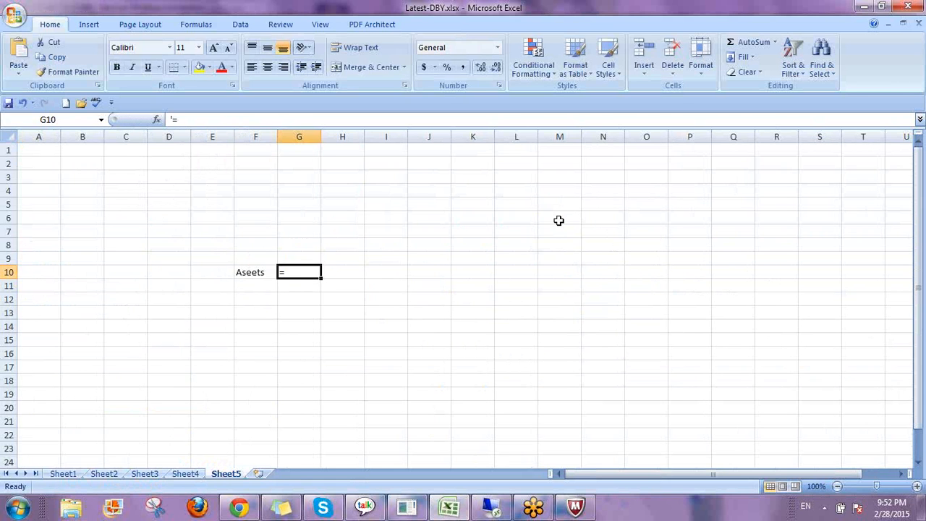
# - Enter the heading "Liabilities" in cell H10, after the equals sign
pyautogui.press('Right')
pyautogui.write('Liabil')
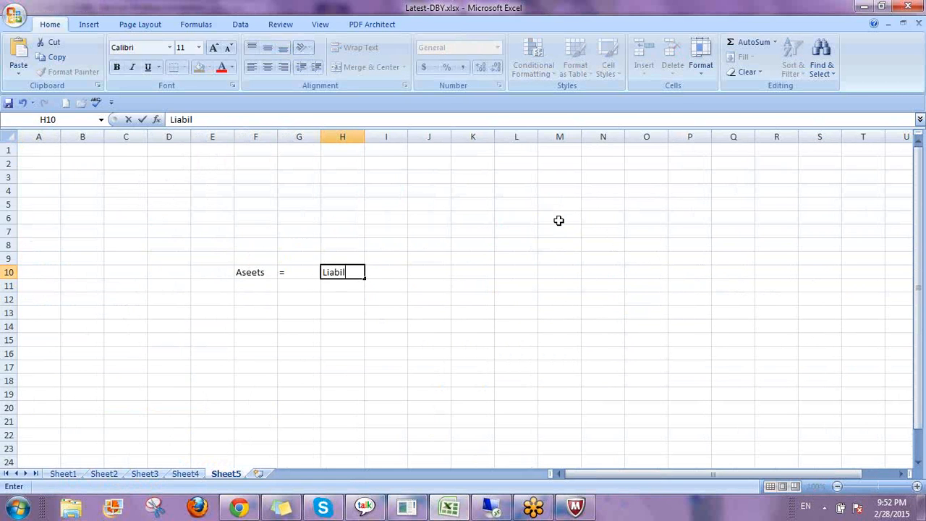
pyautogui.write('irties')
pyautogui.press('Return')
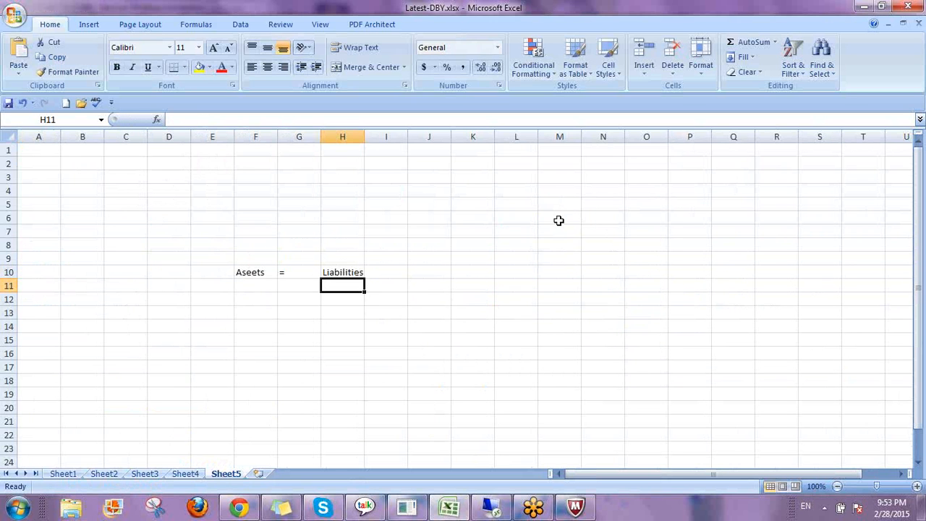
# - Enter the row label "AUDITTOTAl" in cell E12
pyautogui.press('Left')
pyautogui.press('Left')
pyautogui.press('Left')
pyautogui.press('Down')
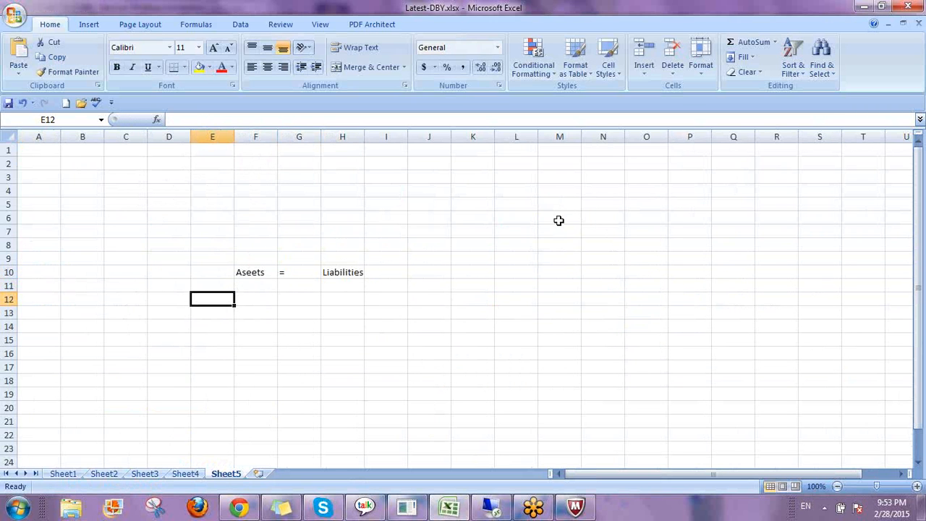
pyautogui.write('AUDITTTOTAL')
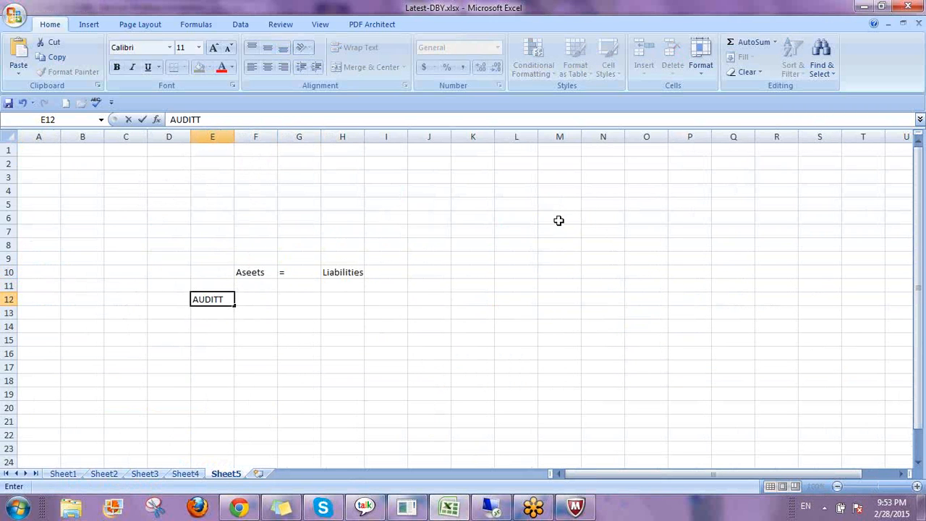
pyautogui.press('Return')
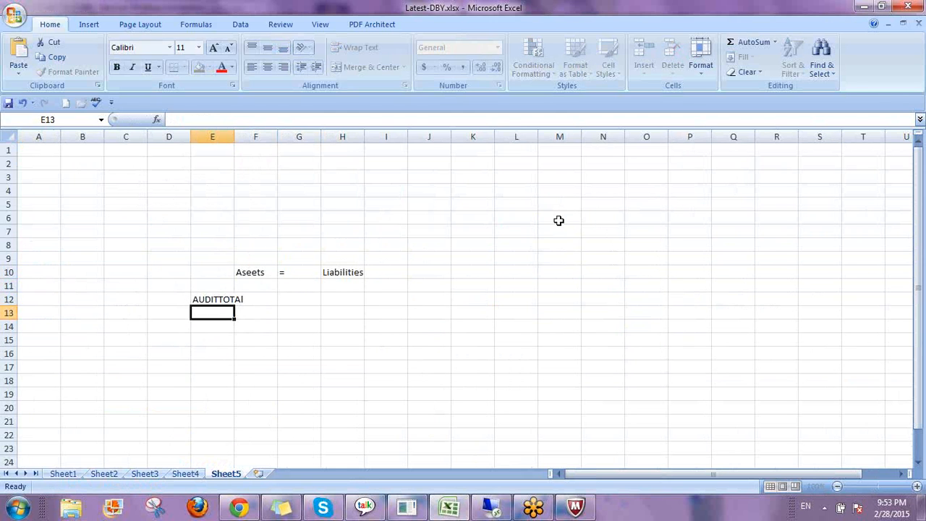
pyautogui.press('Up')
pyautogui.press('Down')
pyautogui.press('Right')
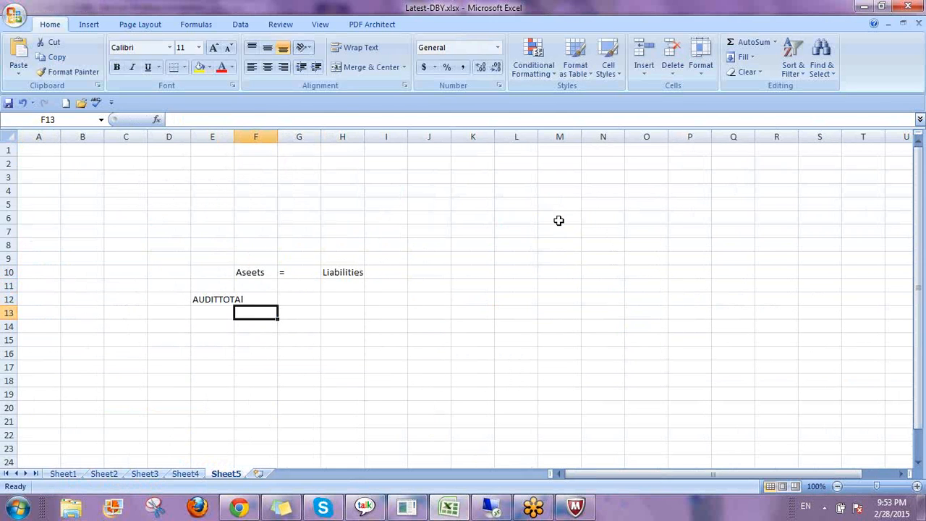
pyautogui.write('1')
pyautogui.press('BackSpace')
pyautogui.press('Left')
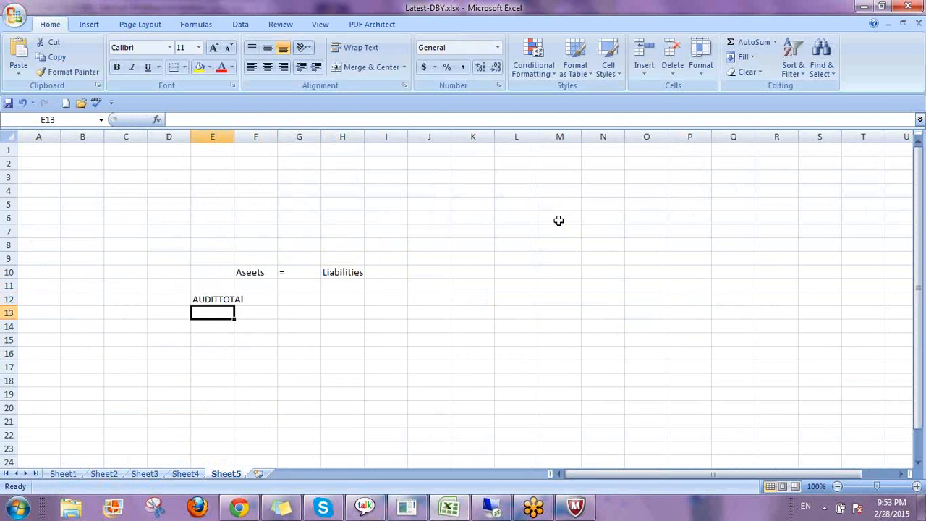
# - Add a row labelled "Input" in E14, with 50 under assets in F14 and 60 under Liabilities in H14
pyautogui.press('Down')
pyautogui.write('Input')
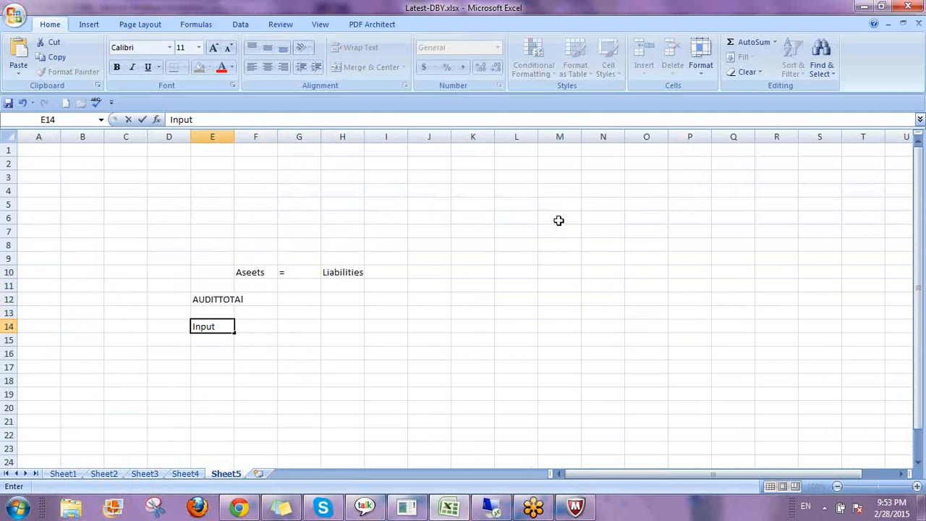
pyautogui.press('Right')
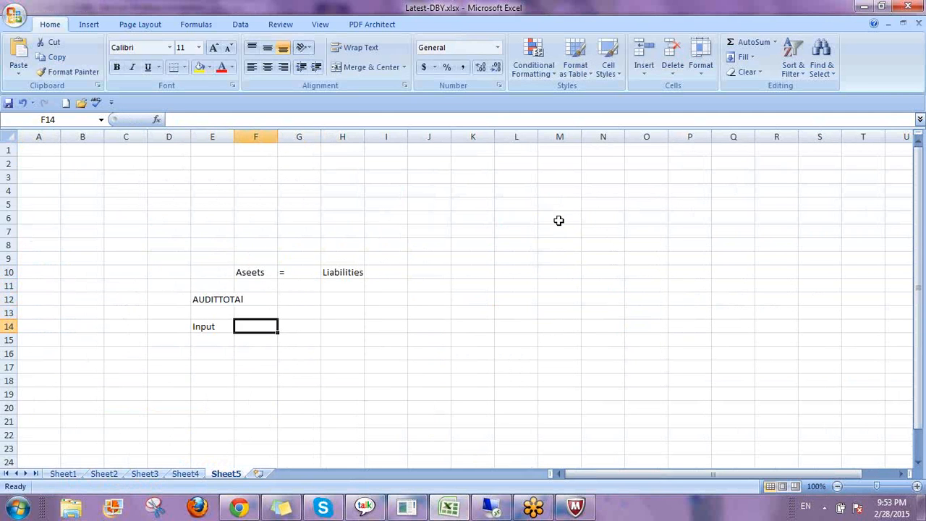
pyautogui.write('50')
pyautogui.press('Right')
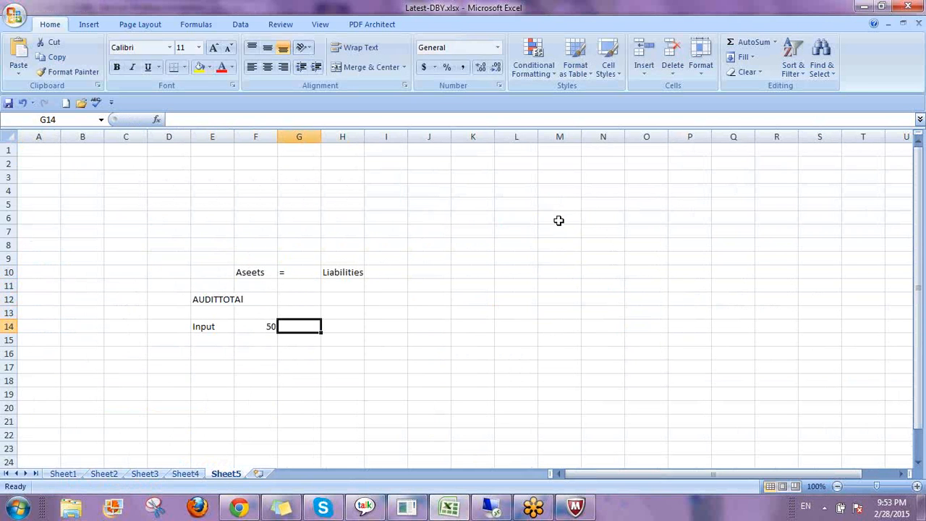
pyautogui.press('Right')
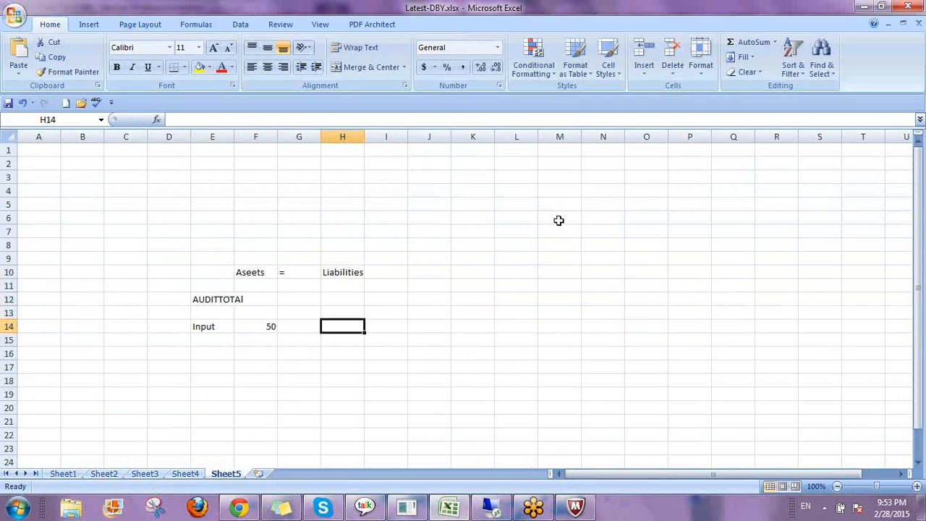
pyautogui.write('60')
pyautogui.press('Return')
# - Add a row labelled "Other Adj" in E15, with 60 under assets in F15 and 40 under Liabilities in H15
pyautogui.press('Left')
pyautogui.press('Left')
pyautogui.press('Left')
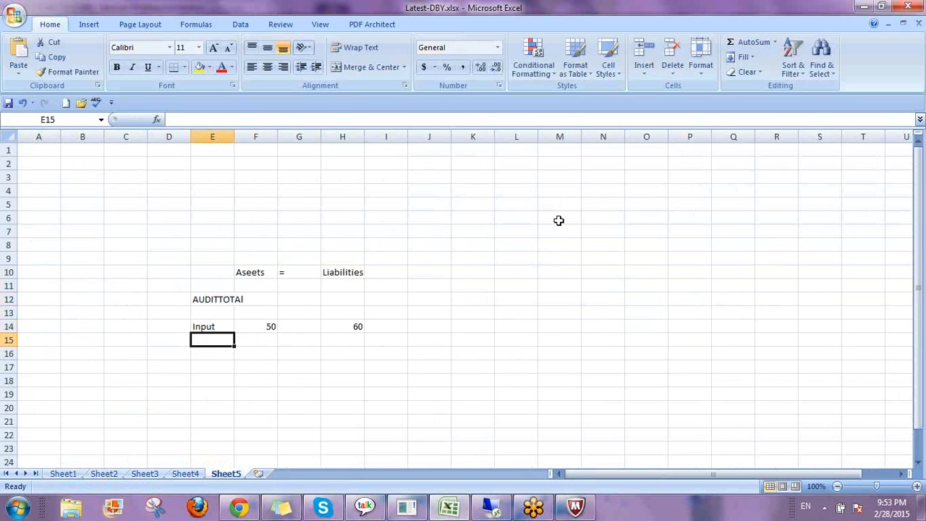
pyautogui.write('Other')
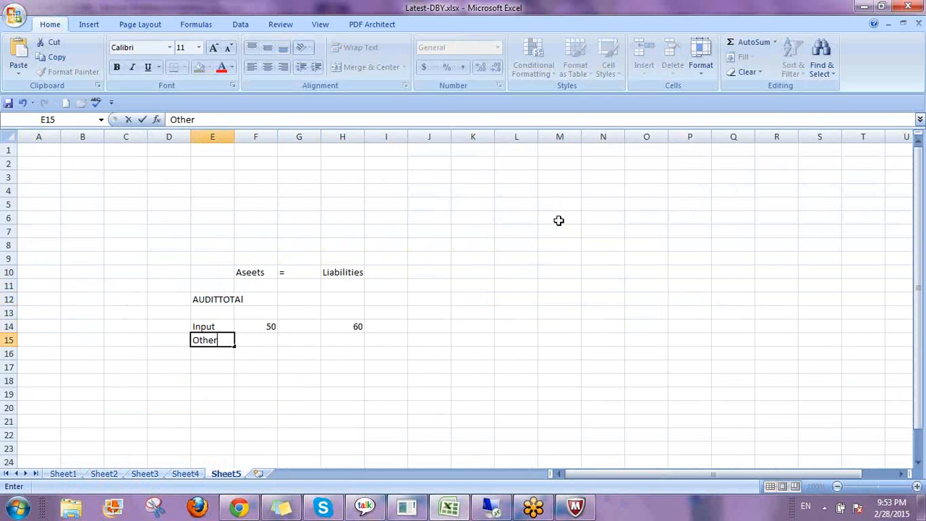
pyautogui.write(' Adj')
pyautogui.press('Tab')
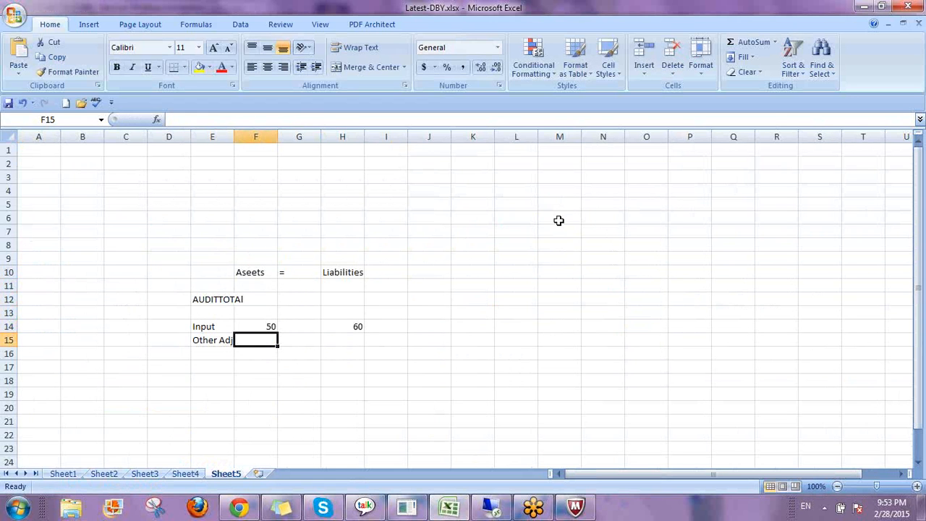
pyautogui.write('60')
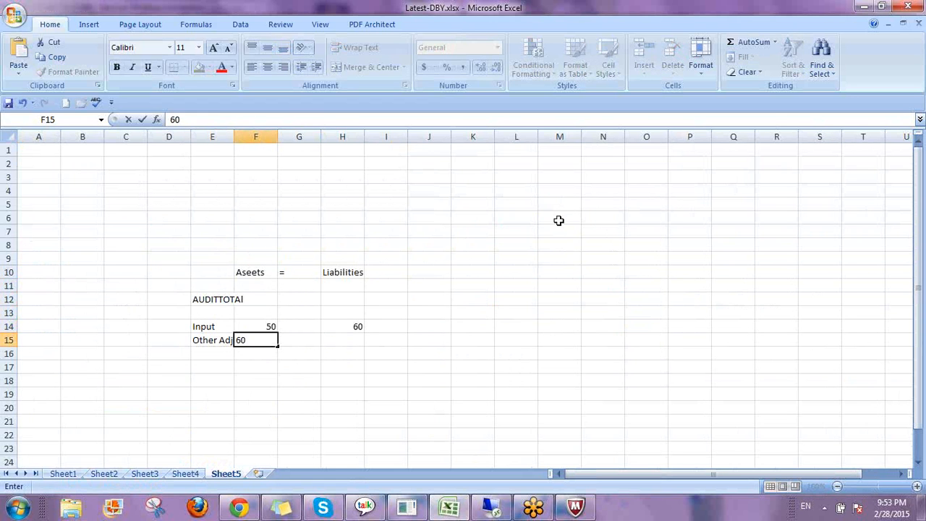
pyautogui.press('Tab')
pyautogui.press('Tab')
pyautogui.write('40')
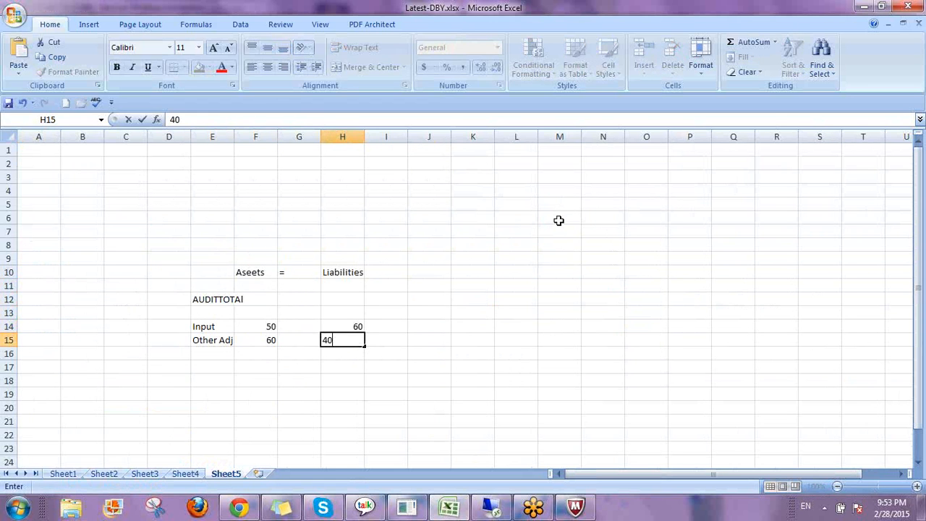
pyautogui.press('Return')
# - Add a row labelled "Others" in E16, with 10 under Liabilities in H16
pyautogui.press('Left')
pyautogui.press('Left')
pyautogui.press('Left')
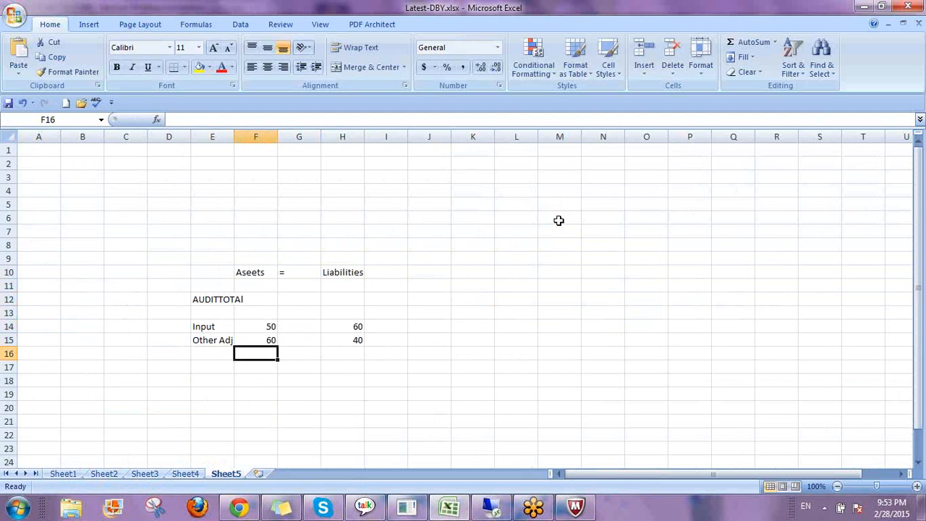
pyautogui.write('Others')
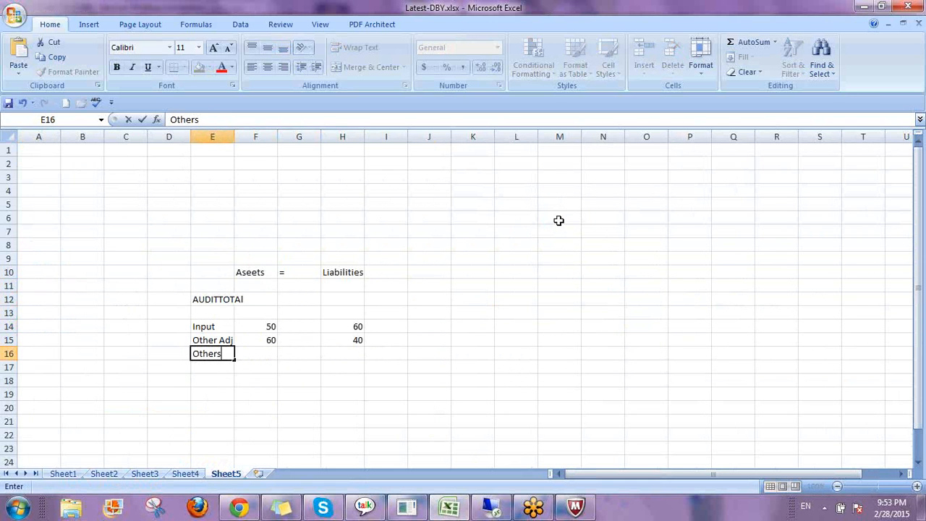
pyautogui.press('Right')
pyautogui.press('Right')
pyautogui.press('Right')
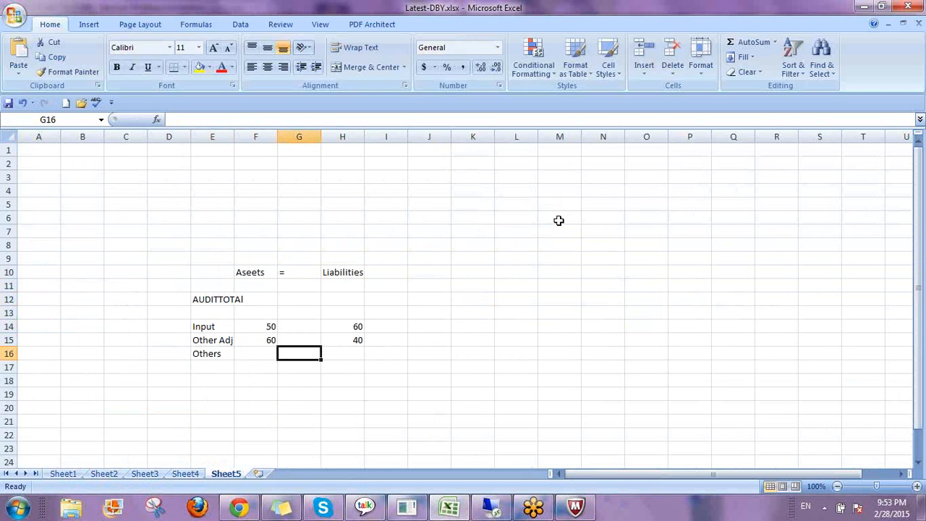
pyautogui.write('10')
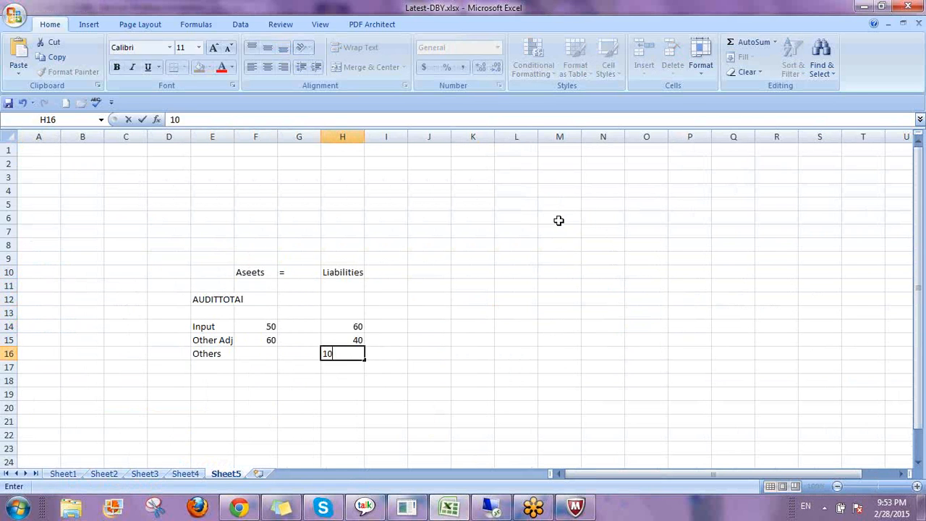
pyautogui.press('Return')
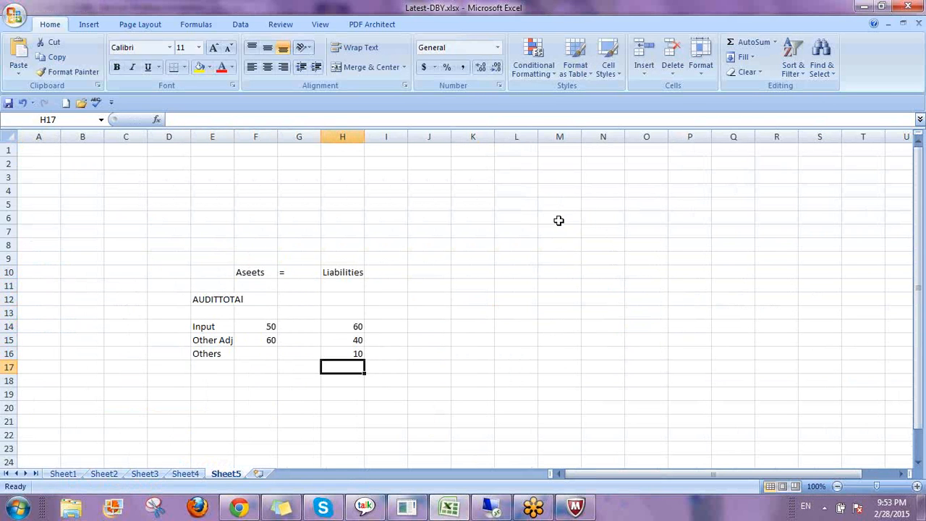
# - Set the assets value of the Other Adj row in F15 to 40
pyautogui.press('Up')
pyautogui.press('Up')
pyautogui.press('Left')
pyautogui.press('Left')
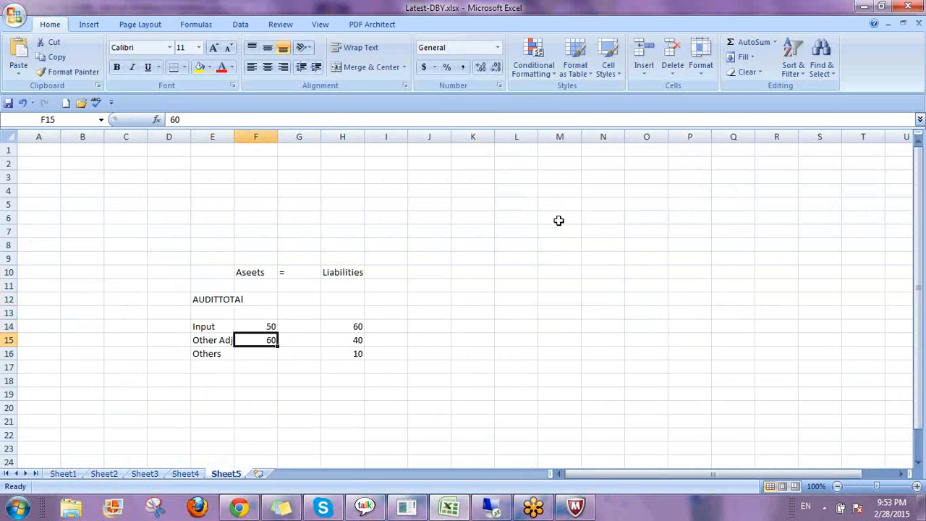
pyautogui.write('50')
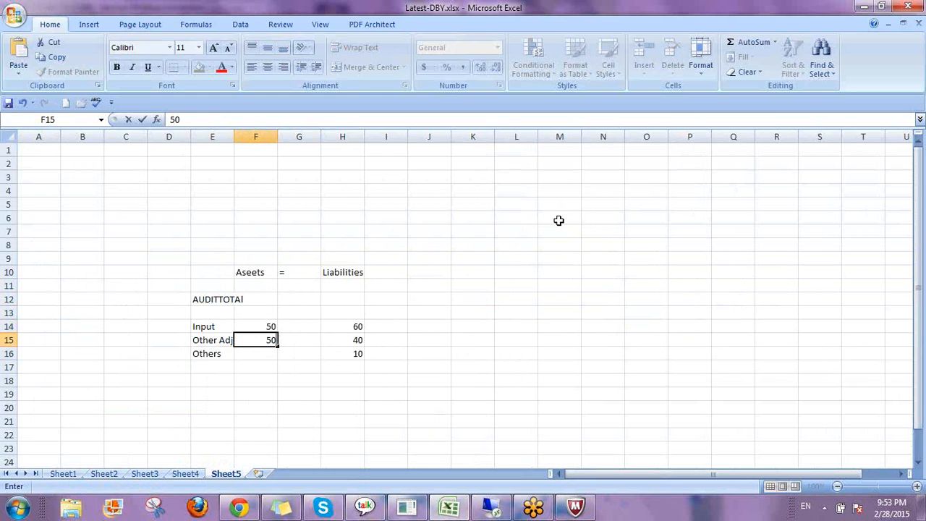
pyautogui.write('40')
pyautogui.press('BackSpace')
pyautogui.press('BackSpace')
pyautogui.press('BackSpace')
pyautogui.press('BackSpace')
pyautogui.write('40')
pyautogui.press('Return')
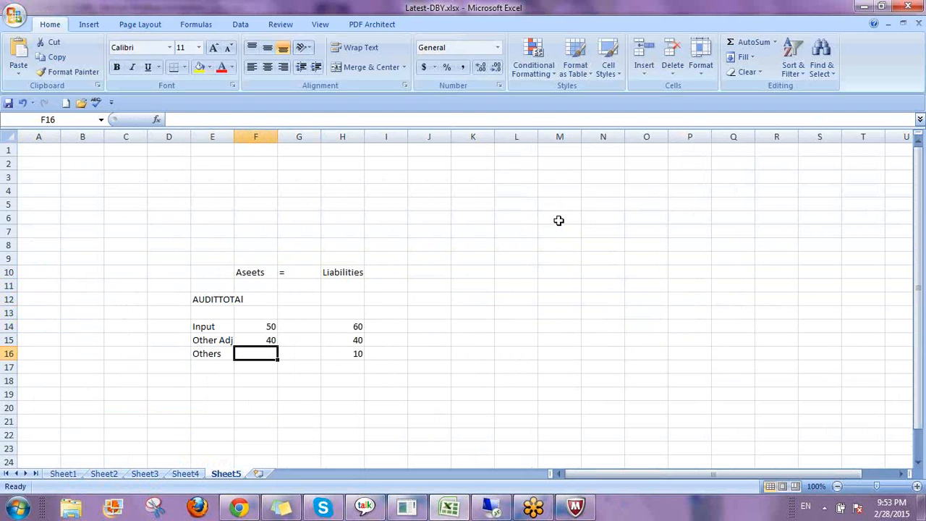
# - Enter 10 as the assets value of the Others row in F16
pyautogui.write('1')
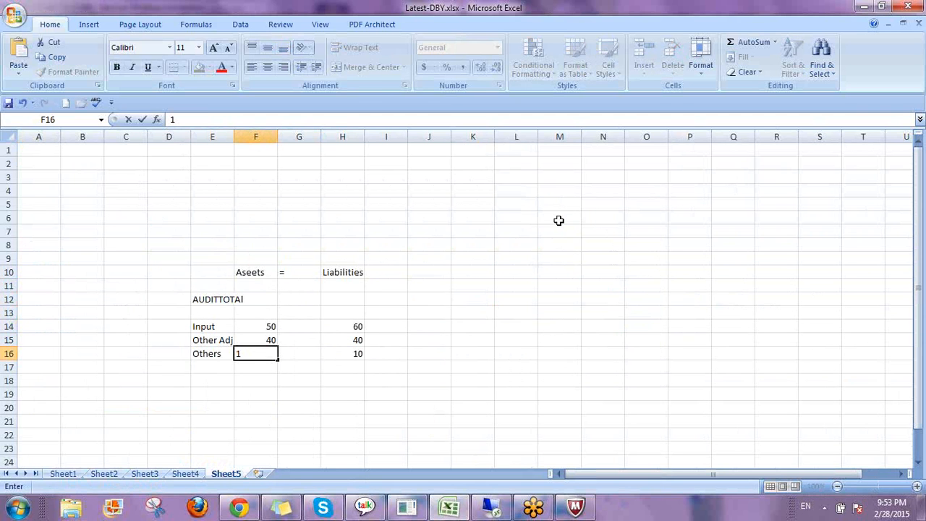
pyautogui.write('0')
pyautogui.press('Return')
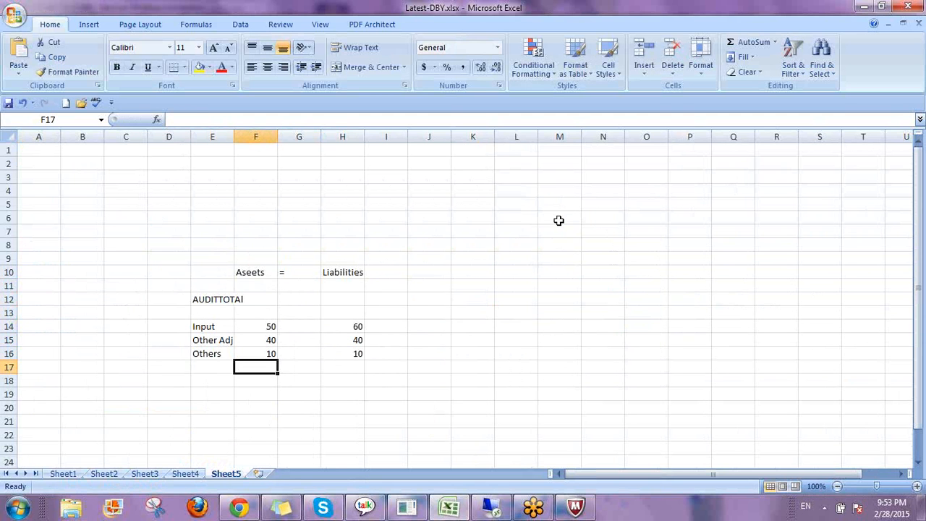
# - Set the assets values to 55 for Input in F14 and 45 for Other Adj in F15
pyautogui.press('Up')
pyautogui.press('Up')
pyautogui.press('Up')
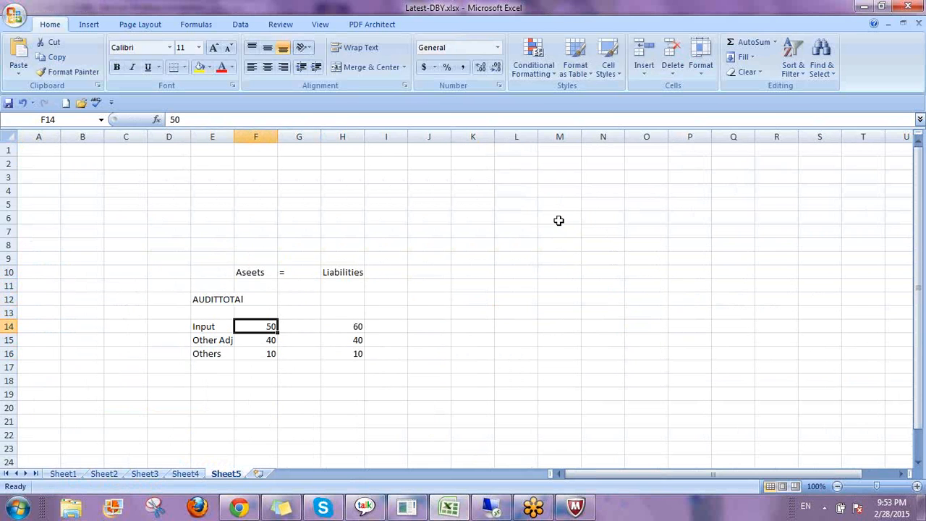
pyautogui.write('55')
pyautogui.press('Return')
pyautogui.write('45')
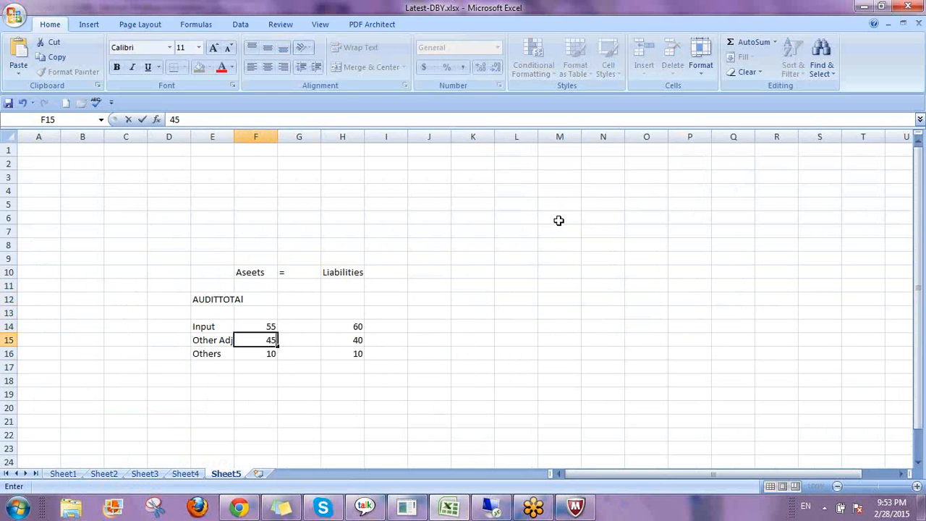
pyautogui.press('Tab')
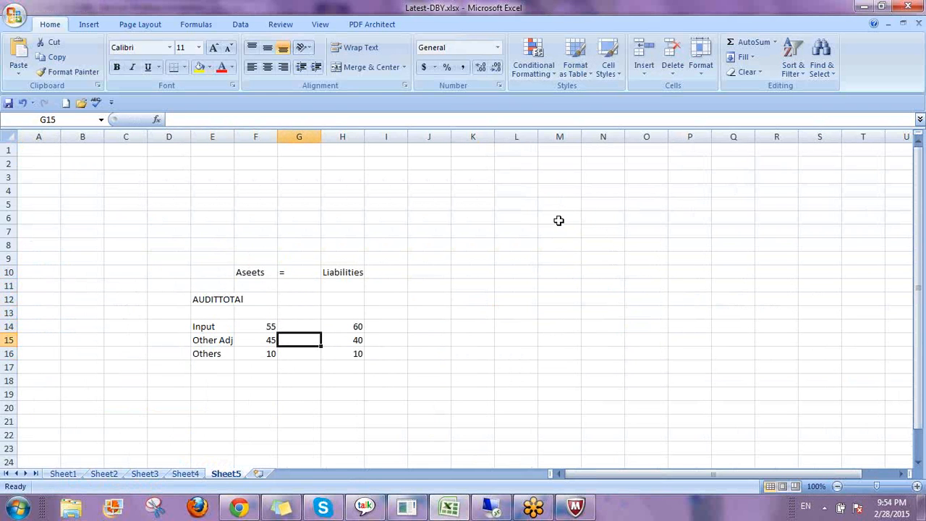
pyautogui.press('Right')
pyautogui.press('Right')
pyautogui.press('Right')
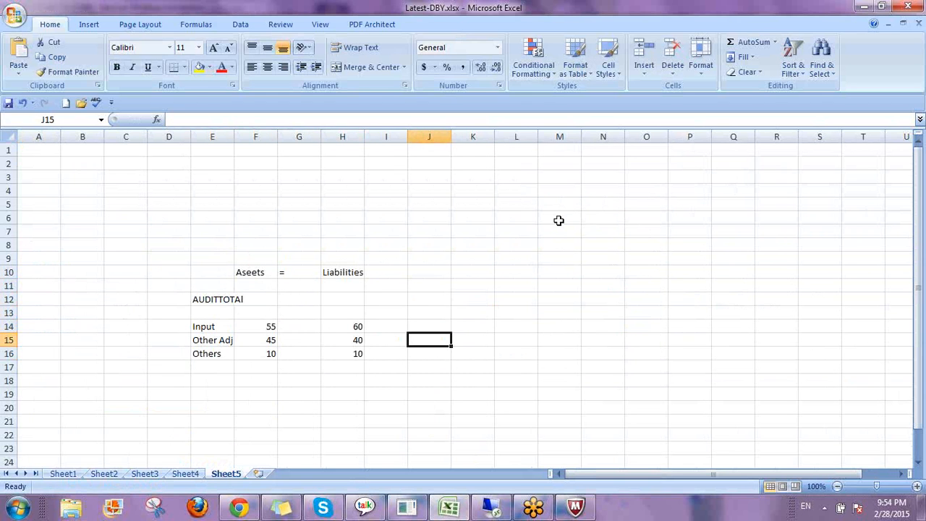
pyautogui.press('Left')
pyautogui.press('Left')
pyautogui.press('Left')
pyautogui.press('Left')
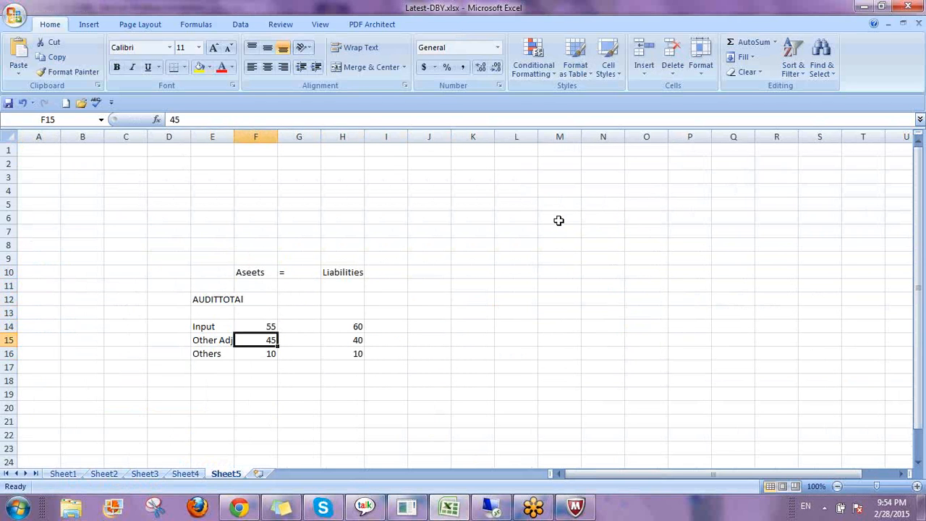
# - Total the assets column in cell F12 with the formula =SUM(F14:F16)
pyautogui.press('Up')
pyautogui.press('Up')
pyautogui.press('Up')
pyautogui.write('=SUM(')
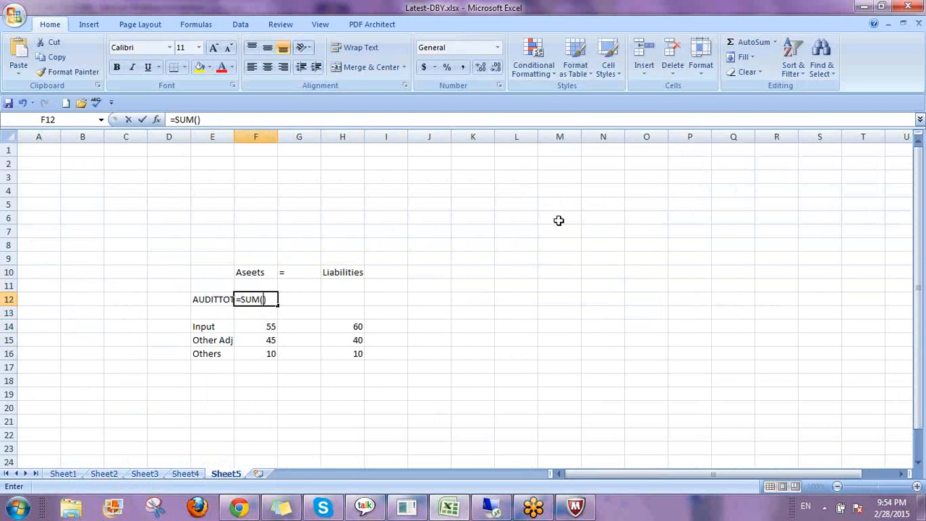
pyautogui.press('Down')
pyautogui.press('Down')
pyautogui.hotkey('shift', 'Down')
pyautogui.hotkey('shift', 'Down')
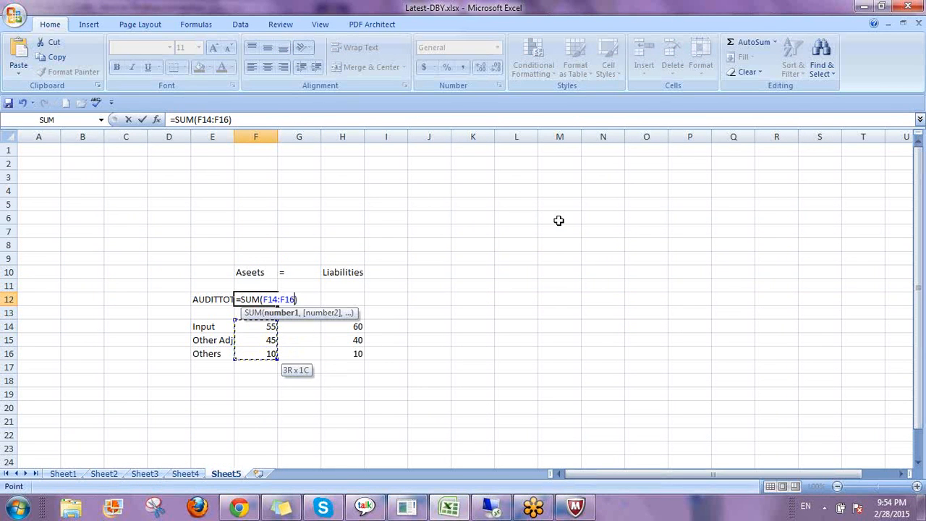
pyautogui.press('Return')
# - Copy the assets total formula from F12 to H12 to total the Liabilities column
pyautogui.press('Up')
pyautogui.hotkey('ctrl', 'c')
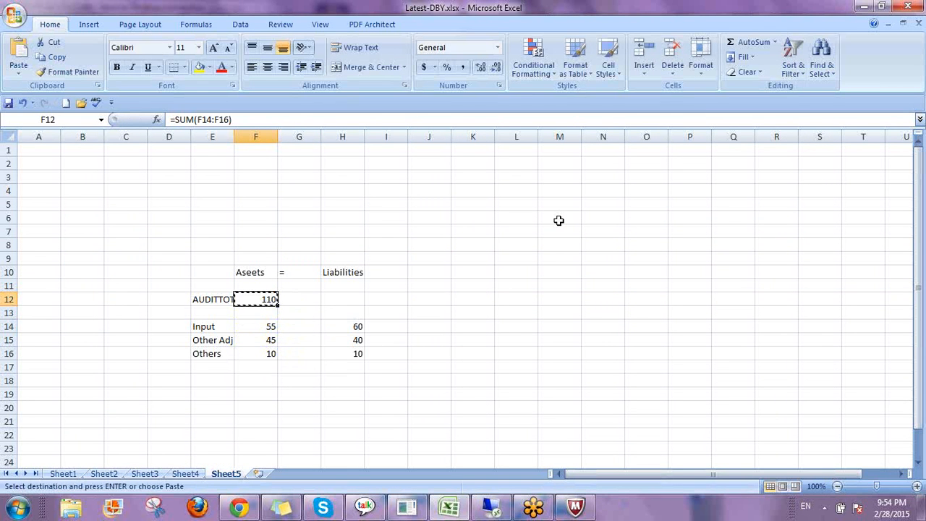
pyautogui.press('Right')
pyautogui.press('Right')
pyautogui.press('Return')
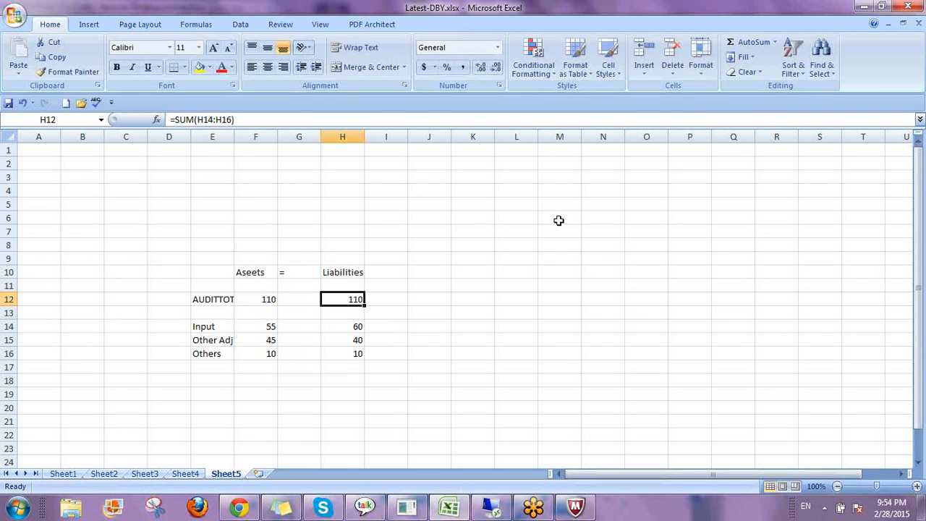
# - Highlight the audit total row E12:H12 in yellow and widen column E to fit its label
pyautogui.press('Left')
pyautogui.press('Left')
pyautogui.press('Left')
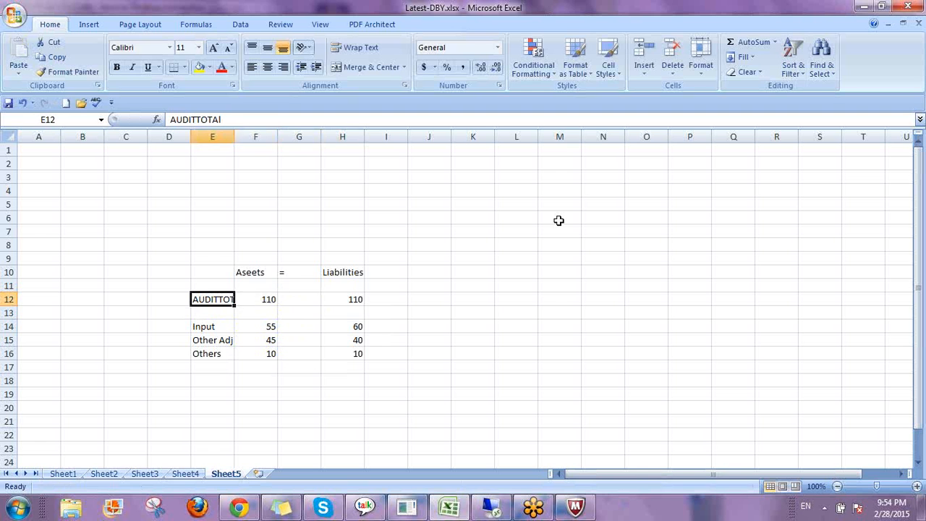
pyautogui.hotkey('shift', 'Right')
pyautogui.hotkey('shift', 'Right')
pyautogui.hotkey('shift', 'Right')
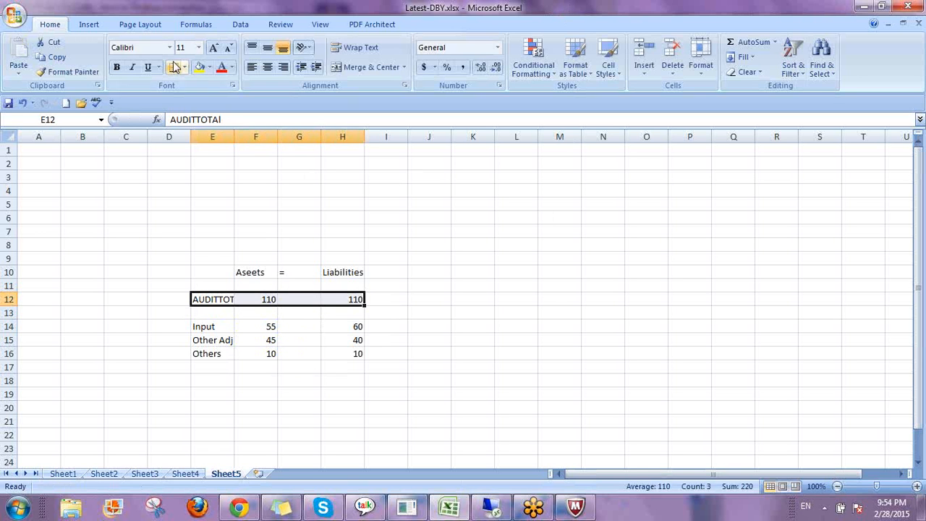
pyautogui.click(200, 67)
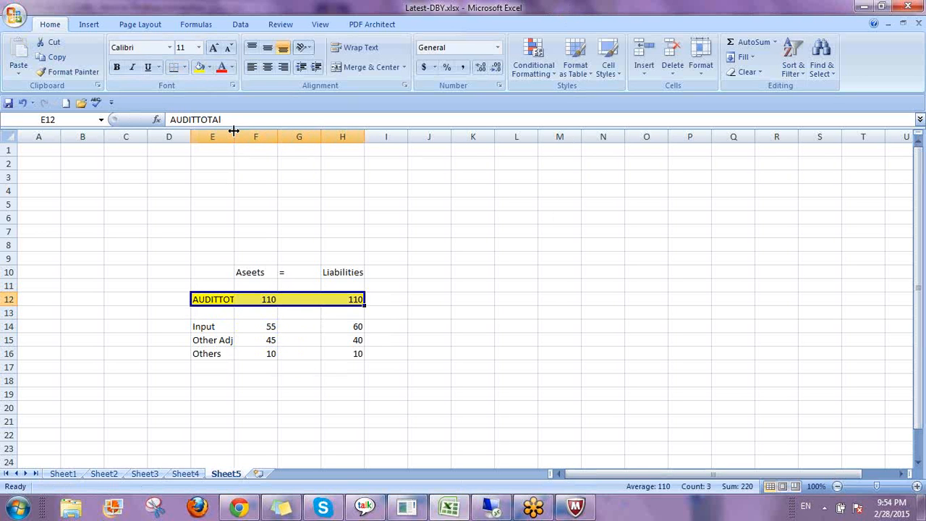
pyautogui.moveTo(233, 131); pyautogui.dragTo(263, 132)
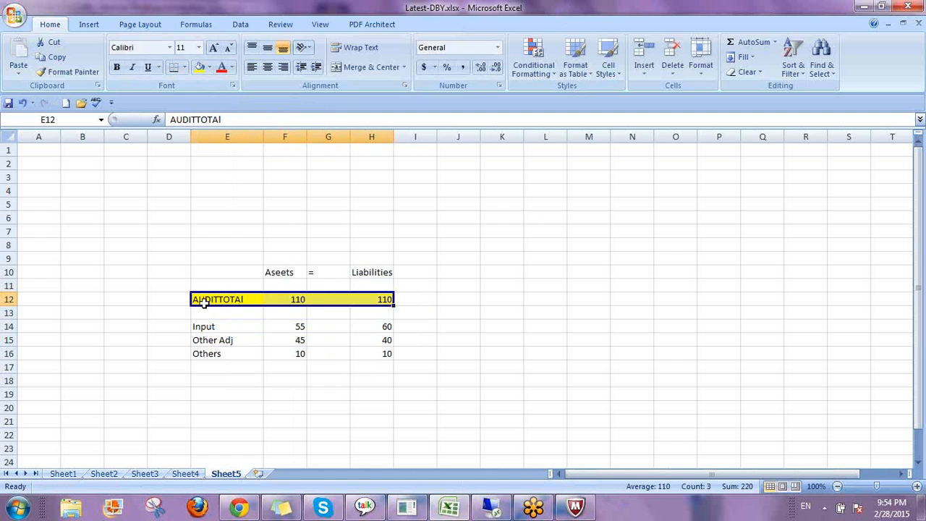
# - Enter the label B?D in cell D14, beside the Input row
pyautogui.click(174, 326)
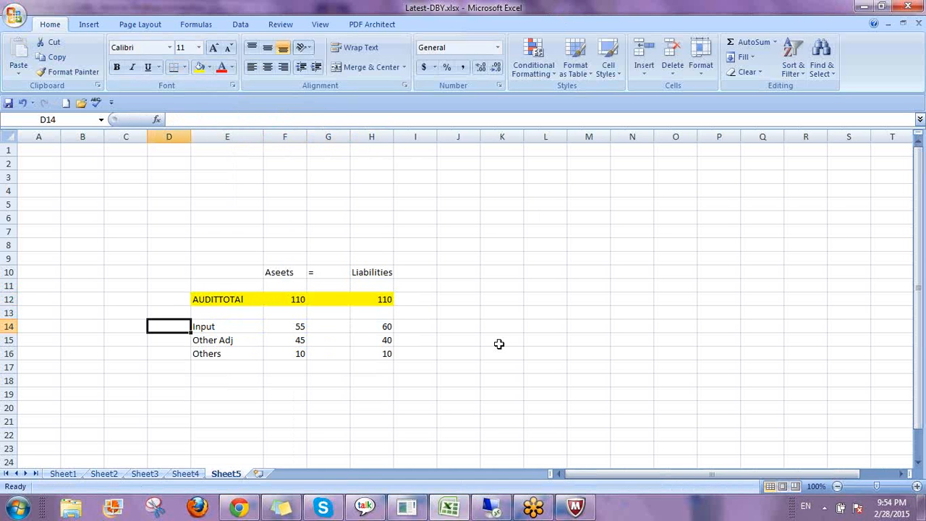
pyautogui.write('B?D')
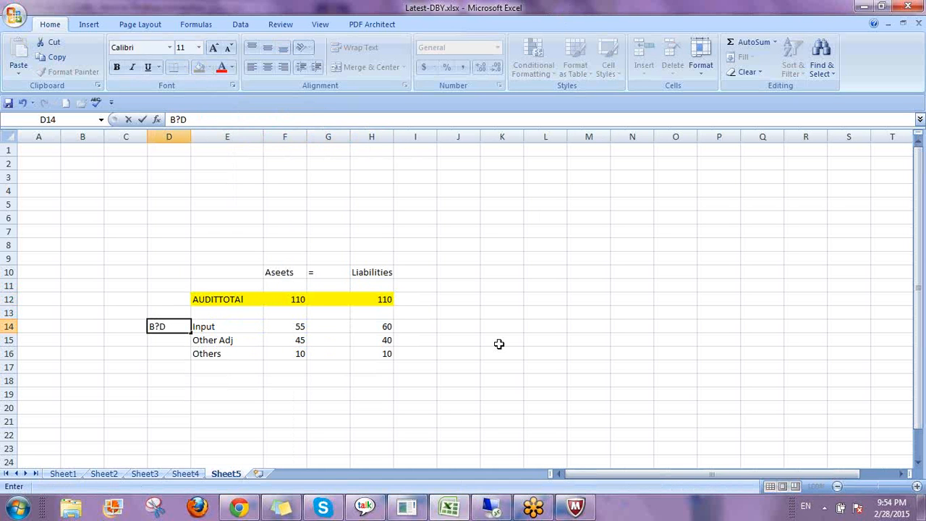
pyautogui.press('Return')
pyautogui.press('Up')
pyautogui.press('Right')
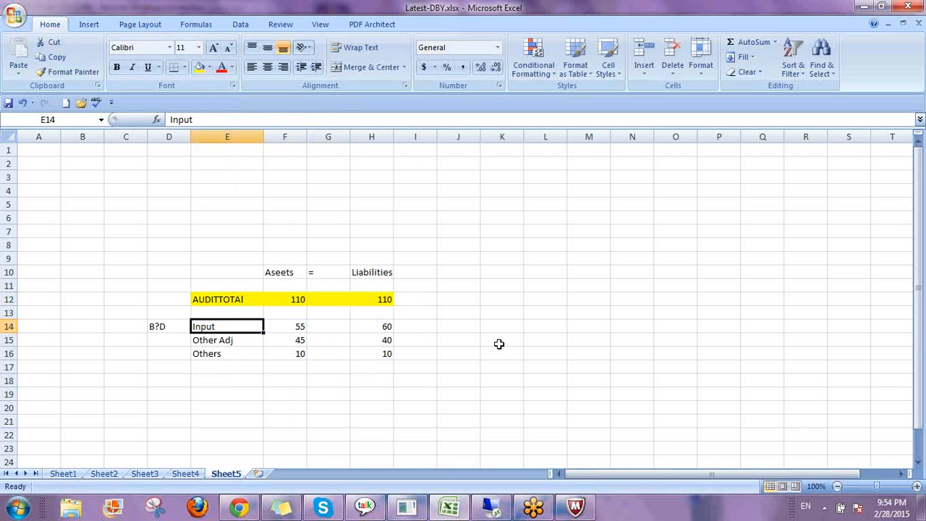
pyautogui.press('Up')
pyautogui.press('Up')
pyautogui.press('Down')
pyautogui.press('Down')
pyautogui.press('Right')
pyautogui.press('Right')
pyautogui.press('Left')
pyautogui.press('Left')
pyautogui.press('Down')
pyautogui.press('Down')
pyautogui.press('Up')
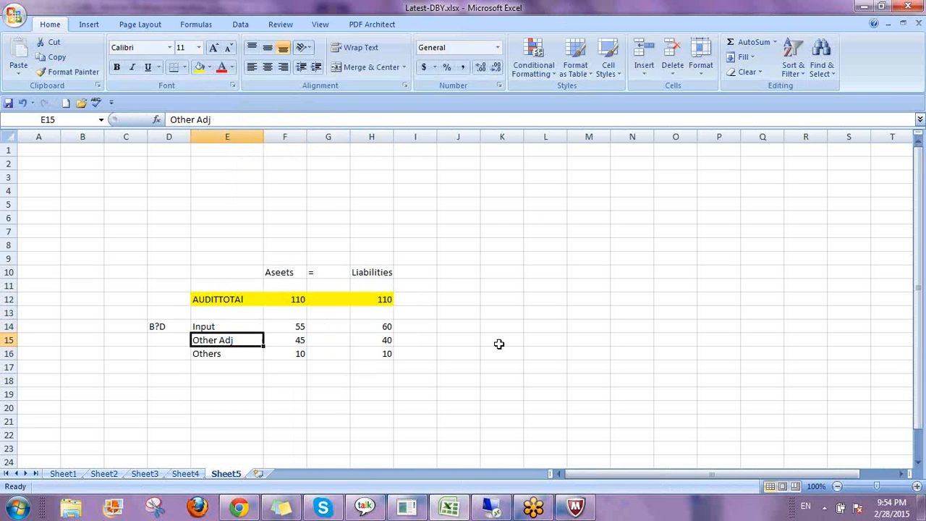
# - Enter "Not passed" in cell J14 as the check result for the Input row
pyautogui.press('Up')
pyautogui.press('Right')
pyautogui.press('Right')
pyautogui.press('Right')
pyautogui.press('Right')
pyautogui.press('Right')
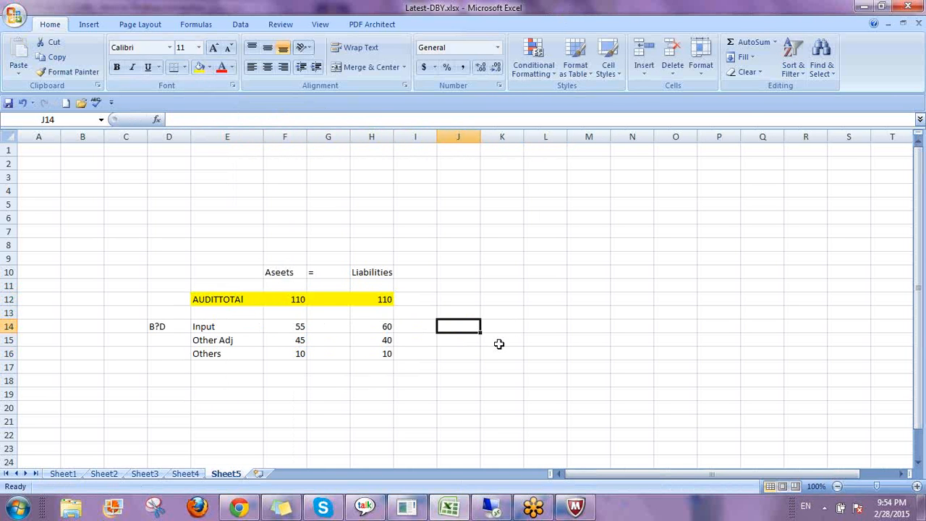
pyautogui.write('Not')
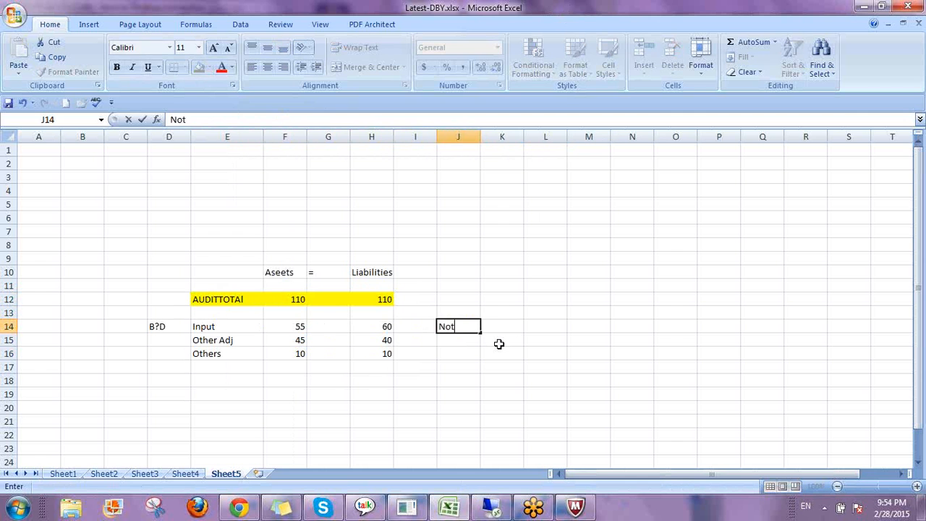
pyautogui.write(' passed')
pyautogui.press('Up')
pyautogui.press('Down')
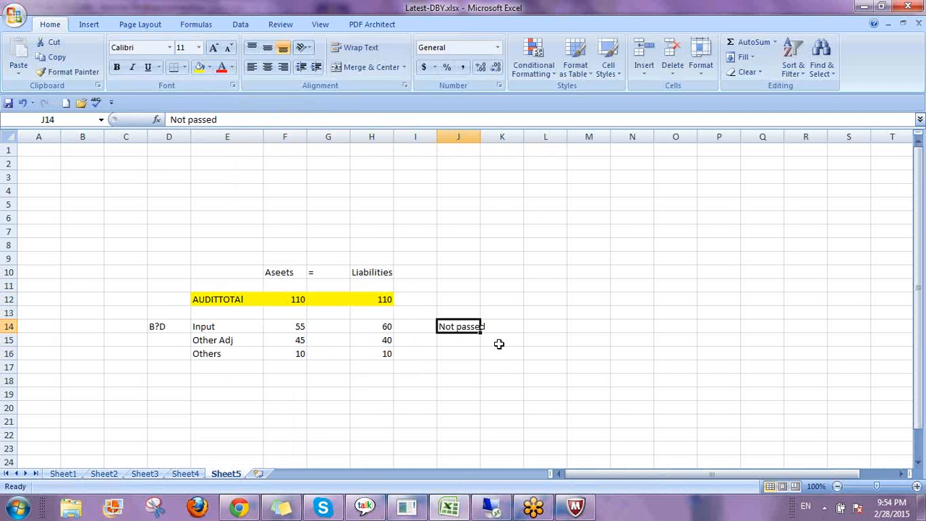
# - Enter "Not passed" in J15 for the Other Adj row and "Passed" in J16 for the Others row
pyautogui.press('Down')
pyautogui.press('Return')
pyautogui.press('Down')
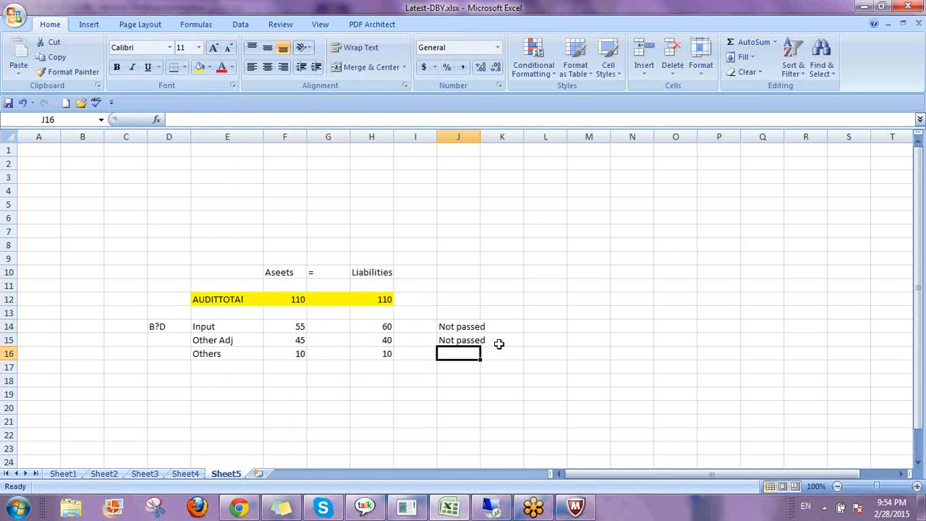
pyautogui.write('Passed')
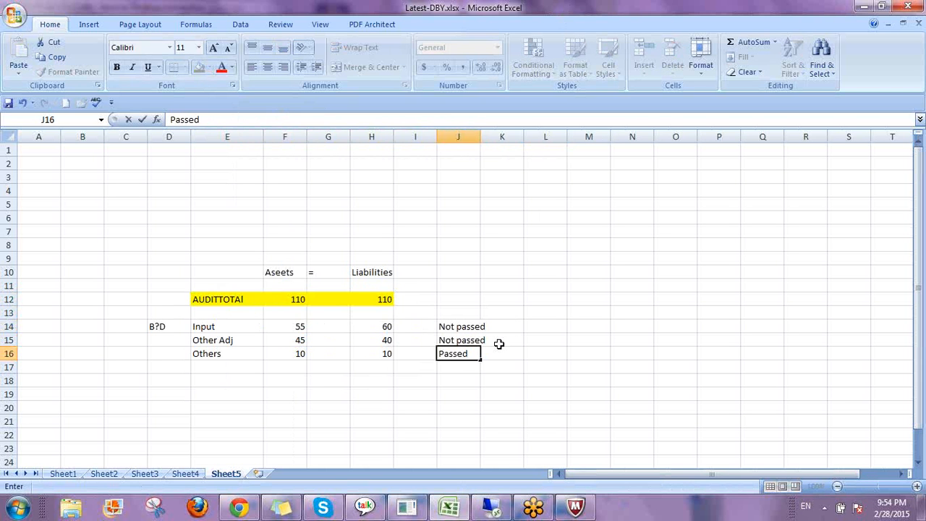
pyautogui.press('Return')
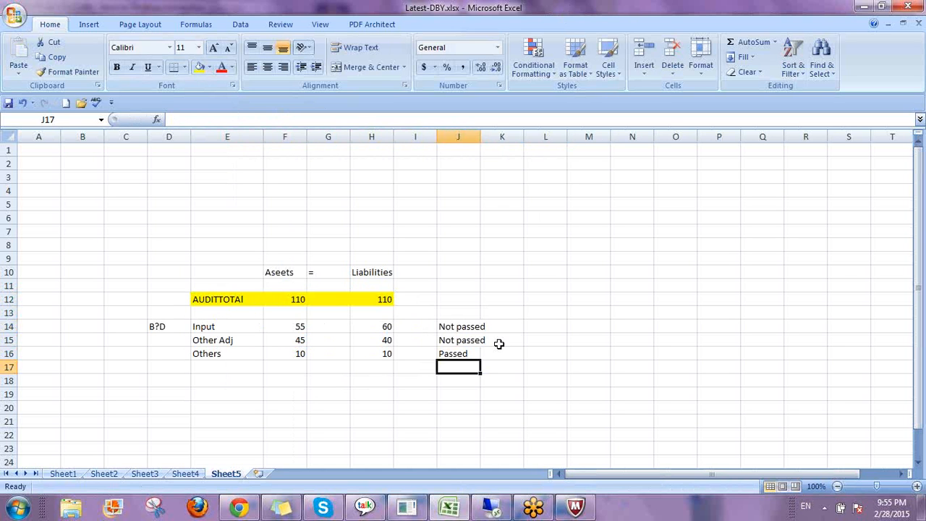
# - Compare the audit total row with the Input, Other Adj and Others rows and their check results in column J
pyautogui.click(221, 298)
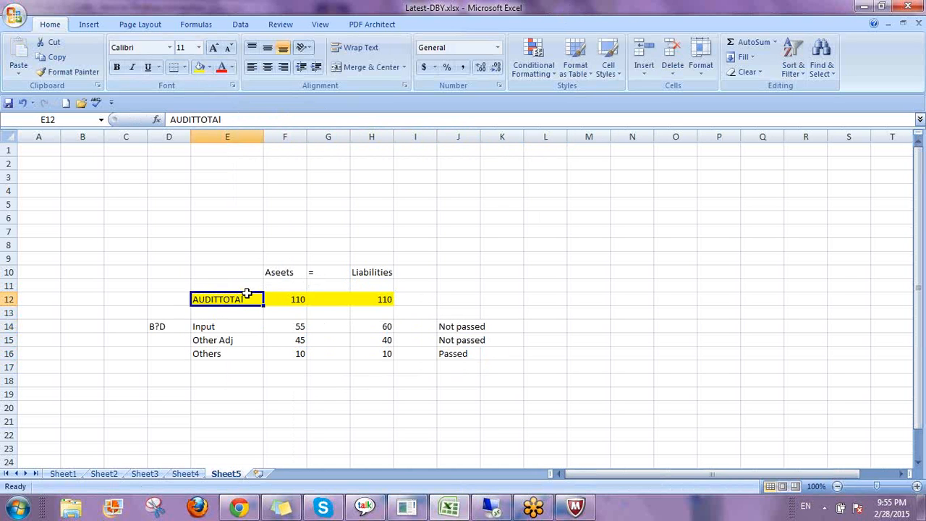
pyautogui.moveTo(269, 273); pyautogui.dragTo(376, 273)
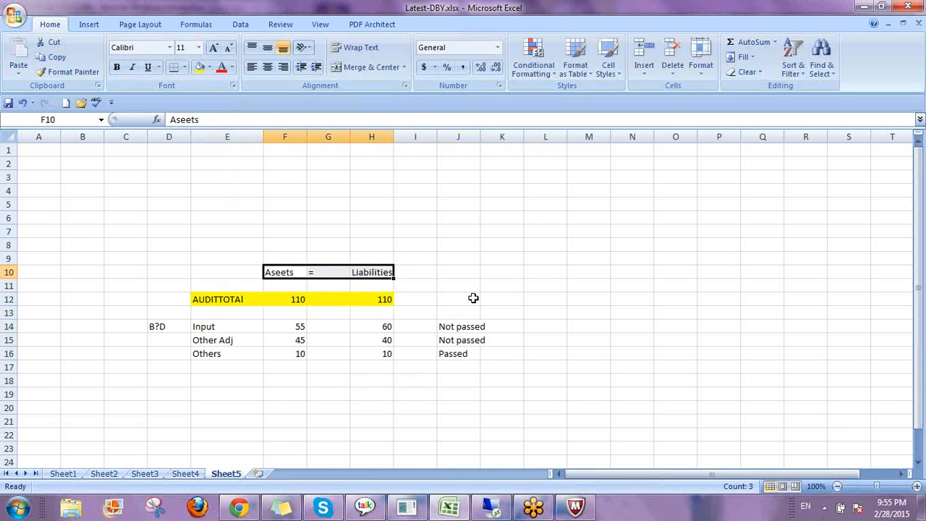
pyautogui.moveTo(208, 326); pyautogui.dragTo(207, 353)
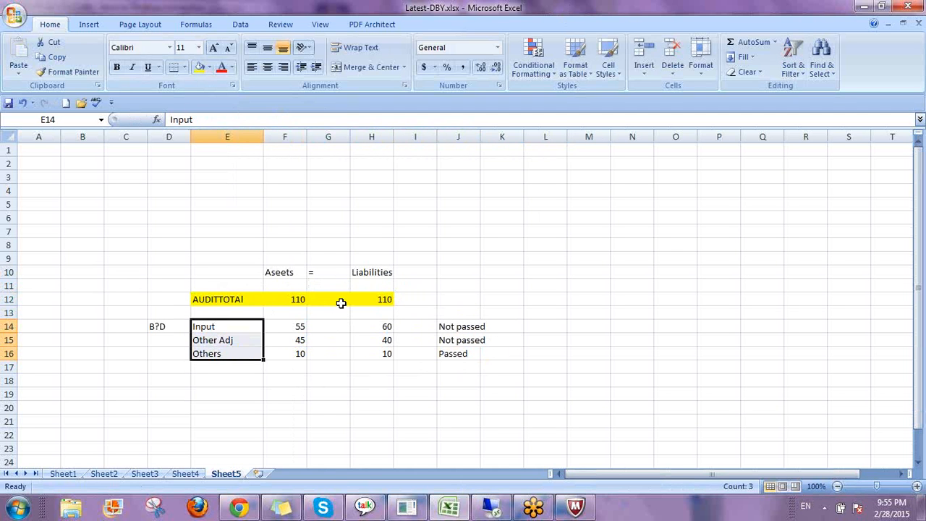
pyautogui.click(205, 328)
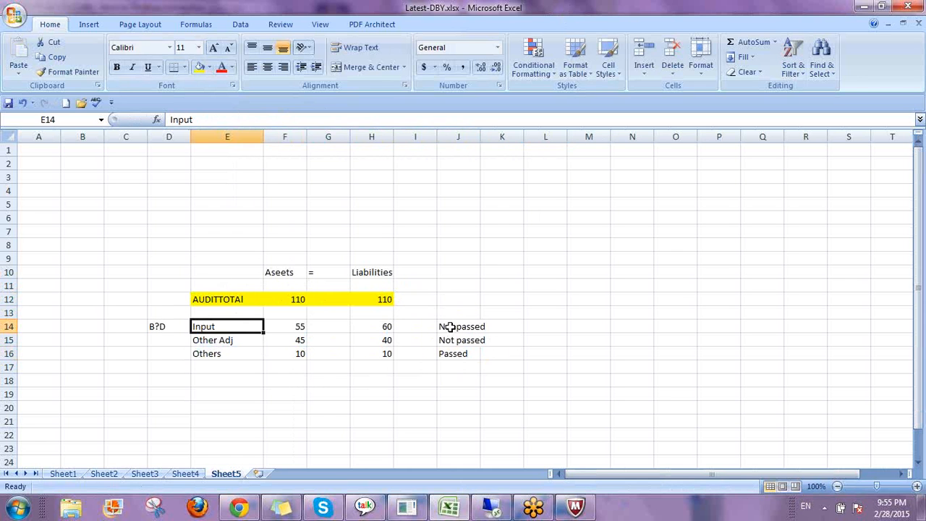
pyautogui.click(445, 326)
pyautogui.moveTo(204, 327); pyautogui.dragTo(458, 326)
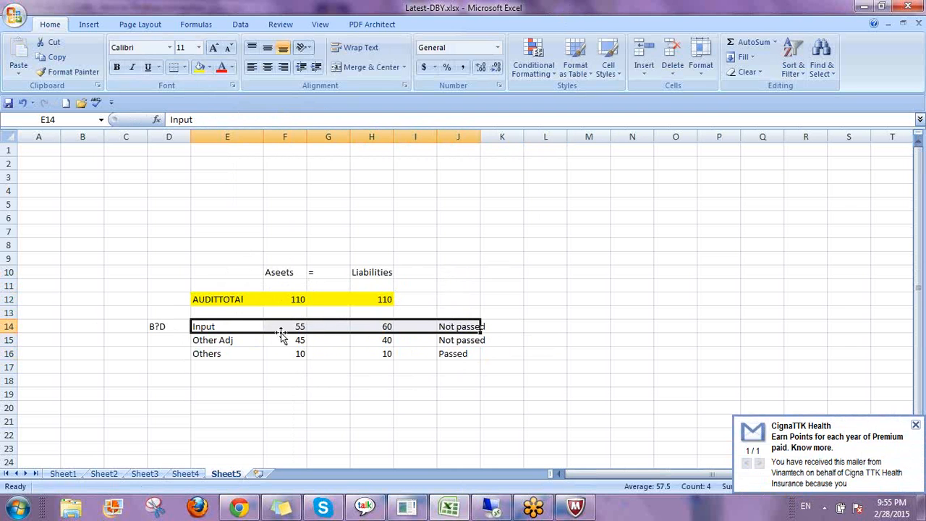
pyautogui.click(227, 298)
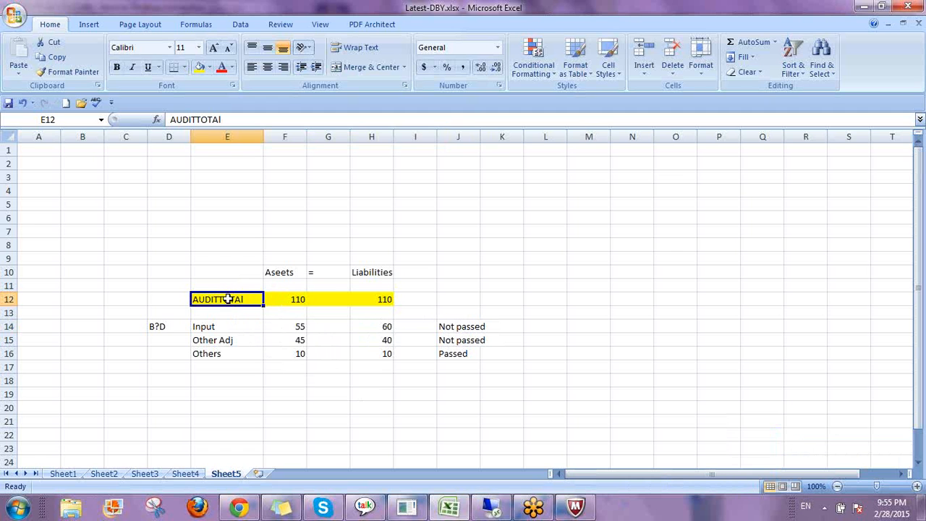
pyautogui.moveTo(276, 272); pyautogui.dragTo(376, 271)
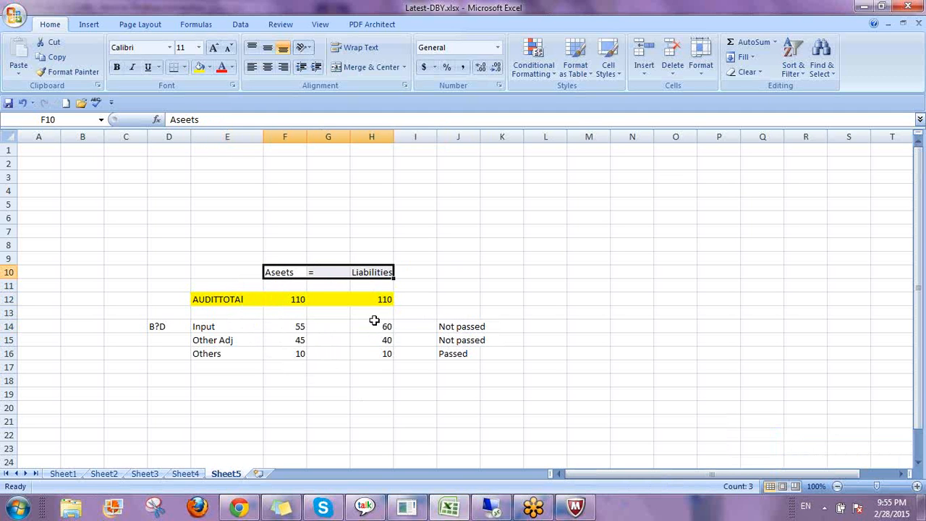
pyautogui.moveTo(292, 297); pyautogui.dragTo(383, 301)
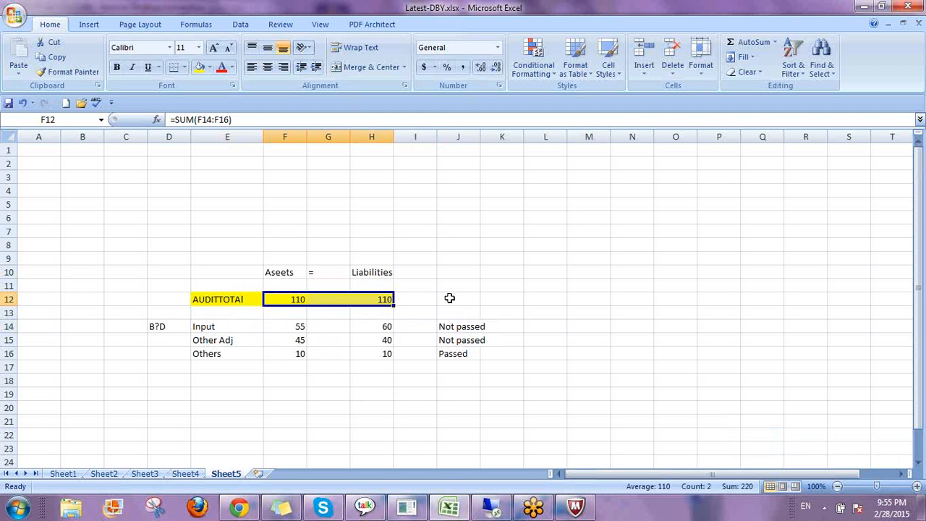
pyautogui.click(513, 284)
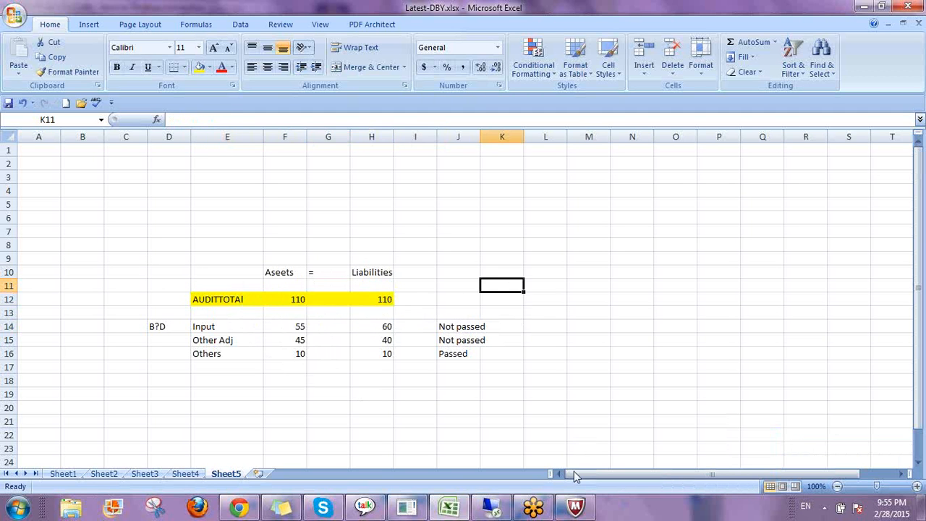
# - Switch to the Remote Desktop session with the consolidation control C_2 and its AUDITTRAIL breakdown dimension
pyautogui.click(534, 509)
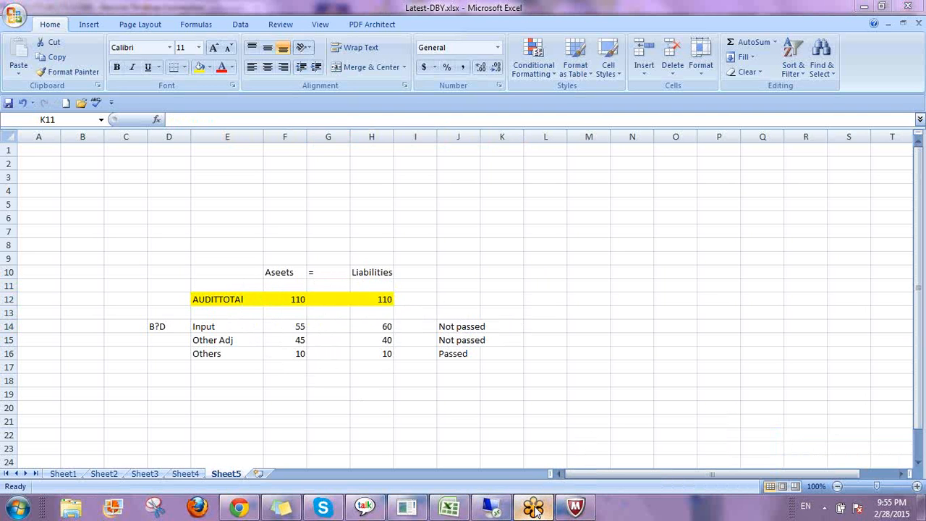
pyautogui.click(863, 6)
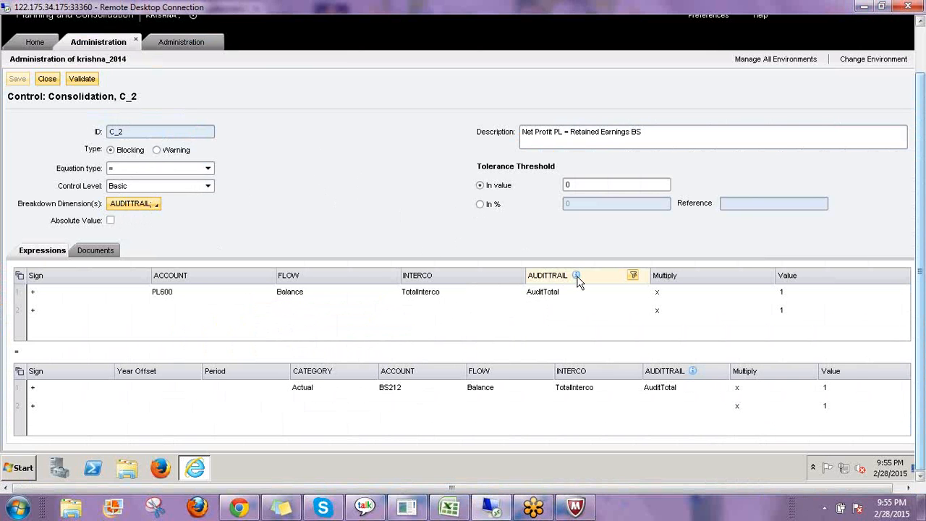
pyautogui.moveTo(577, 279)
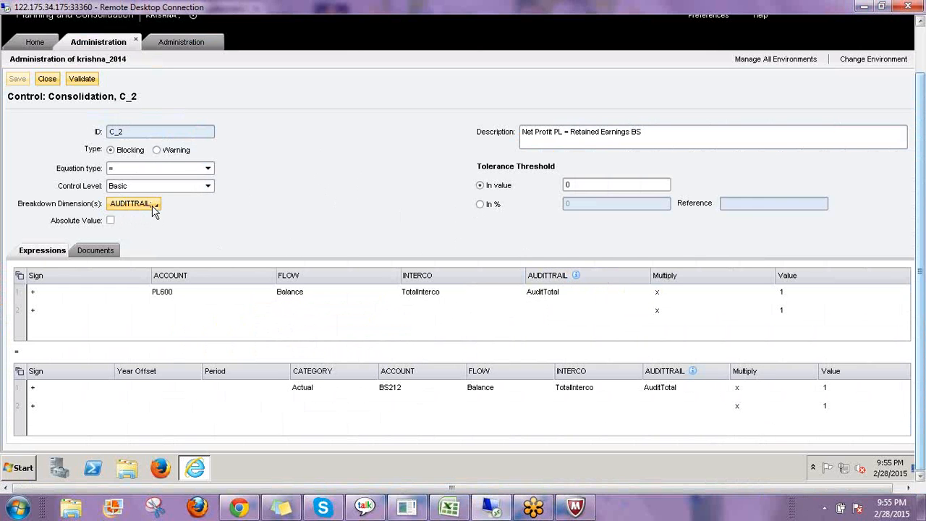
# - Draw a red circled 2 with an F beside it in the blank area next to the control's settings
pyautogui.click(813, 354)
pyautogui.moveTo(322, 181)
pyautogui.mouseDown()
pyautogui.moveTo(328, 213)
pyautogui.moveTo(370, 212)
pyautogui.mouseUp()
pyautogui.moveTo(359, 166)
pyautogui.mouseDown()
pyautogui.moveTo(356, 147)
pyautogui.moveTo(308, 194)
pyautogui.moveTo(362, 145)
pyautogui.mouseUp()
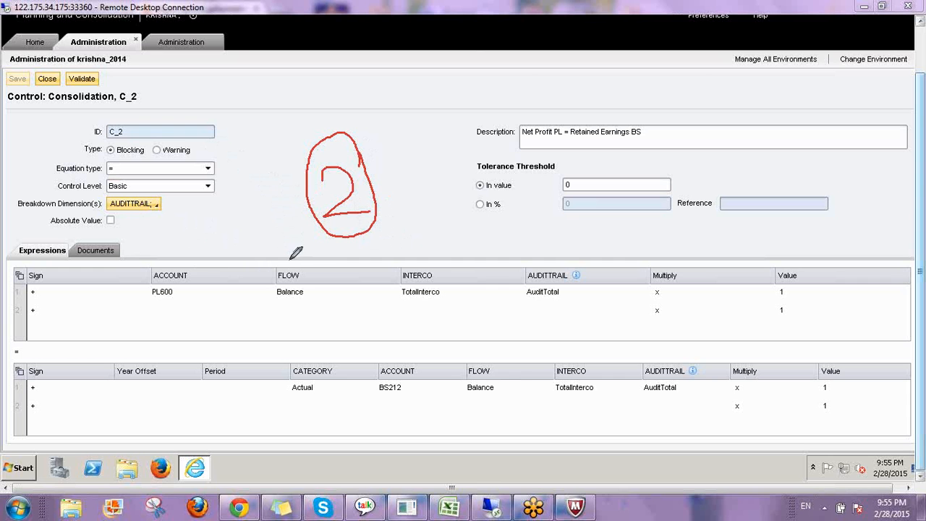
pyautogui.moveTo(266, 176)
pyautogui.mouseDown()
pyautogui.moveTo(256, 233)
pyautogui.moveTo(274, 211)
pyautogui.mouseUp()
pyautogui.click(287, 215)
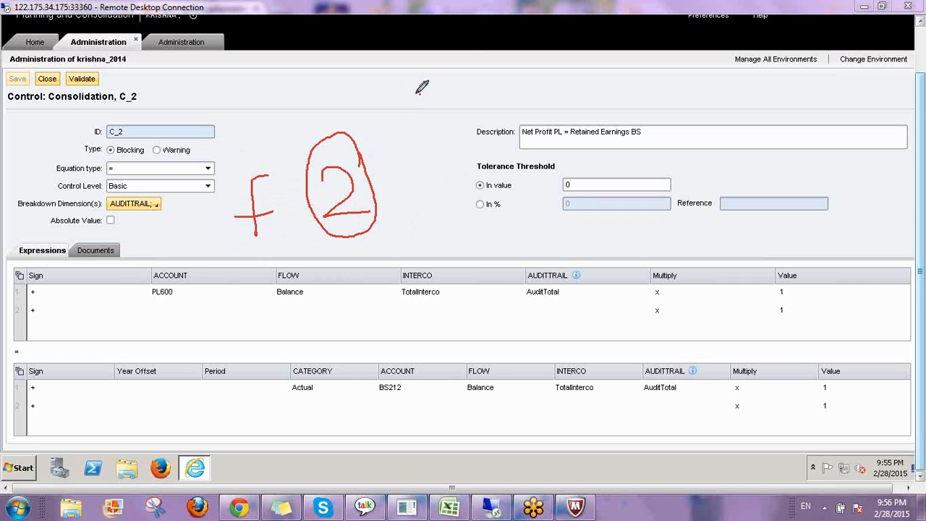
# - Handwrite the red note "Clo — A Inp" across the control's description area
pyautogui.moveTo(422, 92)
pyautogui.mouseDown()
pyautogui.moveTo(442, 128)
pyautogui.moveTo(454, 103)
pyautogui.moveTo(445, 102)
pyautogui.moveTo(490, 122)
pyautogui.moveTo(532, 120)
pyautogui.moveTo(543, 147)
pyautogui.mouseUp()
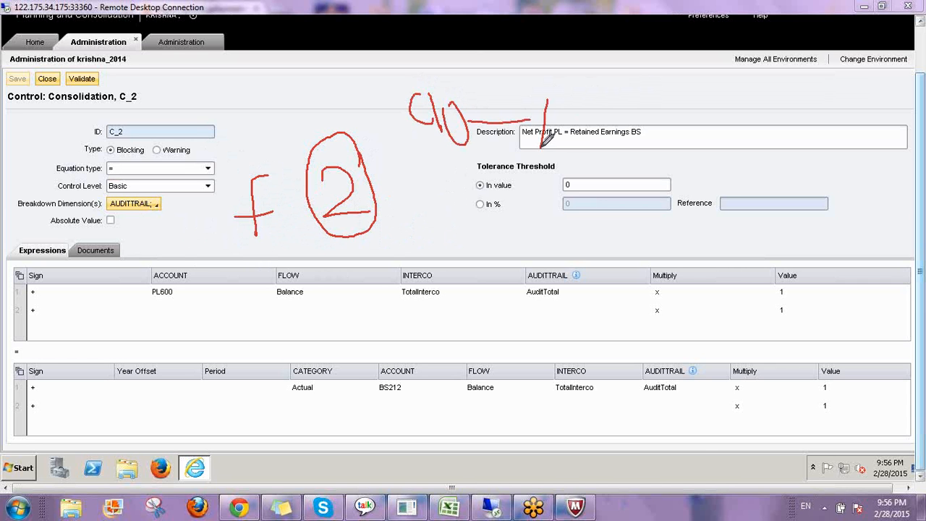
pyautogui.moveTo(550, 99); pyautogui.dragTo(585, 161)
pyautogui.moveTo(606, 96)
pyautogui.mouseDown()
pyautogui.moveTo(621, 158)
pyautogui.moveTo(694, 163)
pyautogui.mouseUp()
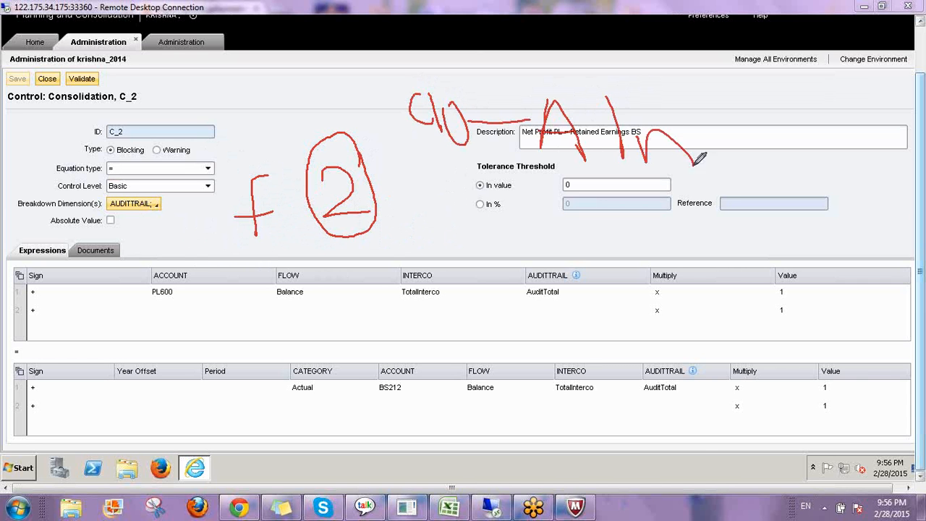
pyautogui.moveTo(716, 133)
pyautogui.mouseDown()
pyautogui.moveTo(722, 189)
pyautogui.moveTo(687, 154)
pyautogui.mouseUp()
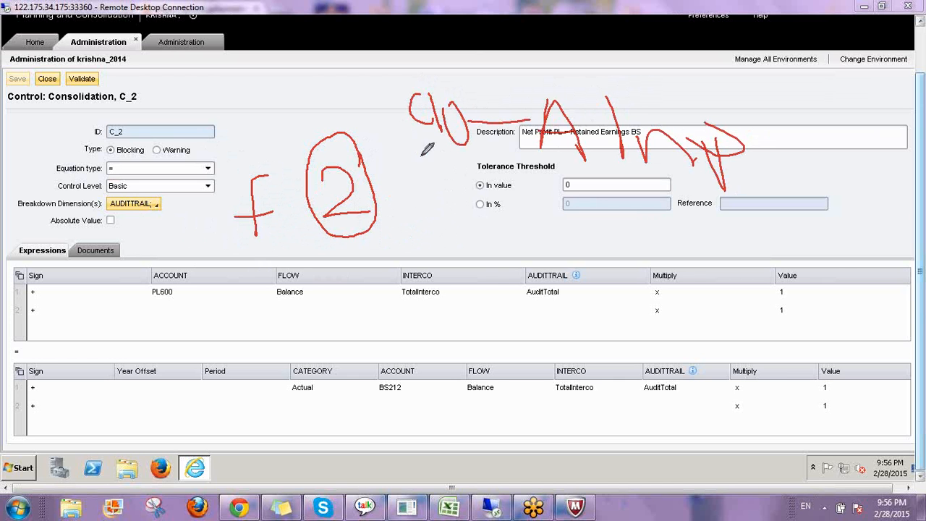
# - Handwrite the red note "Op — Inp" below the first one, with "Ad" and "Other" listed under "Inp"
pyautogui.moveTo(448, 193)
pyautogui.mouseDown()
pyautogui.moveTo(447, 182)
pyautogui.moveTo(488, 282)
pyautogui.mouseUp()
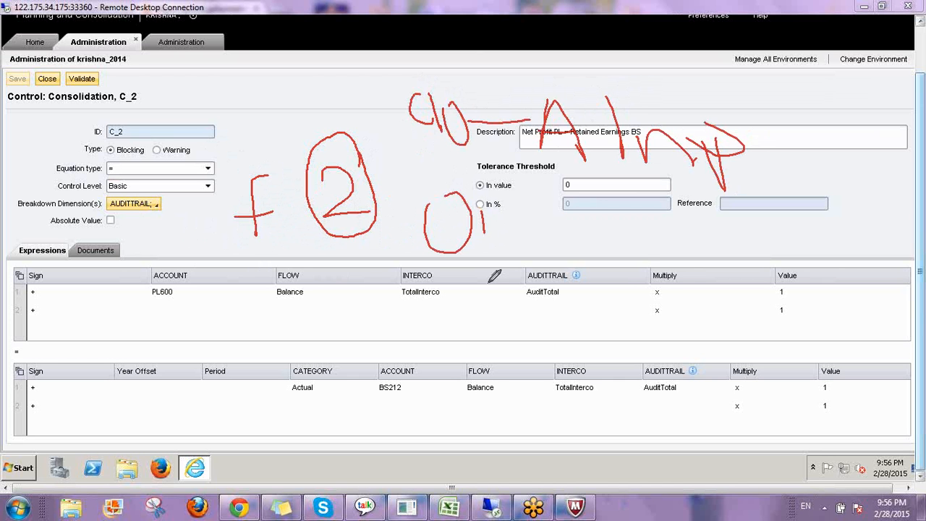
pyautogui.moveTo(483, 225)
pyautogui.mouseDown()
pyautogui.moveTo(521, 217)
pyautogui.moveTo(491, 254)
pyautogui.moveTo(620, 241)
pyautogui.mouseUp()
pyautogui.moveTo(635, 194); pyautogui.dragTo(646, 260)
pyautogui.moveTo(648, 261); pyautogui.dragTo(696, 267)
pyautogui.moveTo(699, 233)
pyautogui.mouseDown()
pyautogui.moveTo(734, 261)
pyautogui.moveTo(715, 272)
pyautogui.mouseUp()
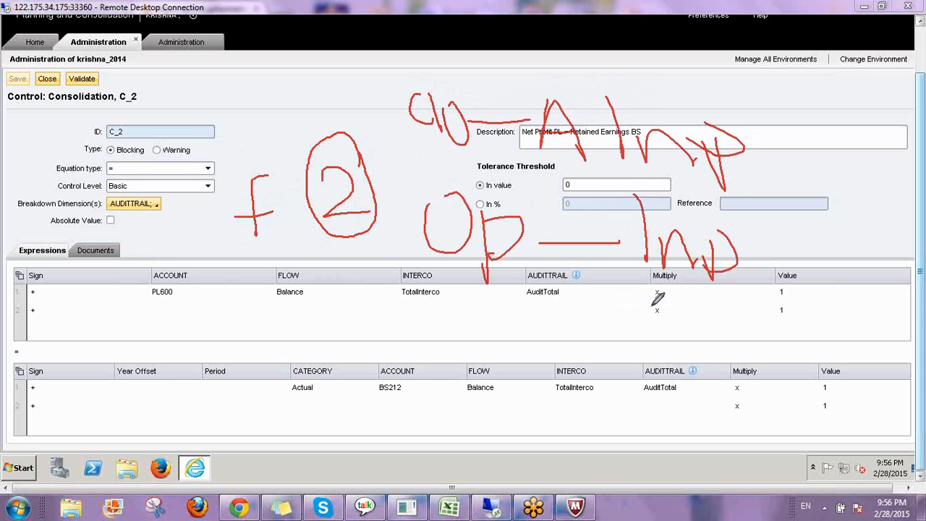
pyautogui.moveTo(655, 304)
pyautogui.mouseDown()
pyautogui.moveTo(653, 368)
pyautogui.moveTo(699, 311)
pyautogui.moveTo(709, 347)
pyautogui.moveTo(724, 353)
pyautogui.mouseUp()
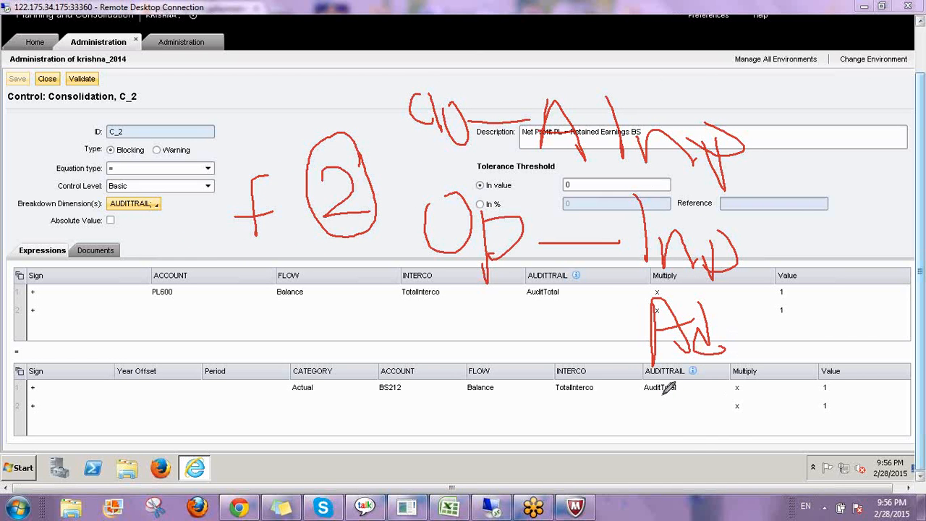
pyautogui.moveTo(673, 397); pyautogui.dragTo(677, 398)
pyautogui.moveTo(738, 386)
pyautogui.mouseDown()
pyautogui.moveTo(775, 420)
pyautogui.moveTo(800, 421)
pyautogui.mouseUp()
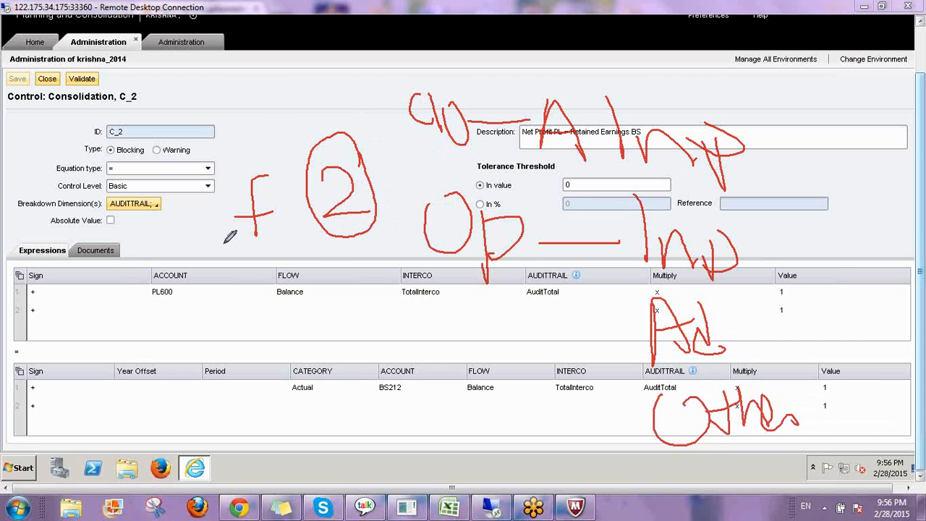
# - Draw a red loop around the F and the circled 2, with a B above the F
pyautogui.moveTo(224, 244); pyautogui.dragTo(414, 154)
pyautogui.moveTo(382, 103); pyautogui.dragTo(279, 235)
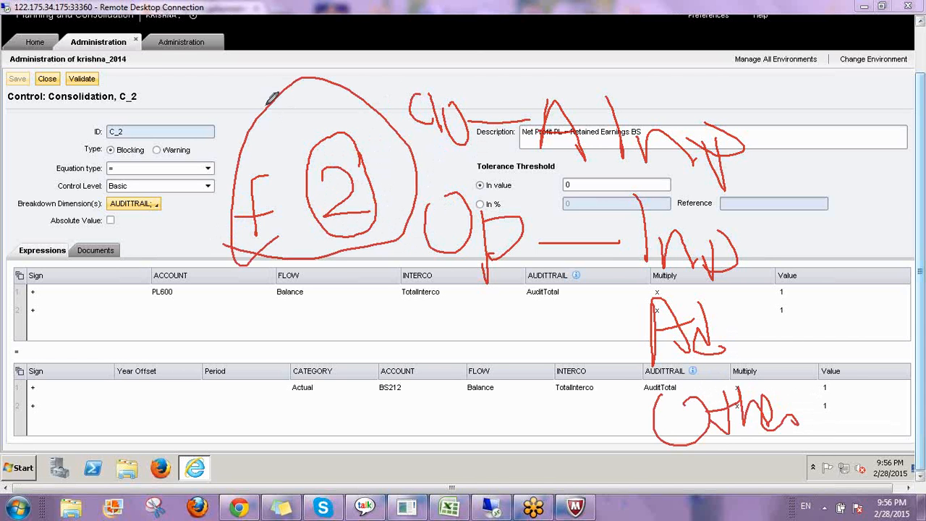
pyautogui.moveTo(267, 103)
pyautogui.mouseDown()
pyautogui.moveTo(284, 155)
pyautogui.moveTo(298, 115)
pyautogui.moveTo(262, 160)
pyautogui.mouseUp()
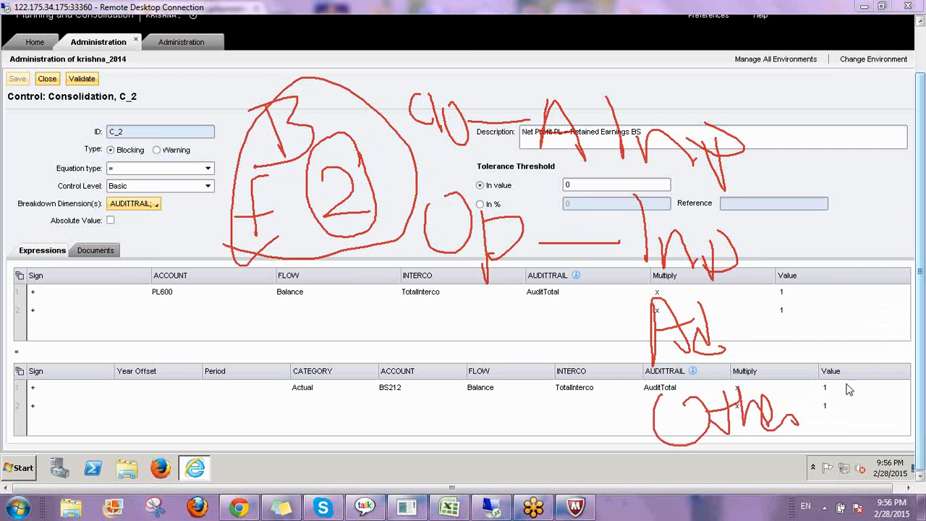
# - Clear the red annotations, return to normal non-drawing mode and dismiss the mail notification
pyautogui.click(831, 410)
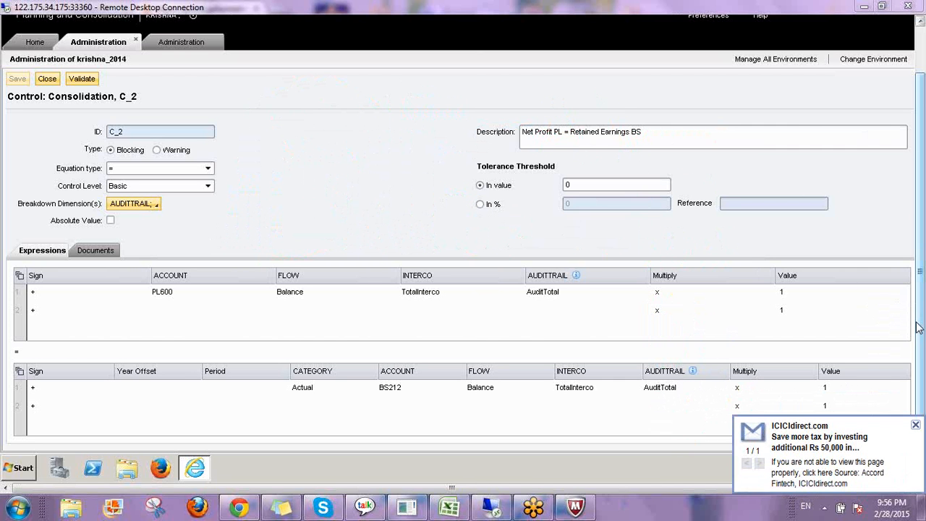
pyautogui.click(868, 338)
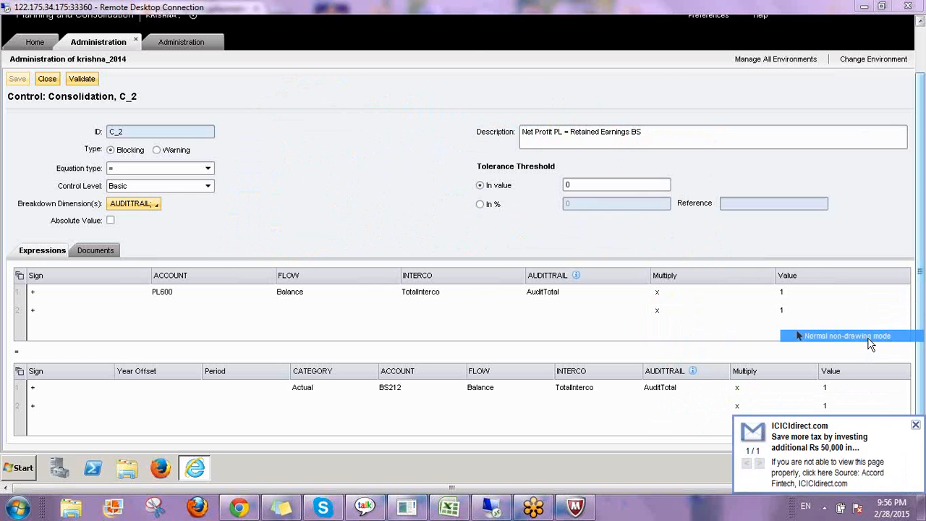
pyautogui.click(915, 425)
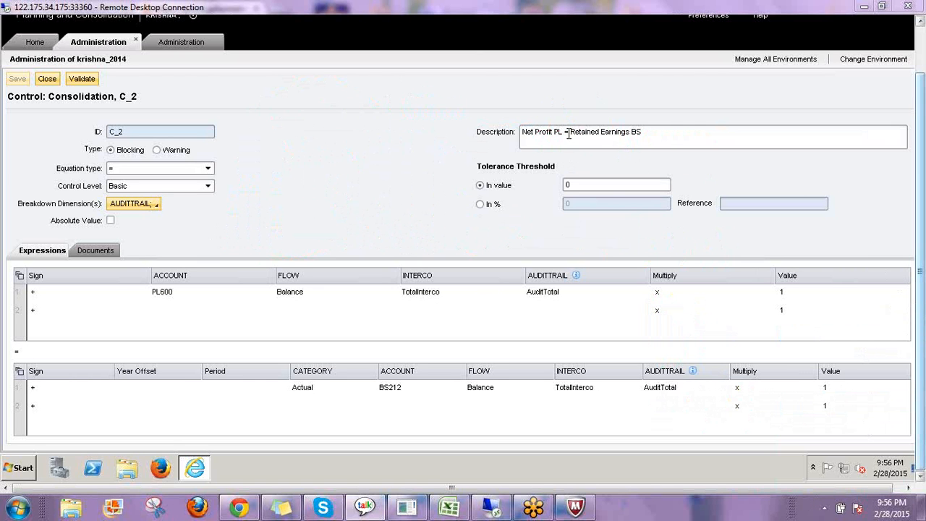
# - Validate the consolidation control C_2 and close it to return to the list of controls
pyautogui.click(648, 135)
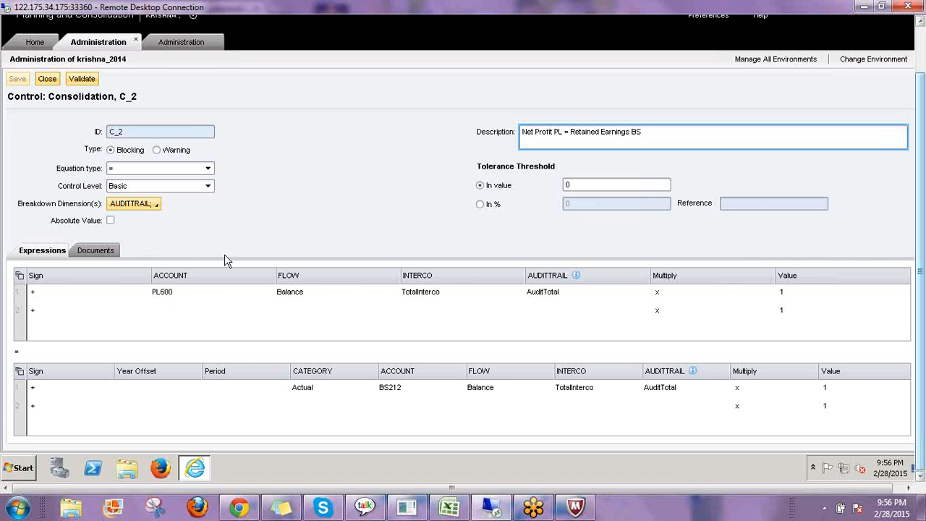
pyautogui.click(89, 79)
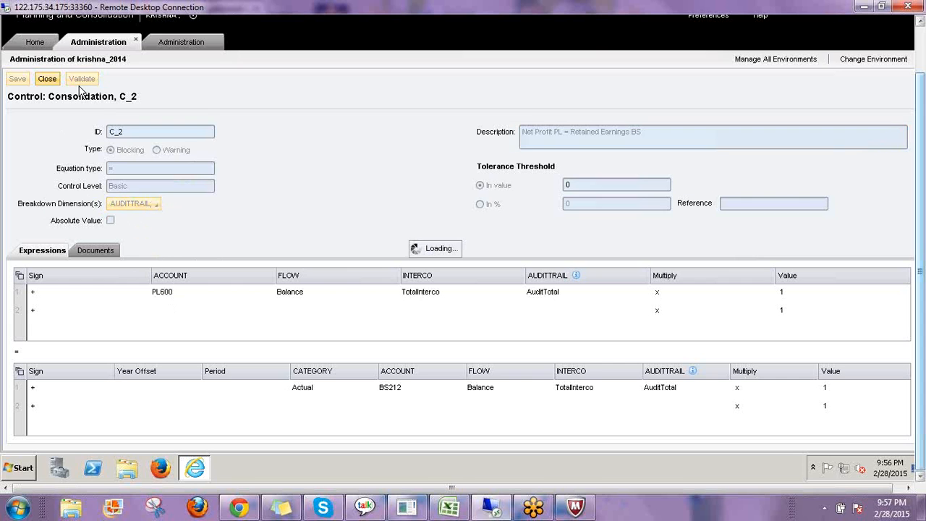
pyautogui.click(48, 79)
pyautogui.click(62, 79)
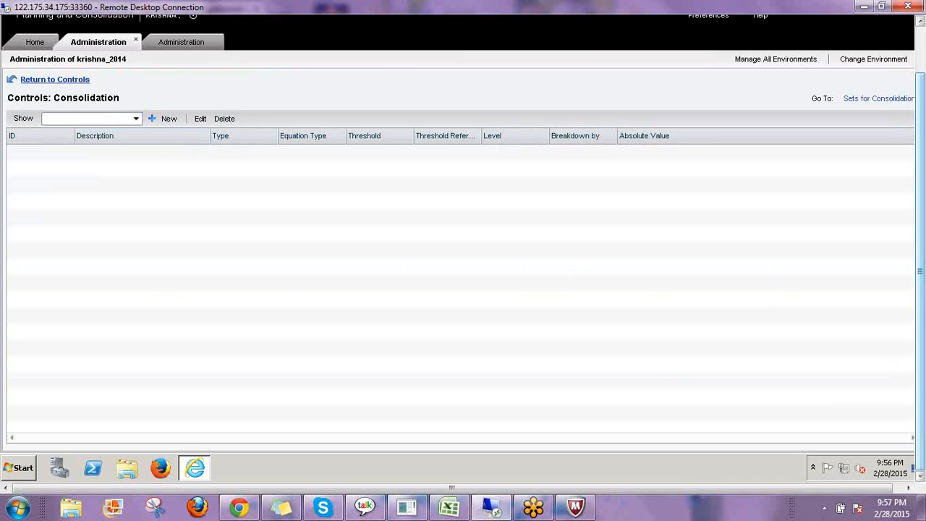
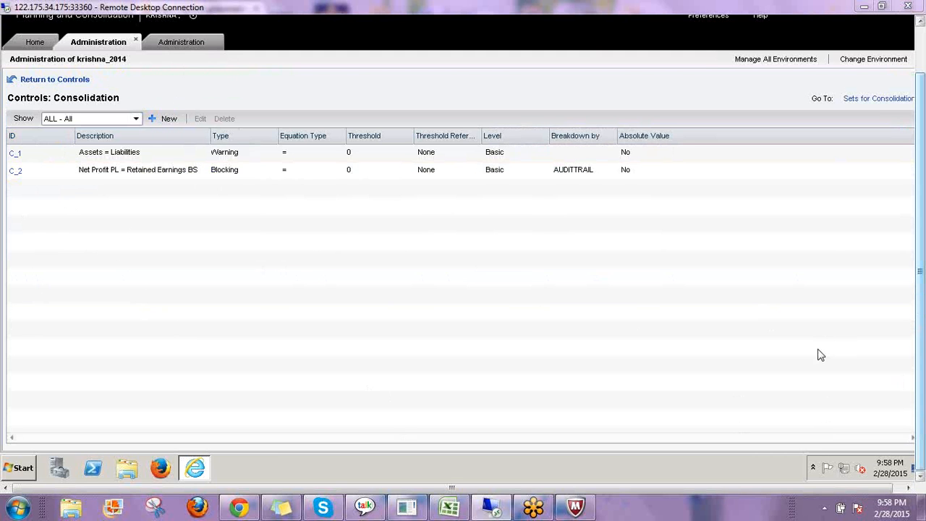
# - Handwrite the red heading "Set" in the blank area below the listed controls
pyautogui.moveTo(349, 233); pyautogui.dragTo(301, 304)
pyautogui.moveTo(354, 264); pyautogui.dragTo(391, 268)
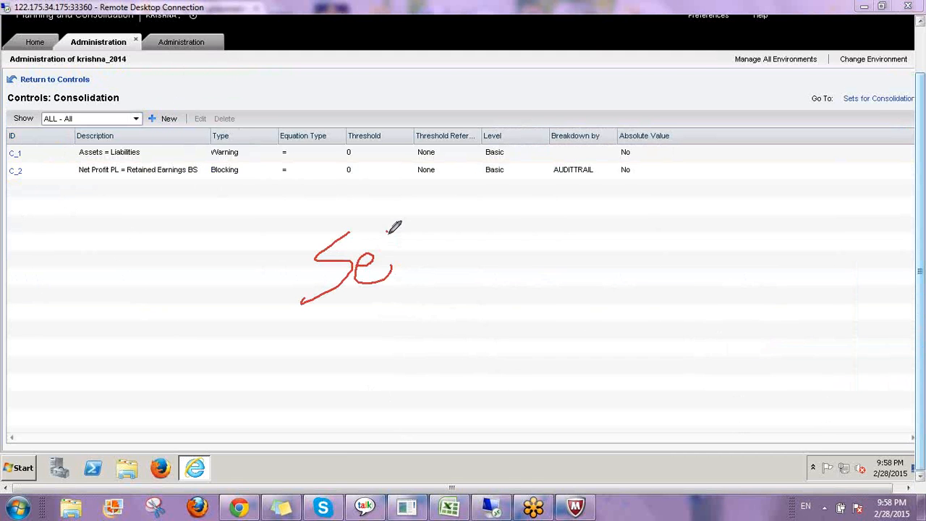
pyautogui.moveTo(388, 232); pyautogui.dragTo(406, 278)
pyautogui.moveTo(370, 251); pyautogui.dragTo(458, 236)
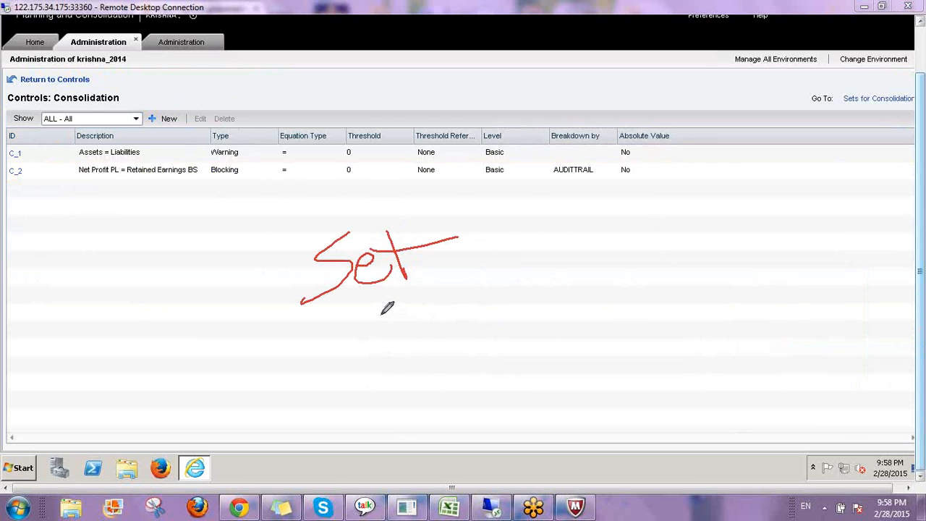
# - Handwrite the red note "S1 = 10 M/C" below the "Set" heading
pyautogui.moveTo(381, 314)
pyautogui.mouseDown()
pyautogui.moveTo(398, 337)
pyautogui.moveTo(369, 368)
pyautogui.mouseUp()
pyautogui.moveTo(416, 342); pyautogui.dragTo(418, 354)
pyautogui.moveTo(452, 307)
pyautogui.mouseDown()
pyautogui.moveTo(478, 301)
pyautogui.moveTo(486, 314)
pyautogui.mouseUp()
pyautogui.moveTo(514, 282)
pyautogui.mouseDown()
pyautogui.moveTo(523, 301)
pyautogui.moveTo(534, 278)
pyautogui.moveTo(528, 285)
pyautogui.moveTo(584, 250)
pyautogui.moveTo(590, 269)
pyautogui.mouseUp()
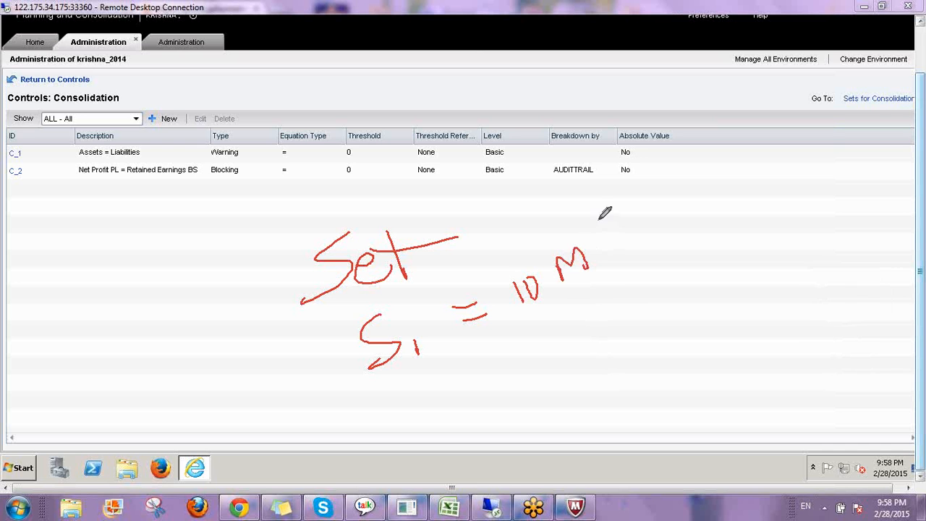
pyautogui.moveTo(599, 220); pyautogui.dragTo(614, 288)
pyautogui.moveTo(661, 230); pyautogui.dragTo(687, 265)
# - Handwrite the red note "S2 = 20 O/C" below the S1 line
pyautogui.moveTo(412, 384)
pyautogui.mouseDown()
pyautogui.moveTo(433, 397)
pyautogui.moveTo(405, 420)
pyautogui.mouseUp()
pyautogui.moveTo(447, 396)
pyautogui.mouseDown()
pyautogui.moveTo(456, 388)
pyautogui.moveTo(497, 410)
pyautogui.mouseUp()
pyautogui.moveTo(495, 375)
pyautogui.mouseDown()
pyautogui.moveTo(516, 371)
pyautogui.moveTo(518, 384)
pyautogui.moveTo(563, 375)
pyautogui.moveTo(586, 357)
pyautogui.mouseUp()
pyautogui.moveTo(621, 325); pyautogui.dragTo(643, 364)
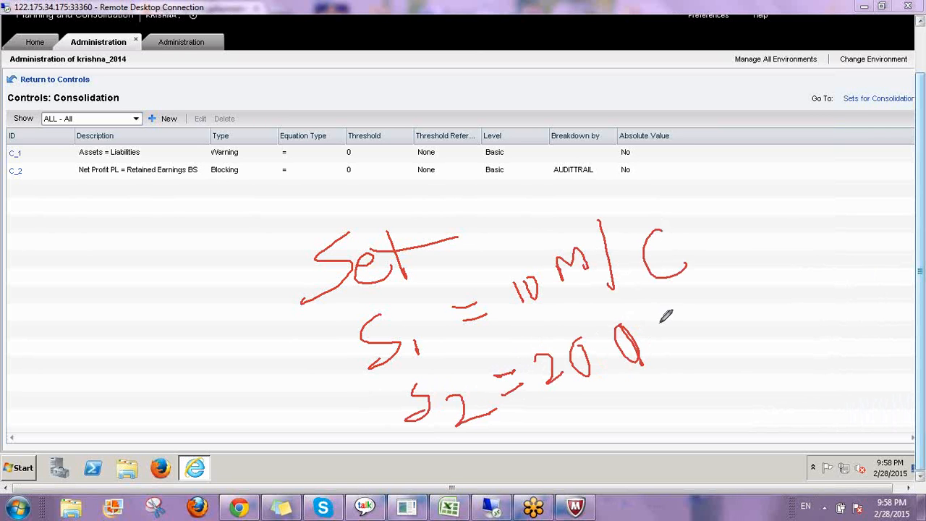
pyautogui.moveTo(660, 304); pyautogui.dragTo(665, 378)
pyautogui.moveTo(702, 314); pyautogui.dragTo(772, 351)
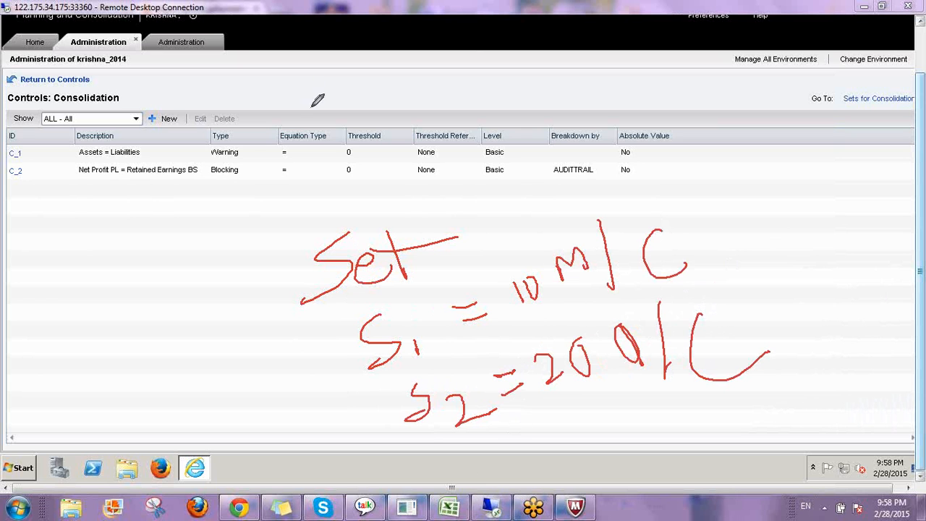
# - Handwrite "Ass" in red above the controls list, followed by the months "Jan", "Feb" and "Mar" in one row
pyautogui.moveTo(305, 86); pyautogui.dragTo(306, 118)
pyautogui.moveTo(283, 112)
pyautogui.mouseDown()
pyautogui.moveTo(334, 100)
pyautogui.moveTo(334, 129)
pyautogui.mouseUp()
pyautogui.moveTo(367, 90)
pyautogui.mouseDown()
pyautogui.moveTo(383, 112)
pyautogui.moveTo(341, 129)
pyautogui.mouseUp()
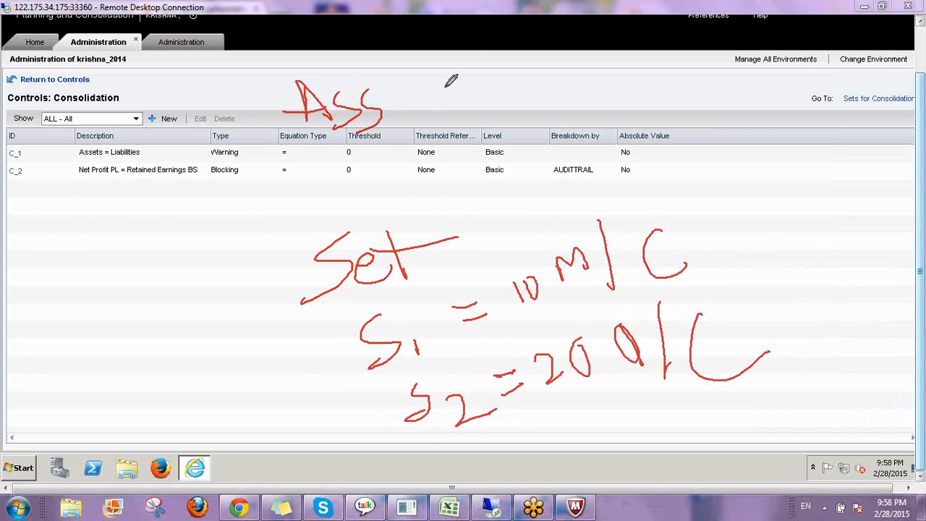
pyautogui.moveTo(471, 78)
pyautogui.mouseDown()
pyautogui.moveTo(468, 112)
pyautogui.moveTo(539, 78)
pyautogui.moveTo(555, 95)
pyautogui.mouseUp()
pyautogui.moveTo(667, 66)
pyautogui.mouseDown()
pyautogui.moveTo(637, 68)
pyautogui.moveTo(602, 128)
pyautogui.moveTo(623, 109)
pyautogui.mouseUp()
pyautogui.moveTo(626, 113); pyautogui.dragTo(676, 125)
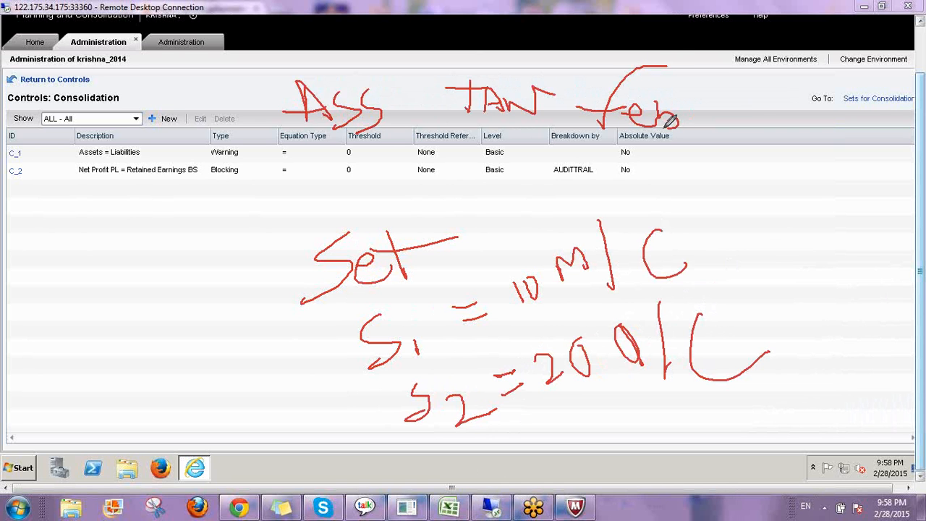
pyautogui.moveTo(734, 94)
pyautogui.mouseDown()
pyautogui.moveTo(741, 125)
pyautogui.moveTo(766, 92)
pyautogui.moveTo(789, 131)
pyautogui.moveTo(820, 113)
pyautogui.moveTo(839, 148)
pyautogui.mouseUp()
# - Handwrite "S1" in red under Jan and under Feb, and "S2" under Mar
pyautogui.moveTo(499, 165)
pyautogui.mouseDown()
pyautogui.moveTo(548, 179)
pyautogui.moveTo(471, 217)
pyautogui.mouseUp()
pyautogui.moveTo(540, 189); pyautogui.dragTo(537, 227)
pyautogui.moveTo(616, 168)
pyautogui.mouseDown()
pyautogui.moveTo(630, 168)
pyautogui.moveTo(612, 215)
pyautogui.mouseUp()
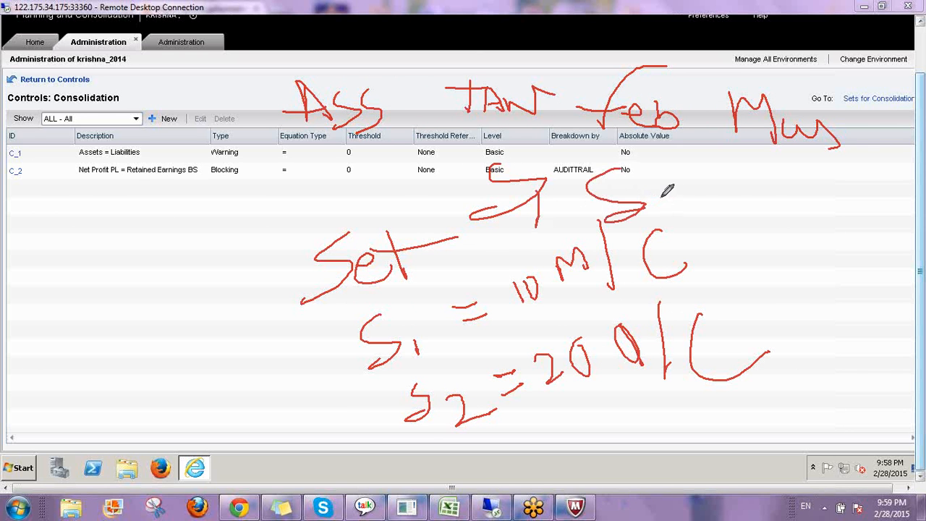
pyautogui.moveTo(661, 189); pyautogui.dragTo(661, 217)
pyautogui.moveTo(768, 165)
pyautogui.mouseDown()
pyautogui.moveTo(731, 215)
pyautogui.moveTo(717, 217)
pyautogui.moveTo(802, 229)
pyautogui.mouseUp()
# - Circle the Mar and S2 column in red and add tick marks to Jan, Feb and their S1 entries
pyautogui.moveTo(850, 114)
pyautogui.mouseDown()
pyautogui.moveTo(817, 62)
pyautogui.moveTo(728, 124)
pyautogui.moveTo(769, 244)
pyautogui.moveTo(833, 145)
pyautogui.mouseUp()
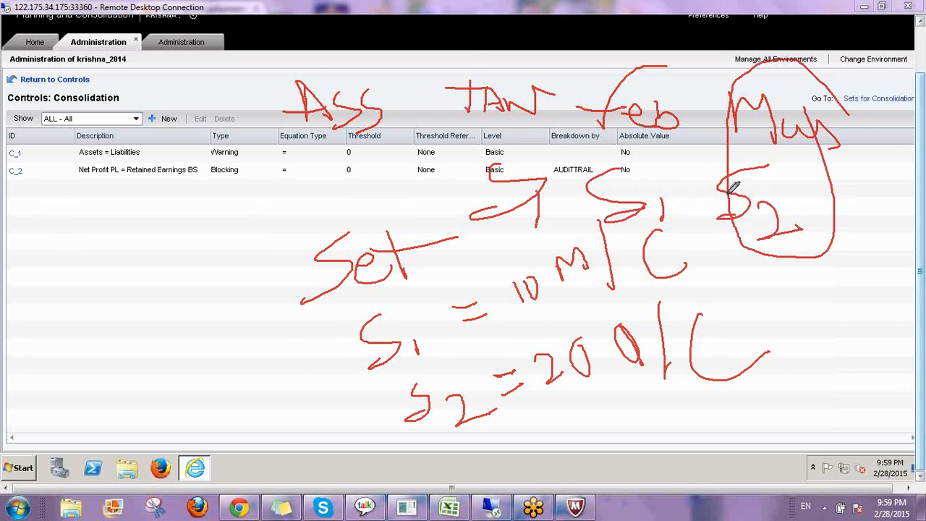
pyautogui.moveTo(502, 68); pyautogui.dragTo(565, 22)
pyautogui.moveTo(600, 72); pyautogui.dragTo(654, 28)
pyautogui.moveTo(496, 223); pyautogui.dragTo(549, 178)
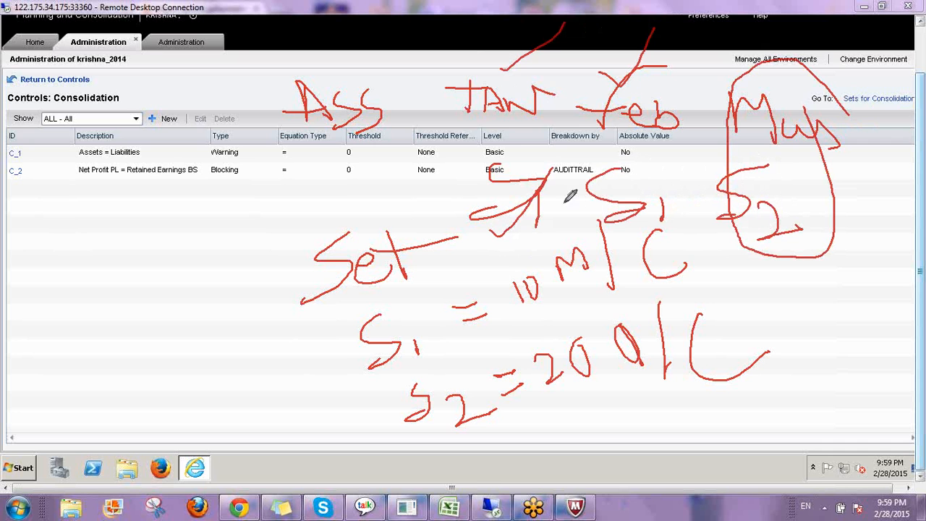
pyautogui.moveTo(609, 218); pyautogui.dragTo(657, 145)
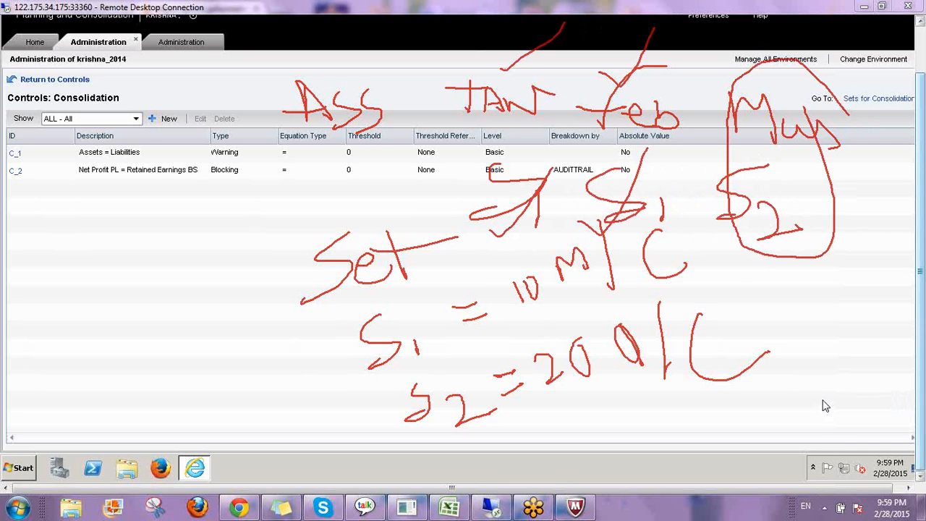
# - Clear the red notes and open control set SET_1 from the consolidation control sets
pyautogui.press('Escape')
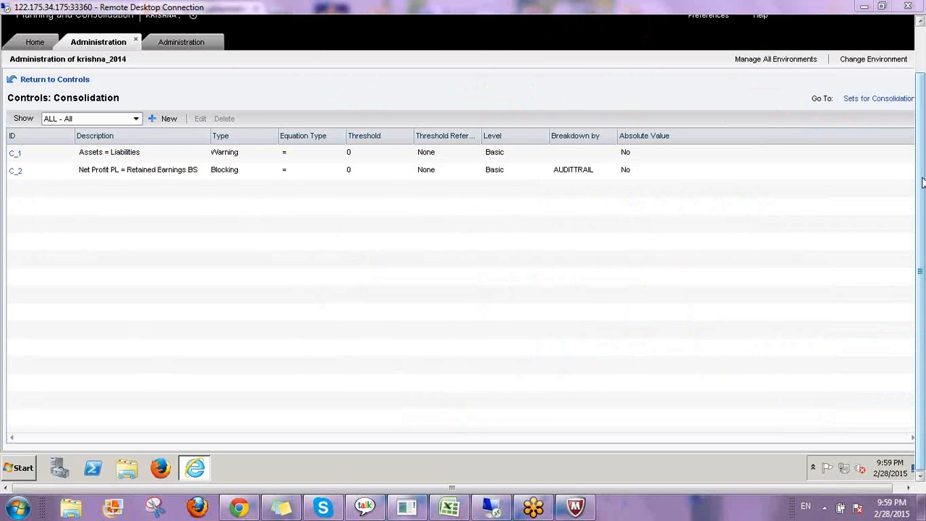
pyautogui.click(864, 104)
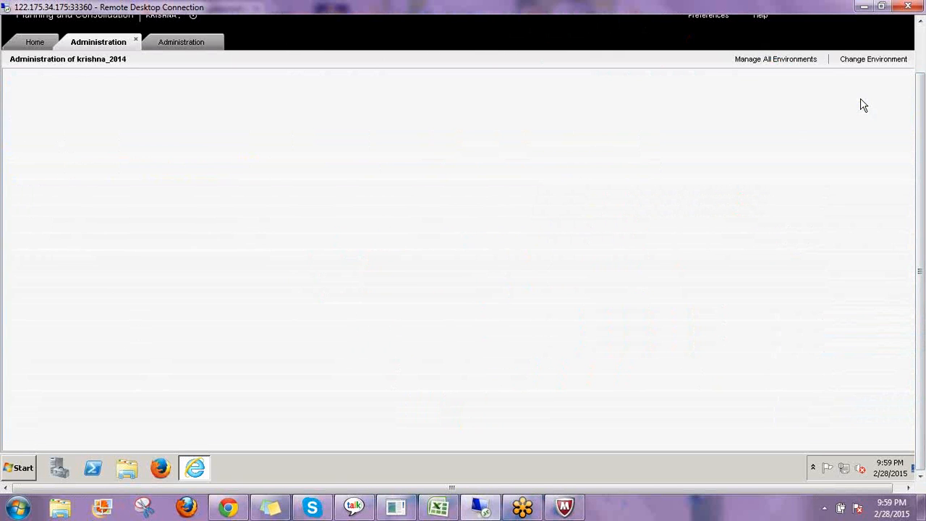
pyautogui.click(20, 157)
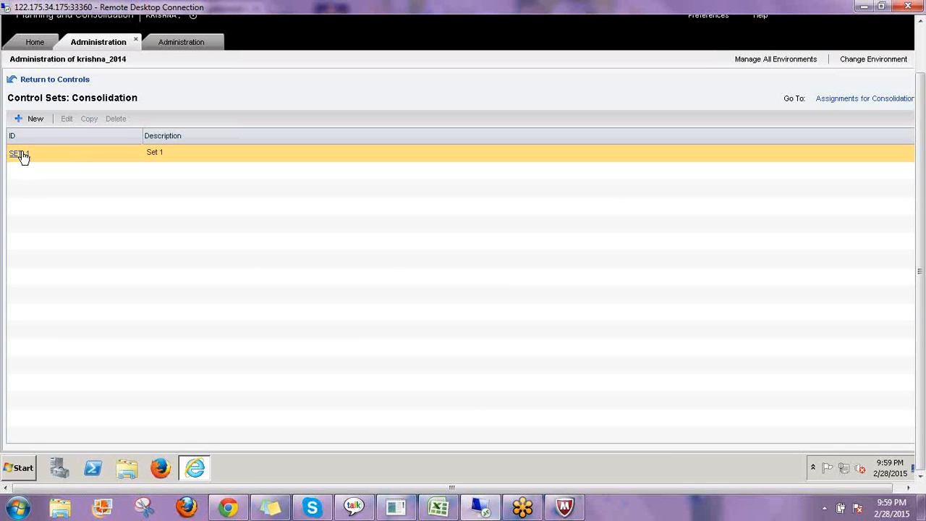
pyautogui.click(19, 157)
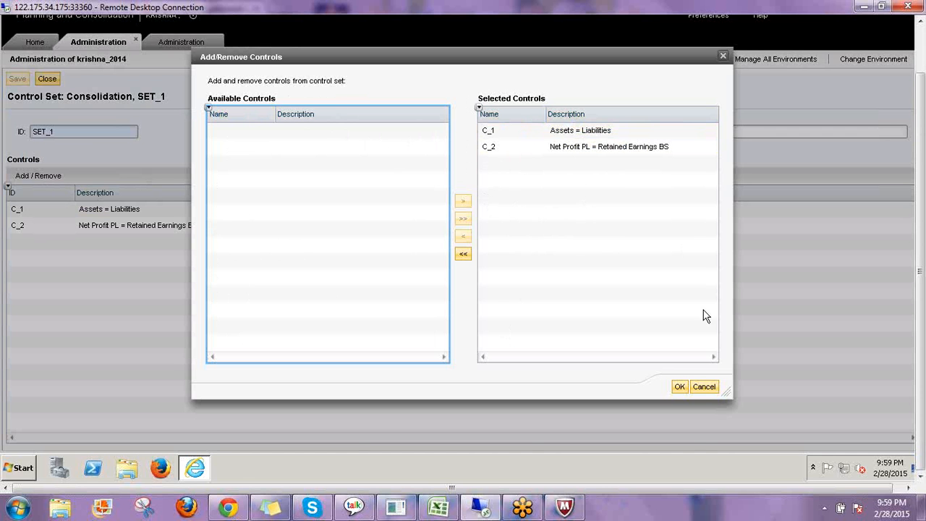
# - Confirm C_1 and C_2 as the selected controls of SET_1, then save and close the control set
pyautogui.click(680, 386)
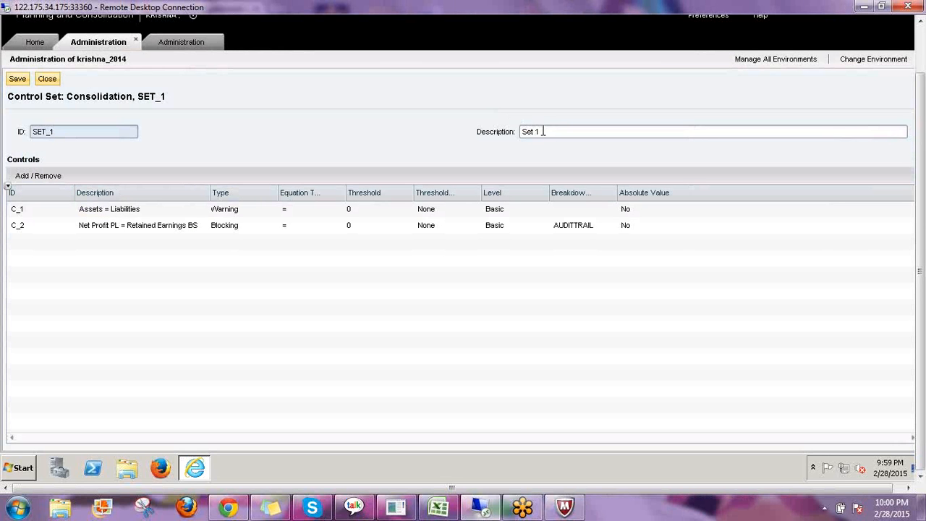
pyautogui.click(550, 131)
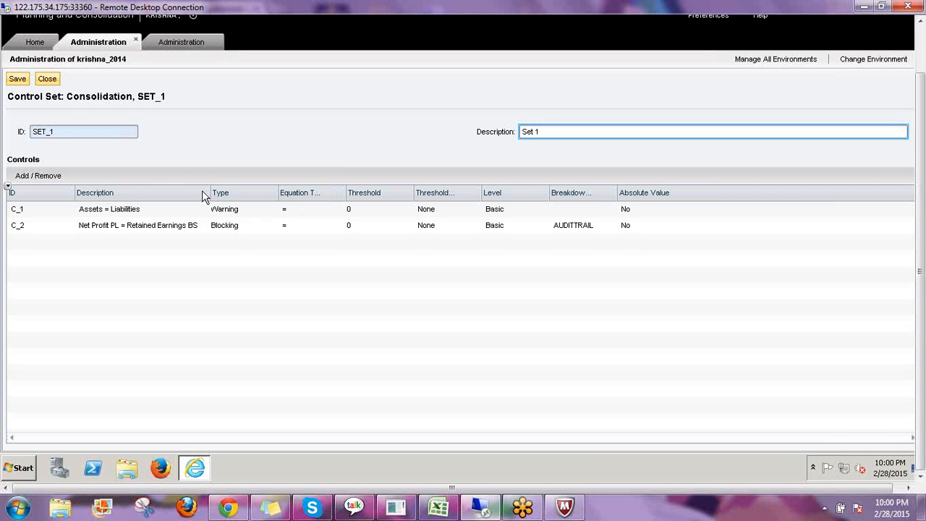
pyautogui.click(222, 229)
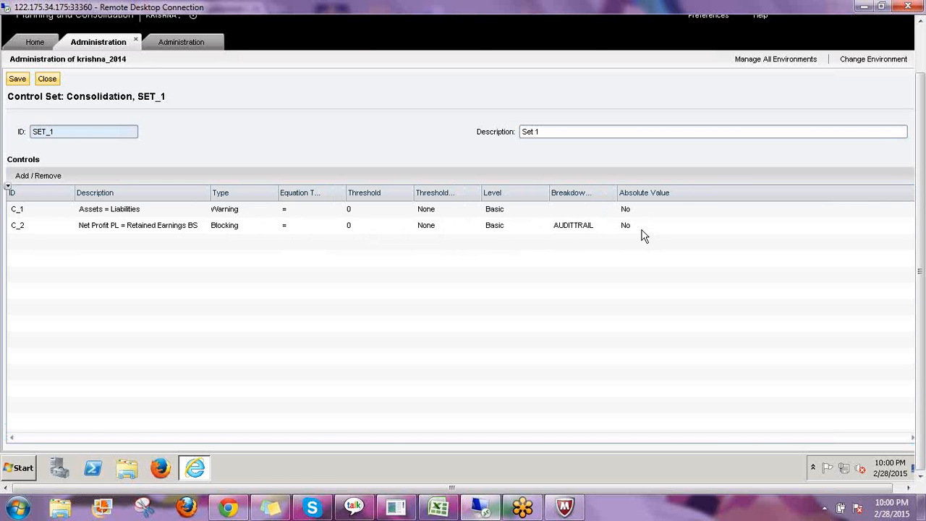
pyautogui.click(18, 80)
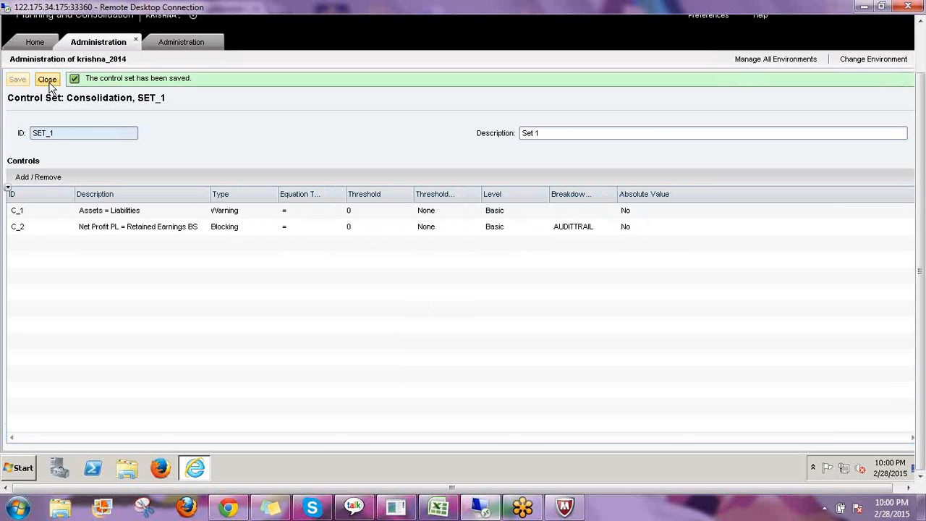
pyautogui.click(48, 81)
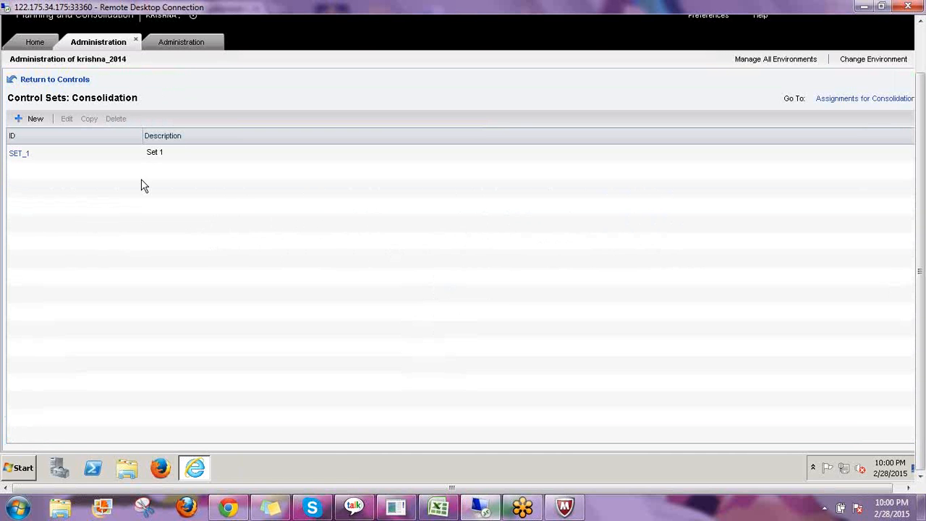
# - Open the assignments for consolidation and show them as Control Sets by Time
pyautogui.click(65, 156)
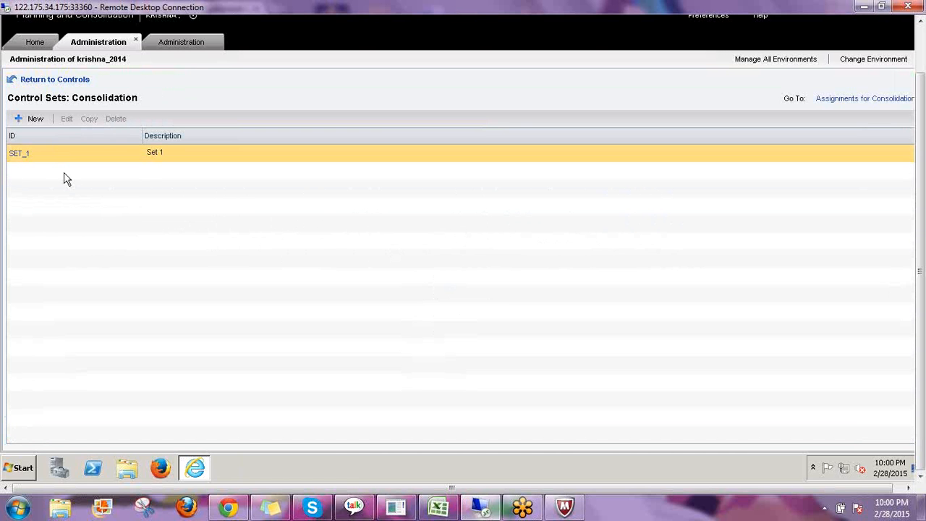
pyautogui.click(837, 99)
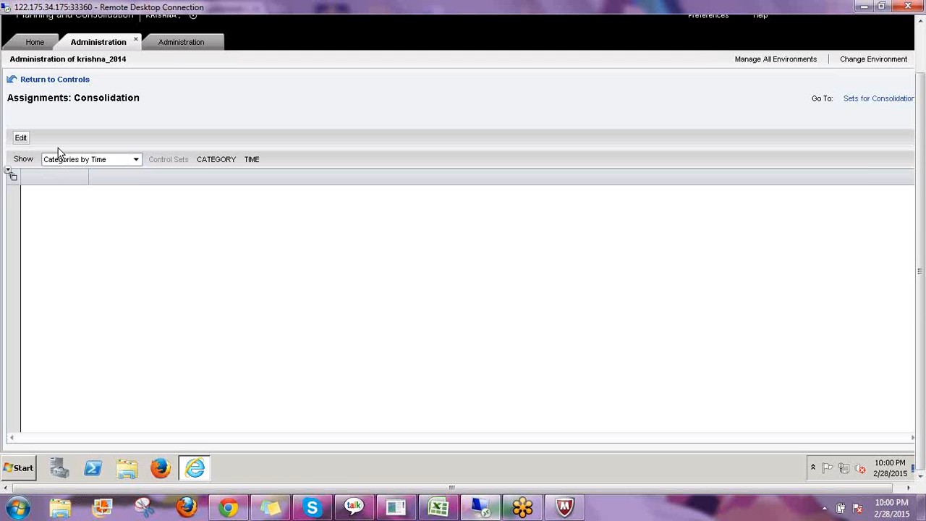
pyautogui.click(72, 160)
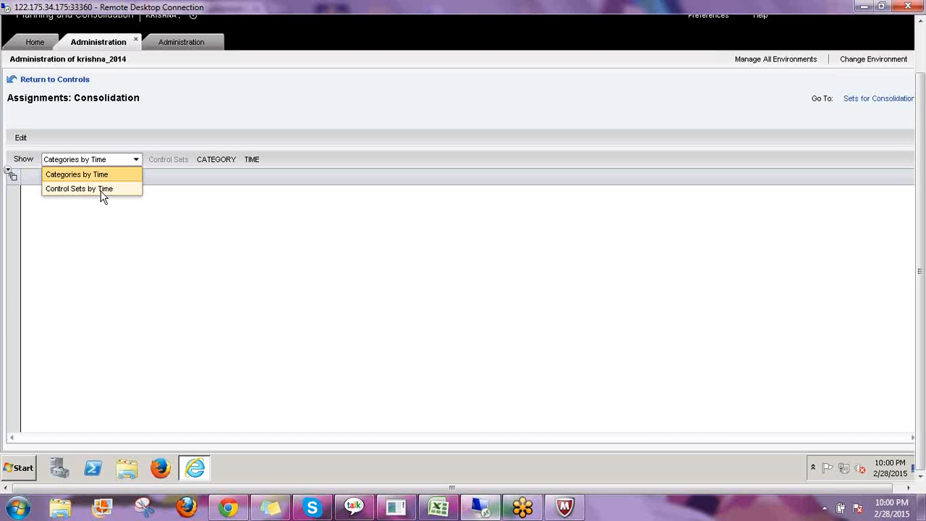
pyautogui.click(101, 189)
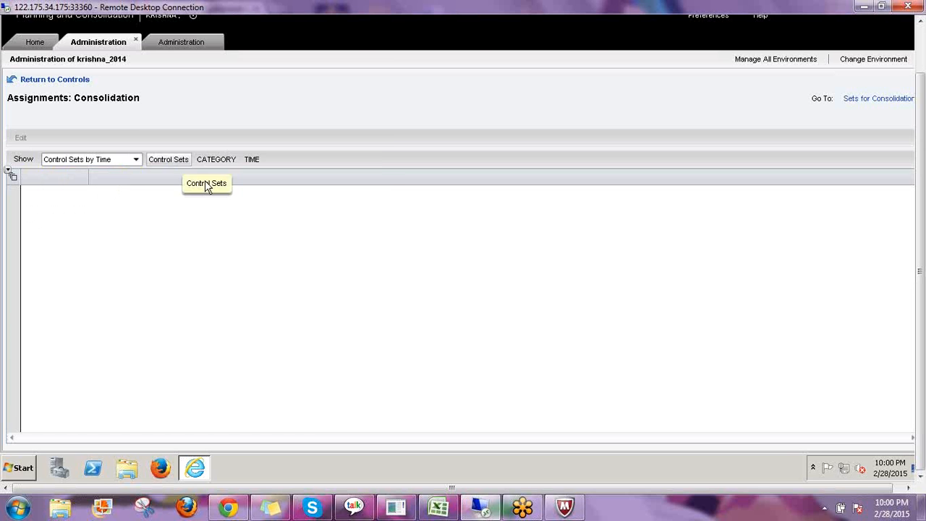
# - Choose SET_1 as the control set displayed in the consolidation assignments
pyautogui.click(205, 178)
pyautogui.click(185, 144)
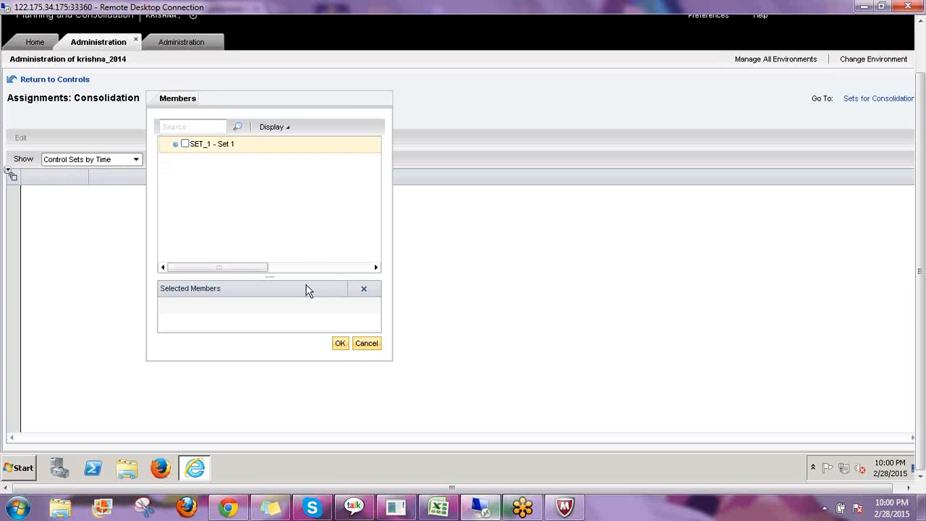
pyautogui.click(339, 340)
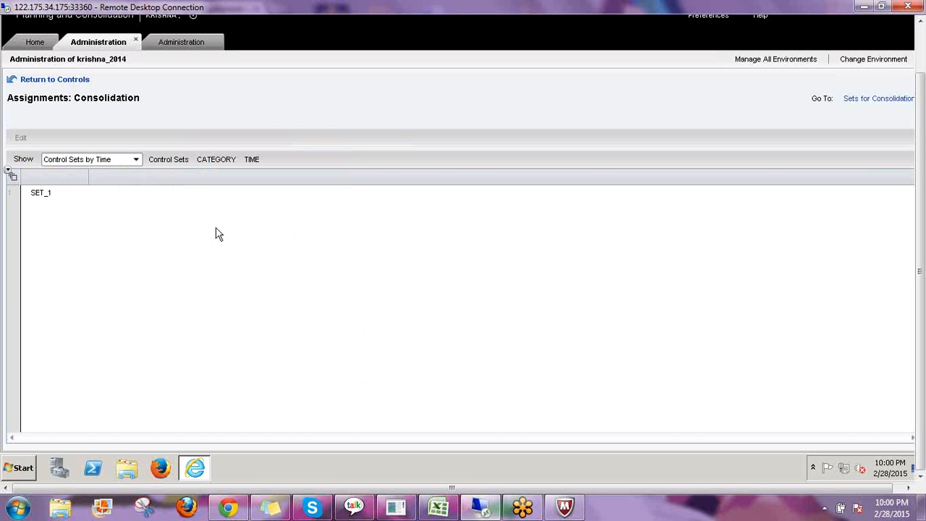
# - Show the consolidation assignments as Categories by Time for category Actual and time member 2013.TOTAL
pyautogui.click(136, 160)
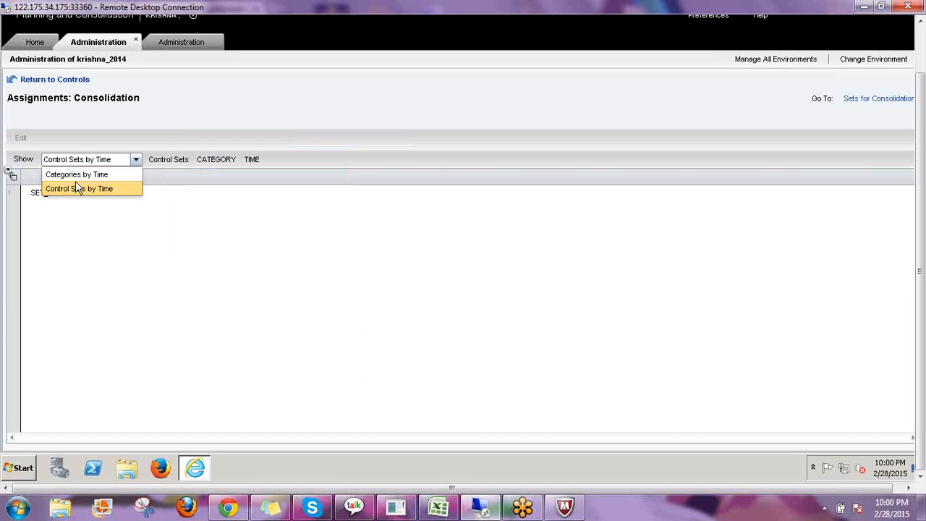
pyautogui.click(72, 176)
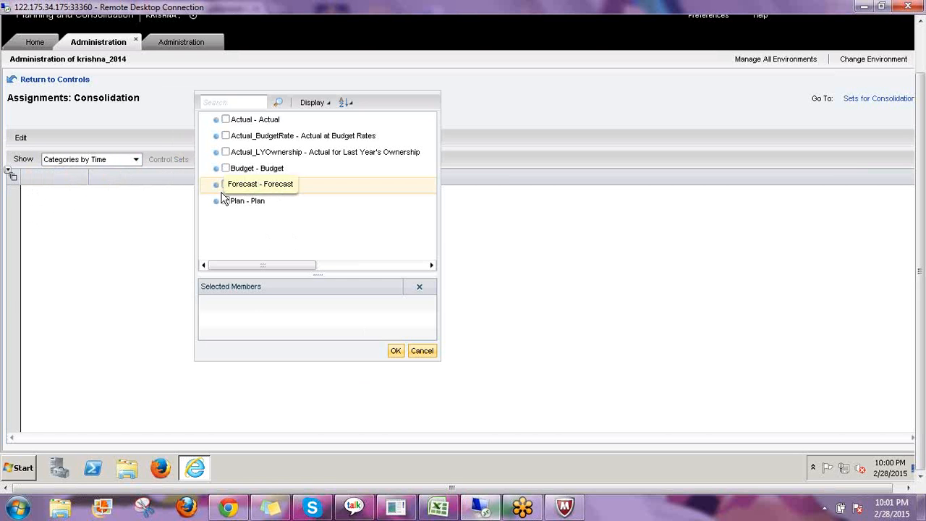
pyautogui.click(226, 119)
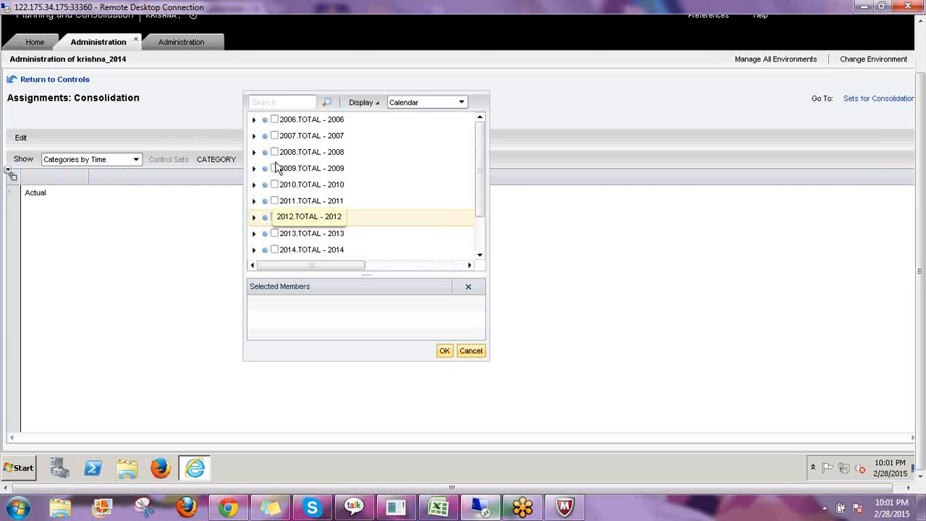
pyautogui.click(254, 233)
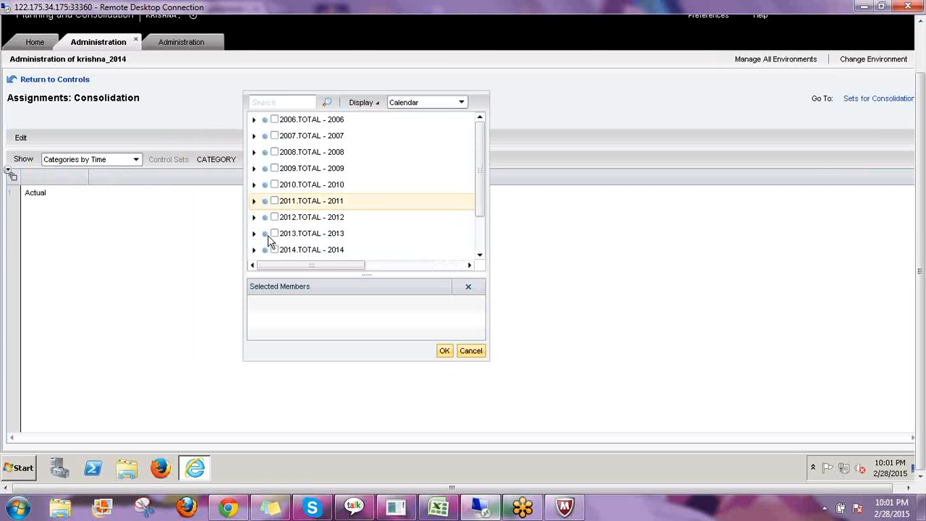
pyautogui.click(477, 215)
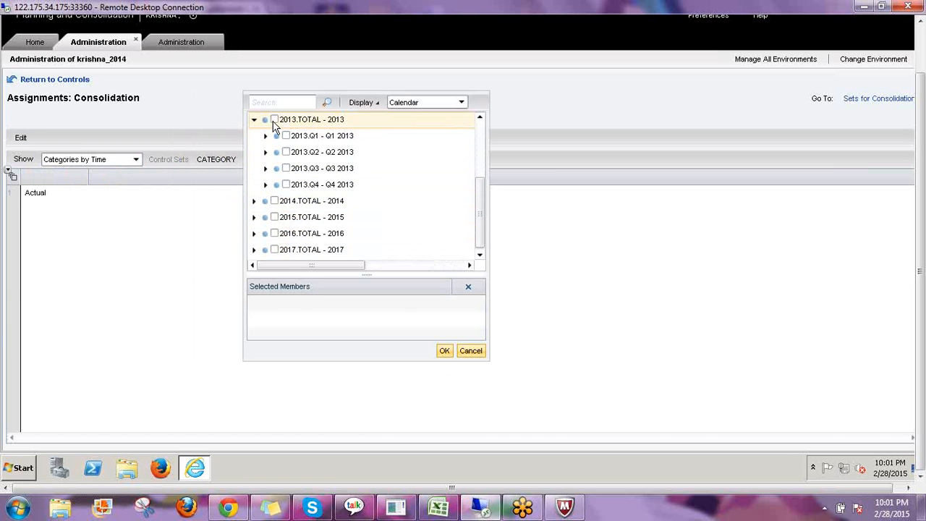
pyautogui.click(443, 351)
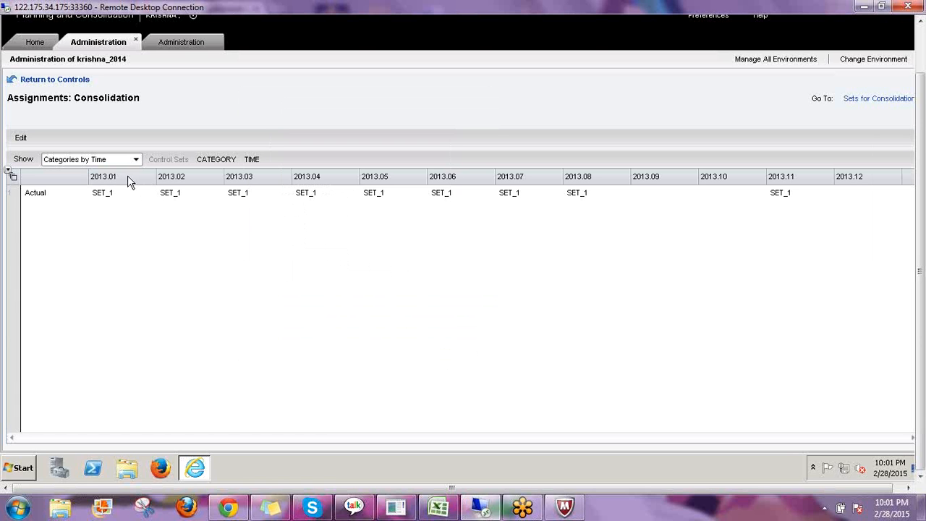
pyautogui.click(130, 182)
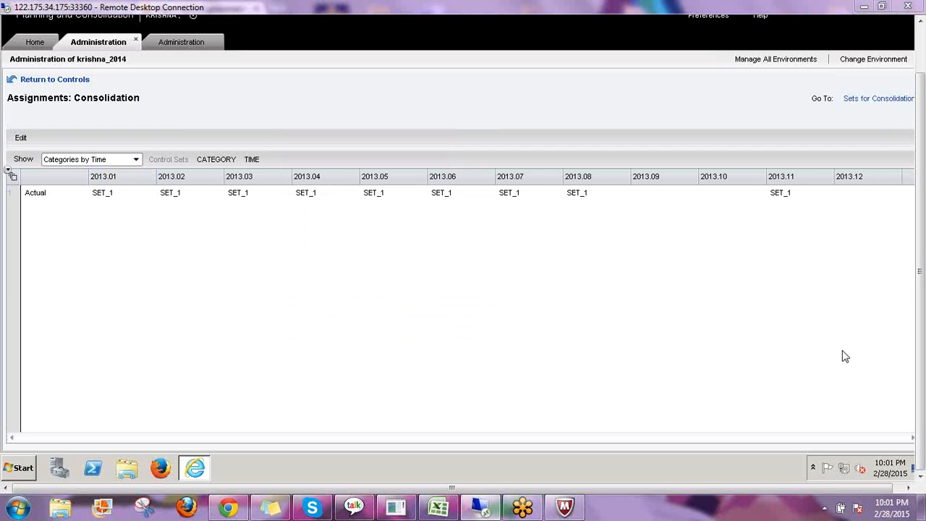
# - Tick months 2013.01 to 2013.03 in red, noting S1 under Actual, 2013.01 and 2013.02, and S2 under 2013.03
pyautogui.moveTo(128, 185); pyautogui.dragTo(180, 136)
pyautogui.moveTo(192, 179); pyautogui.dragTo(235, 135)
pyautogui.moveTo(265, 181); pyautogui.dragTo(319, 123)
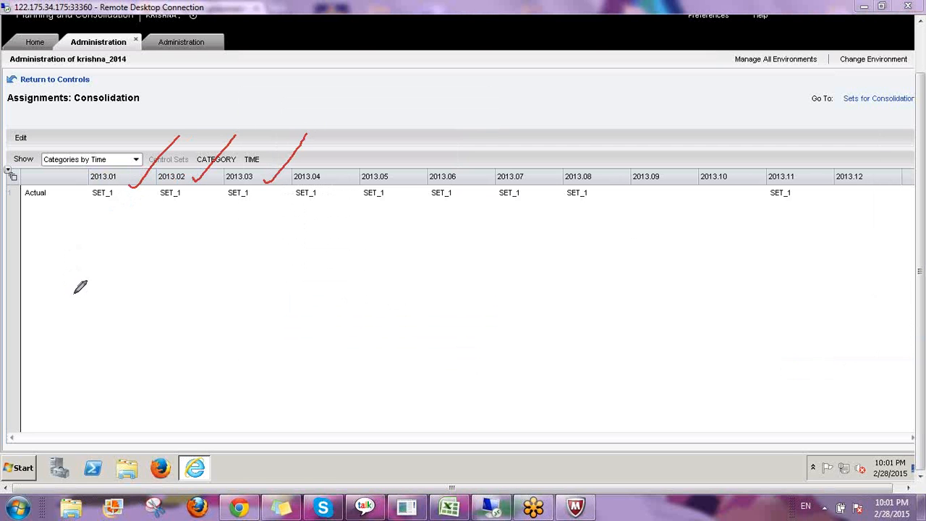
pyautogui.moveTo(87, 269); pyautogui.dragTo(41, 332)
pyautogui.moveTo(91, 306); pyautogui.dragTo(88, 346)
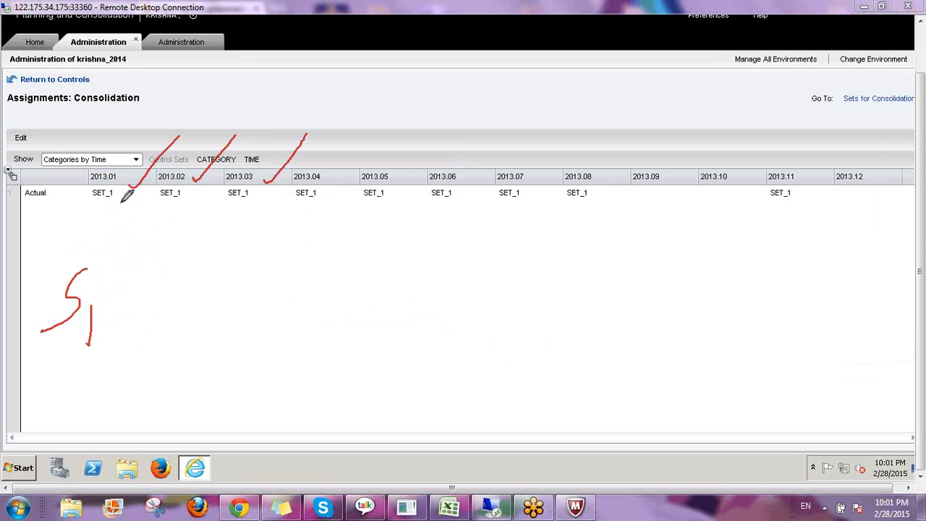
pyautogui.moveTo(112, 209)
pyautogui.mouseDown()
pyautogui.moveTo(82, 242)
pyautogui.moveTo(109, 251)
pyautogui.mouseUp()
pyautogui.moveTo(179, 209)
pyautogui.mouseDown()
pyautogui.moveTo(161, 242)
pyautogui.moveTo(187, 257)
pyautogui.mouseUp()
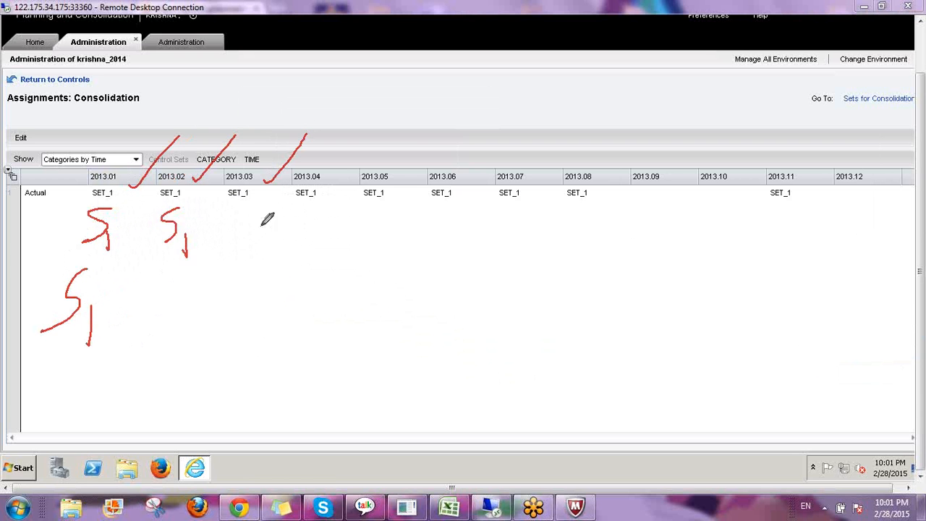
pyautogui.moveTo(251, 208)
pyautogui.mouseDown()
pyautogui.moveTo(234, 240)
pyautogui.moveTo(257, 236)
pyautogui.moveTo(270, 266)
pyautogui.mouseUp()
pyautogui.moveTo(274, 214); pyautogui.dragTo(274, 238)
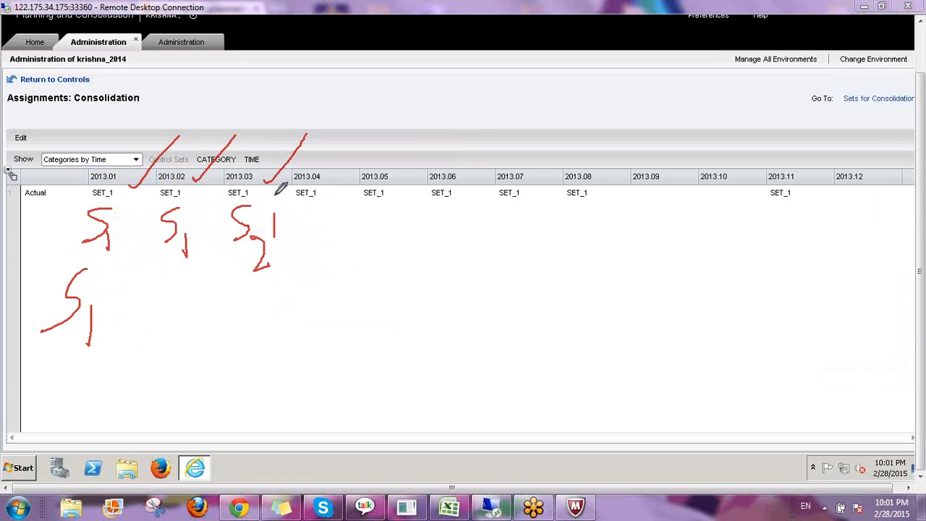
# - Circle 2013.03, 2013.06, 2013.09 and 2013.12 in red, draw a line across all months, and clear the annotations
pyautogui.moveTo(275, 194)
pyautogui.mouseDown()
pyautogui.moveTo(259, 125)
pyautogui.moveTo(219, 186)
pyautogui.moveTo(248, 286)
pyautogui.moveTo(271, 274)
pyautogui.mouseUp()
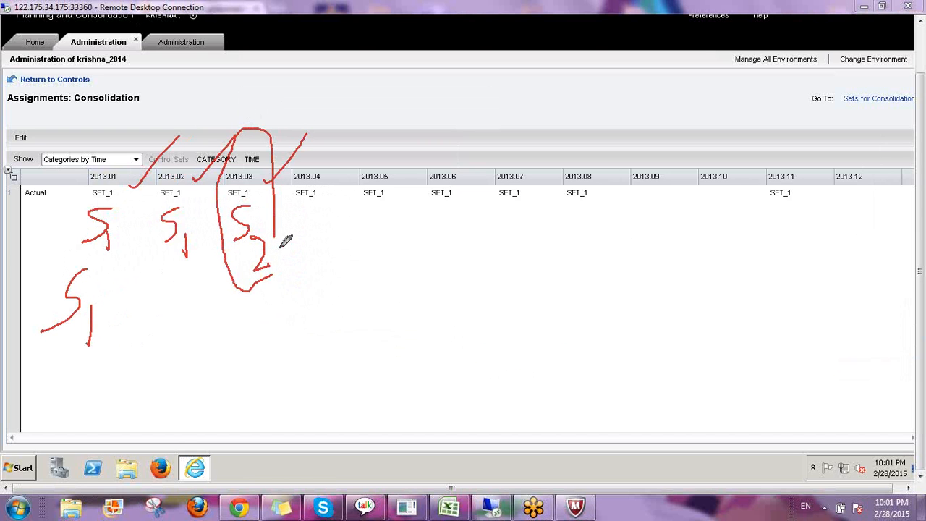
pyautogui.moveTo(275, 237); pyautogui.dragTo(273, 272)
pyautogui.moveTo(481, 166)
pyautogui.mouseDown()
pyautogui.moveTo(449, 108)
pyautogui.moveTo(427, 298)
pyautogui.mouseUp()
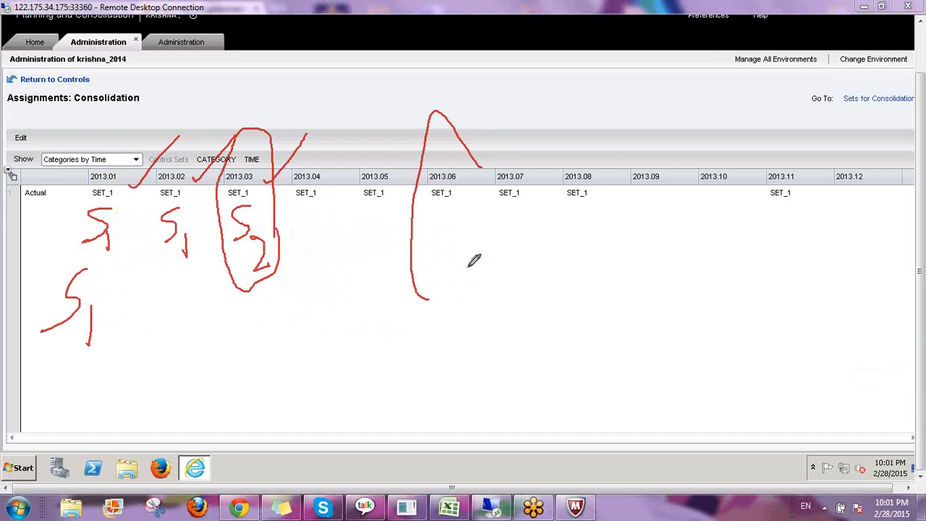
pyautogui.moveTo(474, 260); pyautogui.dragTo(481, 165)
pyautogui.moveTo(682, 187)
pyautogui.mouseDown()
pyautogui.moveTo(643, 126)
pyautogui.moveTo(673, 152)
pyautogui.moveTo(681, 186)
pyautogui.mouseUp()
pyautogui.moveTo(879, 172)
pyautogui.mouseDown()
pyautogui.moveTo(847, 118)
pyautogui.moveTo(848, 243)
pyautogui.moveTo(843, 144)
pyautogui.mouseUp()
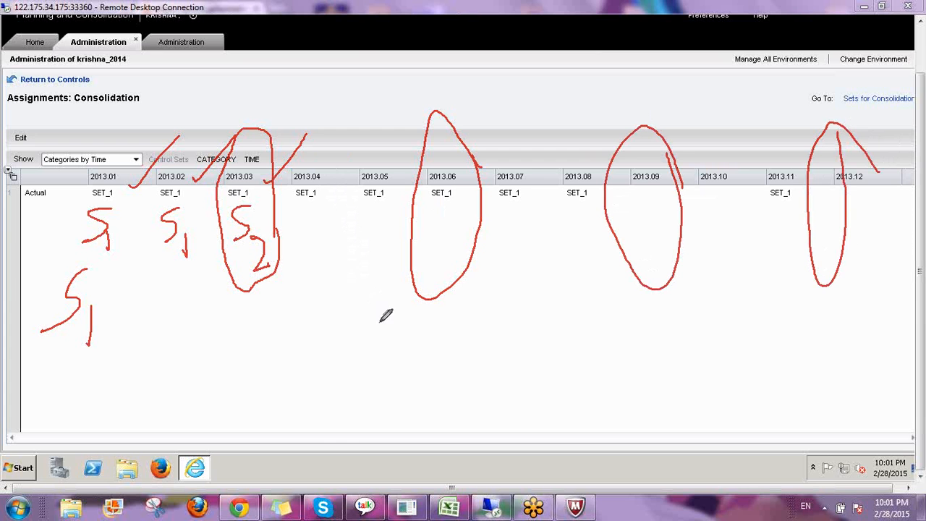
pyautogui.click(46, 275)
pyautogui.moveTo(152, 275); pyautogui.dragTo(897, 274)
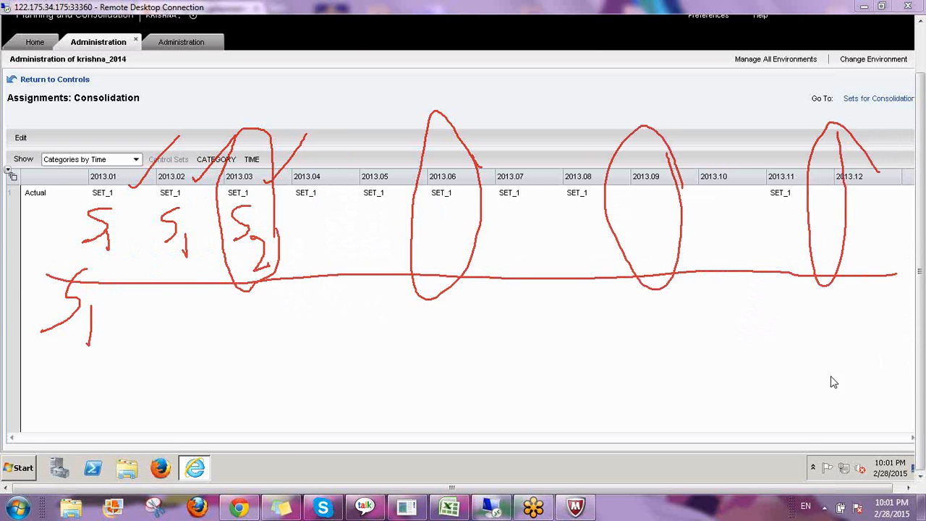
pyautogui.click(821, 409)
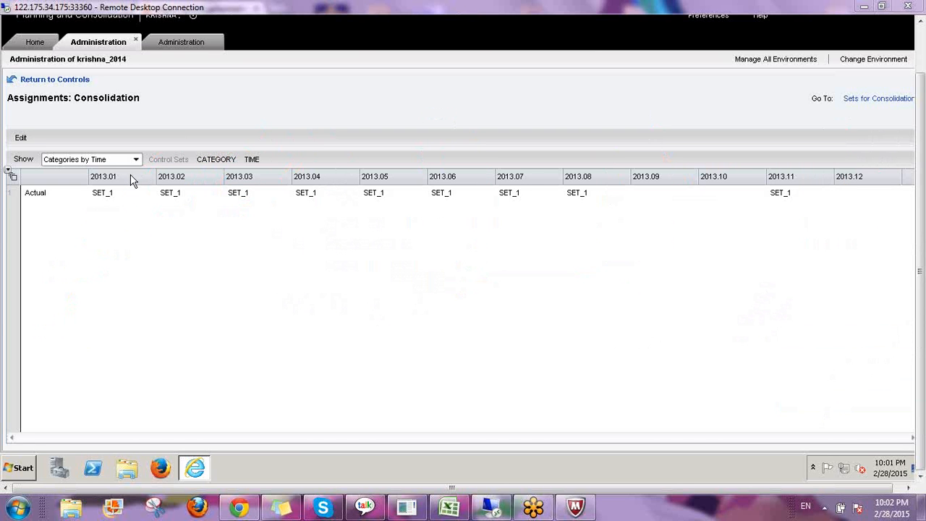
# - Assign control set SET_1 to category Actual for 2013.09, then save and close the consolidation assignments
pyautogui.click(184, 198)
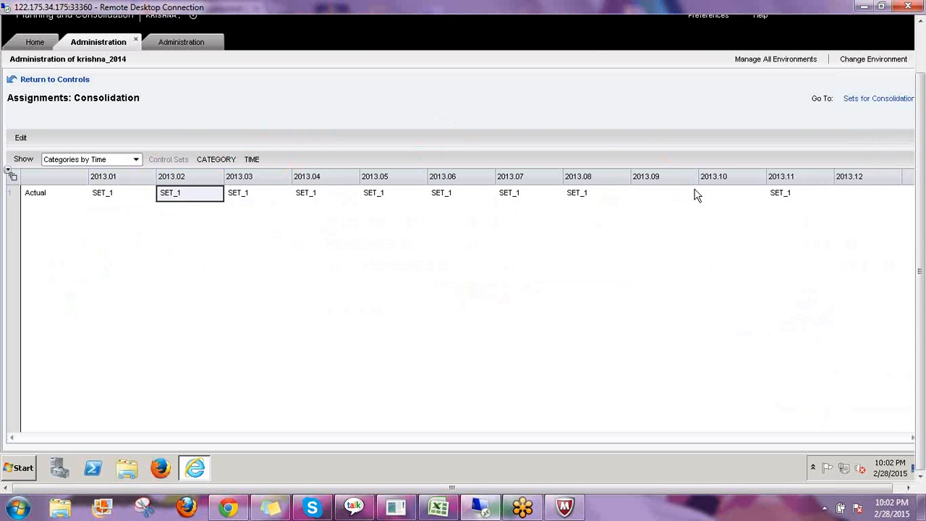
pyautogui.click(660, 201)
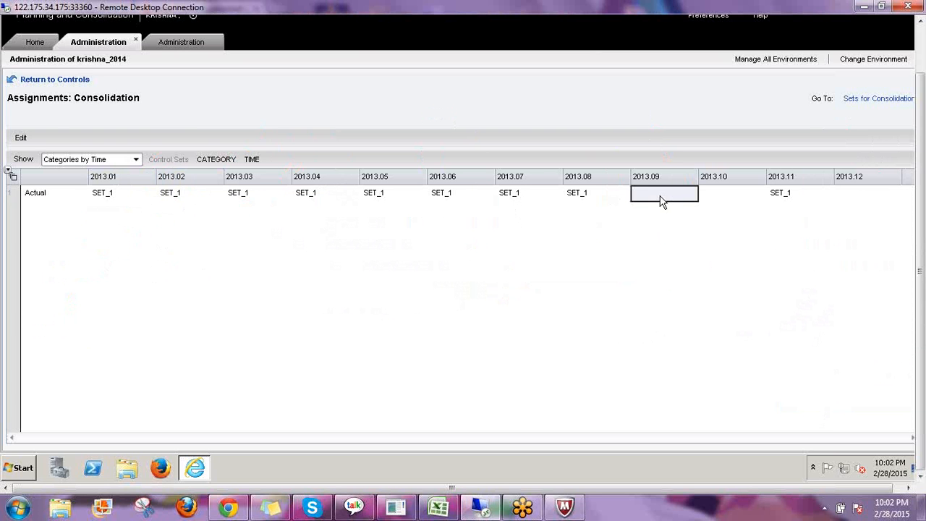
pyautogui.click(20, 138)
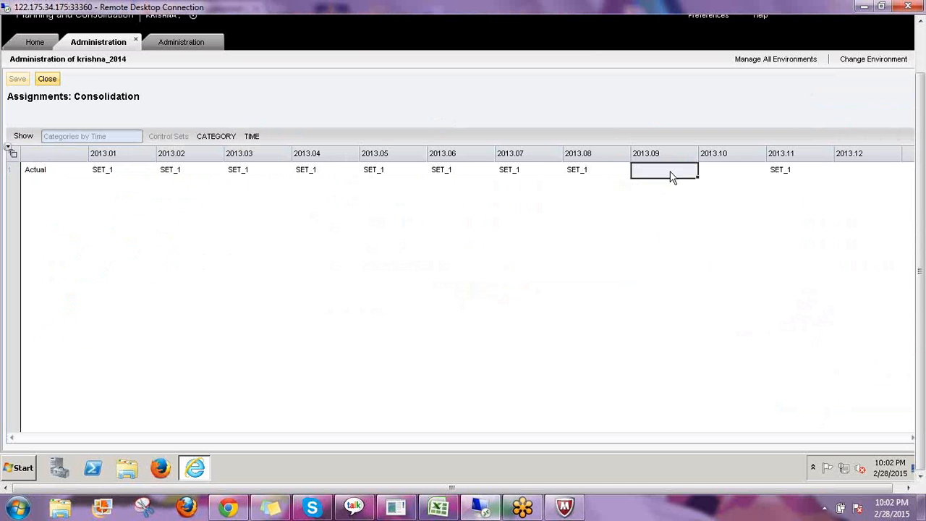
pyautogui.click(663, 175)
pyautogui.click(696, 171)
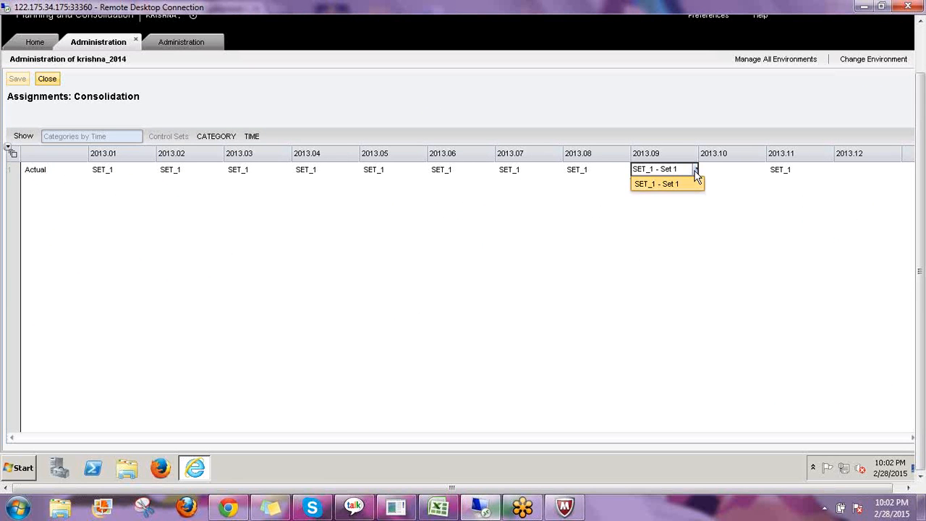
pyautogui.click(668, 194)
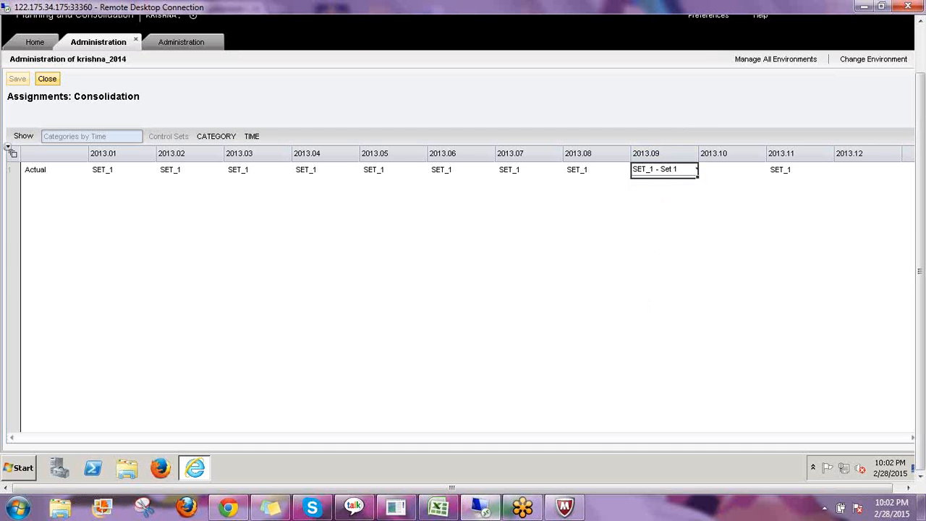
pyautogui.click(789, 296)
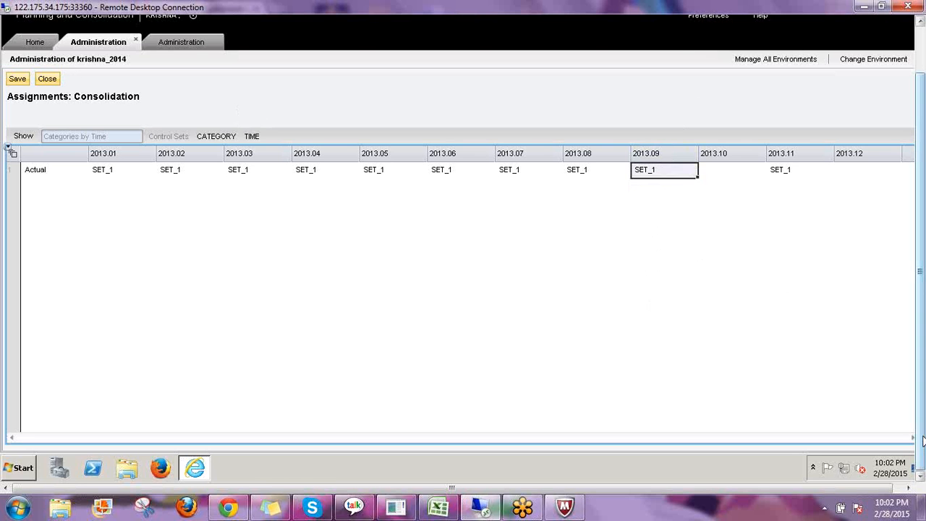
pyautogui.moveTo(923, 422); pyautogui.dragTo(914, 356)
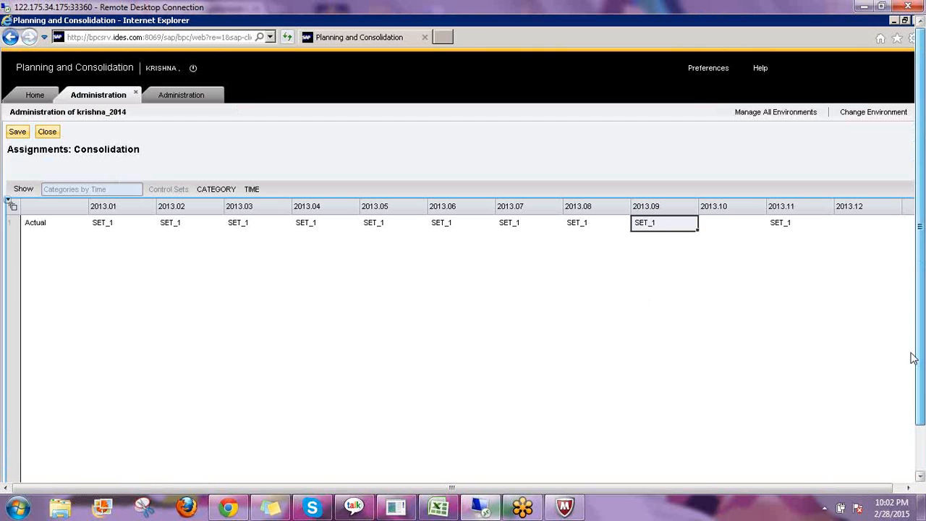
pyautogui.click(13, 134)
pyautogui.click(47, 133)
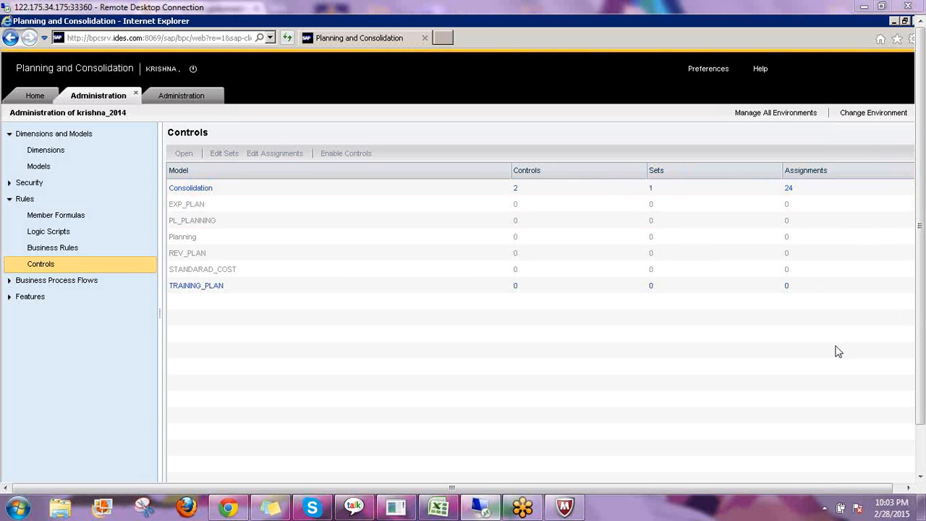
# - Write "Control", "Set" and "Assign" in red as a linked sequence over the Controls overview, circle it, and clear the annotations
pyautogui.moveTo(341, 286)
pyautogui.mouseDown()
pyautogui.moveTo(393, 354)
pyautogui.moveTo(378, 313)
pyautogui.moveTo(443, 308)
pyautogui.moveTo(457, 275)
pyautogui.moveTo(481, 262)
pyautogui.moveTo(513, 253)
pyautogui.moveTo(564, 300)
pyautogui.mouseUp()
pyautogui.moveTo(478, 336); pyautogui.dragTo(554, 379)
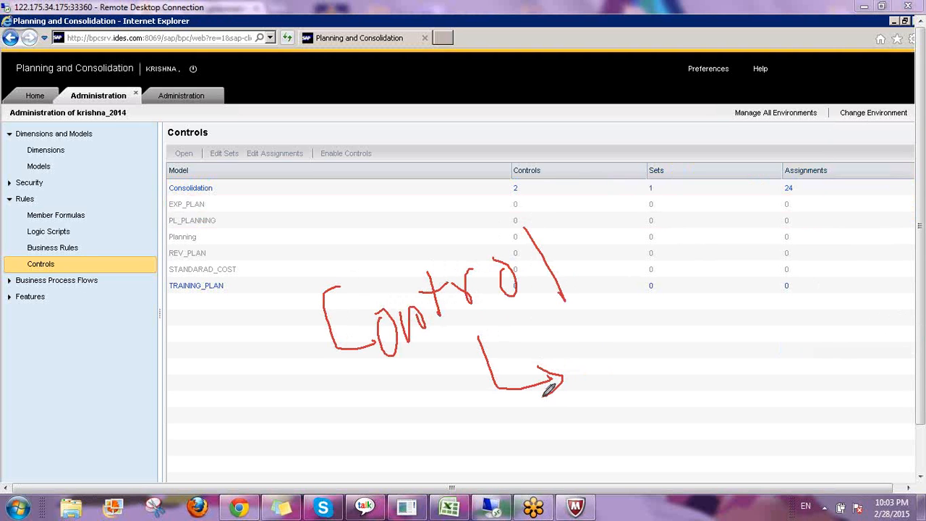
pyautogui.moveTo(592, 331)
pyautogui.mouseDown()
pyautogui.moveTo(610, 368)
pyautogui.moveTo(612, 346)
pyautogui.moveTo(627, 381)
pyautogui.mouseUp()
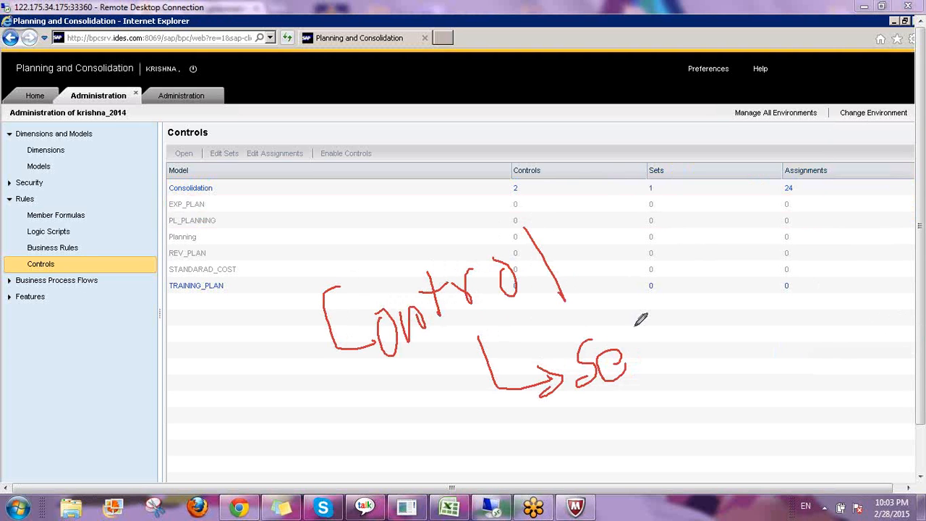
pyautogui.moveTo(637, 324)
pyautogui.mouseDown()
pyautogui.moveTo(646, 362)
pyautogui.moveTo(670, 329)
pyautogui.mouseUp()
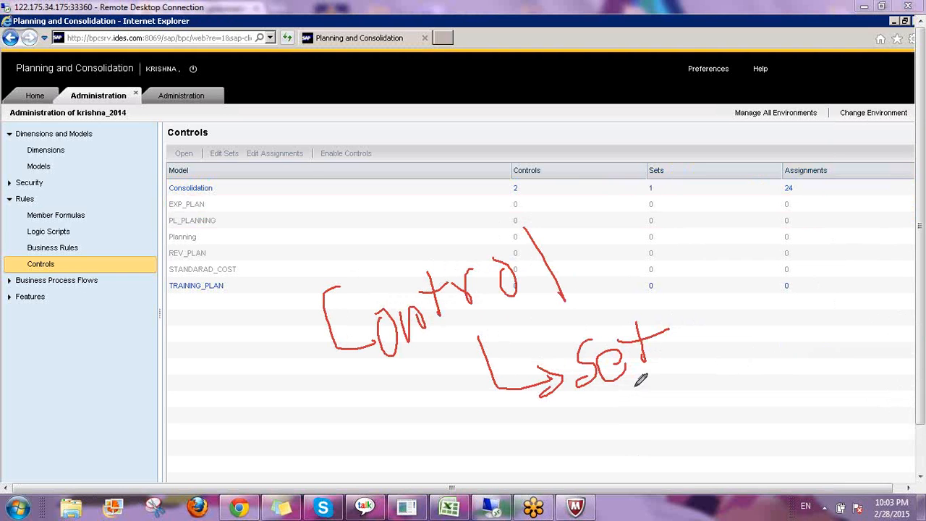
pyautogui.moveTo(635, 387)
pyautogui.mouseDown()
pyautogui.moveTo(724, 400)
pyautogui.moveTo(744, 367)
pyautogui.mouseUp()
pyautogui.moveTo(738, 404)
pyautogui.mouseDown()
pyautogui.moveTo(759, 374)
pyautogui.moveTo(813, 341)
pyautogui.moveTo(822, 355)
pyautogui.moveTo(817, 389)
pyautogui.moveTo(848, 370)
pyautogui.moveTo(884, 367)
pyautogui.moveTo(881, 380)
pyautogui.moveTo(918, 385)
pyautogui.mouseUp()
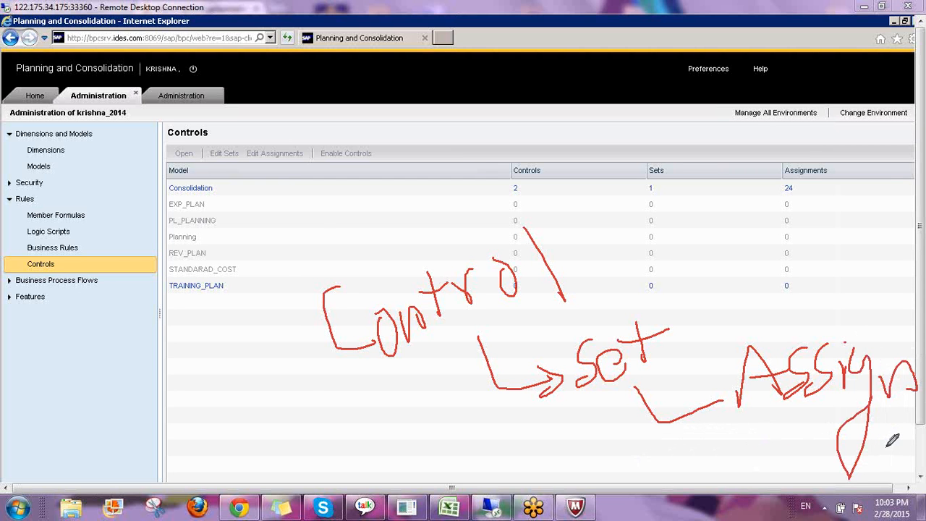
pyautogui.moveTo(280, 253)
pyautogui.mouseDown()
pyautogui.moveTo(393, 441)
pyautogui.moveTo(874, 505)
pyautogui.moveTo(518, 206)
pyautogui.moveTo(284, 240)
pyautogui.moveTo(273, 257)
pyautogui.mouseUp()
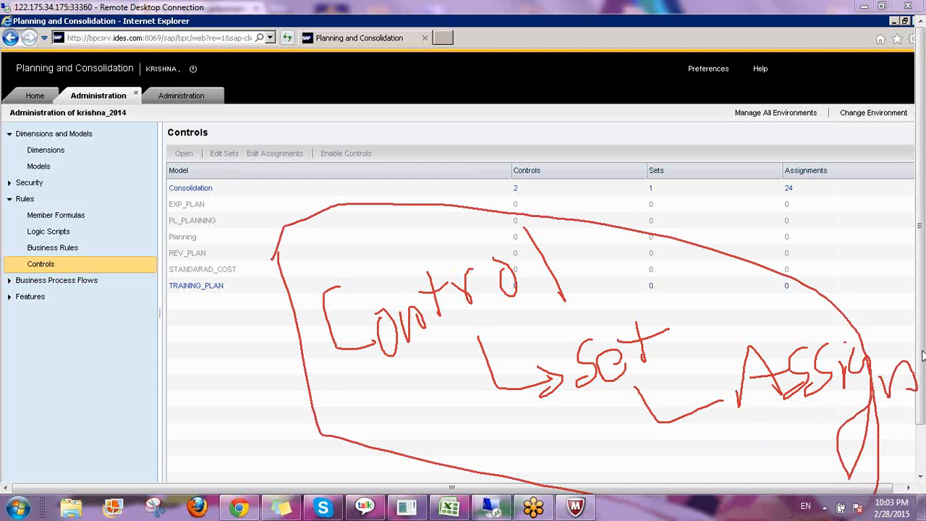
pyautogui.click(801, 406)
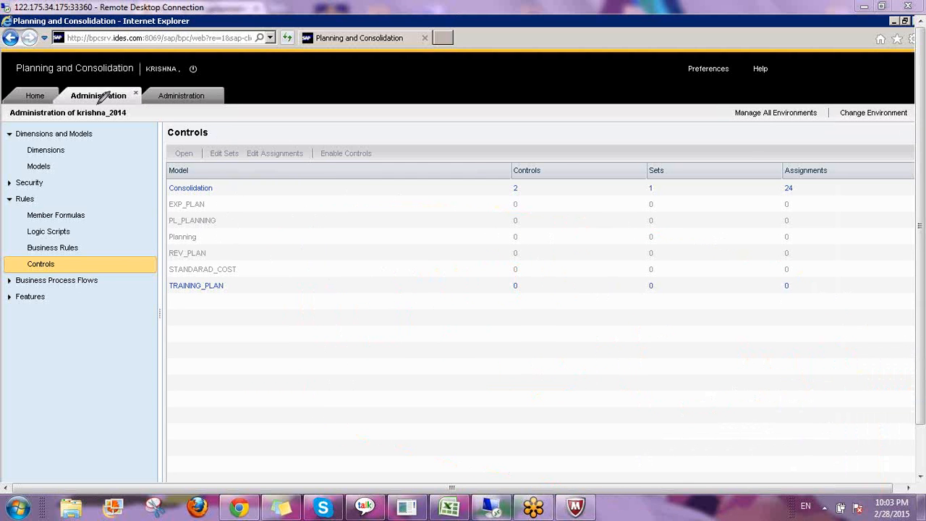
# - Circle the Administration heading in red and write "E | Owner" across the Controls overview
pyautogui.moveTo(65, 98)
pyautogui.mouseDown()
pyautogui.moveTo(101, 109)
pyautogui.moveTo(145, 98)
pyautogui.moveTo(119, 72)
pyautogui.moveTo(57, 92)
pyautogui.moveTo(73, 107)
pyautogui.mouseUp()
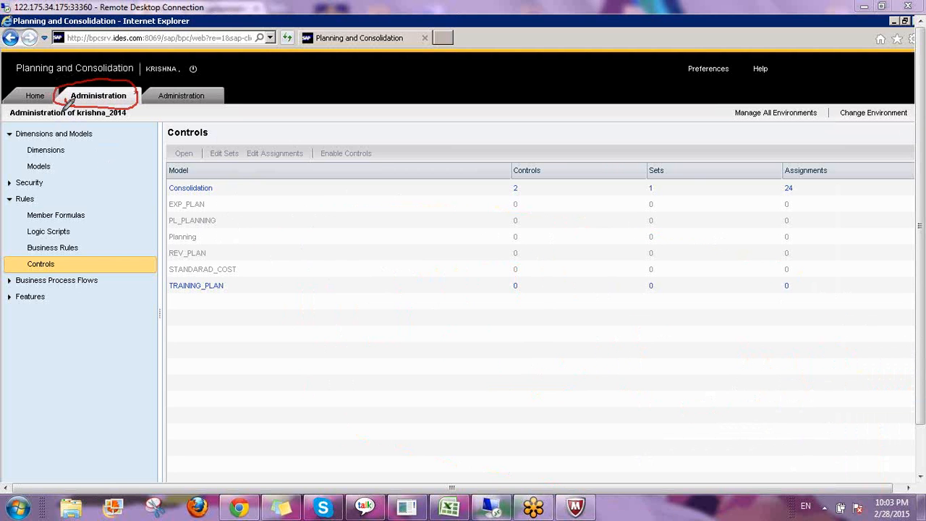
pyautogui.moveTo(321, 231)
pyautogui.mouseDown()
pyautogui.moveTo(247, 308)
pyautogui.moveTo(325, 292)
pyautogui.mouseUp()
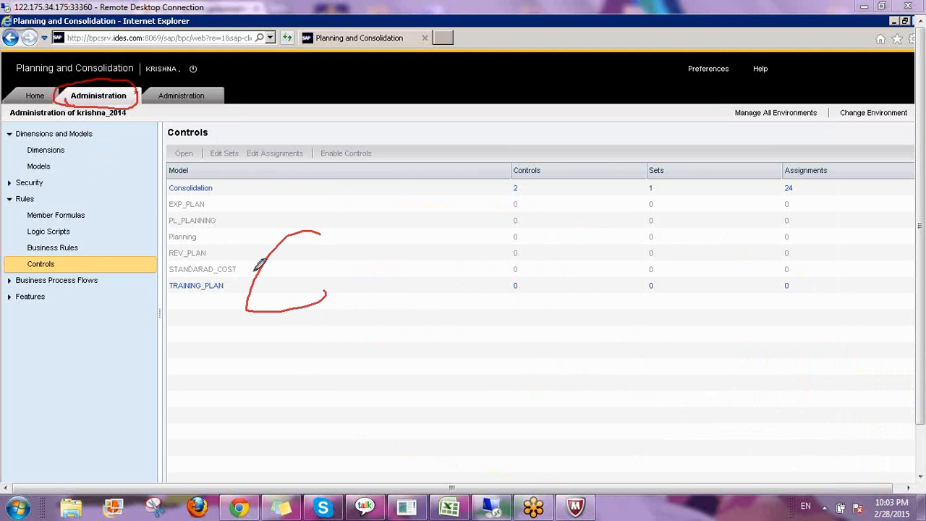
pyautogui.moveTo(252, 270); pyautogui.dragTo(324, 252)
pyautogui.moveTo(389, 188); pyautogui.dragTo(384, 339)
pyautogui.moveTo(454, 230)
pyautogui.mouseDown()
pyautogui.moveTo(542, 261)
pyautogui.moveTo(535, 227)
pyautogui.mouseUp()
pyautogui.moveTo(554, 233)
pyautogui.mouseDown()
pyautogui.moveTo(567, 245)
pyautogui.moveTo(631, 232)
pyautogui.moveTo(632, 252)
pyautogui.moveTo(688, 234)
pyautogui.mouseUp()
# - Write "EK" above "Owner" with a downward arrow and draw red bracket lines beneath the word
pyautogui.moveTo(456, 139)
pyautogui.mouseDown()
pyautogui.moveTo(468, 164)
pyautogui.moveTo(458, 152)
pyautogui.mouseUp()
pyautogui.click(477, 113)
pyautogui.moveTo(477, 115); pyautogui.dragTo(489, 218)
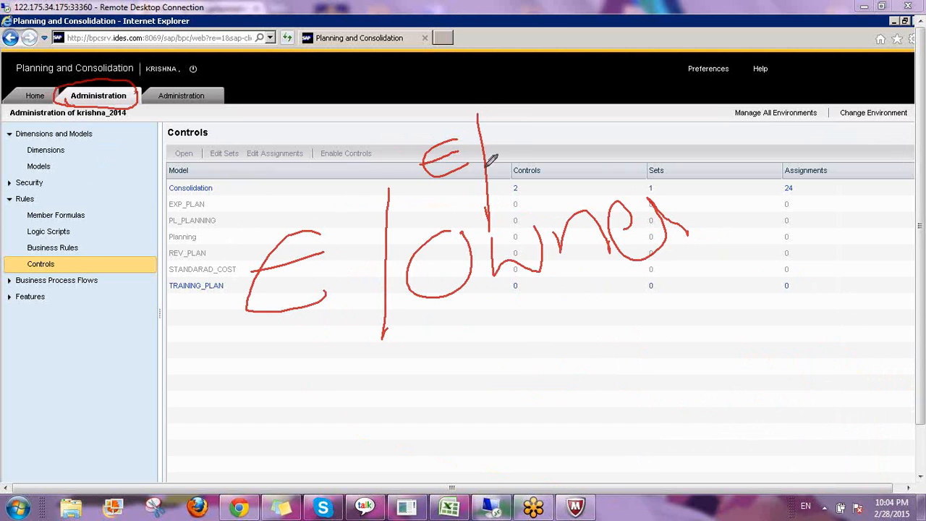
pyautogui.moveTo(510, 127)
pyautogui.mouseDown()
pyautogui.moveTo(536, 209)
pyautogui.moveTo(499, 223)
pyautogui.moveTo(500, 234)
pyautogui.mouseUp()
pyautogui.moveTo(503, 194); pyautogui.dragTo(499, 233)
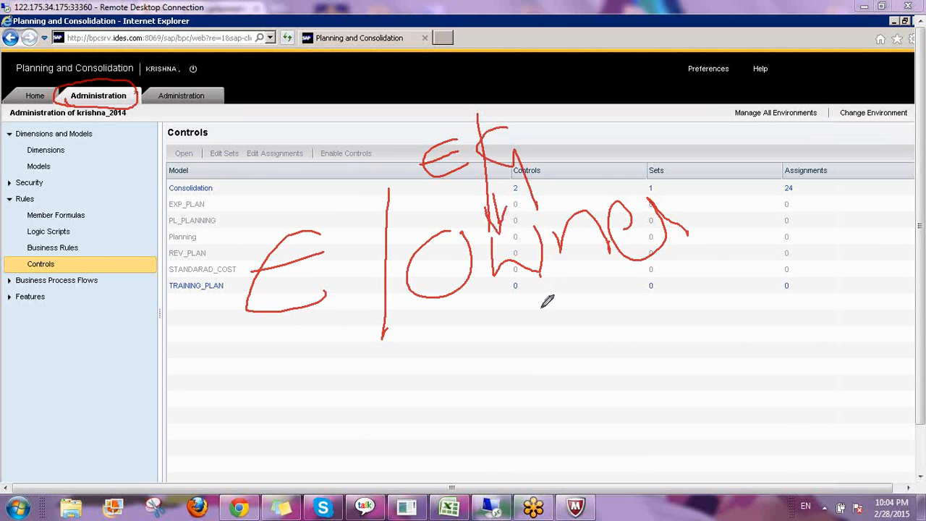
pyautogui.moveTo(541, 275); pyautogui.dragTo(394, 320)
pyautogui.moveTo(550, 276); pyautogui.dragTo(656, 324)
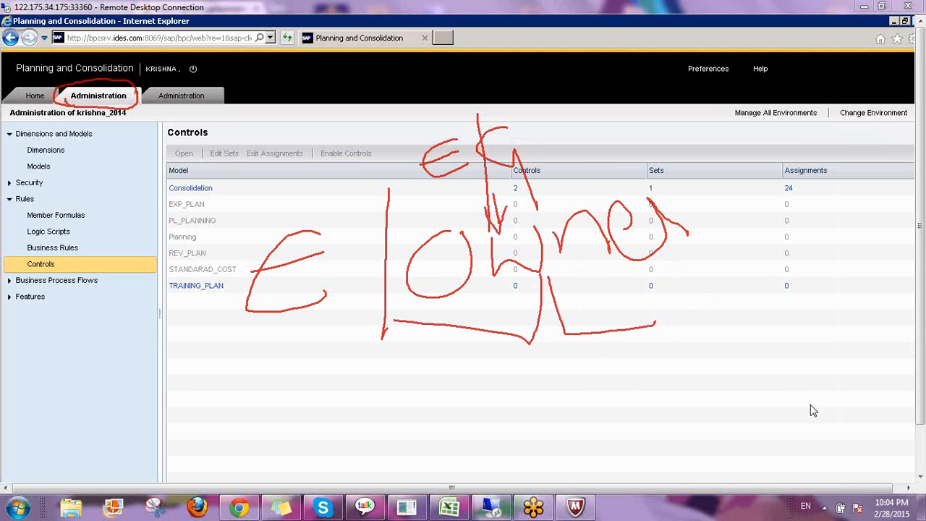
# - Clear the red annotations and open the Controls Monitor in Consolidation Central from the home area
pyautogui.press('Escape')
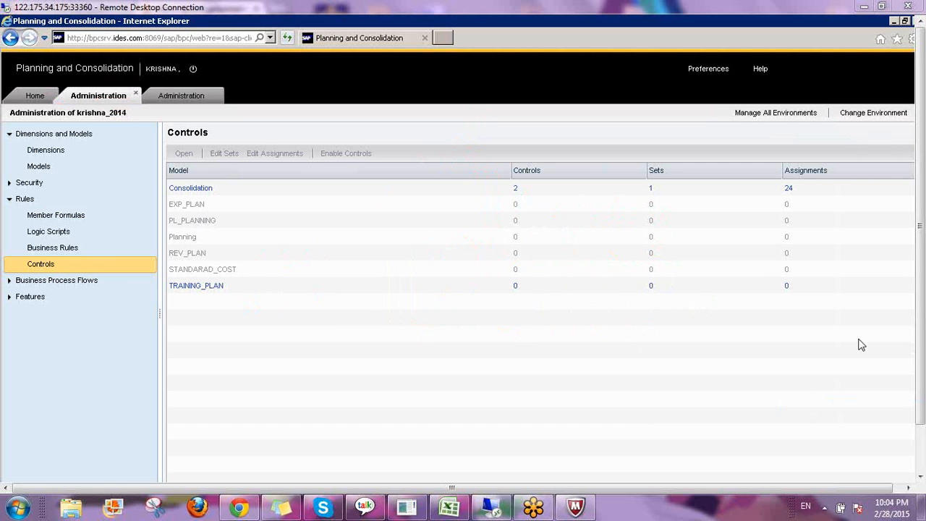
pyautogui.click(826, 336)
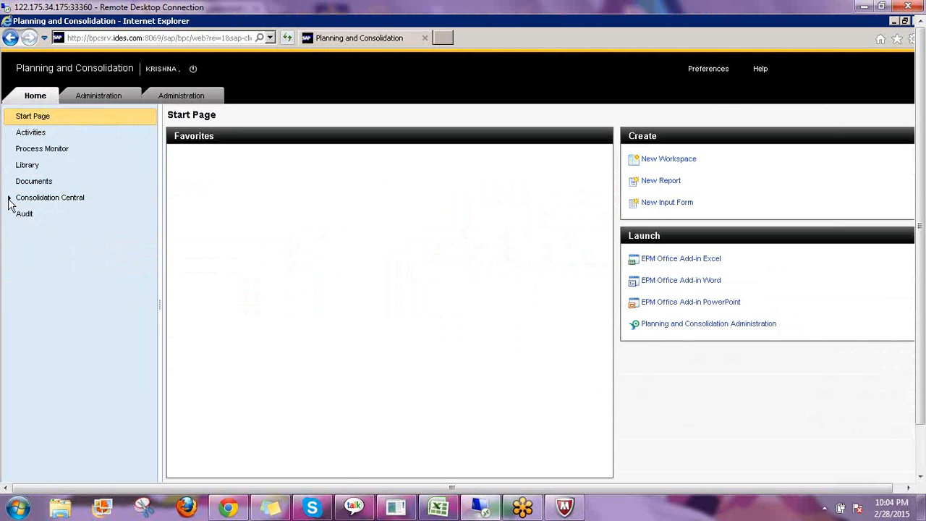
pyautogui.click(74, 233)
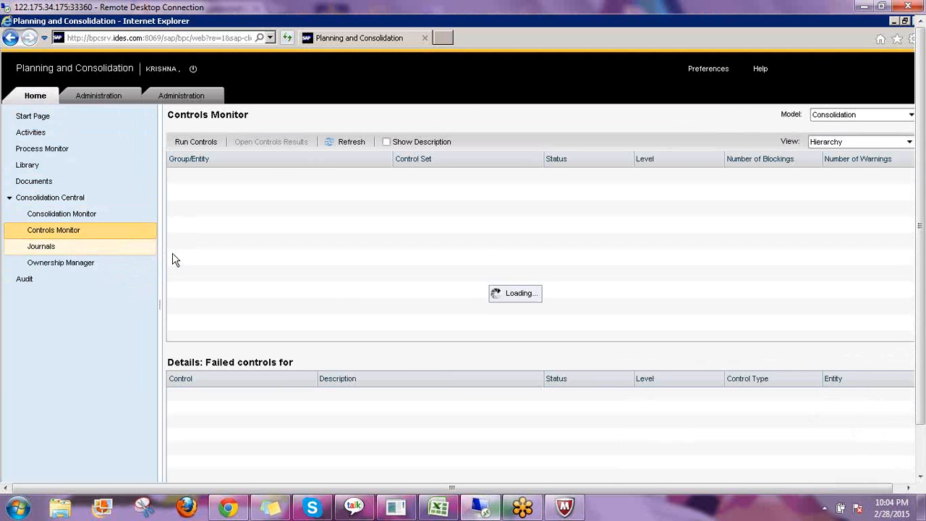
pyautogui.click(194, 156)
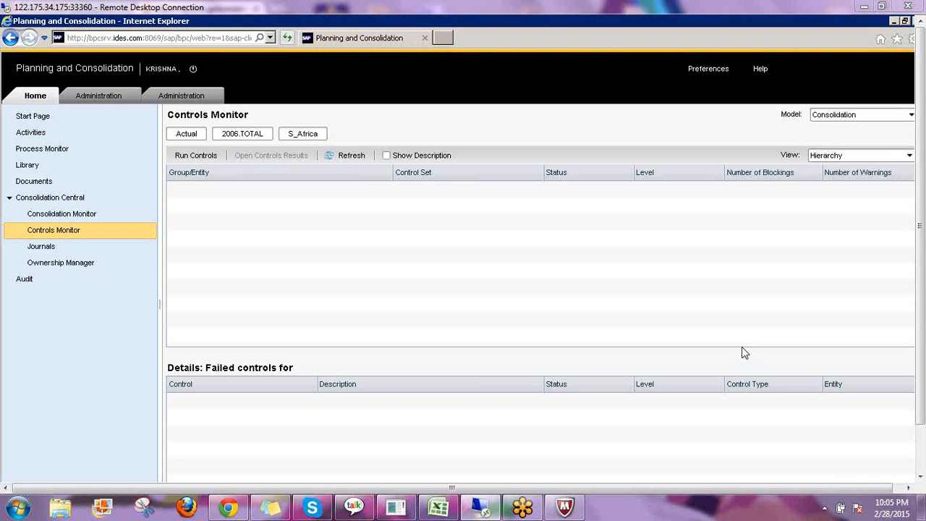
# - Write "Pass" in red over the Controls Monitor with an arrow leading to "COI"
pyautogui.moveTo(389, 233); pyautogui.dragTo(388, 262)
pyautogui.moveTo(355, 229)
pyautogui.mouseDown()
pyautogui.moveTo(397, 216)
pyautogui.moveTo(392, 243)
pyautogui.moveTo(418, 260)
pyautogui.moveTo(434, 262)
pyautogui.moveTo(449, 243)
pyautogui.moveTo(443, 265)
pyautogui.moveTo(461, 296)
pyautogui.moveTo(454, 318)
pyautogui.mouseUp()
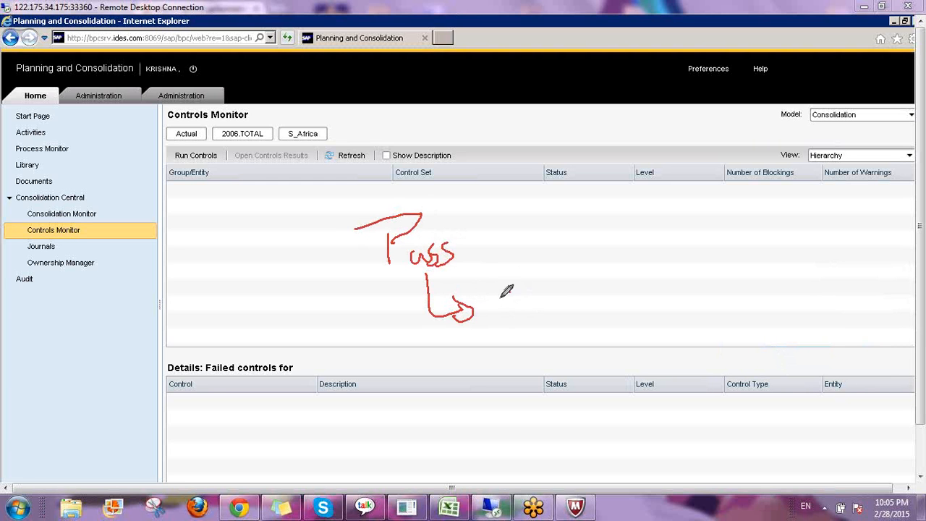
pyautogui.moveTo(511, 291)
pyautogui.mouseDown()
pyautogui.moveTo(522, 327)
pyautogui.moveTo(536, 282)
pyautogui.moveTo(565, 330)
pyautogui.mouseUp()
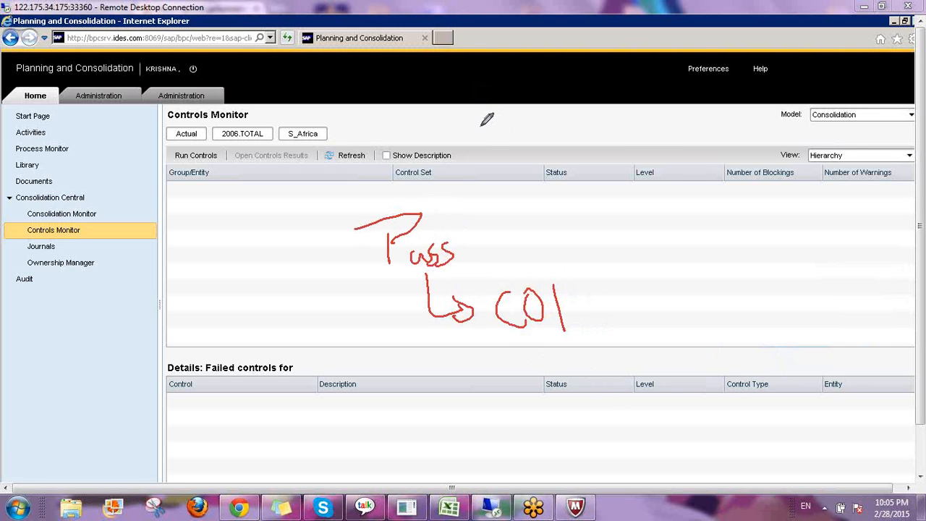
# - Write "D", "In" and "J" in red above "Pass" and join them with a bracket to "Val"
pyautogui.moveTo(467, 129)
pyautogui.mouseDown()
pyautogui.moveTo(487, 145)
pyautogui.moveTo(483, 185)
pyautogui.moveTo(510, 188)
pyautogui.moveTo(491, 222)
pyautogui.moveTo(523, 209)
pyautogui.mouseUp()
pyautogui.click(505, 121)
pyautogui.moveTo(505, 123); pyautogui.dragTo(571, 229)
pyautogui.moveTo(574, 134); pyautogui.dragTo(598, 120)
pyautogui.moveTo(612, 151); pyautogui.dragTo(616, 166)
pyautogui.moveTo(626, 117); pyautogui.dragTo(640, 165)
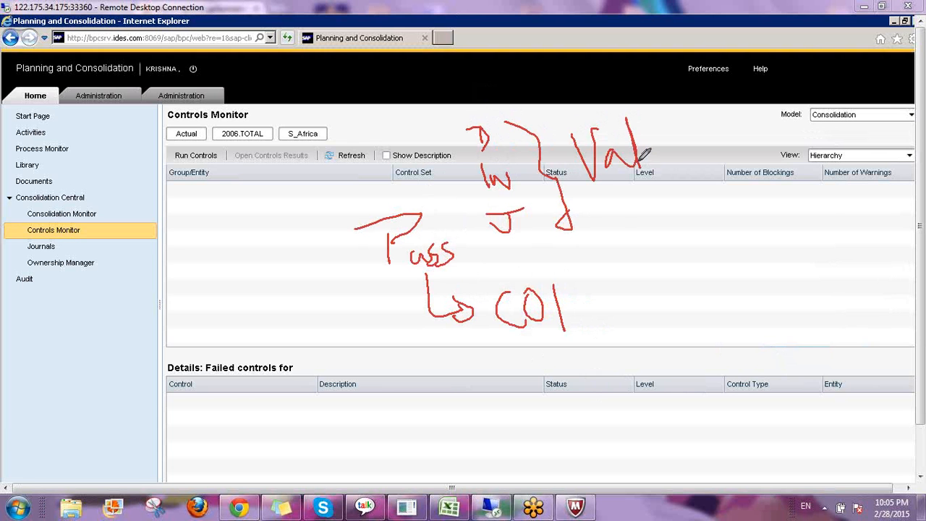
# - Scribble red strokes beneath "Val" and cross out both the word and the strokes
pyautogui.moveTo(593, 186)
pyautogui.mouseDown()
pyautogui.moveTo(627, 217)
pyautogui.moveTo(629, 243)
pyautogui.mouseUp()
pyautogui.moveTo(646, 174); pyautogui.dragTo(647, 242)
pyautogui.moveTo(658, 192)
pyautogui.mouseDown()
pyautogui.moveTo(690, 207)
pyautogui.moveTo(627, 239)
pyautogui.mouseUp()
pyautogui.moveTo(550, 115); pyautogui.dragTo(631, 172)
pyautogui.moveTo(638, 130); pyautogui.dragTo(501, 200)
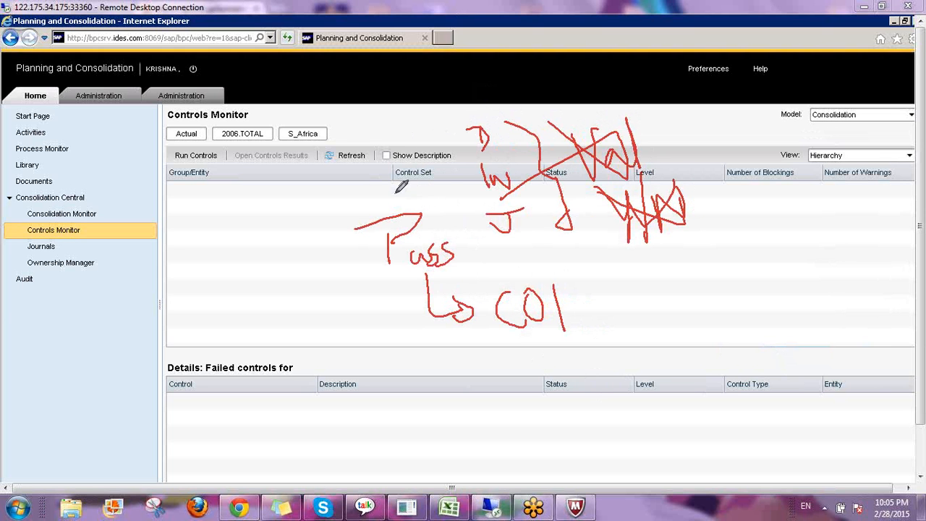
# - Write a larger "Pass" beside the first one and "warning" beneath it, followed by an arrow
pyautogui.moveTo(197, 233); pyautogui.dragTo(204, 282)
pyautogui.moveTo(168, 230)
pyautogui.mouseDown()
pyautogui.moveTo(286, 273)
pyautogui.moveTo(353, 247)
pyautogui.mouseUp()
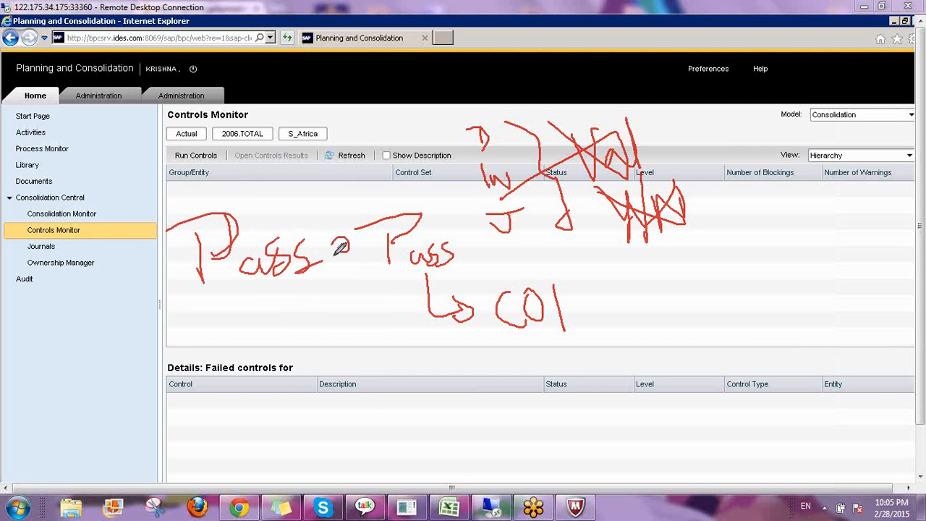
pyautogui.moveTo(363, 215)
pyautogui.mouseDown()
pyautogui.moveTo(388, 239)
pyautogui.moveTo(369, 262)
pyautogui.mouseUp()
pyautogui.moveTo(186, 323)
pyautogui.mouseDown()
pyautogui.moveTo(200, 341)
pyautogui.moveTo(242, 318)
pyautogui.moveTo(279, 322)
pyautogui.moveTo(277, 310)
pyautogui.moveTo(337, 323)
pyautogui.moveTo(373, 304)
pyautogui.moveTo(339, 353)
pyautogui.moveTo(489, 340)
pyautogui.moveTo(471, 361)
pyautogui.mouseUp()
pyautogui.click(323, 303)
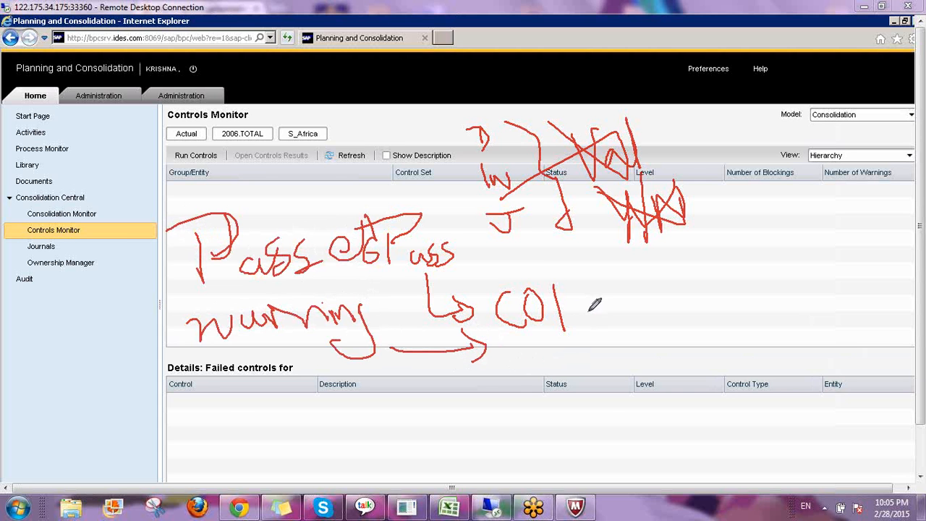
# - Circle the pass, warning and COI notes in red, add a slashed "T" below, and clear the annotations
pyautogui.moveTo(547, 267)
pyautogui.mouseDown()
pyautogui.moveTo(453, 174)
pyautogui.moveTo(161, 259)
pyautogui.moveTo(611, 325)
pyautogui.mouseUp()
pyautogui.moveTo(592, 279); pyautogui.dragTo(556, 255)
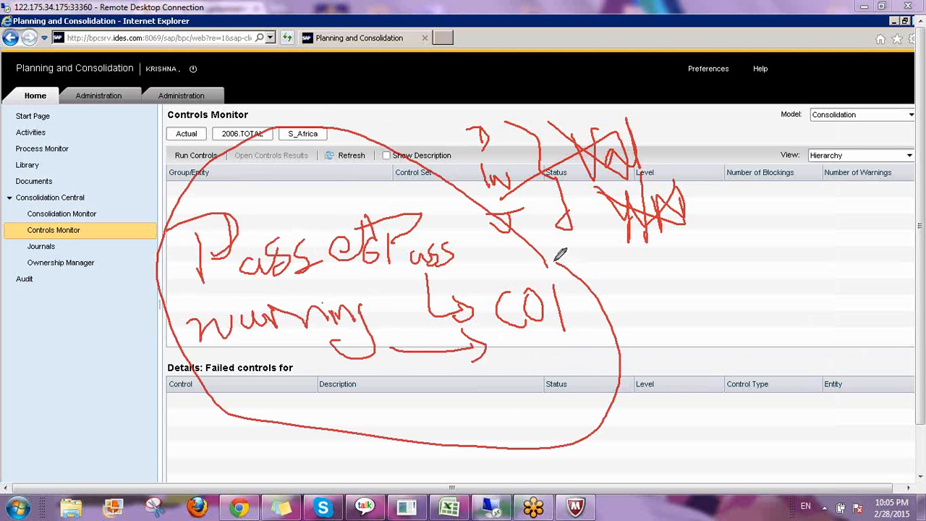
pyautogui.moveTo(490, 388); pyautogui.dragTo(490, 443)
pyautogui.moveTo(439, 389)
pyautogui.mouseDown()
pyautogui.moveTo(533, 371)
pyautogui.moveTo(506, 472)
pyautogui.mouseUp()
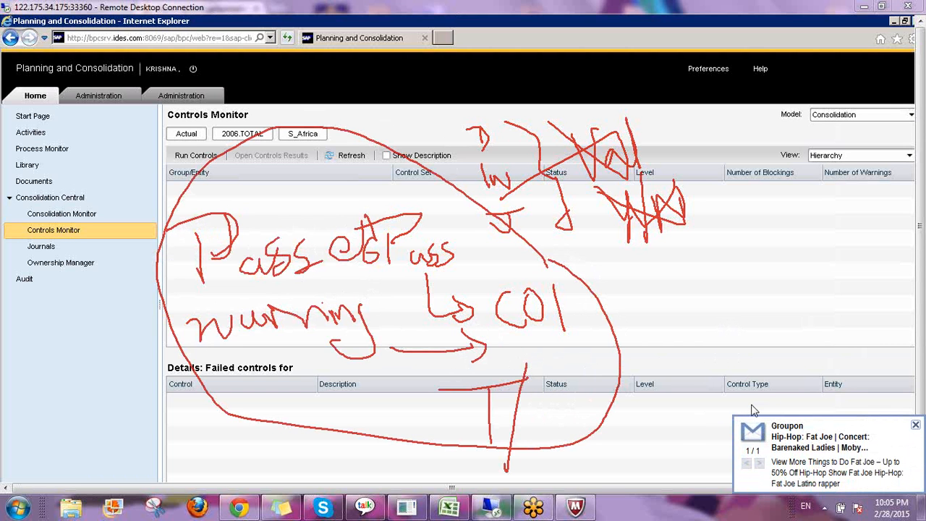
pyautogui.press('Escape')
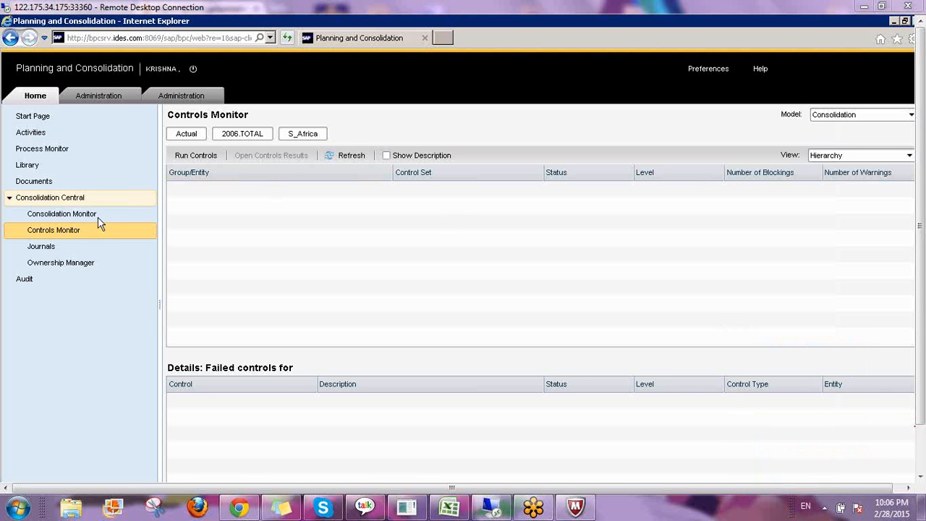
# - View the Consolidation Monitor's status columns for S_Africa and return to the Controls Monitor
pyautogui.click(43, 215)
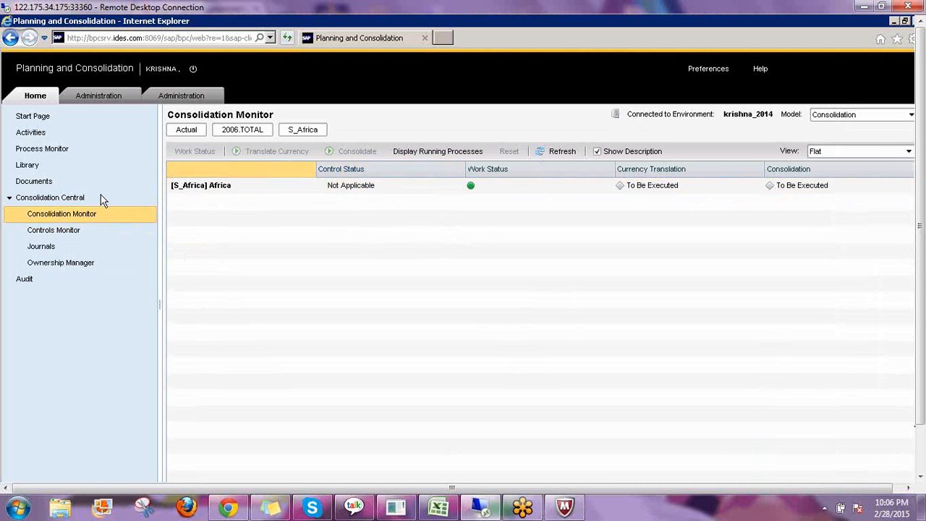
pyautogui.click(70, 233)
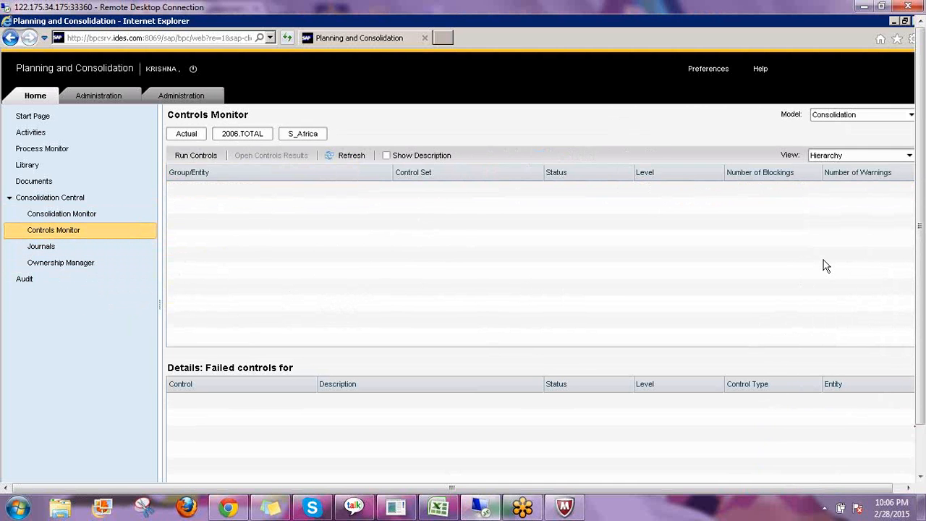
pyautogui.click(905, 175)
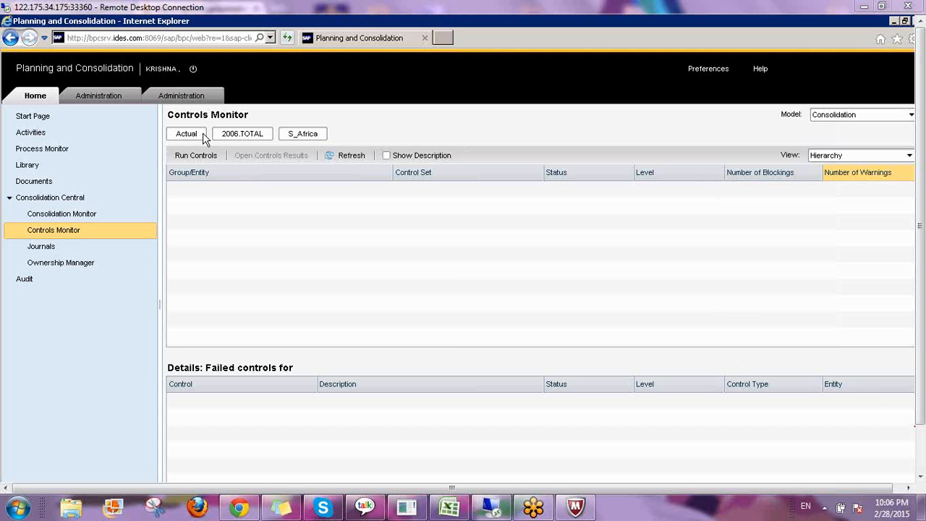
# - Set the Controls Monitor's time to Feb 2013 and its scope to Asia Pacific
pyautogui.click(247, 135)
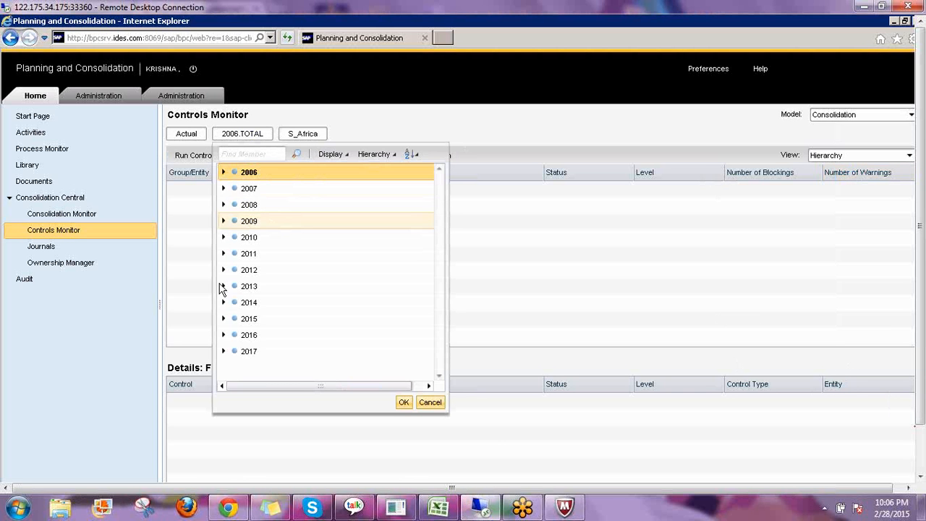
pyautogui.click(223, 287)
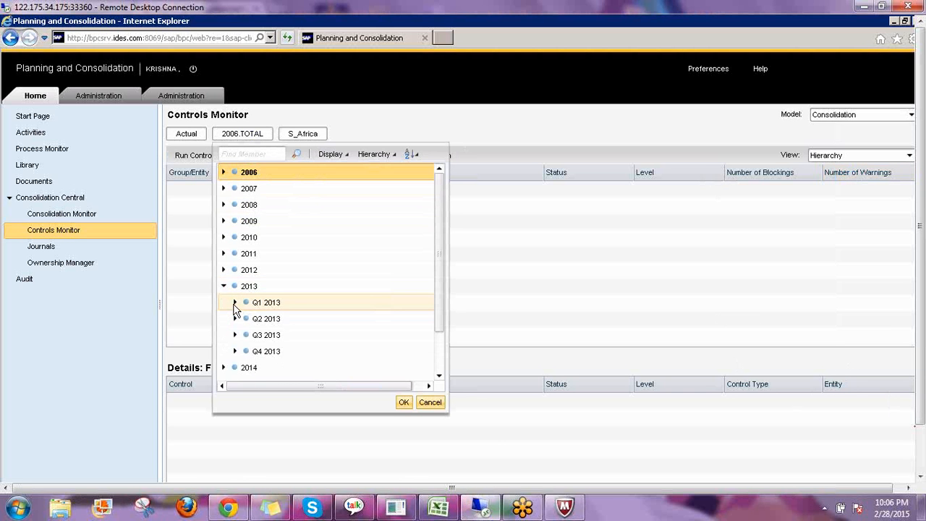
pyautogui.click(235, 304)
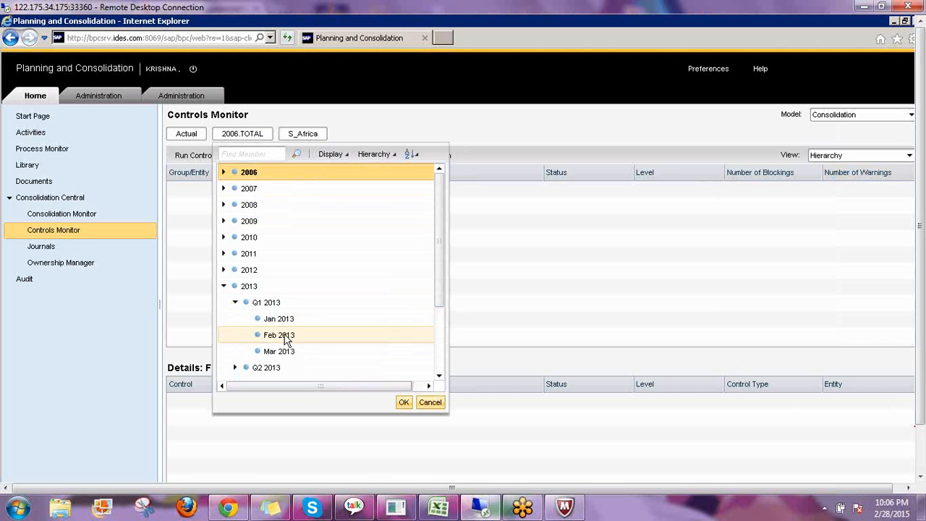
pyautogui.click(286, 337)
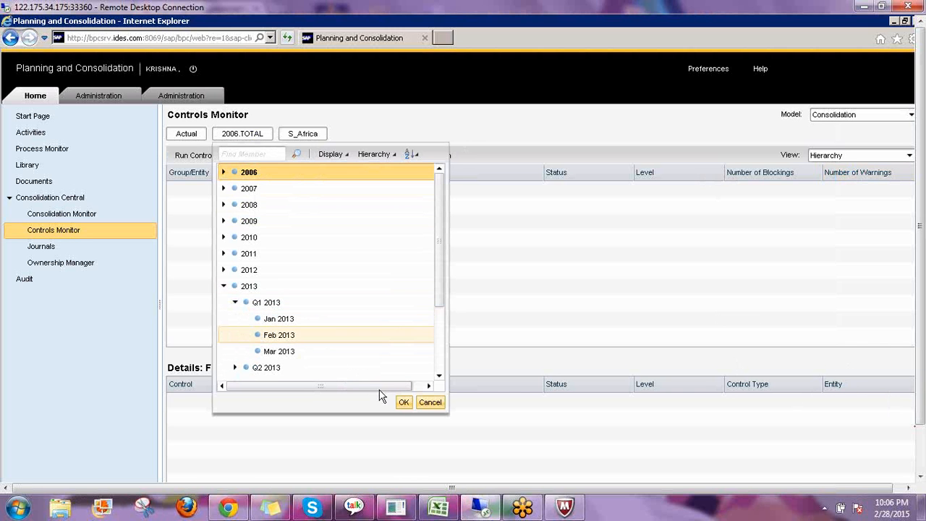
pyautogui.click(297, 138)
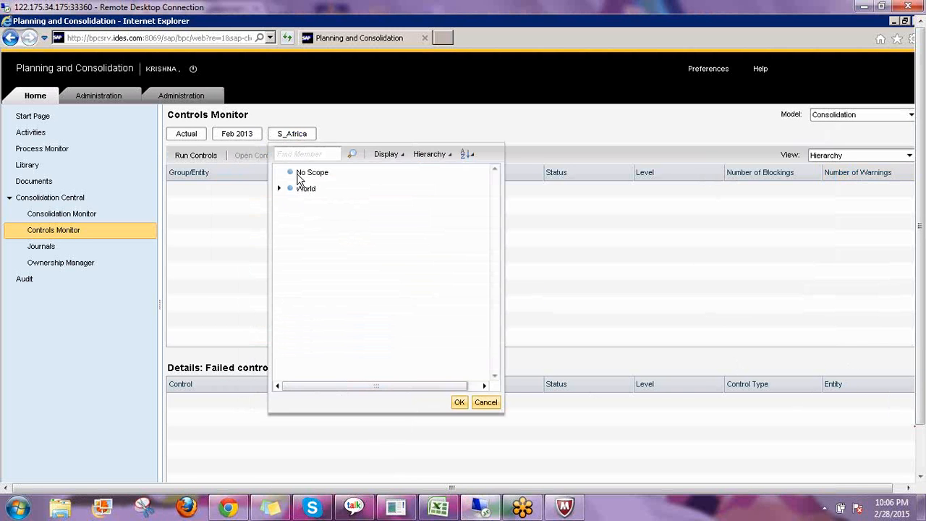
pyautogui.click(279, 188)
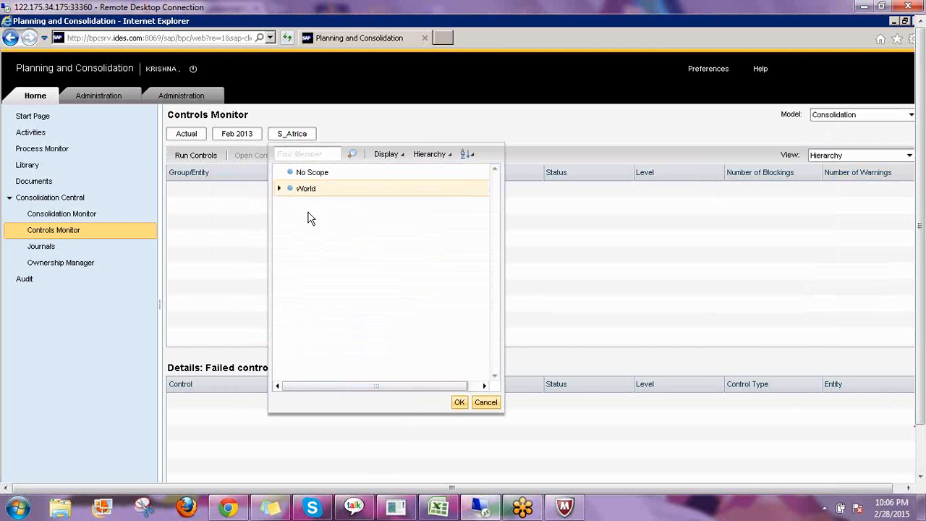
pyautogui.click(329, 221)
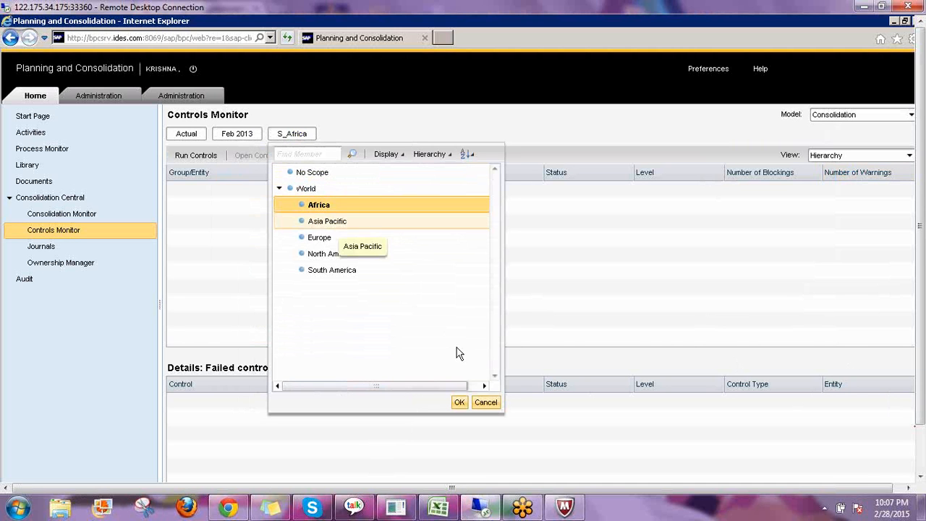
pyautogui.press('Return')
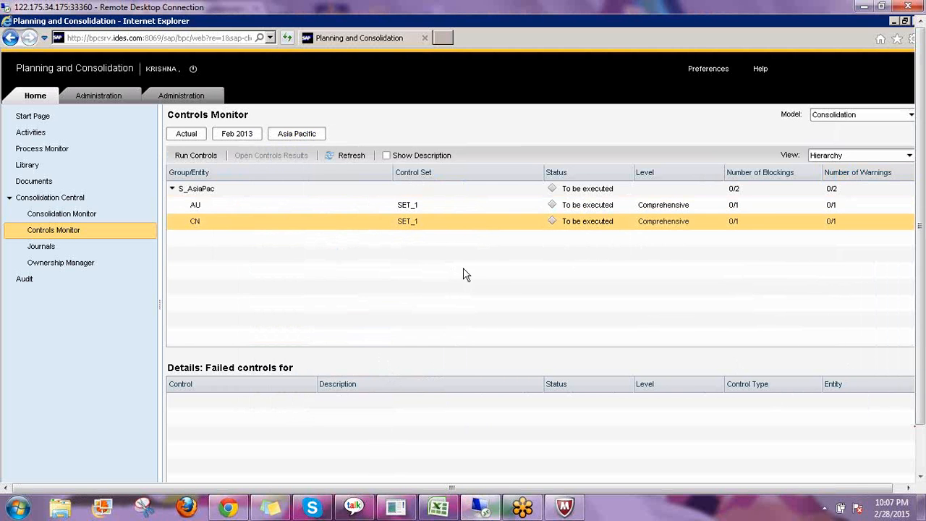
pyautogui.moveTo(921, 395)
pyautogui.mouseDown()
pyautogui.moveTo(921, 427)
pyautogui.moveTo(919, 381)
pyautogui.mouseUp()
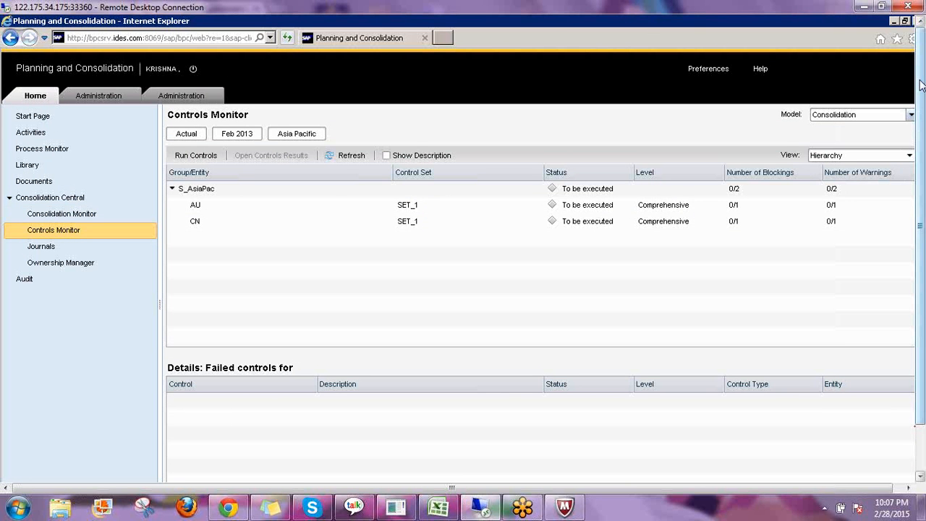
pyautogui.moveTo(921, 85)
pyautogui.mouseDown()
pyautogui.moveTo(920, 116)
pyautogui.moveTo(918, 70)
pyautogui.mouseUp()
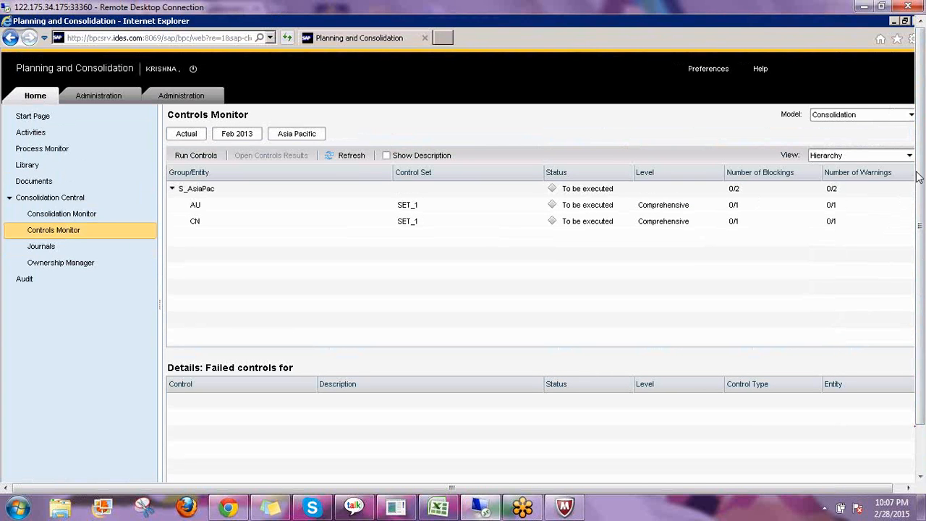
pyautogui.click(812, 414)
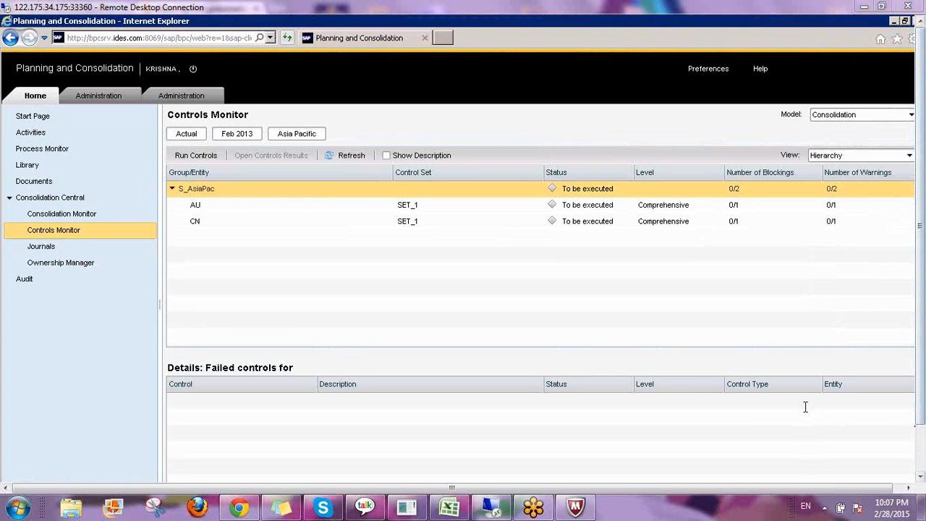
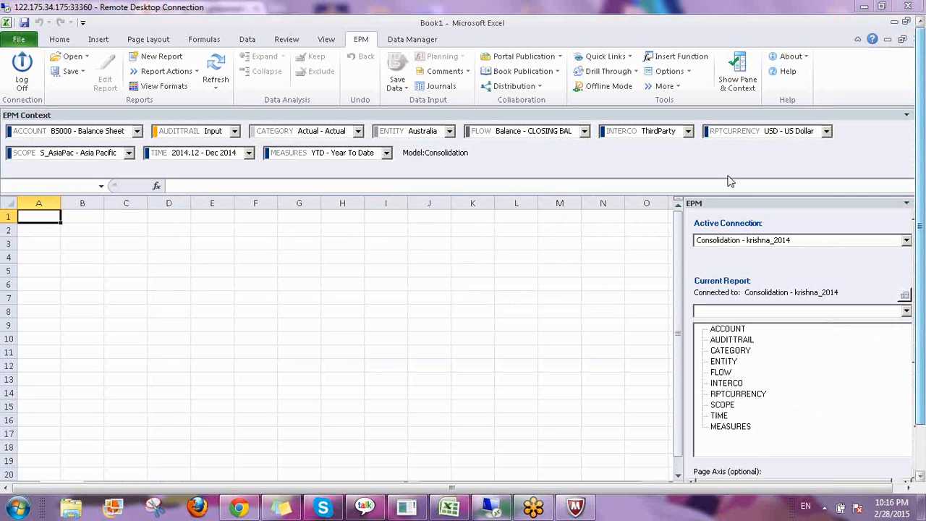
# - In Excel, open CONTROLS-TESTING.xlsx from the server's INPUT SCHEDULES folder
pyautogui.click(86, 58)
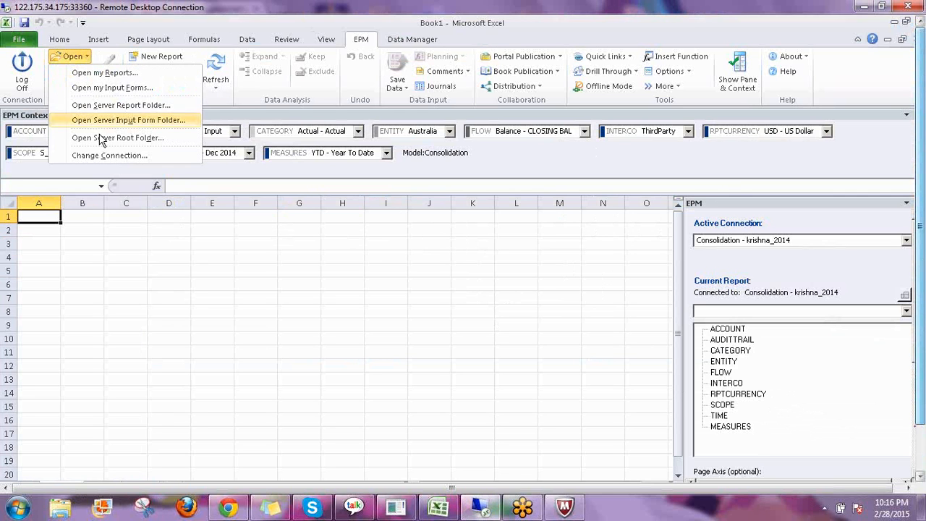
pyautogui.click(97, 134)
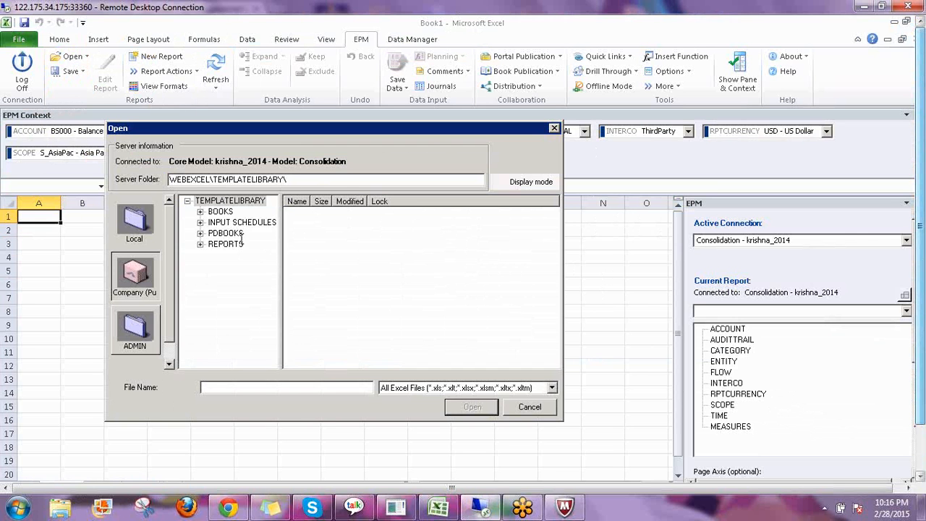
pyautogui.click(242, 222)
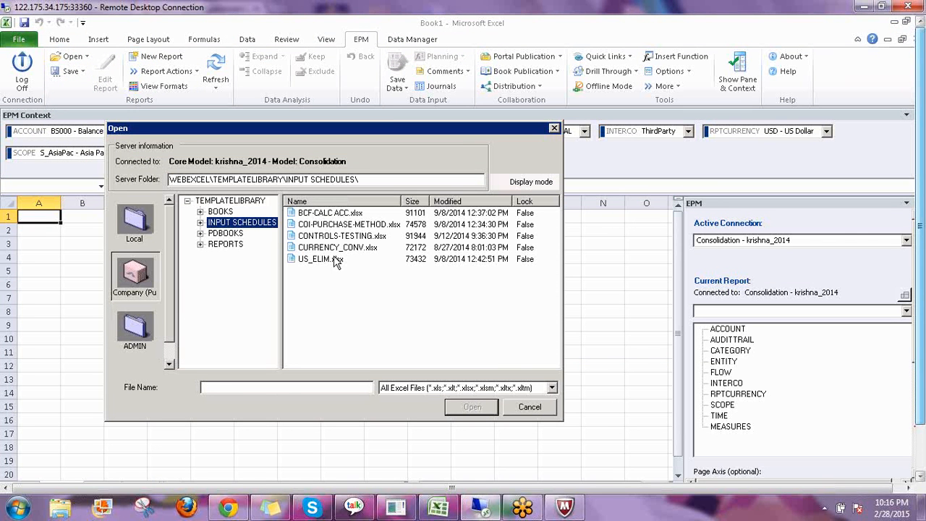
pyautogui.click(341, 236)
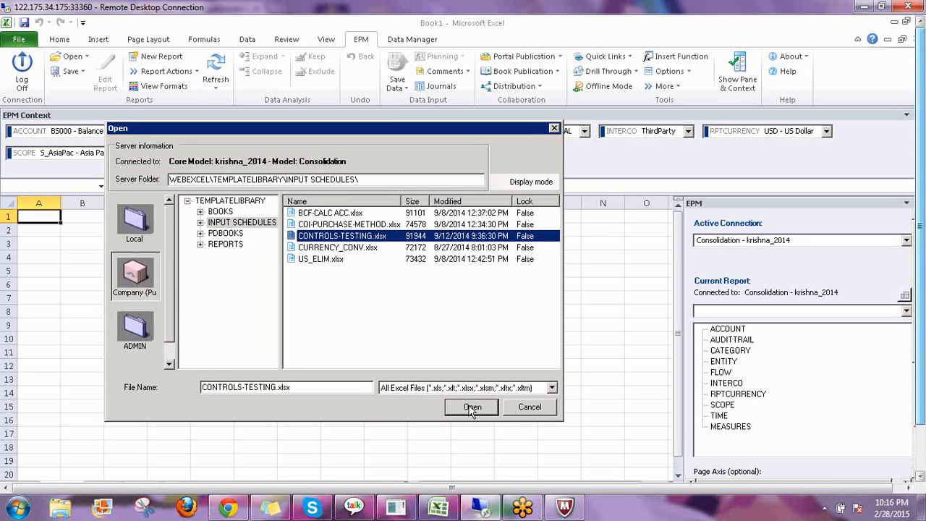
pyautogui.click(472, 408)
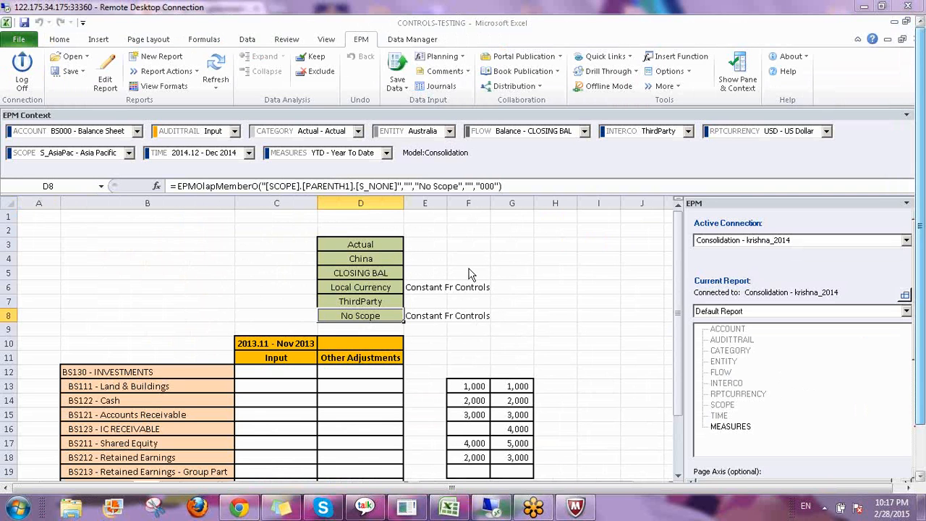
# - Refresh the CONTROLS-TESTING input form so it takes over the current EPM context
pyautogui.click(509, 261)
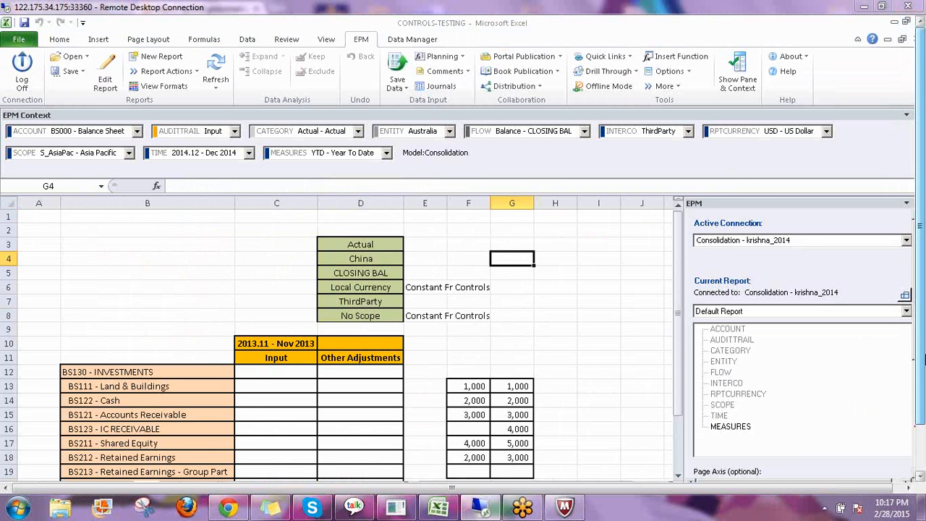
pyautogui.moveTo(922, 360); pyautogui.dragTo(923, 329)
pyautogui.click(220, 64)
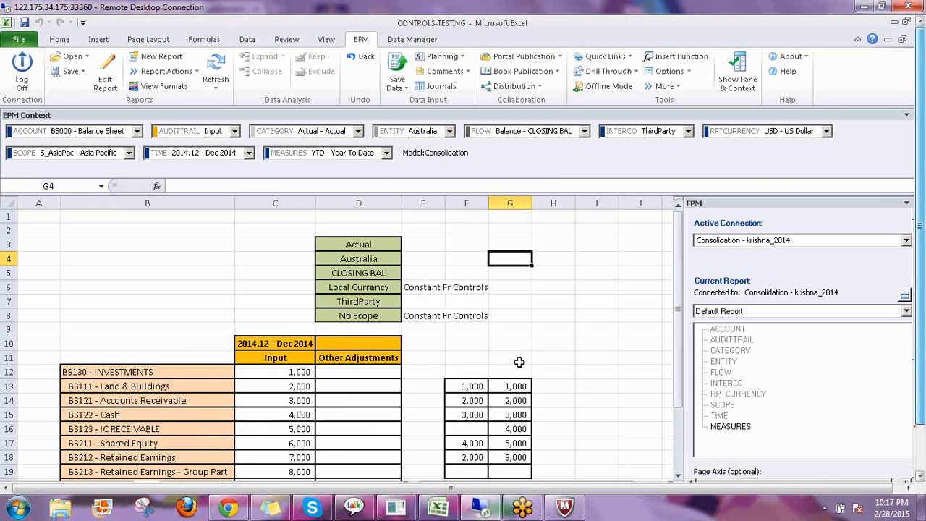
# - Set the EPM context's time to 2013.02 - Feb 2013 and refresh the balance sheet input form
pyautogui.scroll(-2, 517, 360)
pyautogui.click(522, 332)
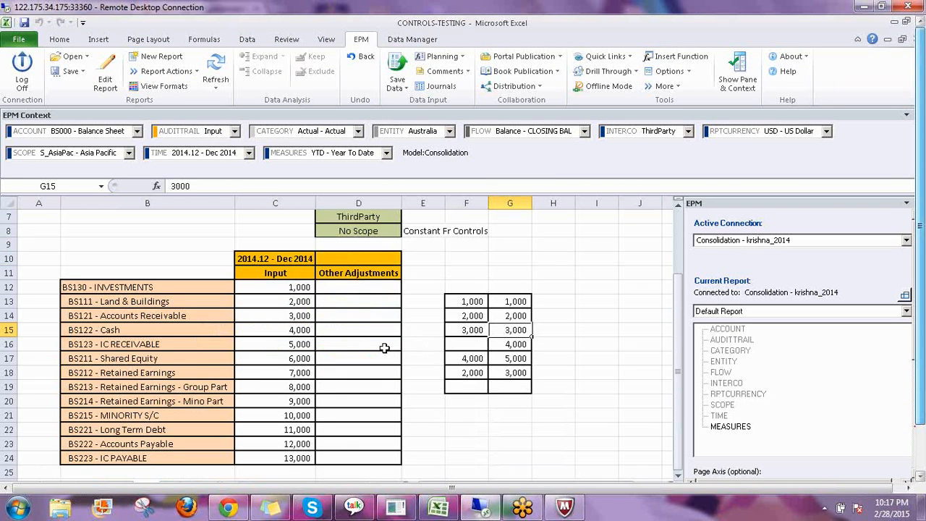
pyautogui.scroll(-2, 385, 348)
pyautogui.scroll(2, 384, 348)
pyautogui.click(511, 301)
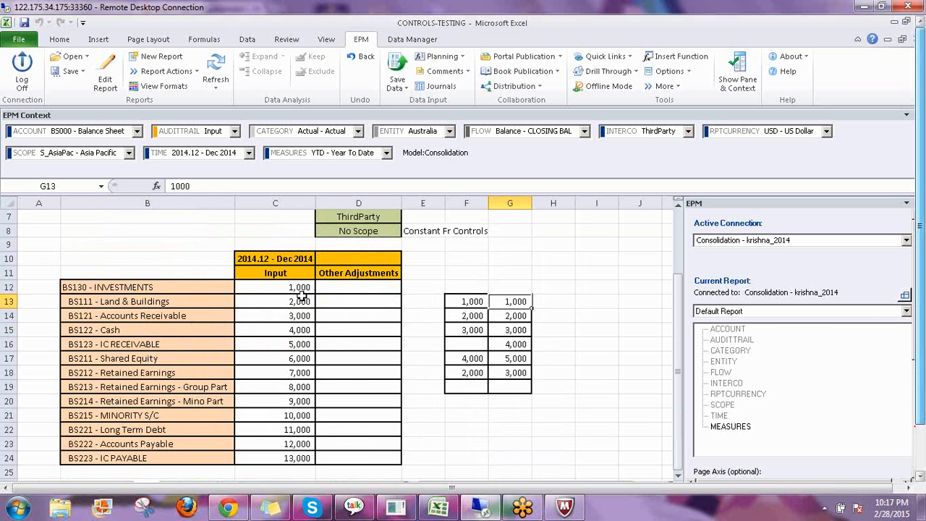
pyautogui.click(248, 153)
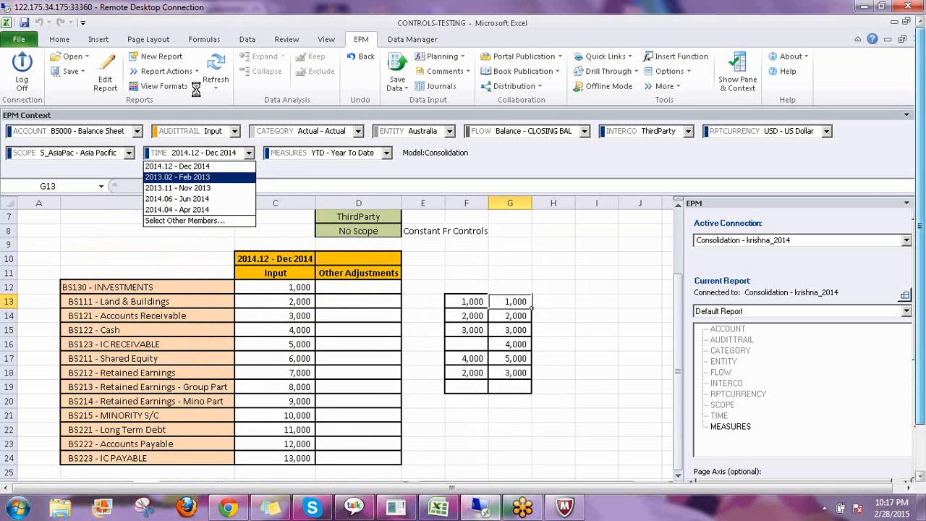
pyautogui.click(216, 74)
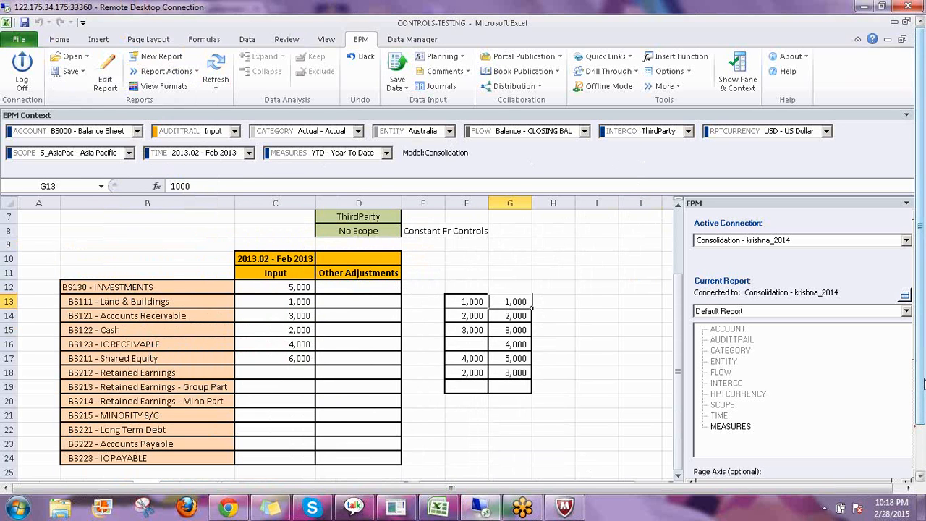
# - View the Asia Pacific entities' control status in the Controls Monitor and return to the CONTROLS-TESTING workbook in Excel
pyautogui.moveTo(922, 384); pyautogui.dragTo(921, 456)
pyautogui.click(194, 472)
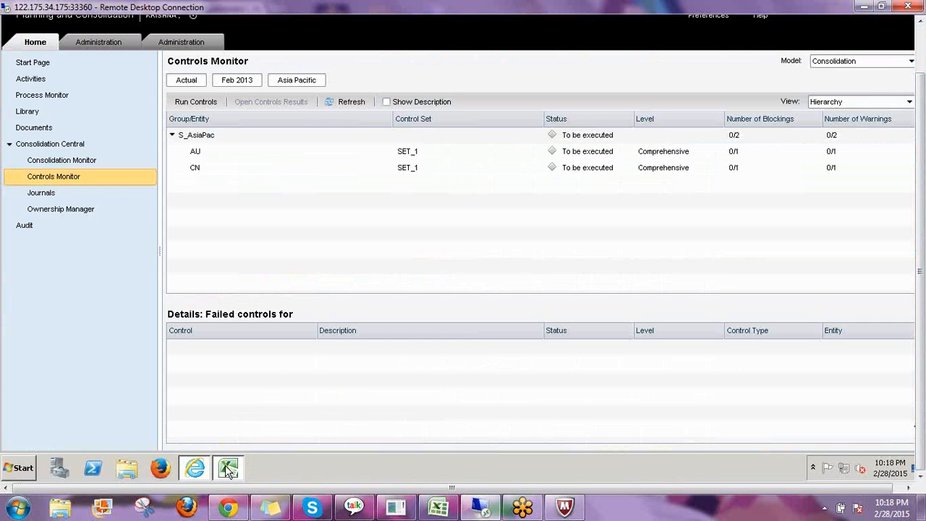
pyautogui.click(228, 470)
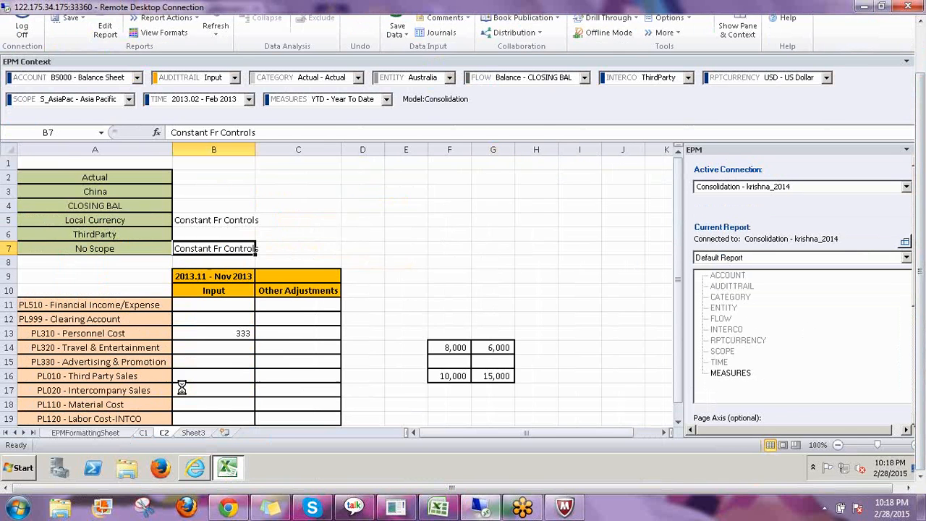
# - Refresh the profit and loss input form on sheet C2 so it takes over the current EPM context
pyautogui.click(567, 255)
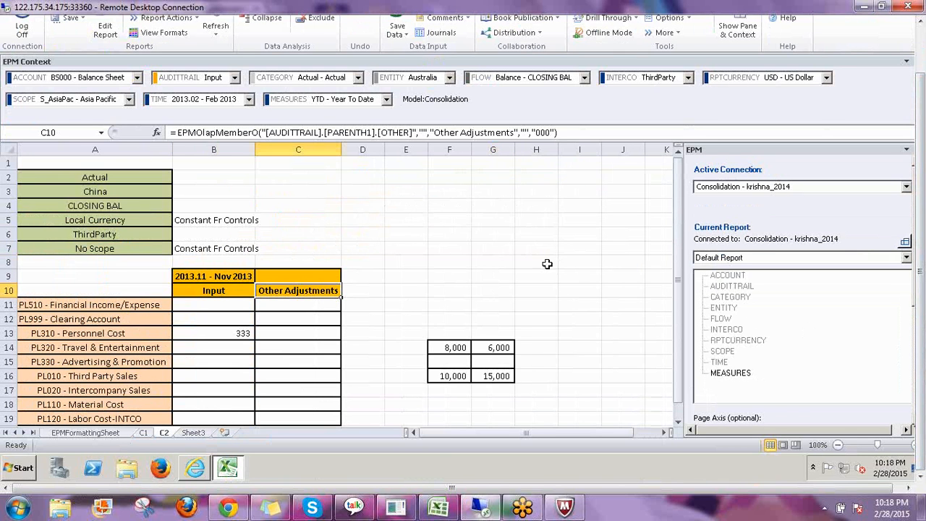
pyautogui.scroll(-1, 562, 265)
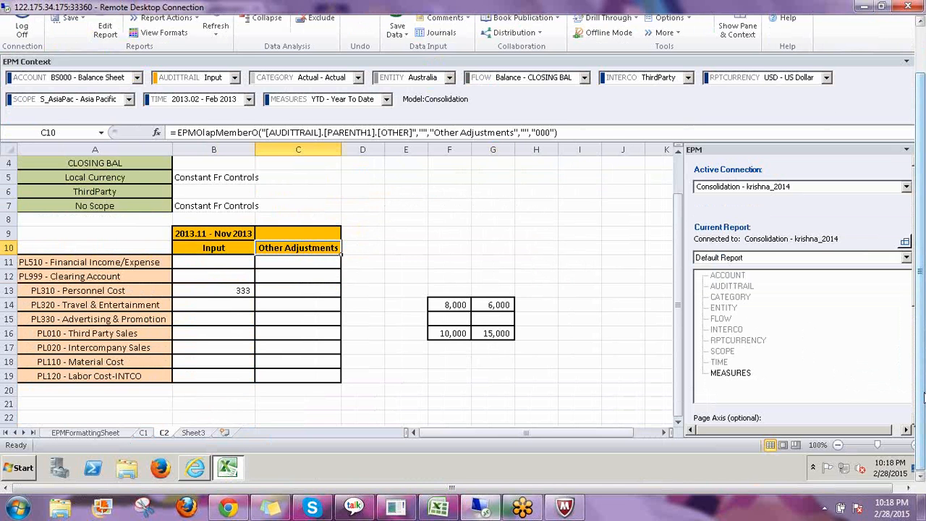
pyautogui.moveTo(921, 398); pyautogui.dragTo(920, 346)
pyautogui.click(211, 60)
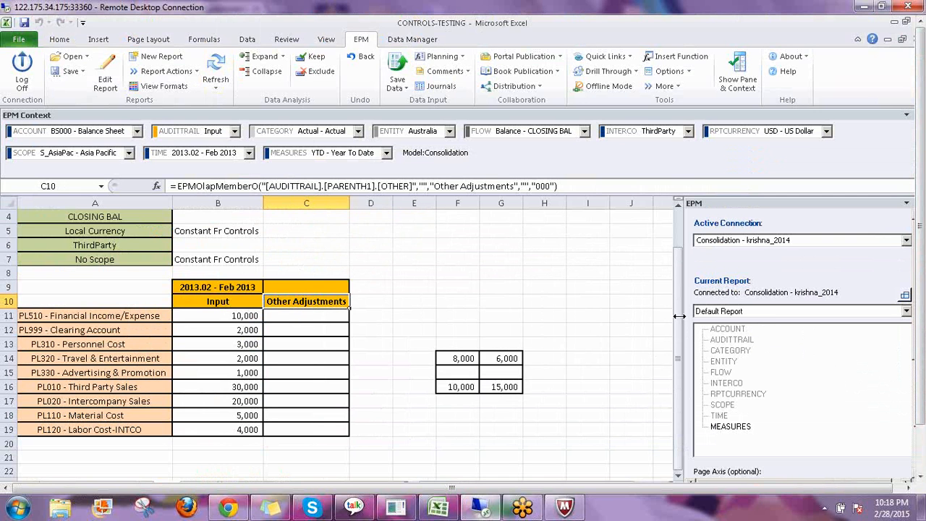
pyautogui.moveTo(680, 315); pyautogui.dragTo(680, 298)
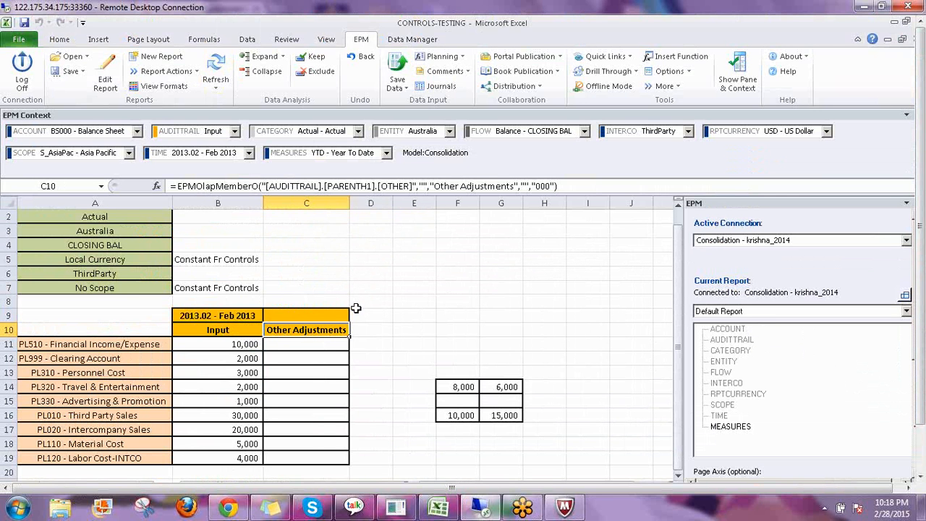
# - On sheet C2, enter Other Adjustments of 5000 for PL010 - Third Party Sales and 3000 for PL020 - Intercompany Sales
pyautogui.click(293, 343)
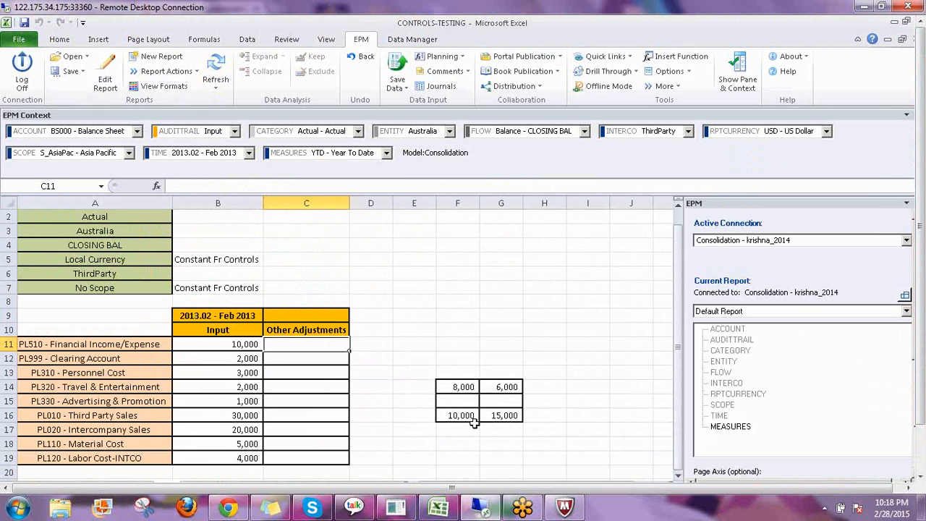
pyautogui.press('Down')
pyautogui.press('Down')
pyautogui.press('Down')
pyautogui.press('Down')
pyautogui.press('Down')
pyautogui.press('Down')
pyautogui.press('Down')
pyautogui.press('Down')
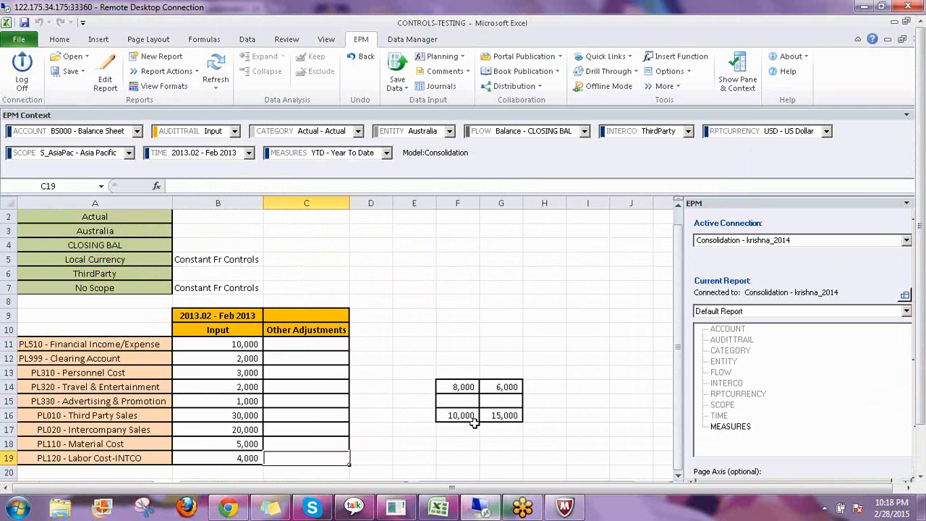
pyautogui.press('Down')
pyautogui.press('Up')
pyautogui.press('Up')
pyautogui.press('Up')
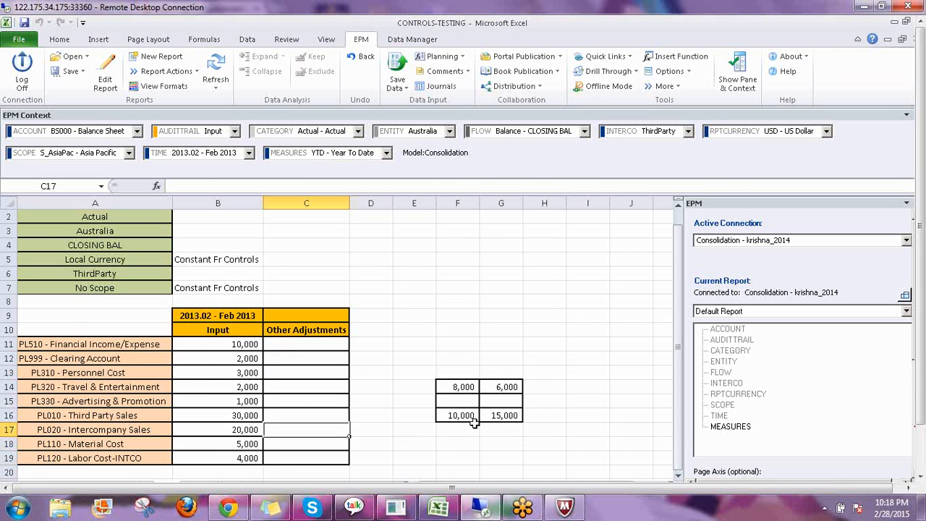
pyautogui.press('Up')
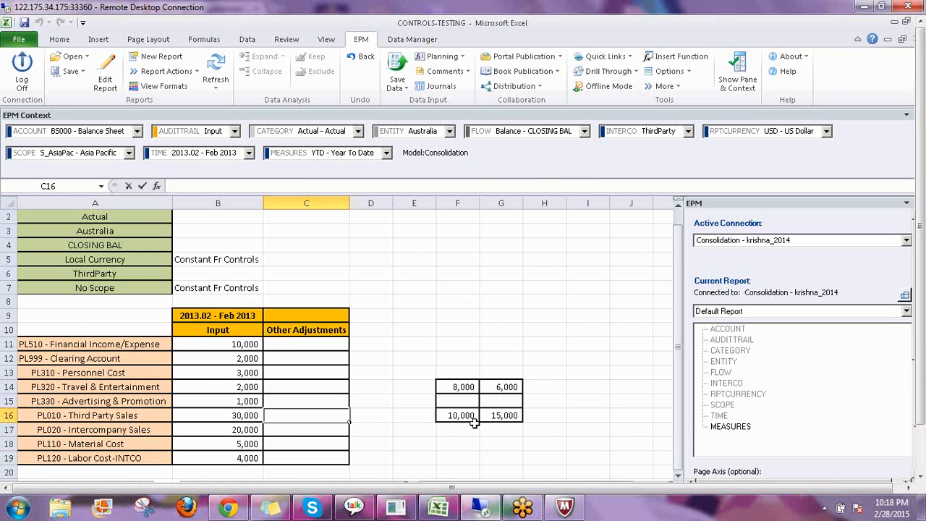
pyautogui.write('5000')
pyautogui.press('Return')
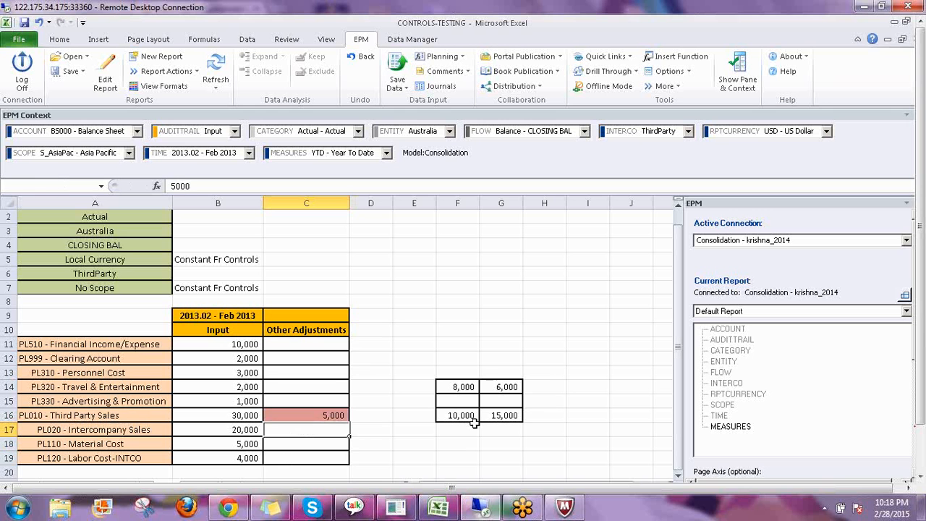
pyautogui.write('3000')
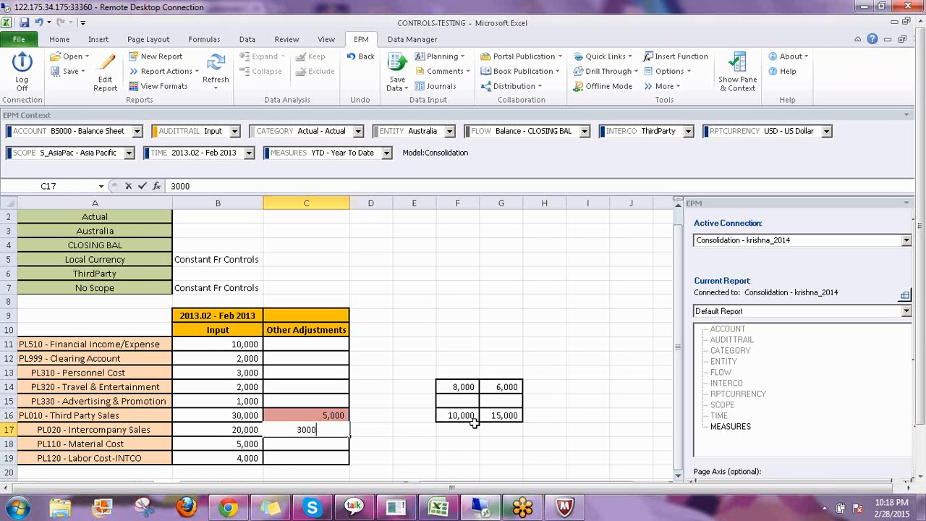
pyautogui.press('Return')
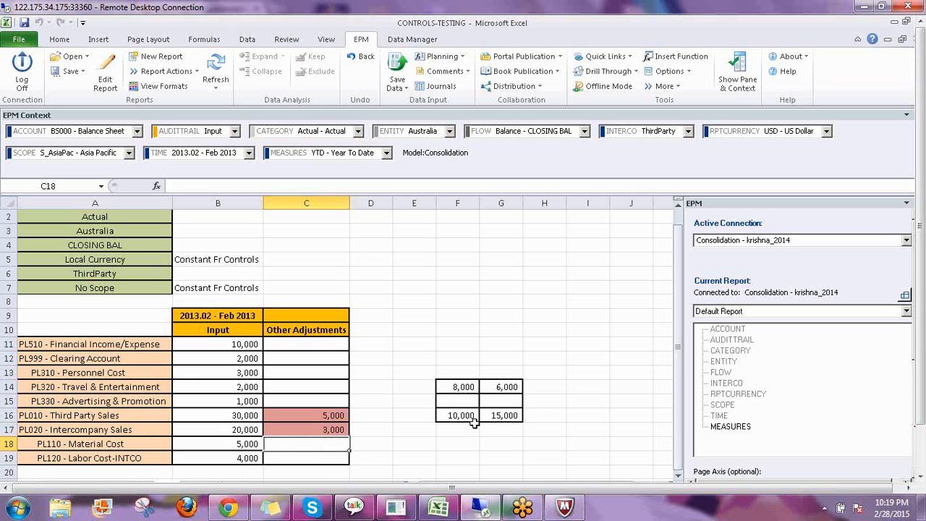
# - Enter 4000 under Other Adjustments for PL310 - Personnel Cost
pyautogui.press('Up')
pyautogui.press('Up')
pyautogui.press('Up')
pyautogui.press('Up')
pyautogui.press('Up')
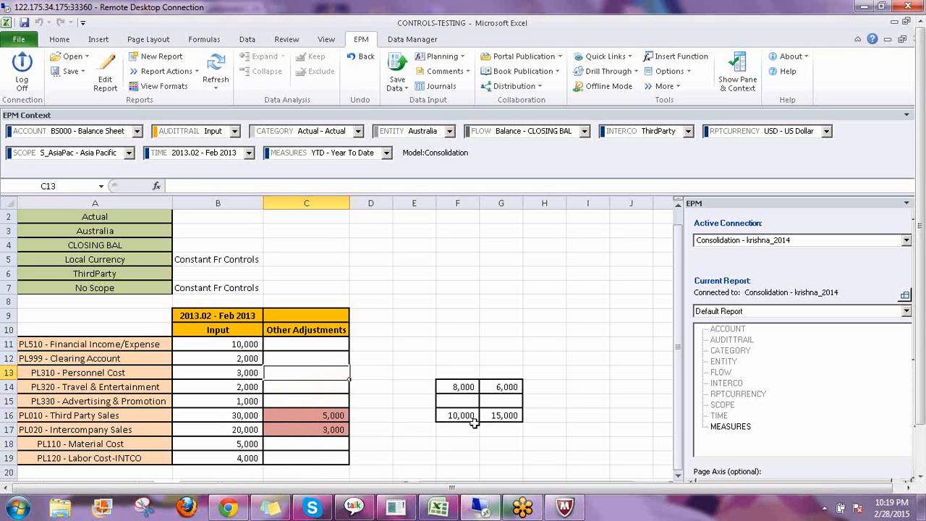
pyautogui.write('4000')
pyautogui.press('Return')
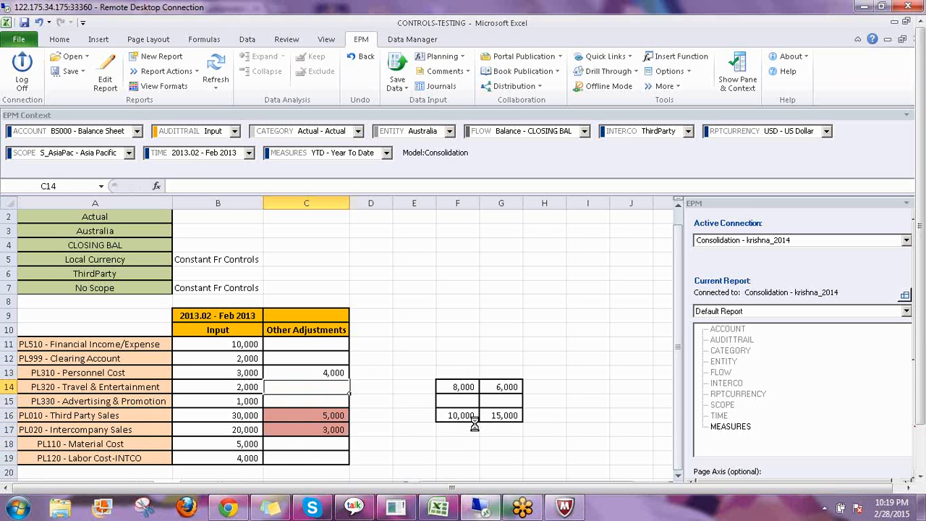
# - Save the entered Other Adjustments data to the Consolidation model and close the save results
pyautogui.click(400, 66)
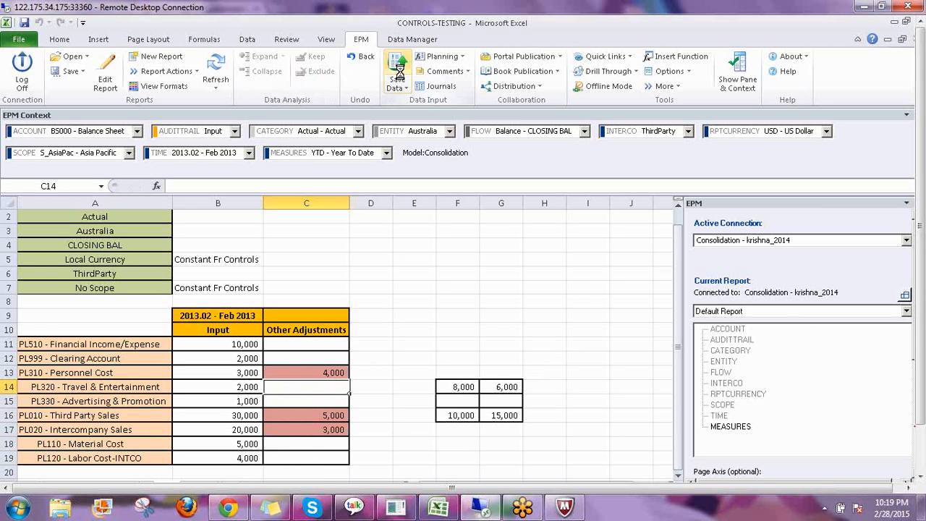
pyautogui.click(496, 308)
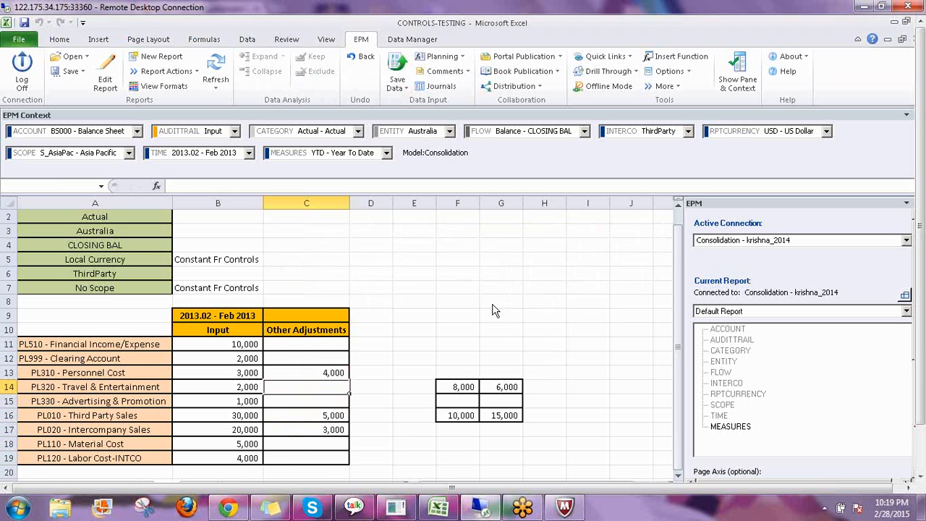
pyautogui.click(575, 353)
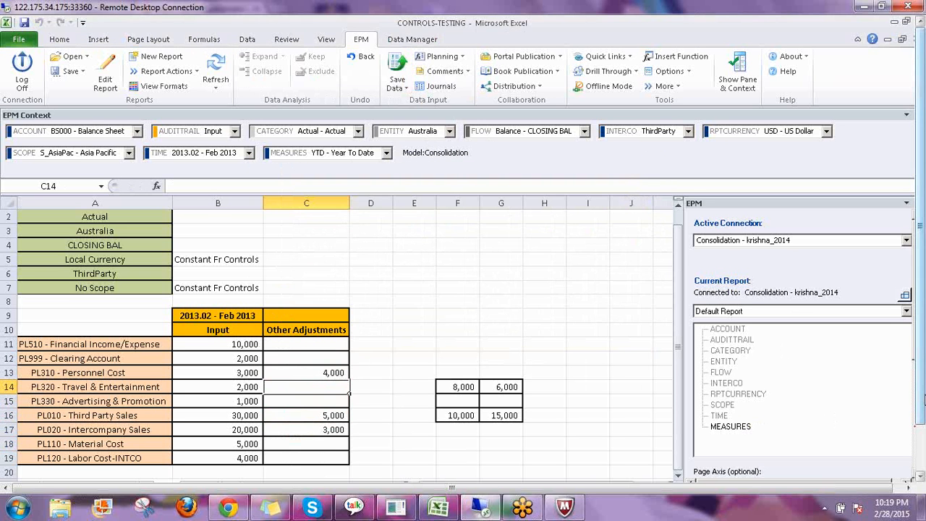
# - On sheet C1, select the Input values from BS130 - INVESTMENTS to BS123 - IC RECEIVABLE and check their sum
pyautogui.moveTo(922, 396); pyautogui.dragTo(923, 442)
pyautogui.click(145, 438)
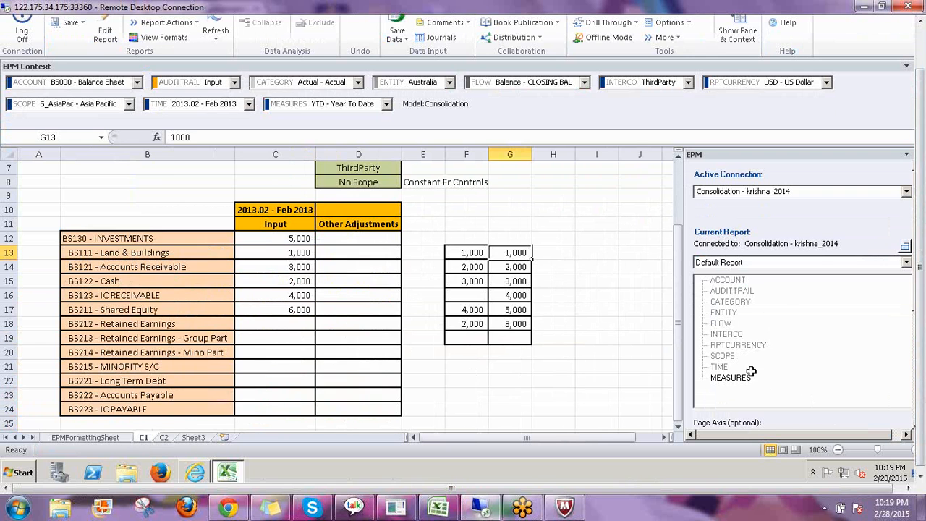
pyautogui.moveTo(923, 367); pyautogui.dragTo(923, 332)
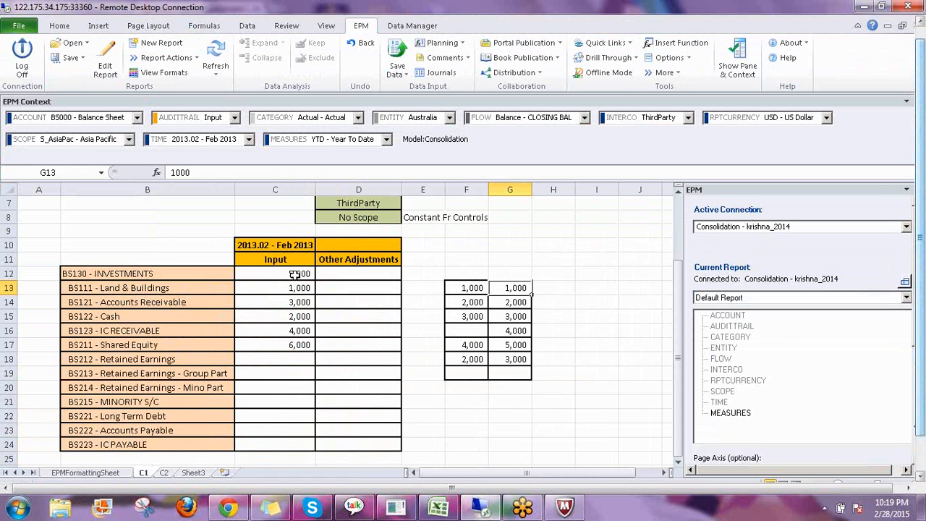
pyautogui.moveTo(296, 273); pyautogui.dragTo(304, 331)
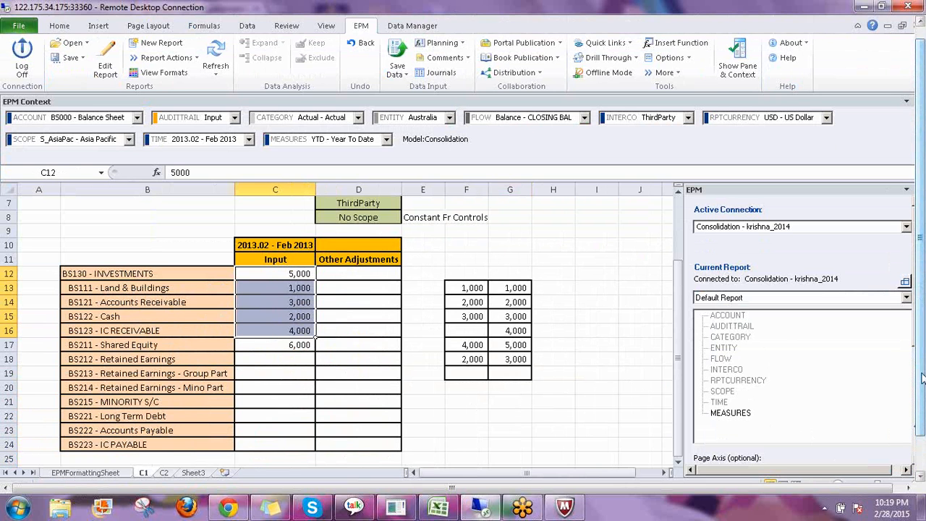
pyautogui.moveTo(923, 381); pyautogui.dragTo(922, 420)
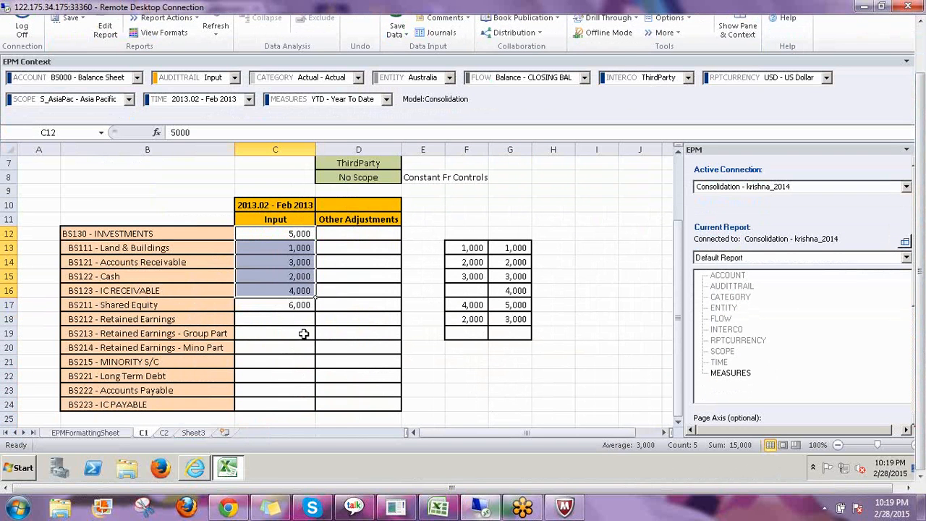
# - Enter Input values of 4000 for BS212 - Retained Earnings and 3000 for BS221 - Long Term Debt
pyautogui.click(300, 309)
pyautogui.press('Return')
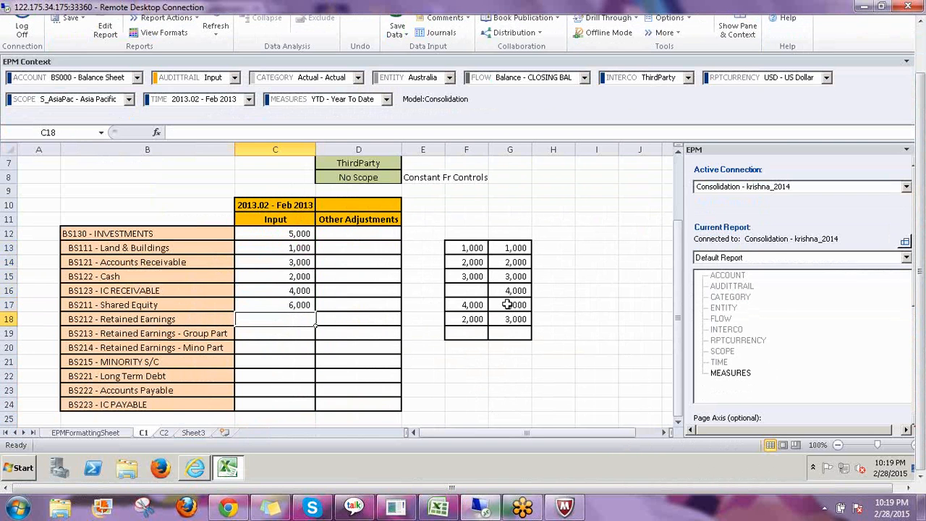
pyautogui.write('4000')
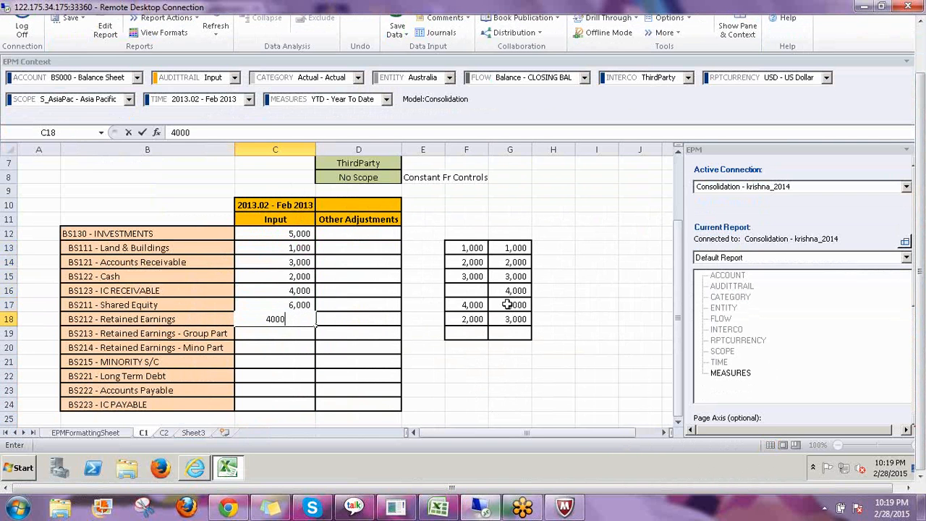
pyautogui.press('Return')
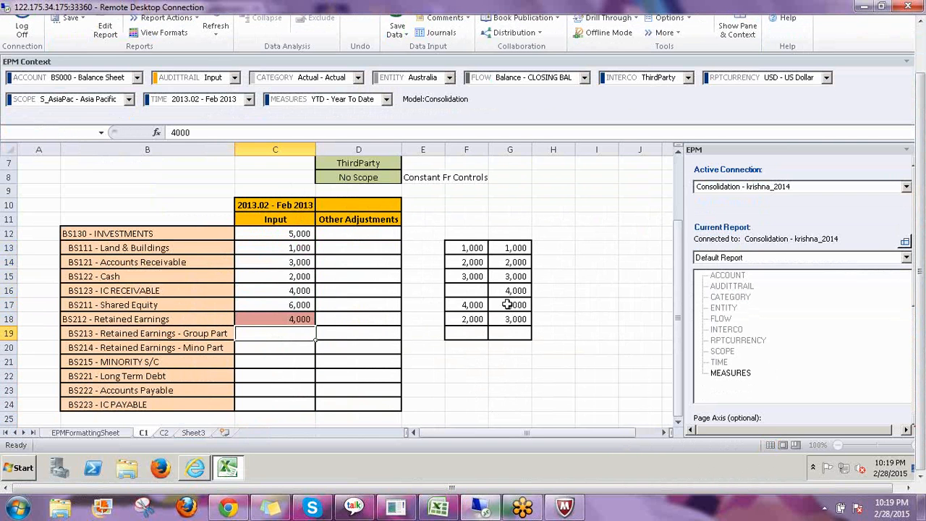
pyautogui.press('Return')
pyautogui.press('Return')
pyautogui.press('Return')
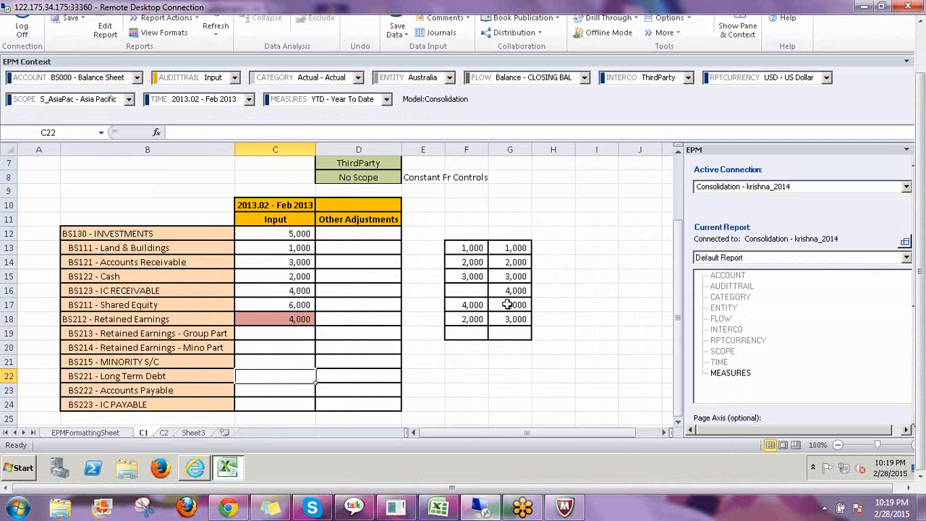
pyautogui.write('3000')
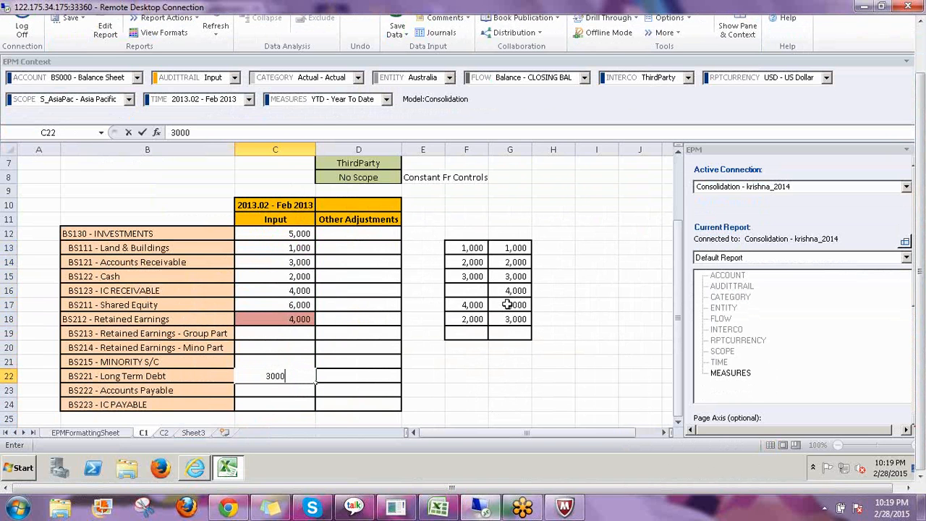
pyautogui.press('Return')
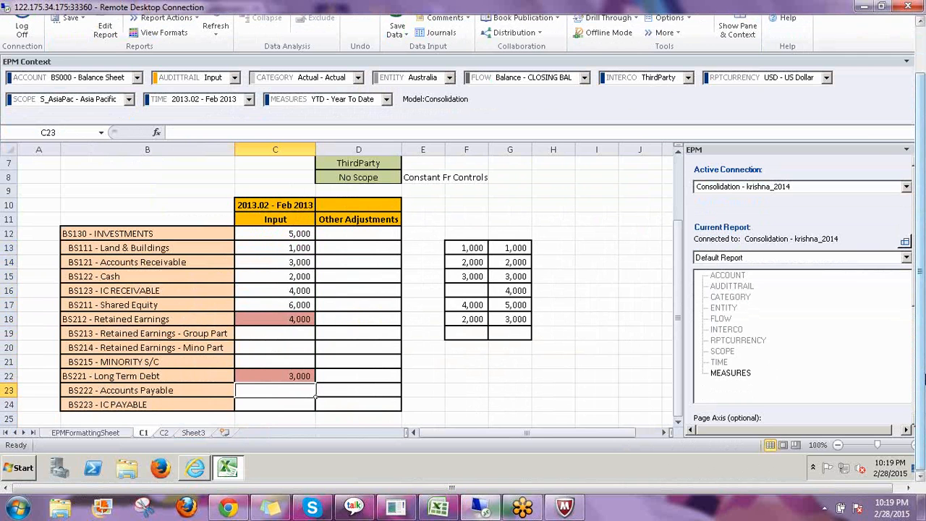
# - Save the two balance sheet Input entries to the Consolidation model and close the save results
pyautogui.moveTo(924, 374); pyautogui.dragTo(924, 329)
pyautogui.click(393, 62)
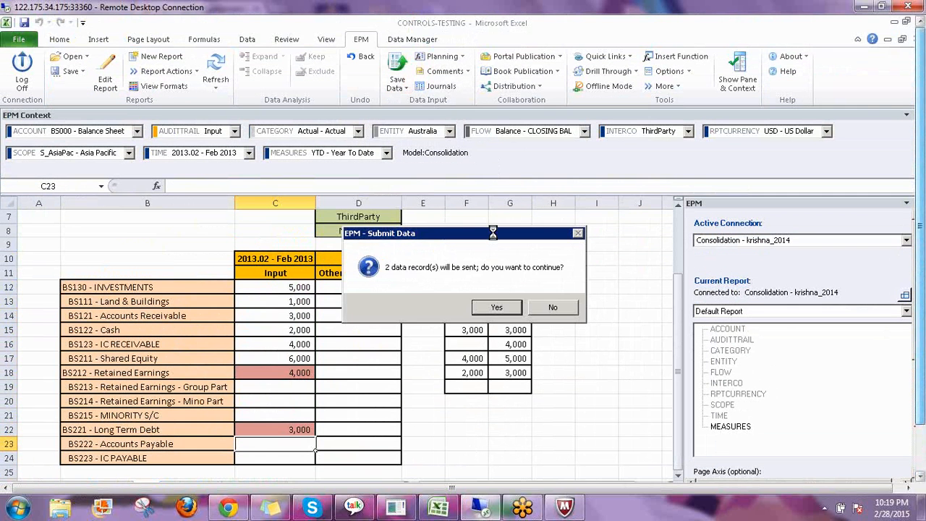
pyautogui.click(495, 308)
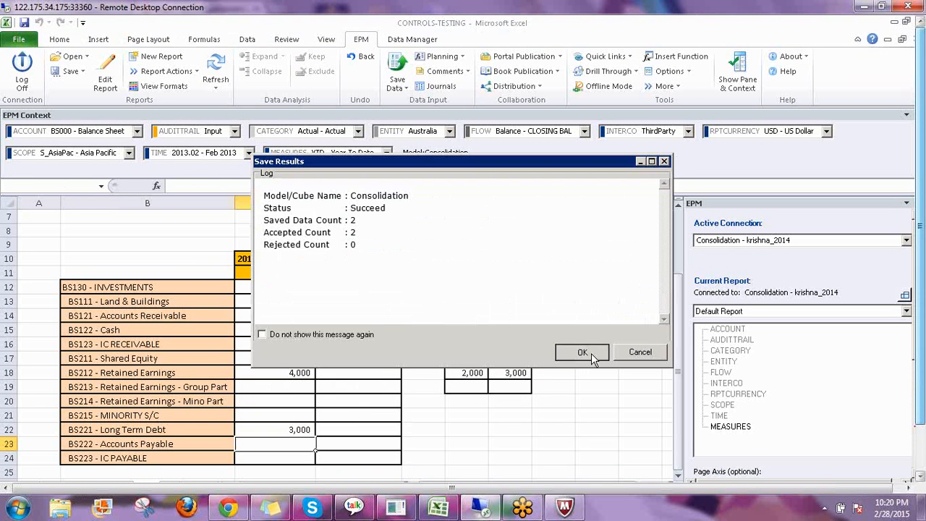
pyautogui.click(582, 353)
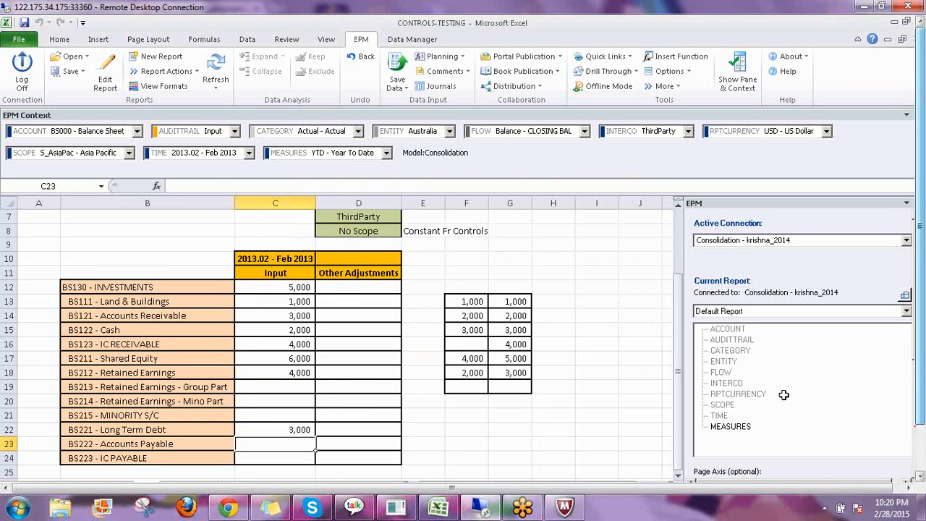
# - Enter an Other Adjustments value of 3000 for BS212 - Retained Earnings on sheet C1
pyautogui.click(923, 400)
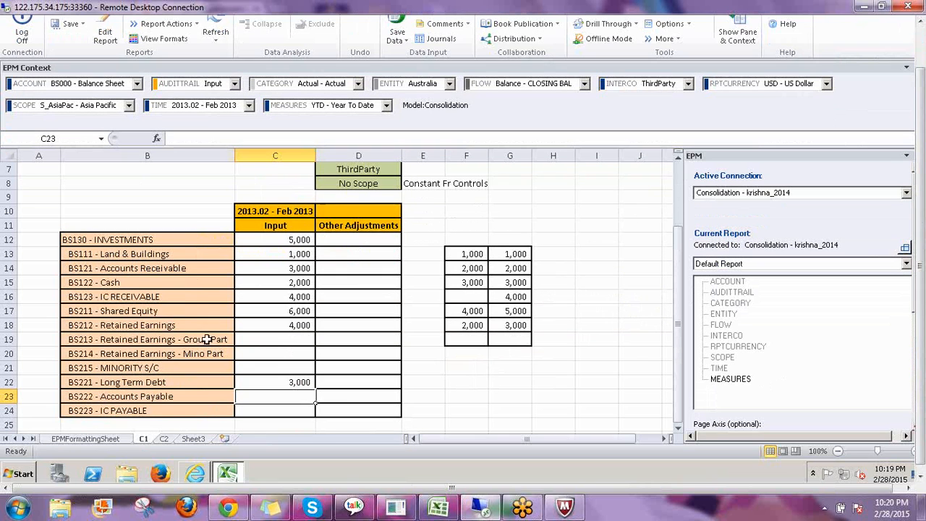
pyautogui.click(377, 323)
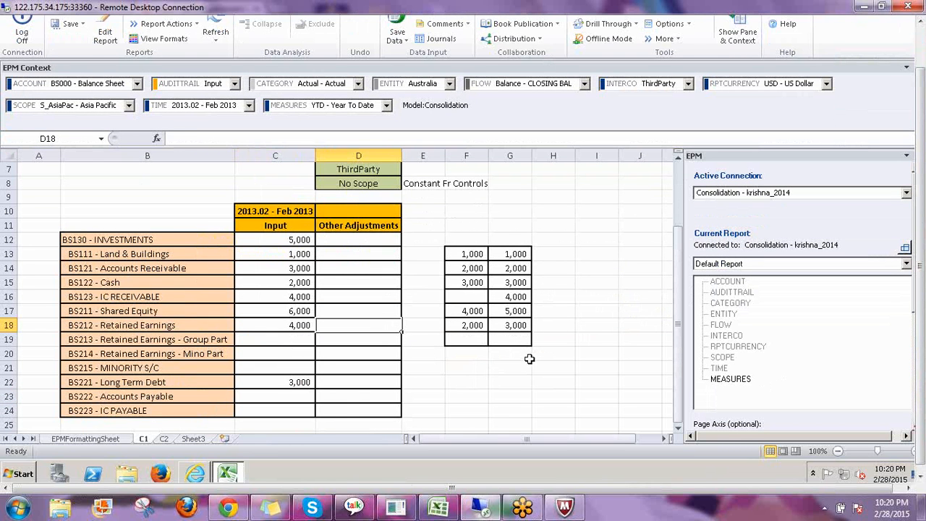
pyautogui.write('3000')
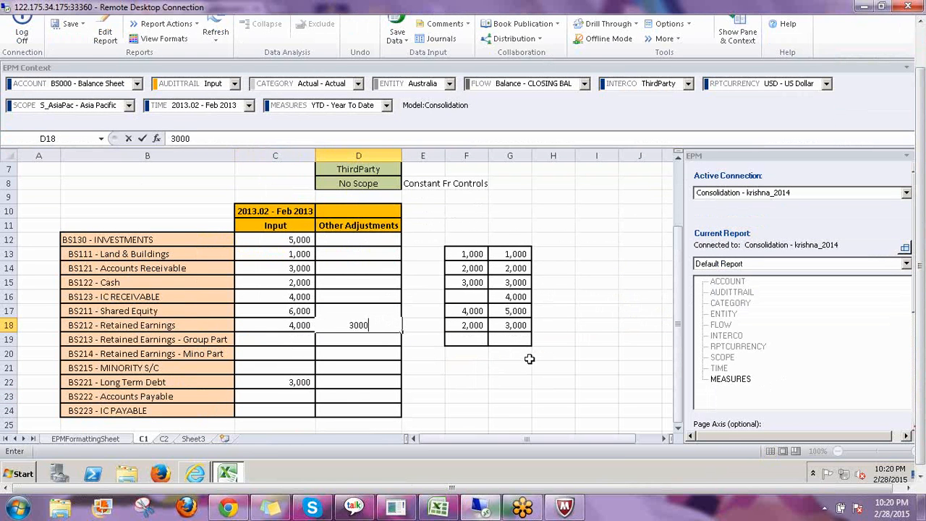
pyautogui.press('Return')
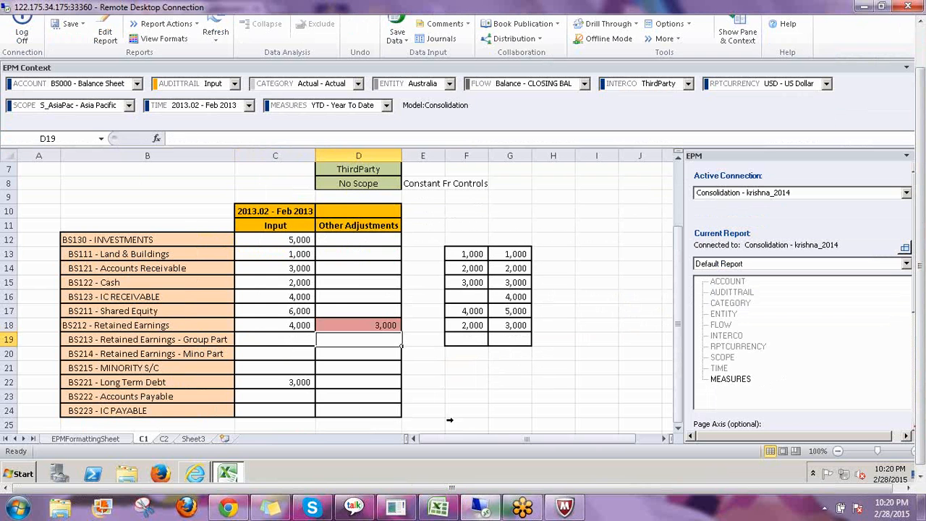
# - Compare BS212's Input value with sheet C2, checking the sum of Input values from PL999 - Clearing Account to PL330 - Advertising & Promotion
pyautogui.click(301, 326)
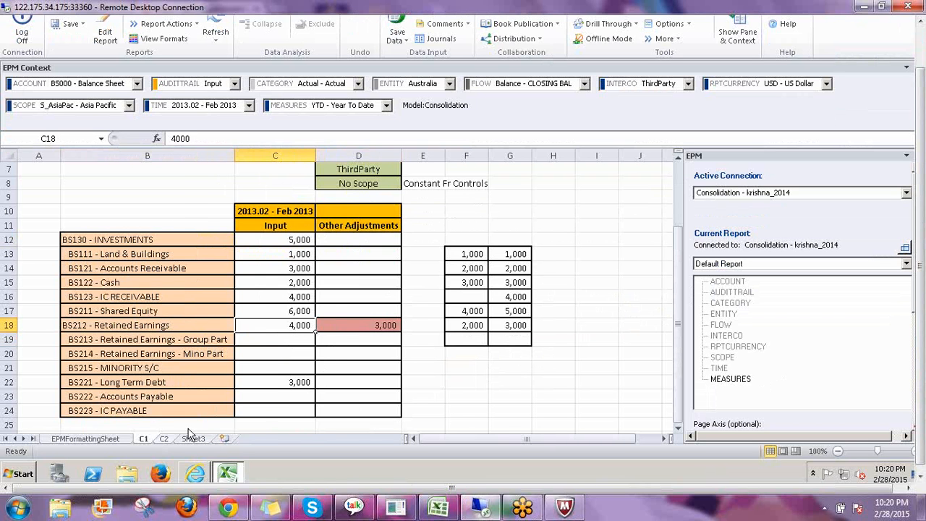
pyautogui.click(164, 440)
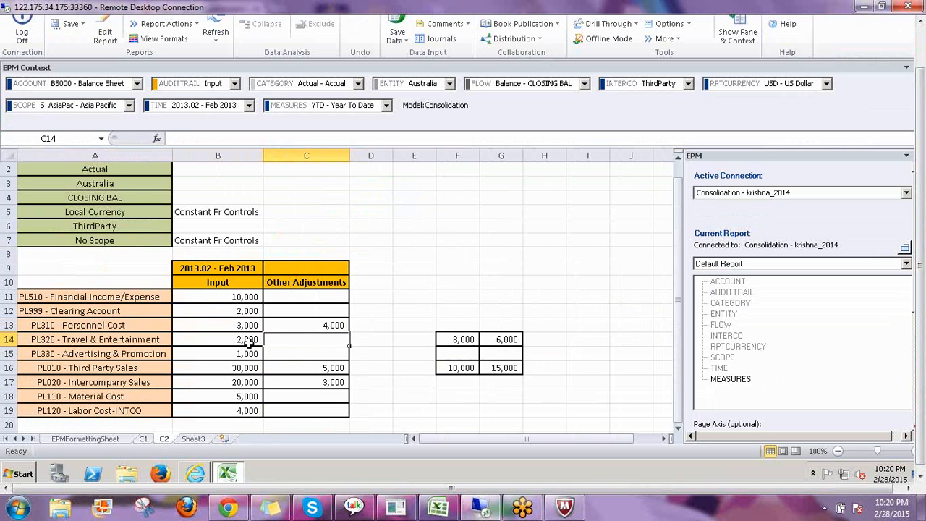
pyautogui.click(245, 296)
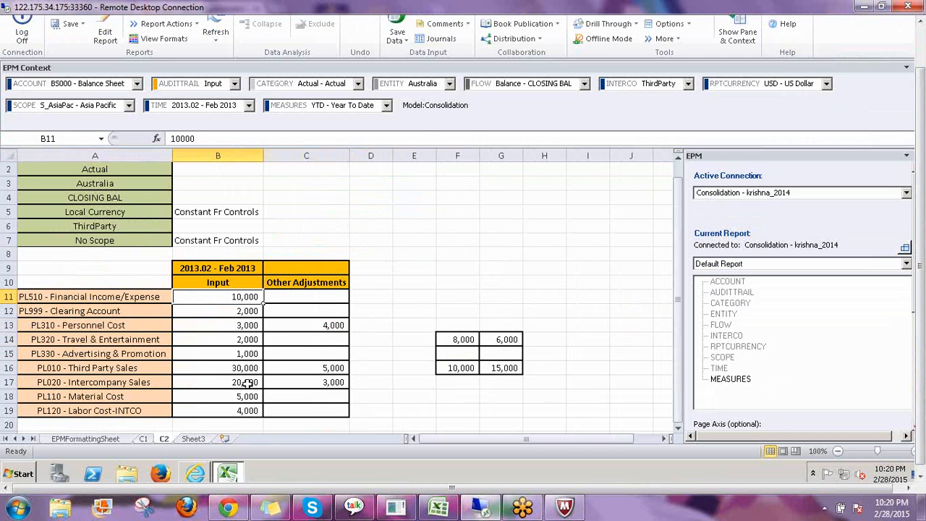
pyautogui.click(244, 315)
pyautogui.moveTo(246, 326); pyautogui.dragTo(246, 356)
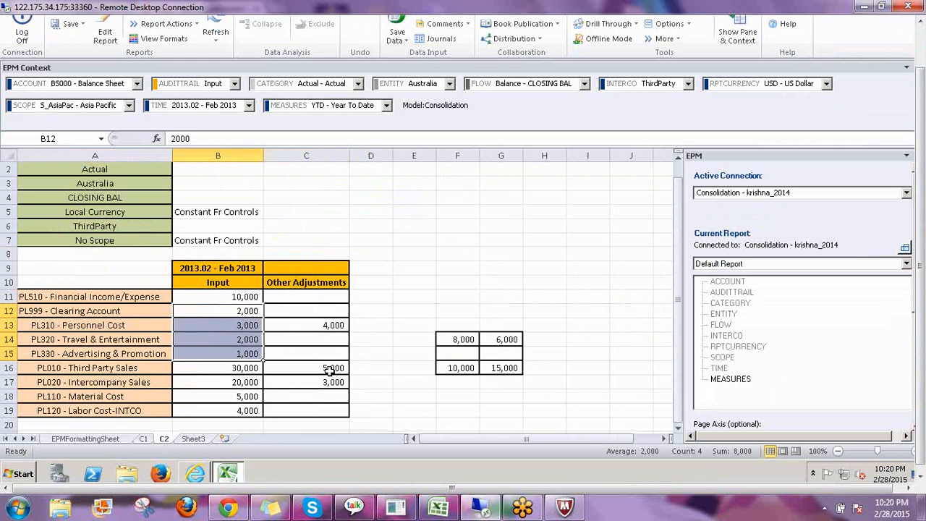
# - On sheet C1, set BS212 - Retained Earnings Other Adjustments to 4000 and save it to the Consolidation model, closing the save results
pyautogui.click(145, 440)
pyautogui.click(376, 326)
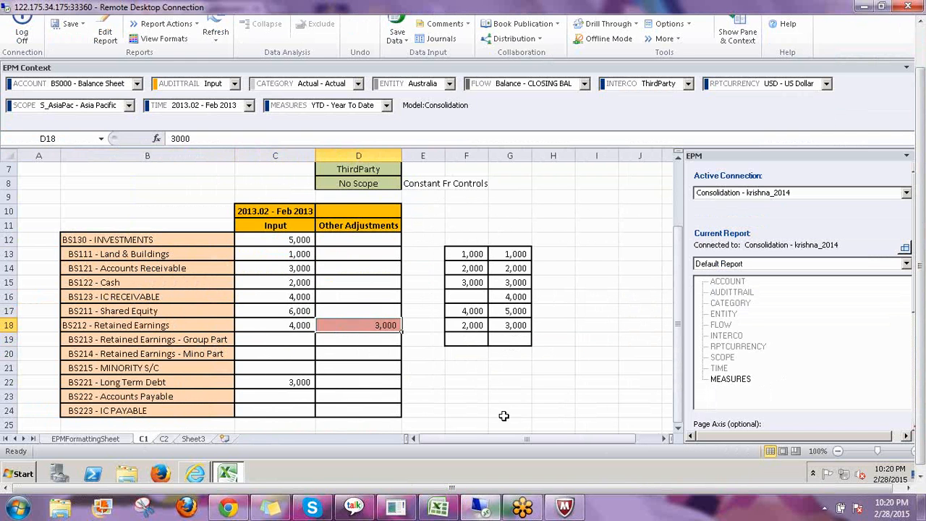
pyautogui.write('4000')
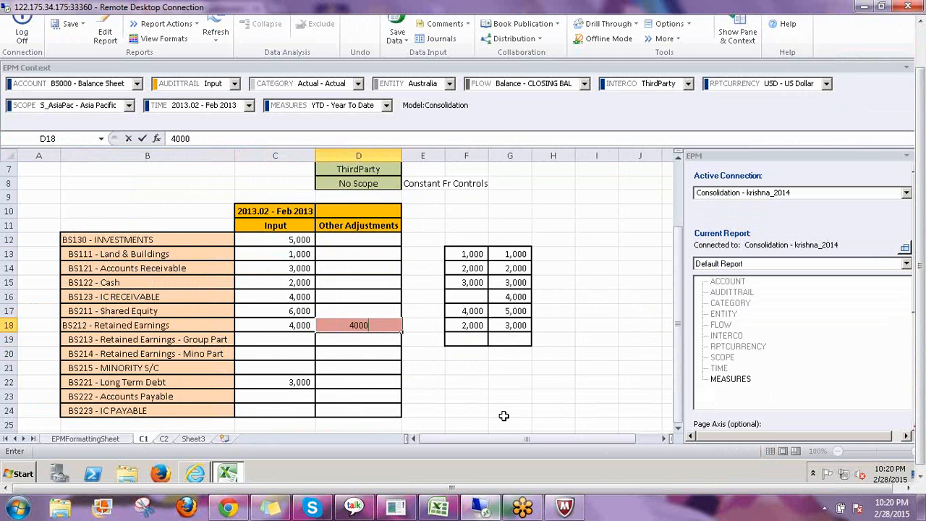
pyautogui.press('Return')
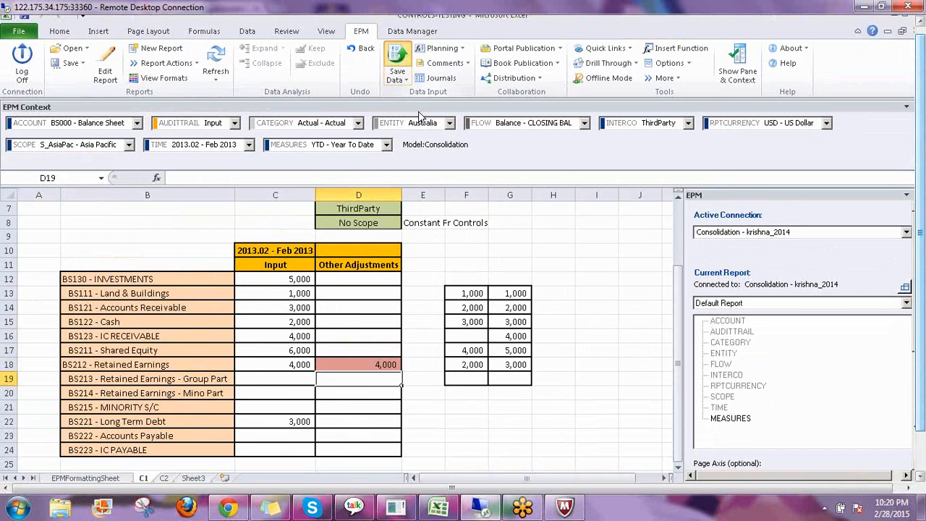
pyautogui.click(398, 64)
pyautogui.click(497, 300)
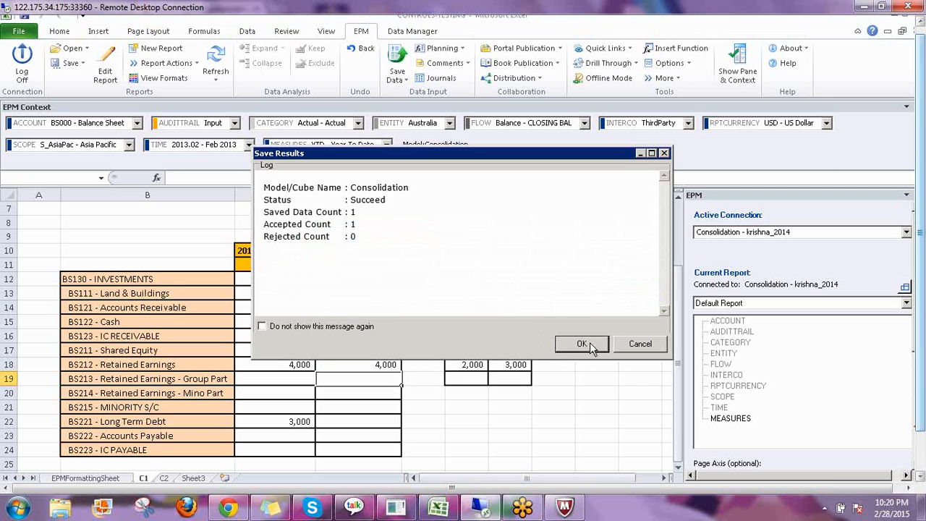
pyautogui.click(589, 344)
# - Compare the Other Adjustments for PL010 - Third Party Sales on sheet C2 with the BS212 - Retained Earnings row on sheet C1
pyautogui.moveTo(923, 380); pyautogui.dragTo(923, 421)
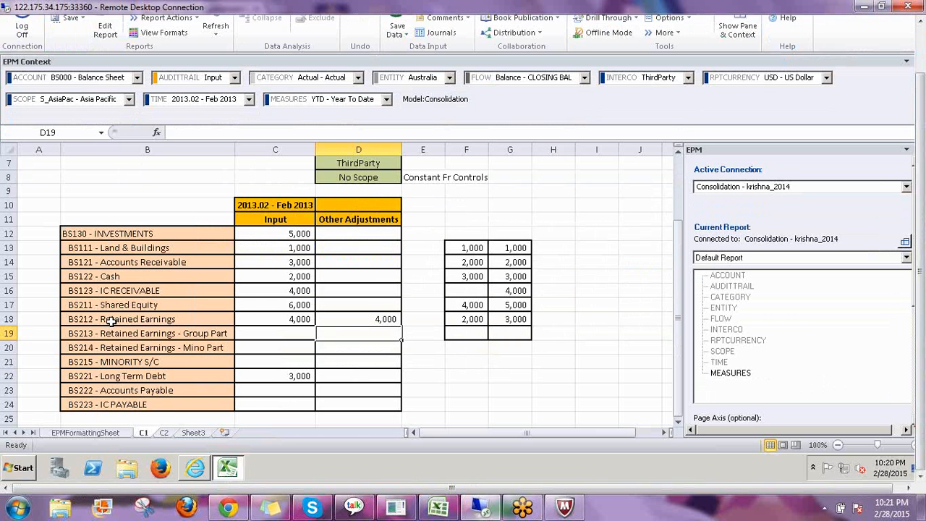
pyautogui.click(168, 434)
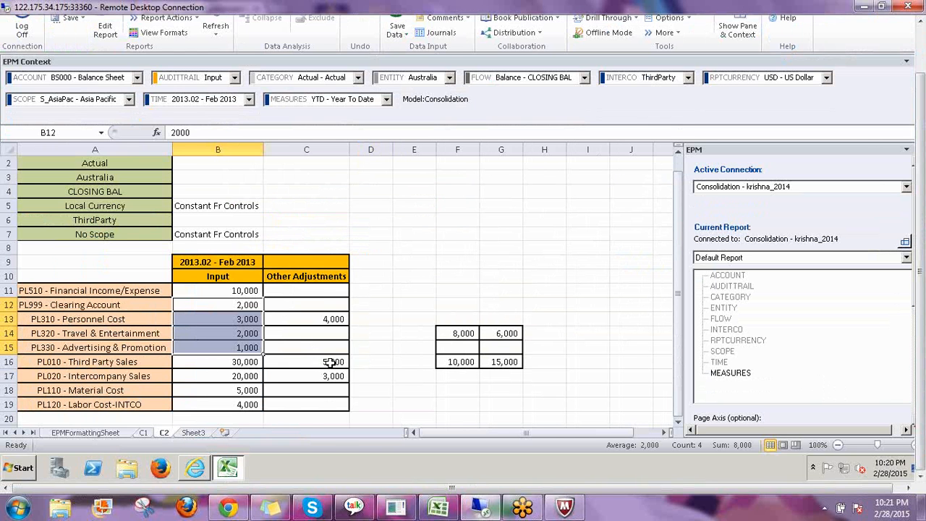
pyautogui.click(329, 363)
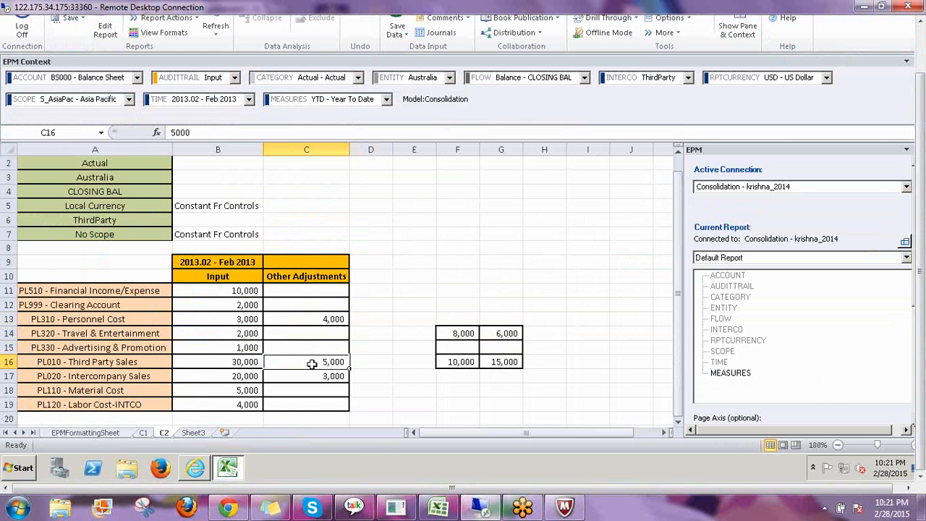
pyautogui.click(144, 433)
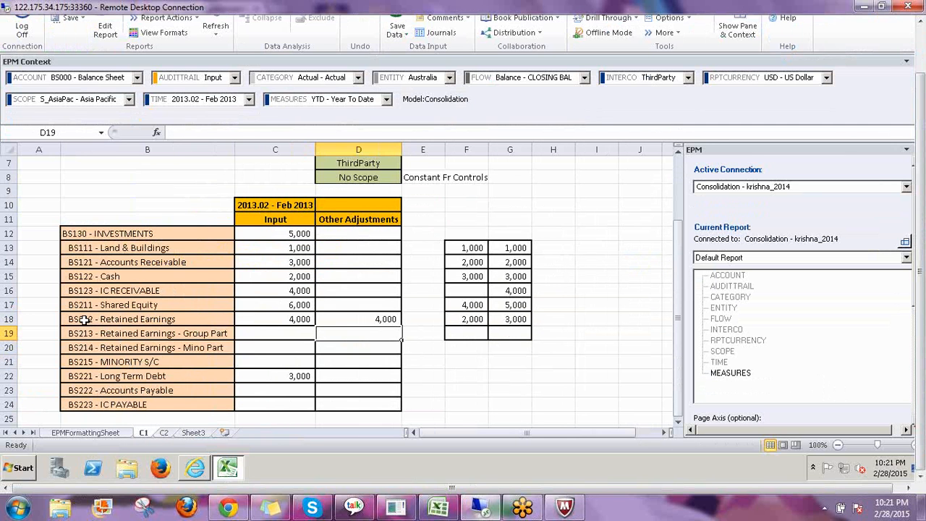
pyautogui.moveTo(82, 320); pyautogui.dragTo(367, 319)
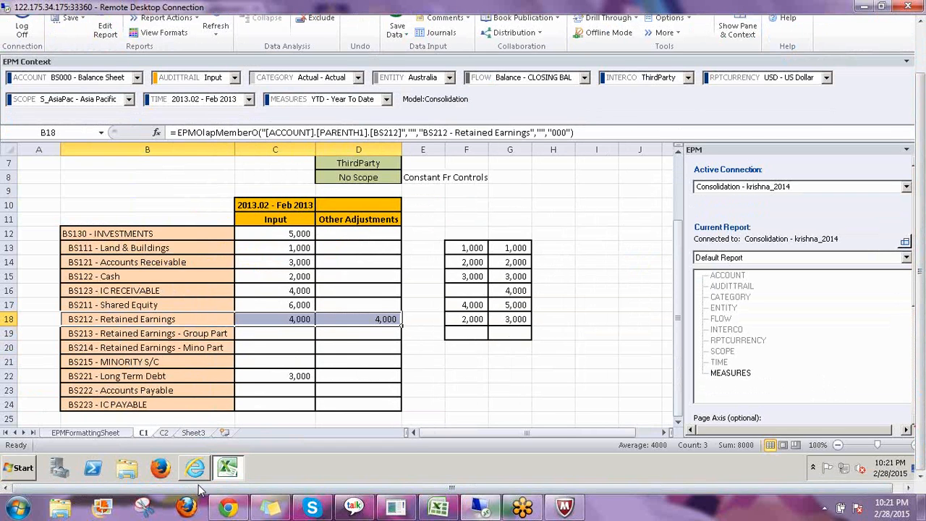
# - Switch to the Controls Monitor in the browser and check its AU entity against the EPM context of the Excel input form
pyautogui.click(196, 470)
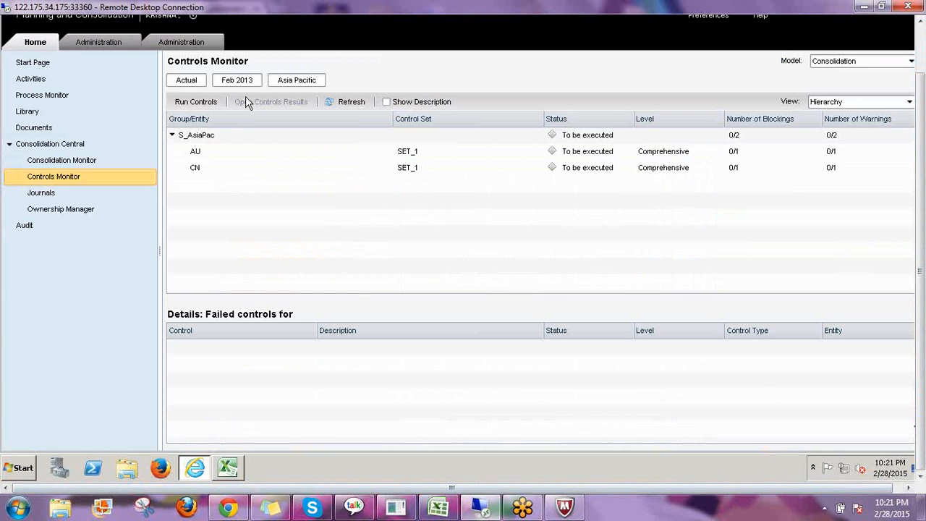
pyautogui.click(213, 157)
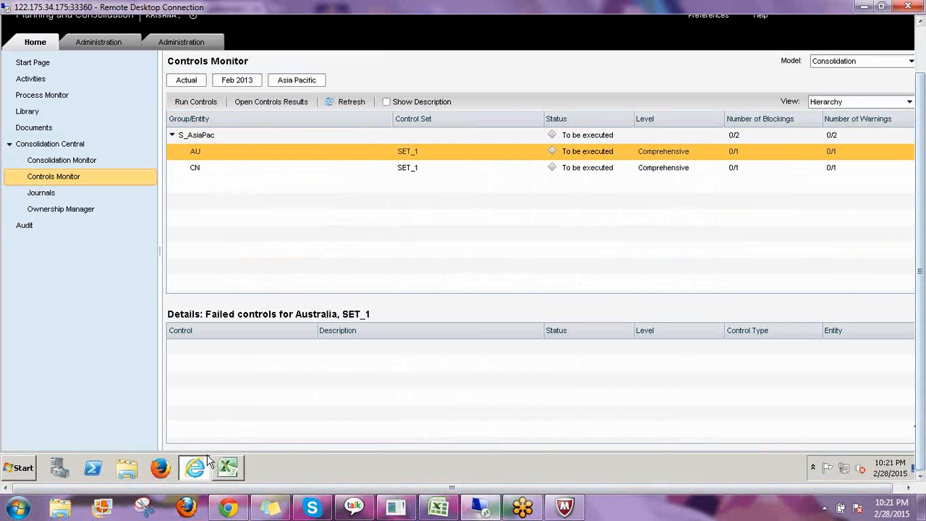
pyautogui.click(228, 468)
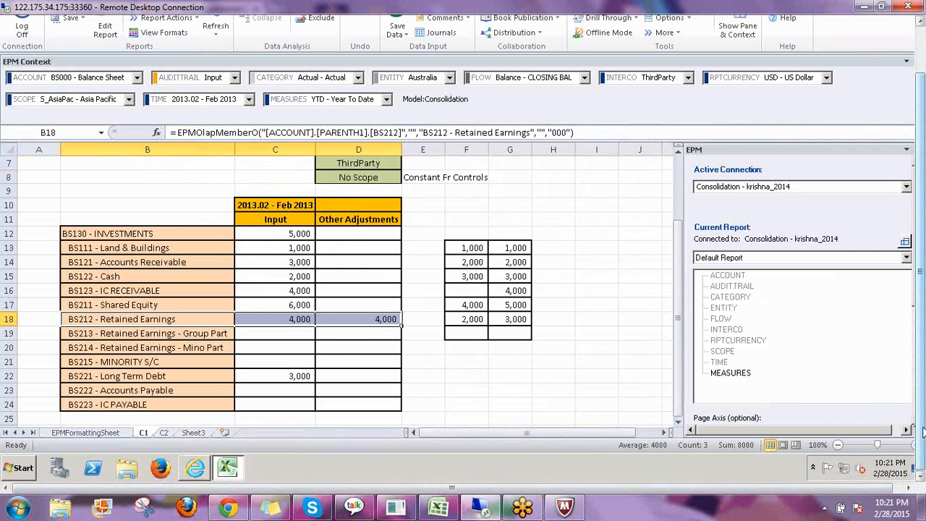
pyautogui.moveTo(921, 407); pyautogui.dragTo(921, 362)
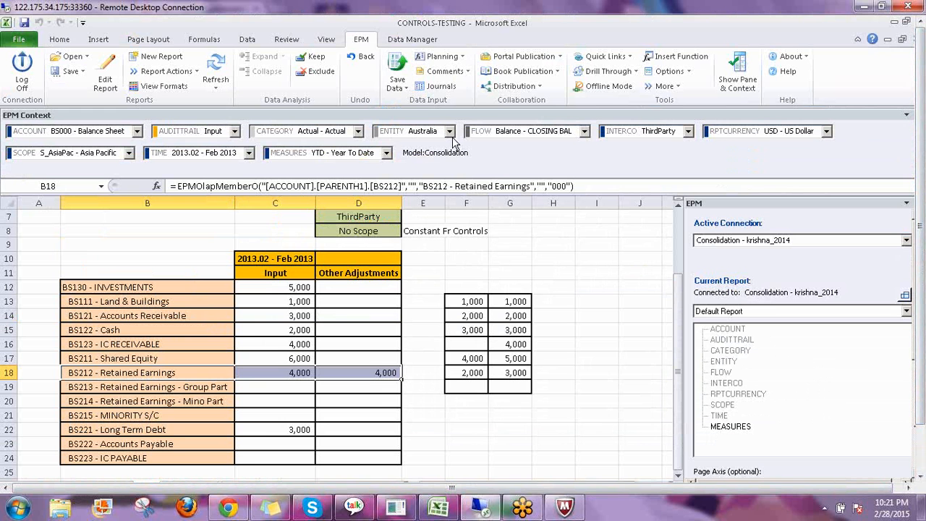
pyautogui.click(479, 241)
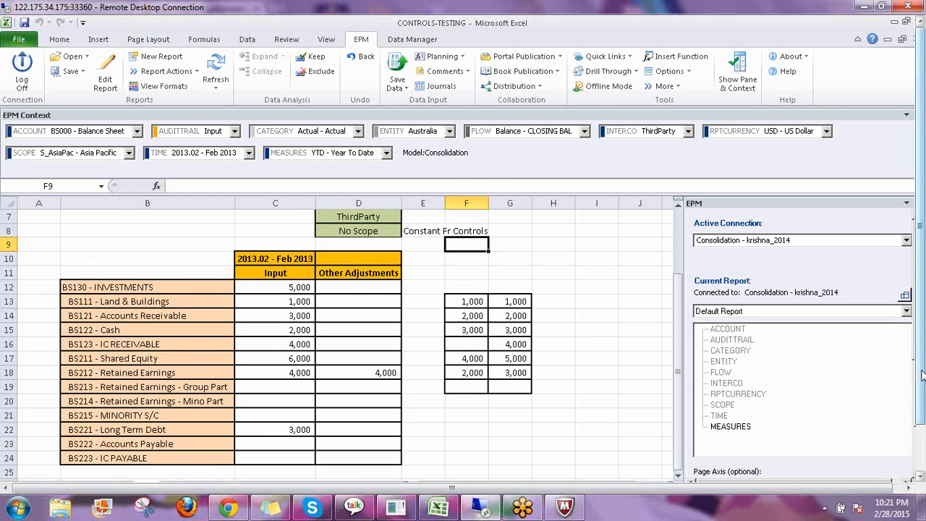
pyautogui.moveTo(923, 375); pyautogui.dragTo(922, 421)
pyautogui.click(195, 468)
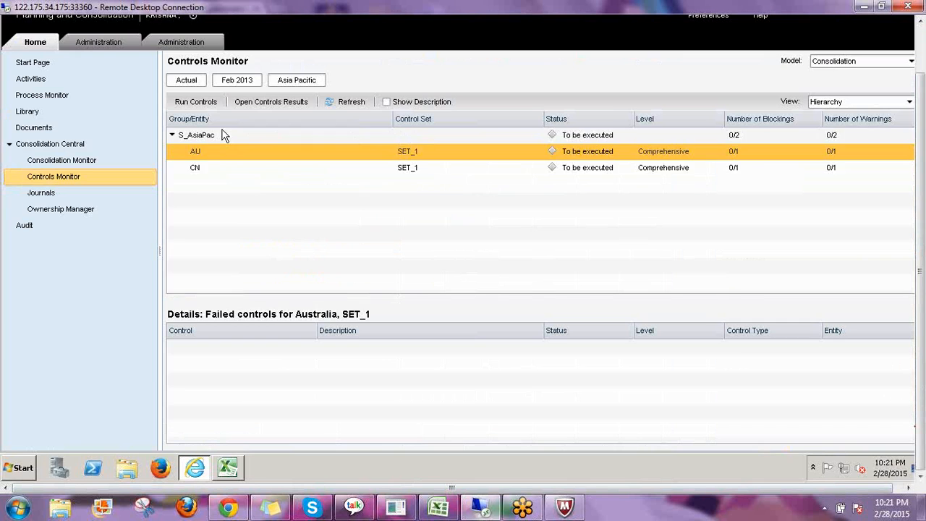
pyautogui.click(219, 138)
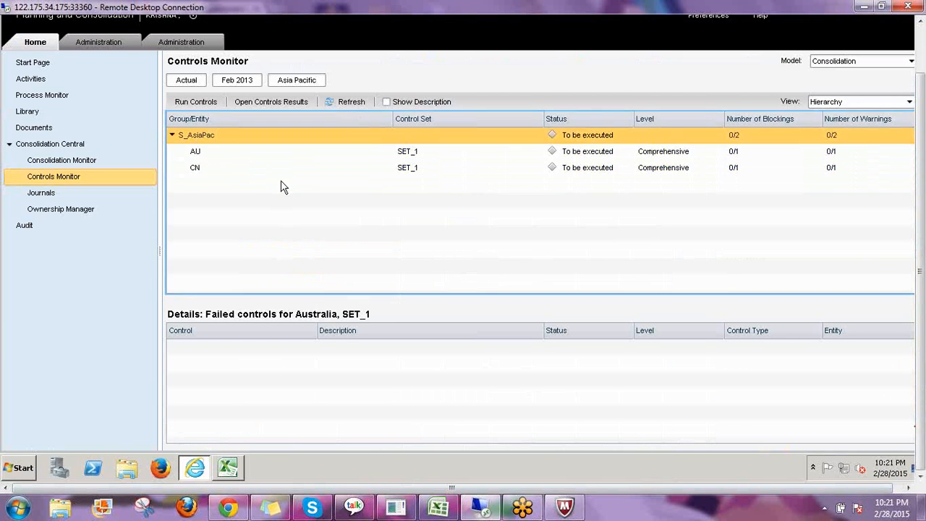
pyautogui.click(215, 153)
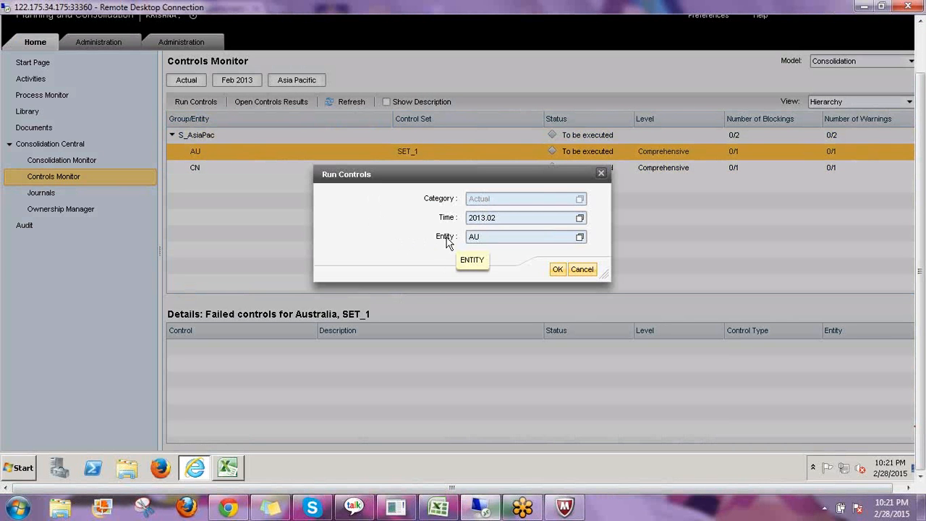
pyautogui.click(582, 269)
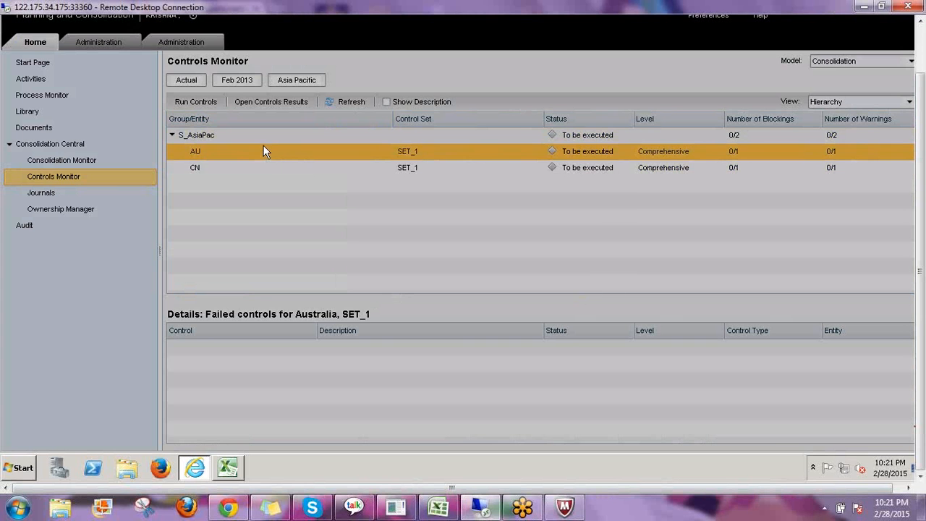
# - Run the controls for the S_AsiaPac scope with category Actual and time 2013.02
pyautogui.click(217, 136)
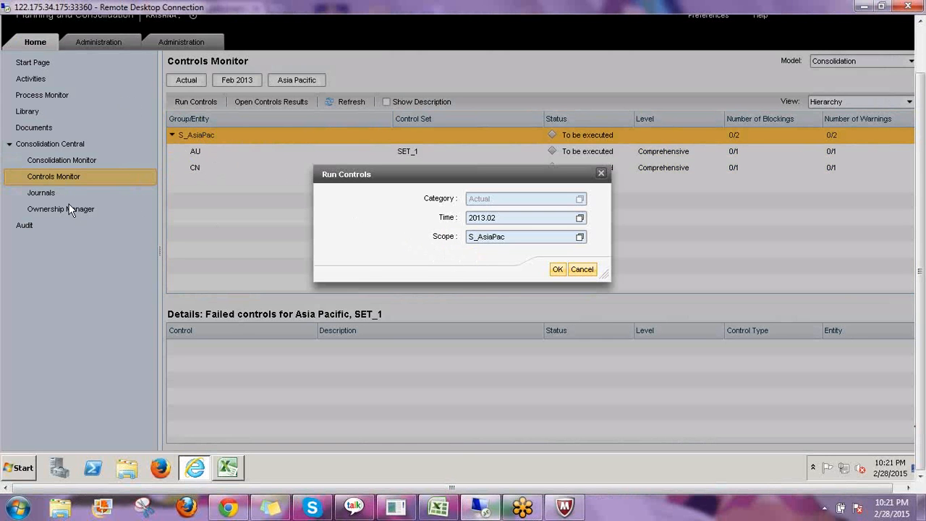
pyautogui.click(557, 270)
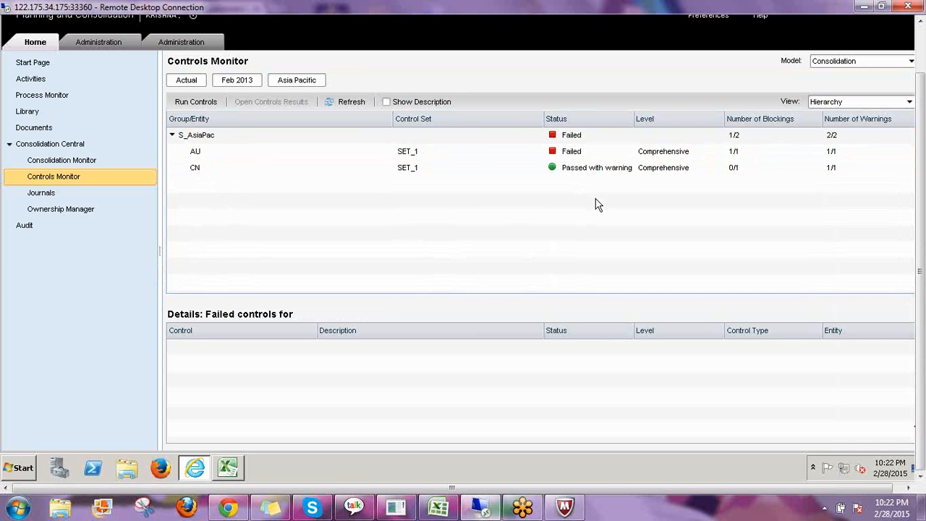
# - Open the Controls Results for CN and examine control C_1 and the expanded breakdown of control C_2
pyautogui.click(223, 173)
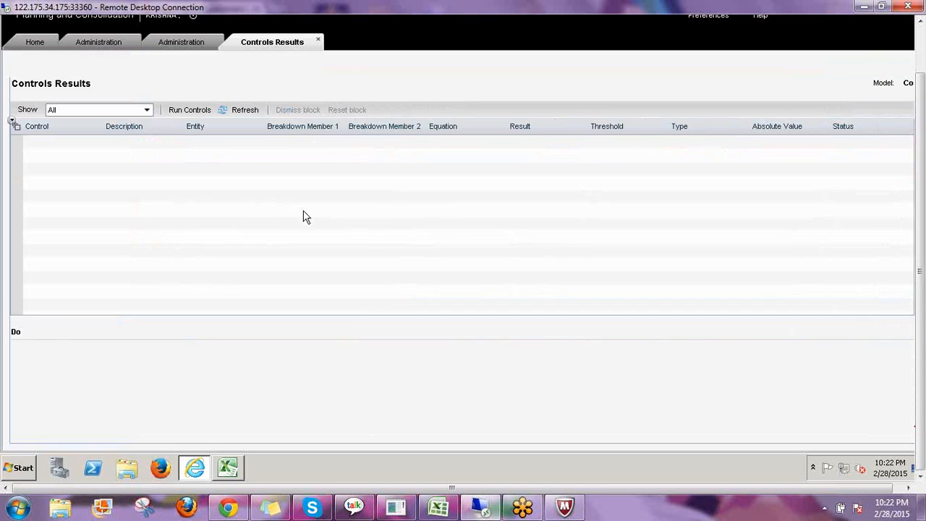
pyautogui.click(27, 156)
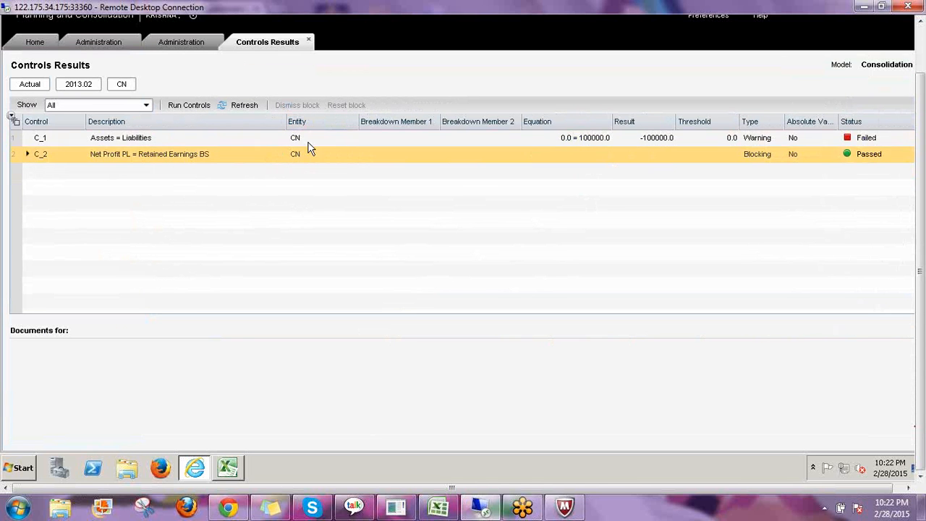
pyautogui.click(115, 137)
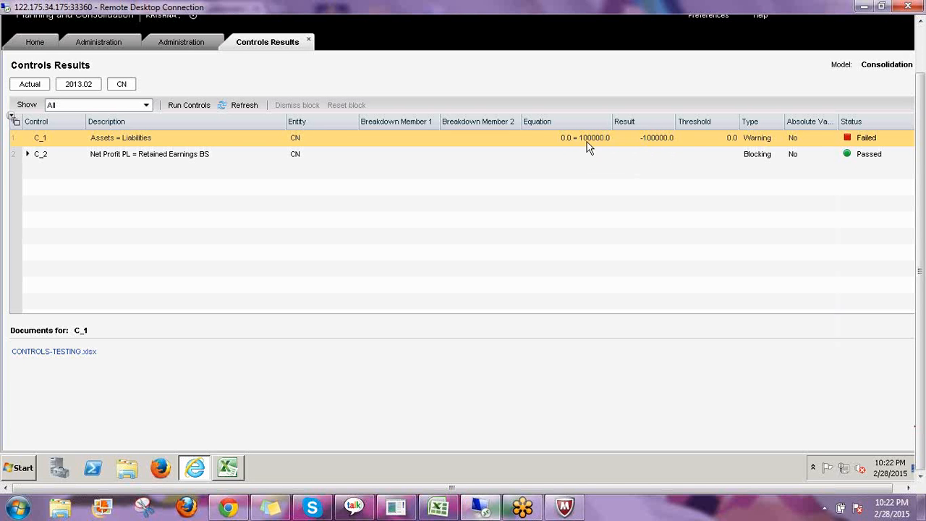
pyautogui.click(185, 158)
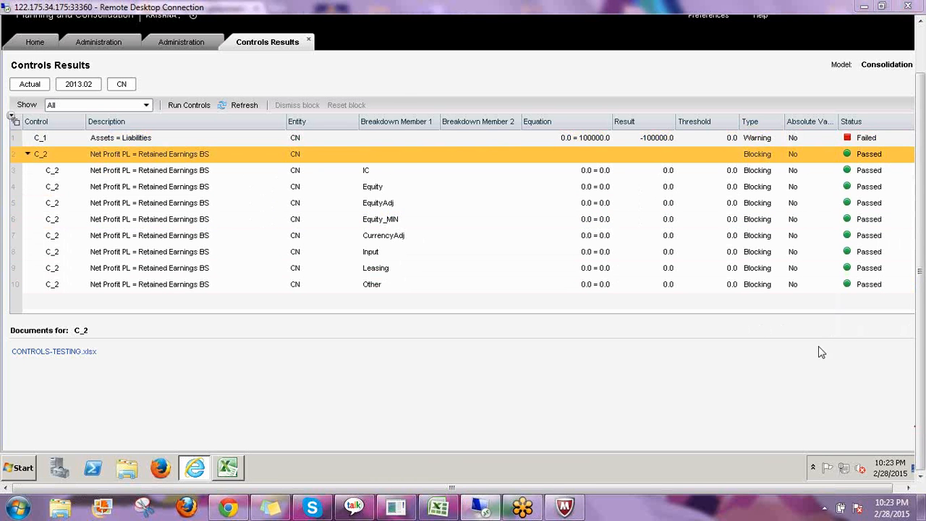
pyautogui.moveTo(382, 115)
pyautogui.mouseDown()
pyautogui.moveTo(403, 127)
pyautogui.moveTo(414, 101)
pyautogui.mouseUp()
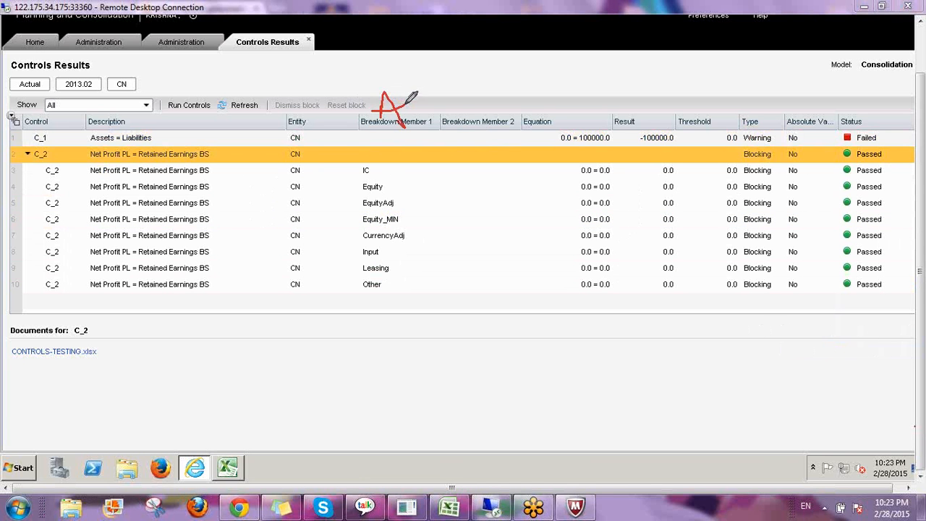
pyautogui.moveTo(376, 168); pyautogui.dragTo(393, 156)
pyautogui.moveTo(383, 187)
pyautogui.mouseDown()
pyautogui.moveTo(396, 175)
pyautogui.moveTo(408, 192)
pyautogui.moveTo(406, 215)
pyautogui.mouseUp()
pyautogui.moveTo(581, 174)
pyautogui.mouseDown()
pyautogui.moveTo(613, 173)
pyautogui.moveTo(612, 224)
pyautogui.moveTo(602, 241)
pyautogui.moveTo(619, 257)
pyautogui.mouseUp()
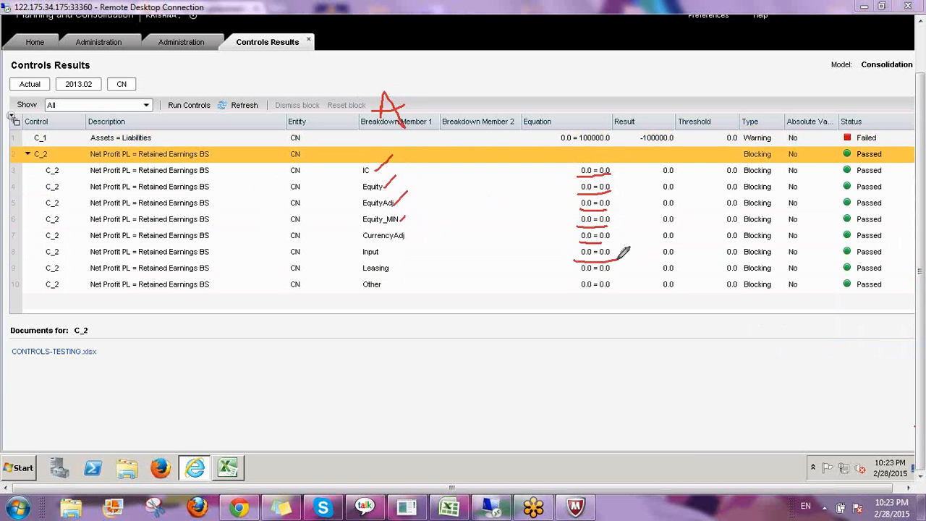
pyautogui.moveTo(886, 151)
pyautogui.mouseDown()
pyautogui.moveTo(889, 280)
pyautogui.moveTo(841, 291)
pyautogui.moveTo(836, 148)
pyautogui.moveTo(888, 145)
pyautogui.mouseUp()
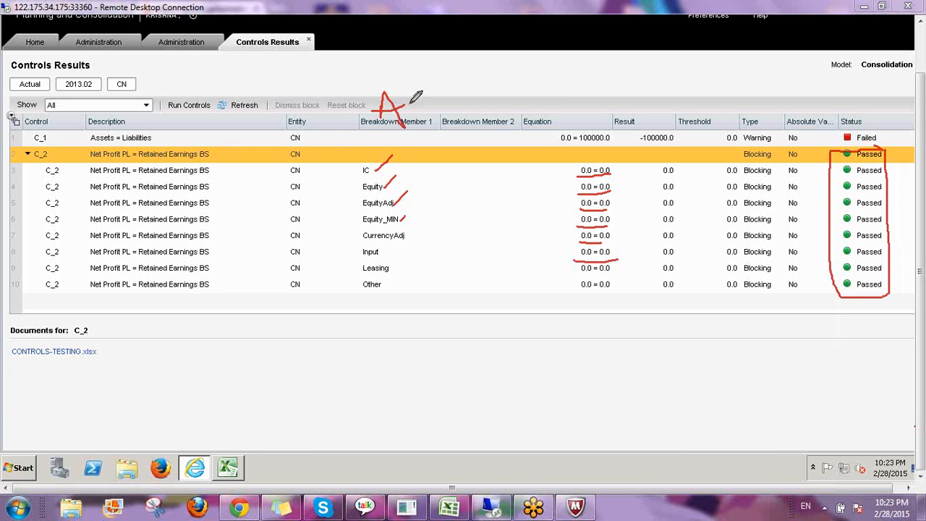
pyautogui.moveTo(417, 81)
pyautogui.mouseDown()
pyautogui.moveTo(416, 108)
pyautogui.moveTo(427, 70)
pyautogui.moveTo(468, 106)
pyautogui.moveTo(502, 100)
pyautogui.moveTo(454, 102)
pyautogui.moveTo(469, 62)
pyautogui.mouseUp()
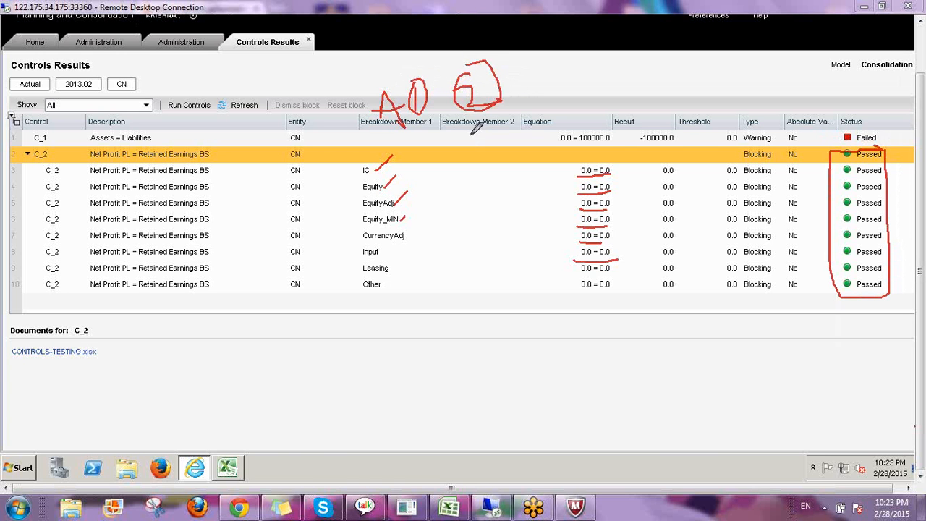
pyautogui.moveTo(439, 104)
pyautogui.mouseDown()
pyautogui.moveTo(426, 135)
pyautogui.moveTo(499, 105)
pyautogui.mouseUp()
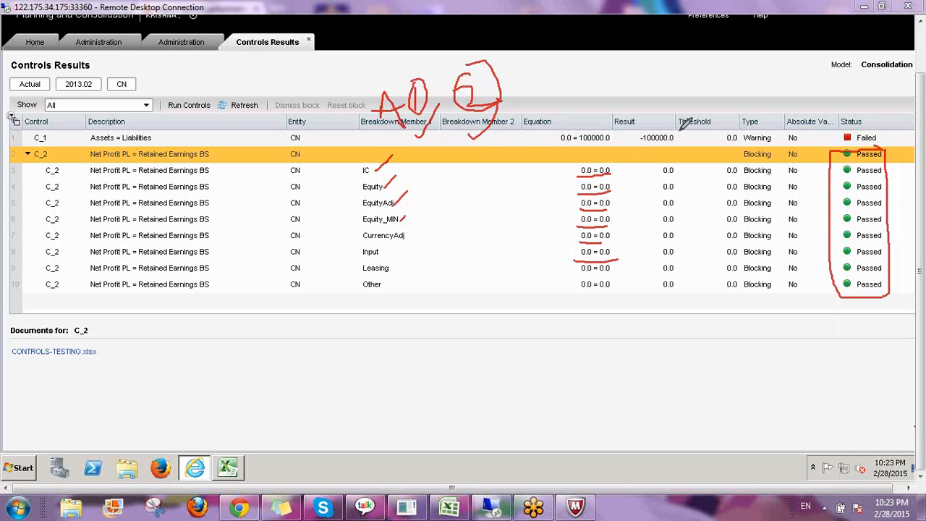
pyautogui.moveTo(682, 129)
pyautogui.mouseDown()
pyautogui.moveTo(630, 133)
pyautogui.moveTo(680, 130)
pyautogui.mouseUp()
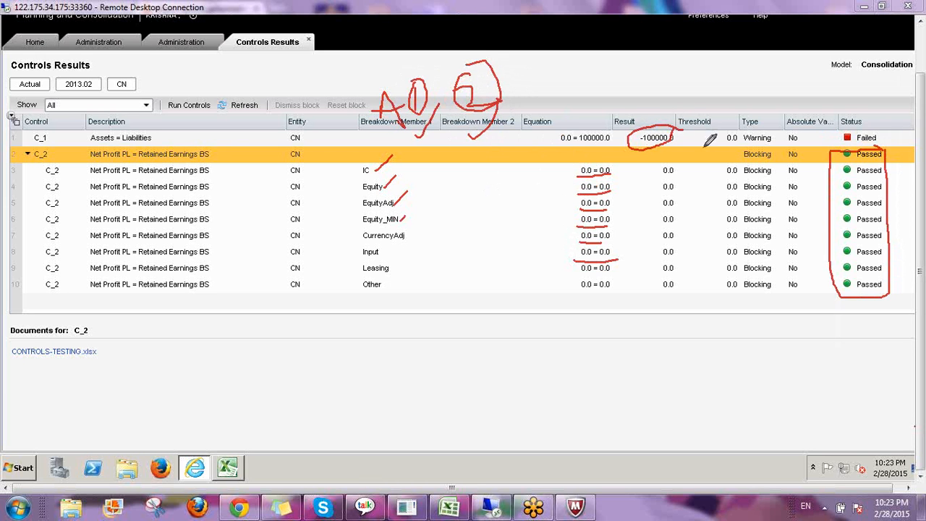
pyautogui.moveTo(737, 129)
pyautogui.mouseDown()
pyautogui.moveTo(722, 133)
pyautogui.moveTo(730, 143)
pyautogui.moveTo(738, 133)
pyautogui.moveTo(770, 144)
pyautogui.mouseUp()
pyautogui.moveTo(893, 105)
pyautogui.mouseDown()
pyautogui.moveTo(888, 127)
pyautogui.moveTo(872, 138)
pyautogui.mouseUp()
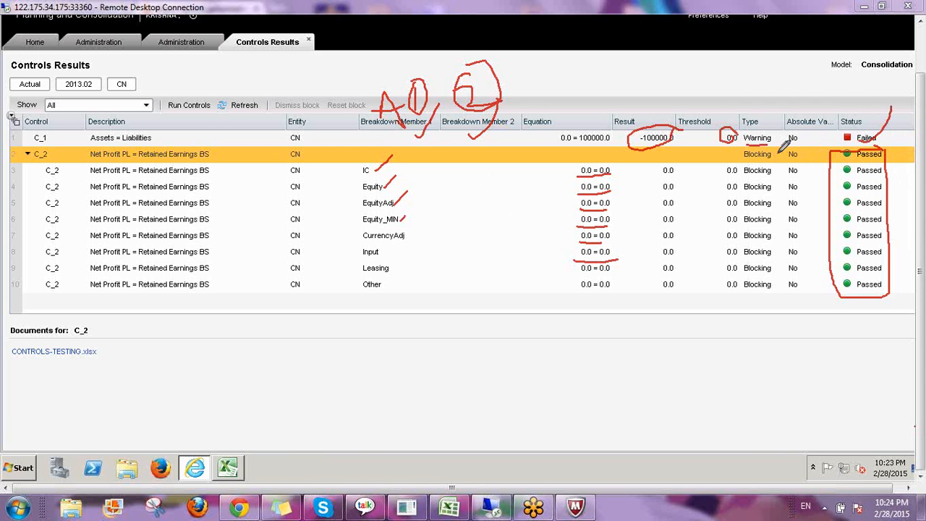
pyautogui.moveTo(779, 151); pyautogui.dragTo(784, 276)
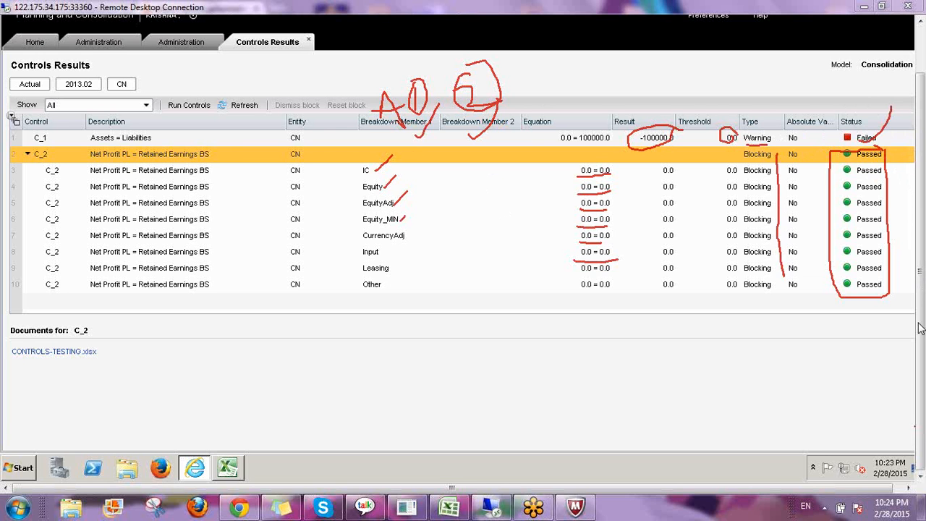
pyautogui.click(836, 401)
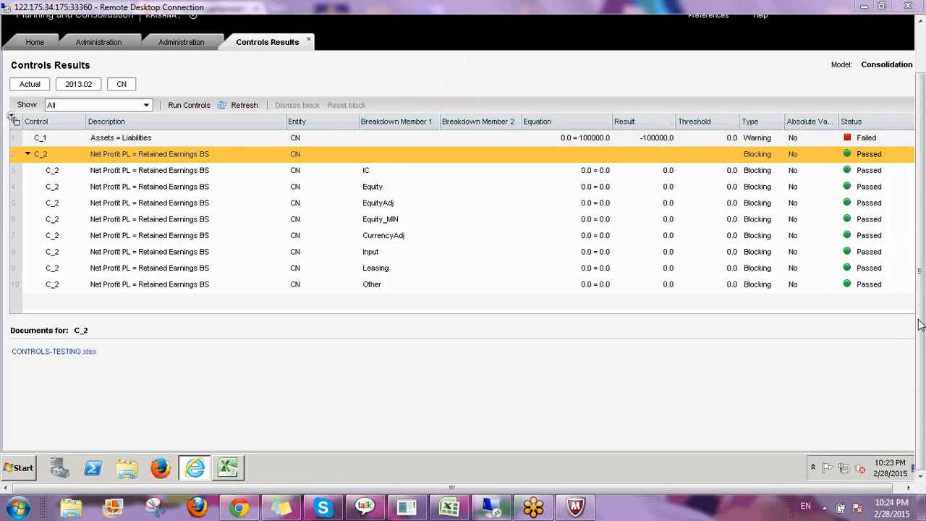
# - Return to the Controls Monitor and review the CN entity's status together with the details of its control C_1
pyautogui.click(180, 44)
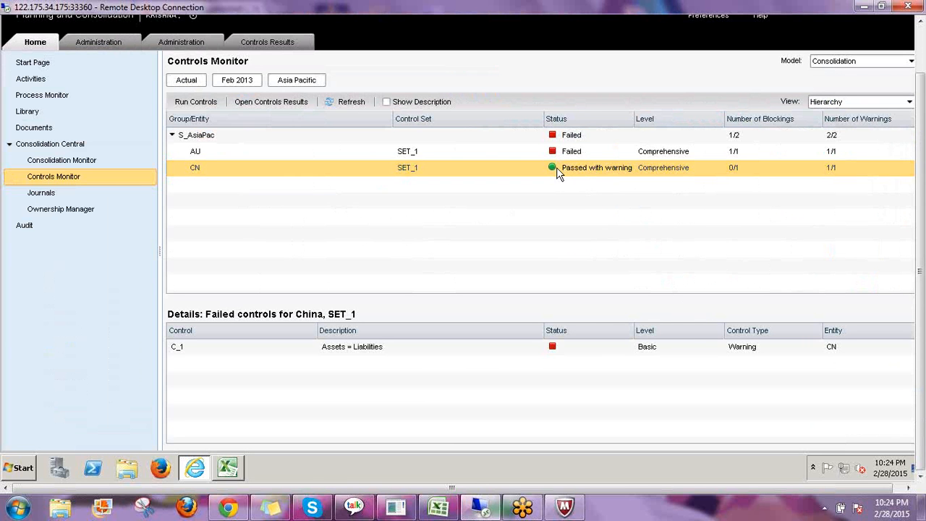
pyautogui.click(592, 354)
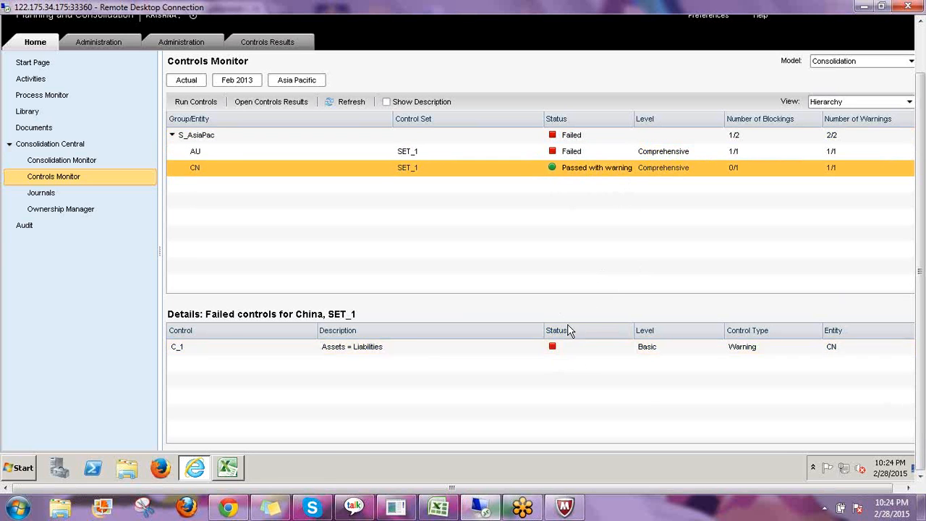
pyautogui.click(557, 353)
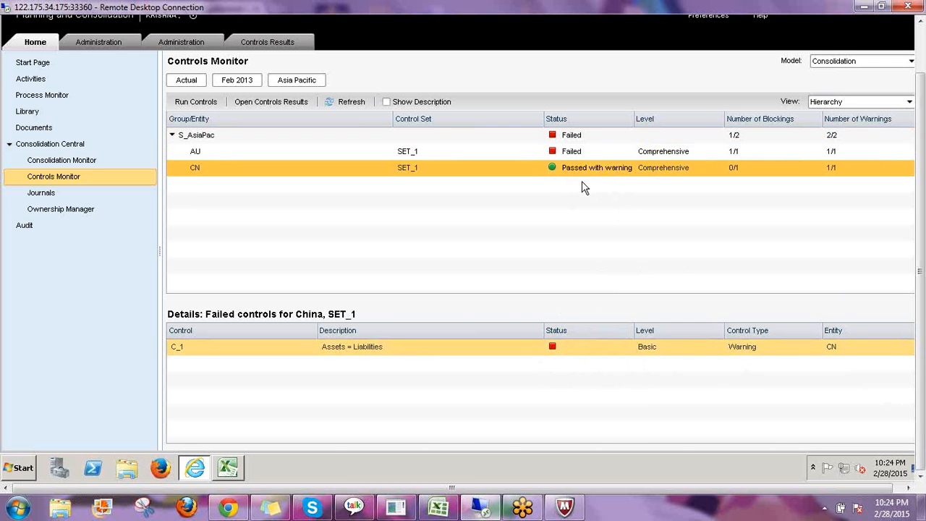
pyautogui.click(552, 167)
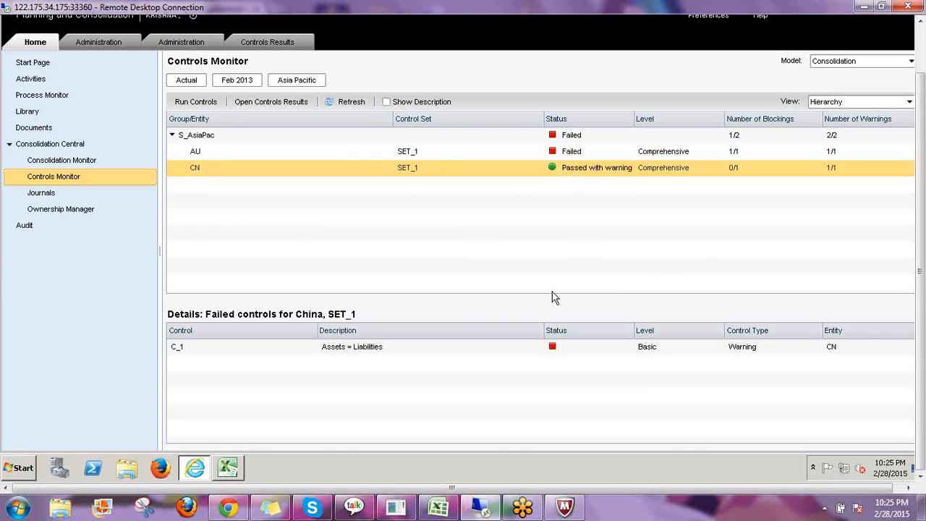
# - Select the AU entity and compare the control types of C_1 and C_2 in its failed controls details
pyautogui.click(196, 153)
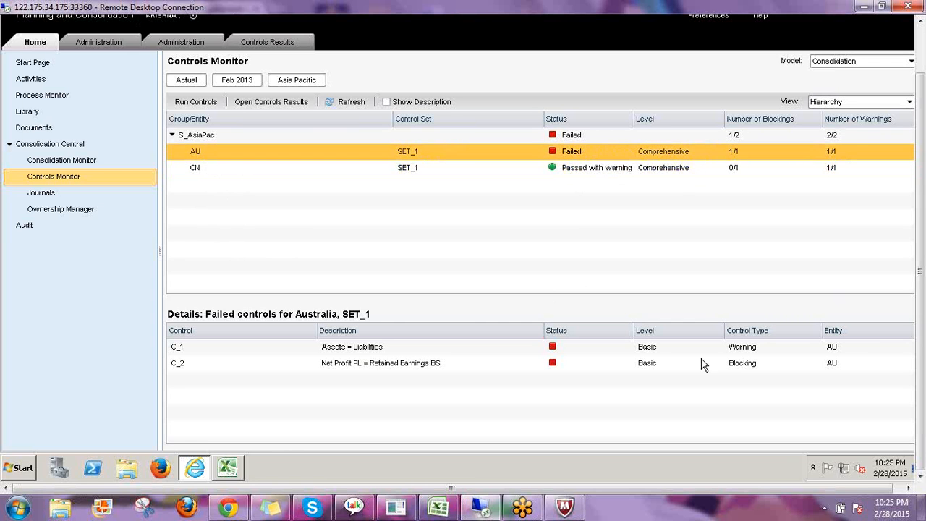
pyautogui.click(743, 348)
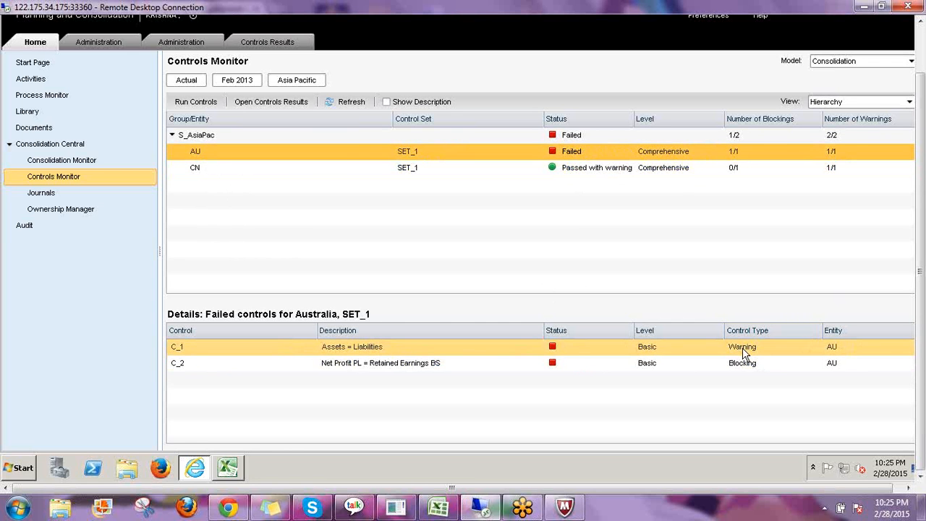
pyautogui.click(749, 368)
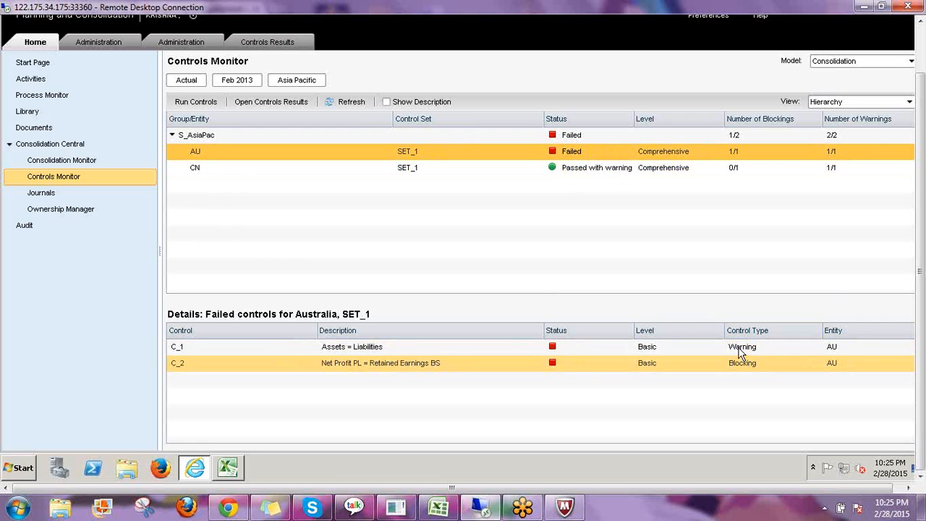
pyautogui.click(739, 350)
pyautogui.click(740, 363)
pyautogui.click(740, 349)
pyautogui.click(734, 364)
# - Open the Controls Results for AU and examine control C_1 and the expanded C_2 breakdown down to the Other member
pyautogui.click(266, 103)
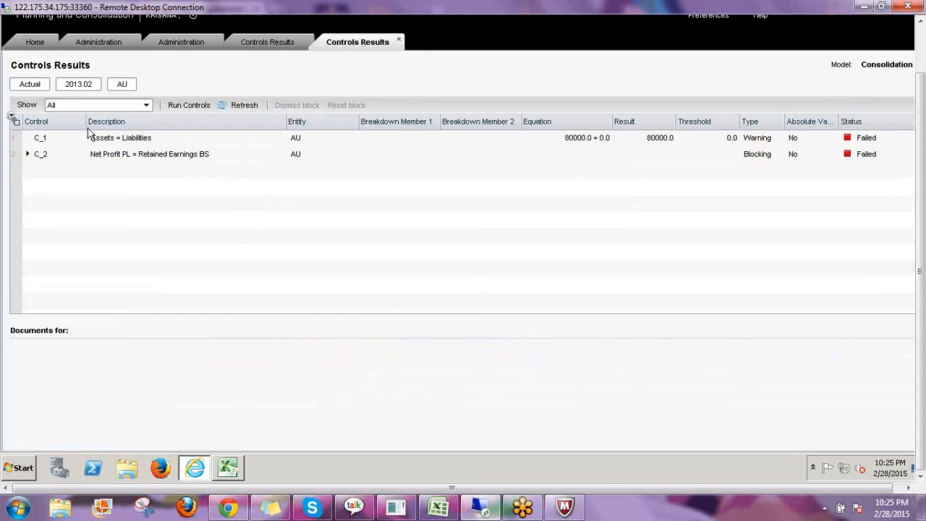
pyautogui.click(605, 142)
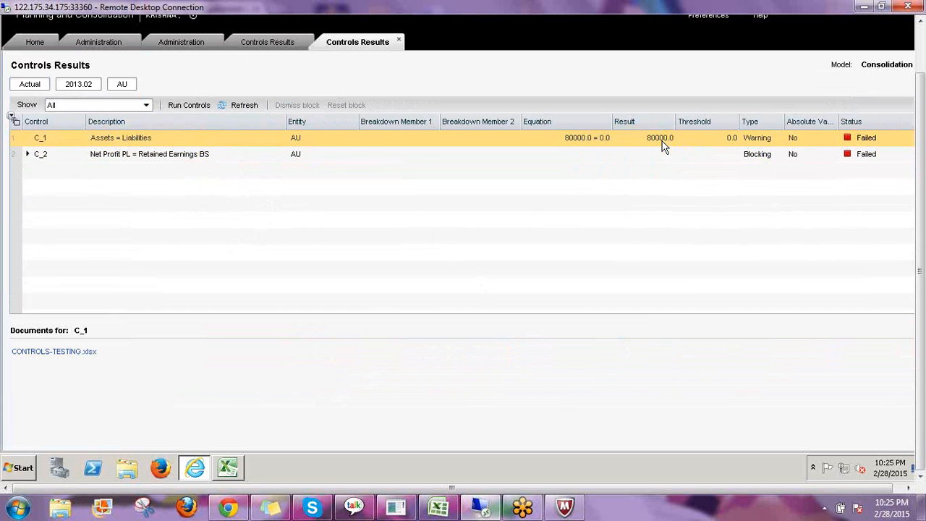
pyautogui.click(29, 155)
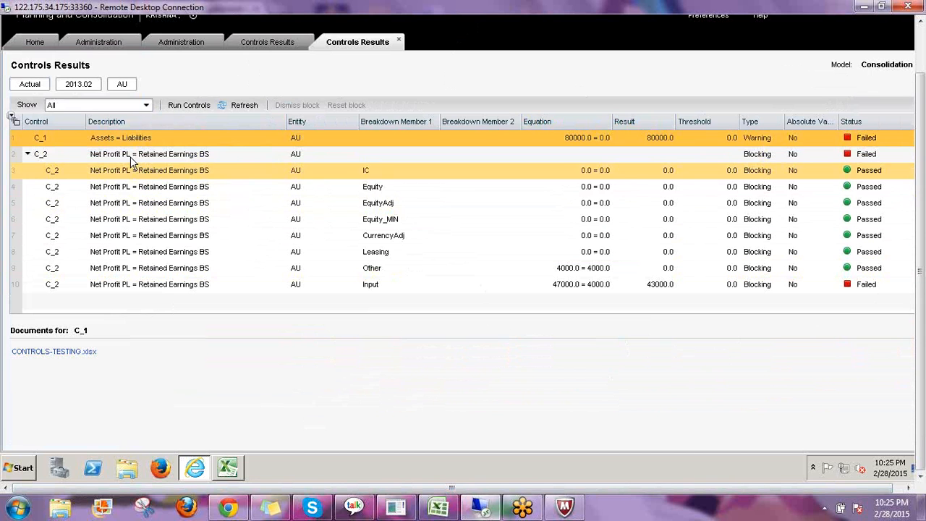
pyautogui.click(377, 177)
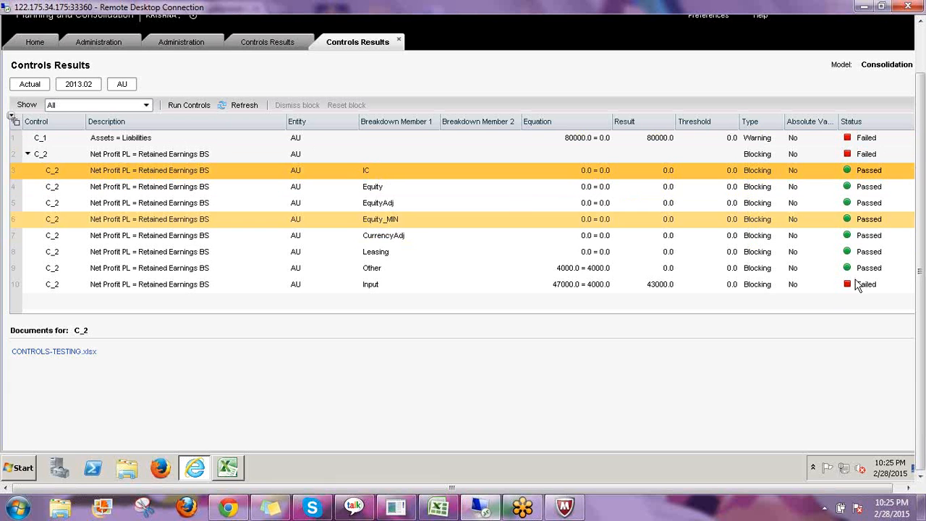
pyautogui.click(390, 272)
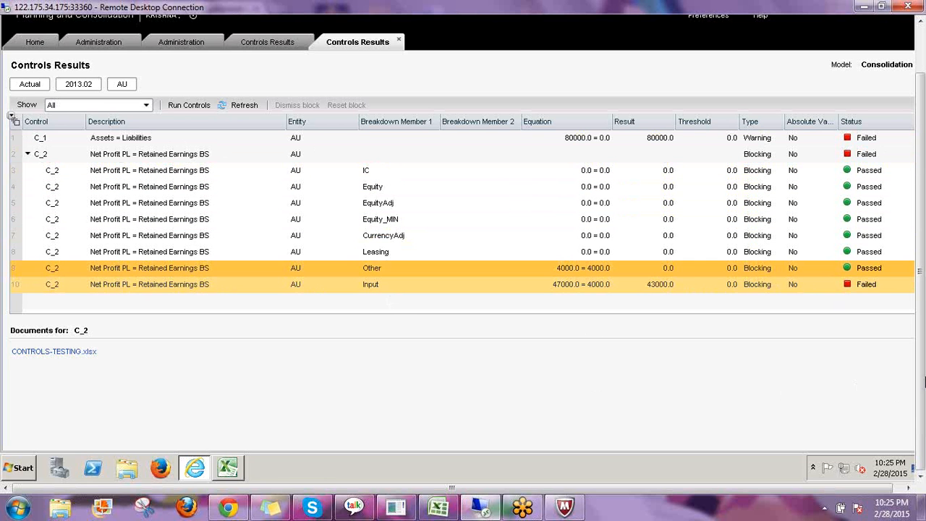
# - Switch to the Excel input form and compare Other Adjustments for BS212 - Retained Earnings on sheet C1 with the P&L adjustments on sheet C2
pyautogui.click(227, 470)
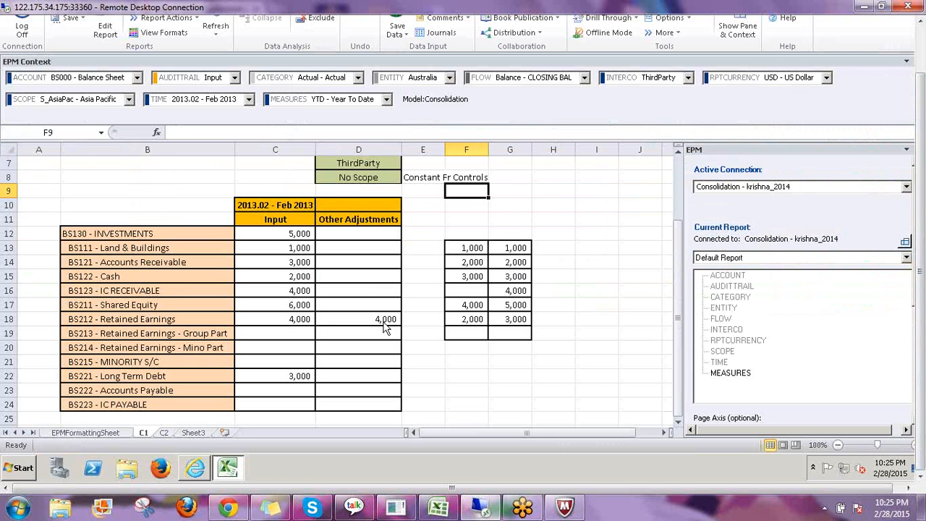
pyautogui.click(384, 319)
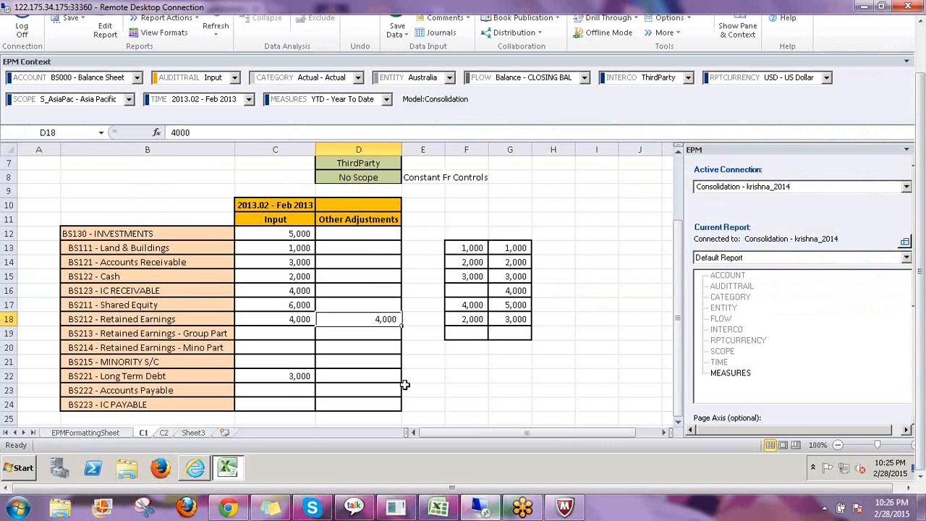
pyautogui.hotkey('ctrl', 'pagedown')
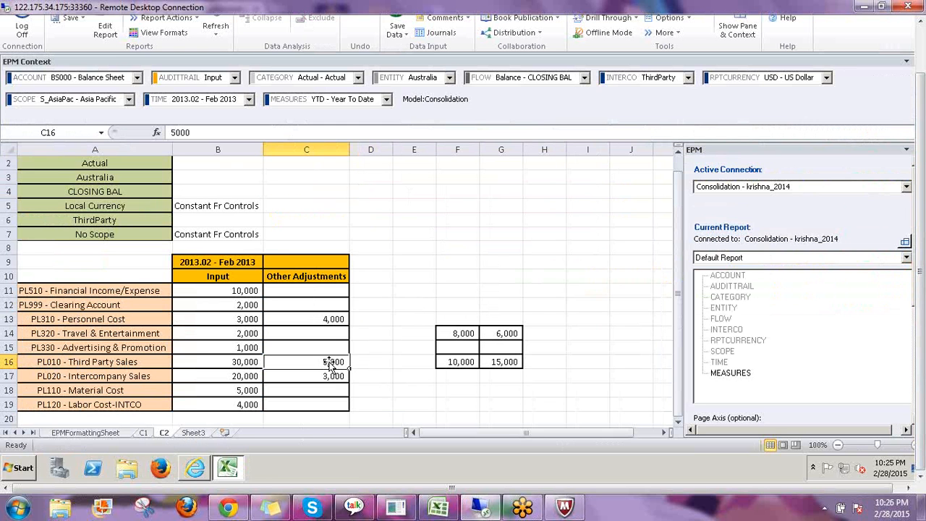
pyautogui.moveTo(330, 362); pyautogui.dragTo(330, 378)
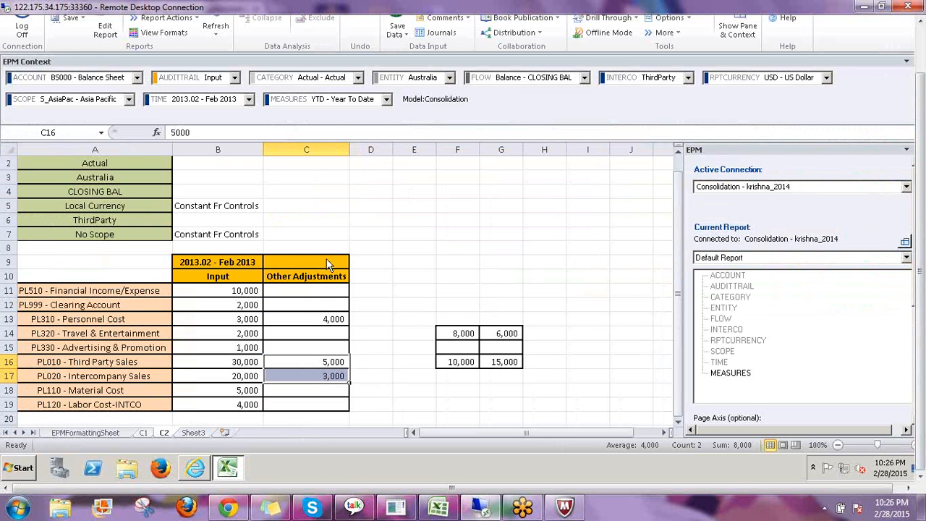
pyautogui.click(312, 278)
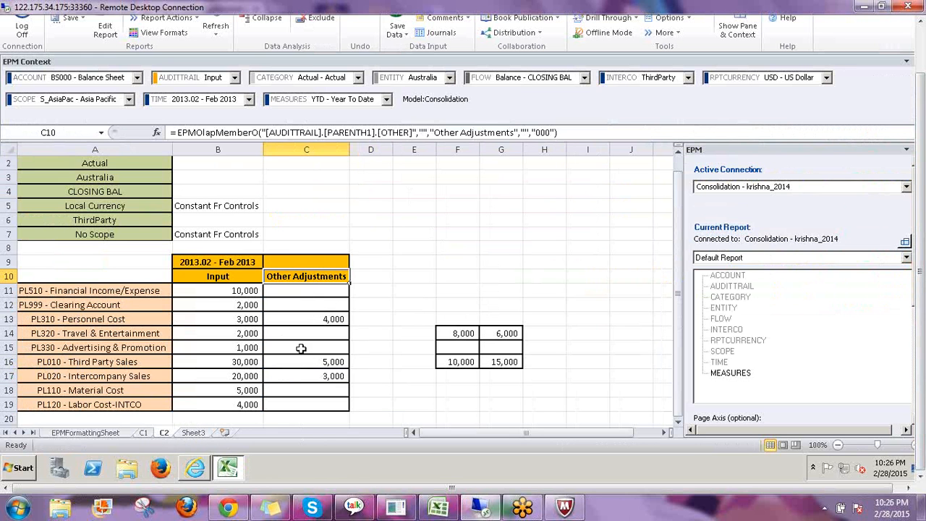
pyautogui.click(143, 433)
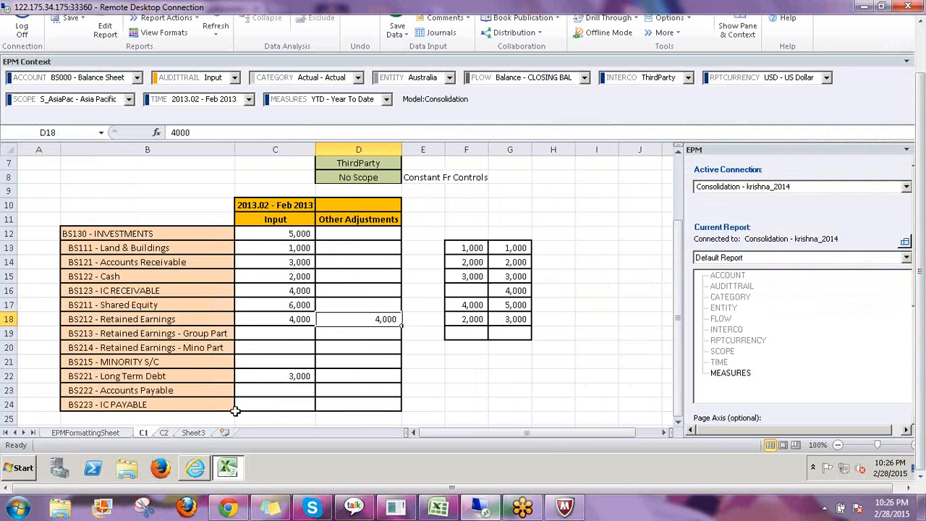
pyautogui.click(165, 433)
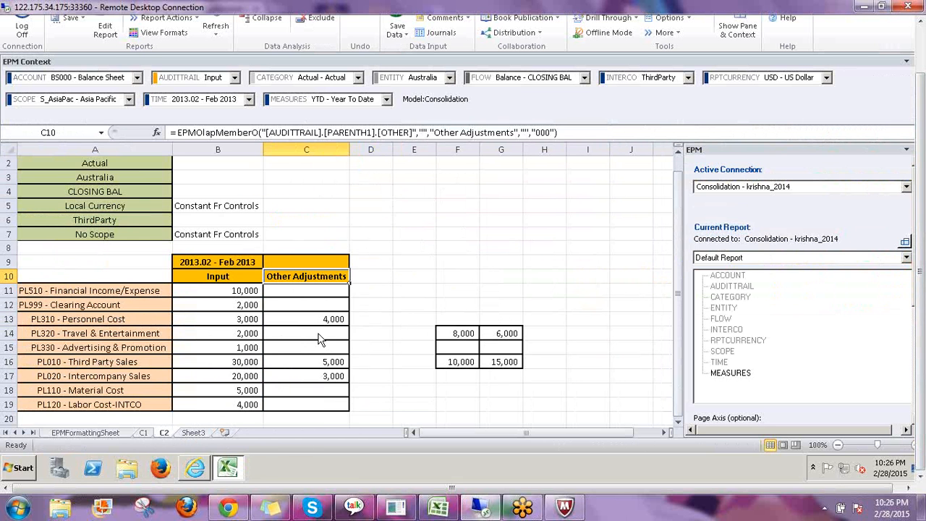
# - Compare the Input breakdown of control C_2 in the browser's AU results with the Input columns on Excel sheets C1 and C2
pyautogui.click(195, 469)
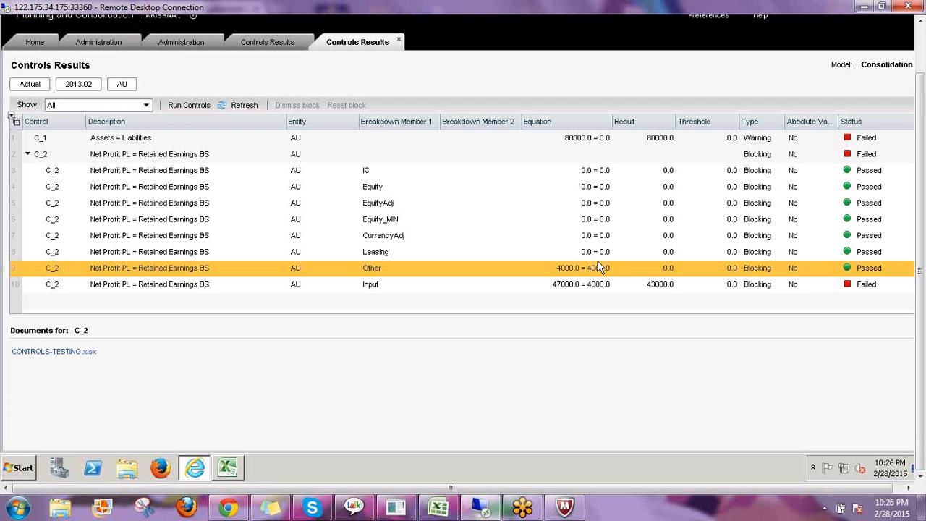
pyautogui.click(563, 290)
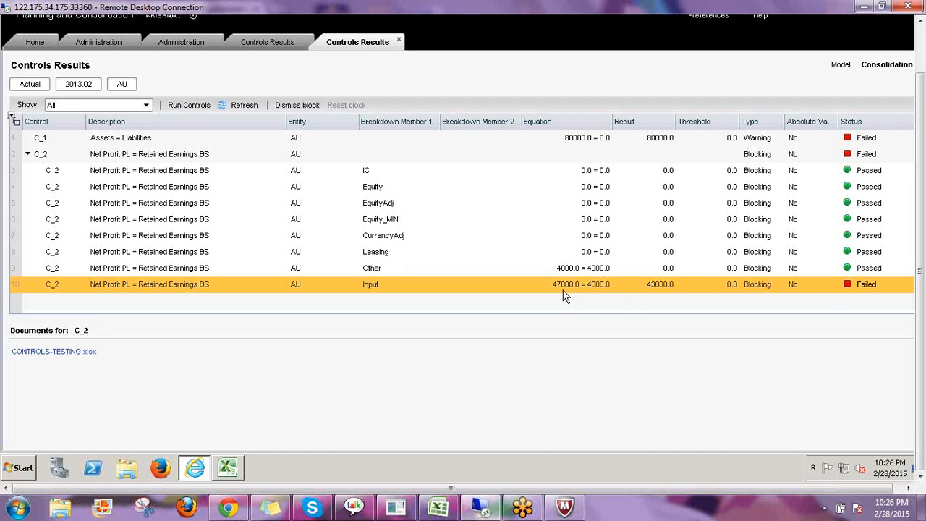
pyautogui.click(228, 469)
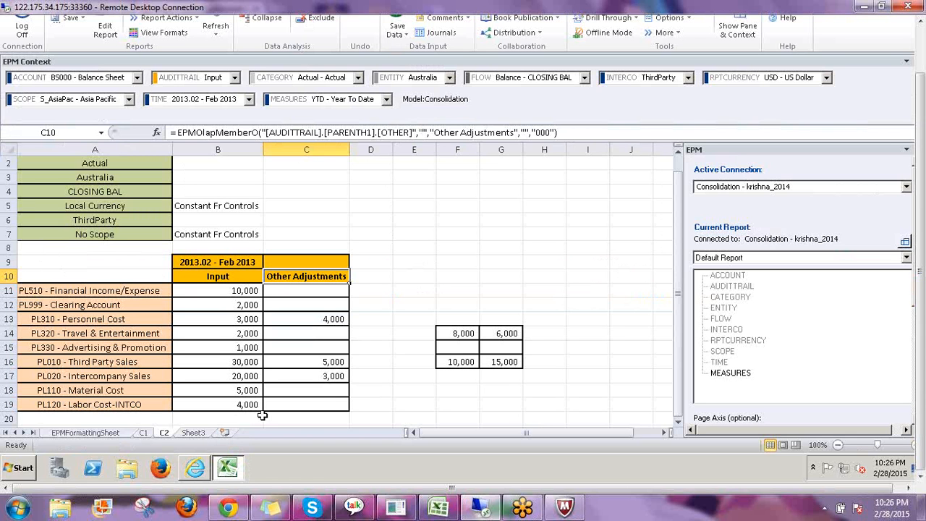
pyautogui.click(196, 471)
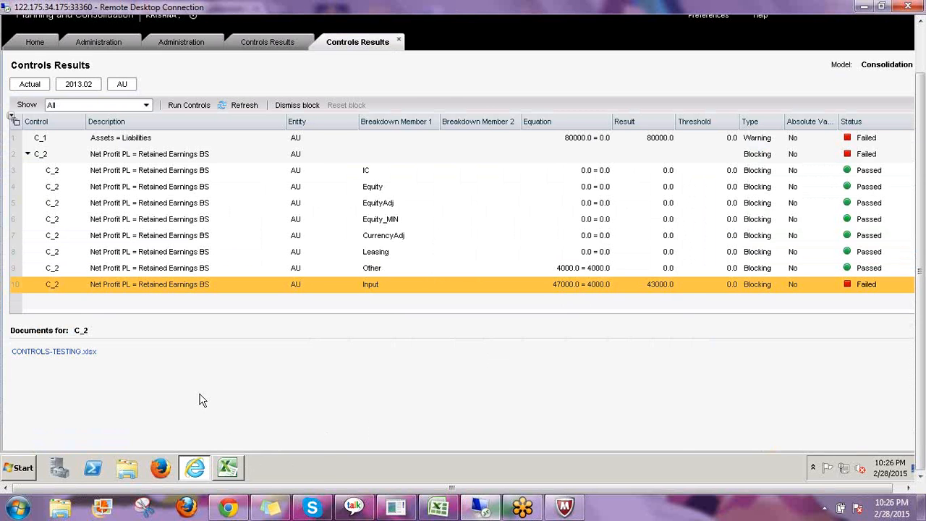
pyautogui.click(155, 434)
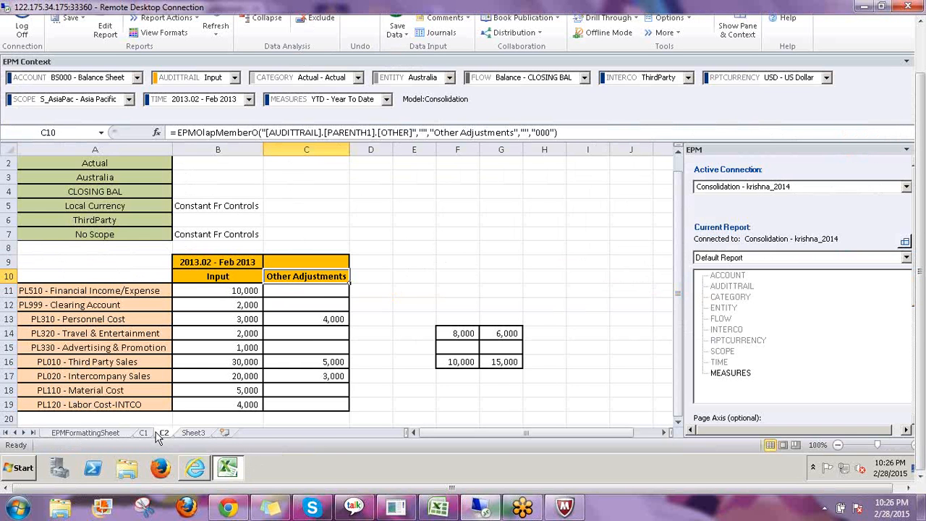
pyautogui.click(145, 432)
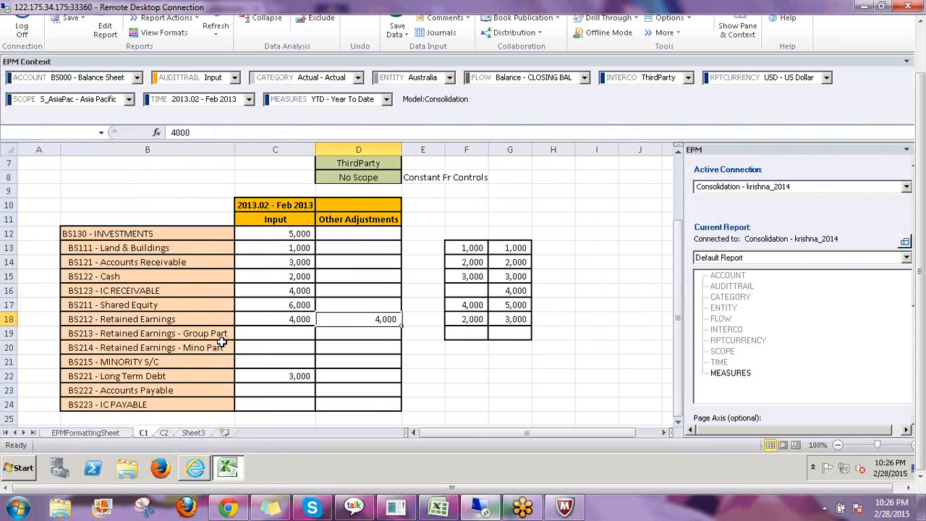
pyautogui.click(287, 318)
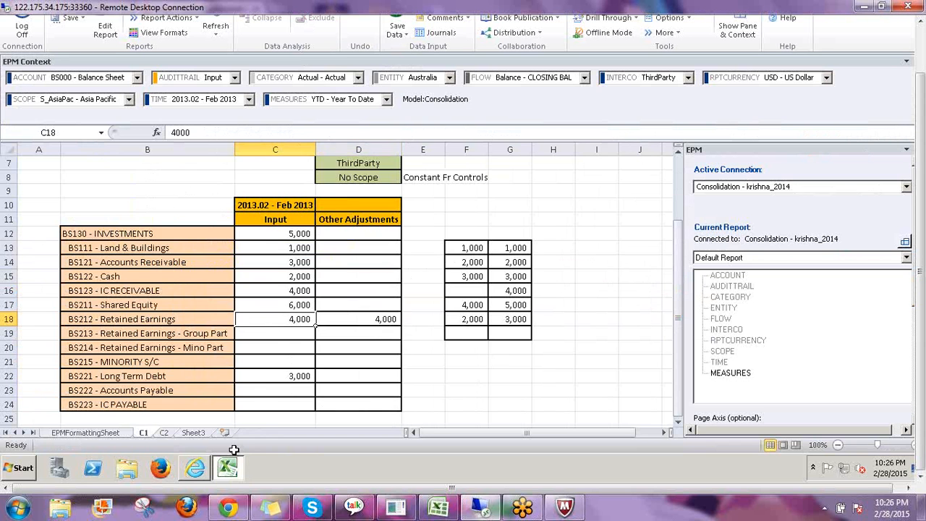
pyautogui.click(164, 433)
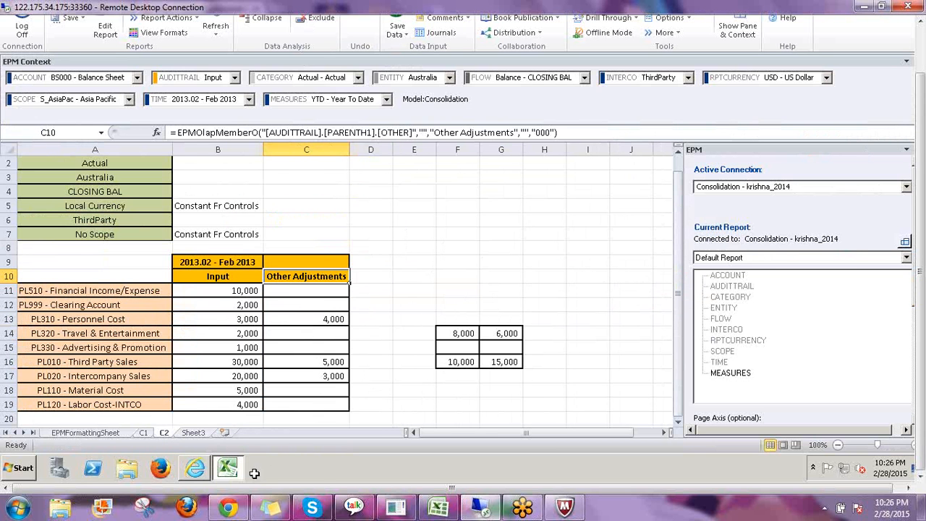
pyautogui.hotkey('alt', 'Tab')
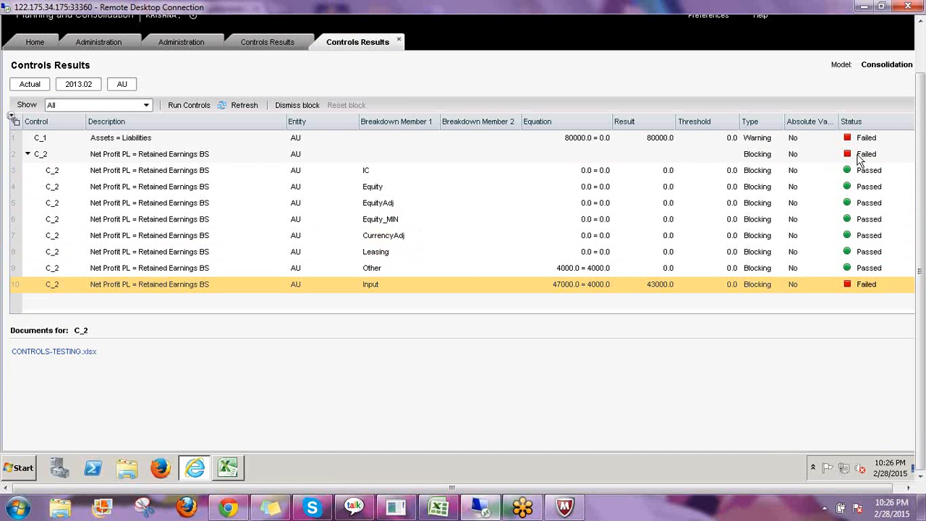
pyautogui.click(880, 156)
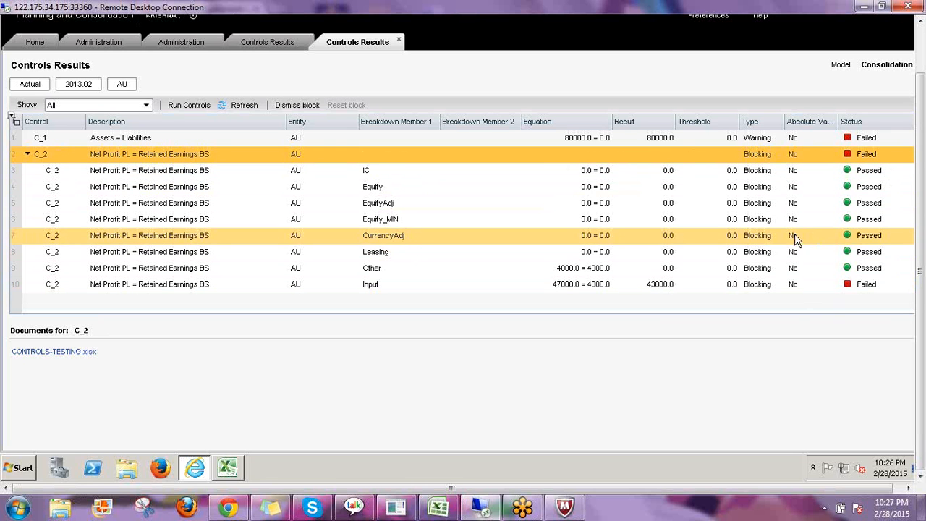
# - Review AU's failed controls in the Controls Monitor against the BS212 - Retained Earnings data on Excel sheet C1
pyautogui.click(761, 142)
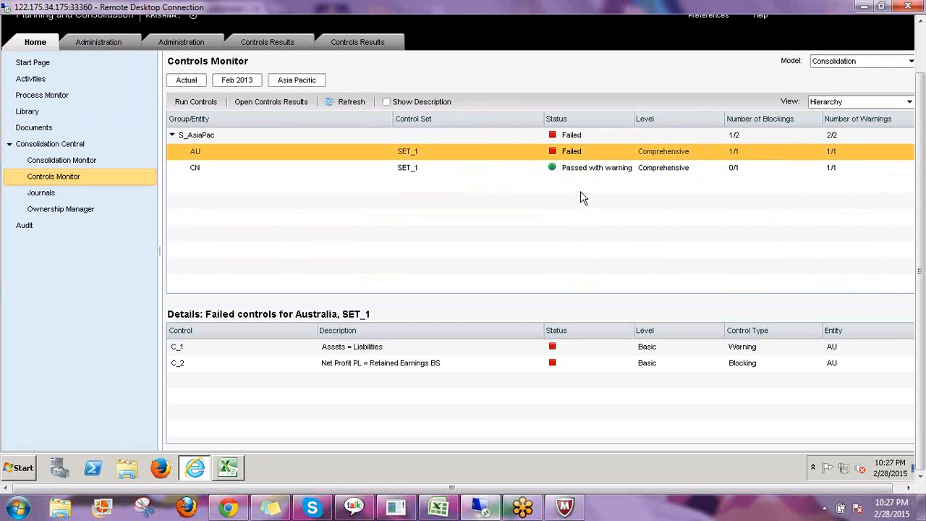
pyautogui.click(228, 469)
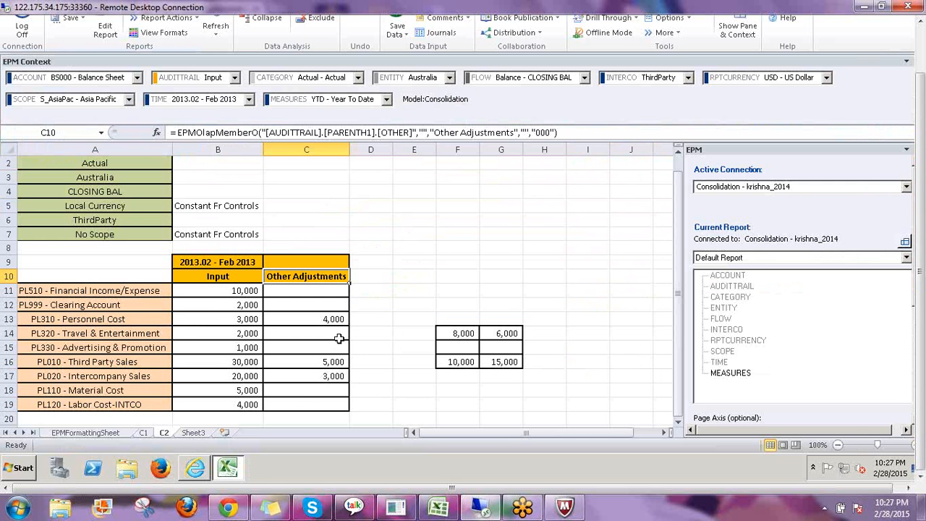
pyautogui.click(143, 433)
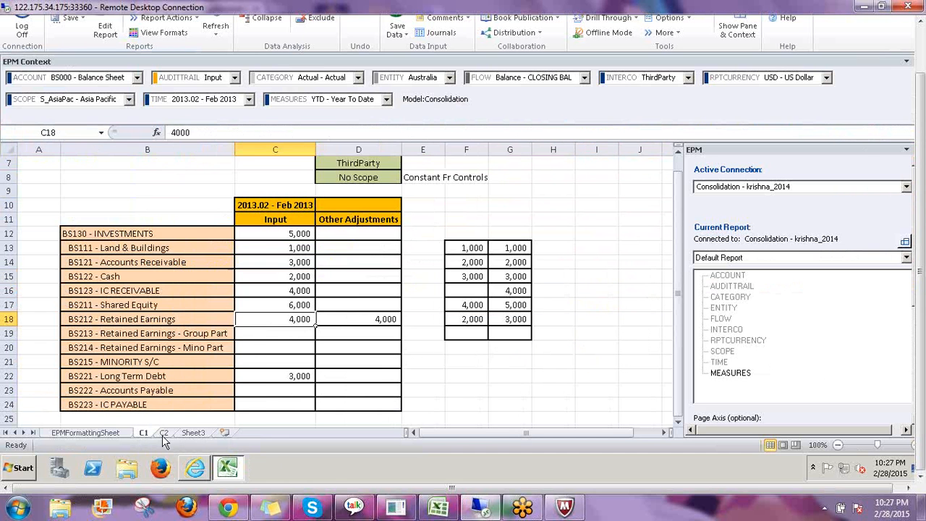
pyautogui.click(368, 277)
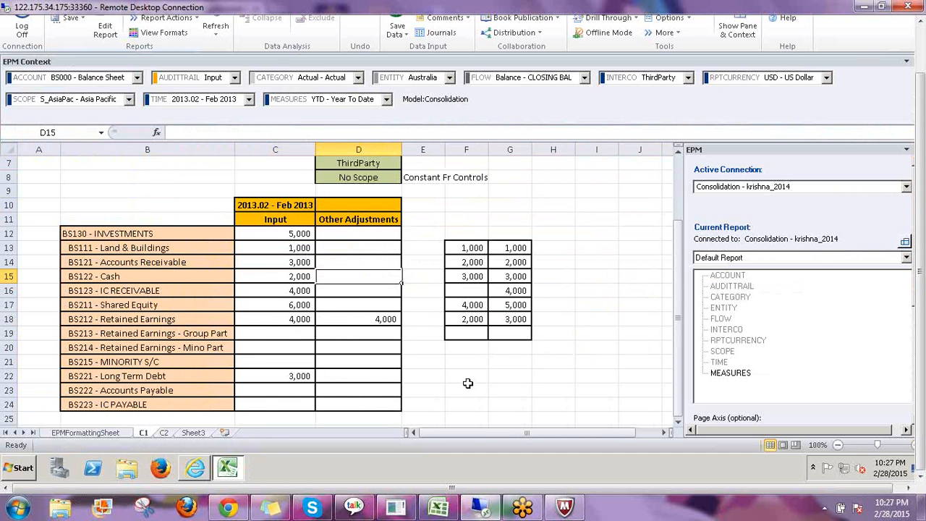
pyautogui.scroll(2, 468, 383)
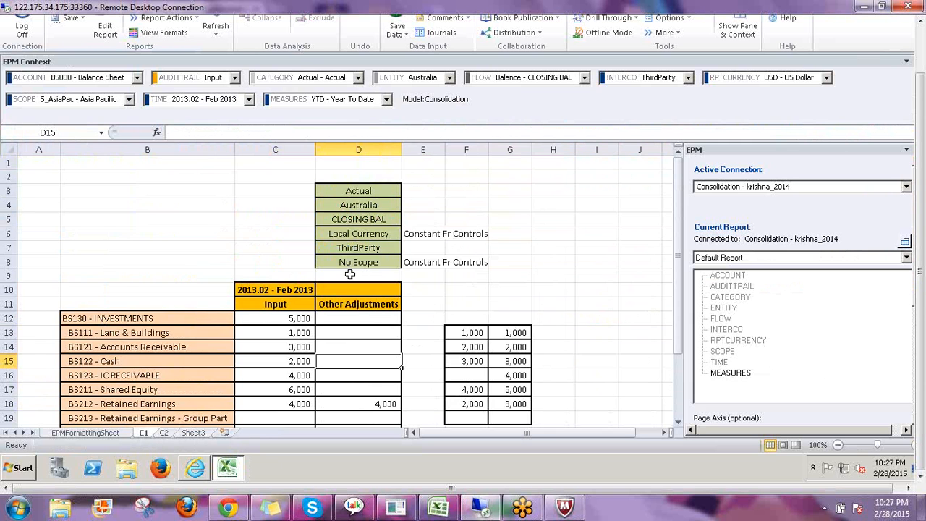
pyautogui.scroll(-2, 349, 274)
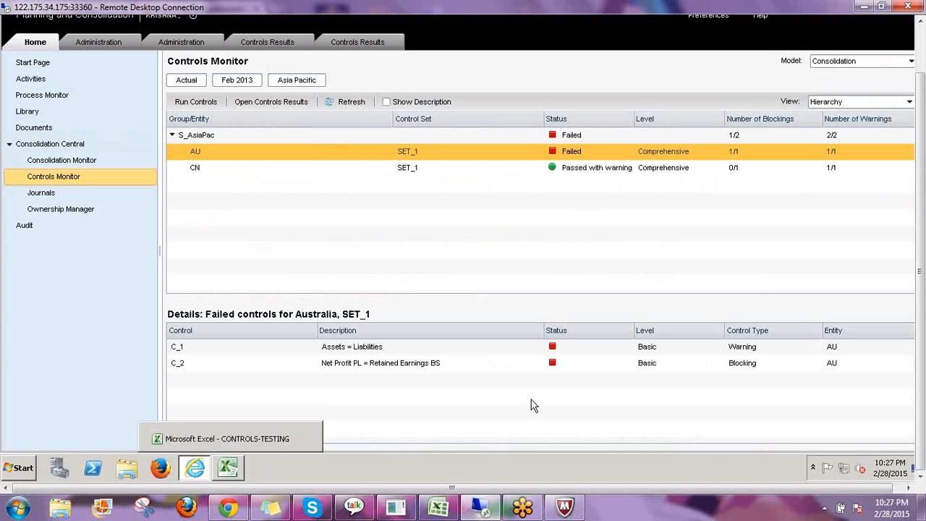
# - In Excel sheet C1, set the Feb 2013 Input value of BS212 - Retained Earnings to 47000
pyautogui.click(229, 467)
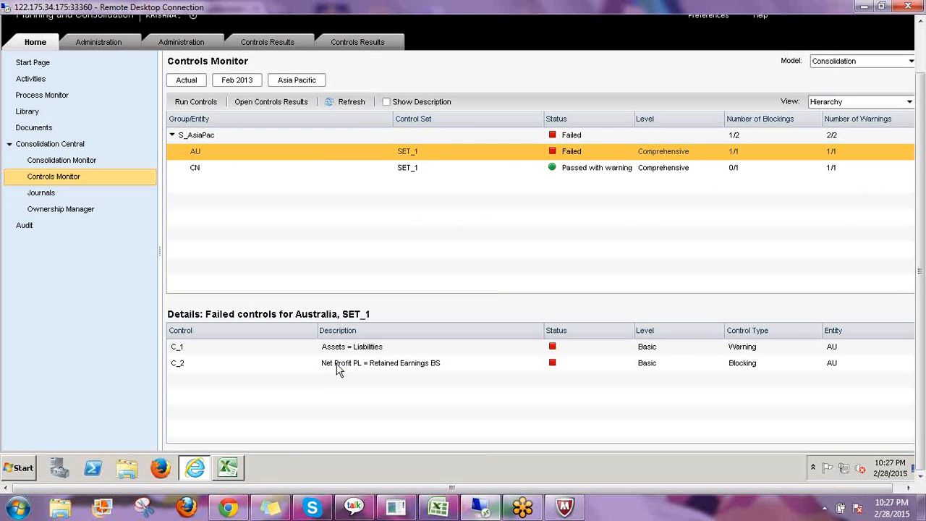
pyautogui.click(229, 469)
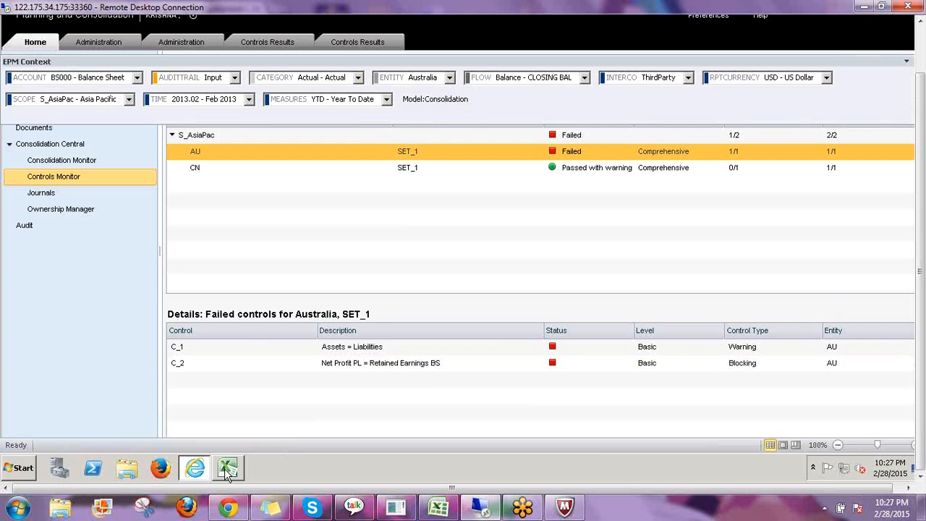
pyautogui.click(299, 319)
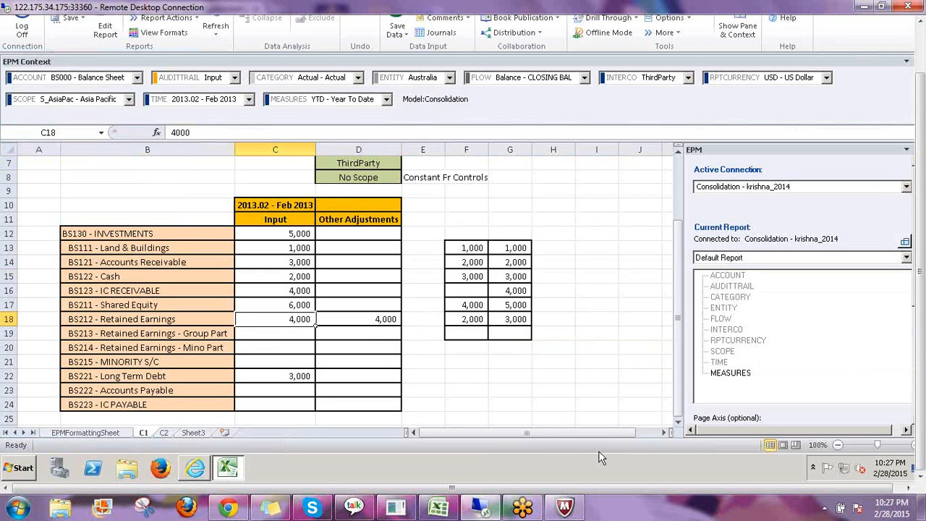
pyautogui.write('47000')
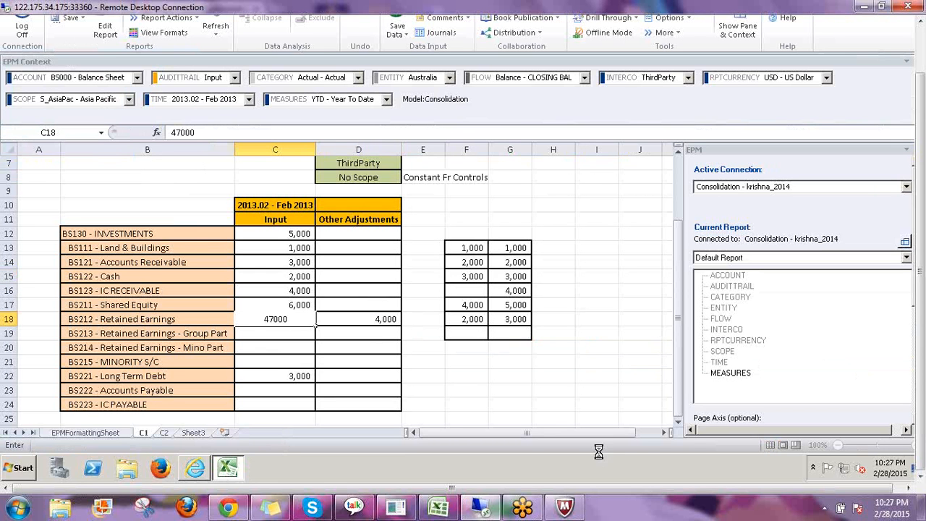
pyautogui.press('Return')
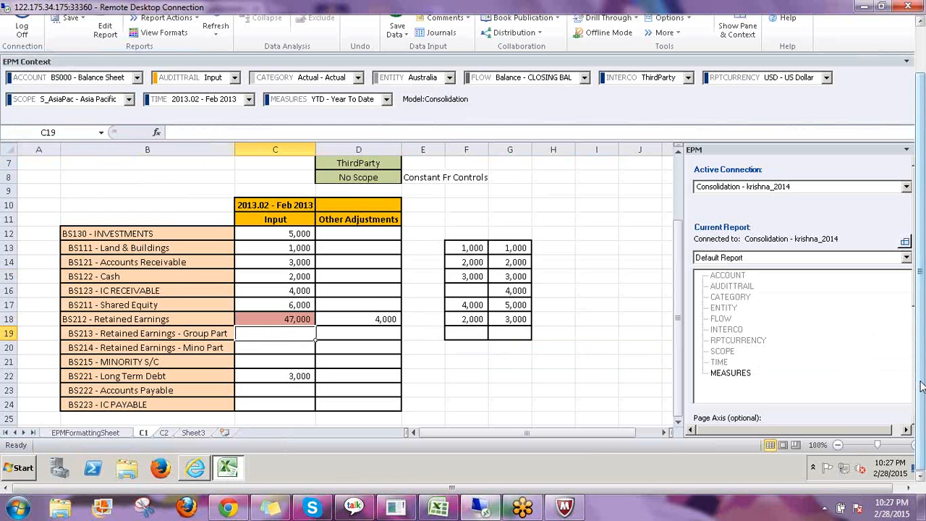
# - Save the changed Retained Earnings value to the Consolidation model and close the save results
pyautogui.moveTo(920, 382); pyautogui.dragTo(921, 336)
pyautogui.click(396, 66)
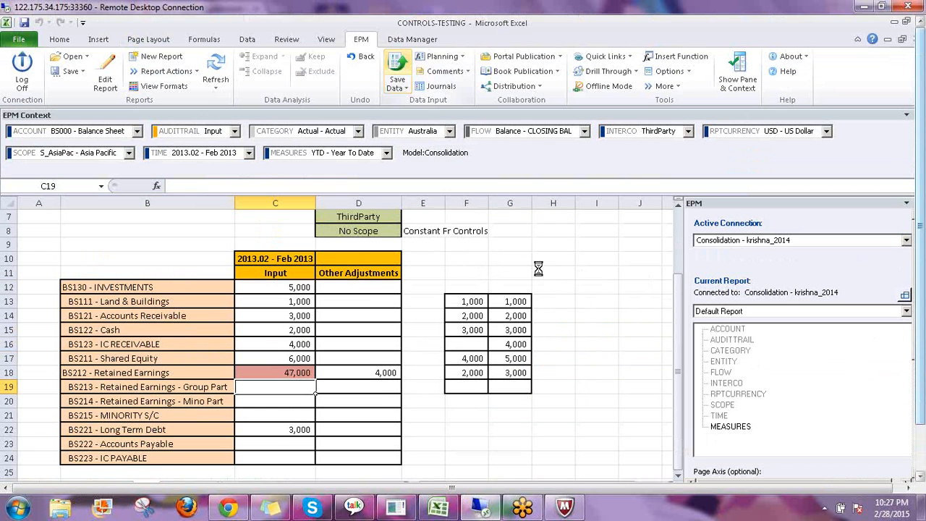
pyautogui.click(496, 308)
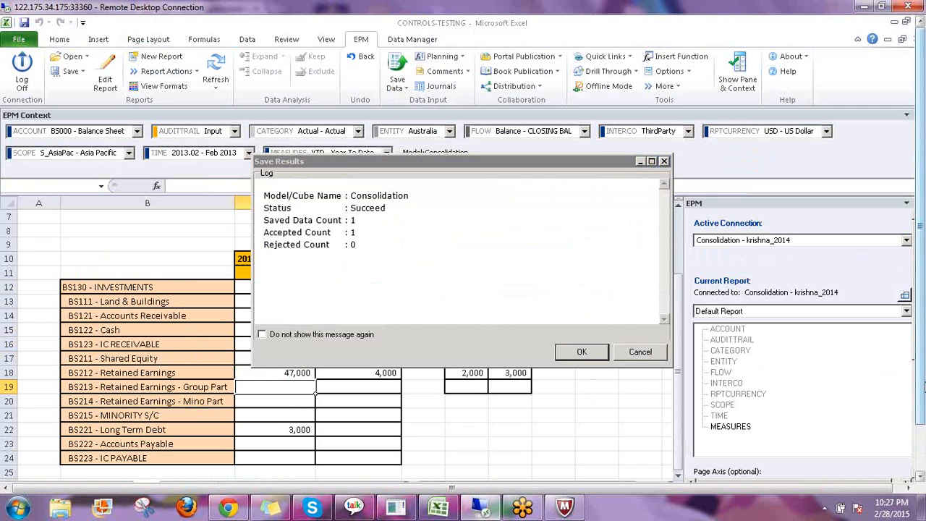
pyautogui.press('Return')
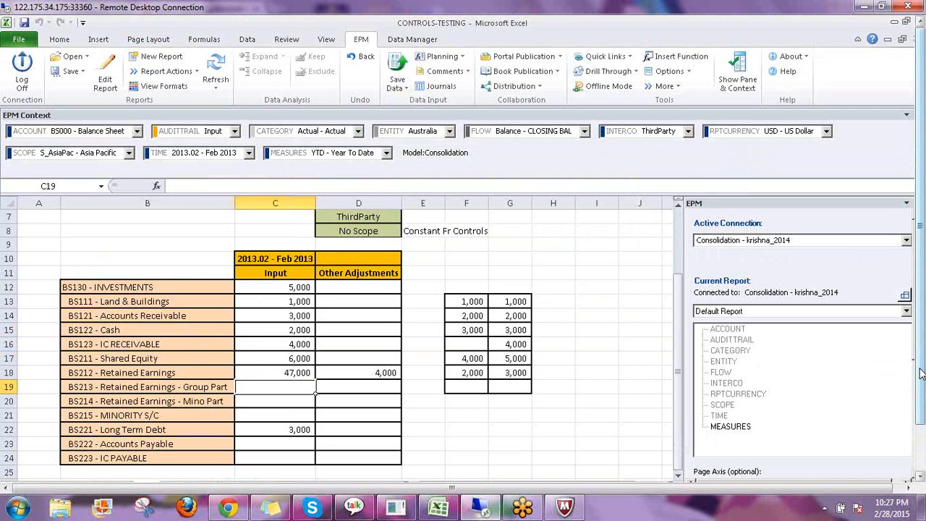
# - Switch to the browser's Controls Monitor, refresh it and run the controls for Actual, 2013.02, scope S_AsiaPac
pyautogui.moveTo(921, 373); pyautogui.dragTo(922, 419)
pyautogui.click(194, 468)
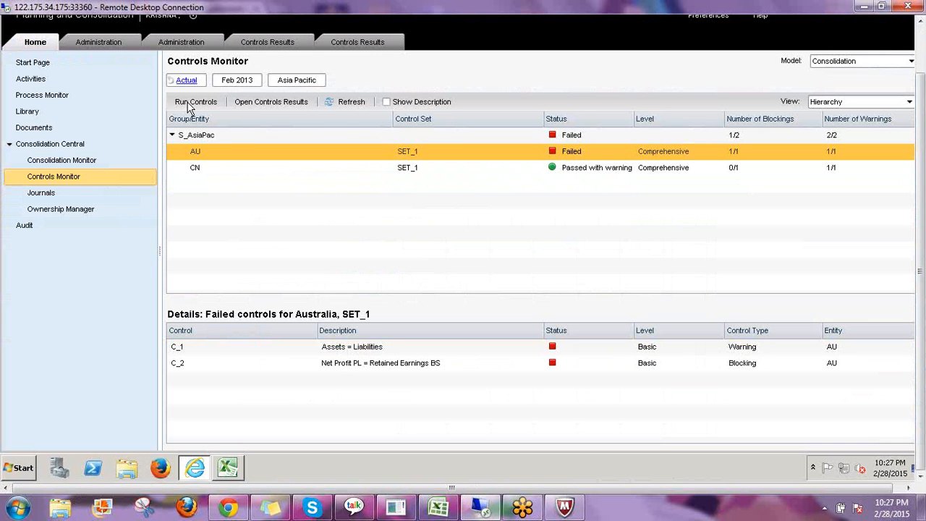
pyautogui.click(334, 107)
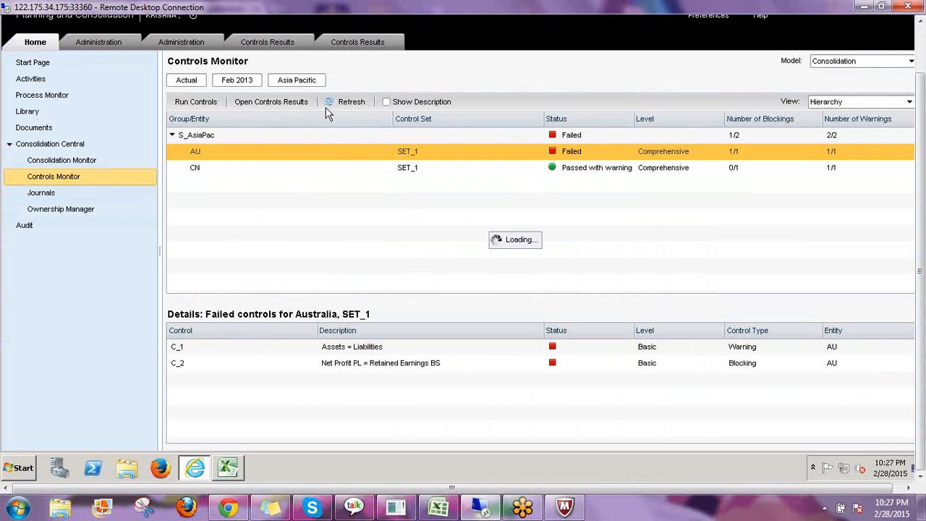
pyautogui.click(195, 105)
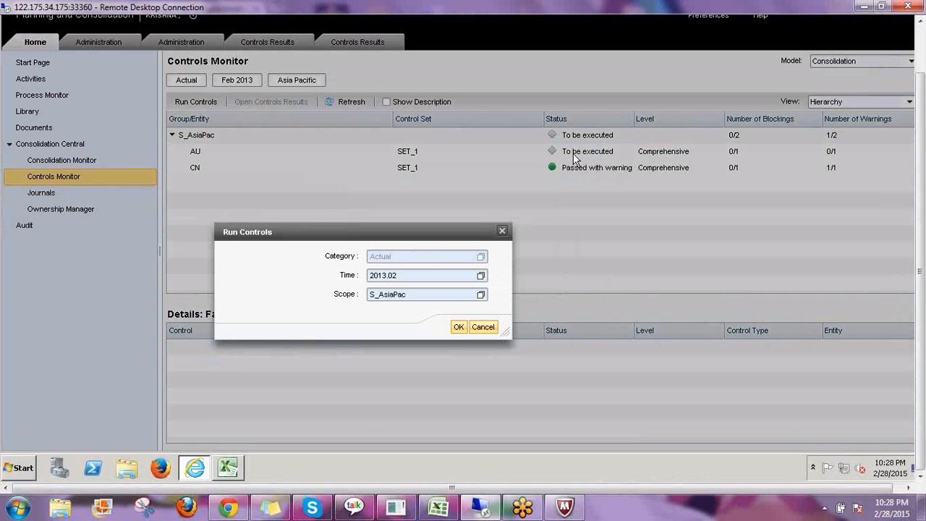
pyautogui.click(460, 328)
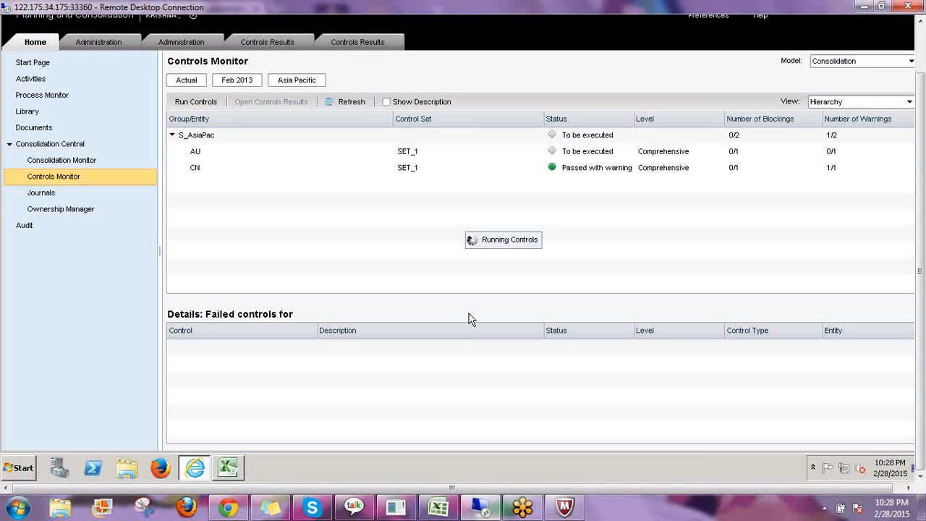
# - Select AU to check its failed controls, open its Controls Results and expand the C_2 breakdown
pyautogui.click(578, 171)
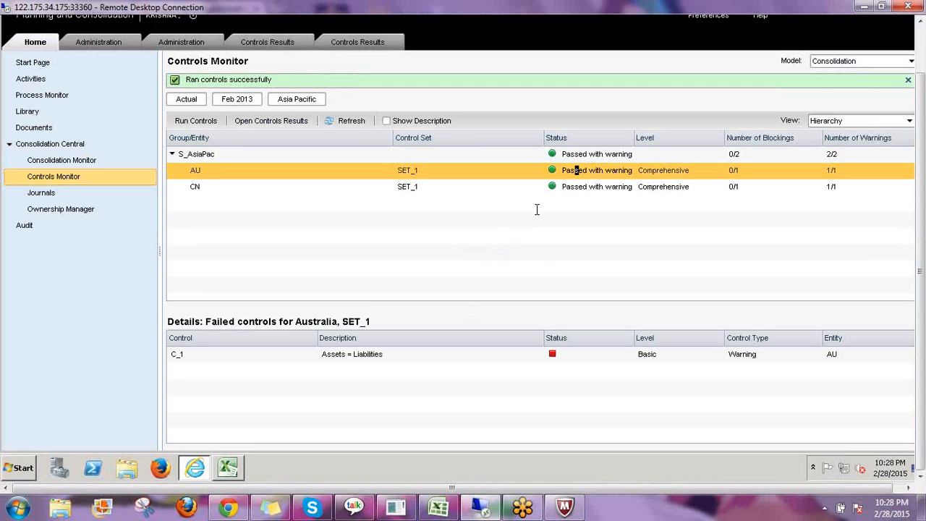
pyautogui.click(336, 349)
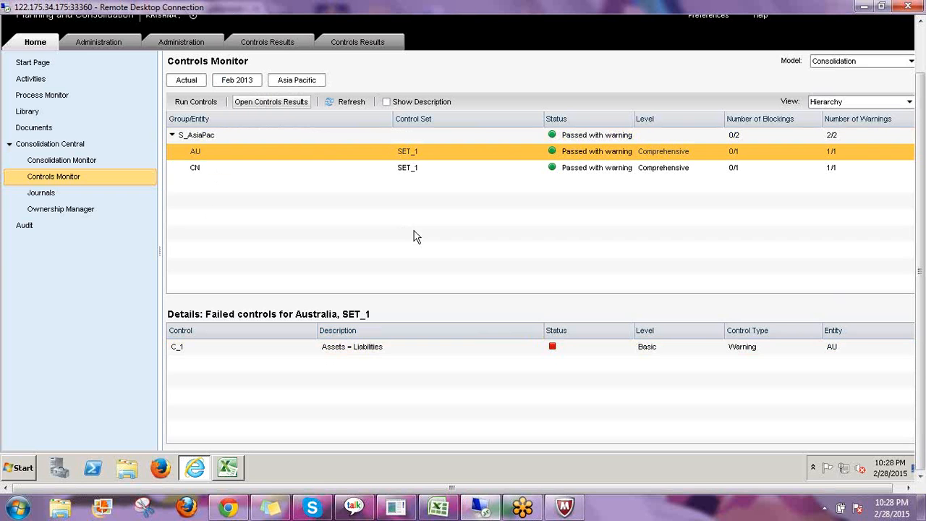
pyautogui.doubleClick(337, 149)
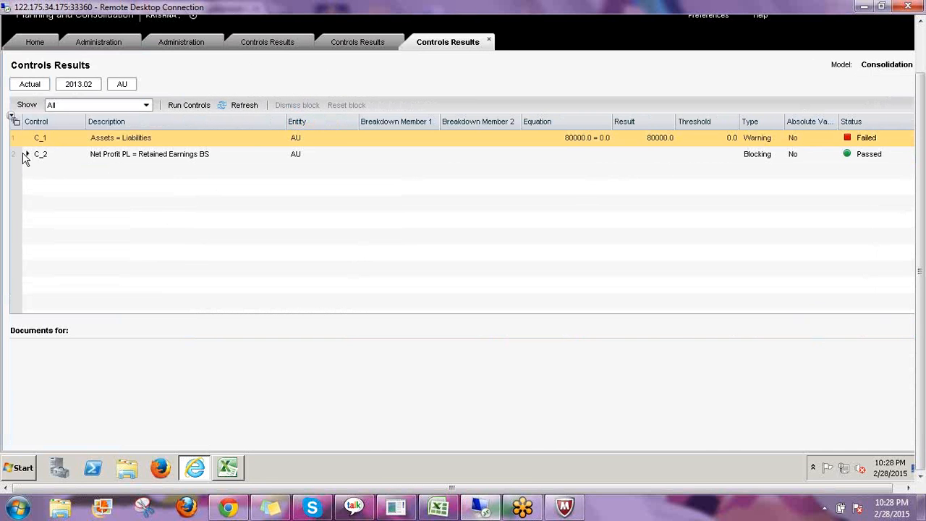
pyautogui.click(29, 158)
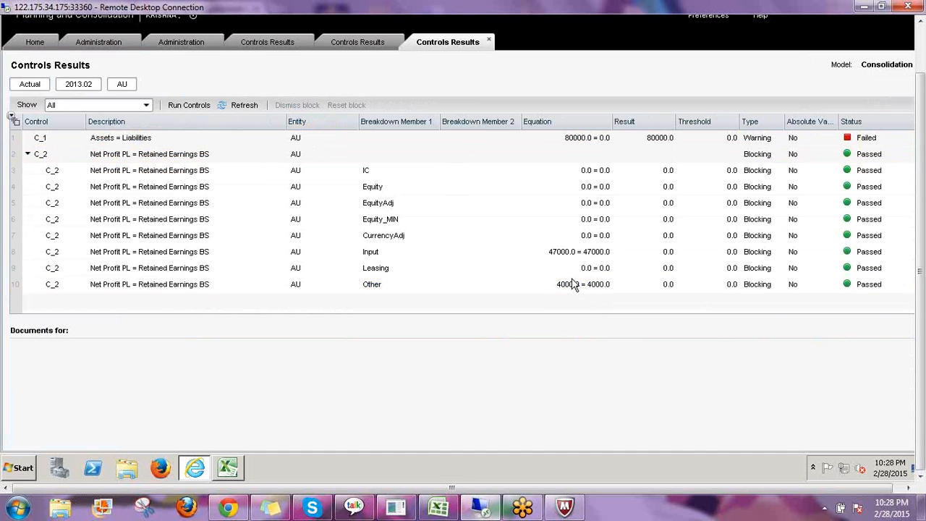
# - Examine the equations of the C_2 Input and Other members and the statuses of C_1 and C_2 for AU
pyautogui.click(568, 253)
pyautogui.click(574, 289)
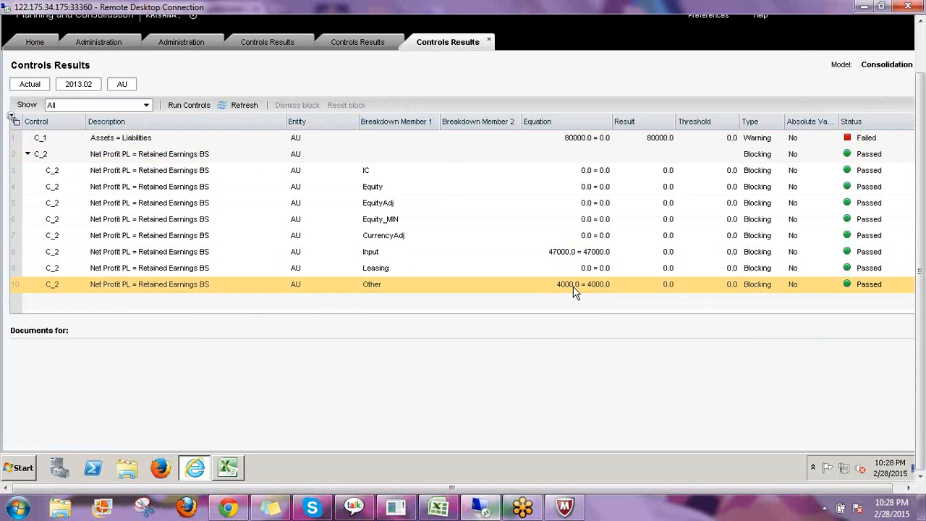
pyautogui.click(594, 255)
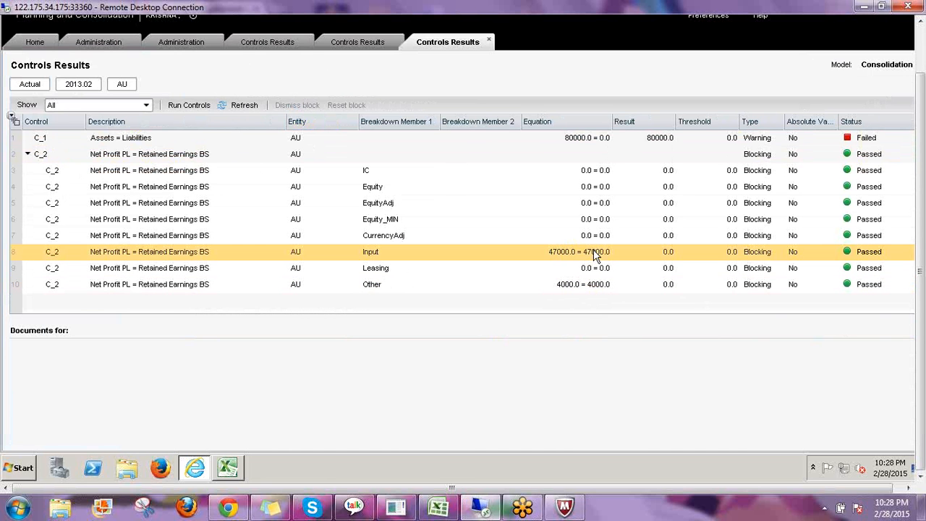
pyautogui.click(895, 201)
pyautogui.click(863, 168)
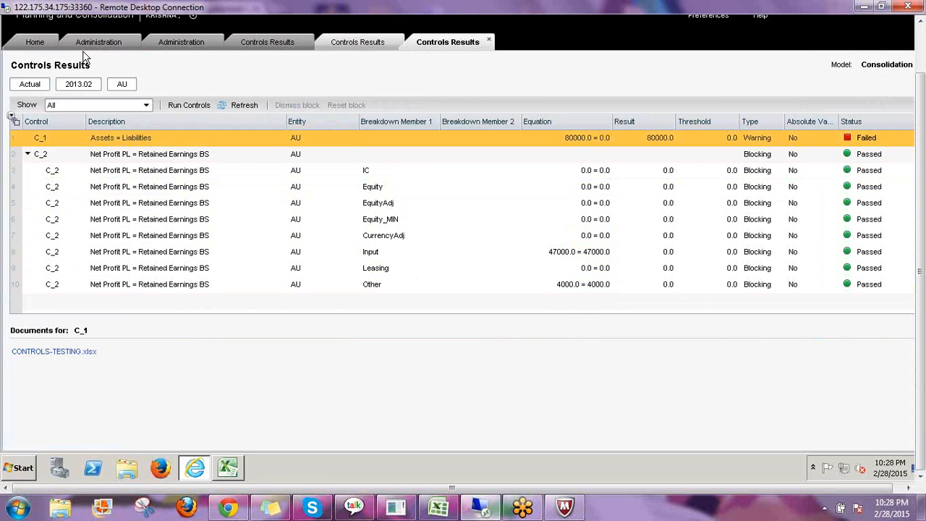
# - Compare AU's overall status in the Controls Monitor with the control types and statuses in its Controls Results
pyautogui.click(32, 44)
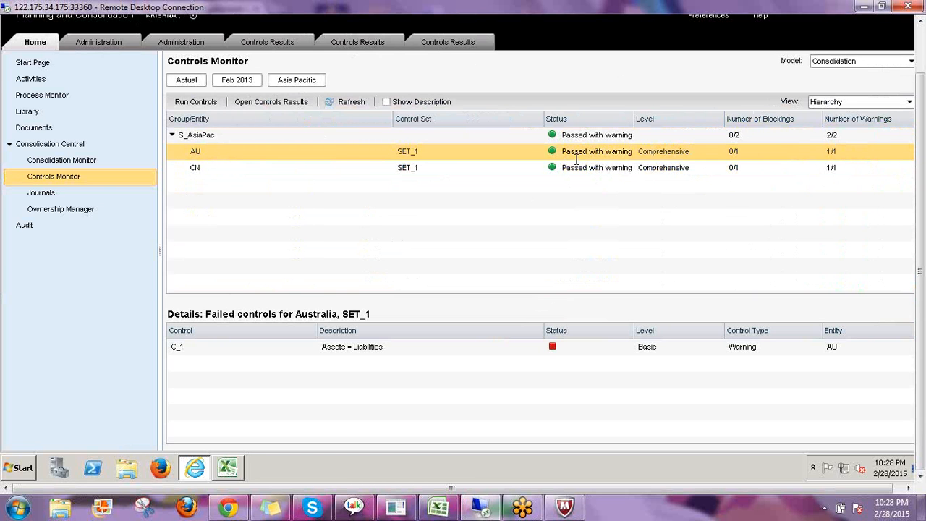
pyautogui.doubleClick(577, 159)
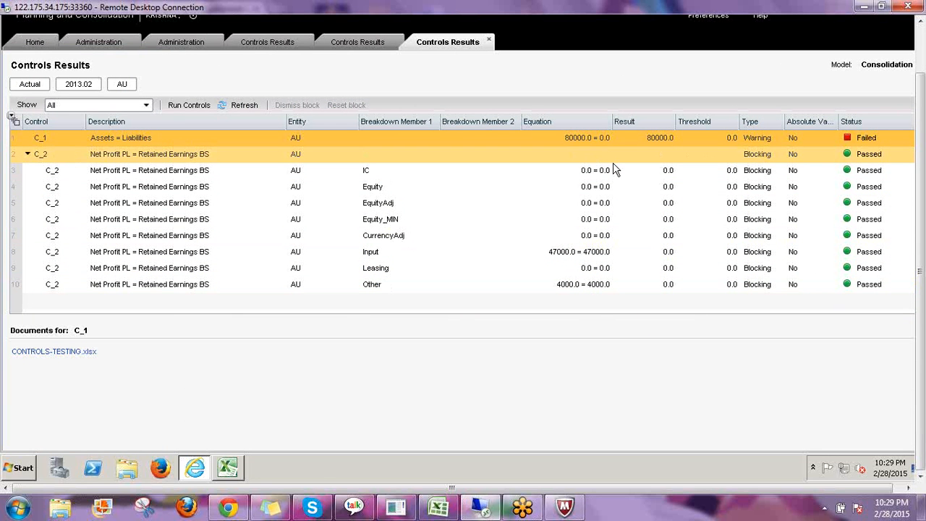
pyautogui.click(490, 41)
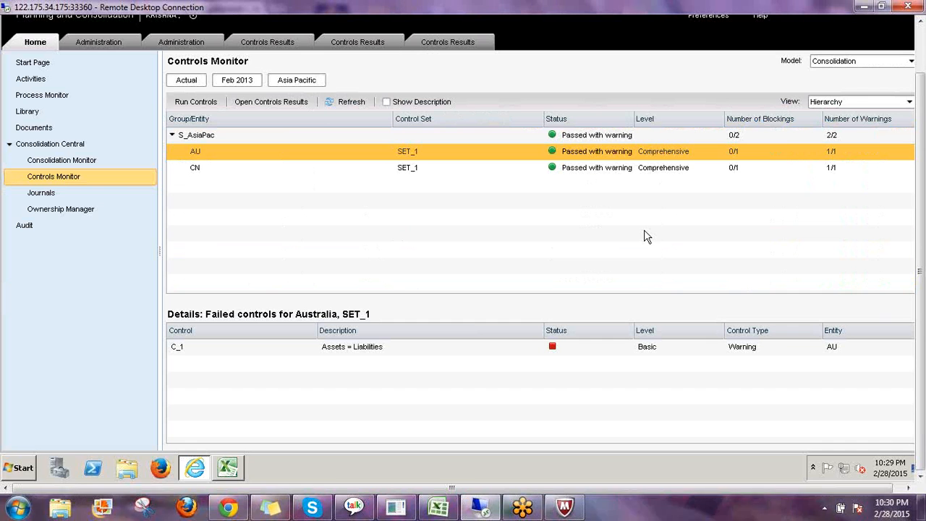
# - Open the Consolidation model's controls in Administration and examine the settings of C_1 and C_2
pyautogui.click(100, 209)
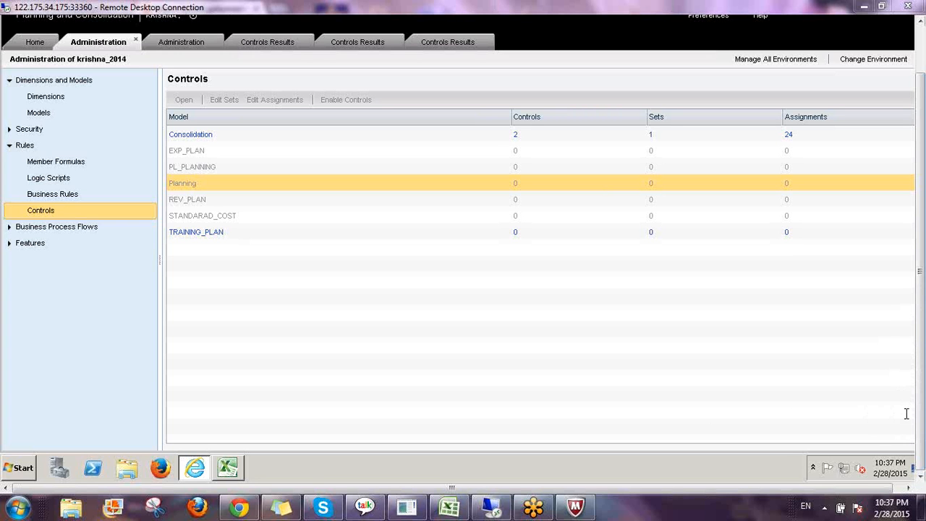
pyautogui.click(190, 134)
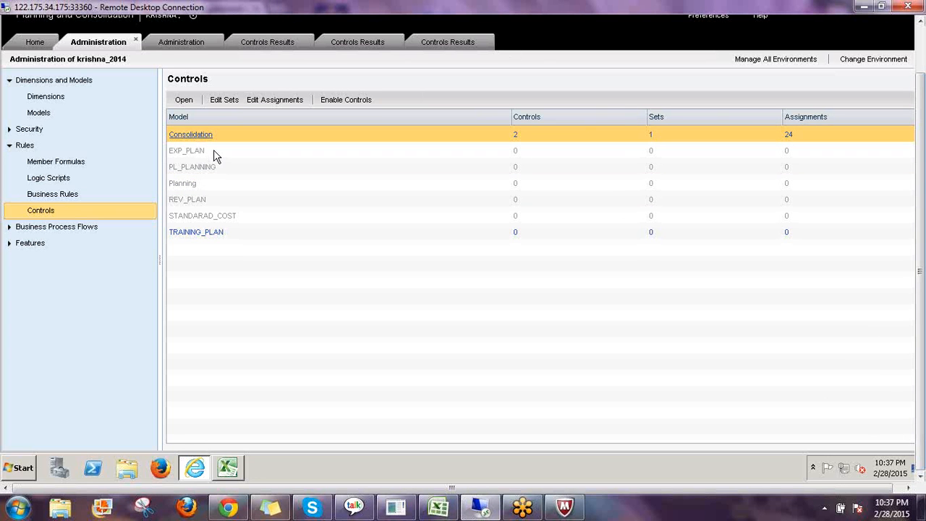
pyautogui.click(75, 173)
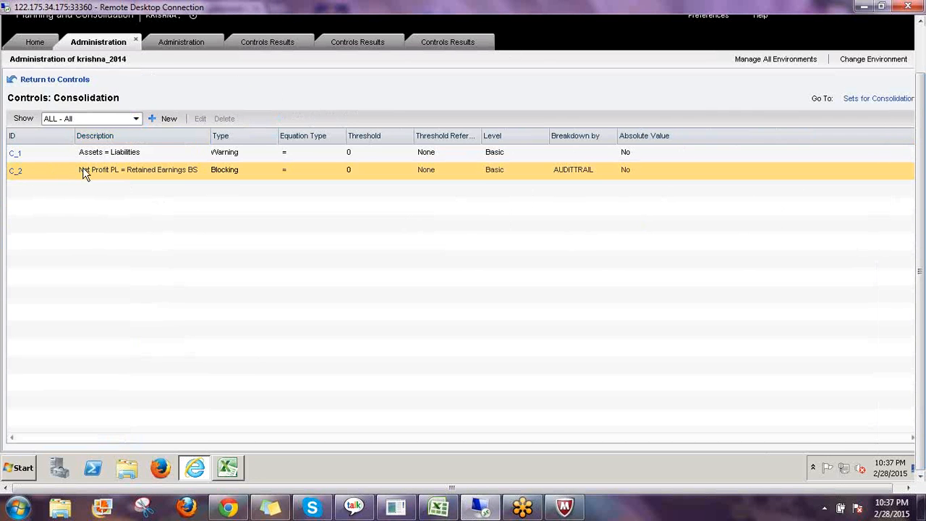
# - Return to the Controls Monitor, open AU's Controls Results and check the equation of control C_1
pyautogui.click(31, 42)
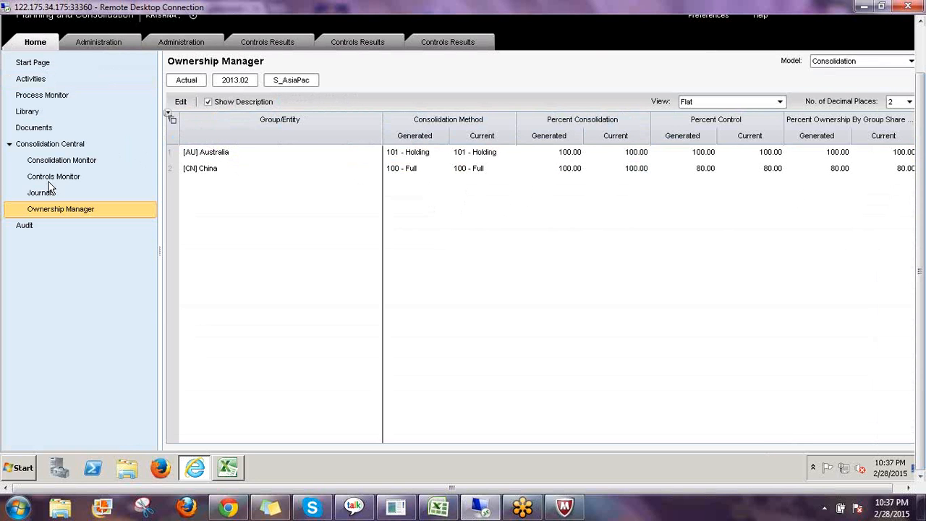
pyautogui.click(52, 177)
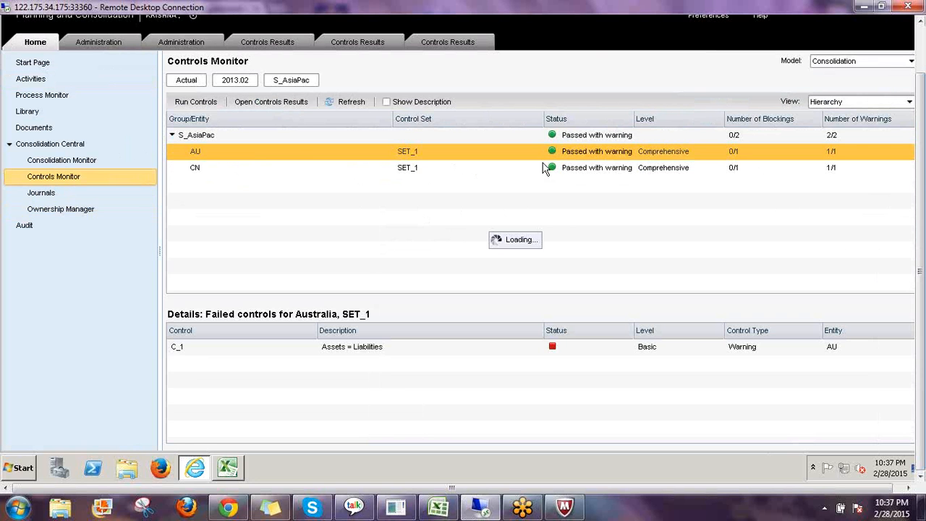
pyautogui.click(211, 152)
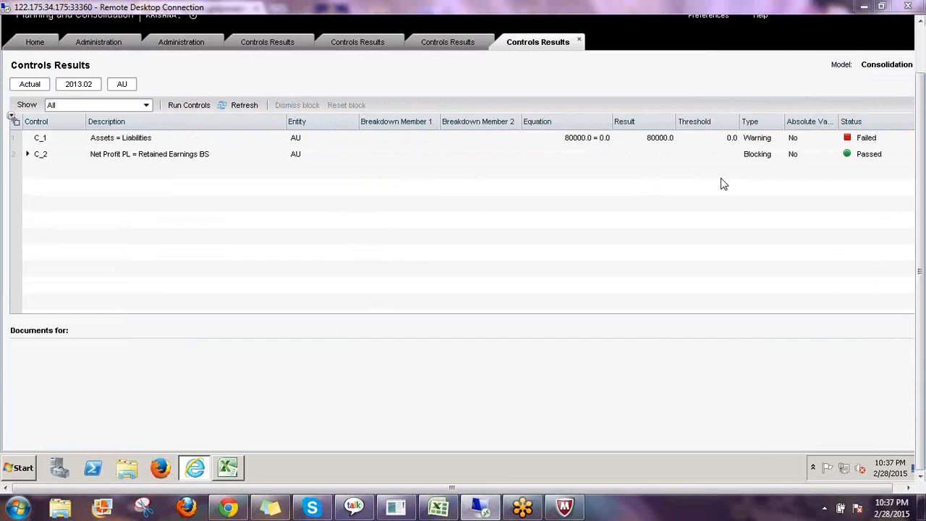
pyautogui.click(592, 138)
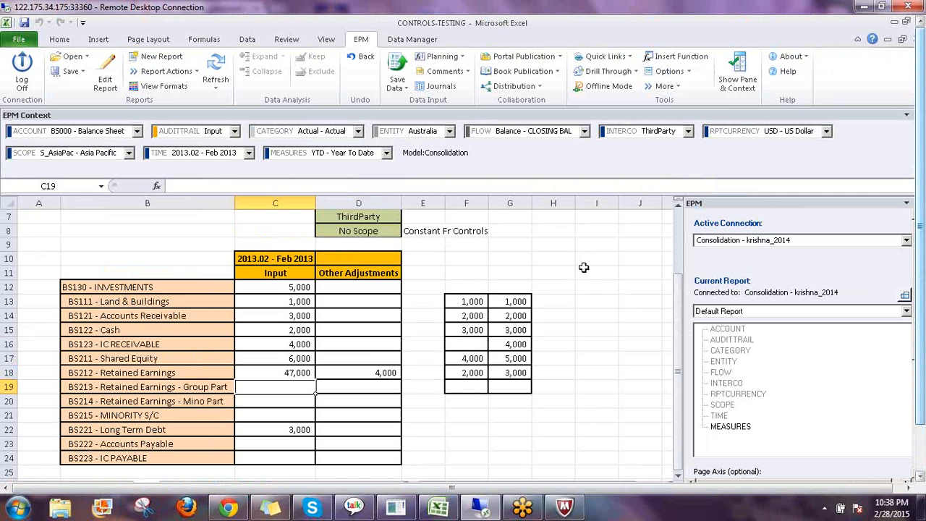
# - Close the CONTROLS-TESTING workbook in Excel without saving its changes
pyautogui.click(593, 269)
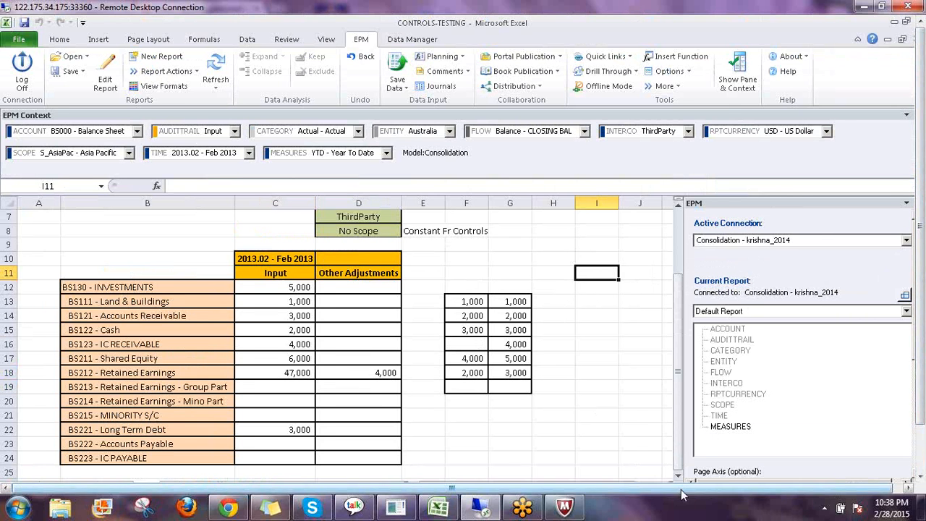
pyautogui.moveTo(683, 489); pyautogui.dragTo(693, 489)
pyautogui.click(908, 39)
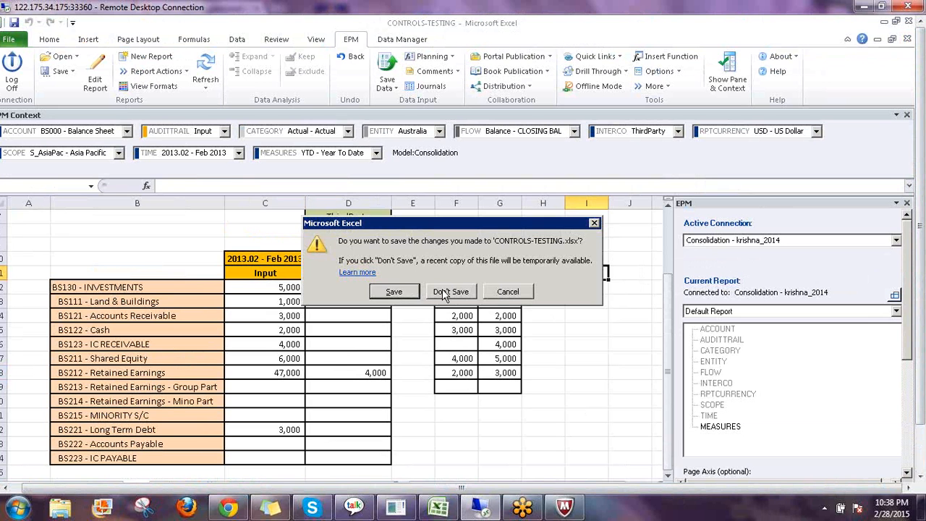
pyautogui.click(443, 293)
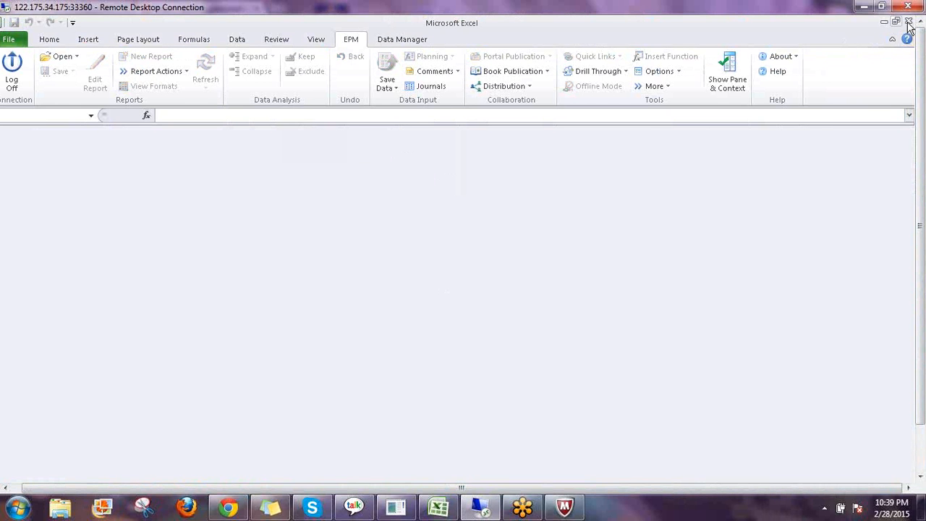